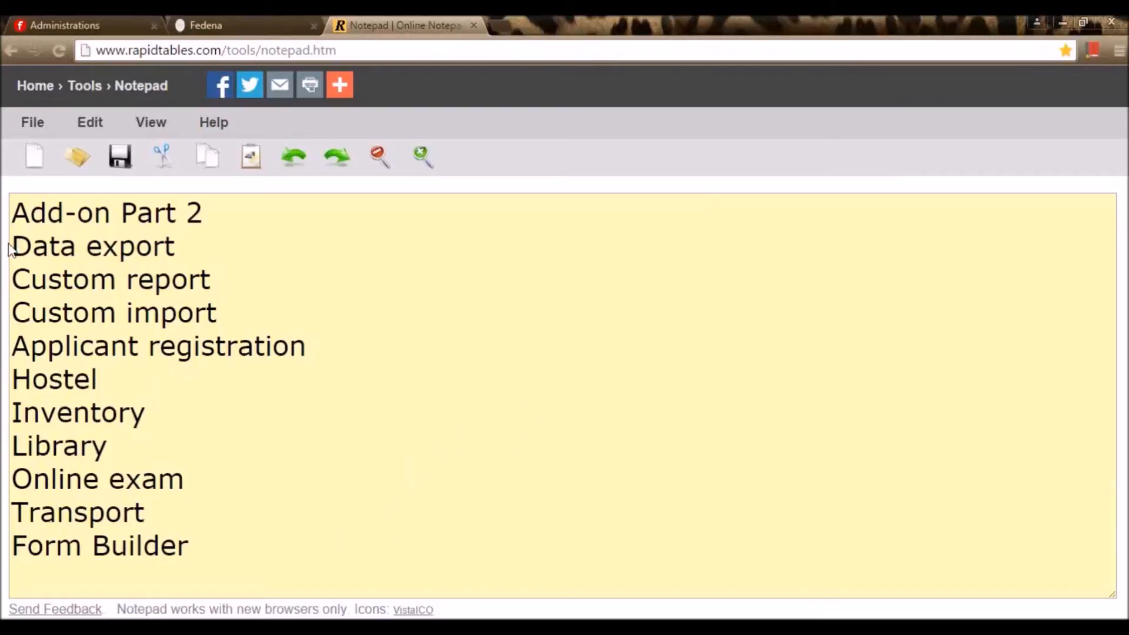
Highlight the Data export line in the Add-on Part 2 checklist, then go to Fedena's Schools page
left_click_drag(12, 246, 177, 246)
left_click(205, 269)
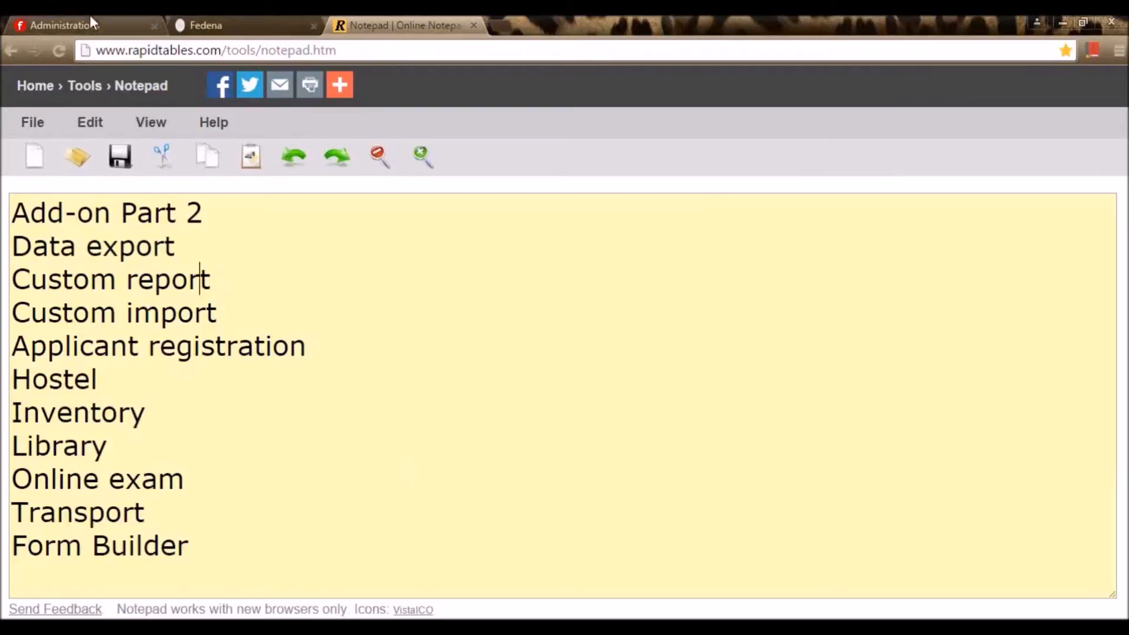
left_click(96, 28)
Enable the Data Export plugin for School A and save, then switch to School Two's dashboard
left_click(174, 137)
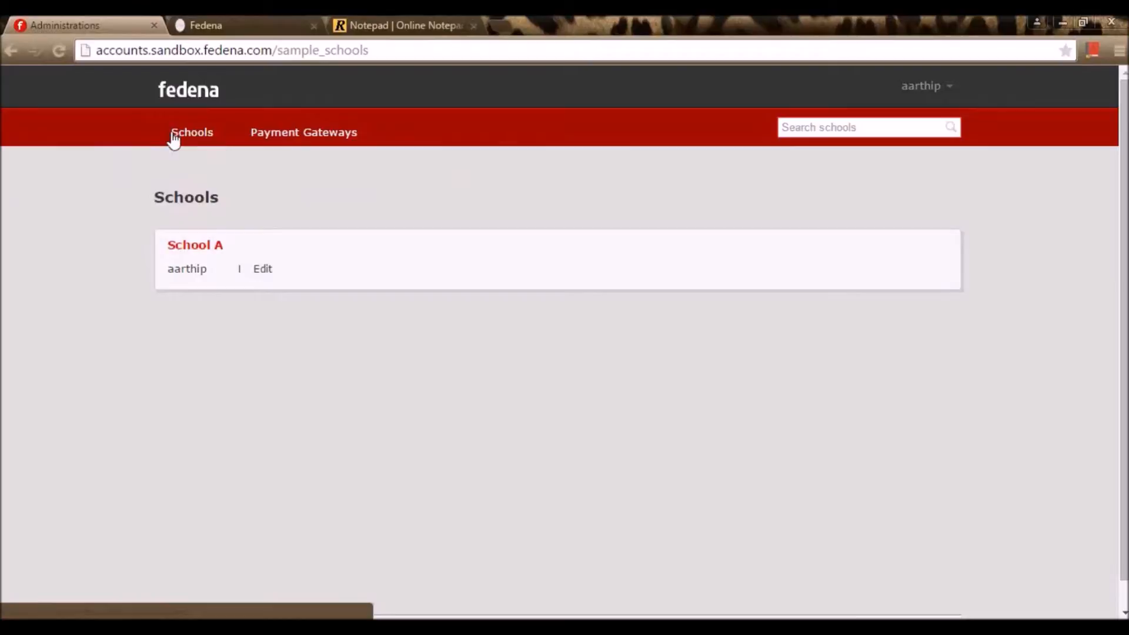
left_click(211, 249)
left_click(203, 333)
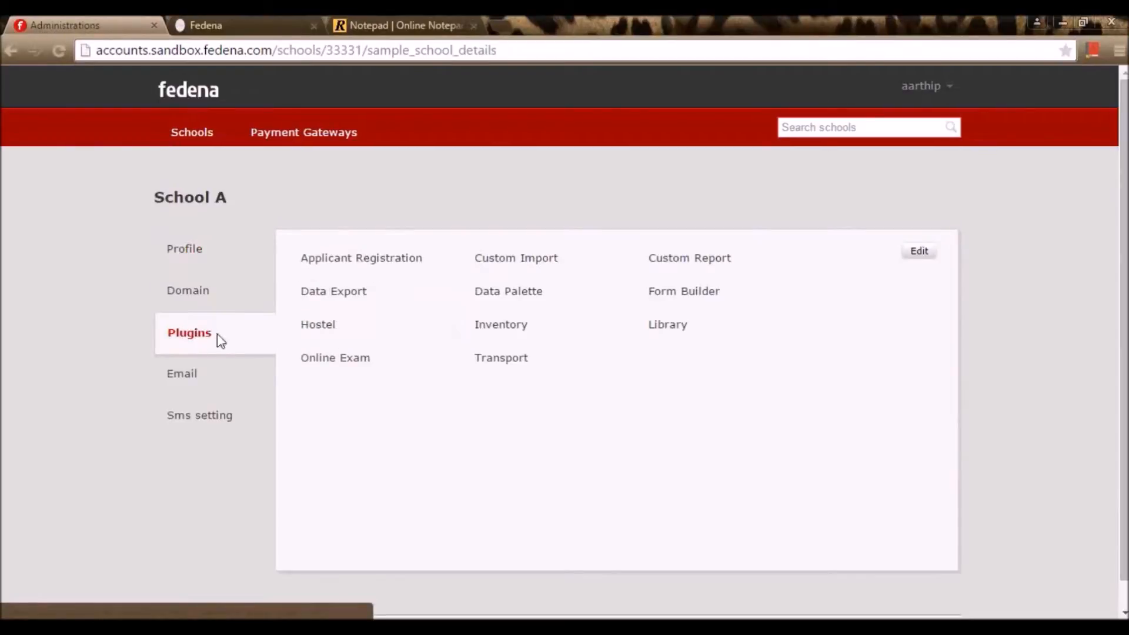
left_click(918, 256)
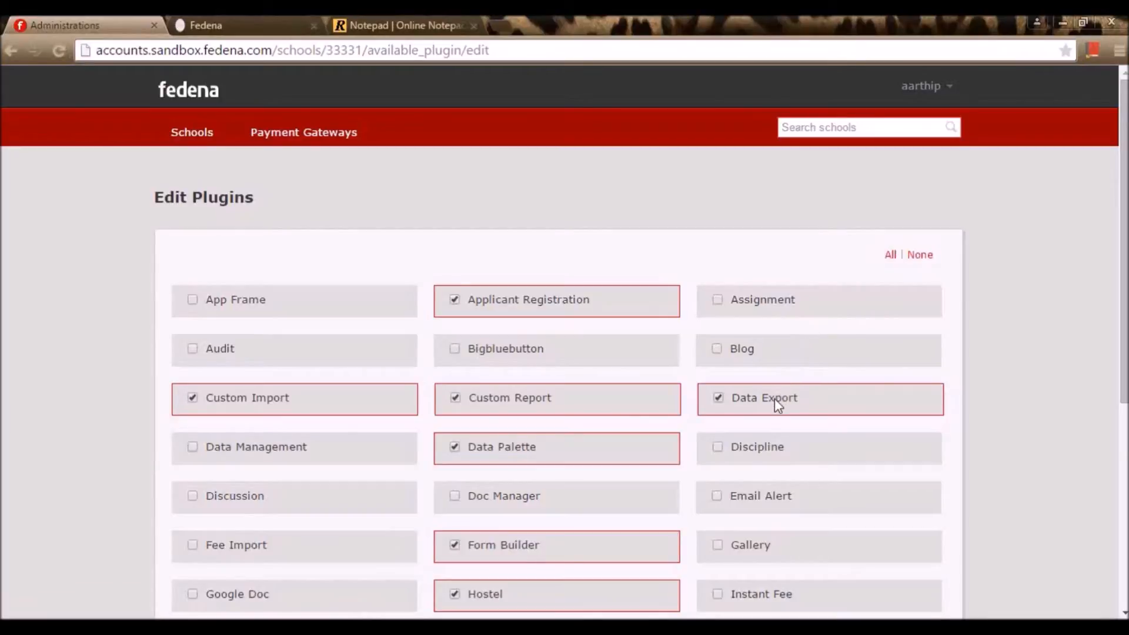
scroll(775, 400, "down", 6)
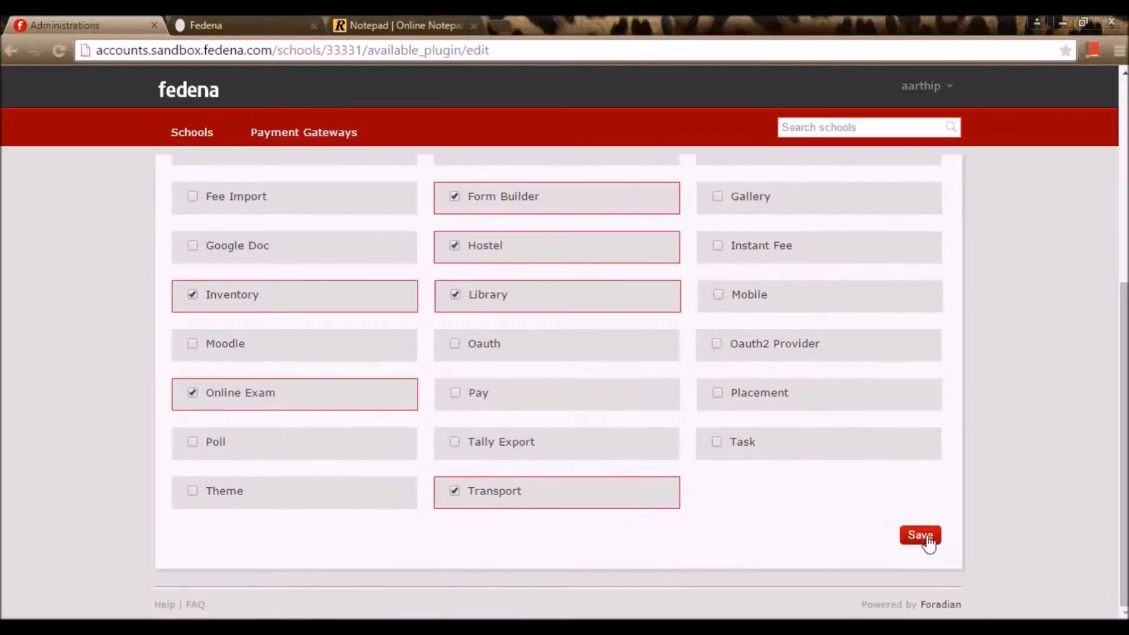
left_click(920, 536)
left_click(215, 17)
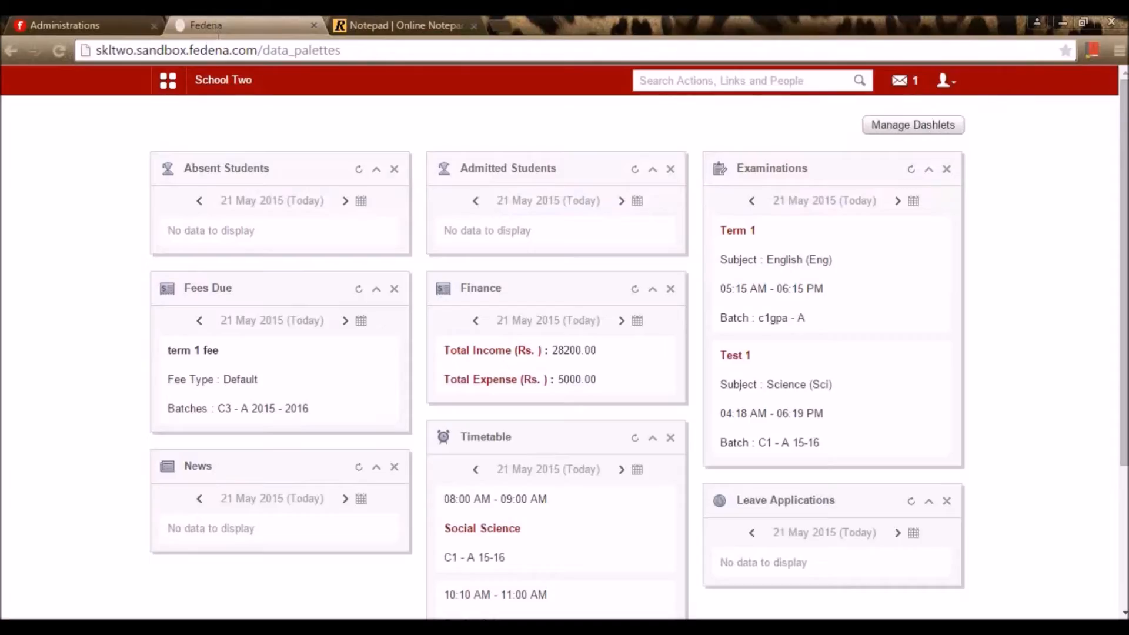
Go to Data and Reports > Data Exports and start a new export for School Two
left_click(169, 83)
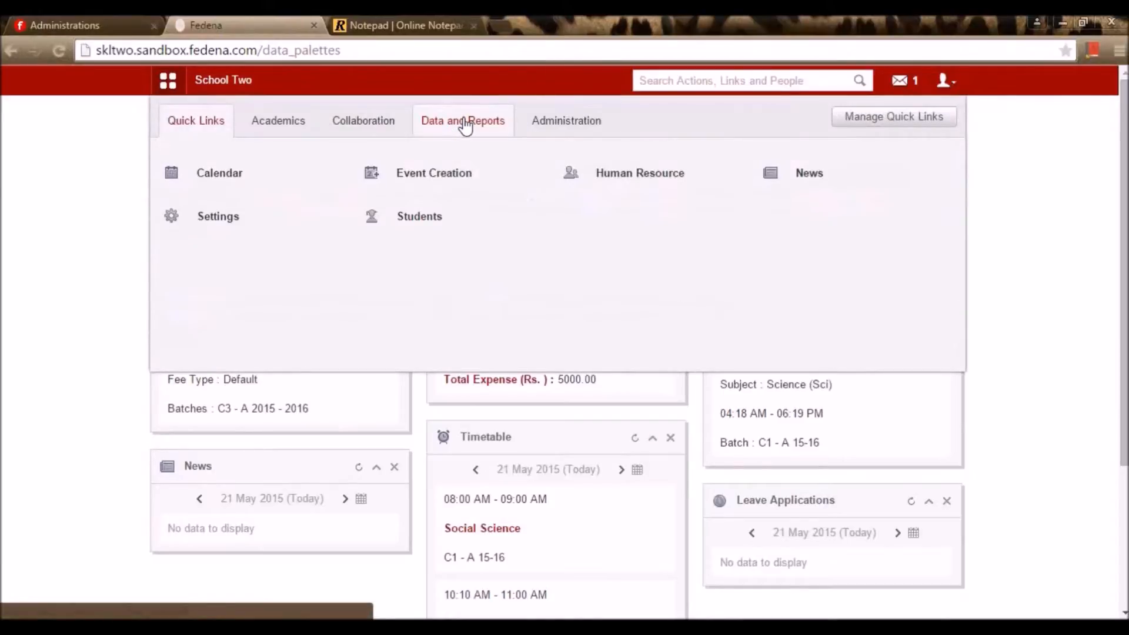
left_click(466, 123)
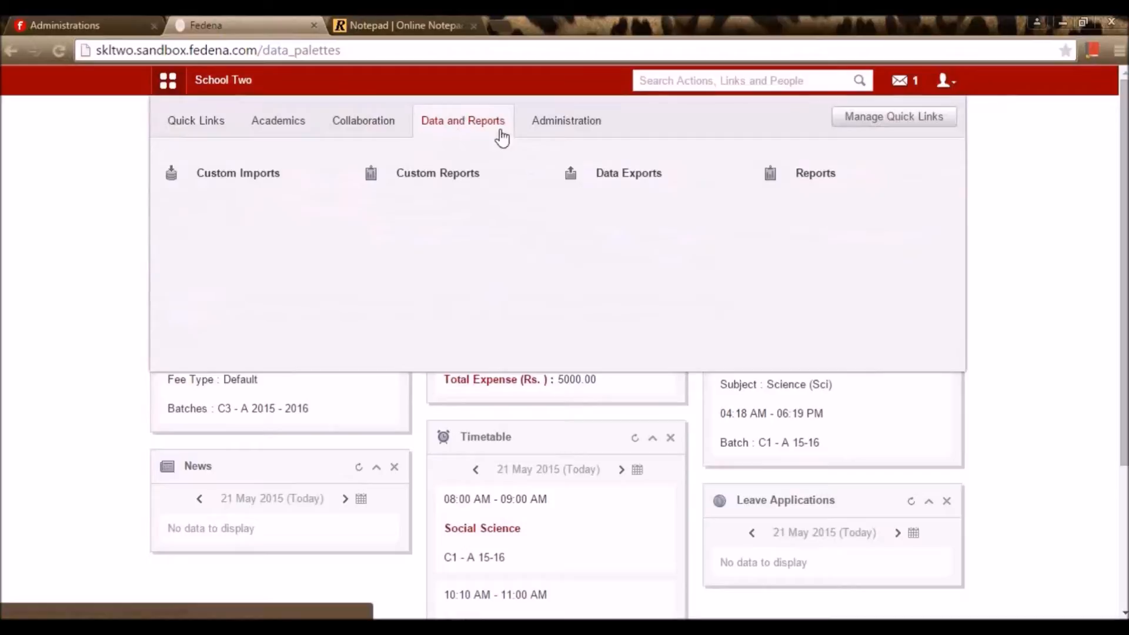
left_click(620, 181)
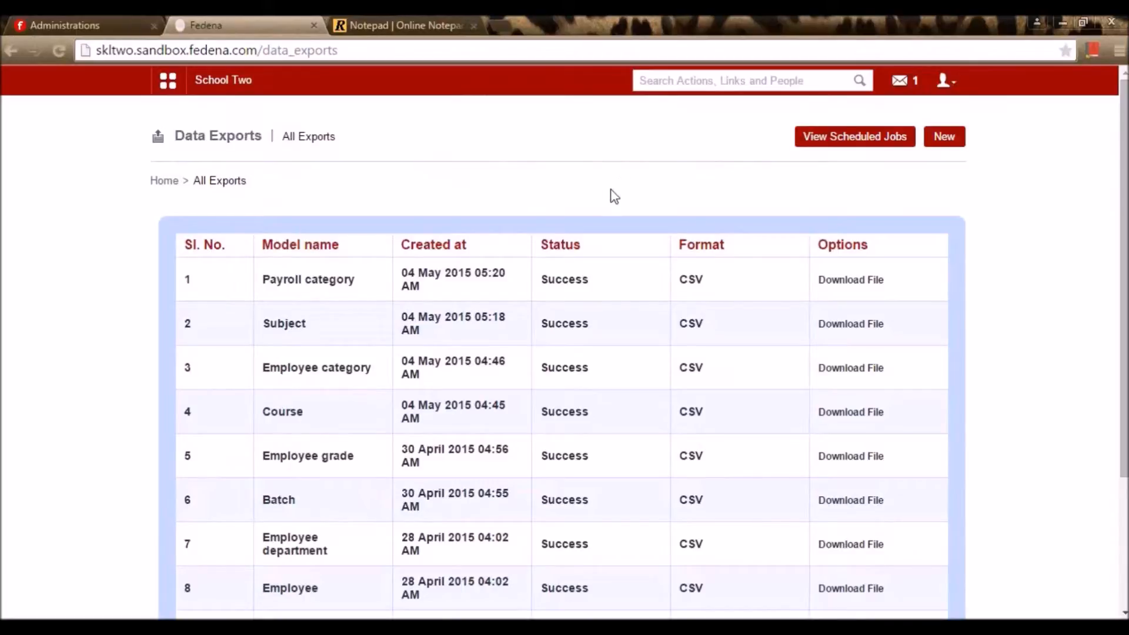
left_click(939, 147)
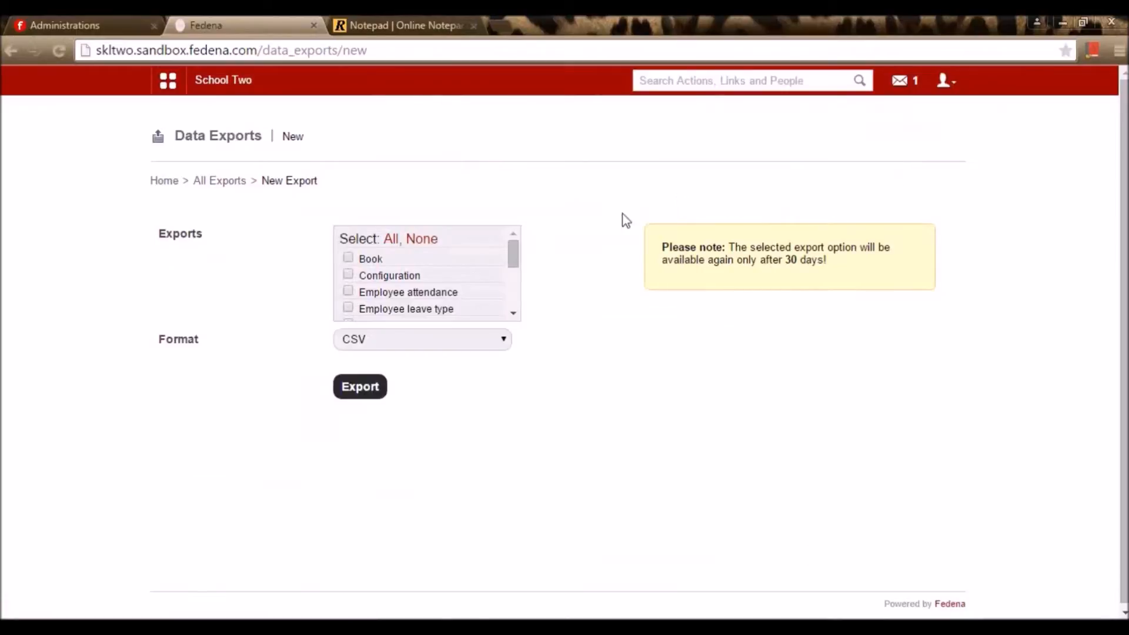
Browse the exports checklist on the New Export form, ticking Book
mouse_move(518, 266)
left_mouse_down()
mouse_move(530, 328)
mouse_move(538, 292)
mouse_move(521, 252)
left_mouse_up()
scroll(355, 279, "down", 2)
scroll(355, 277, "up", 2)
left_click(349, 259)
scroll(353, 274, "down", 2)
scroll(356, 274, "up", 2)
left_click_drag(513, 258, 514, 278)
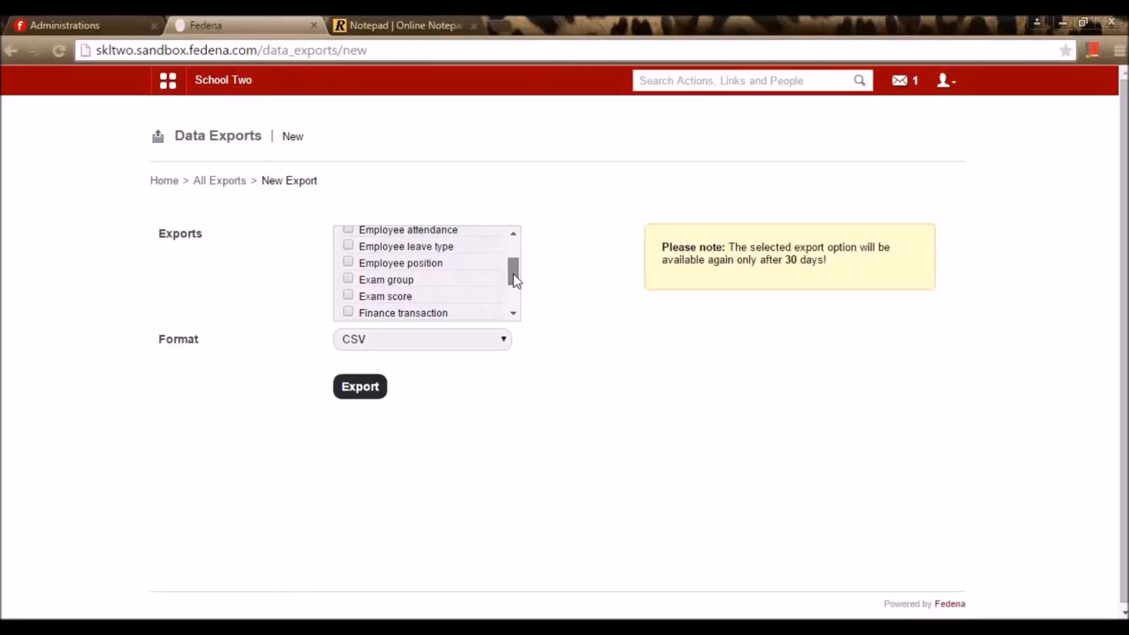
left_click_drag(514, 280, 512, 305)
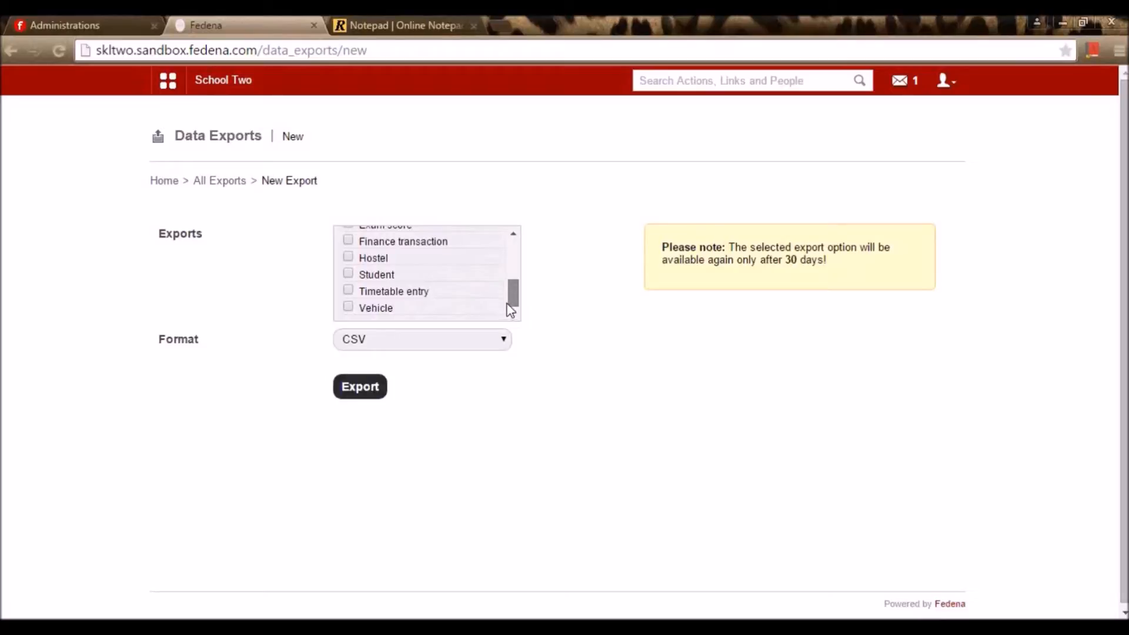
mouse_move(507, 304)
left_mouse_down()
mouse_move(516, 250)
mouse_move(519, 297)
mouse_move(518, 247)
mouse_move(517, 301)
left_mouse_up()
scroll(377, 281, "up", 2)
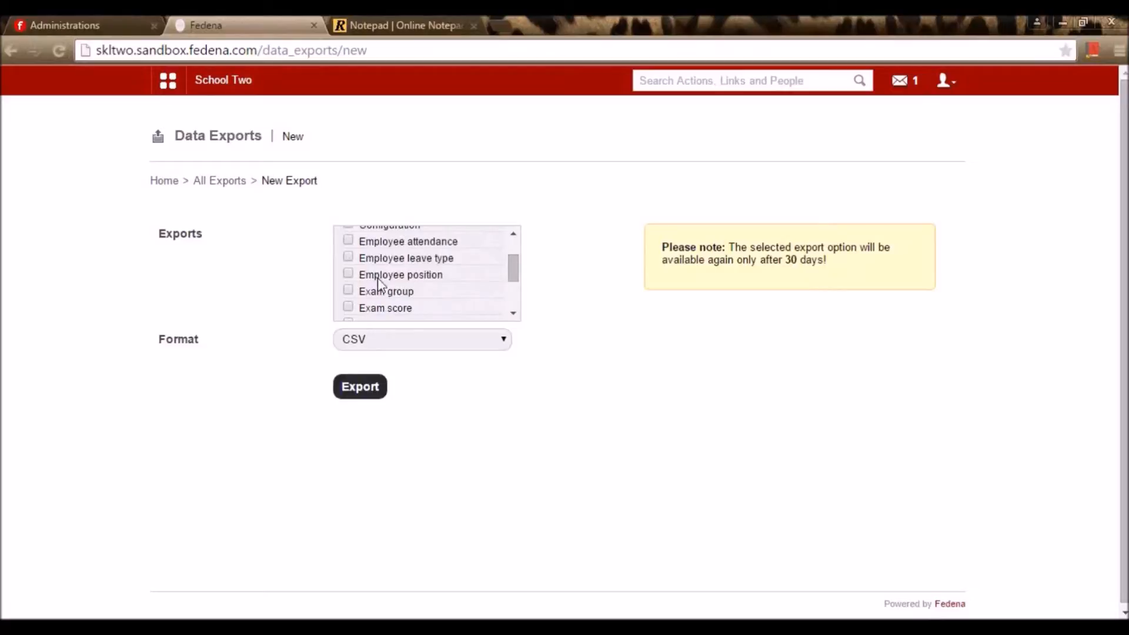
Tick Employee position, keep CSV as the format, and run the export
left_click(347, 275)
scroll(391, 298, "up", 2)
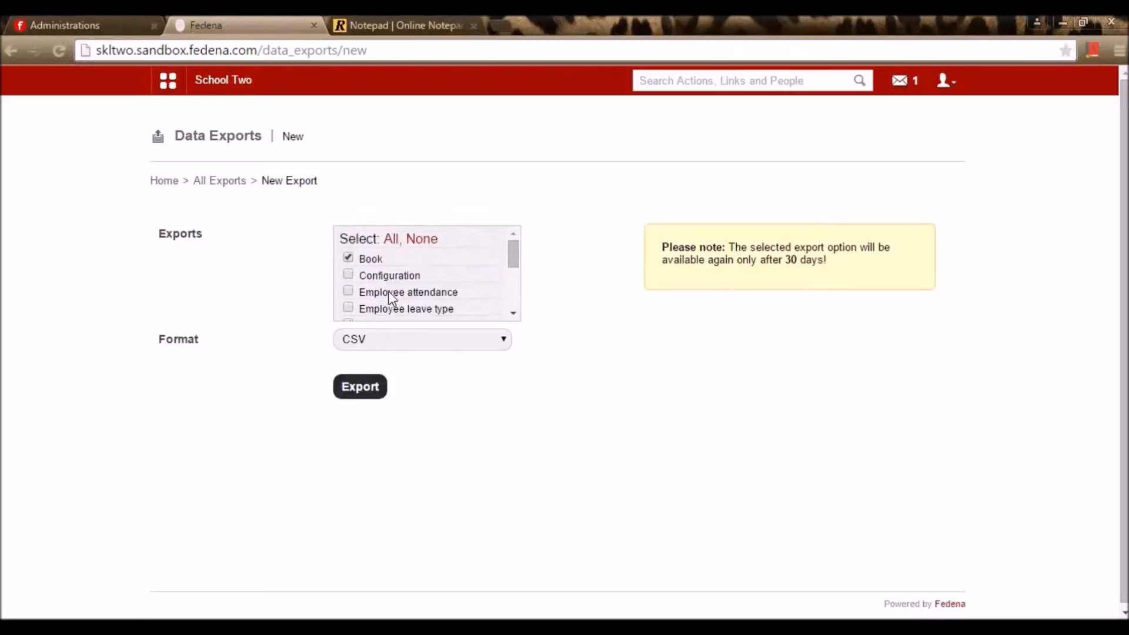
scroll(400, 311, "down", 5)
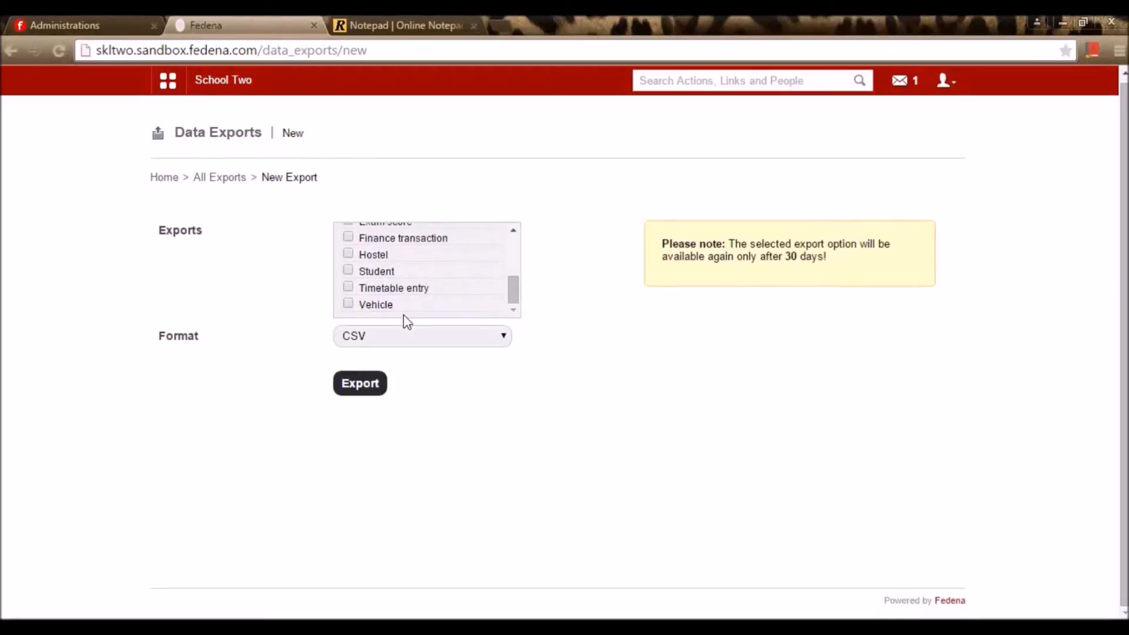
scroll(431, 298, "up", 3)
left_click(386, 338)
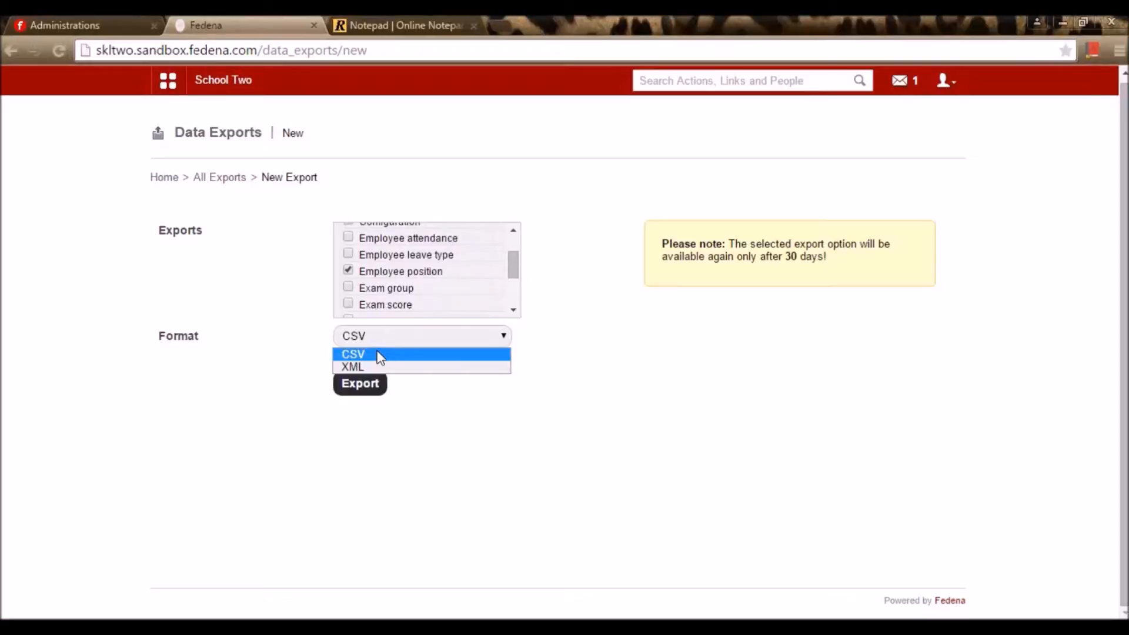
left_click(381, 355)
left_click(366, 383)
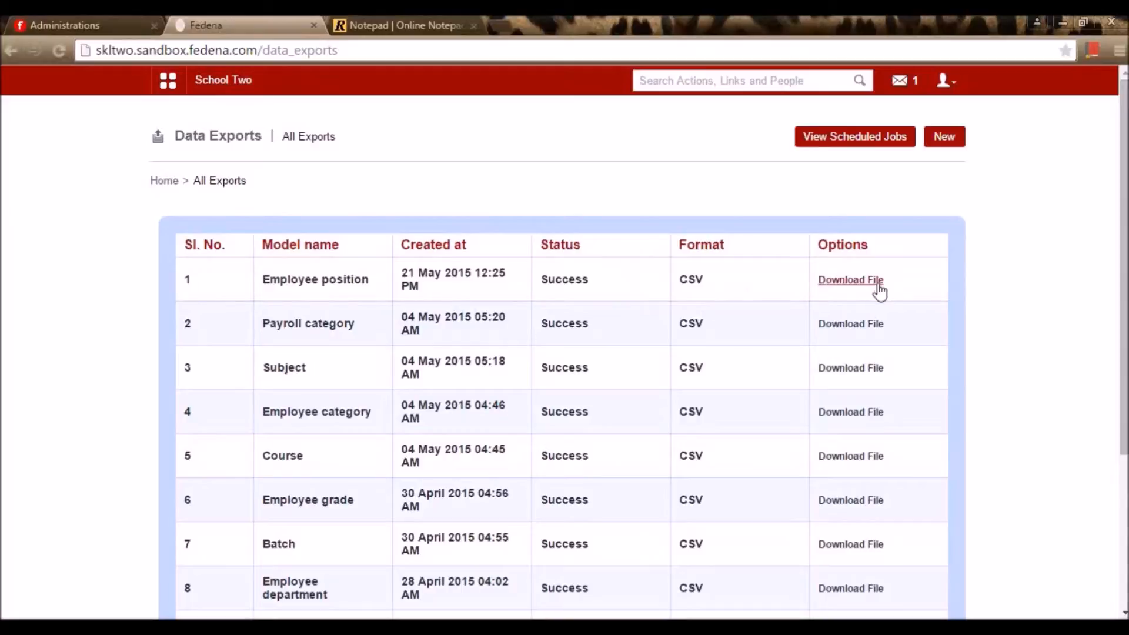
Download the Employee position CSV export and open it in Excel
left_click(878, 285)
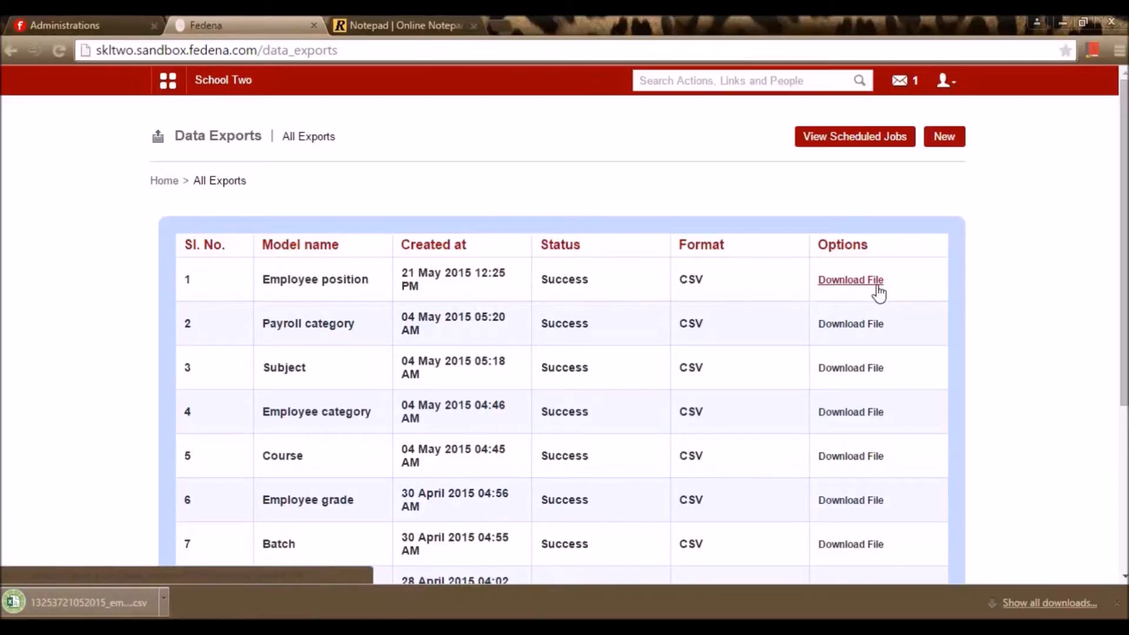
left_click(97, 603)
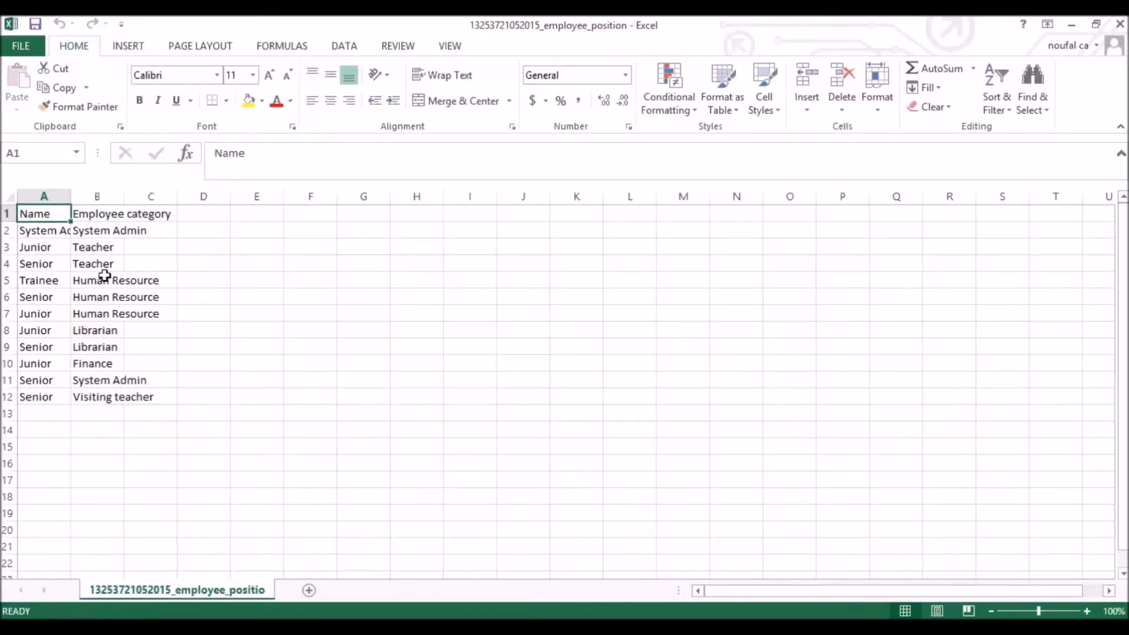
Widen columns A and B so position names and employee categories show in full
left_click_drag(70, 196, 106, 205)
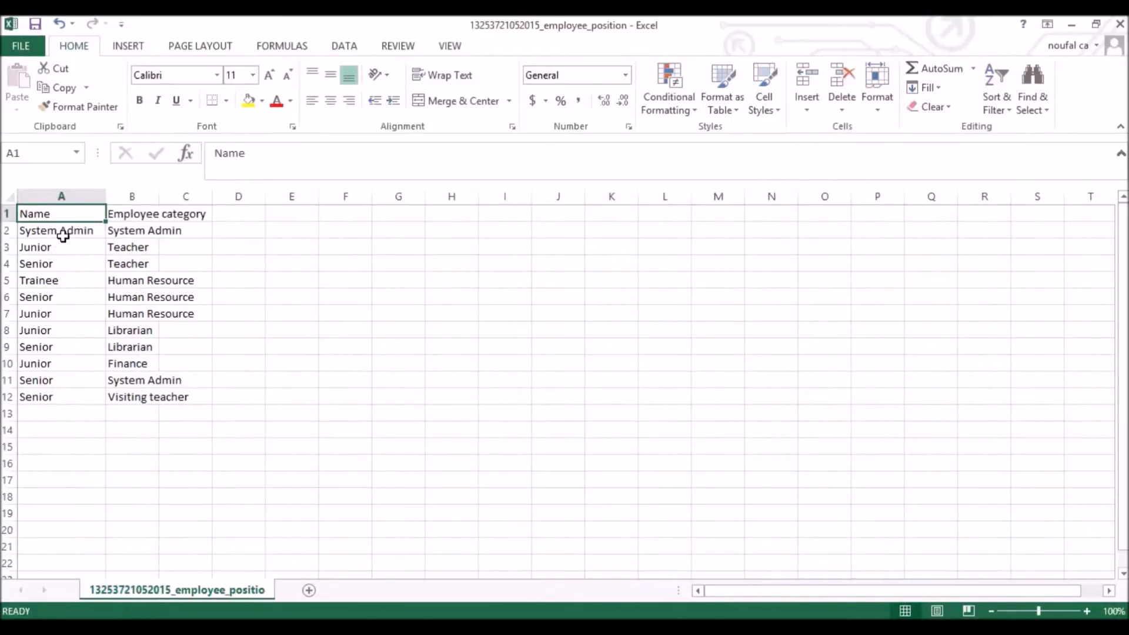
left_click_drag(159, 196, 225, 211)
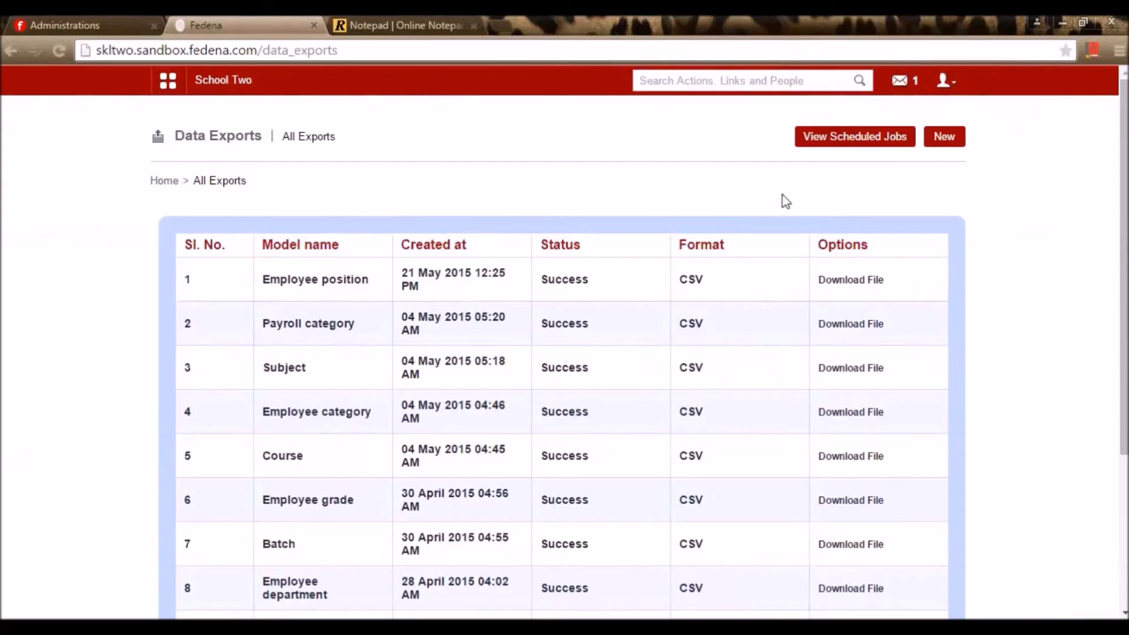
Return to All Exports and download the Course export dated 04 May 2015
left_click(942, 144)
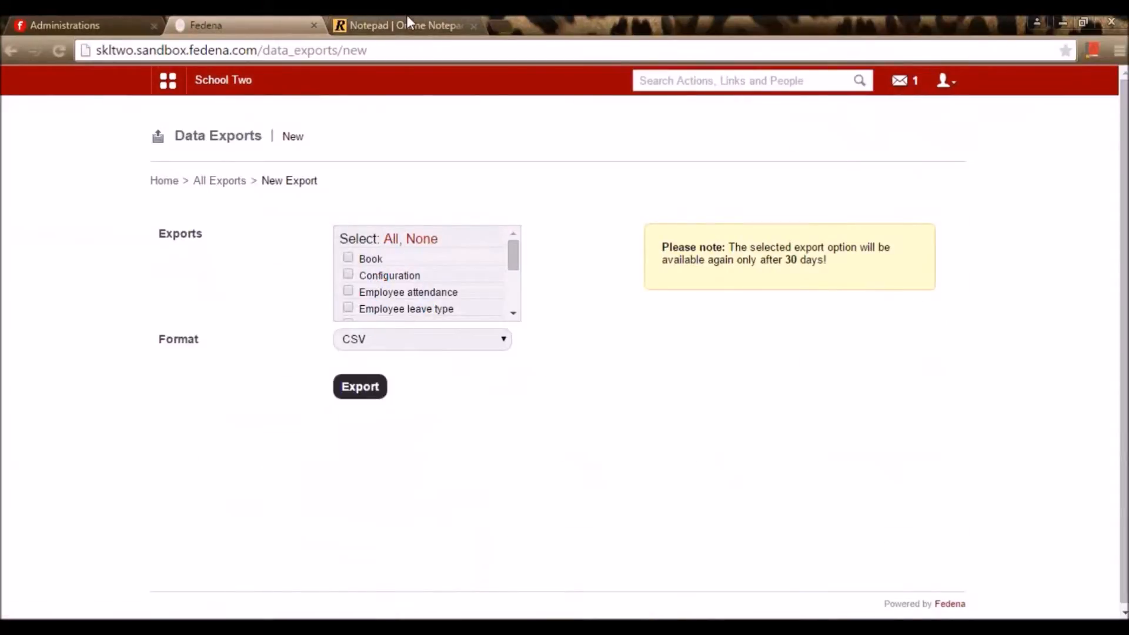
left_click(221, 183)
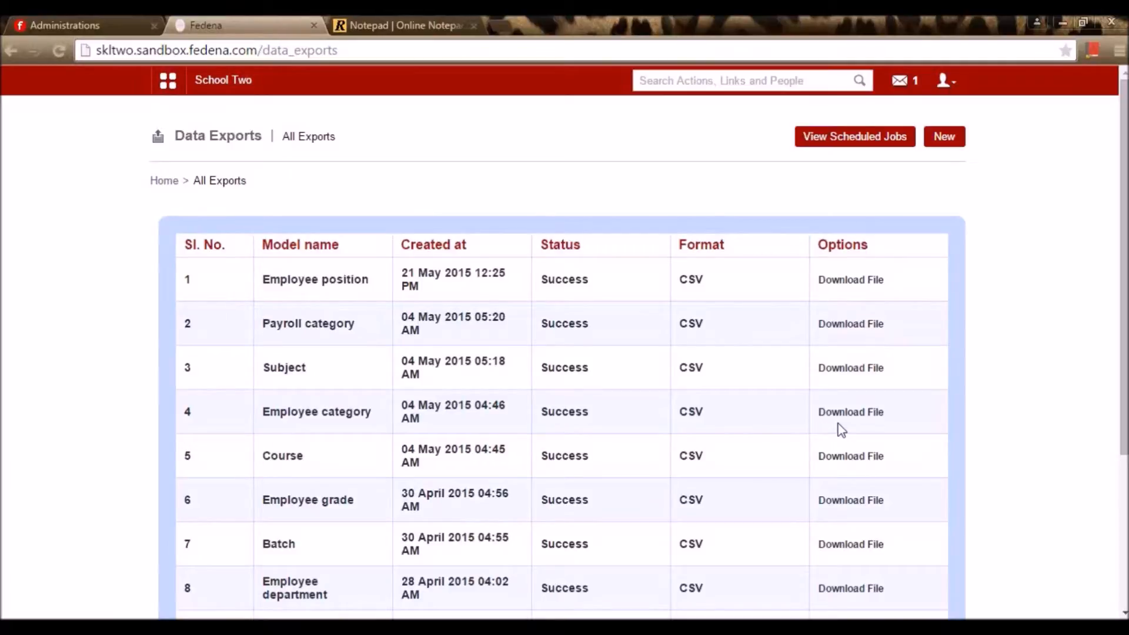
scroll(840, 429, "down", 1)
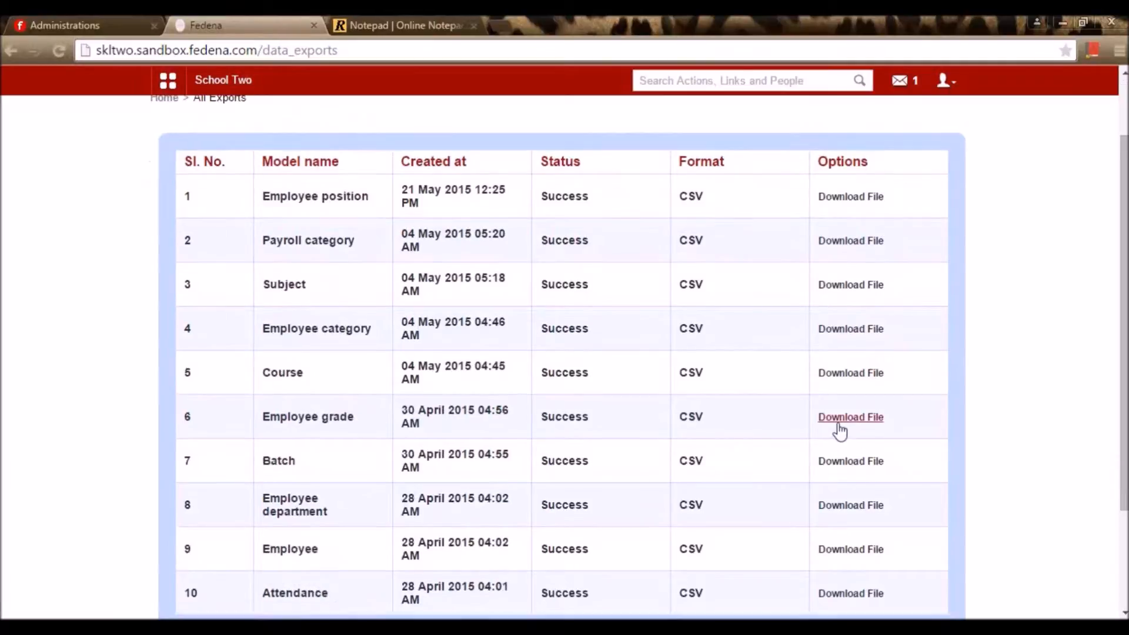
left_click(853, 386)
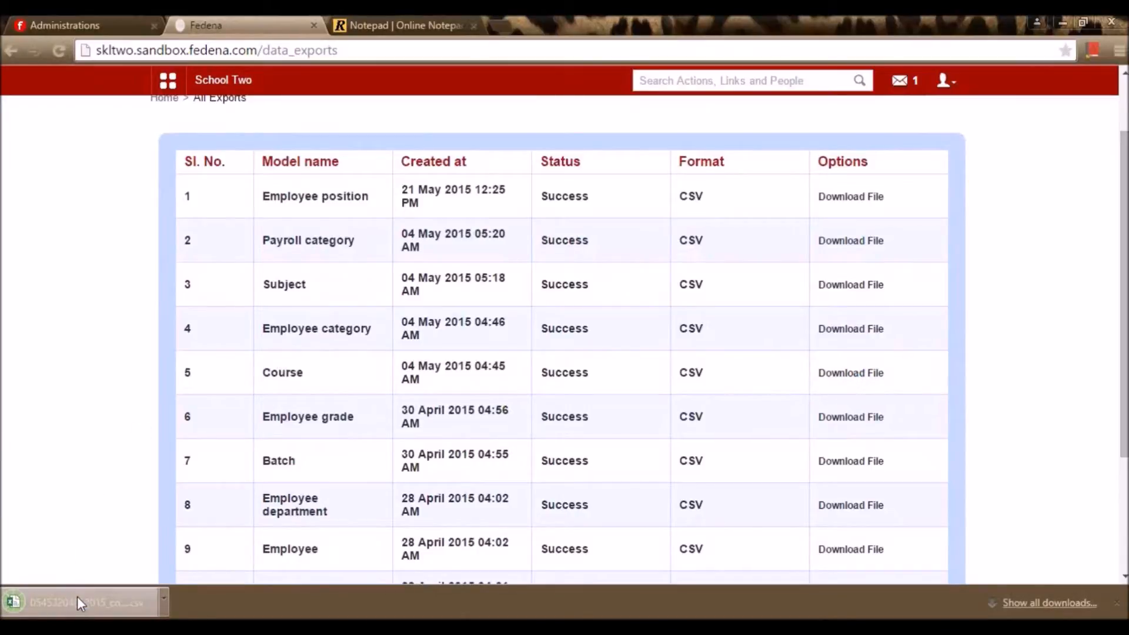
Open the Course CSV, widen column A, review its columns, then close it without saving
left_click(104, 601)
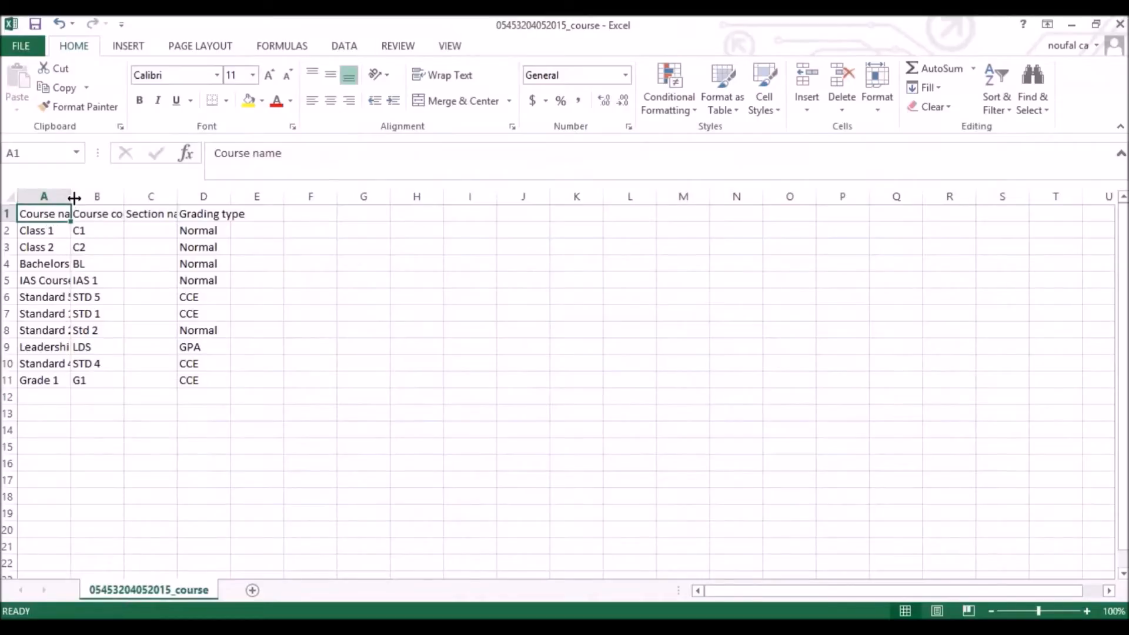
left_click_drag(72, 205, 101, 205)
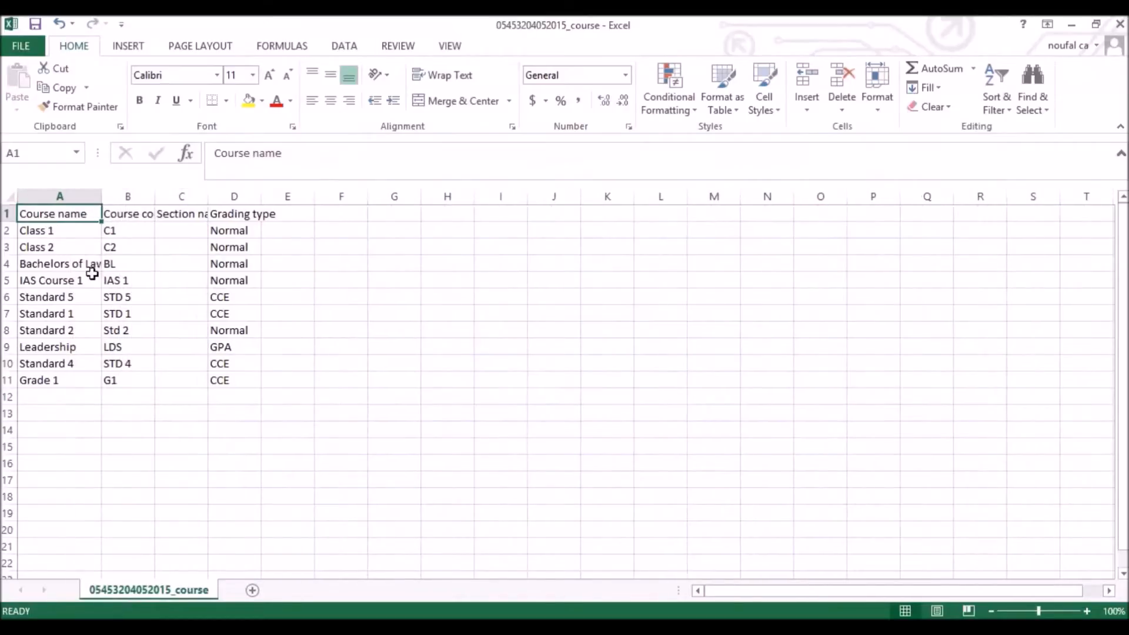
left_click(127, 217)
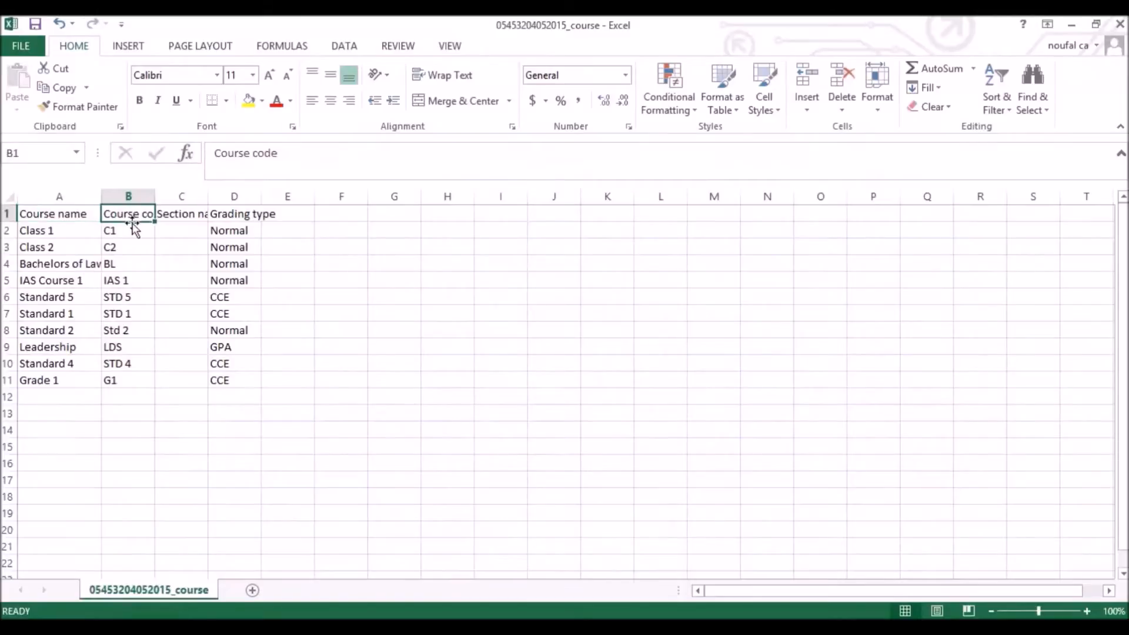
left_click(187, 215)
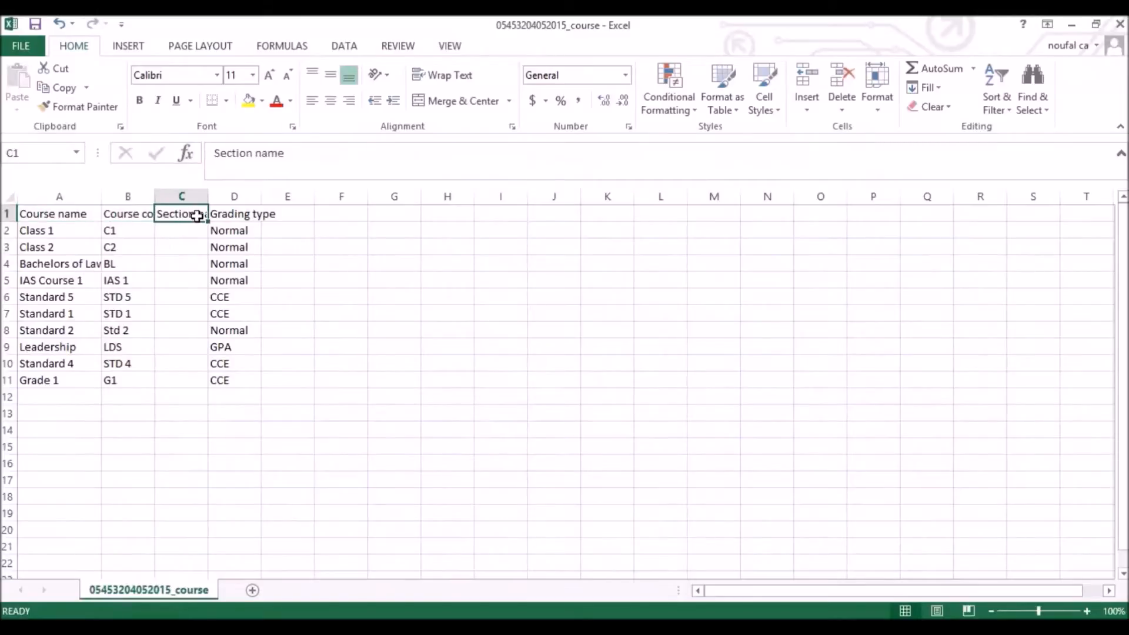
left_click(227, 216)
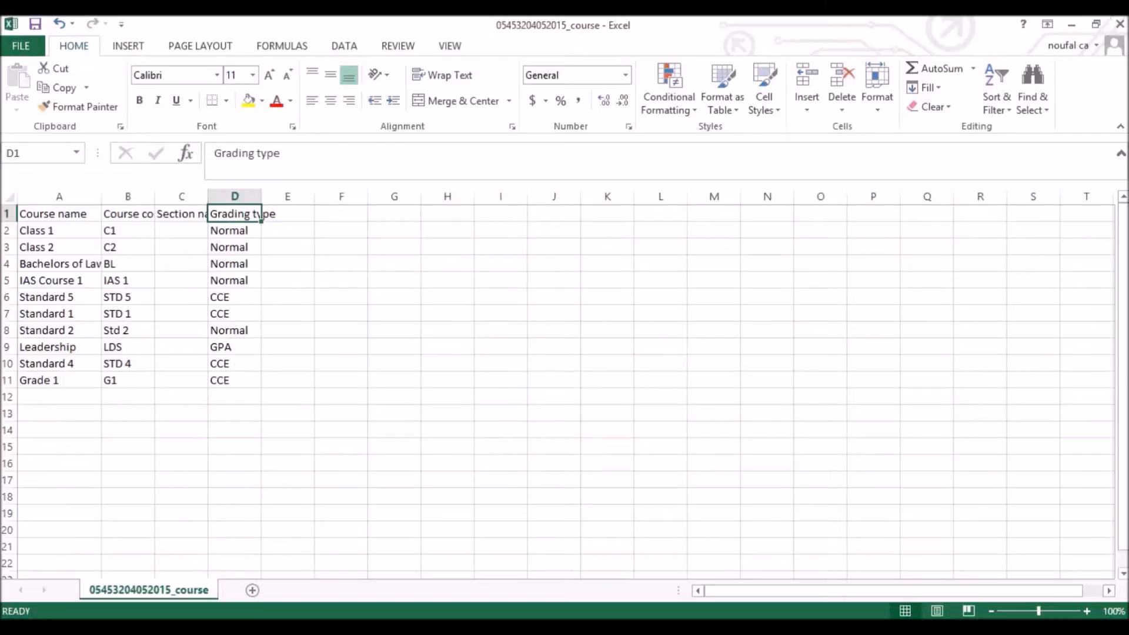
left_click(1121, 24)
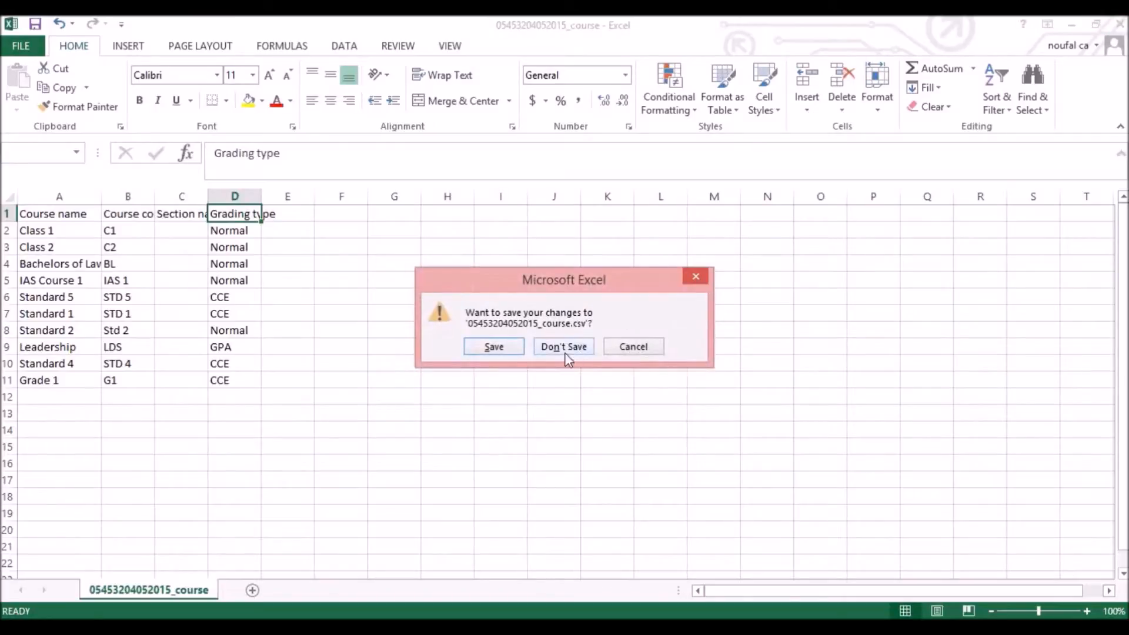
left_click(564, 347)
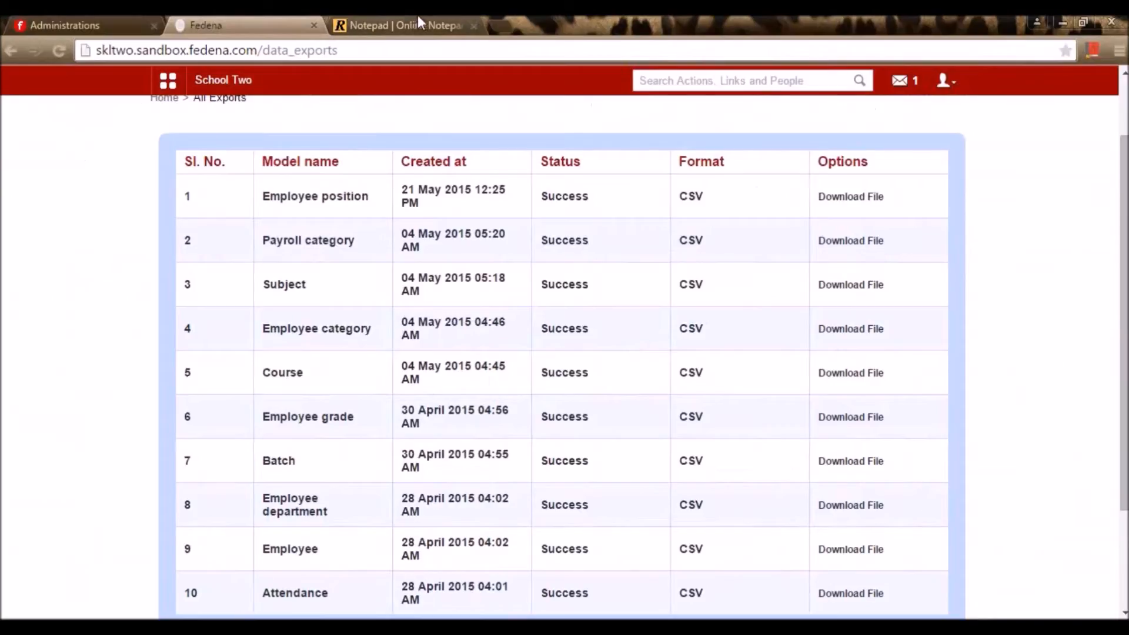
Close the remaining workbook without saving and re-save School A's plugin selection
left_click(415, 18)
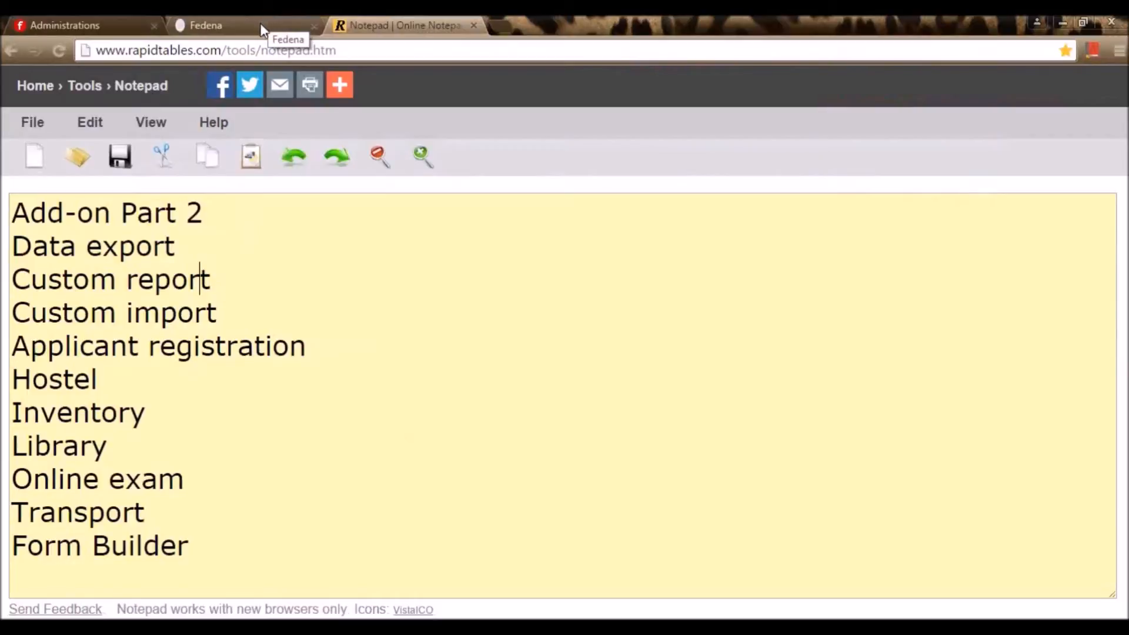
left_click(139, 18)
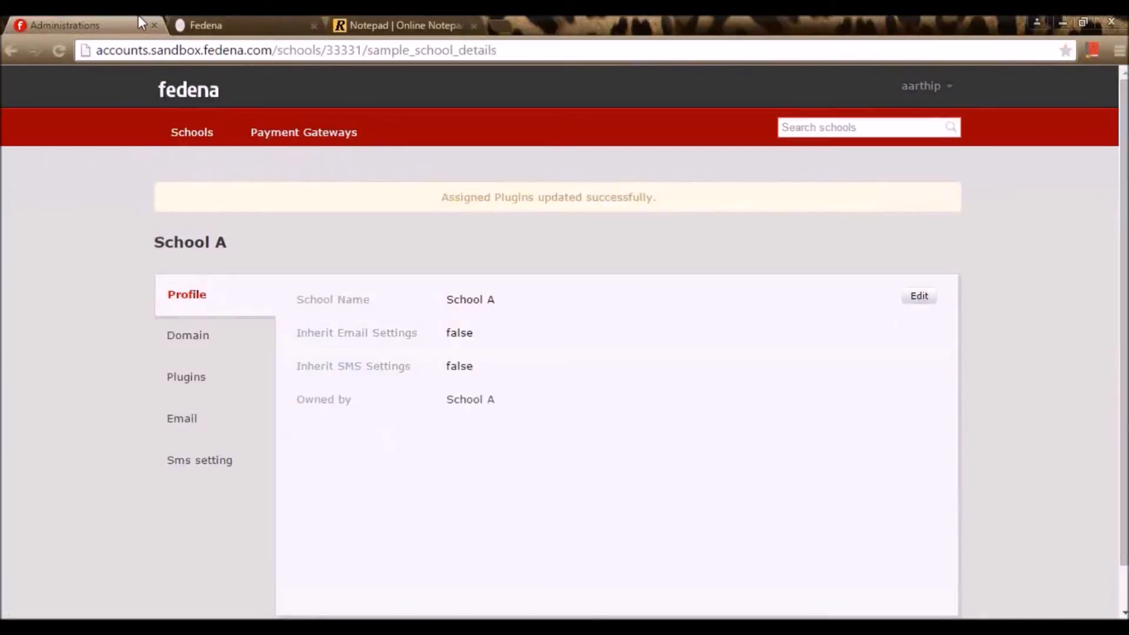
left_click(197, 385)
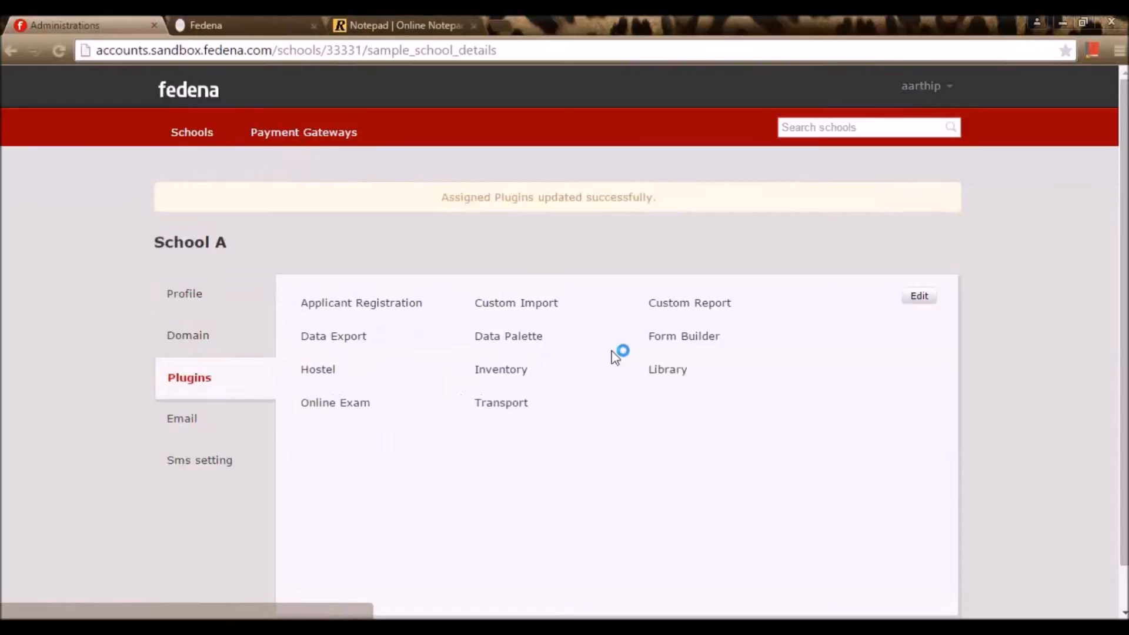
left_click(917, 299)
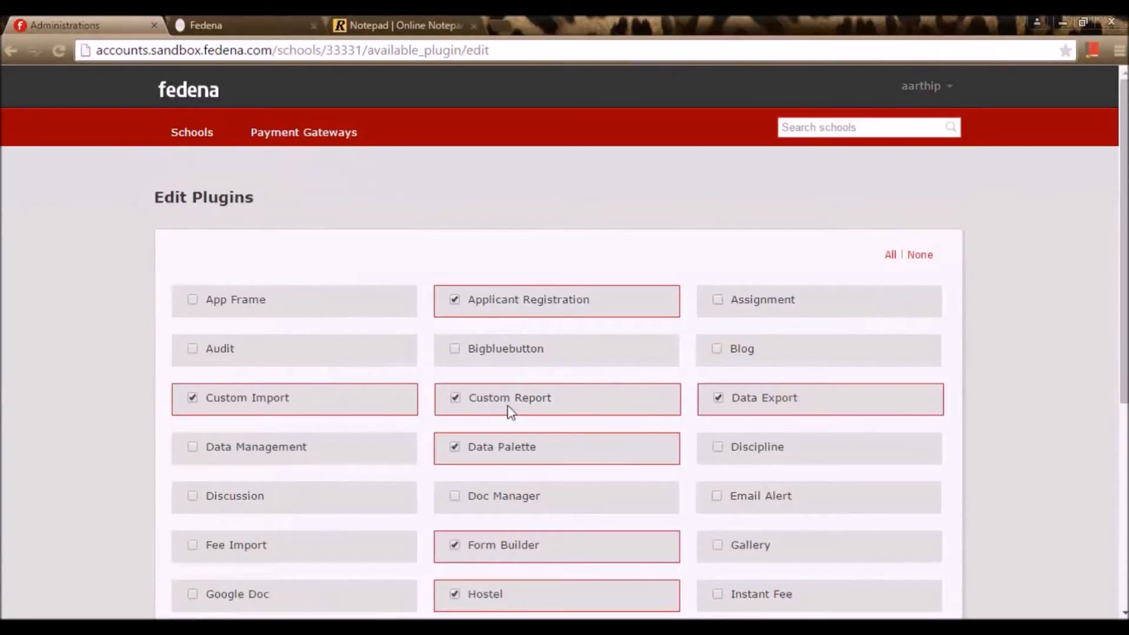
scroll(765, 380, "down", 1)
scroll(879, 552, "down", 4)
left_click(923, 538)
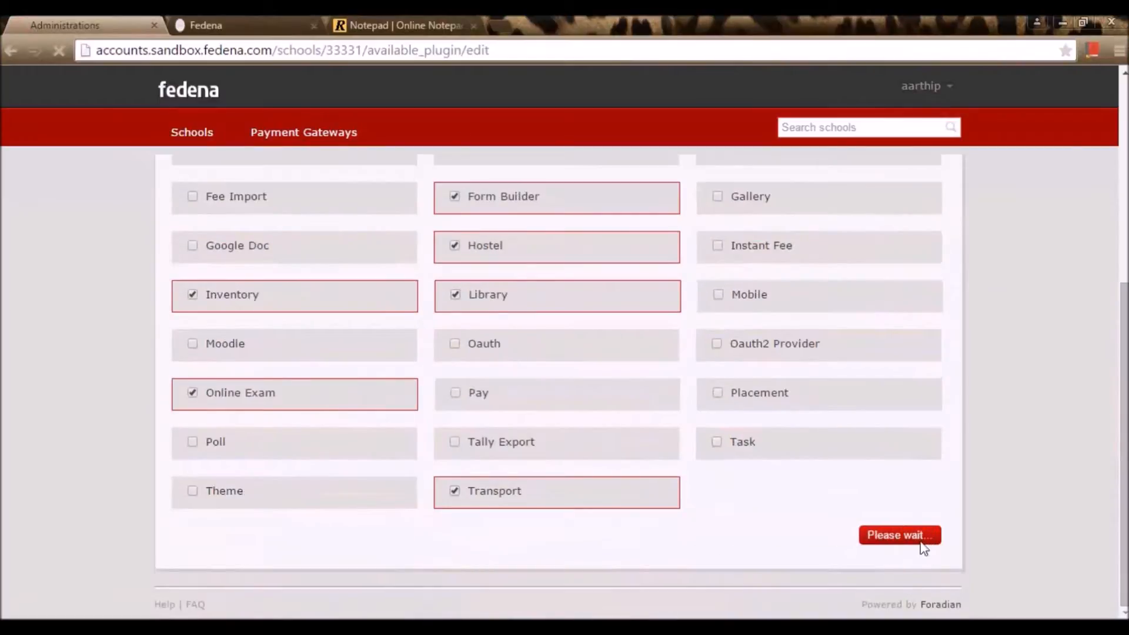
On School Two's dashboard, show the Data and Reports links in the quick links menu
left_click(298, 19)
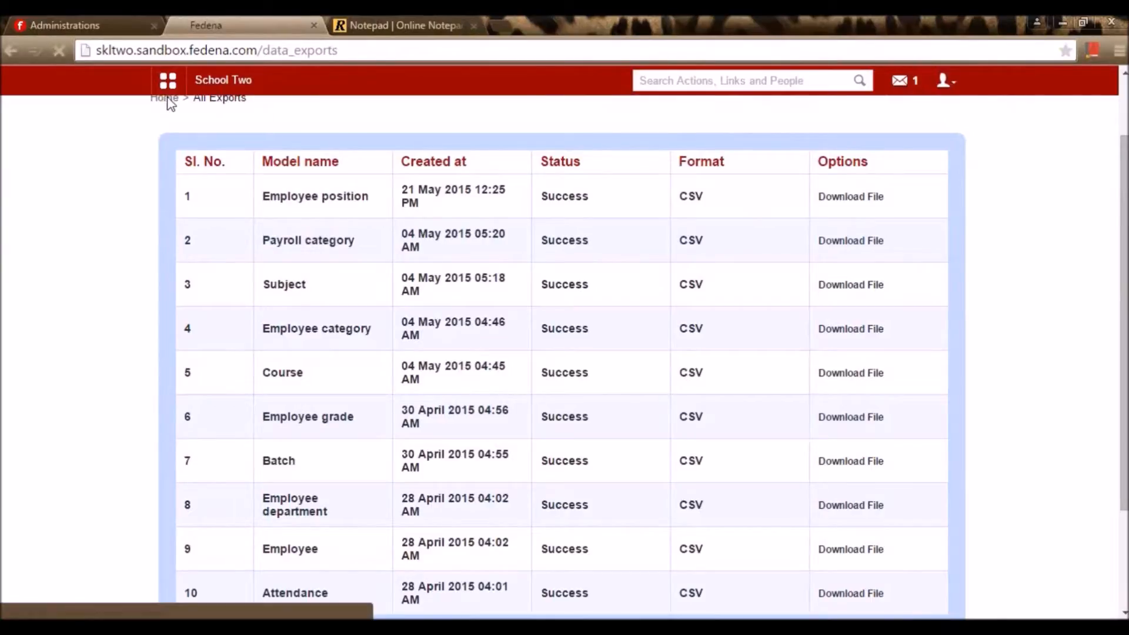
left_click(169, 97)
left_click(168, 80)
left_click(491, 135)
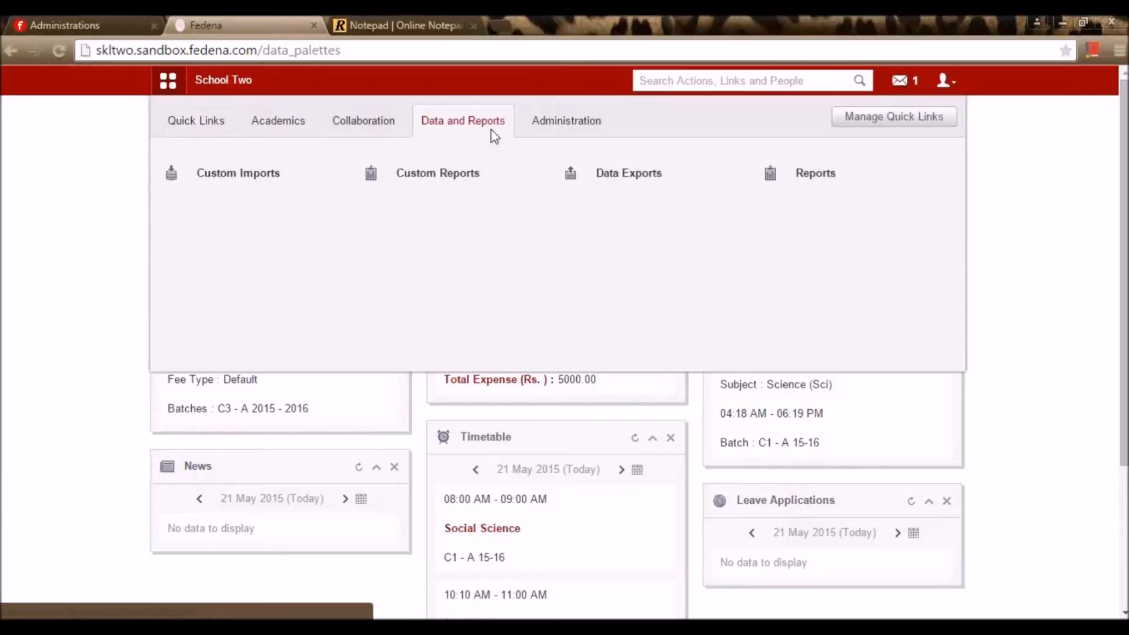
Go to Custom Reports and start a New Student Report
left_click(473, 174)
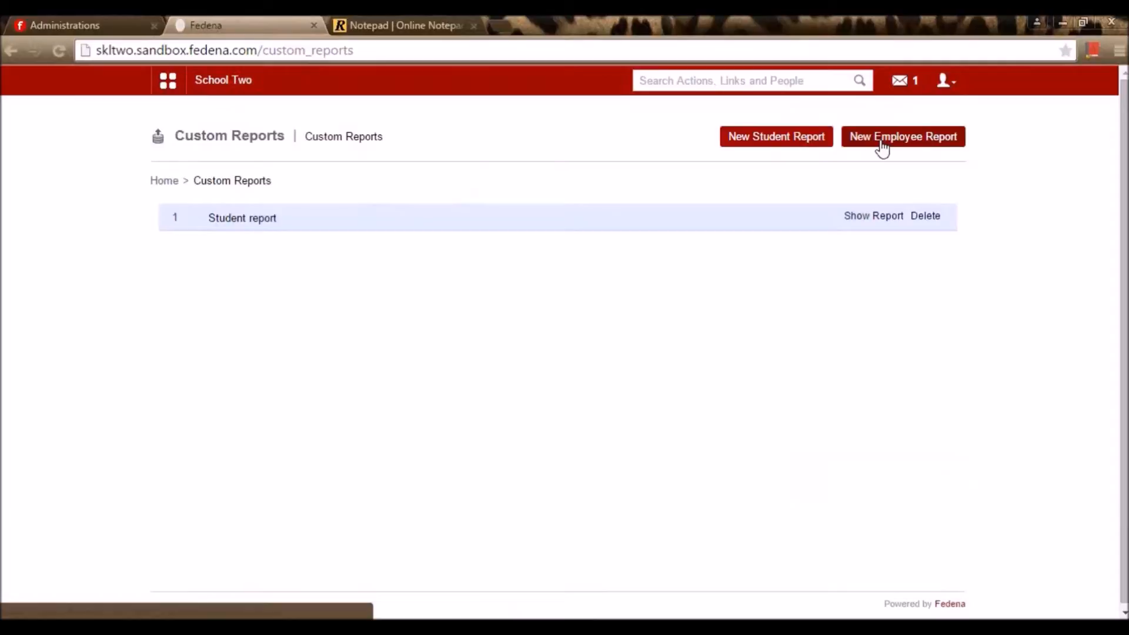
left_click(820, 149)
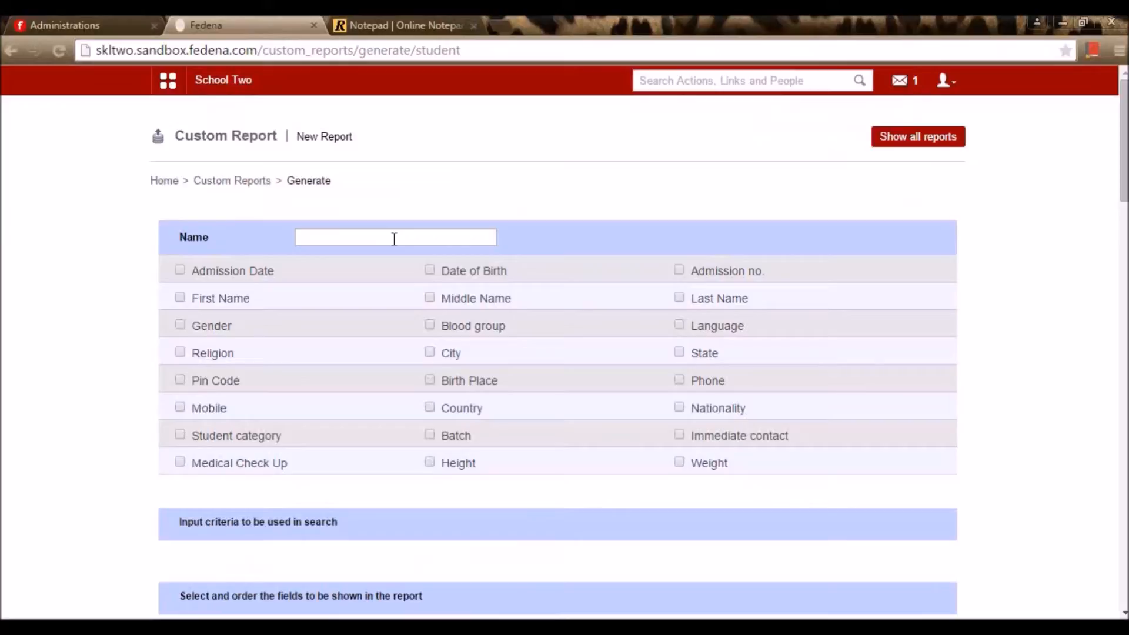
Name the new student report 'Student report std'
left_click(391, 237)
type("Student report")
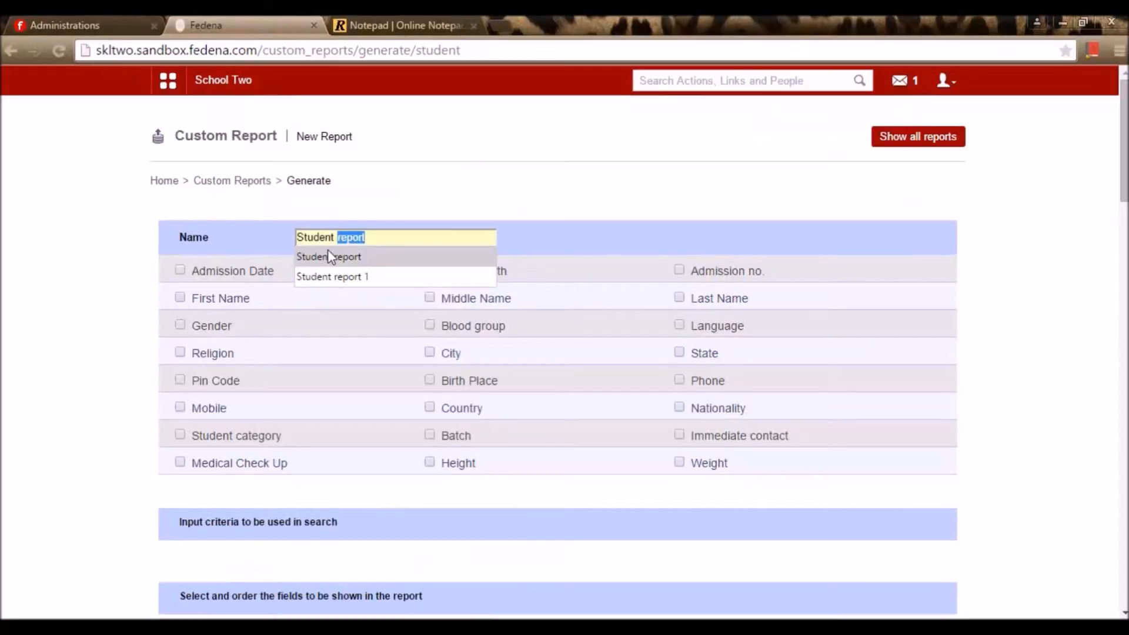
left_click(327, 254)
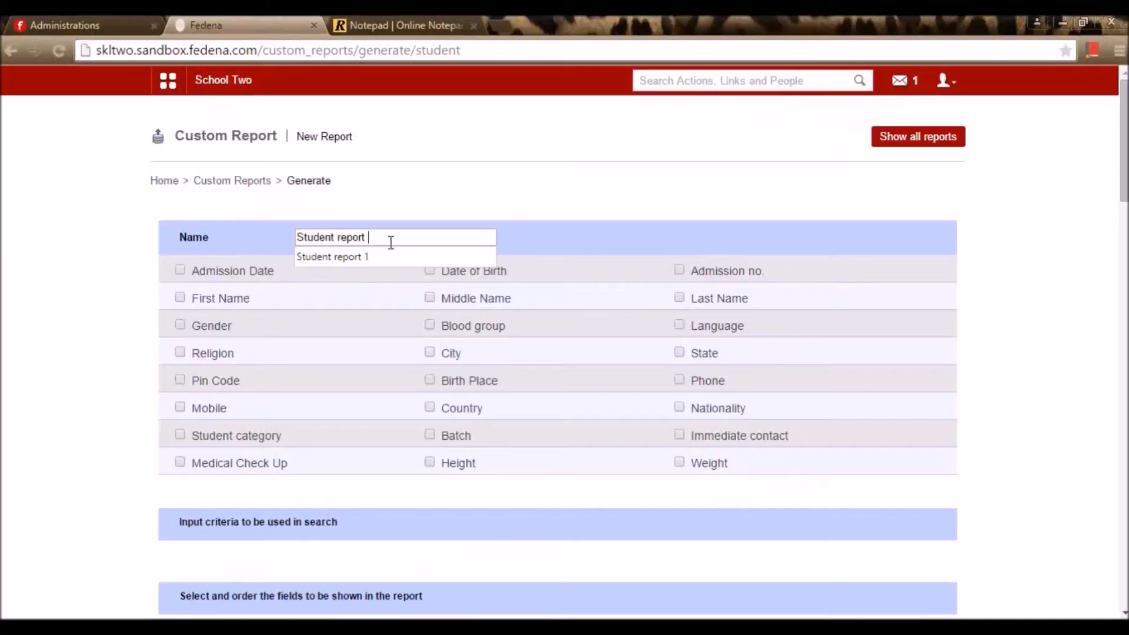
type("o")
type("std")
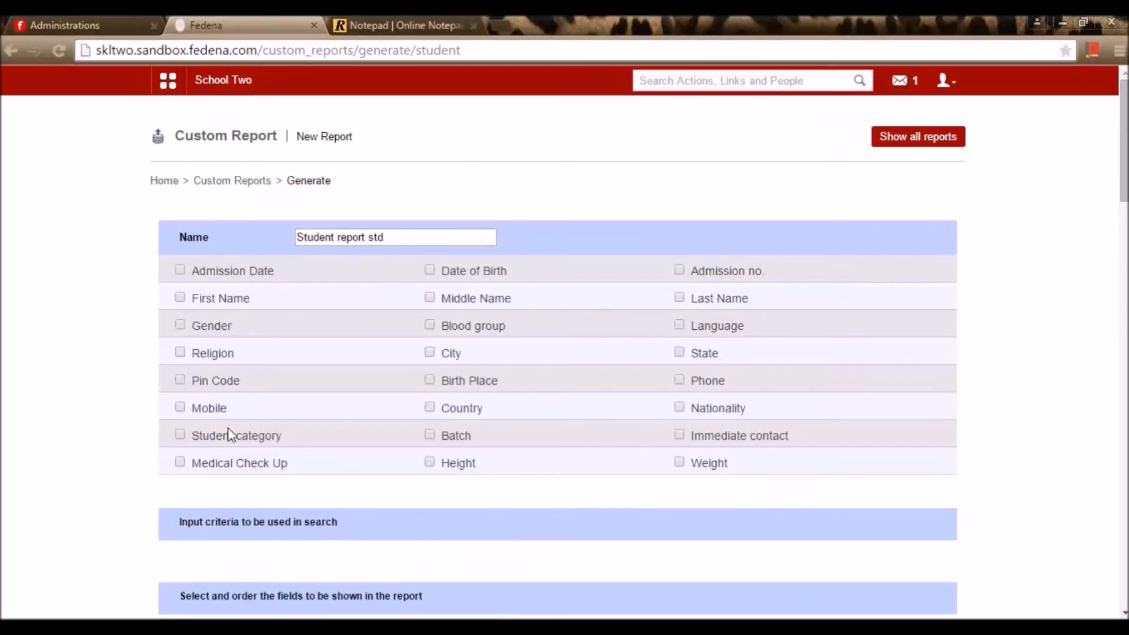
scroll(381, 371, "down", 2)
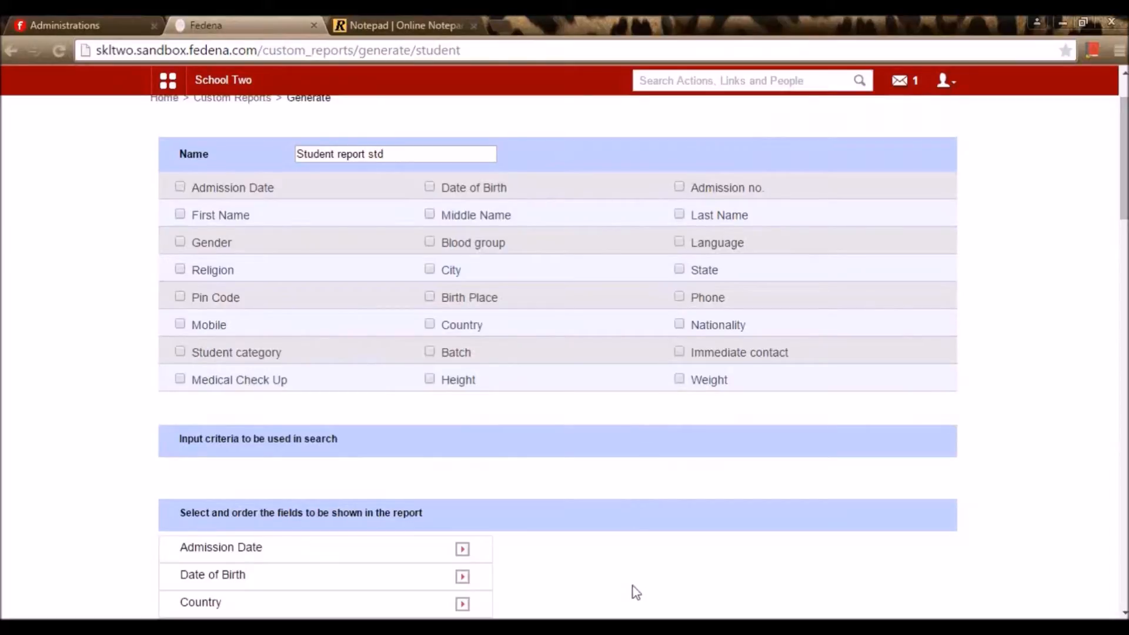
scroll(600, 388, "down", 7)
scroll(593, 416, "up", 7)
Add Nationality and Admission no. equals ST as search criteria
left_click(680, 324)
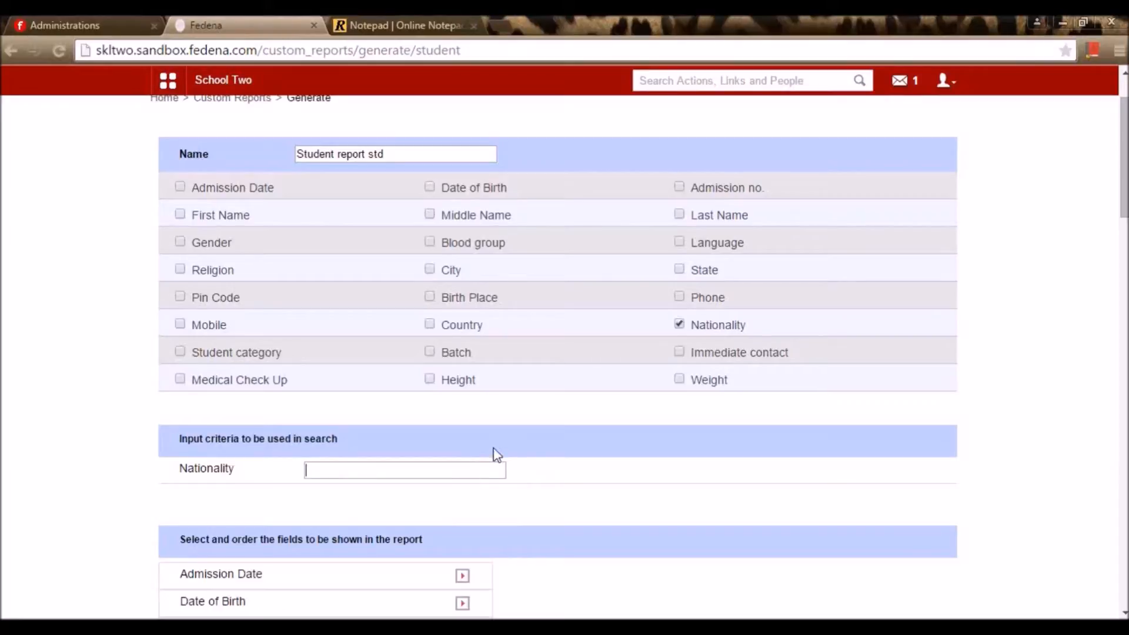
scroll(478, 507, "down", 6)
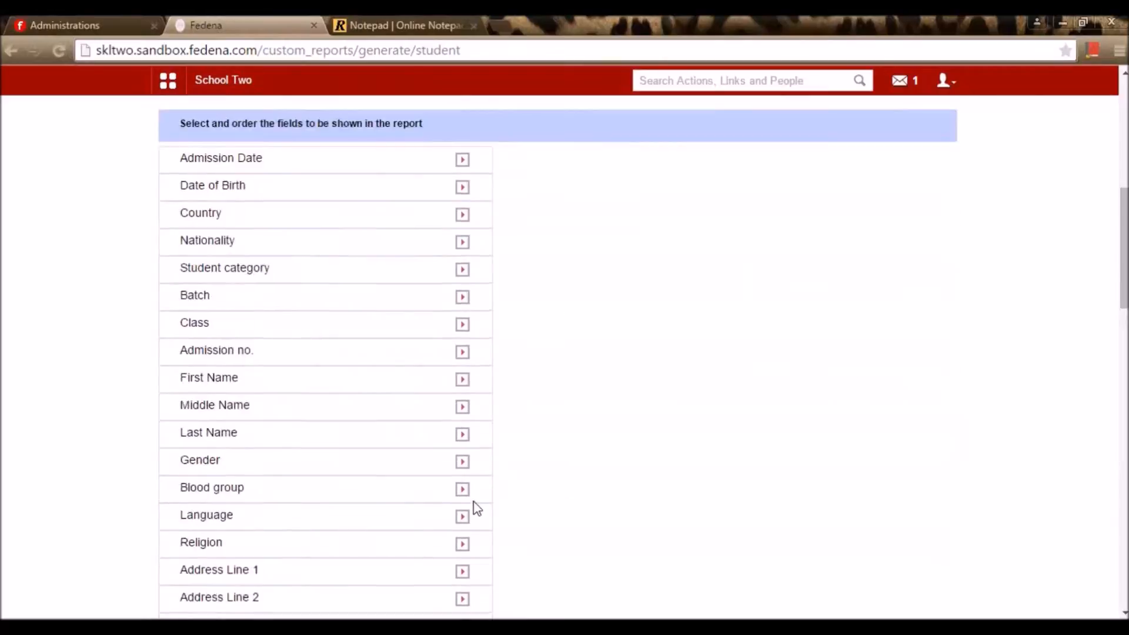
scroll(475, 509, "up", 6)
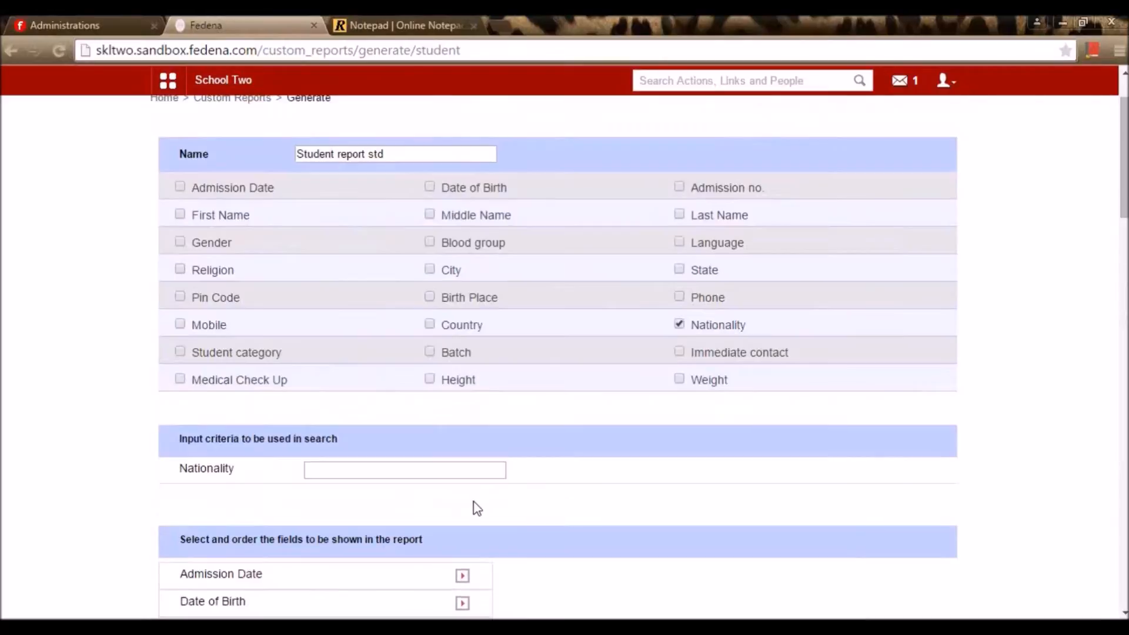
left_click(680, 187)
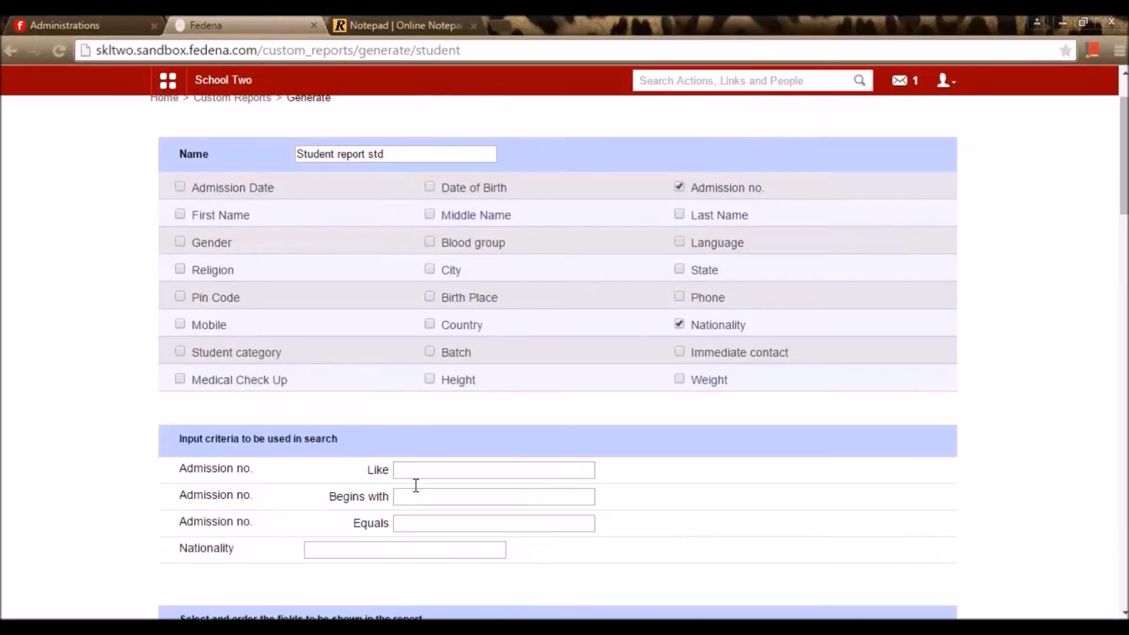
left_click(417, 519)
left_click_drag(737, 510, 729, 522)
scroll(728, 521, "down", 2)
left_click(644, 511)
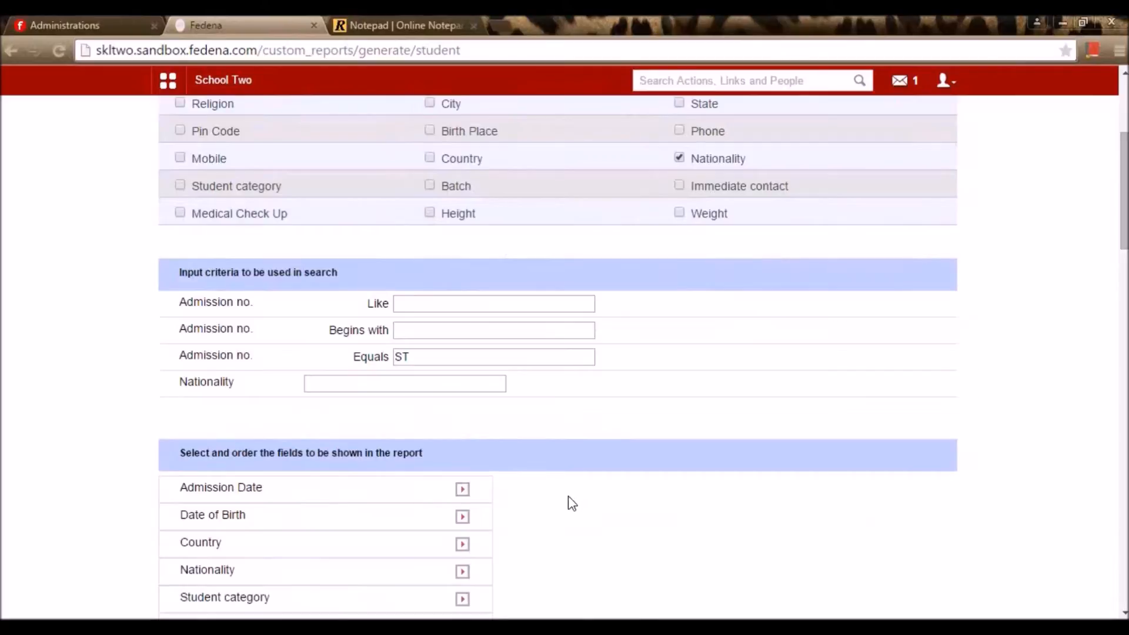
scroll(548, 497, "down", 3)
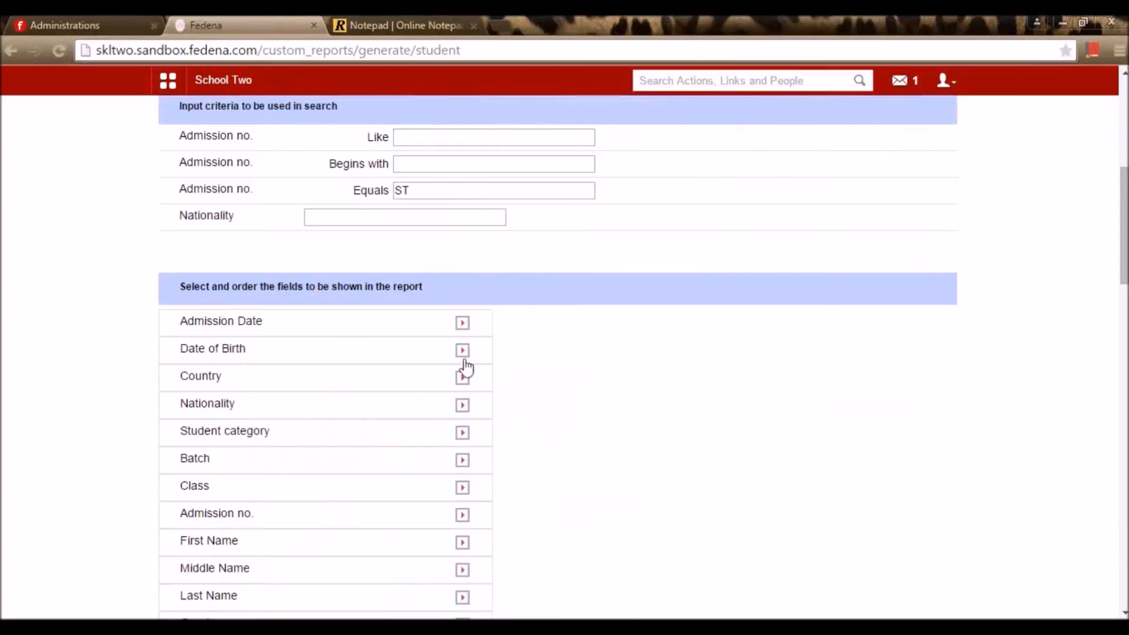
Add Admission Date, First Name, Gender, Medical Check Up and Date of Birth as report columns
left_click(463, 324)
left_click(462, 516)
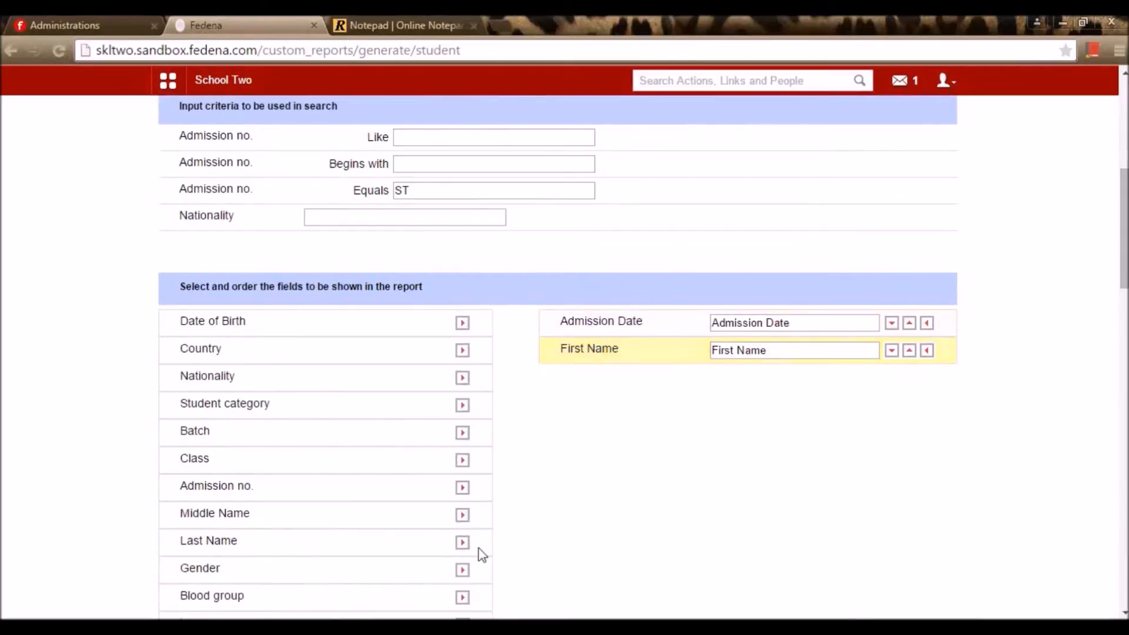
scroll(466, 540, "down", 2)
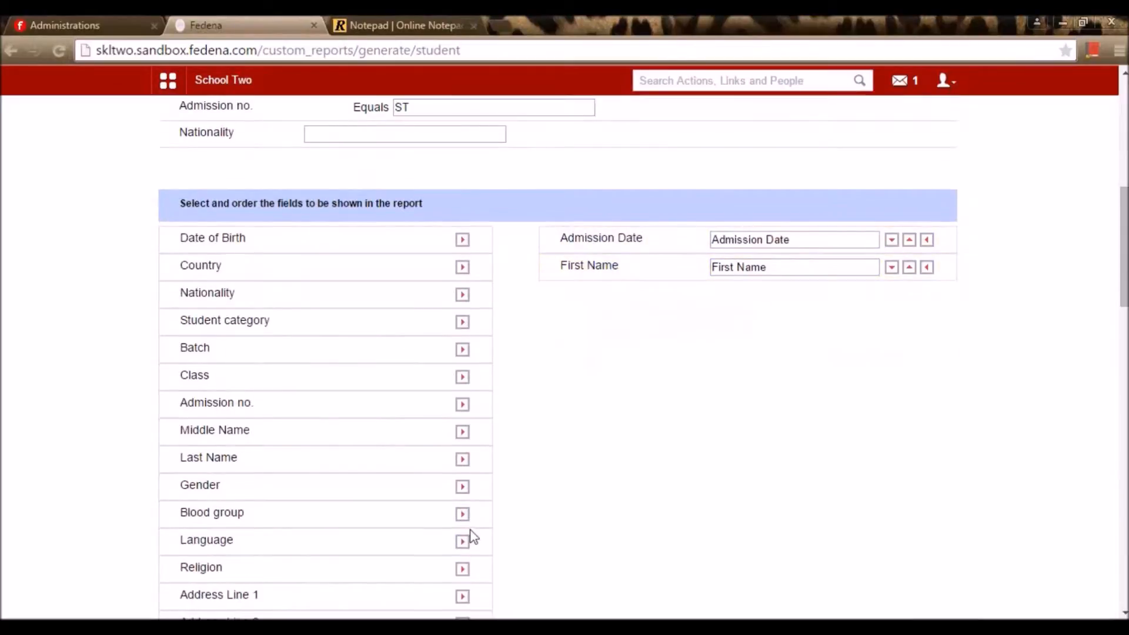
left_click(463, 487)
scroll(462, 540, "down", 4)
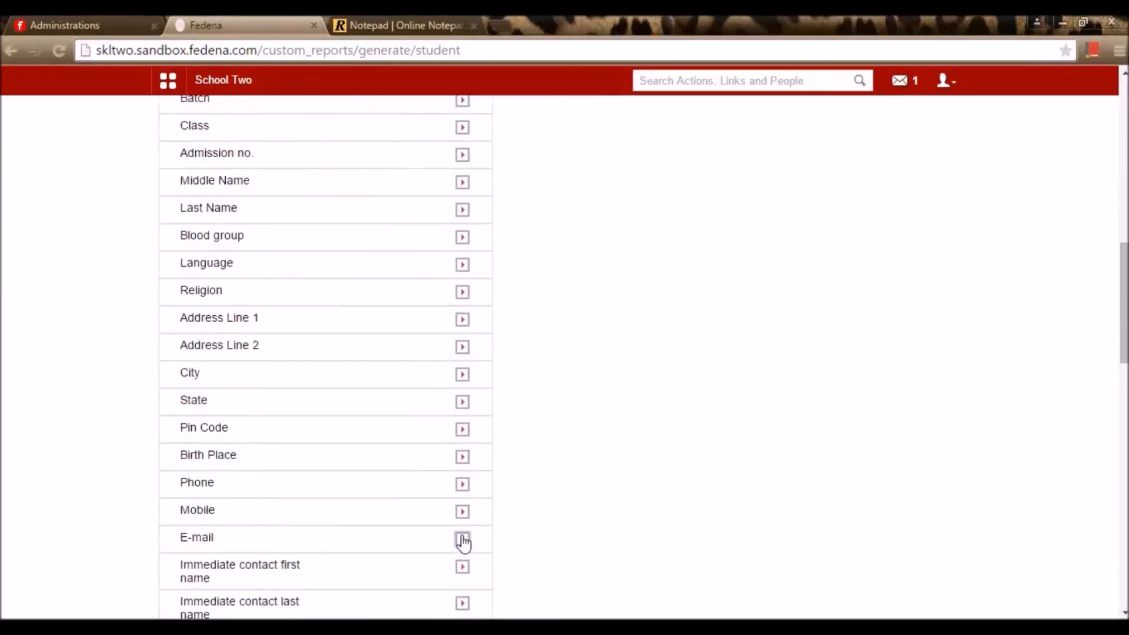
scroll(469, 470, "down", 2)
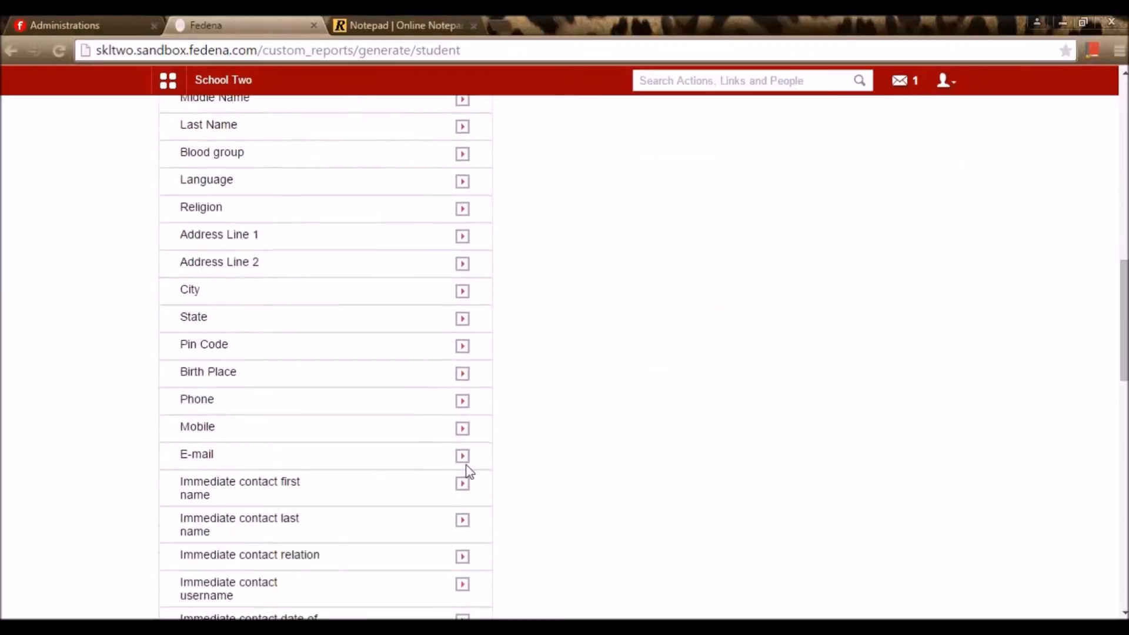
scroll(468, 470, "down", 9)
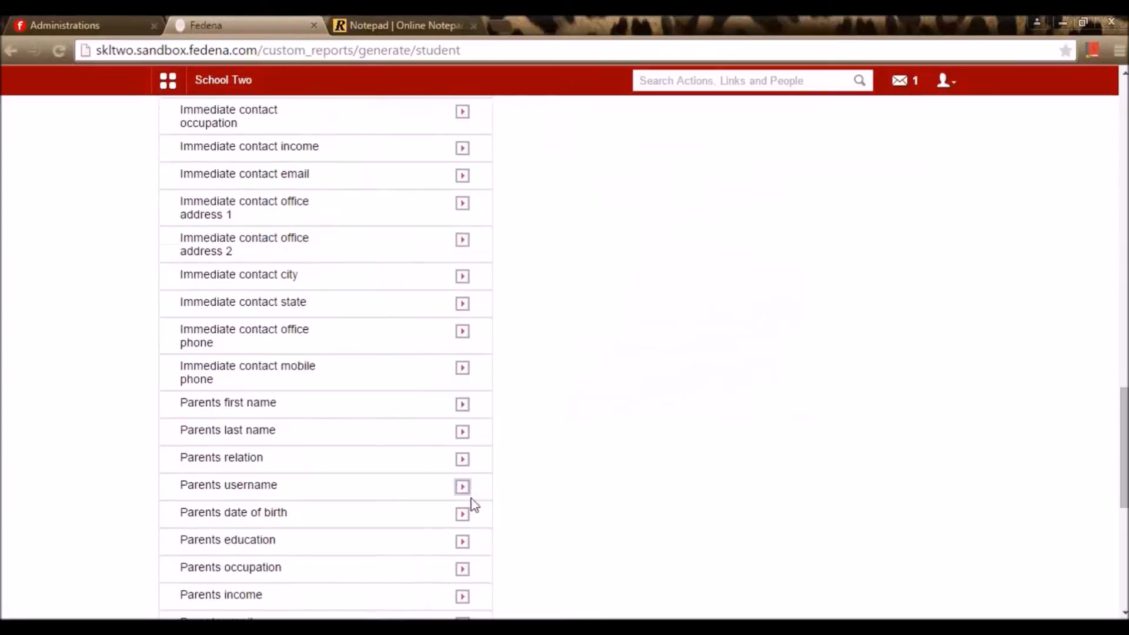
scroll(474, 506, "down", 7)
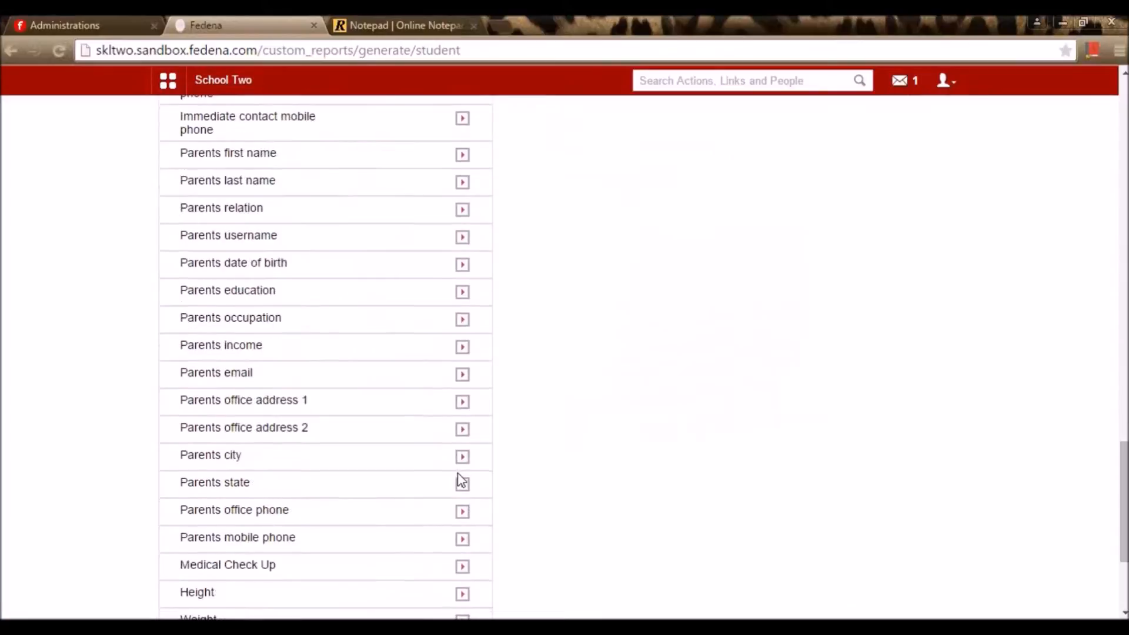
left_click(464, 371)
scroll(479, 464, "up", 6)
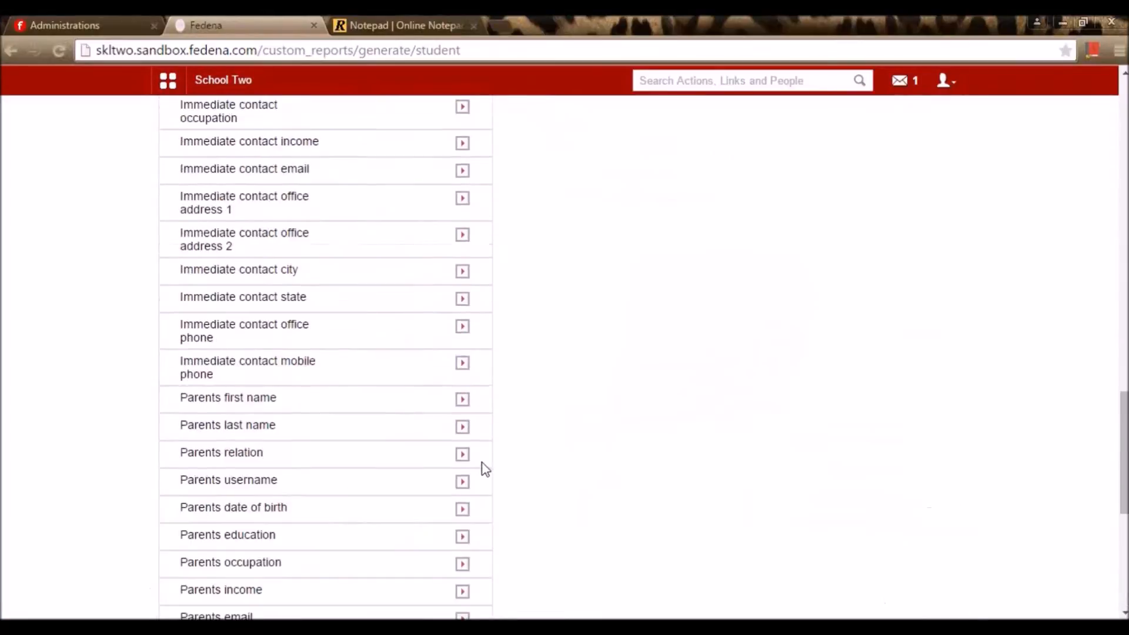
scroll(486, 469, "up", 15)
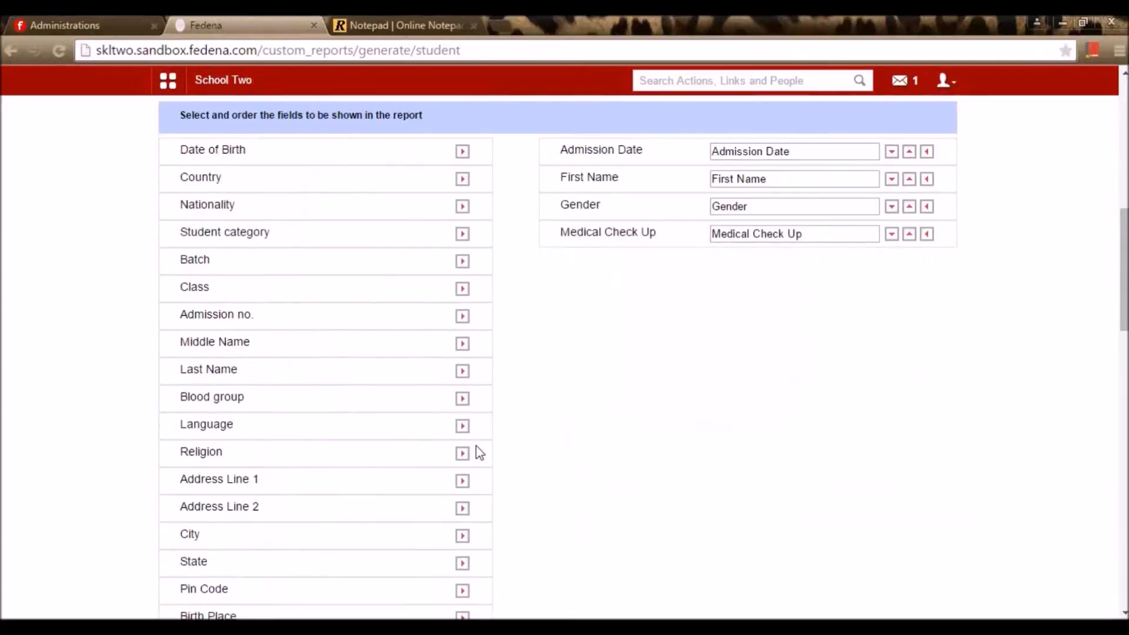
scroll(477, 456, "up", 4)
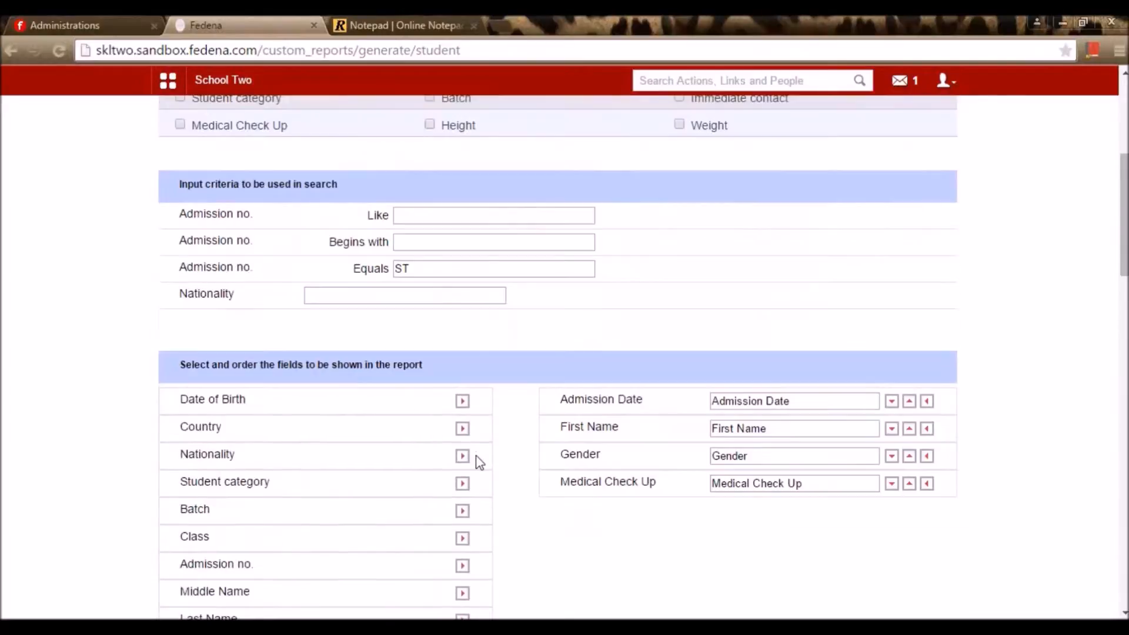
left_click(463, 401)
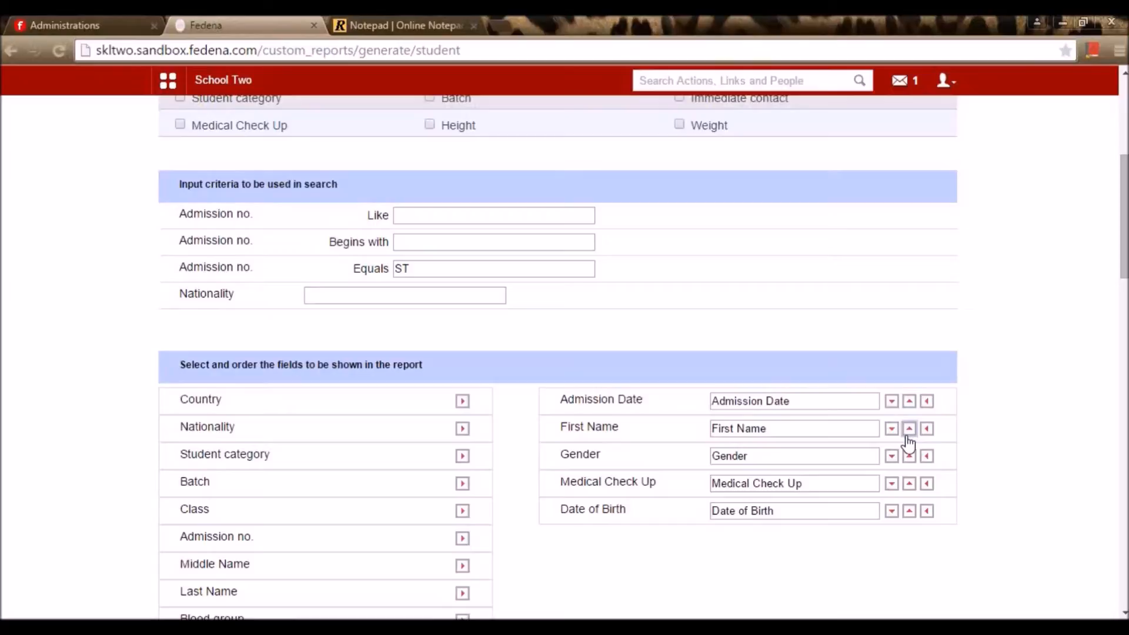
Move Date of Birth above Gender and save the Student report std report
left_click(910, 512)
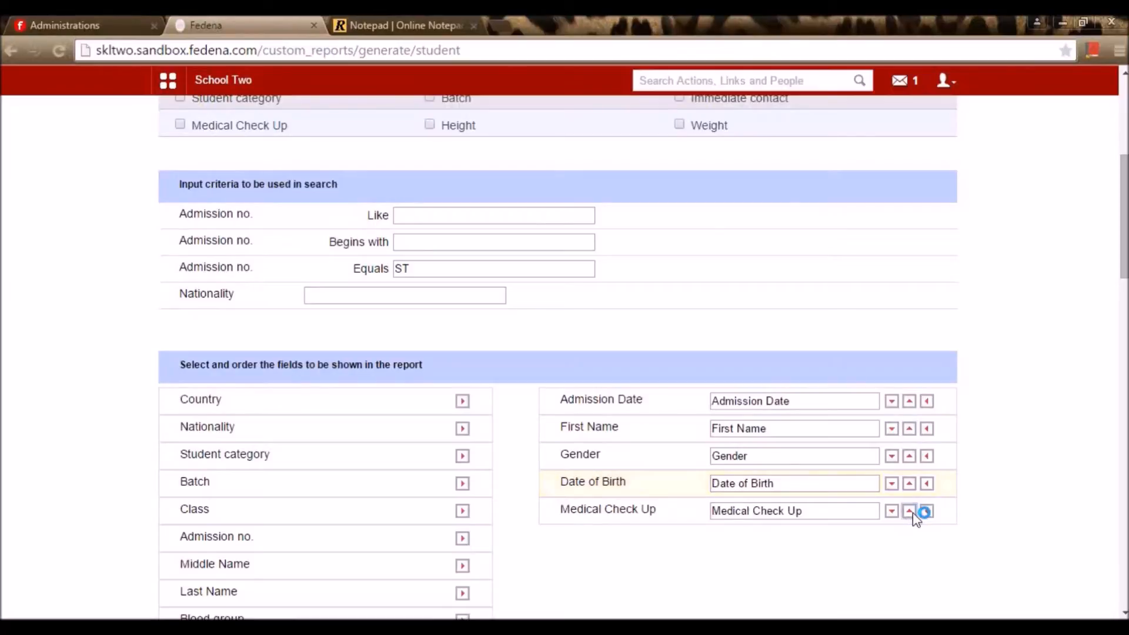
left_click(911, 485)
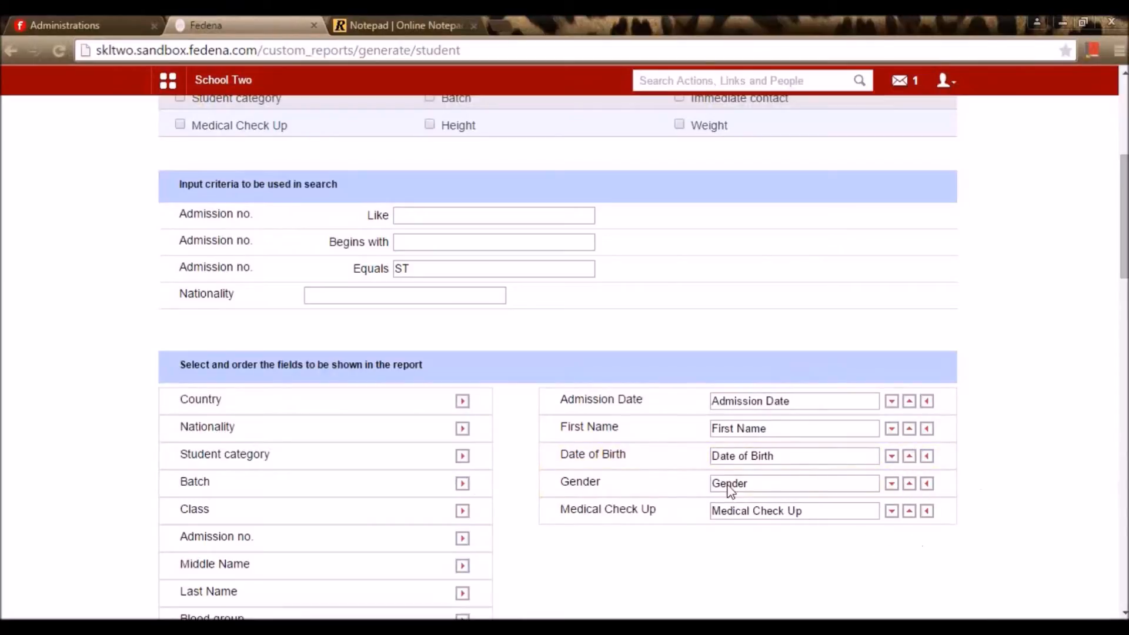
scroll(810, 426, "up", 6)
scroll(824, 449, "down", 20)
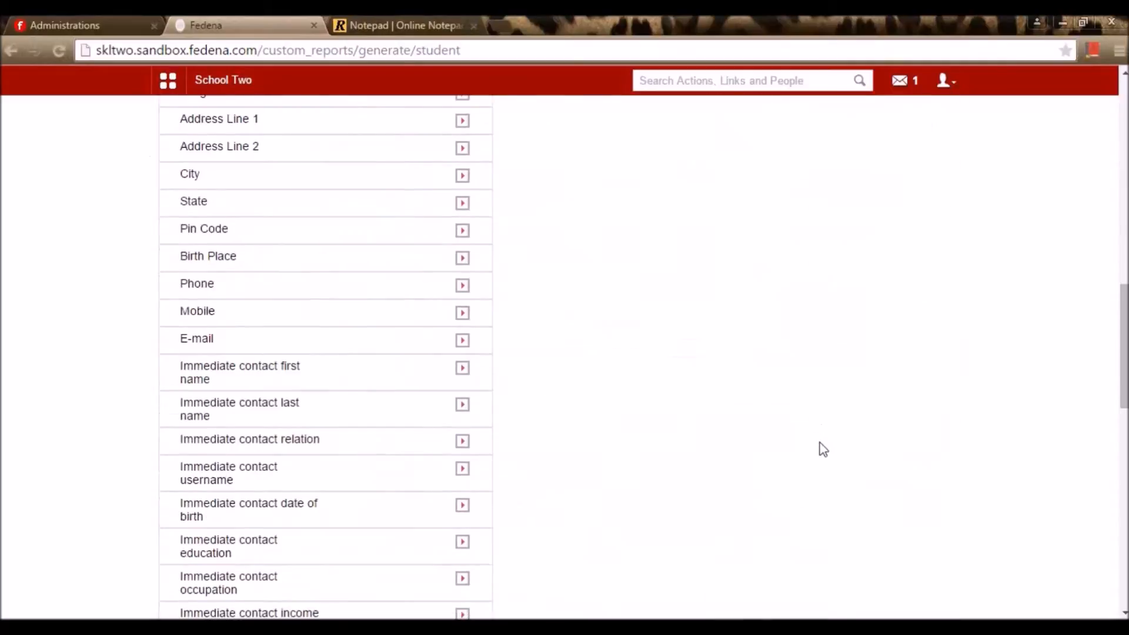
left_click(941, 520)
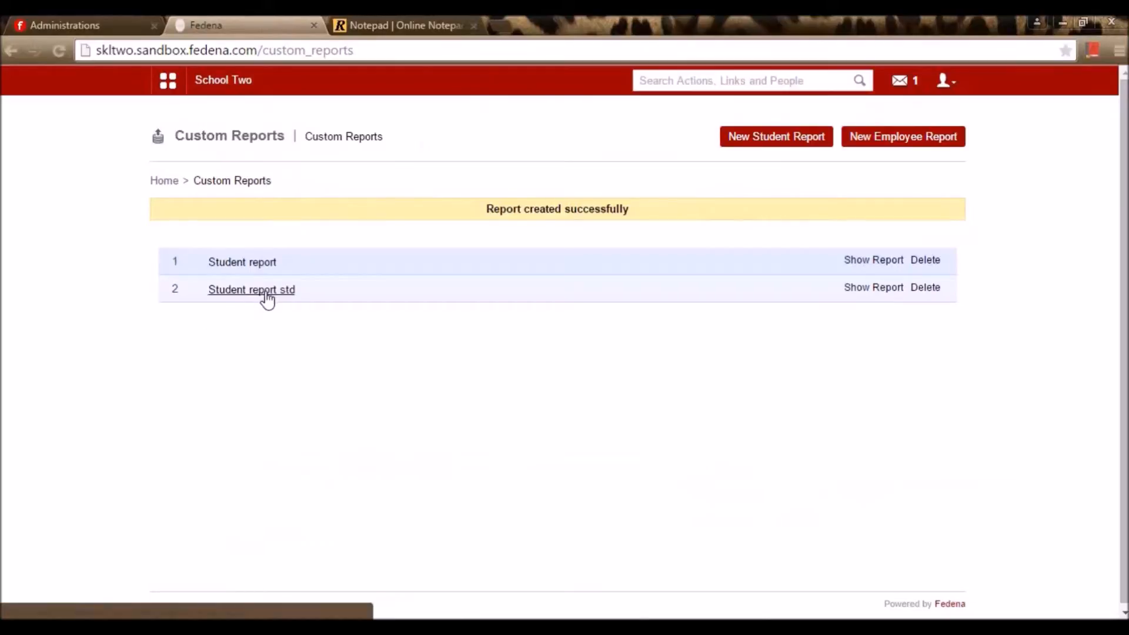
Show the Student report std table, export it as CSV, and return to Custom Reports
left_click(874, 291)
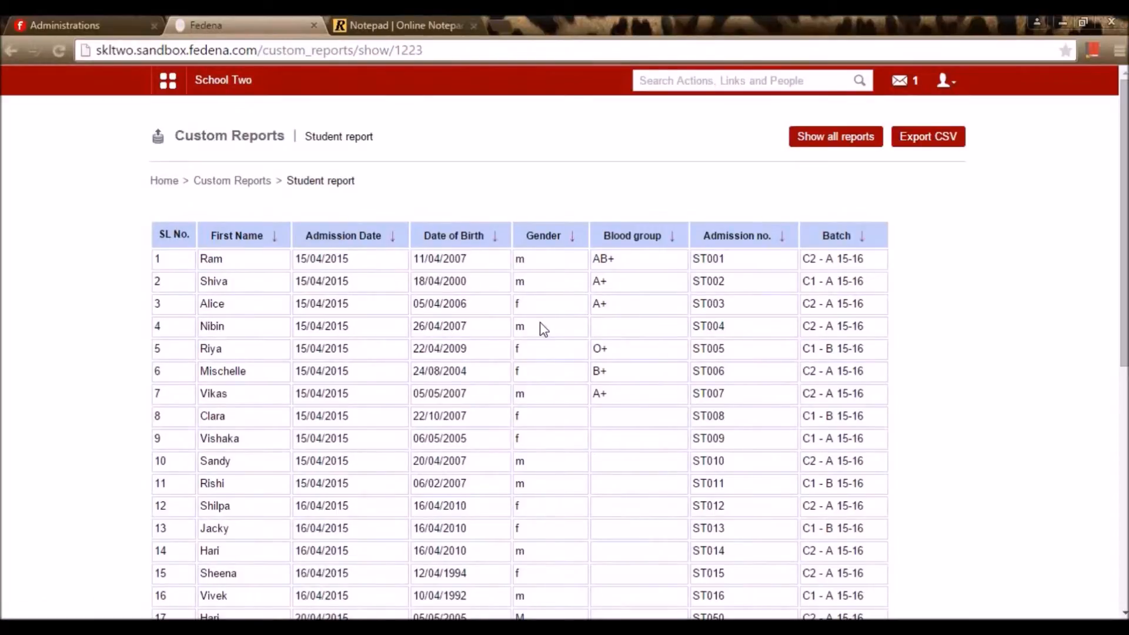
scroll(552, 363, "down", 2)
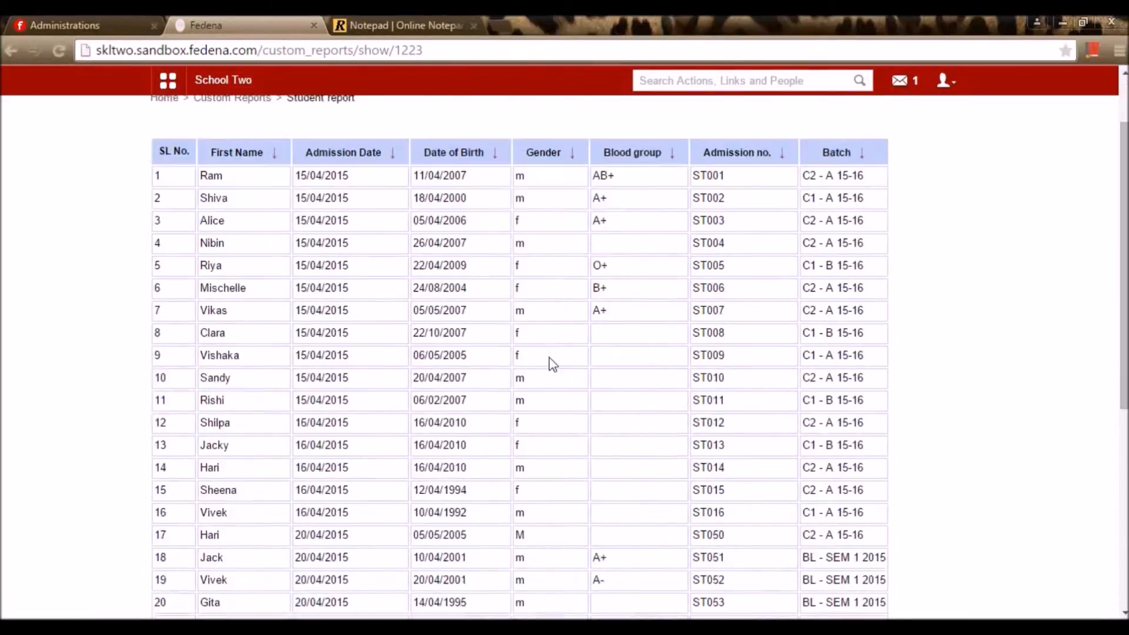
scroll(457, 484, "down", 8)
scroll(494, 487, "up", 9)
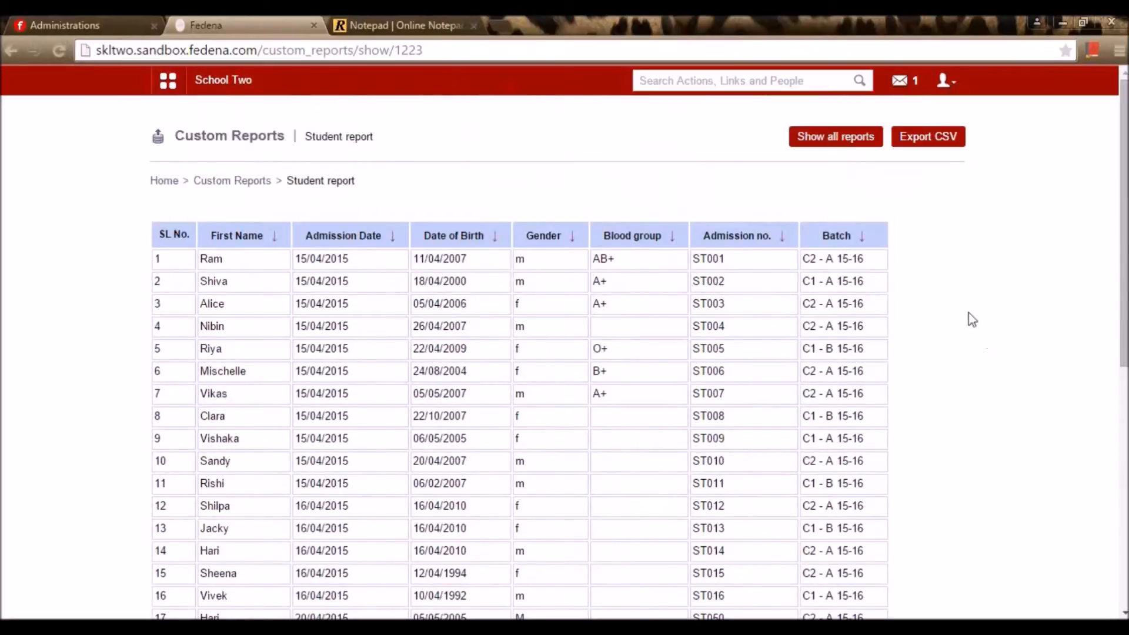
left_click(954, 148)
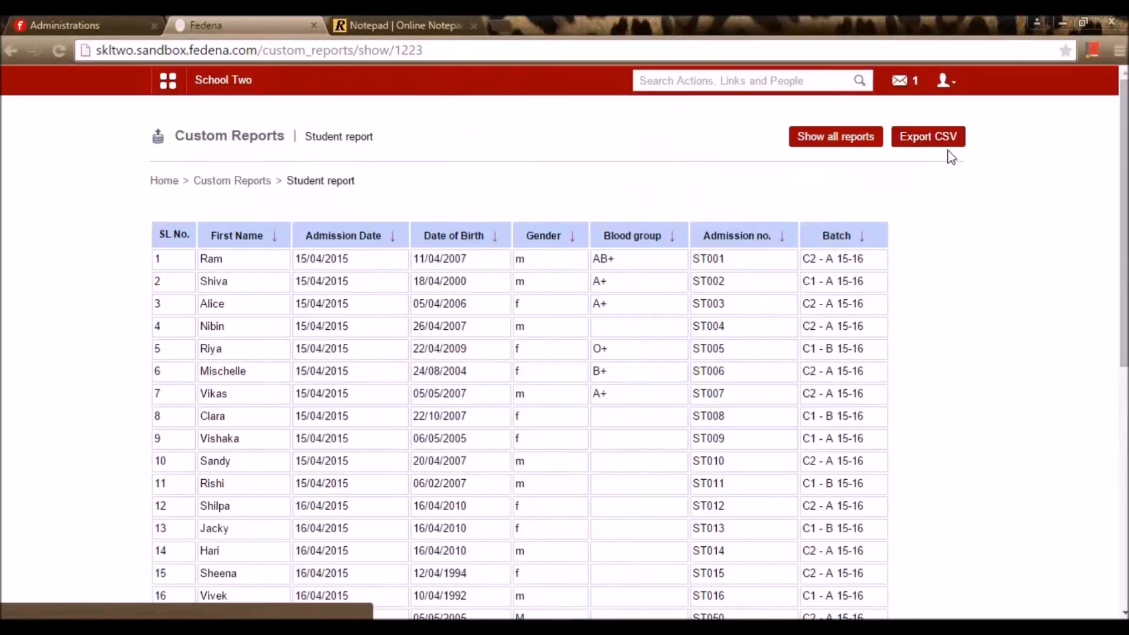
left_click(206, 185)
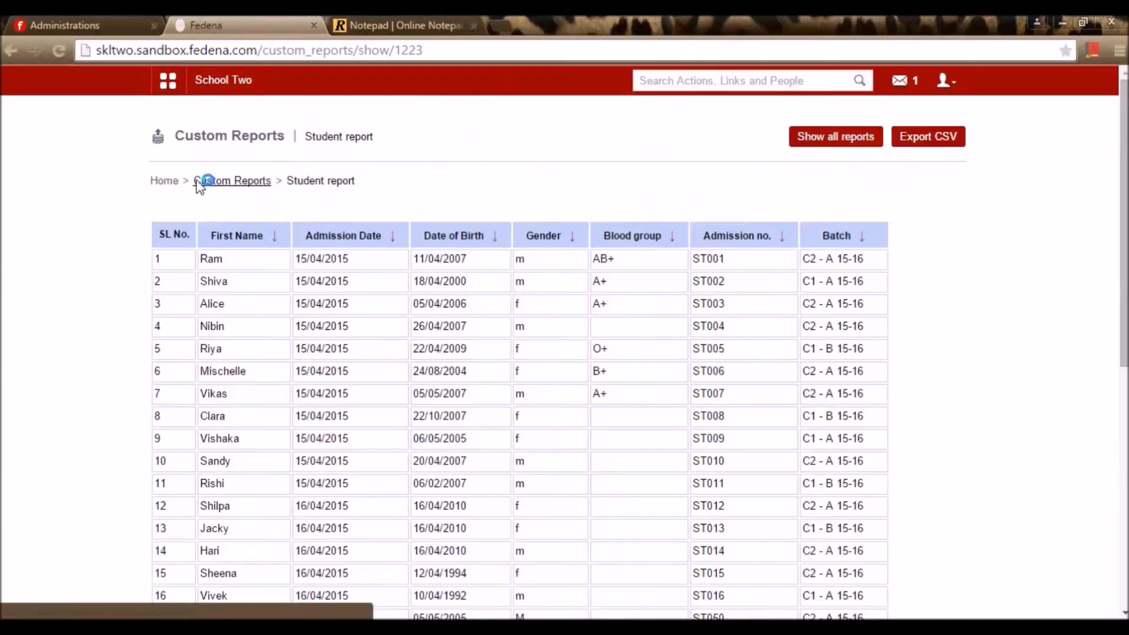
left_click(253, 182)
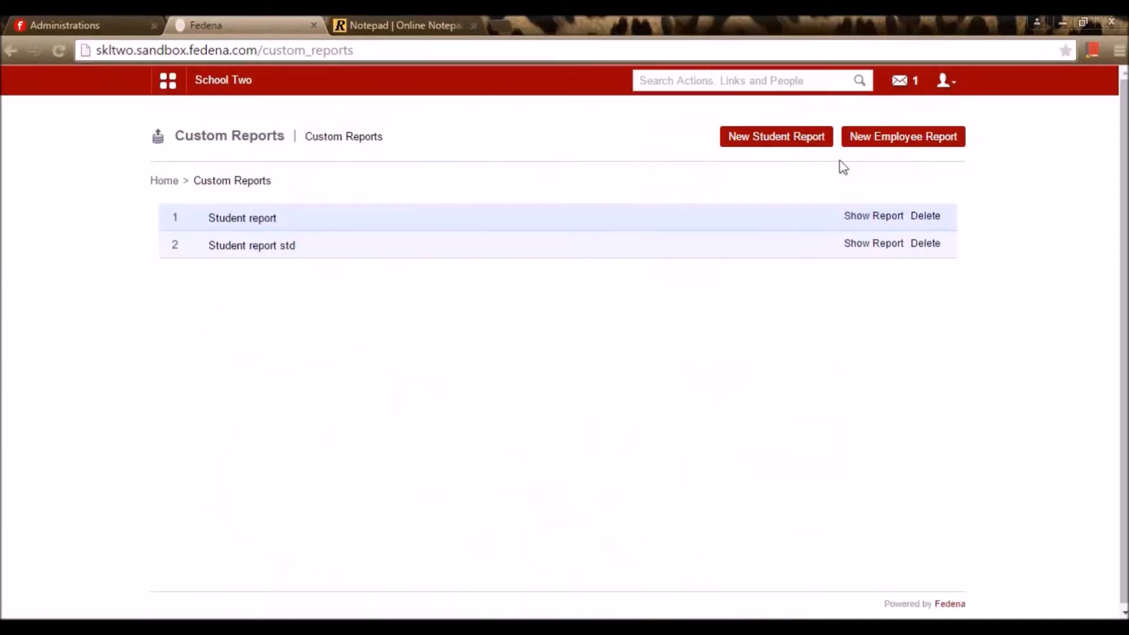
Start a new employee report named 'Emp report', filtered to the English department
left_click(891, 142)
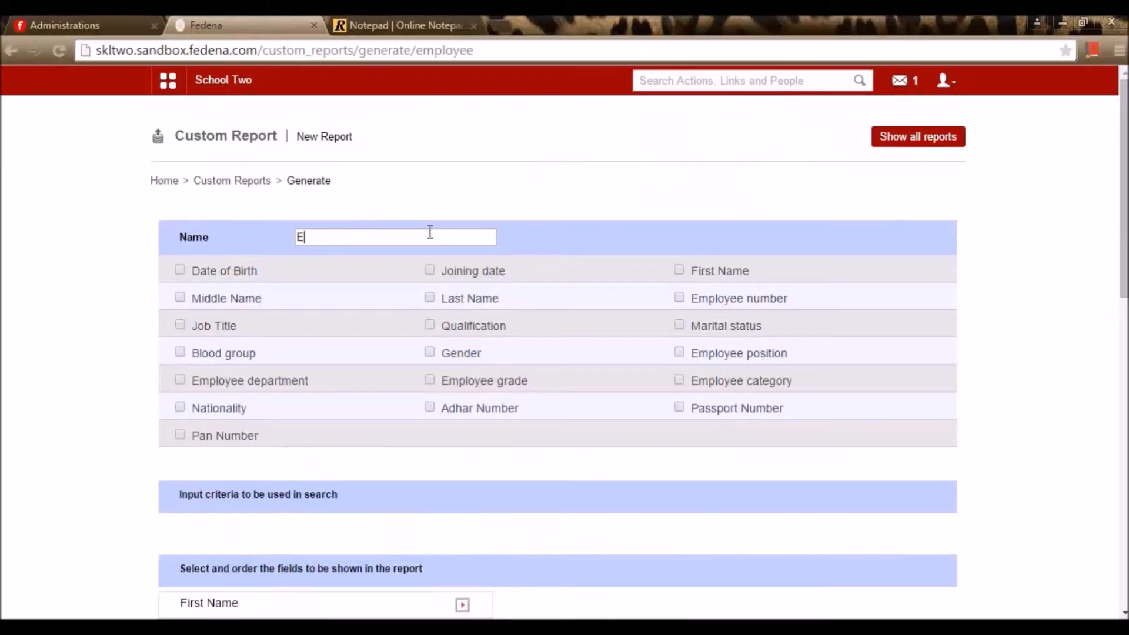
type("Emp report")
left_click(410, 214)
left_click(180, 380)
scroll(330, 435, "down", 3)
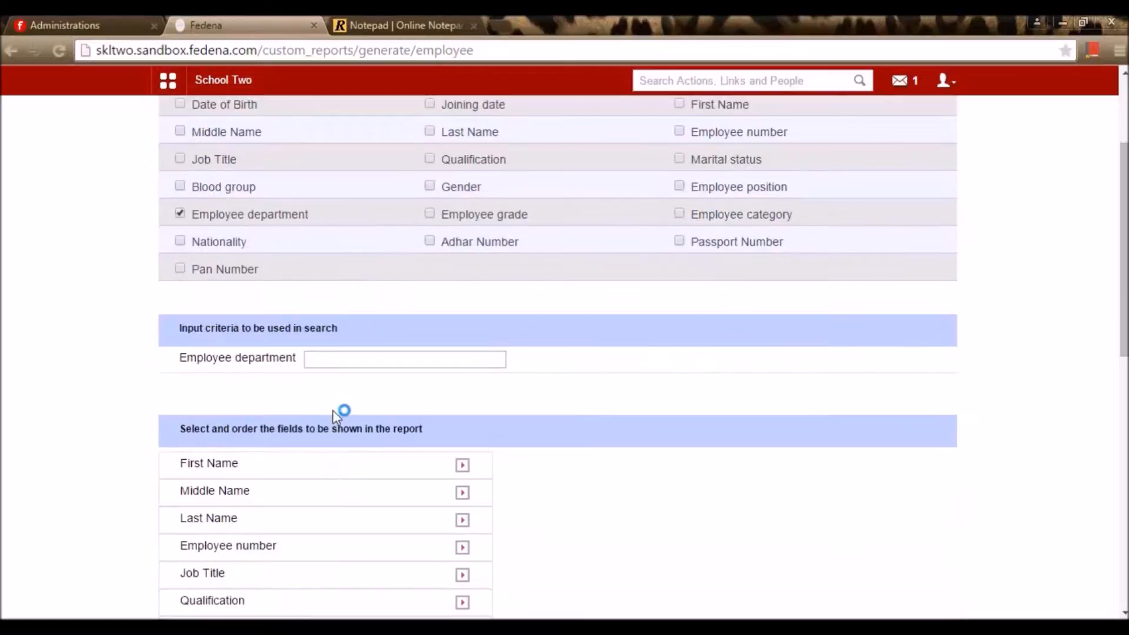
left_click(345, 354)
type("Engli")
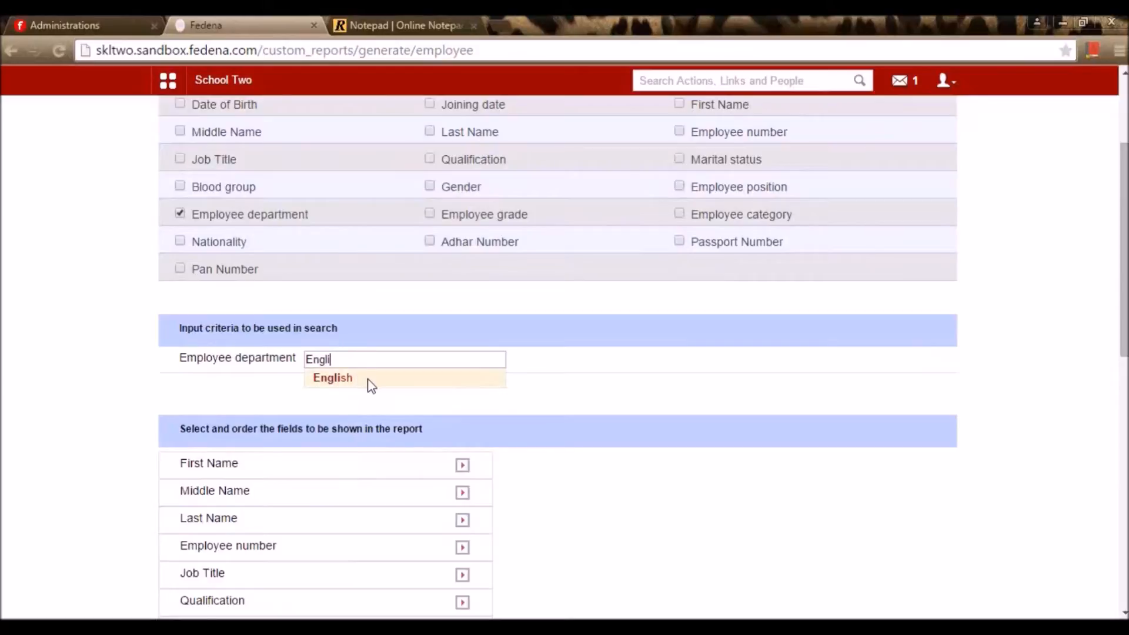
left_click(372, 385)
scroll(379, 418, "down", 4)
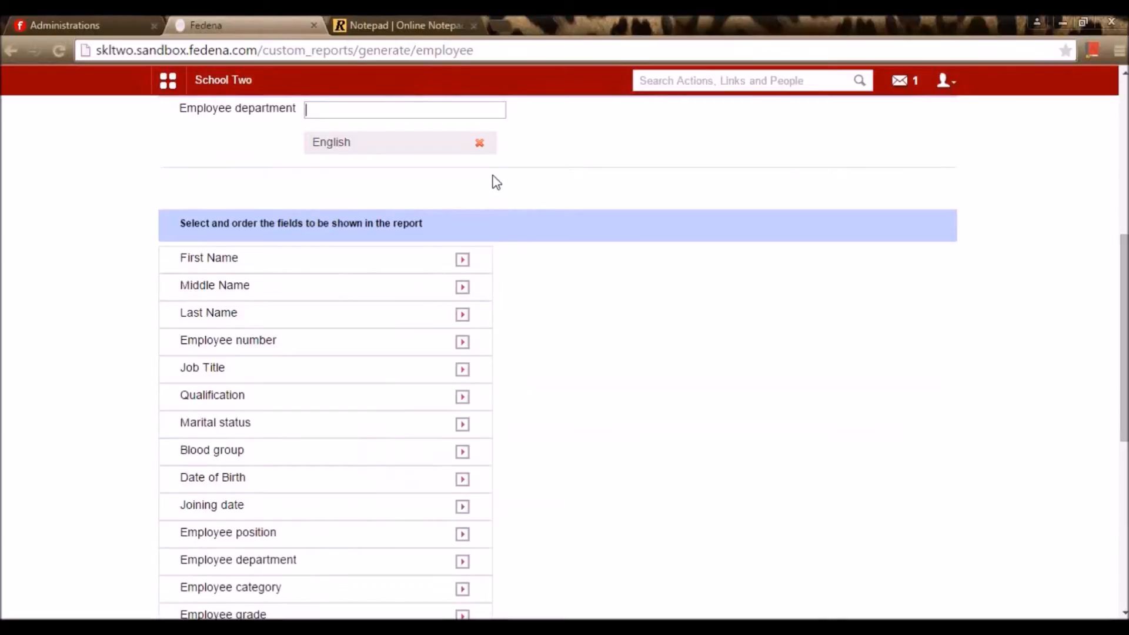
Add First Name, Employee number, Blood group and Date of Birth columns, then save
left_click(463, 261)
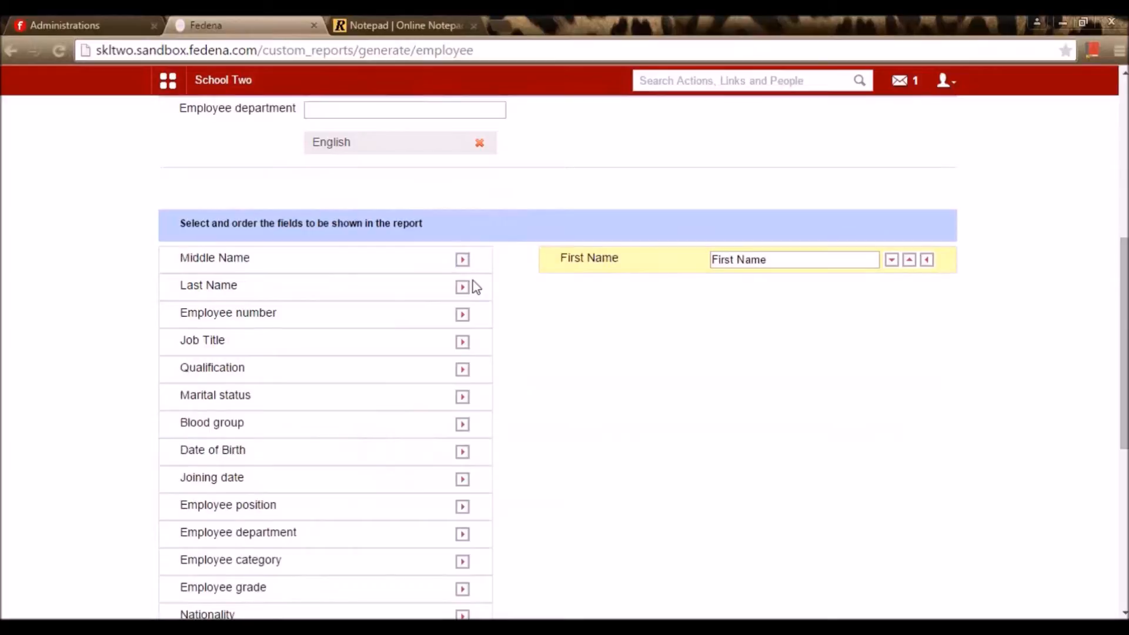
left_click(462, 314)
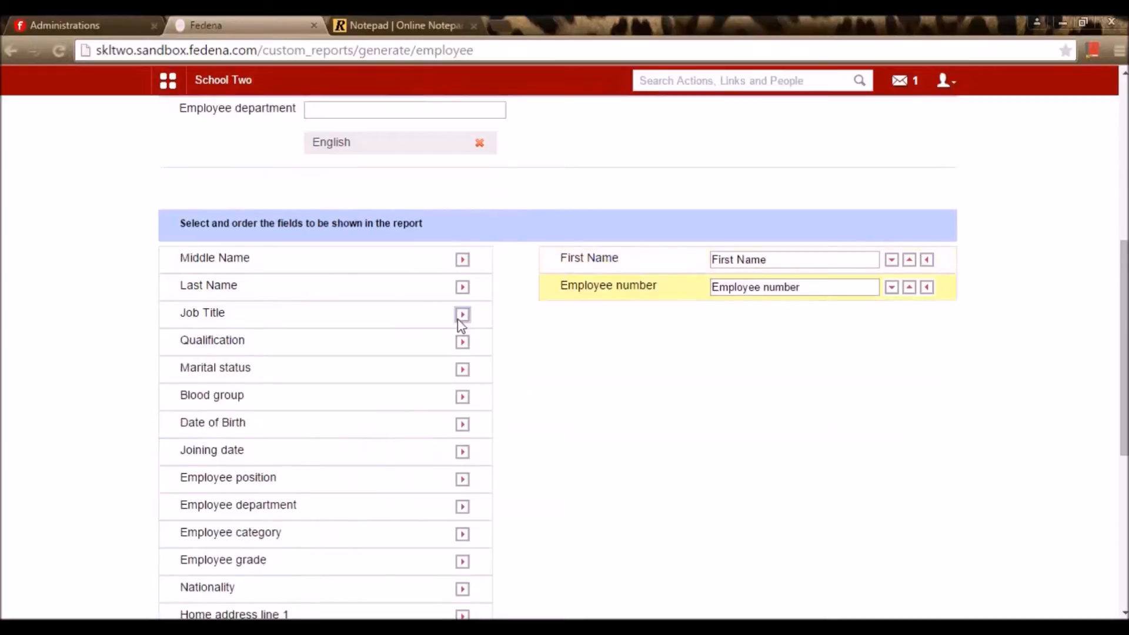
left_click(463, 399)
left_click(462, 398)
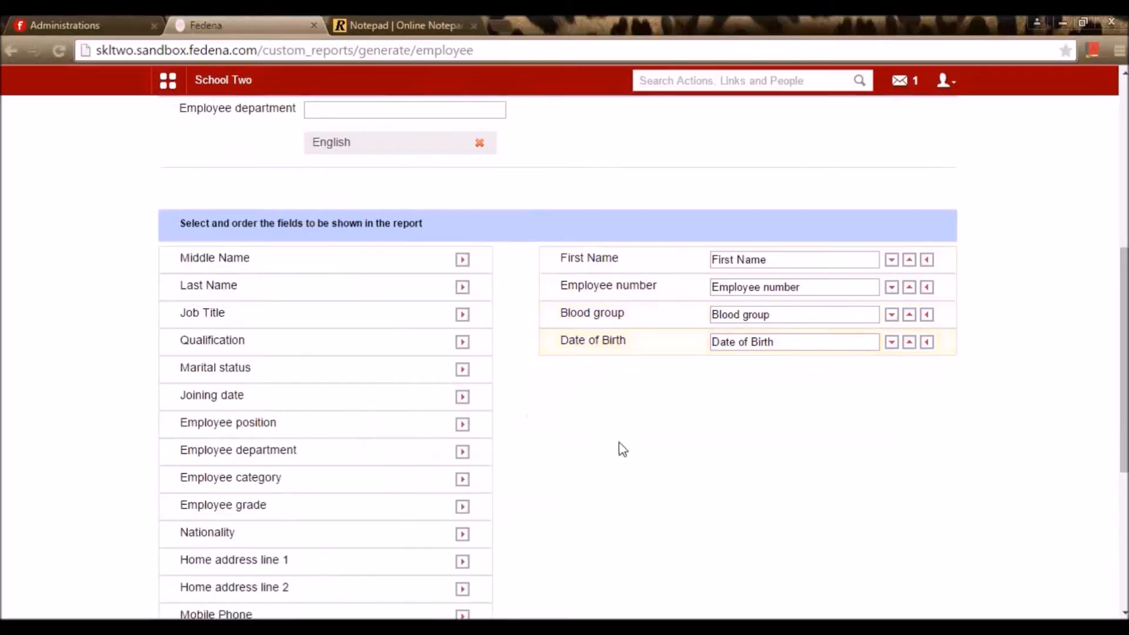
scroll(865, 374, "down", 6)
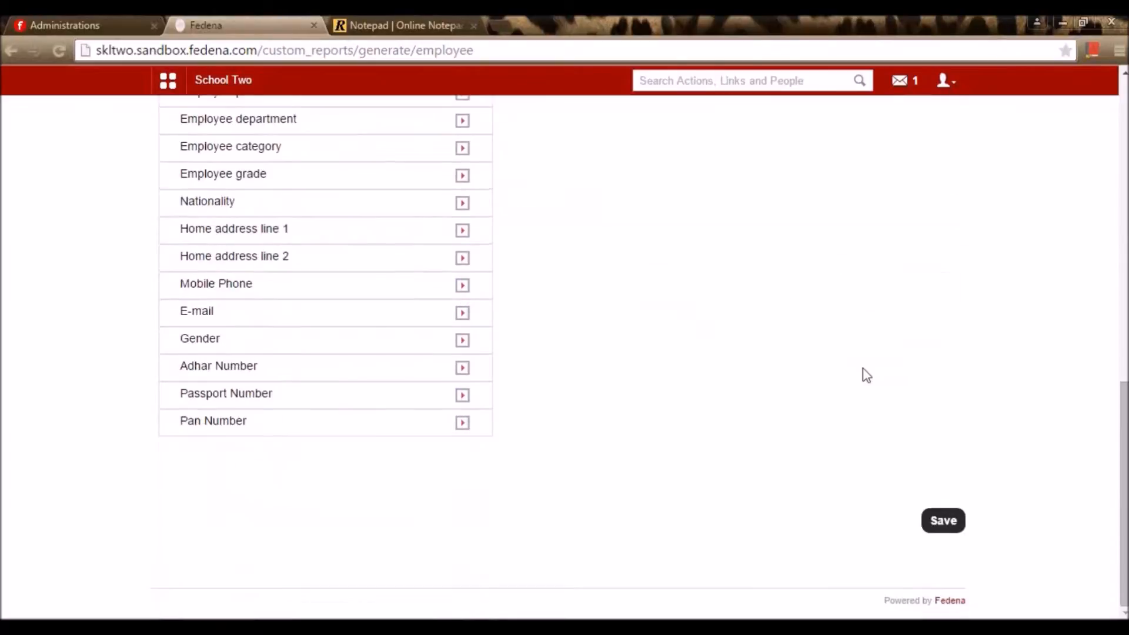
left_click(943, 521)
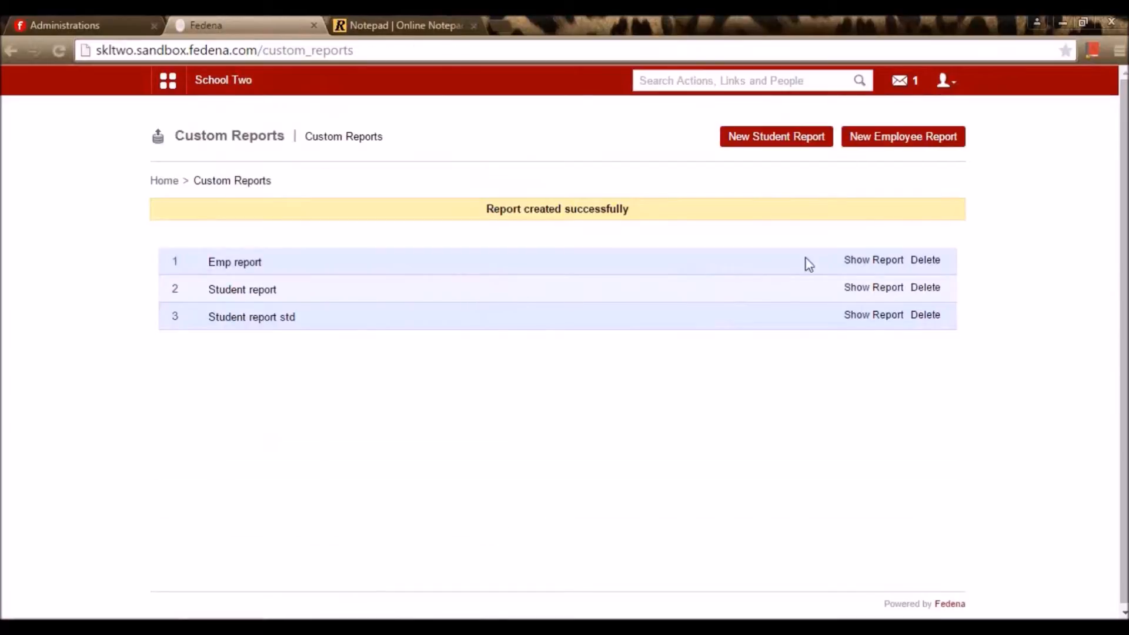
Show the Emp report's six-employee table, then switch to the online notepad
left_click(858, 260)
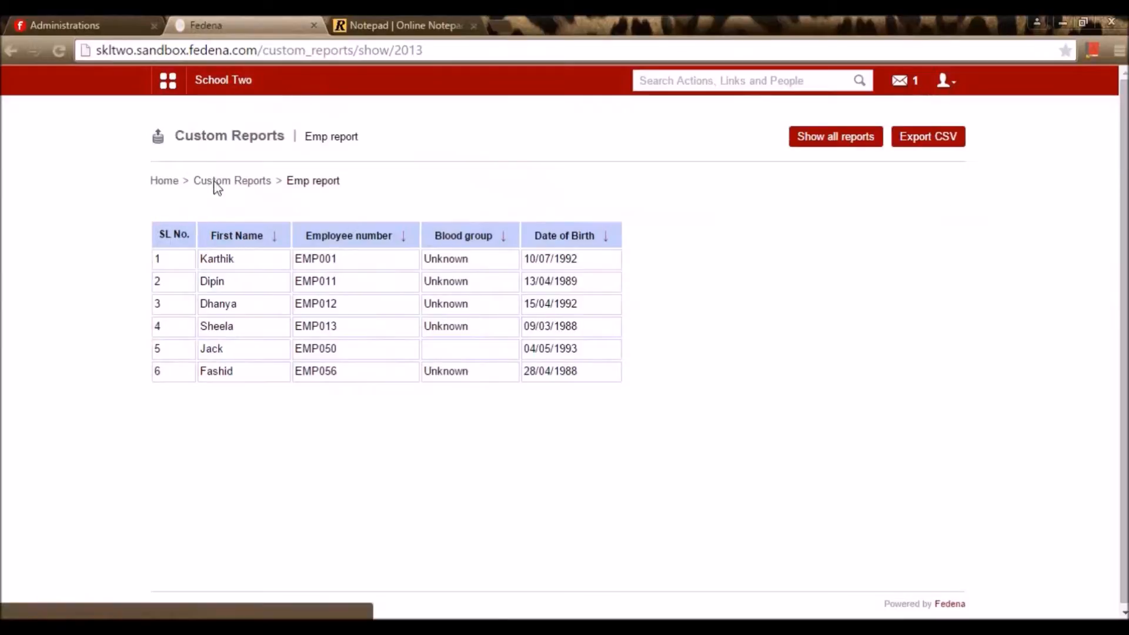
left_click(360, 22)
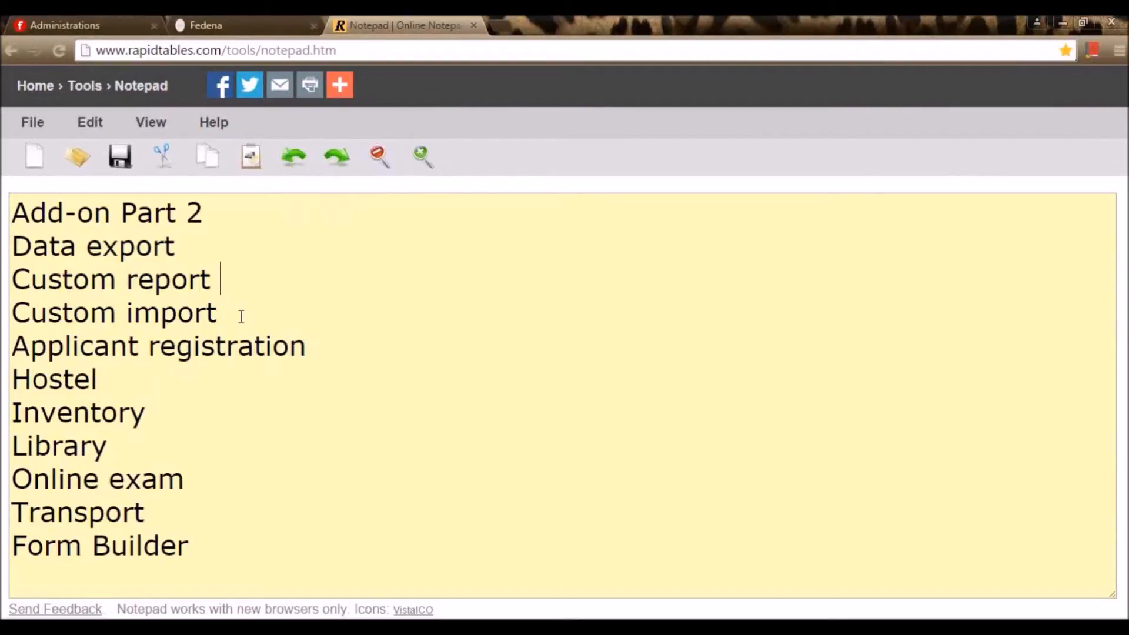
Re-save School A's plugin assignments, then return to School Two's Fedena session
left_click(110, 18)
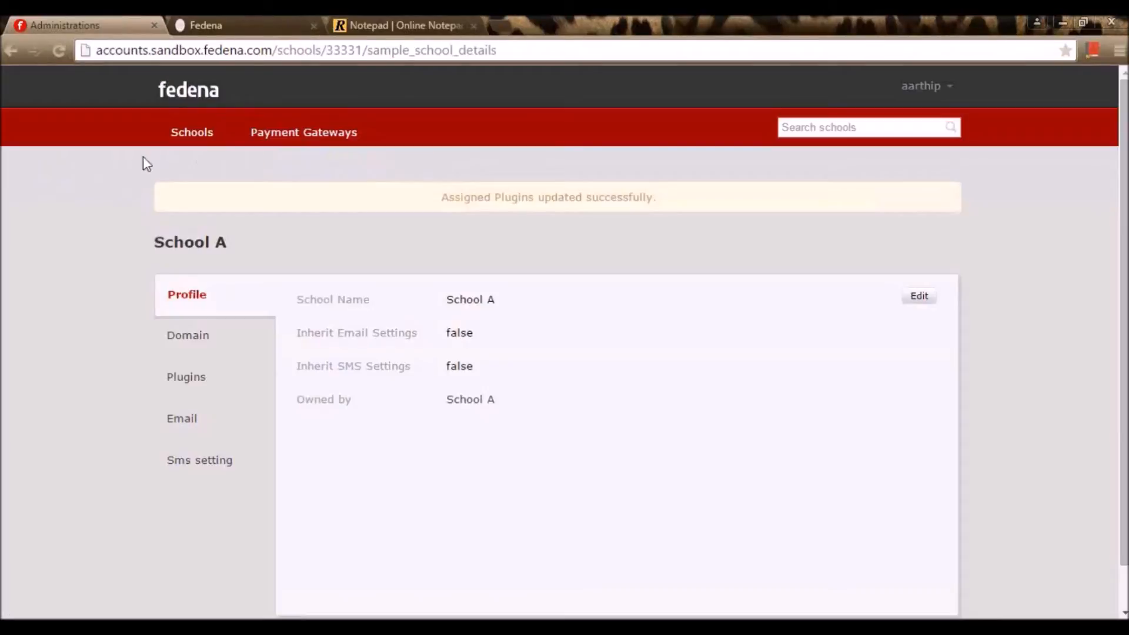
left_click(192, 383)
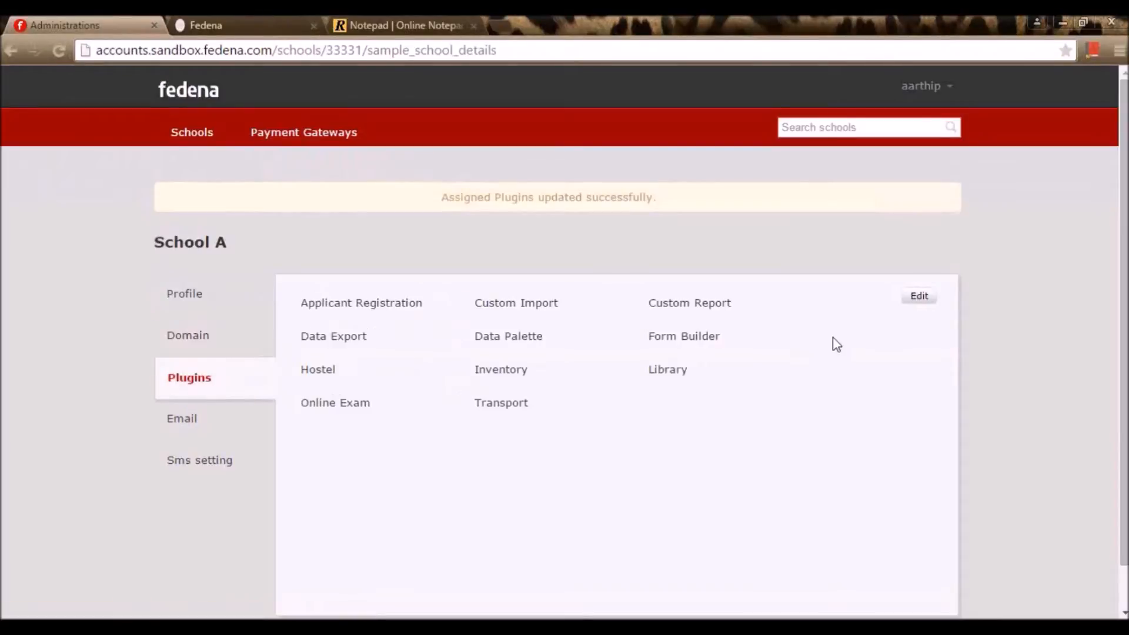
left_click(921, 298)
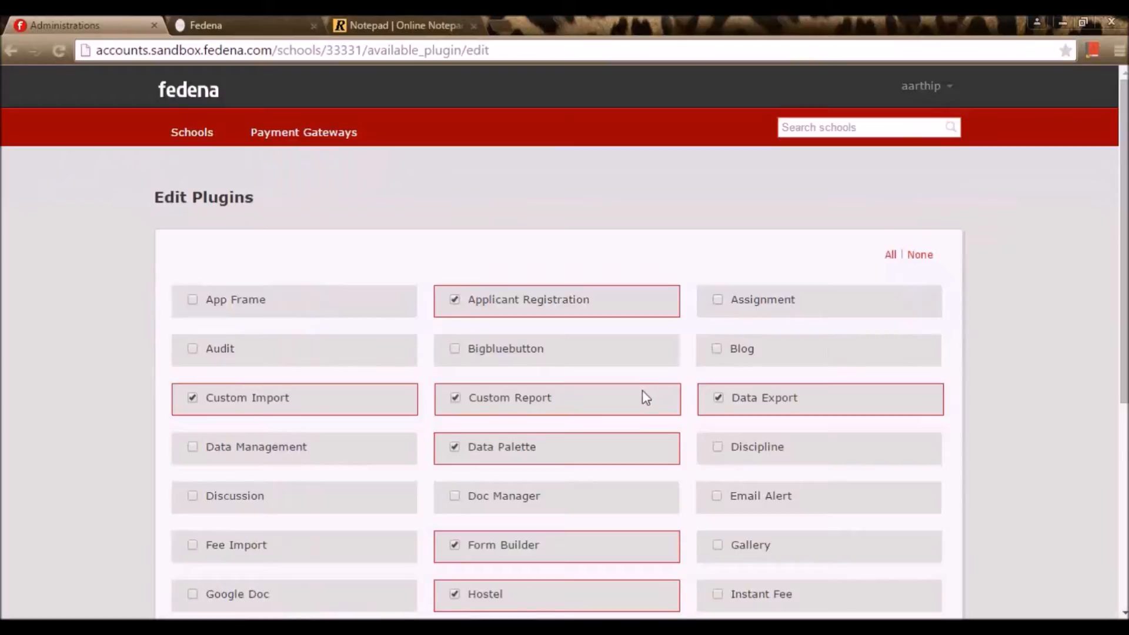
scroll(642, 390, "down", 1)
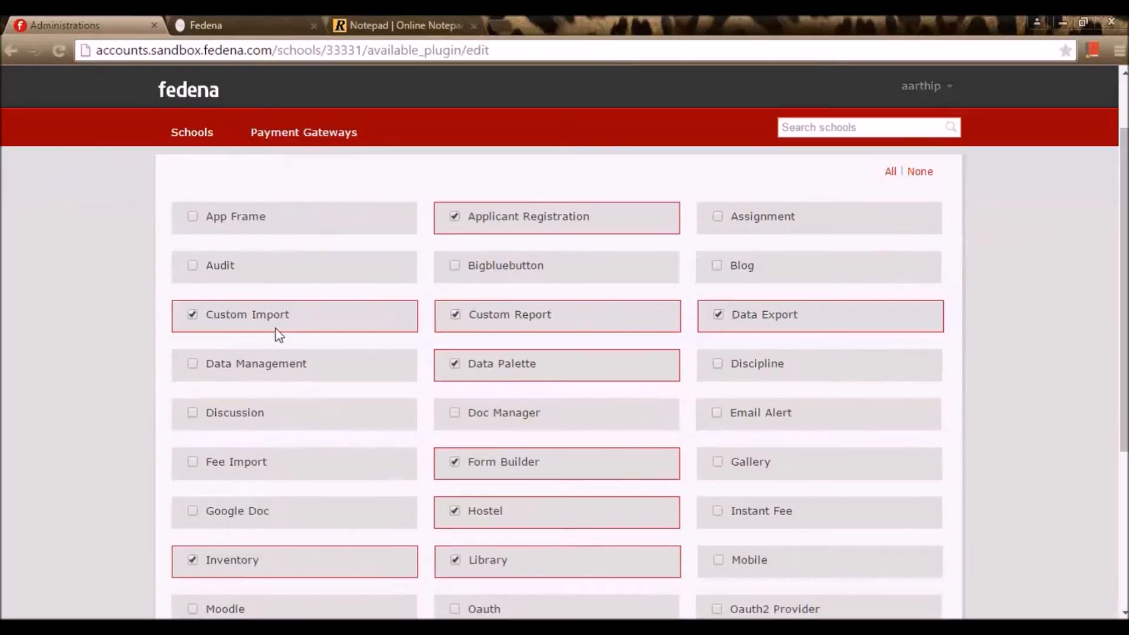
scroll(1000, 447, "down", 4)
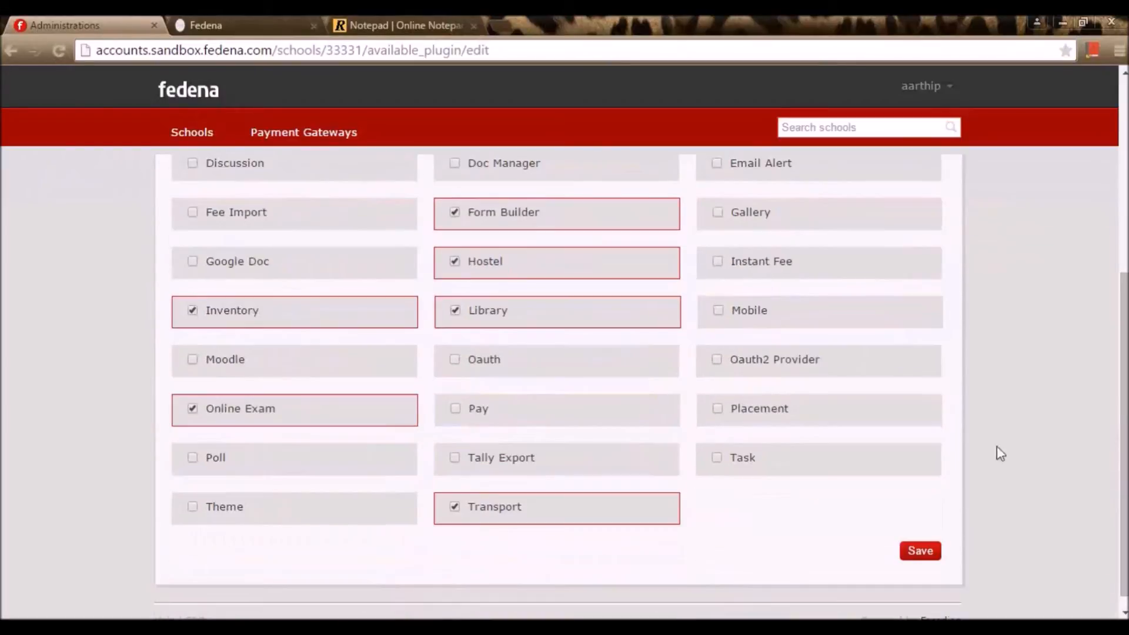
left_click(936, 551)
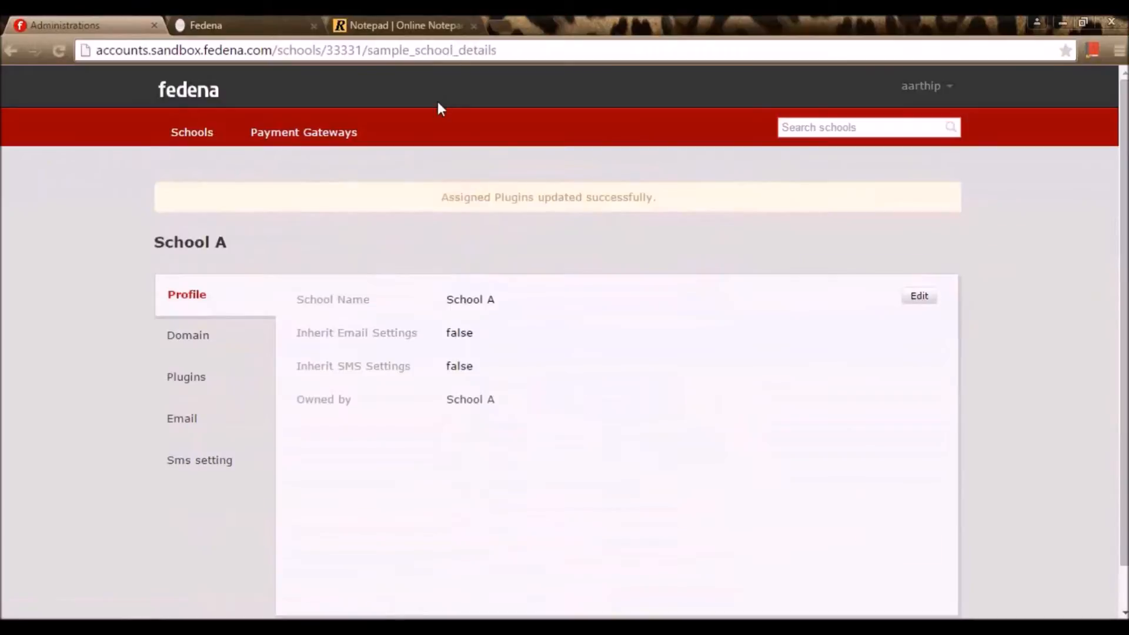
left_click(303, 22)
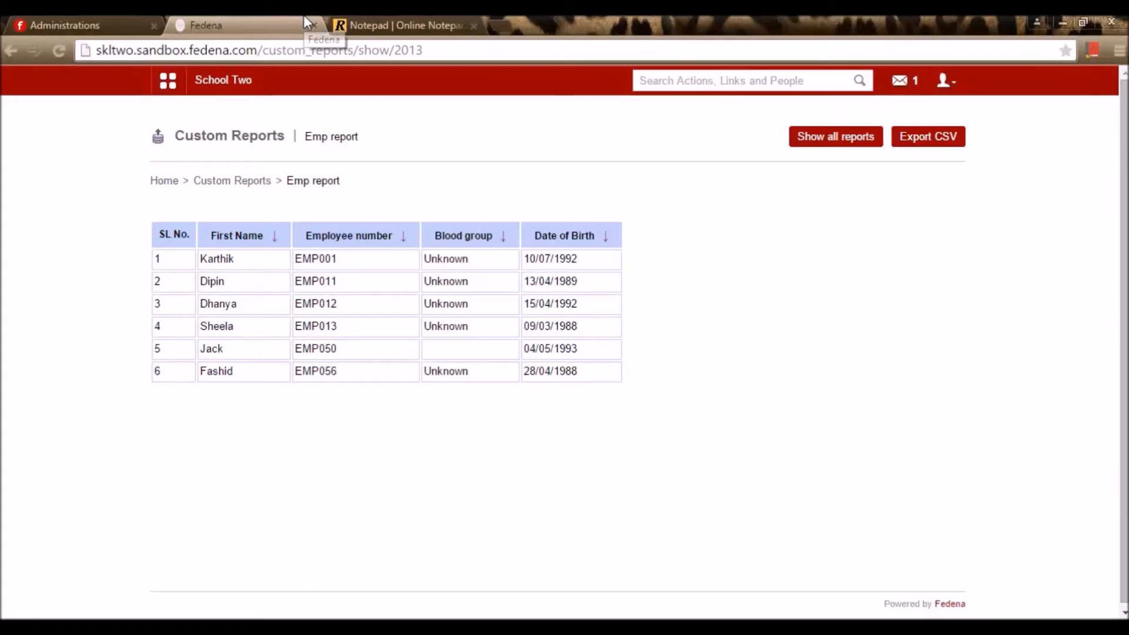
Go from School Two's dashboard to Custom Imports and open a New Export form
left_click(225, 82)
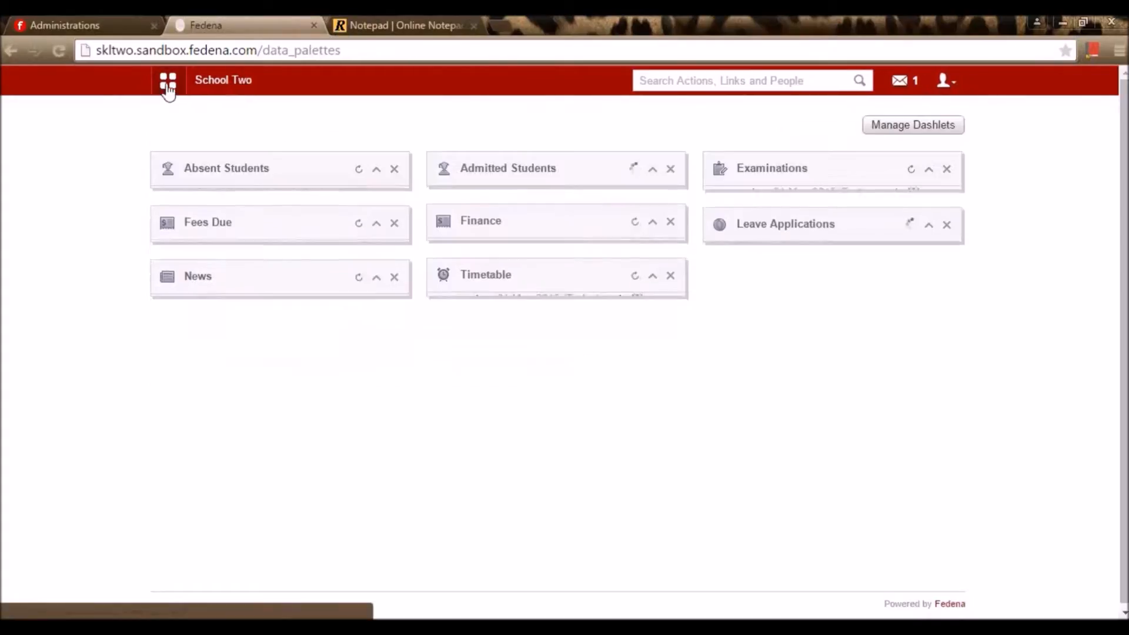
left_click(169, 87)
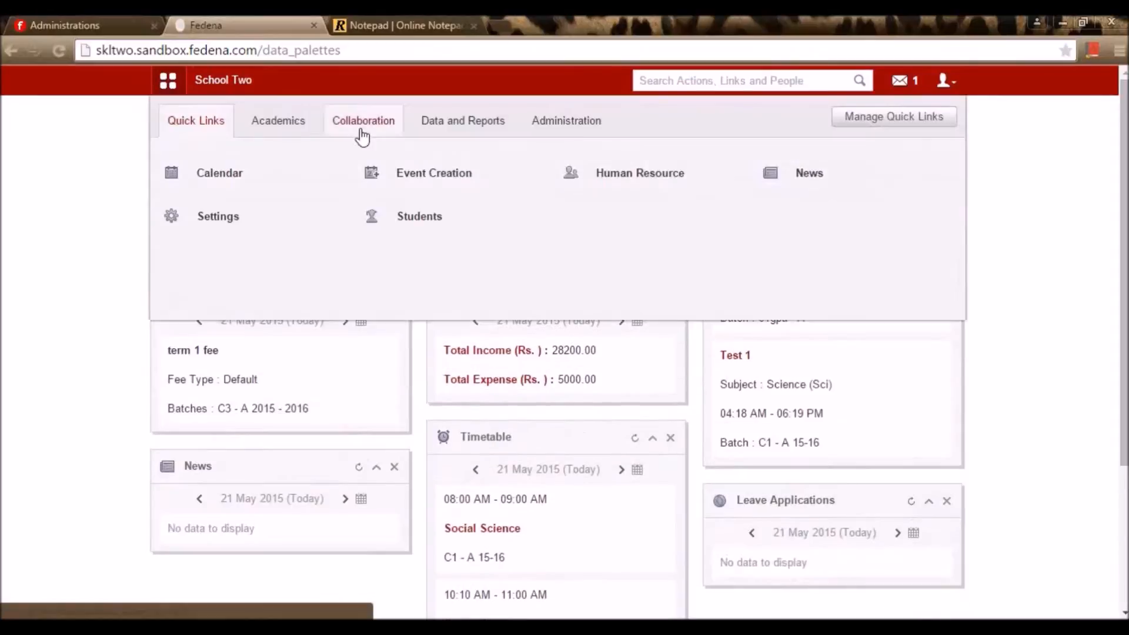
left_click(483, 136)
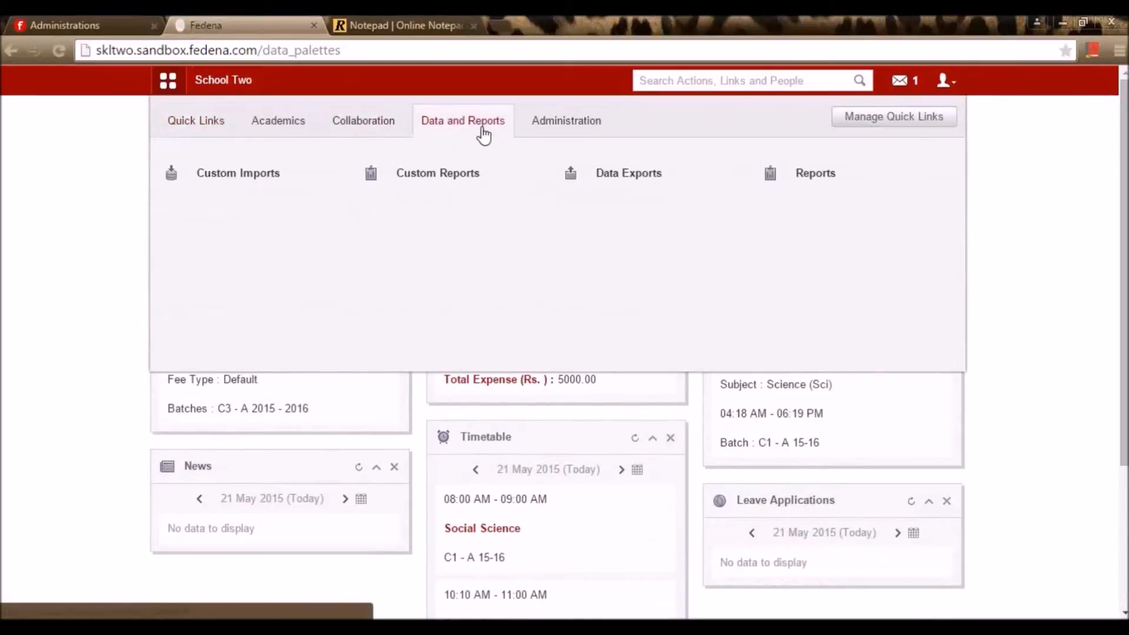
left_click(283, 187)
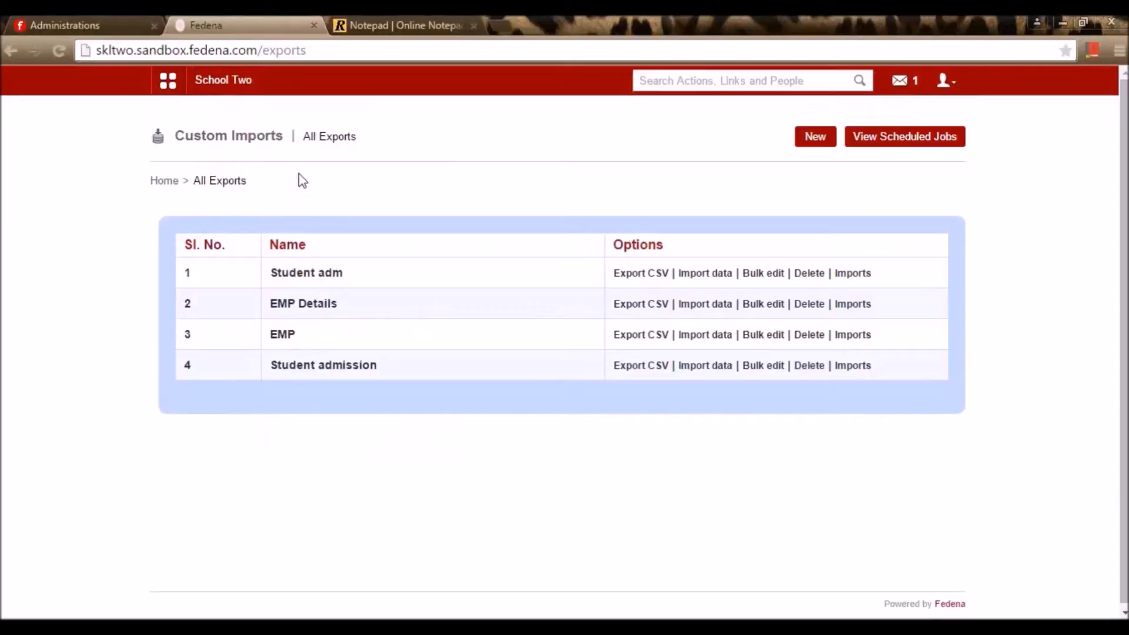
left_click(810, 144)
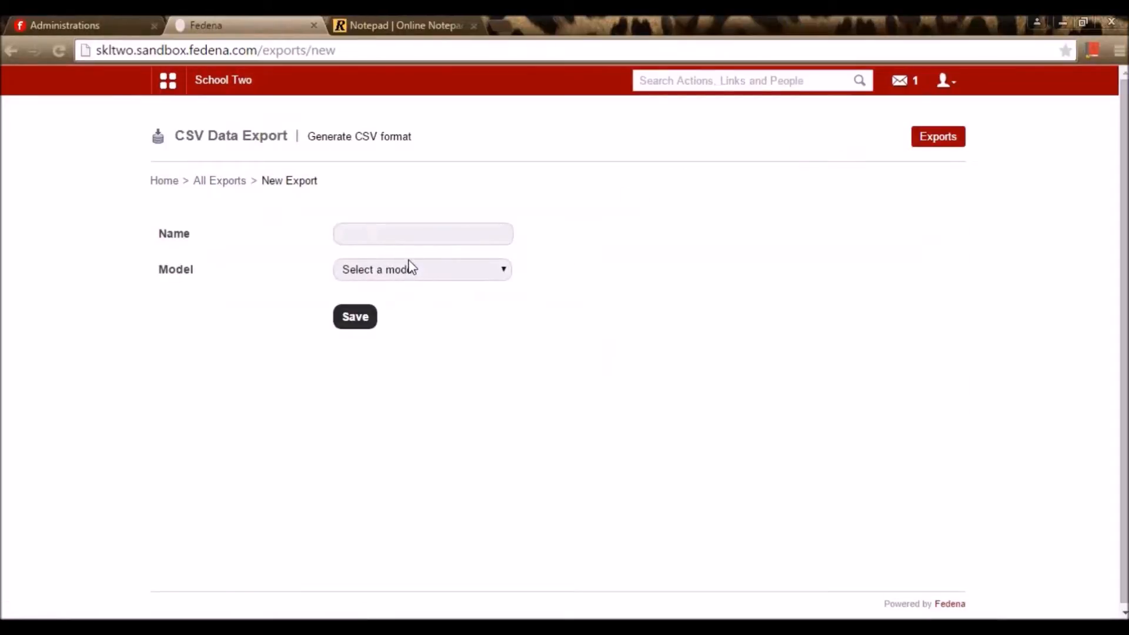
Create and save the 'Student admission G2' export format using the Student Admission model
left_click(415, 272)
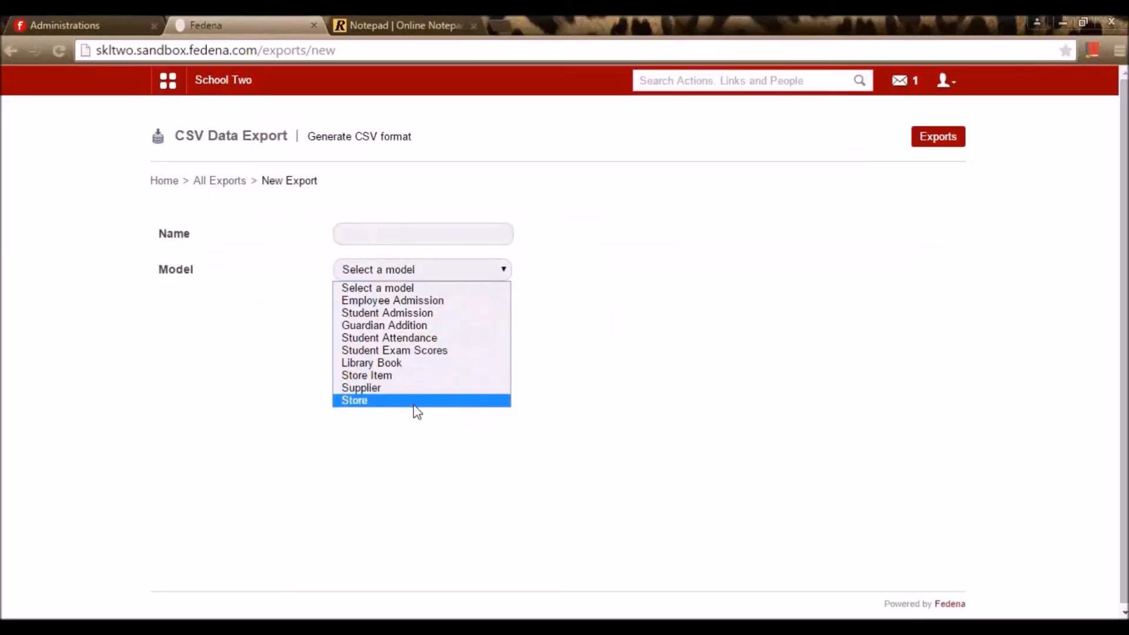
left_click(615, 400)
left_click(491, 238)
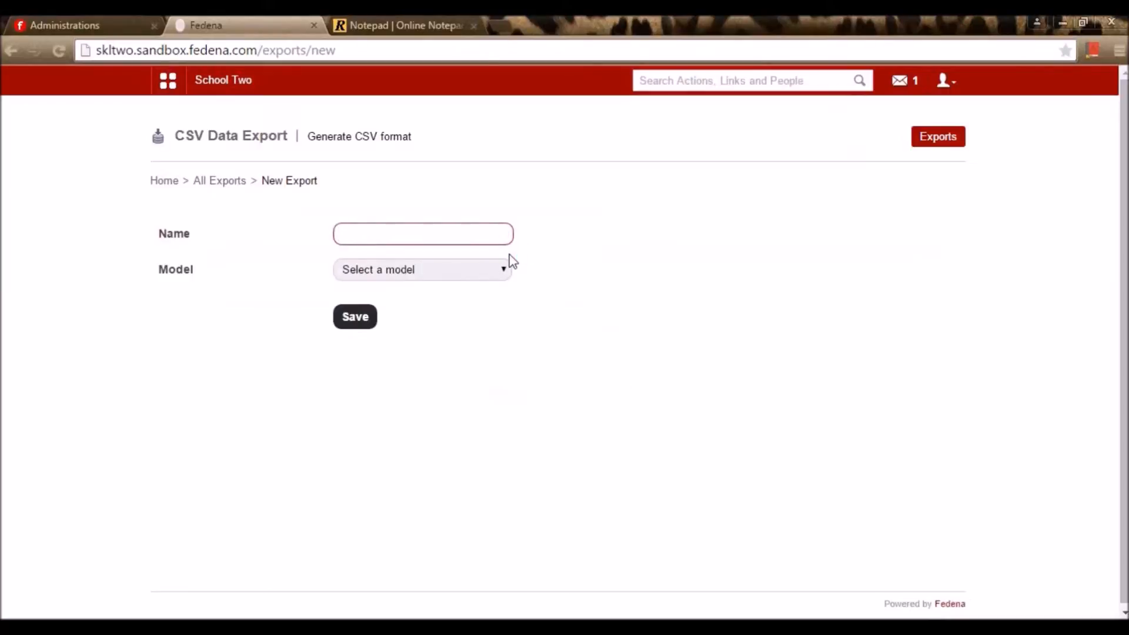
key("Down")
type("Student a")
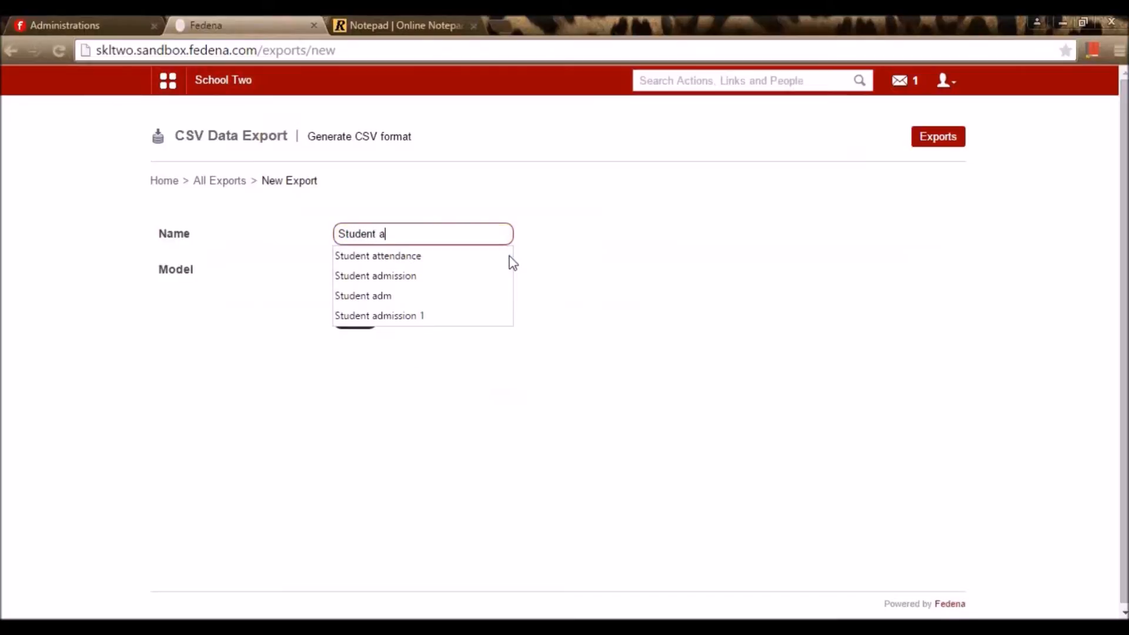
left_click(436, 275)
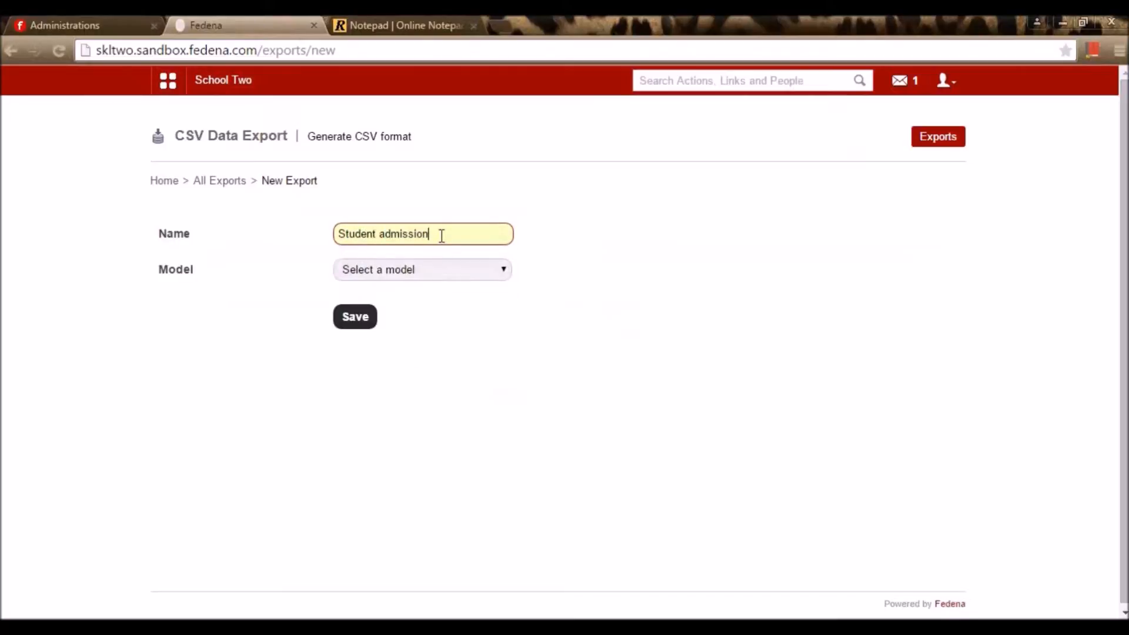
type("G2")
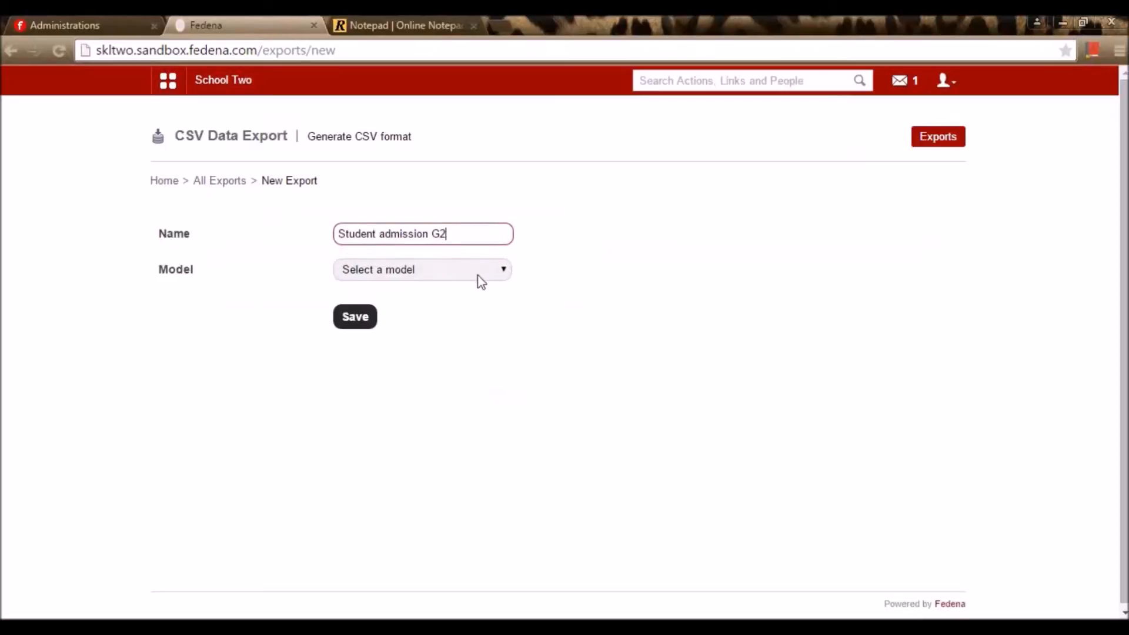
left_click(477, 275)
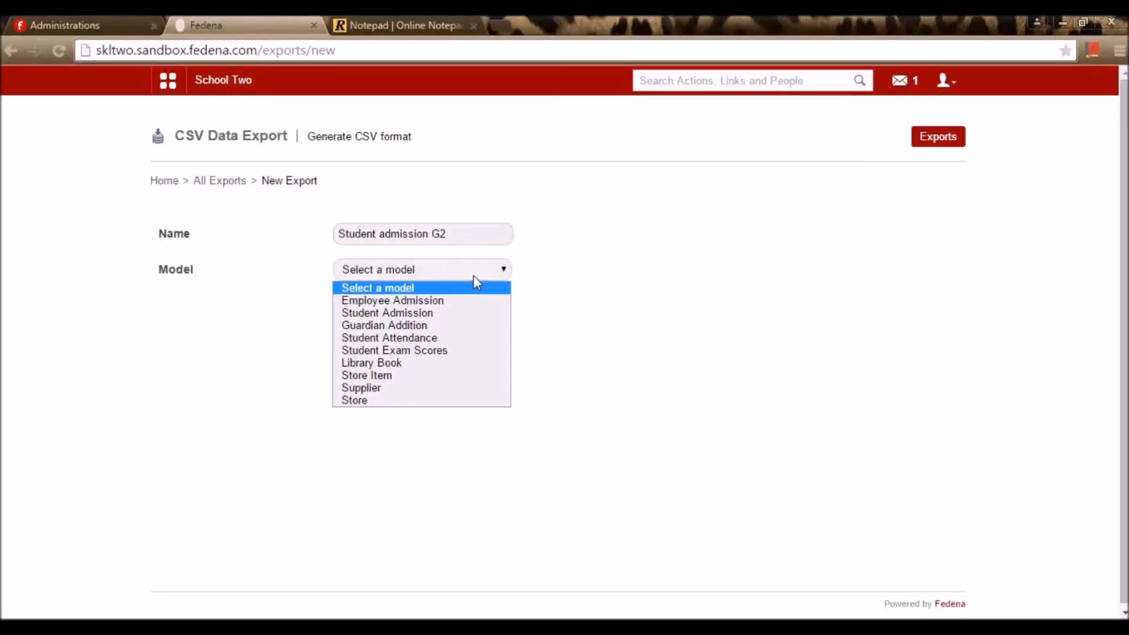
left_click(438, 318)
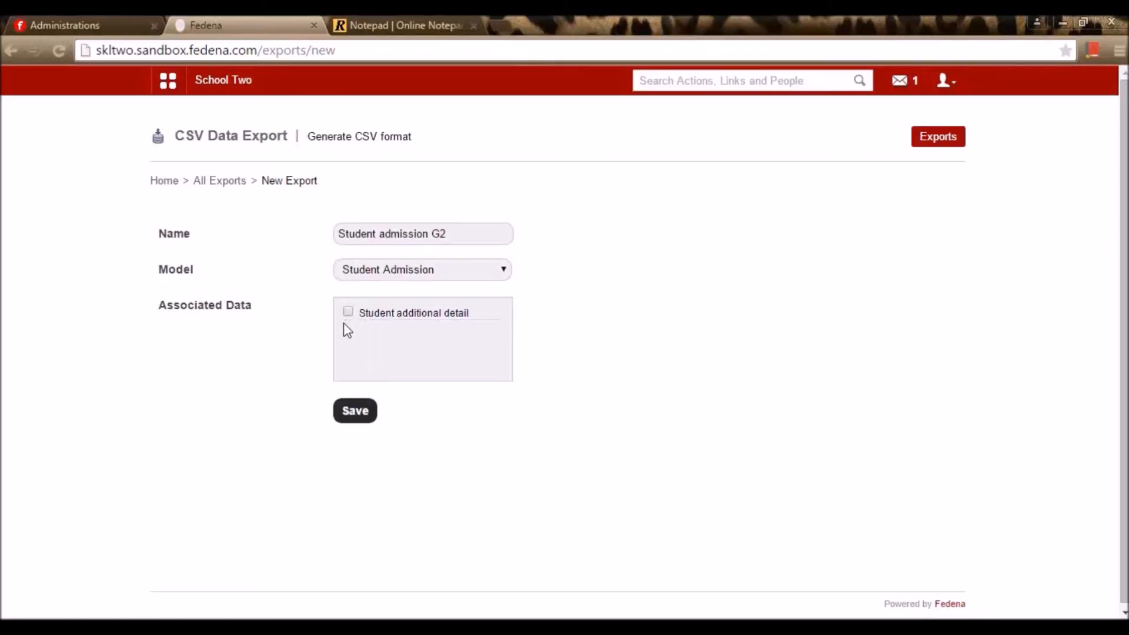
left_click(366, 415)
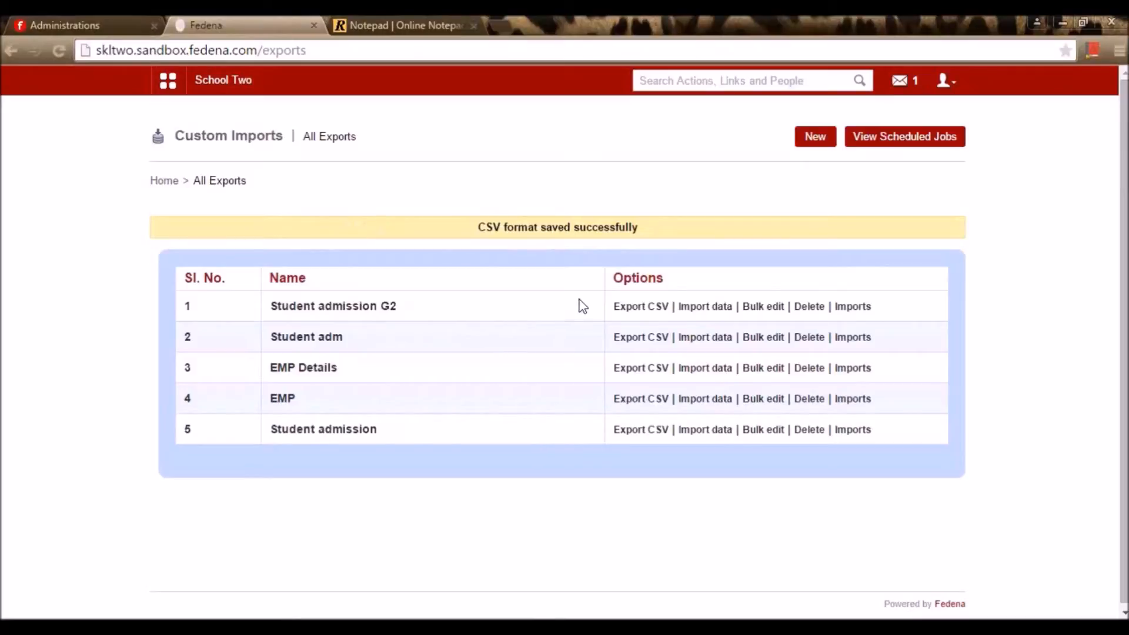
Export the Student admission G2 format as CSV and open the downloaded file in Excel
left_click(638, 314)
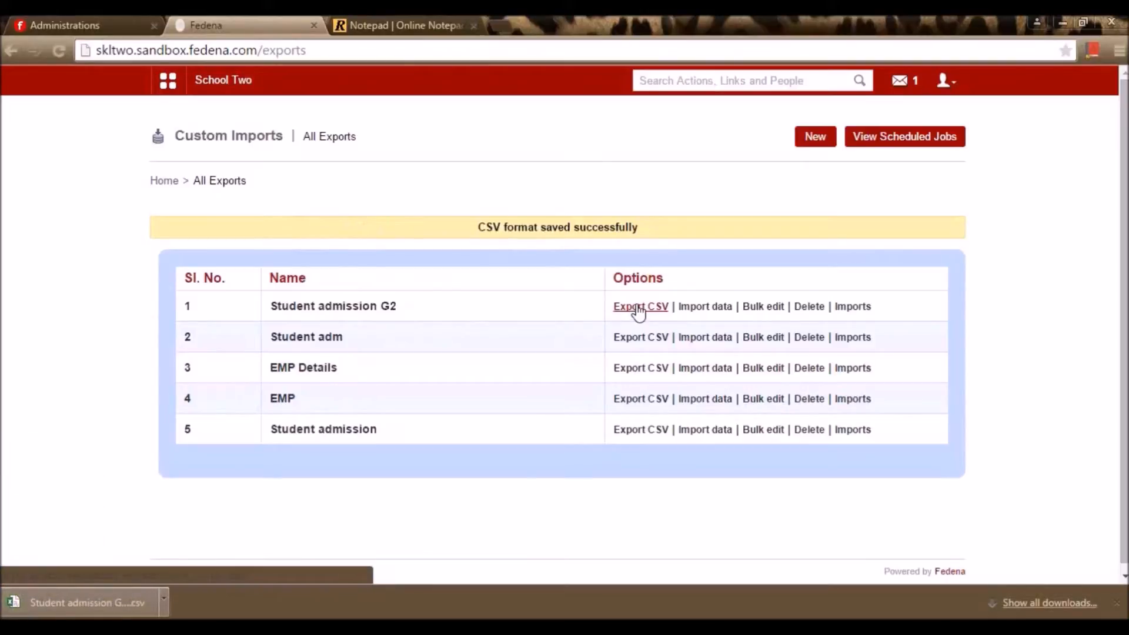
left_click(95, 600)
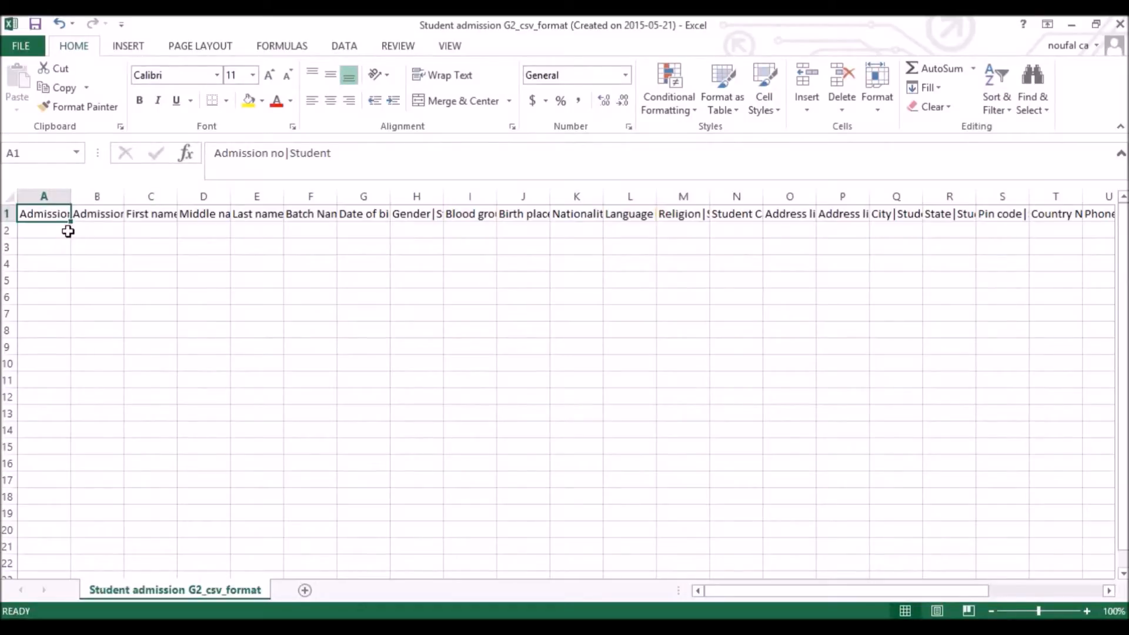
key("Right")
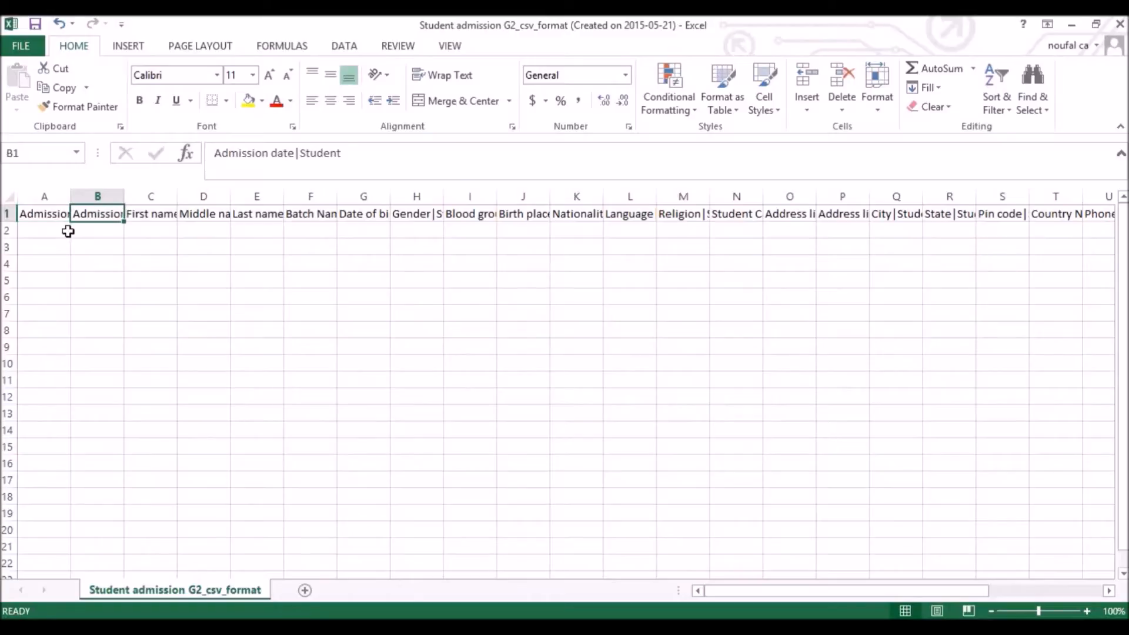
key("Right")
key("Right")
key("Right")
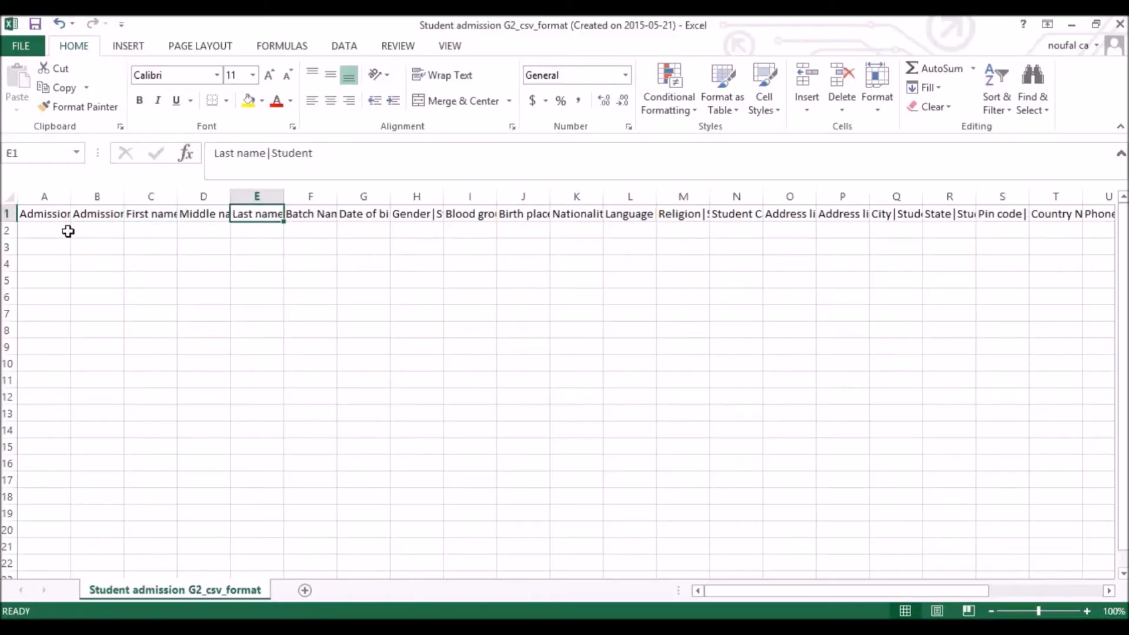
key("Right")
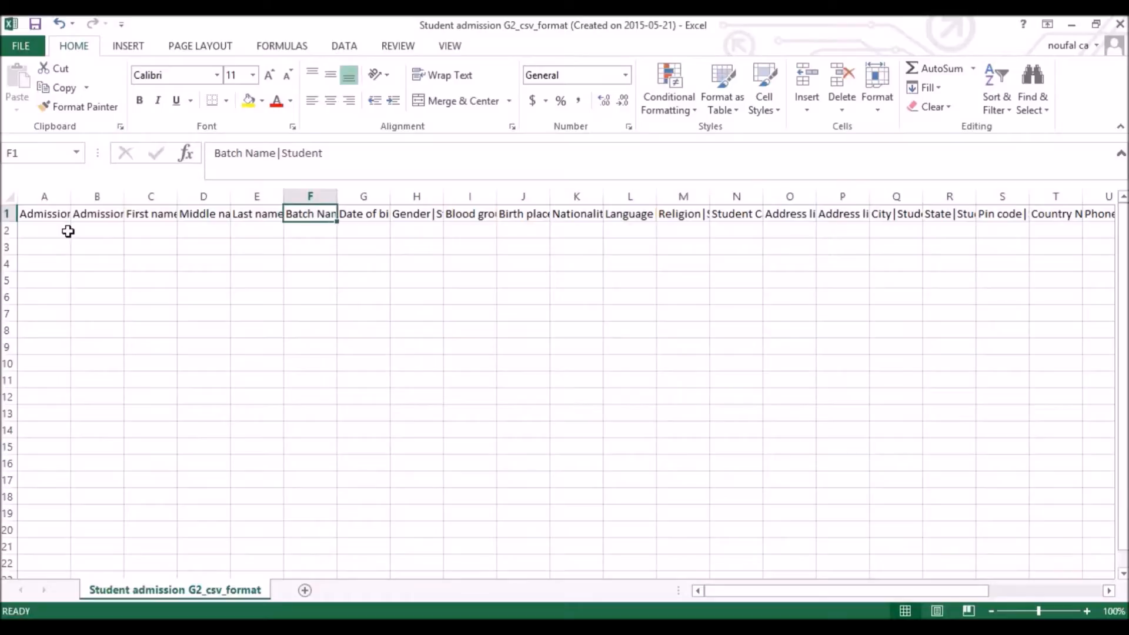
key("Right")
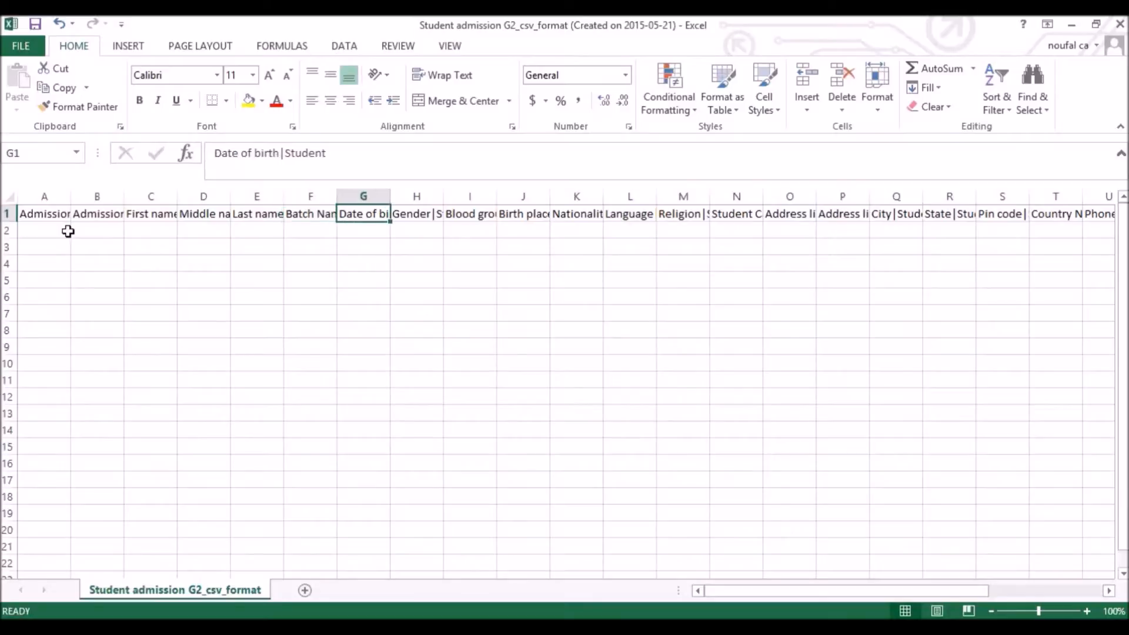
key("Right")
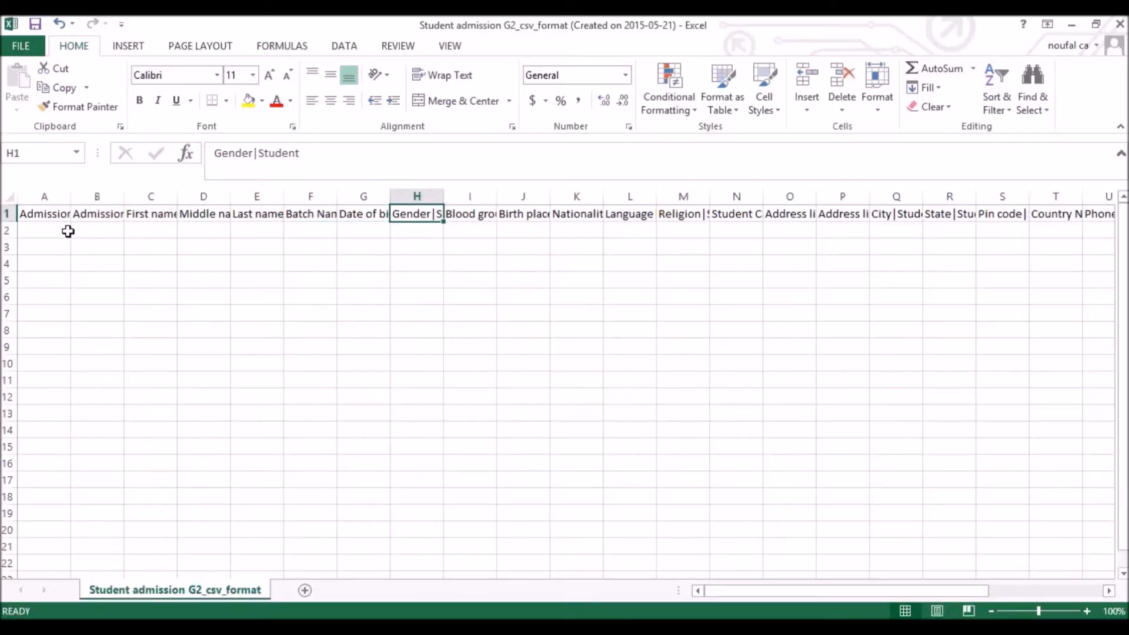
key("Right")
key("Right")
key("Right")
key("Right")
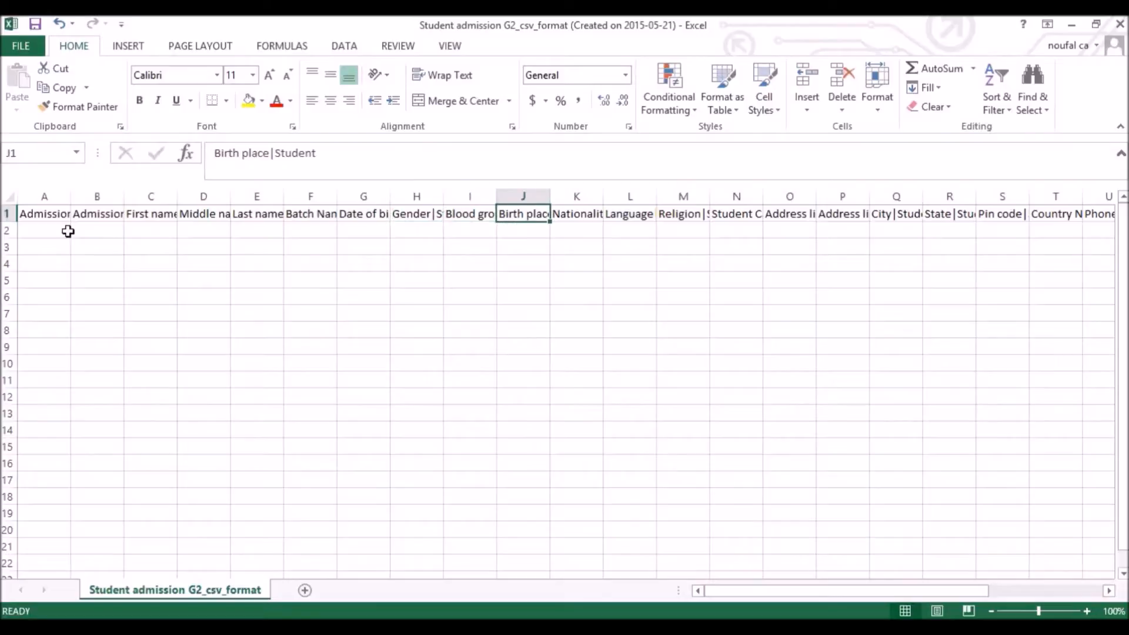
key("Right")
key("Right")
key("Right")
key("Right")
key("Right")
key("Right")
key("Right")
key("Right")
key("Right")
key("Right")
key("Right")
key("Right")
key("Right")
key("Right")
key("Right")
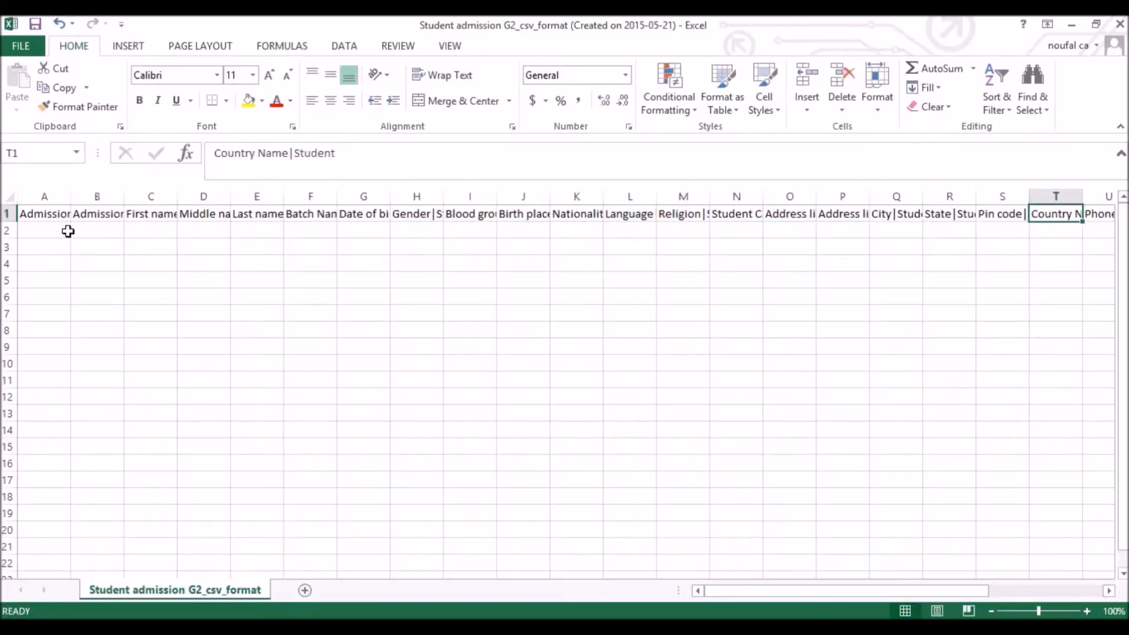
key("Right")
key("Right")
key("Right")
key("Right")
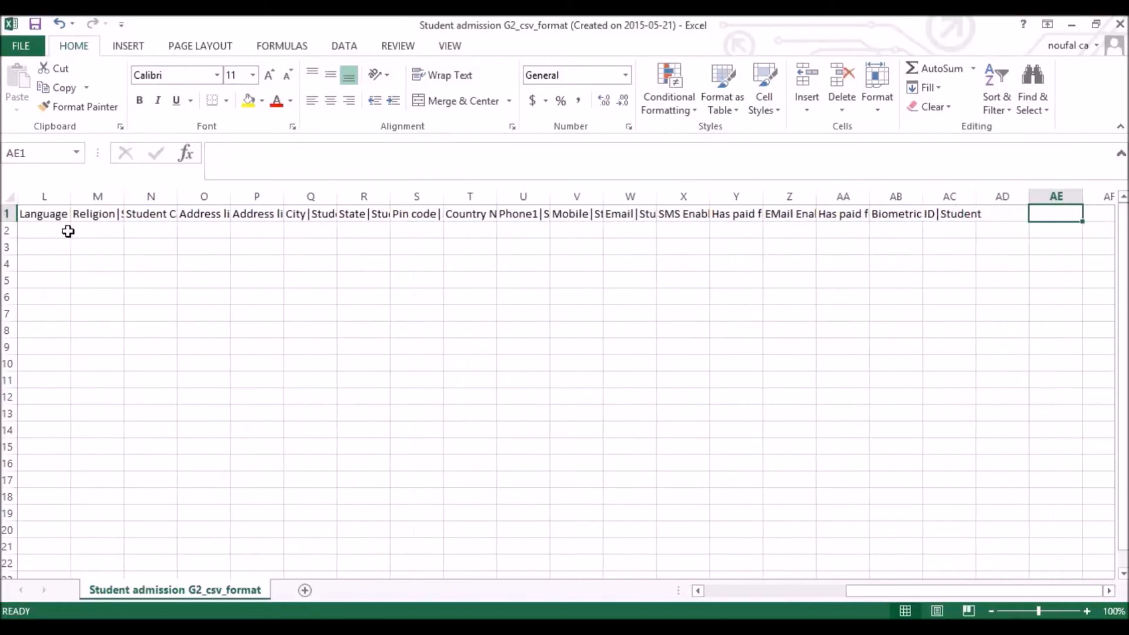
key("Left")
key("Left")
key("Left")
key("Left")
key("Left")
key("Left")
key("Left")
key("Left")
key("Left")
key("Left")
key("Left")
key("Left")
key("Left")
key("Left")
key("Left")
key("Left")
key("Left")
key("Left")
key("Left")
key("Left")
key("Left")
key("Left")
key("Left")
key("Left")
key("Left")
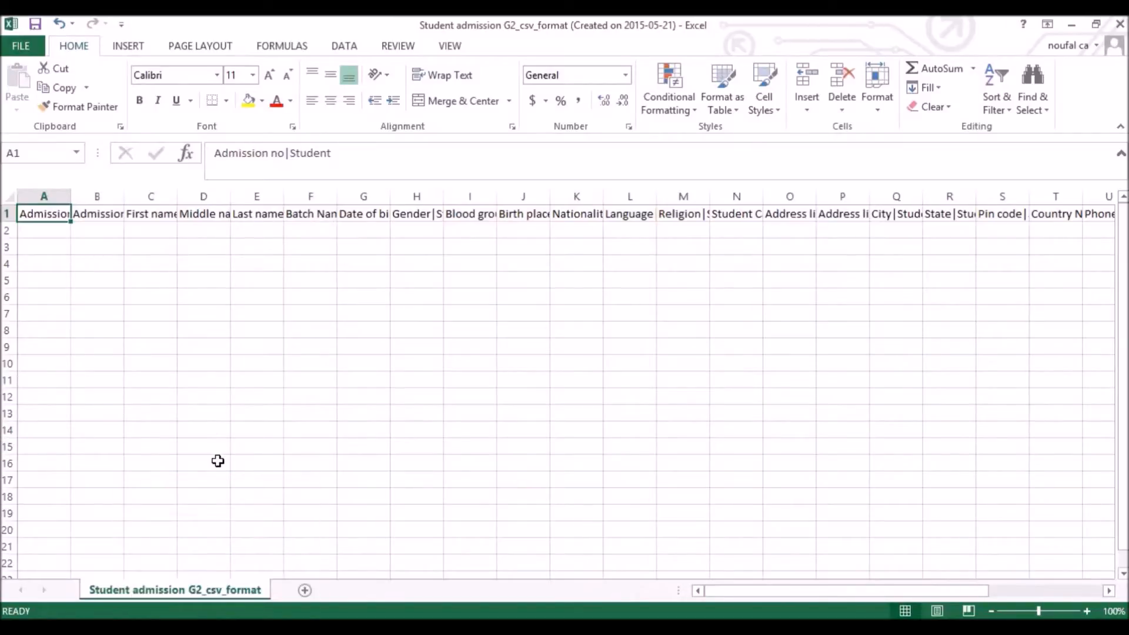
Enter admission number ST150 in the first data row
key("Down")
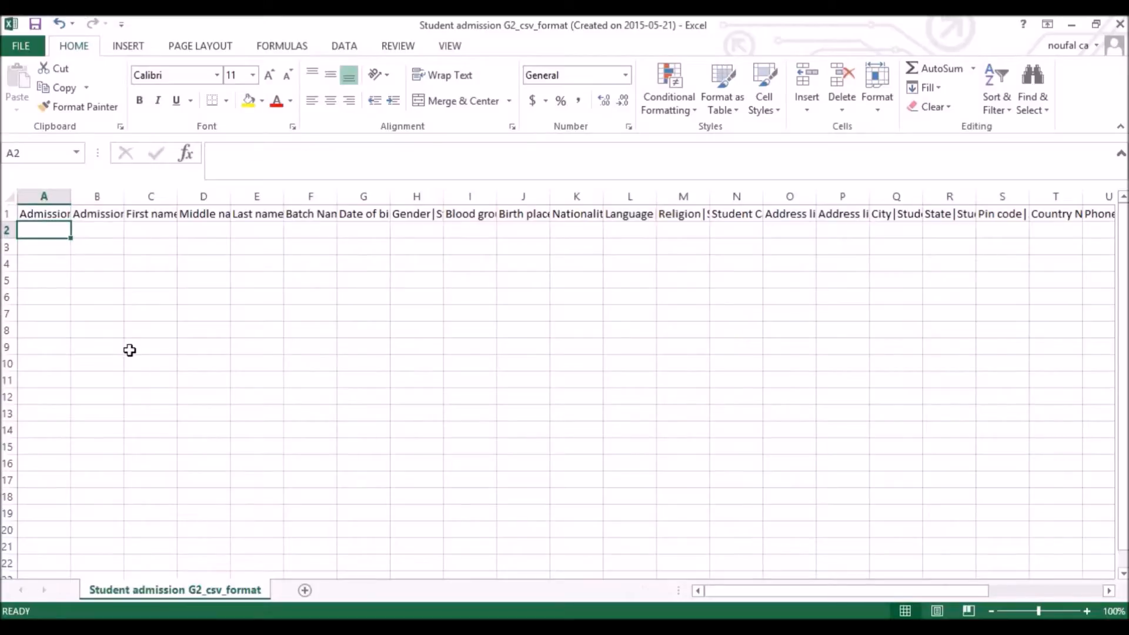
key("Up")
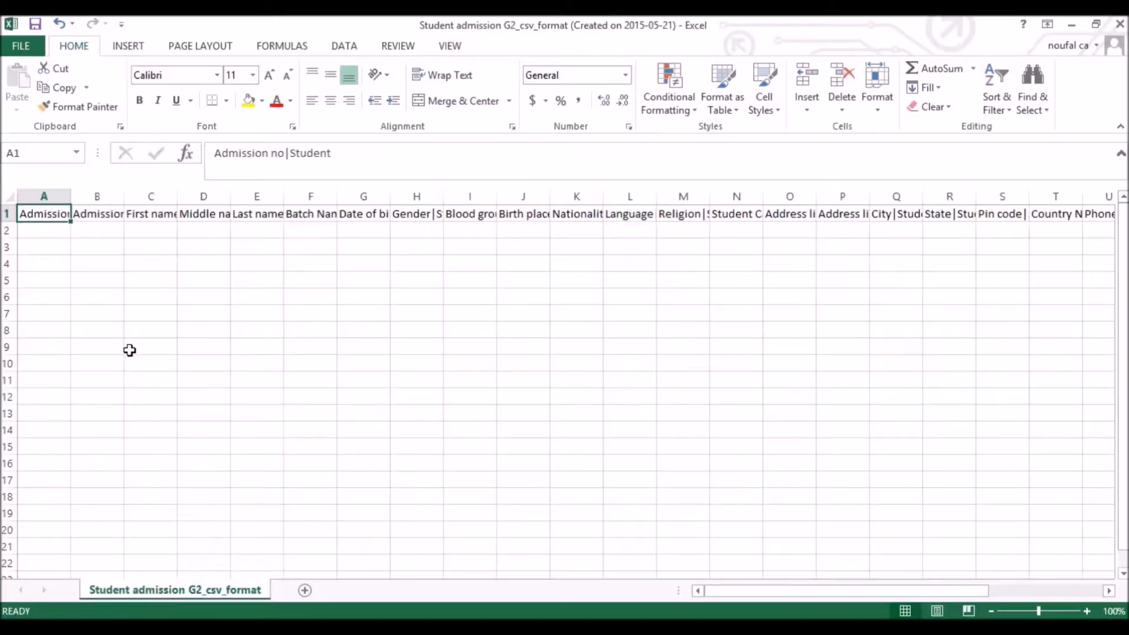
key("Down")
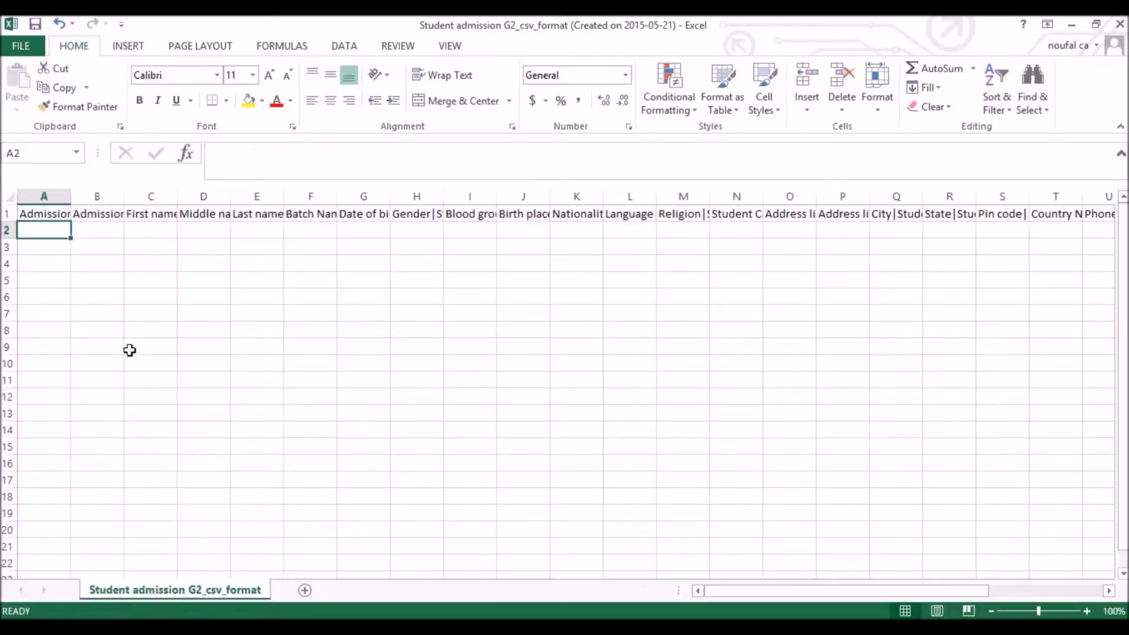
type("ST15")
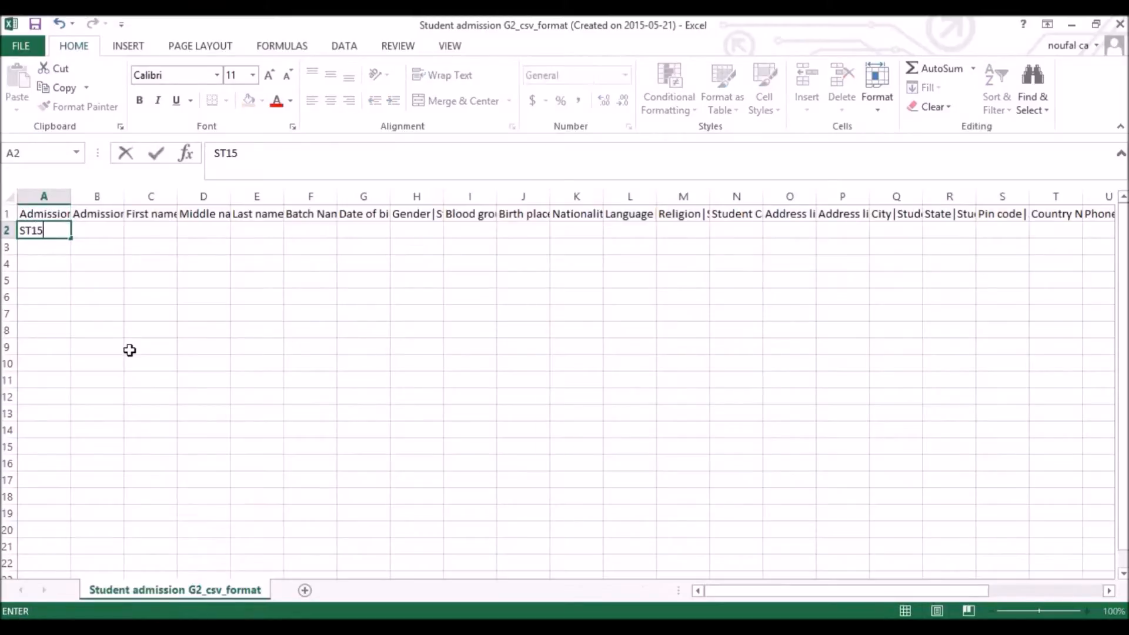
type("0")
key("Tab")
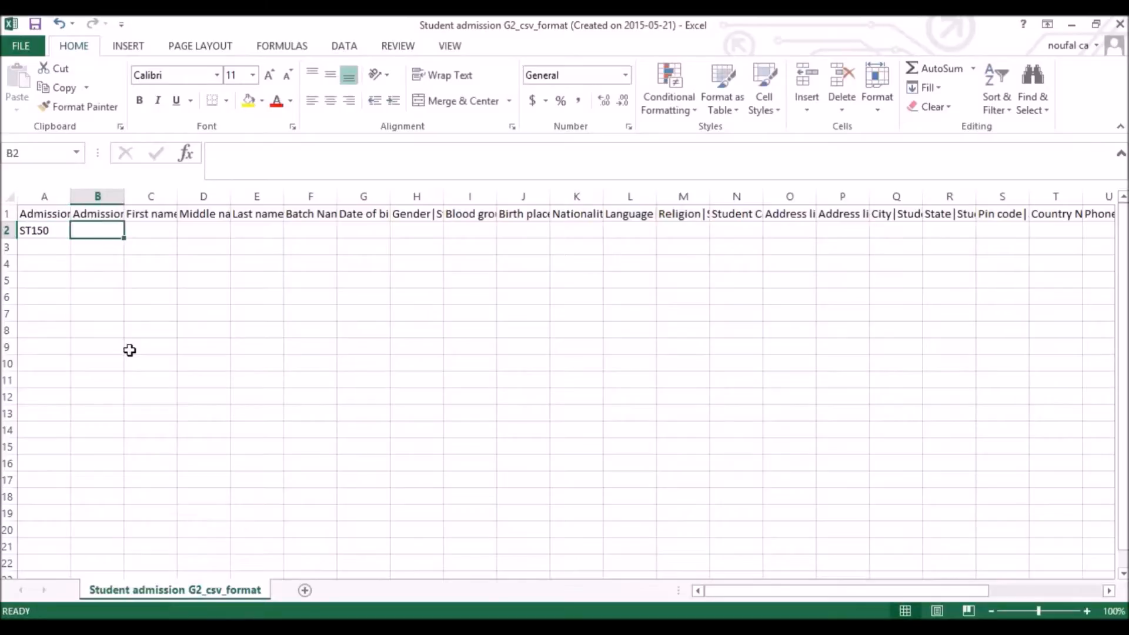
Enter admission date 05/21/2015 in row 2
key("Up")
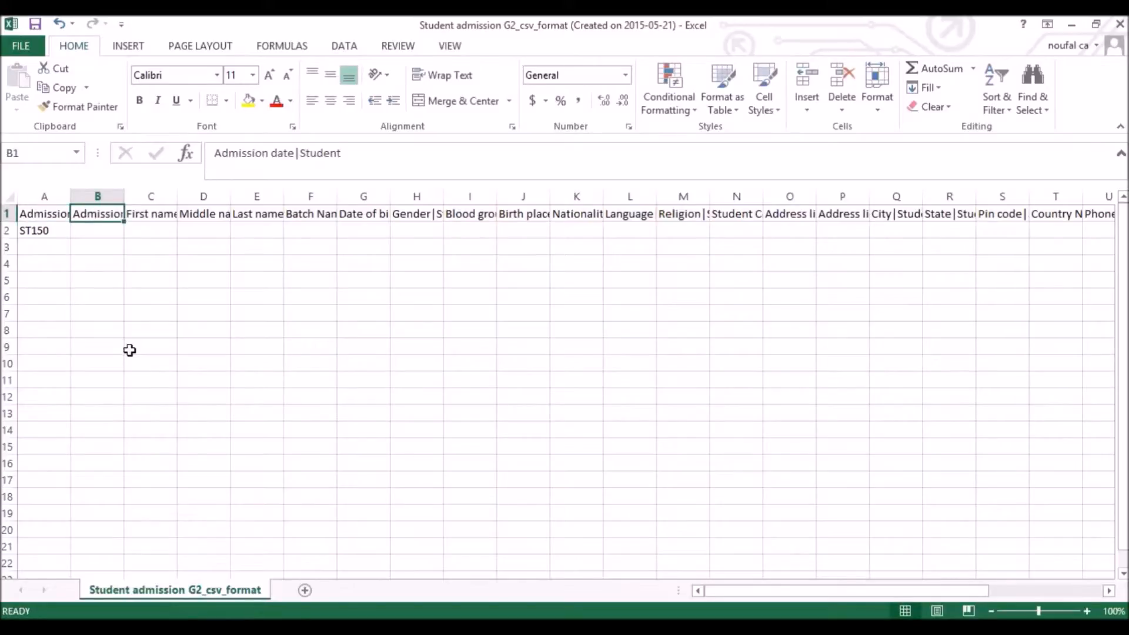
key("Down")
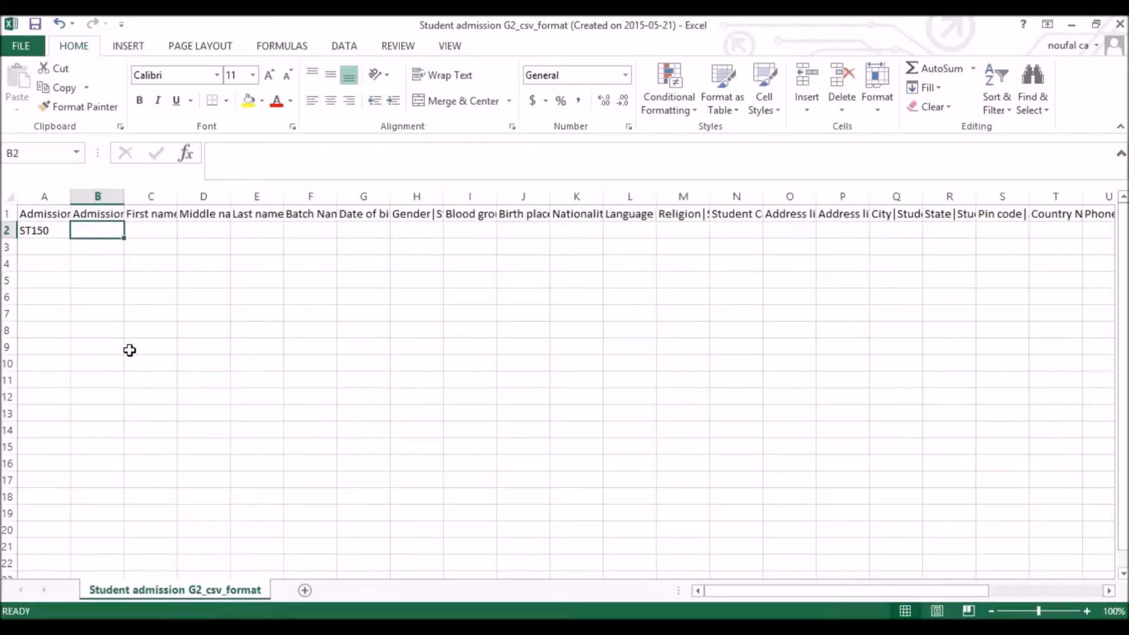
type("05/21/")
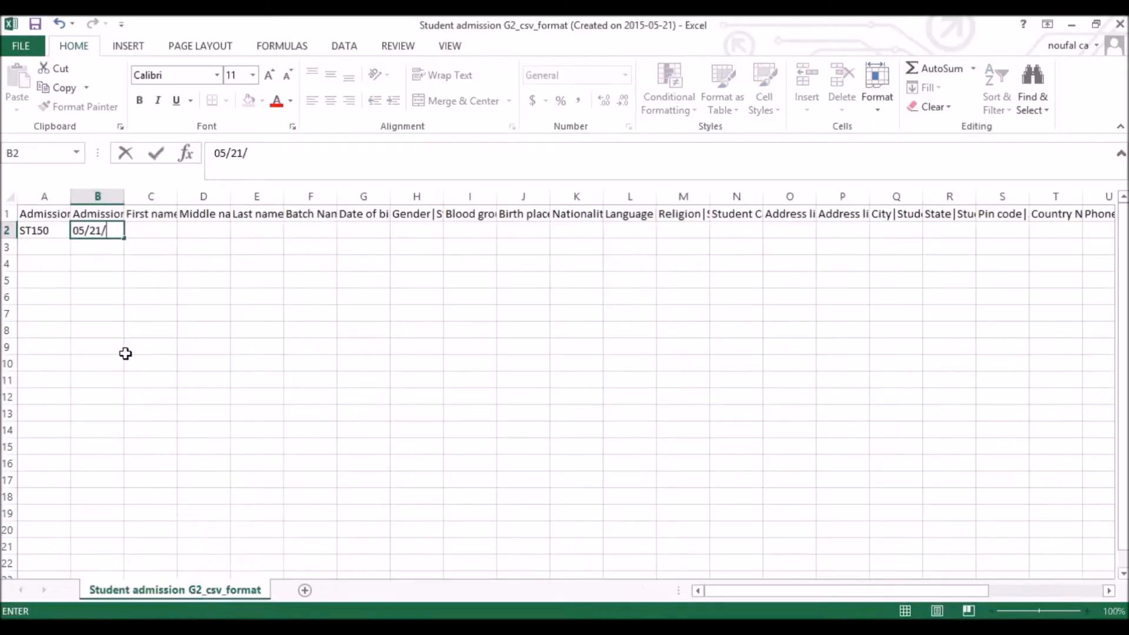
type("2015")
key("ctrl+Return")
Type the student's first name under First name in row 2
key("Tab")
key("Up")
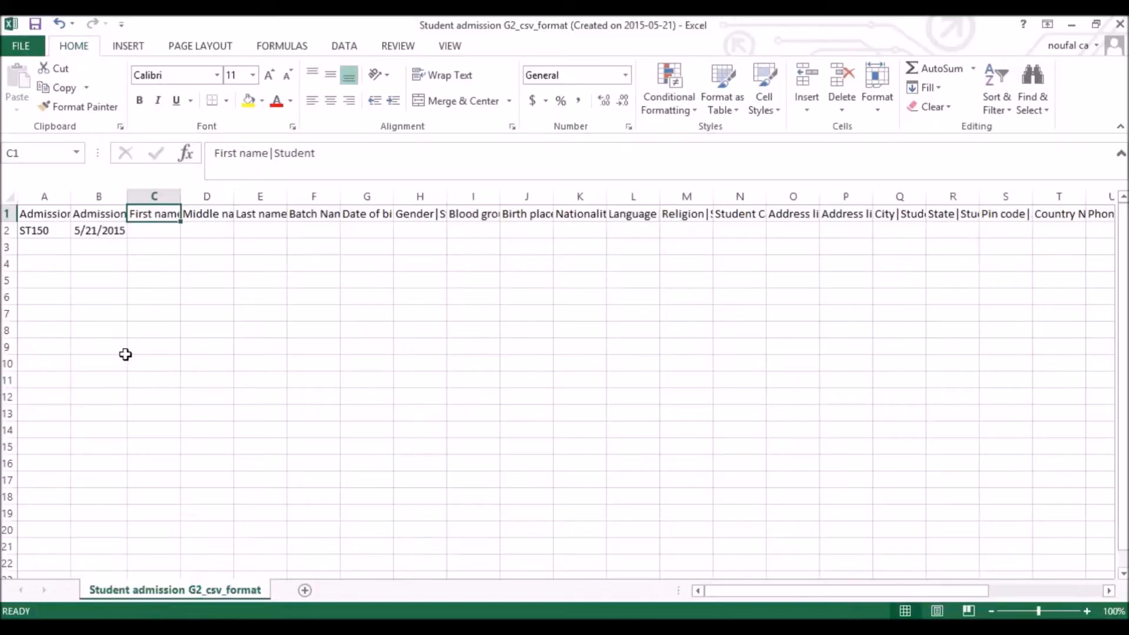
key("Down")
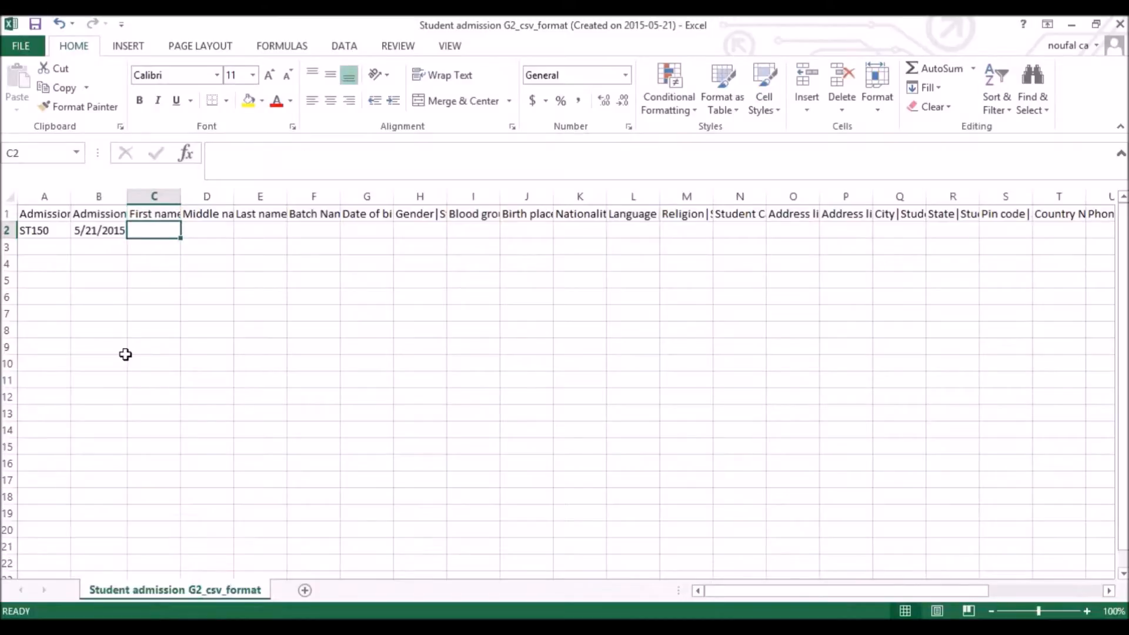
type("C")
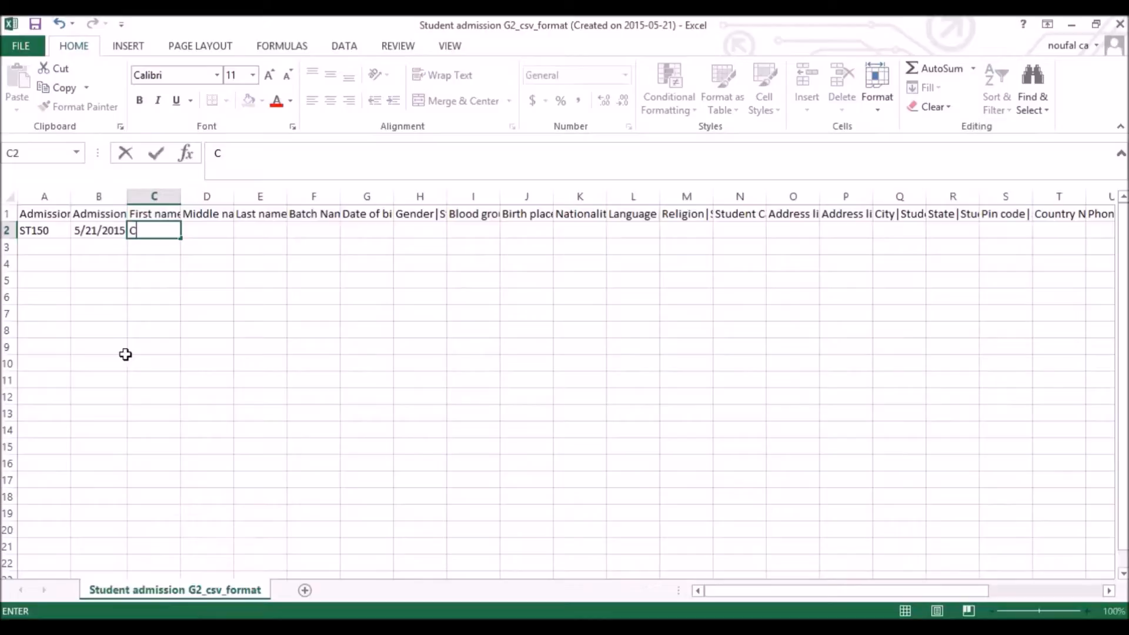
type("aro")
key("Tab")
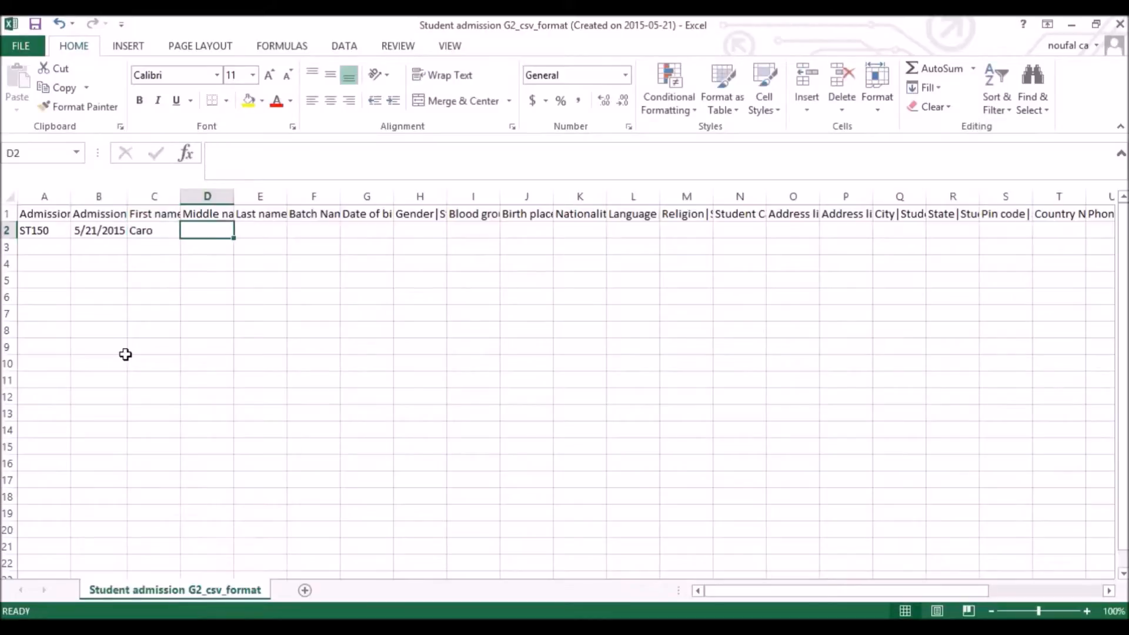
Leave Middle name and Last name empty and move on to the Batch Name cell
key("Up")
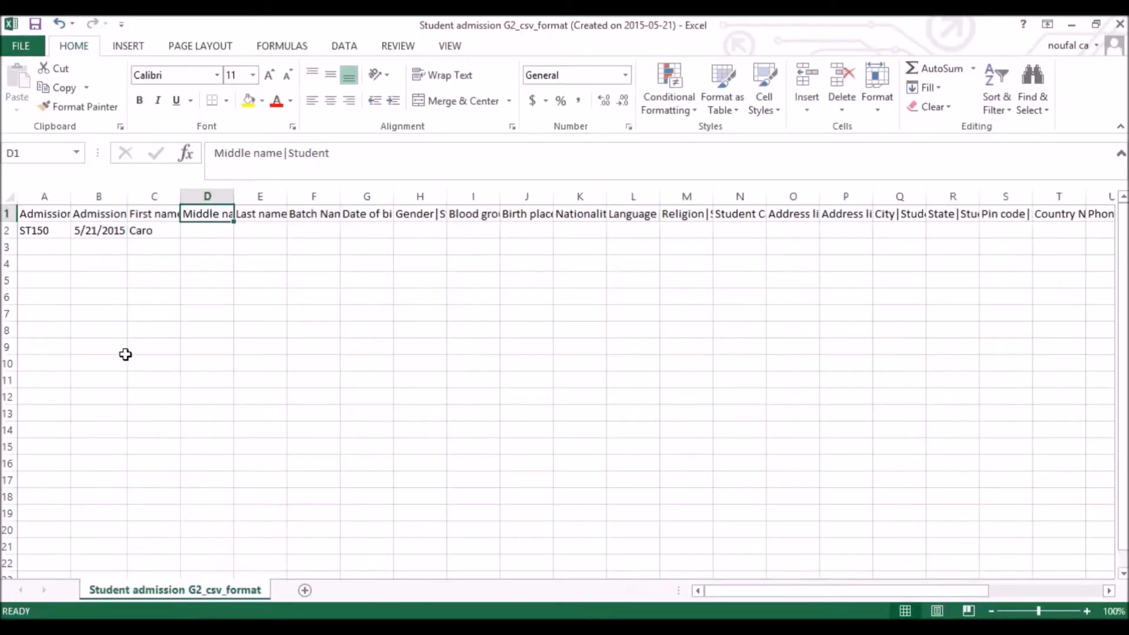
key("Down")
key("Right")
key("Up")
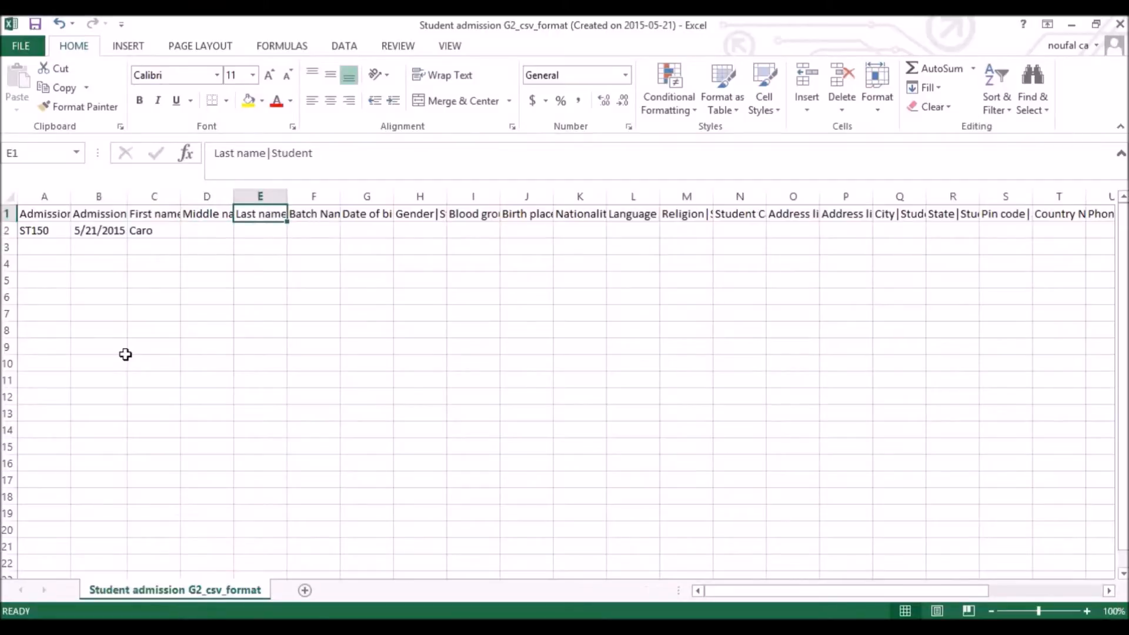
key("Down")
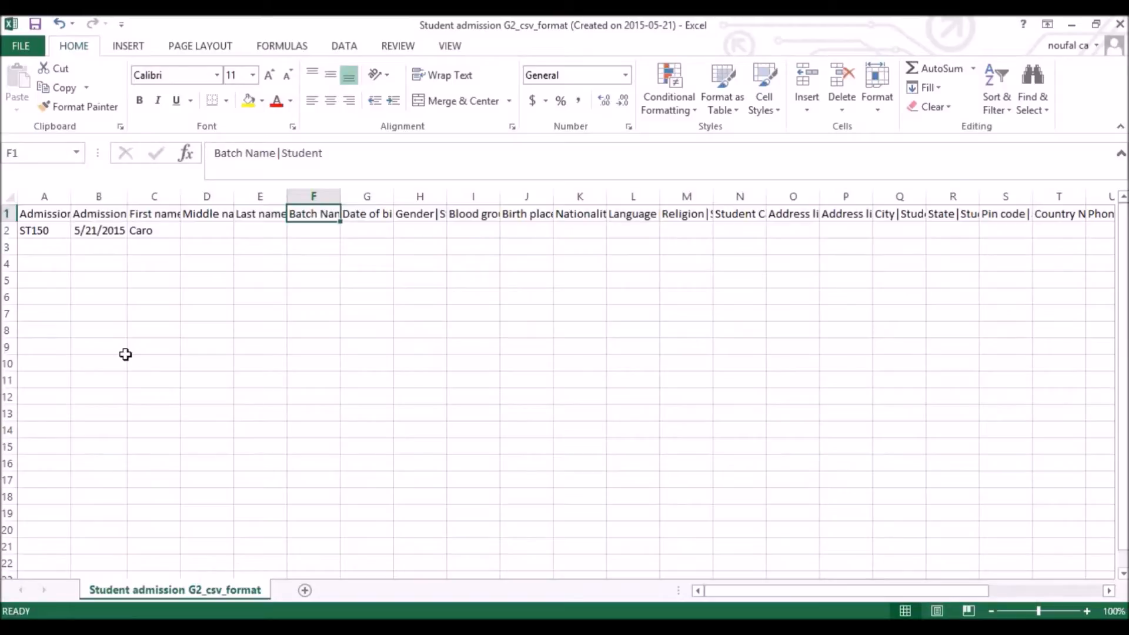
key("Down")
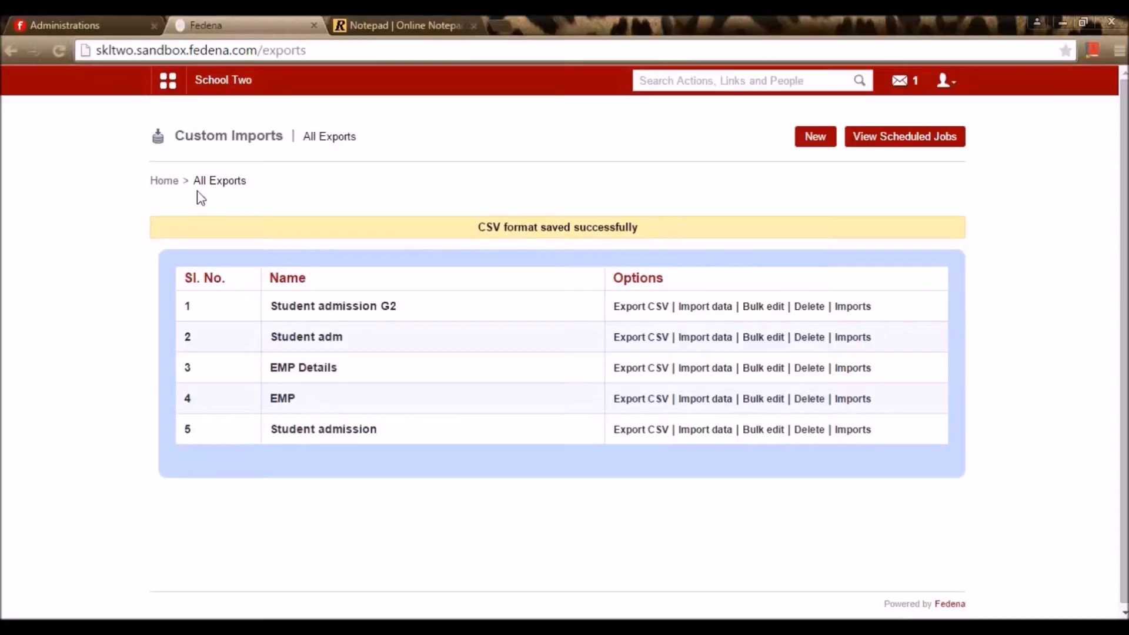
Open the Batch report and the G2 - A 15-16 batch's student list
left_click(177, 86)
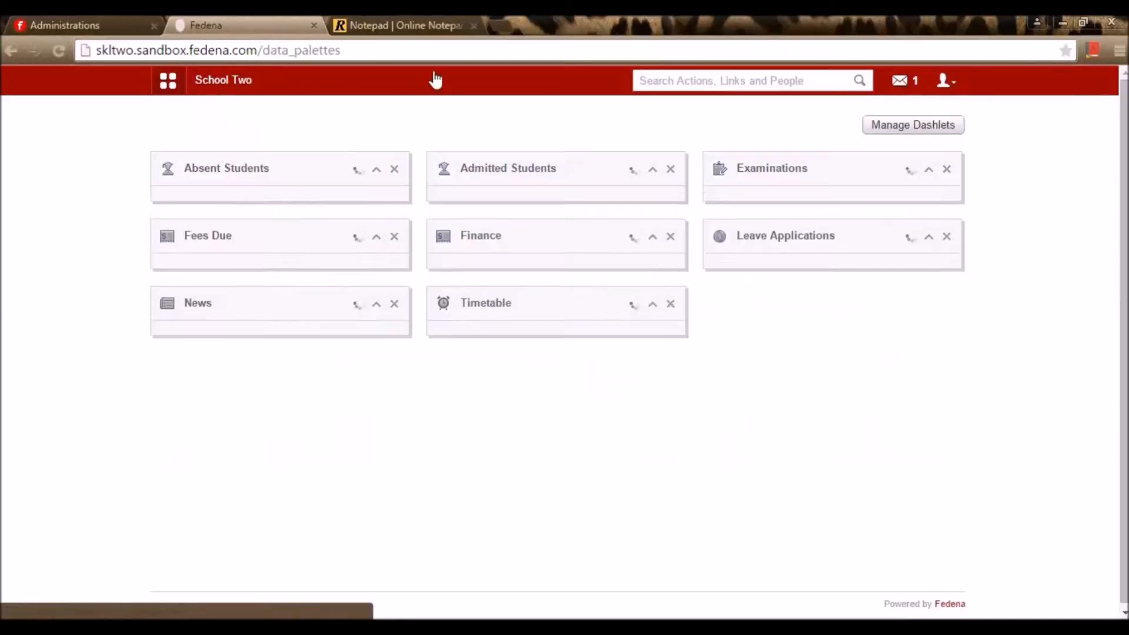
left_click(771, 87)
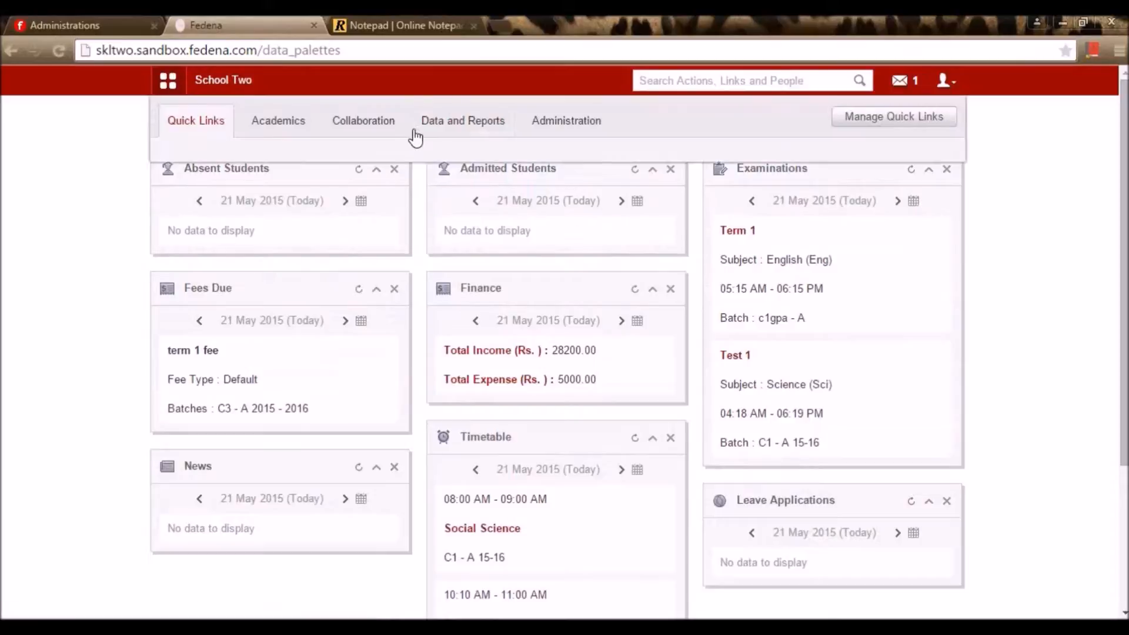
left_click(429, 127)
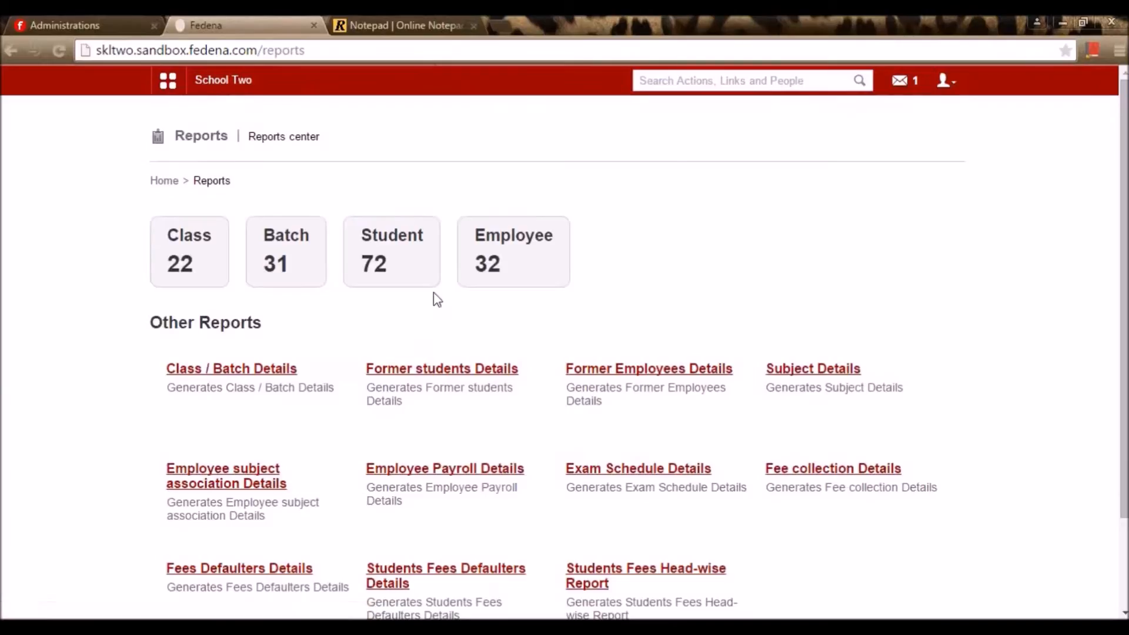
left_click(306, 268)
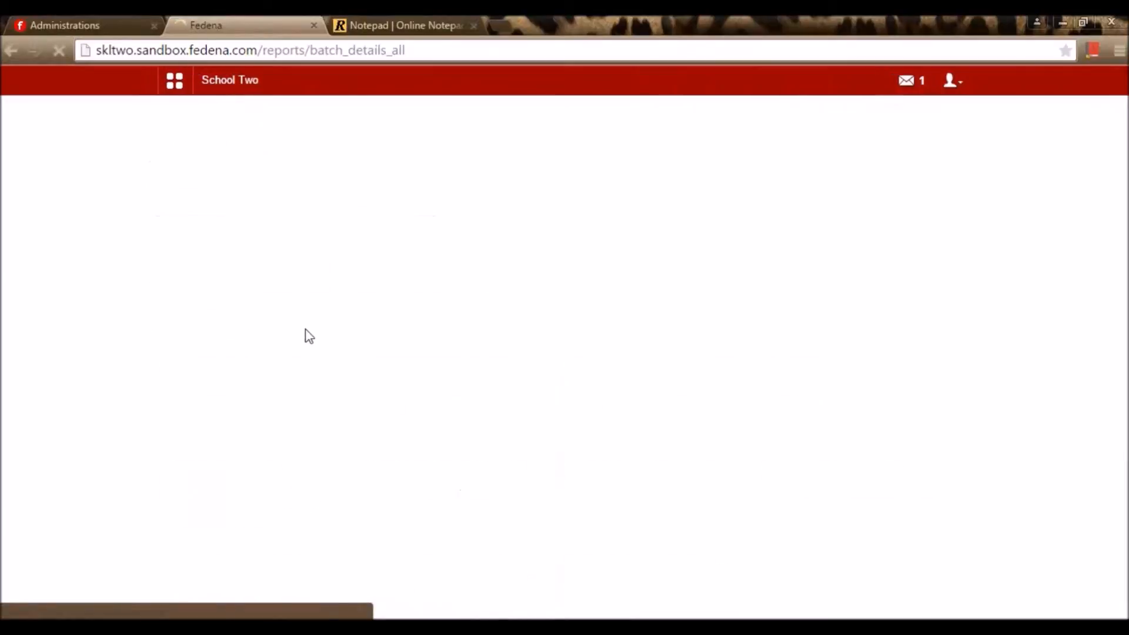
scroll(306, 335, "down", 2)
scroll(390, 347, "up", 1)
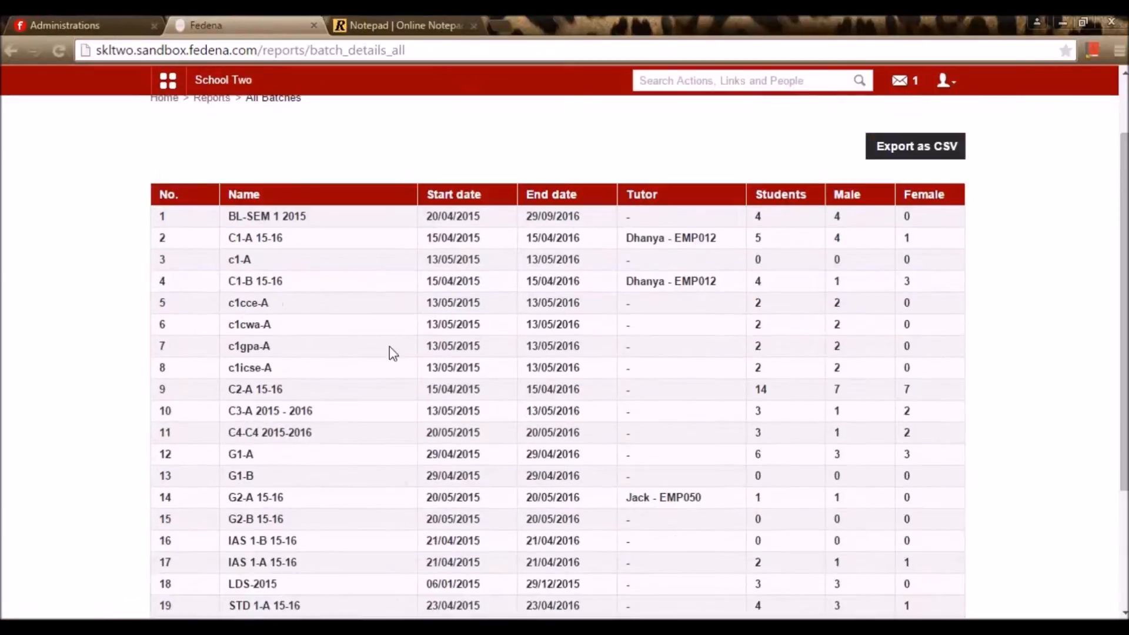
left_click(257, 501)
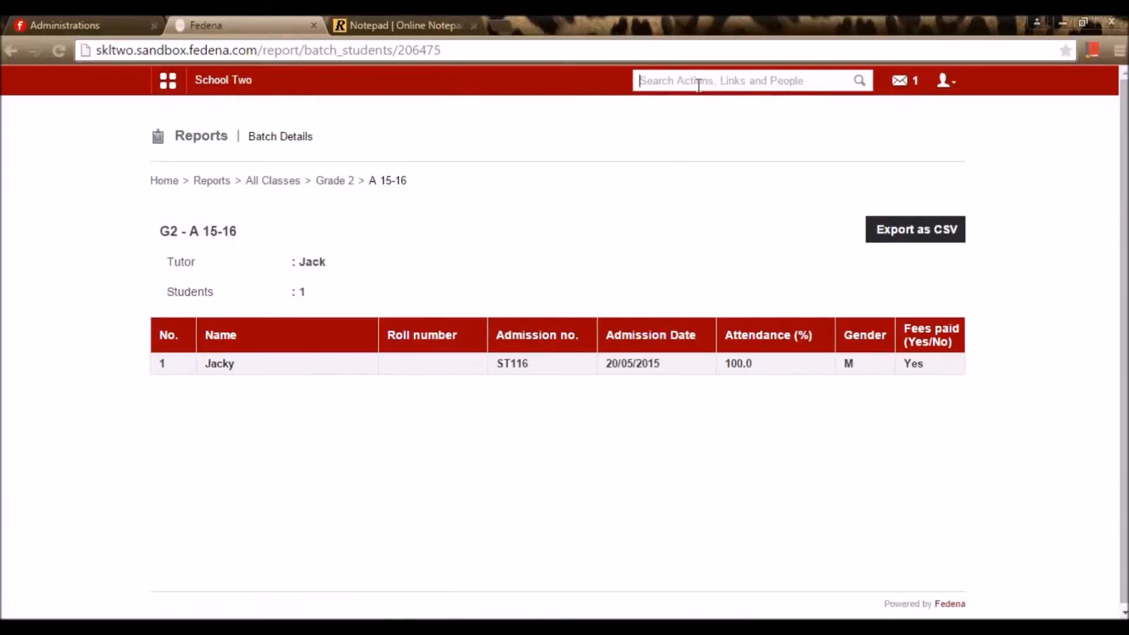
Search for the Grade 2 student by name and select the batch name G2 - A 15-16
type("jacky")
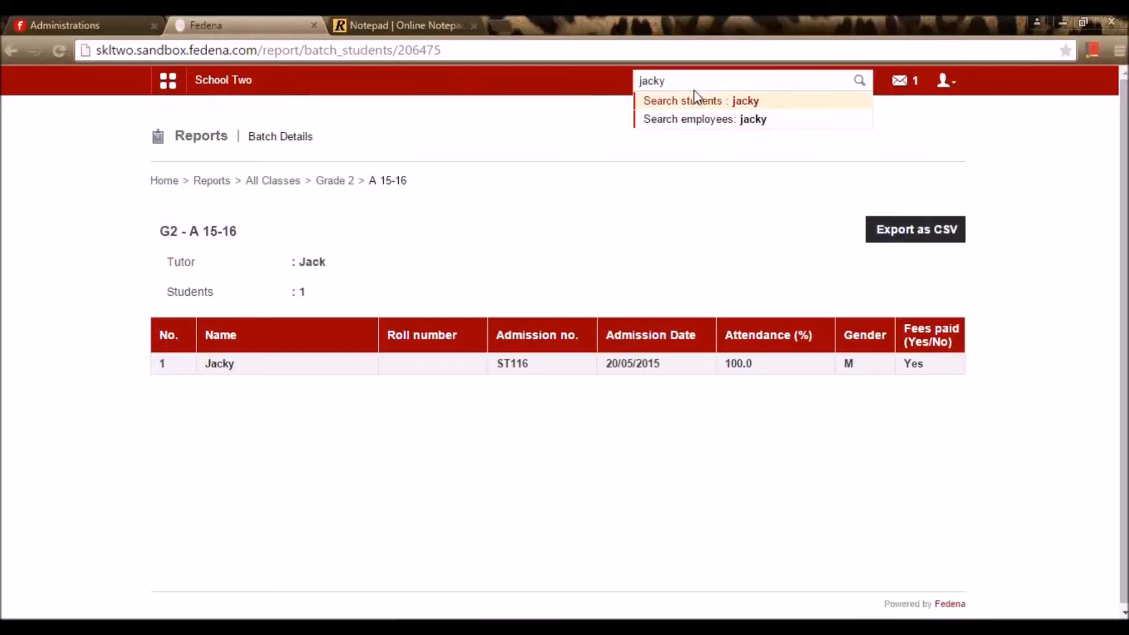
left_click(695, 100)
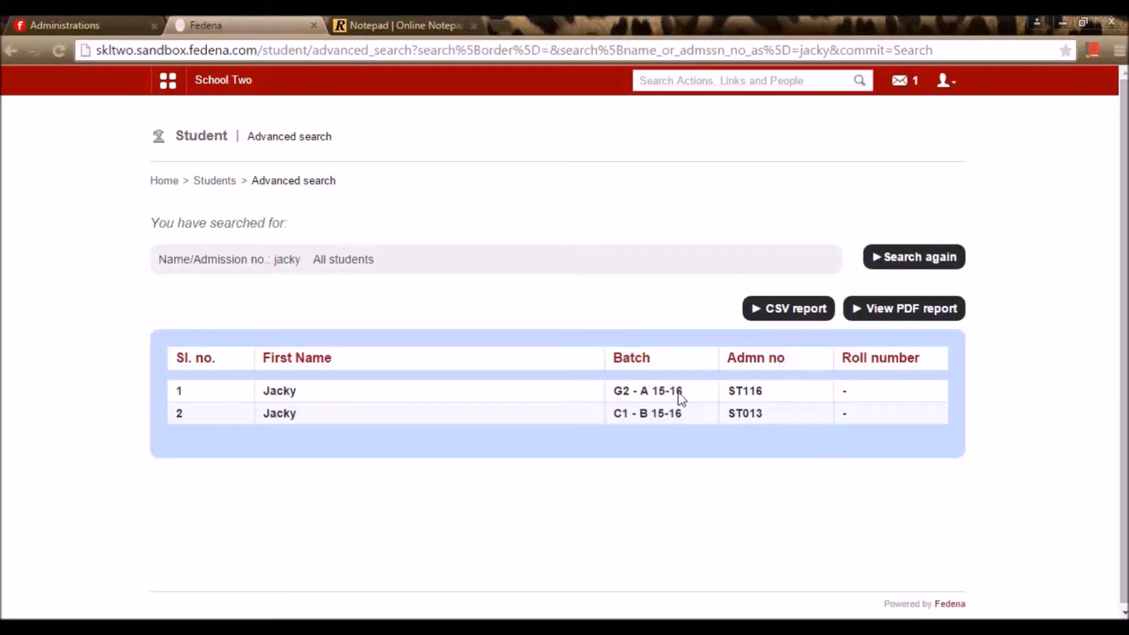
left_click_drag(690, 397, 615, 393)
key("ctrl+c")
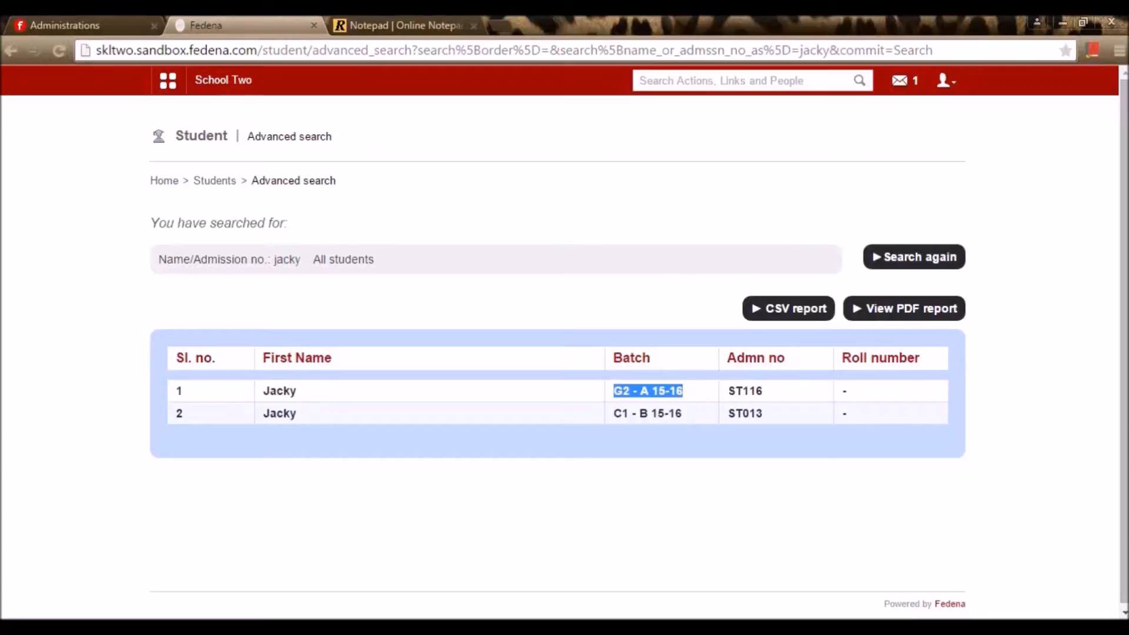
Paste batch G2 - A 15-16 into cell F2 with font size 9, not bold
mouse_move(322, 628)
left_click(294, 589)
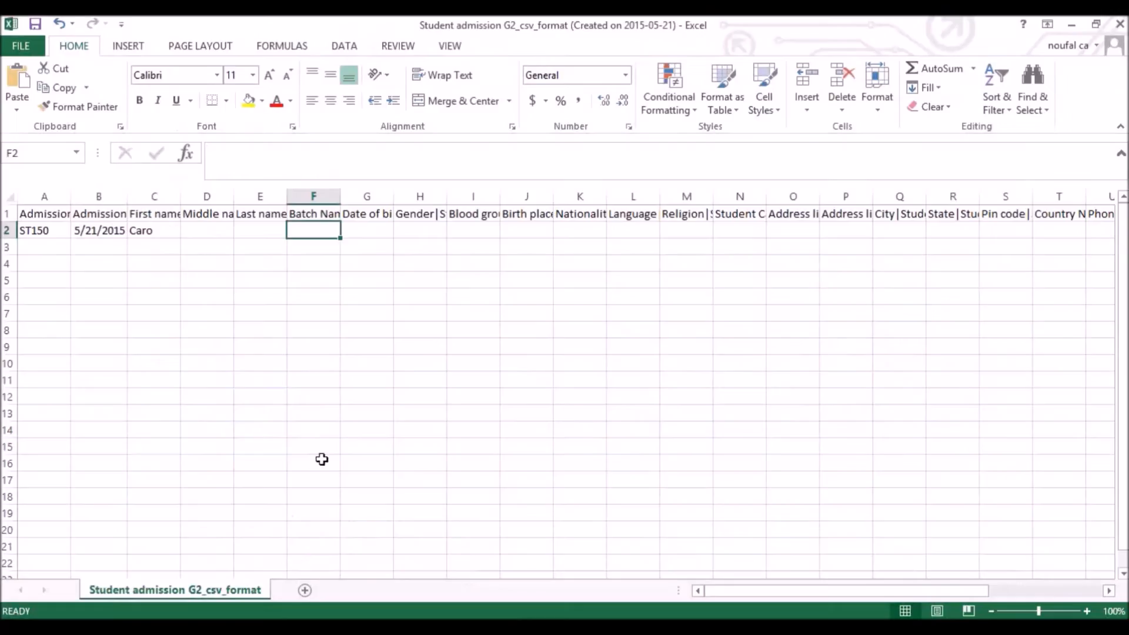
key("ctrl+v")
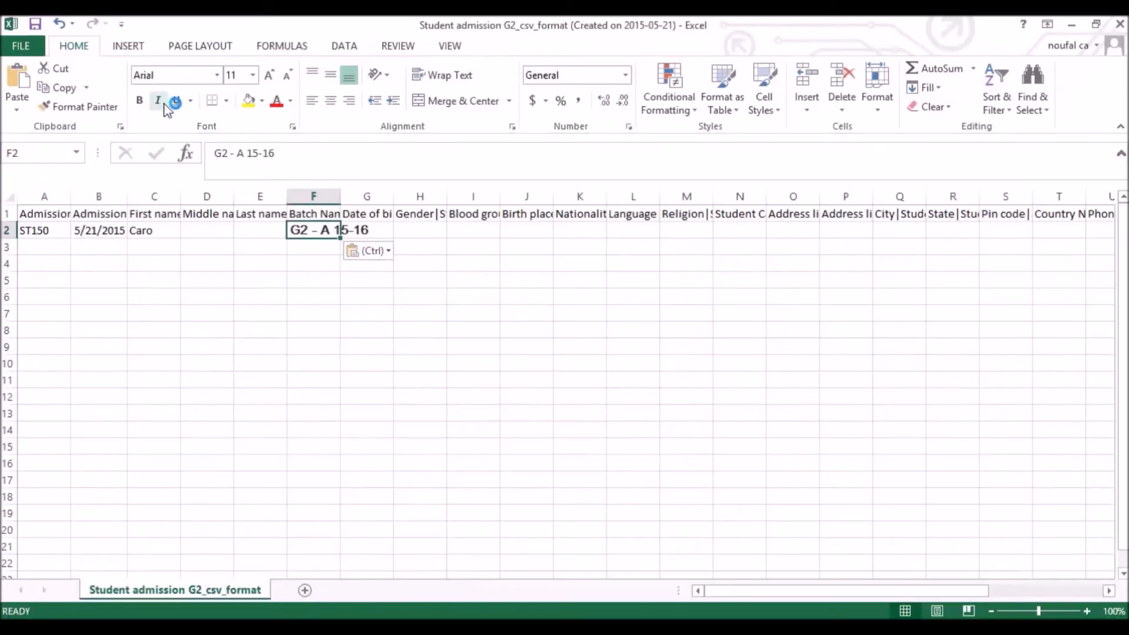
left_click(139, 100)
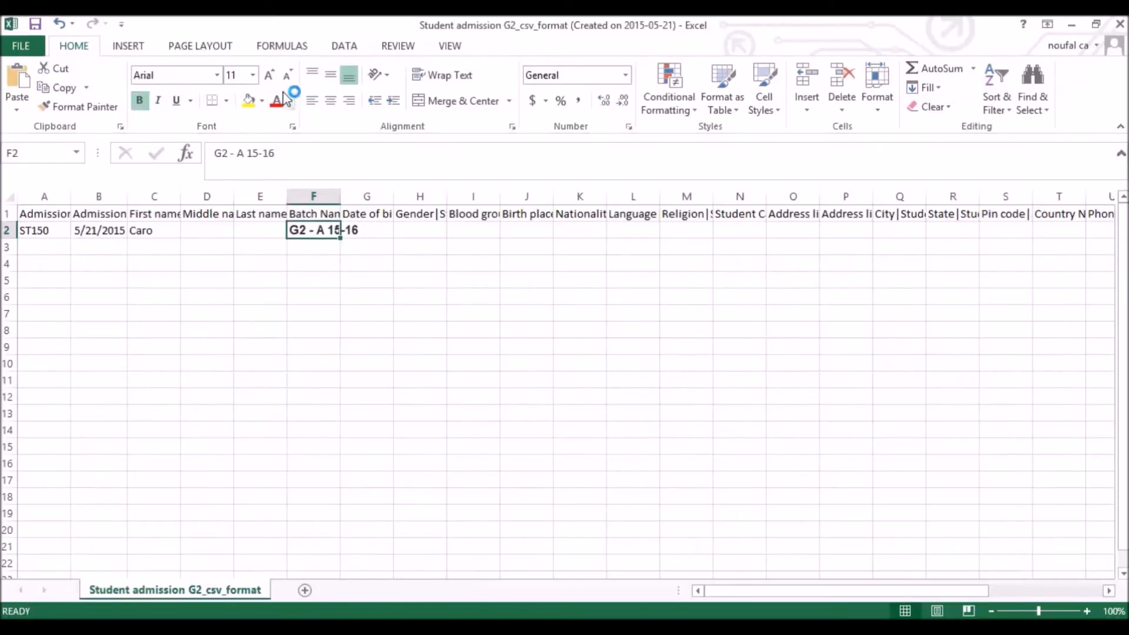
left_click(382, 229)
left_click(327, 230)
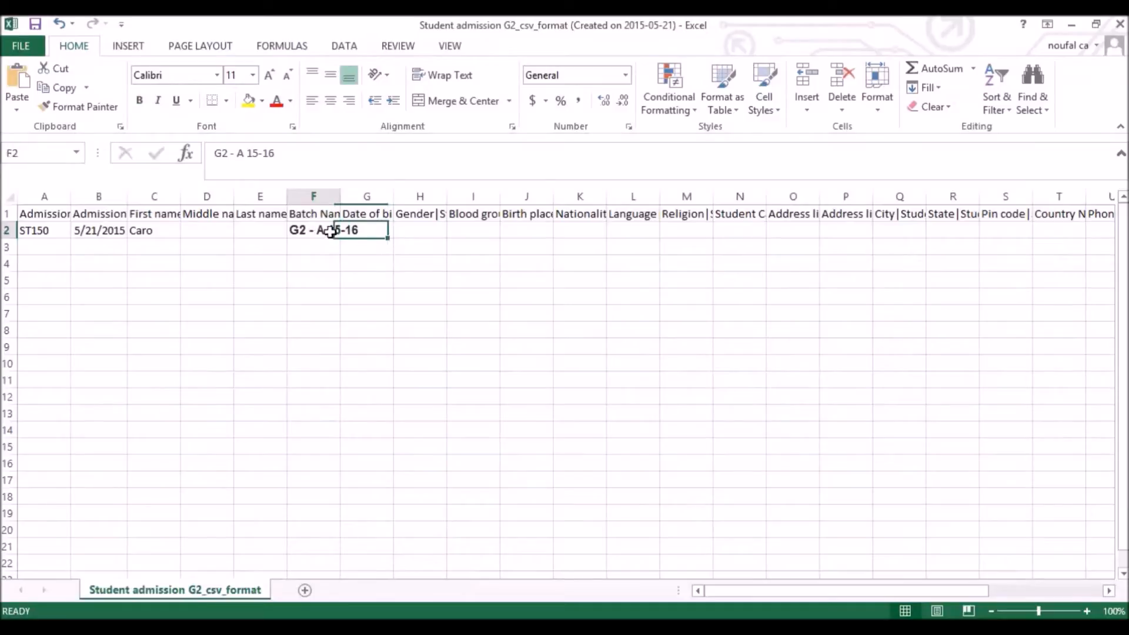
left_click(140, 100)
left_click(253, 74)
left_click(240, 110)
Enter the date of birth 9/9/2000 in cell G2
left_click(372, 229)
left_click(376, 218)
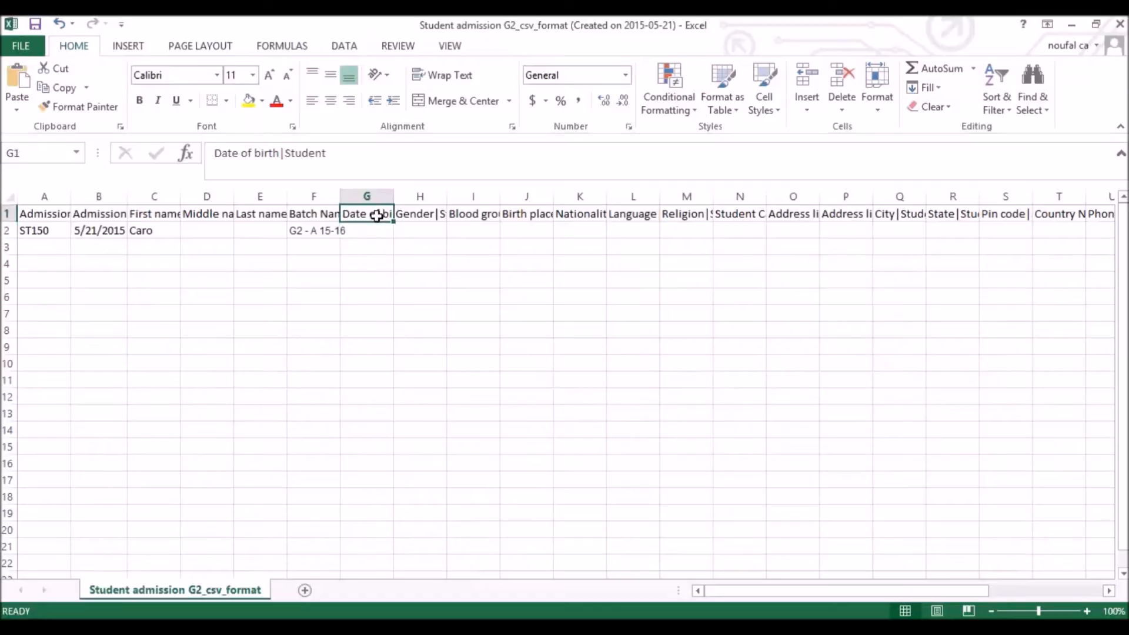
left_click(390, 232)
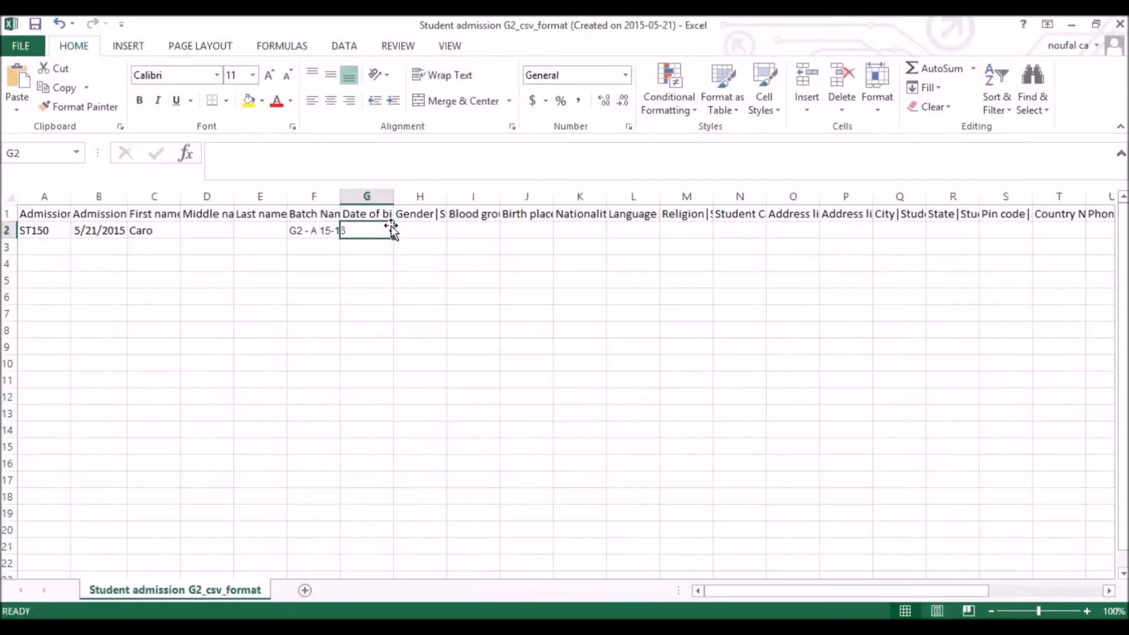
double_click(377, 229)
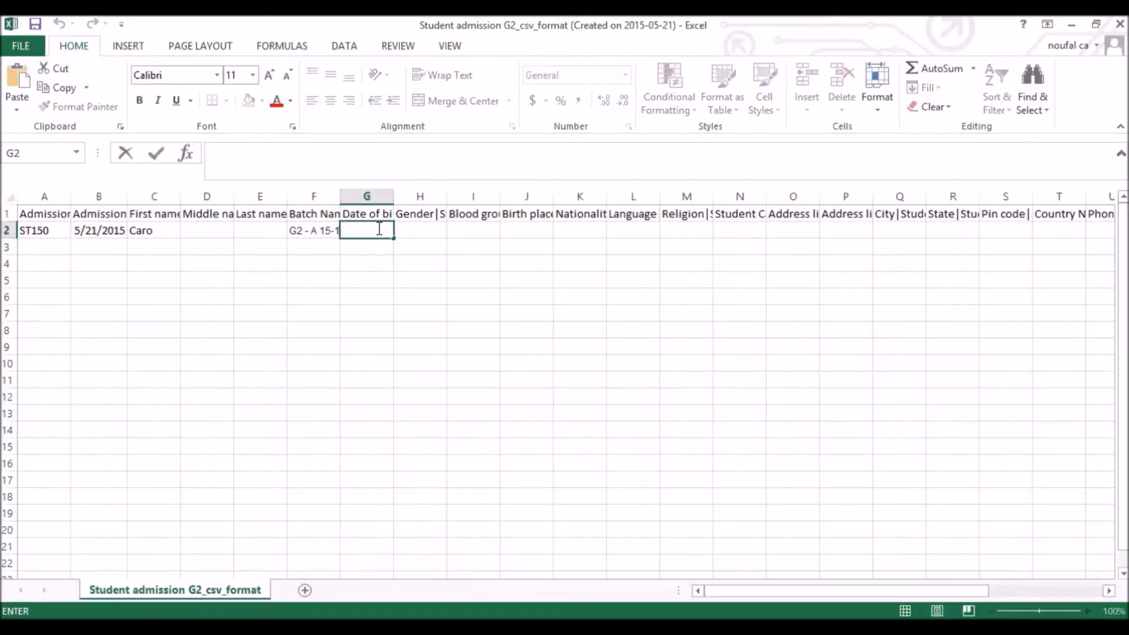
type("09/09/2015")
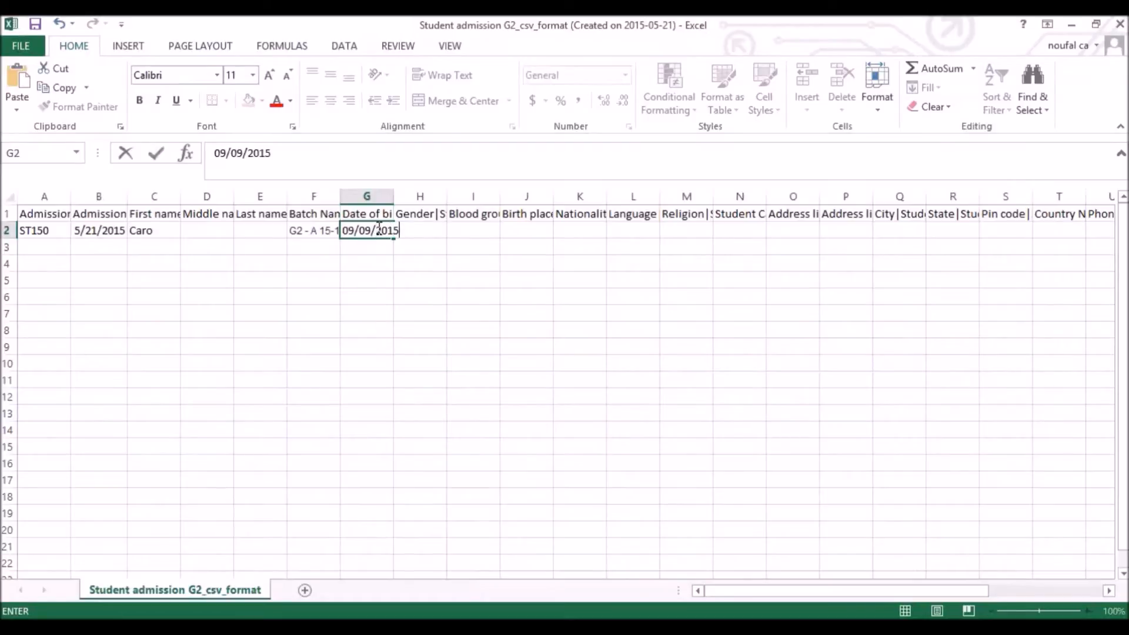
key("BackSpace")
key("BackSpace")
key("Return")
Enter gender F in cell H2
left_click(432, 230)
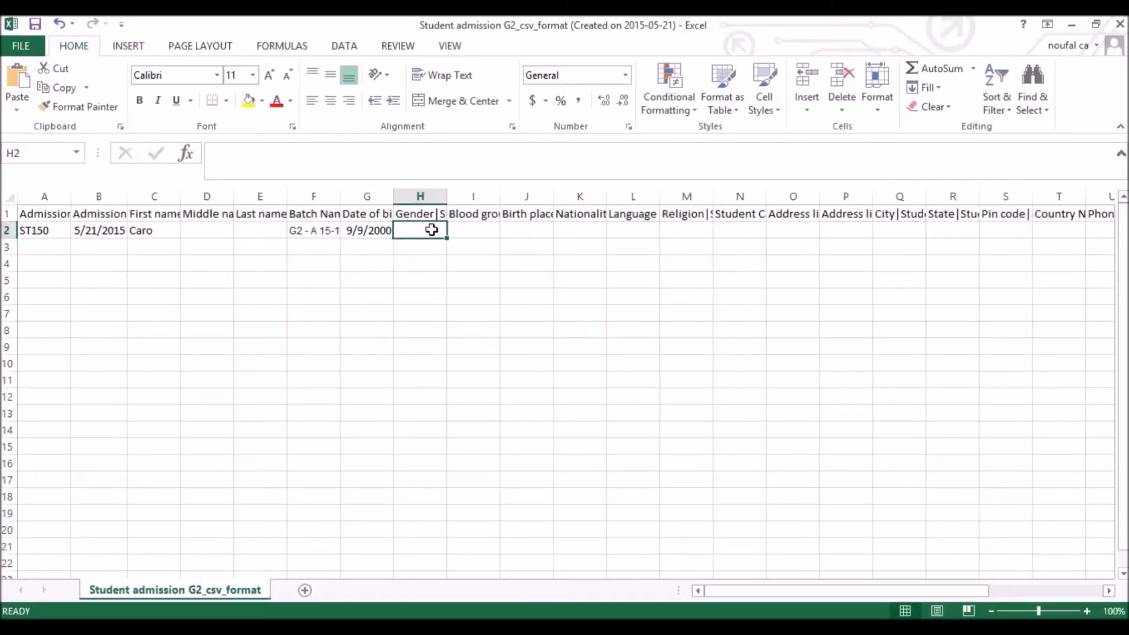
key("Up")
key("Down")
type("F")
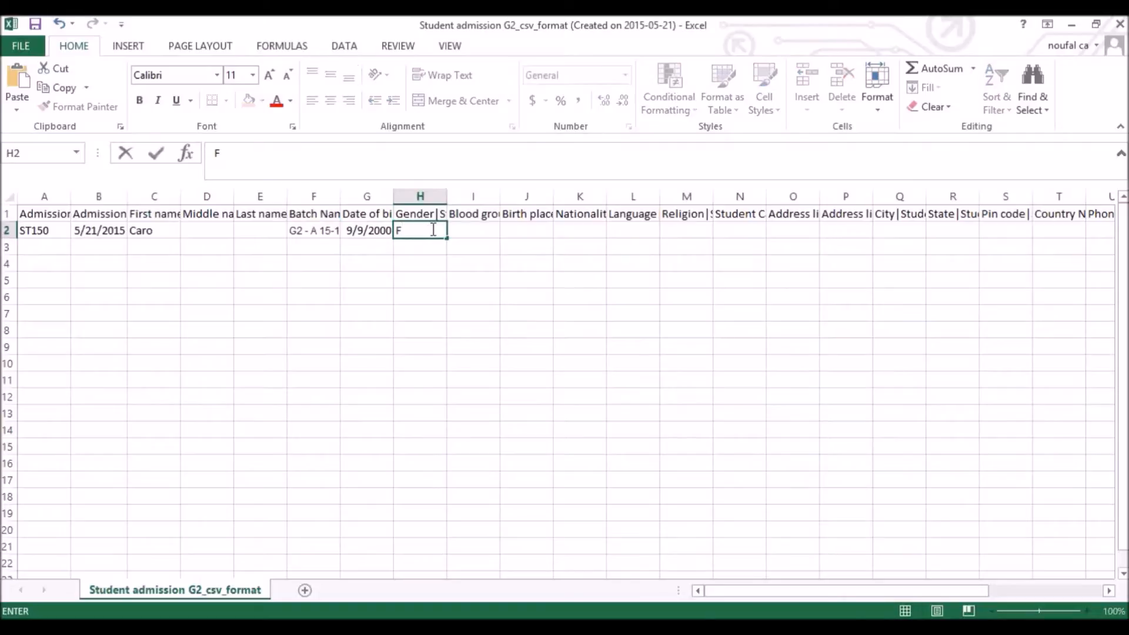
key("Return")
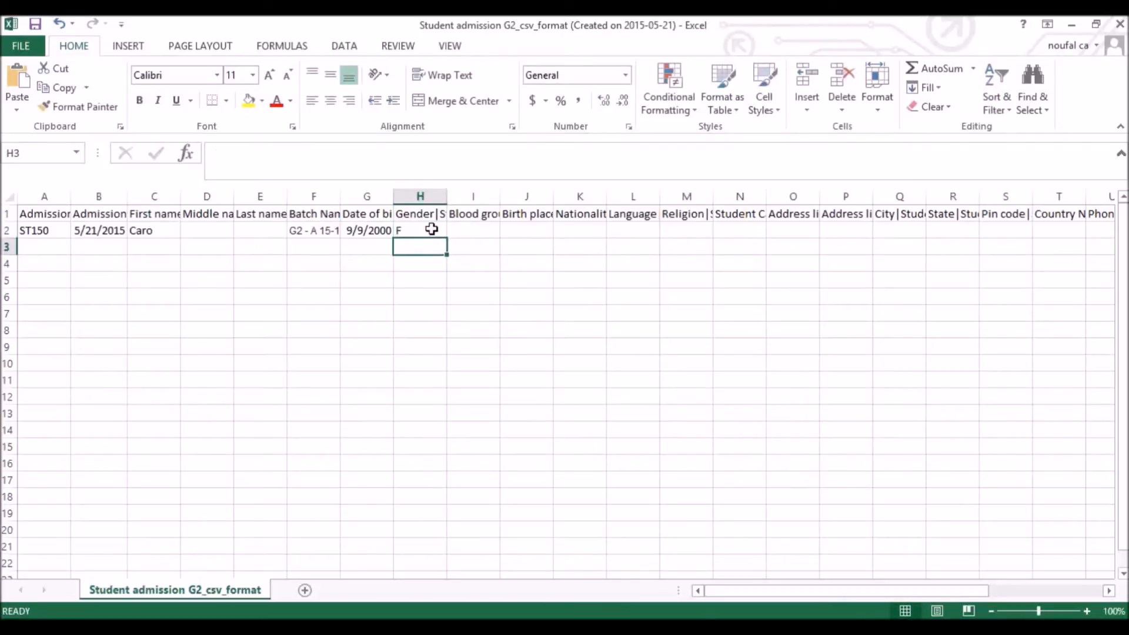
Enter nationality India in cell K2
key("Right")
key("Up")
key("Up")
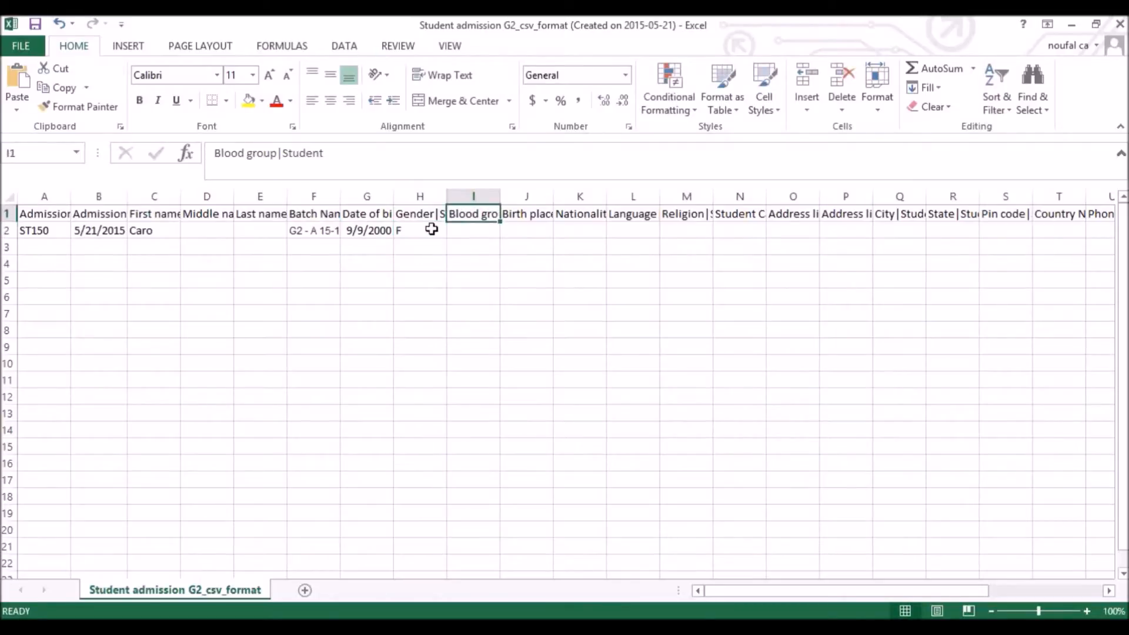
key("Right")
key("Right")
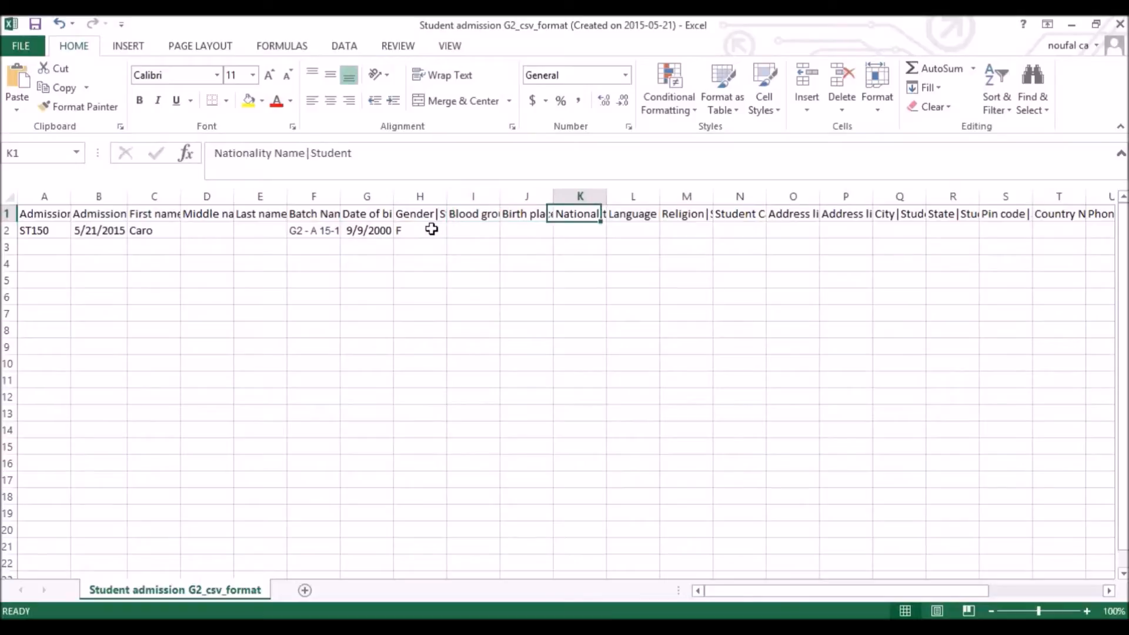
key("Down")
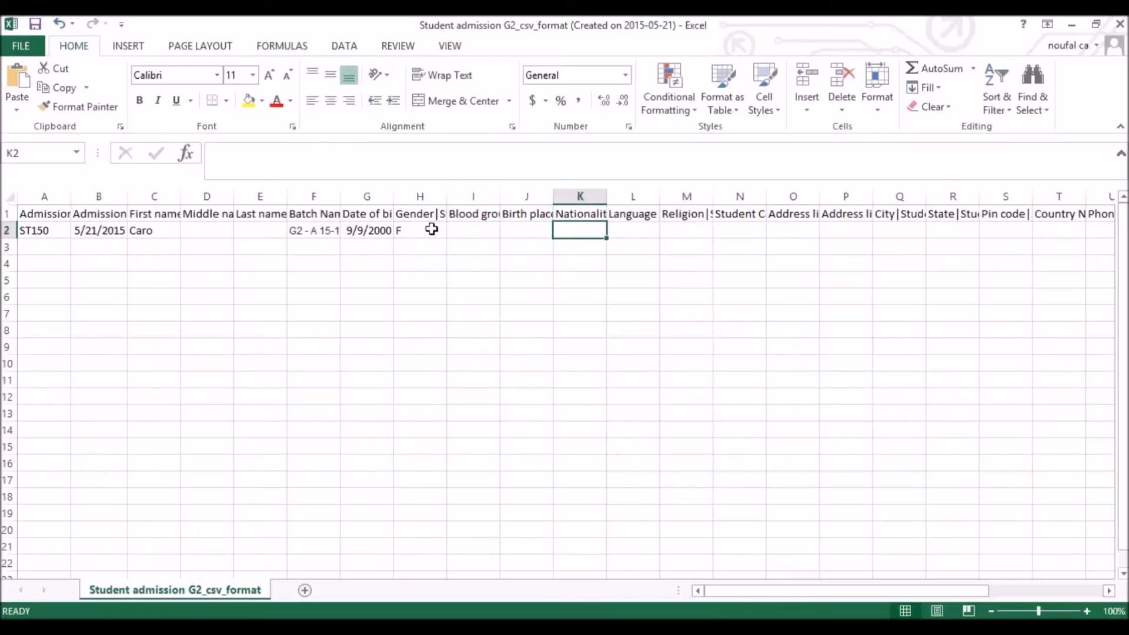
type("India")
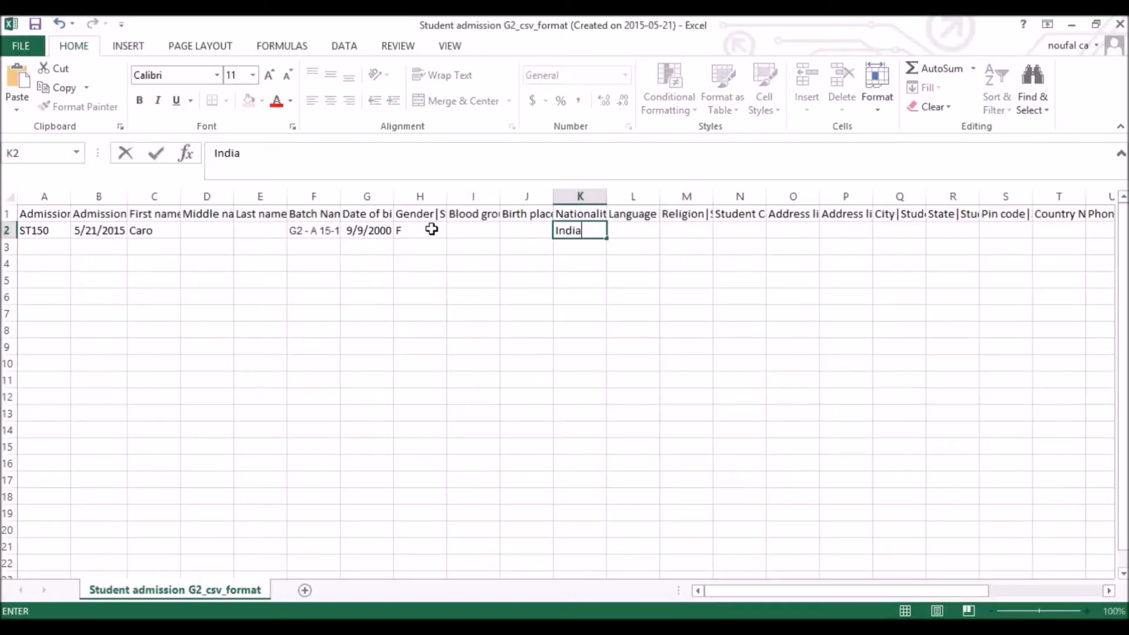
key("Tab")
Check the remaining column headers through Biometric ID, then save the sheet as CSV
key("Up")
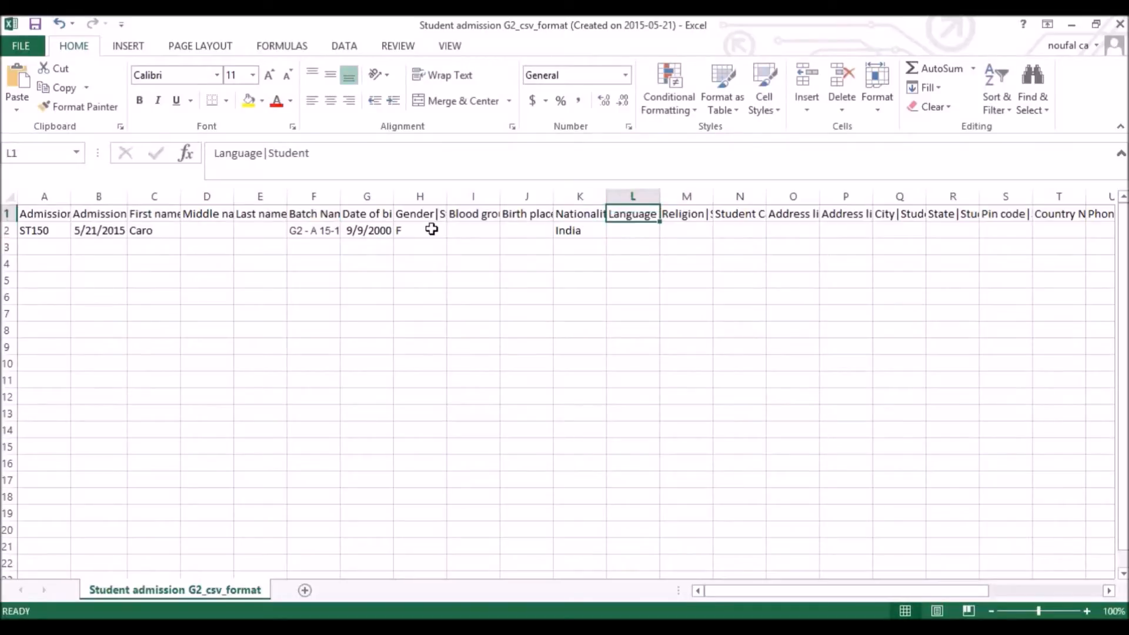
key("Right")
key("Right")
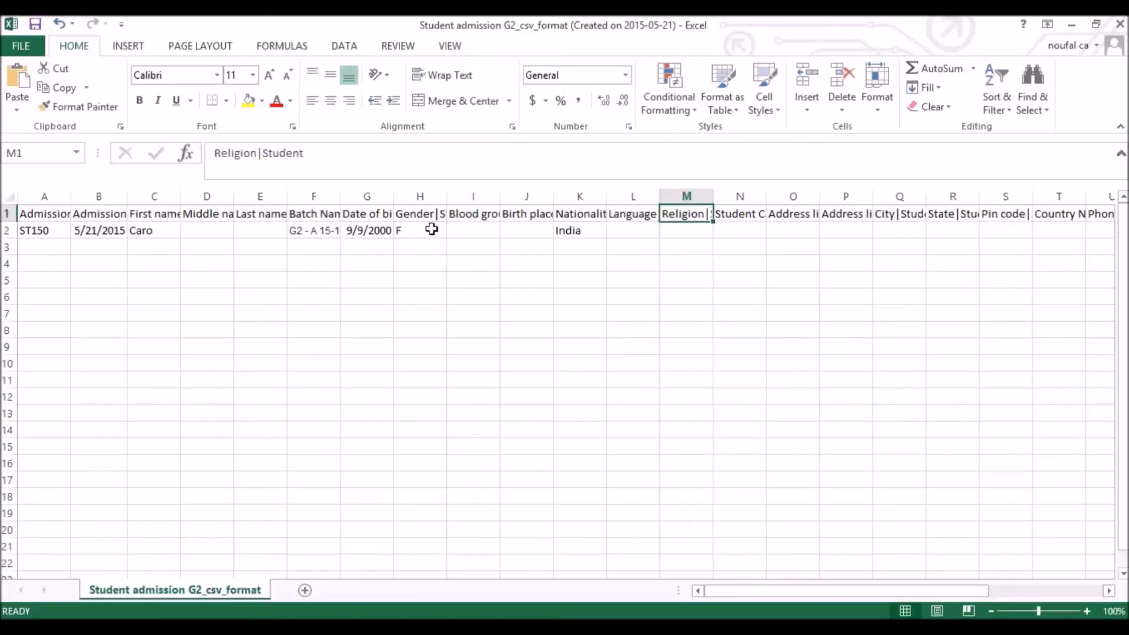
key("Right")
key("Right")
key("Right")
key("Right")
key("Right")
key("Right")
key("Right")
key("Right")
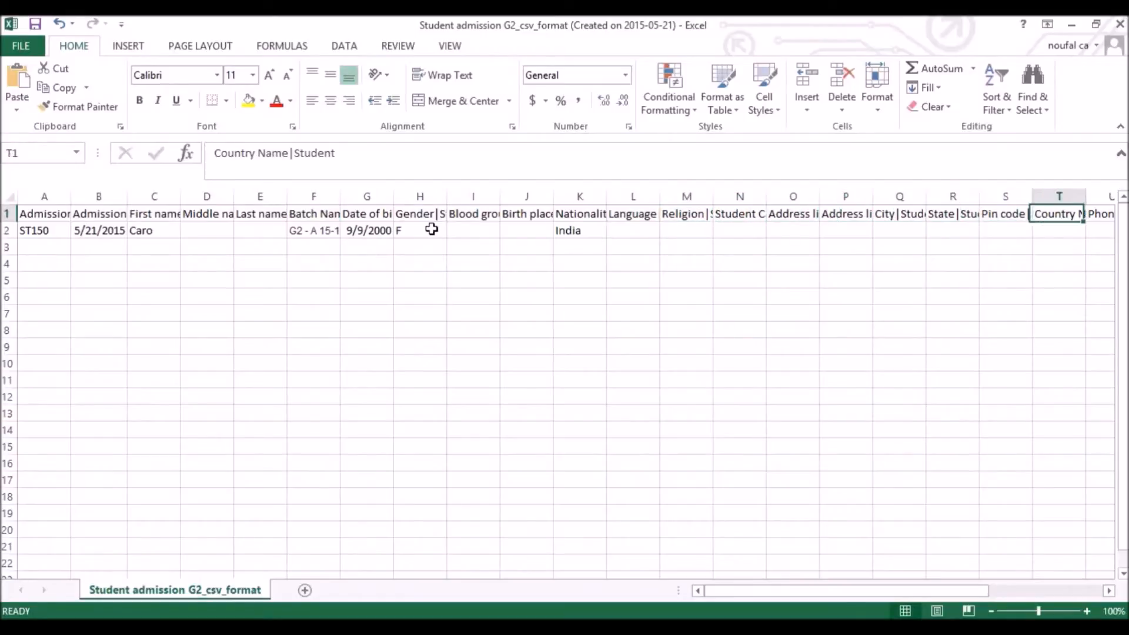
key("Right")
key("Right")
key("Right")
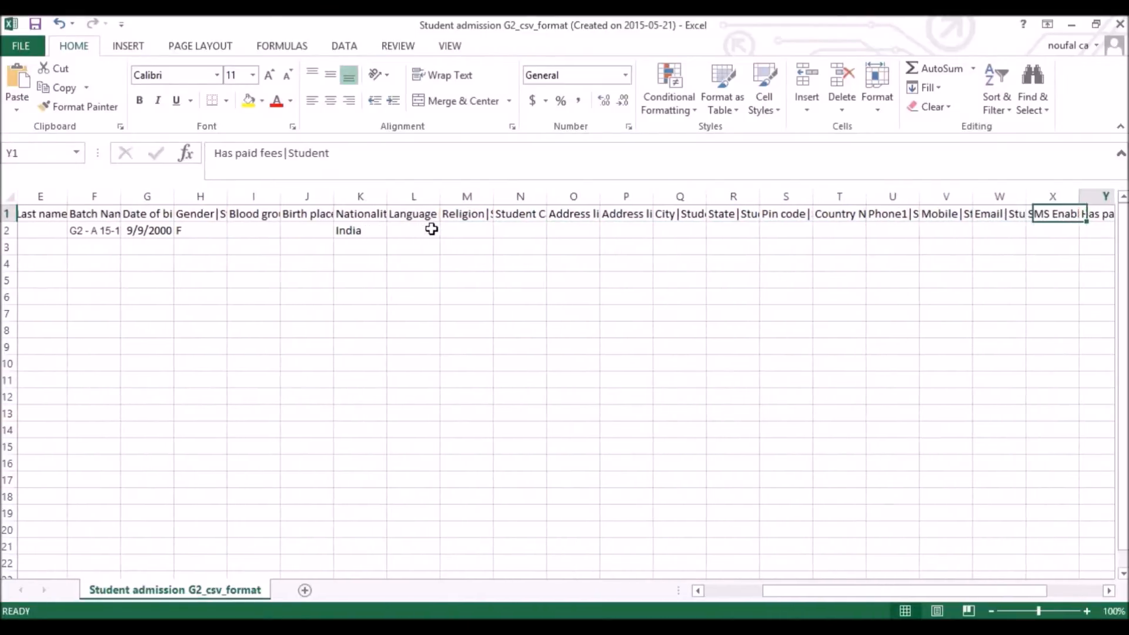
key("Left")
key("Left")
key("Left")
key("Left")
key("Left")
key("Left")
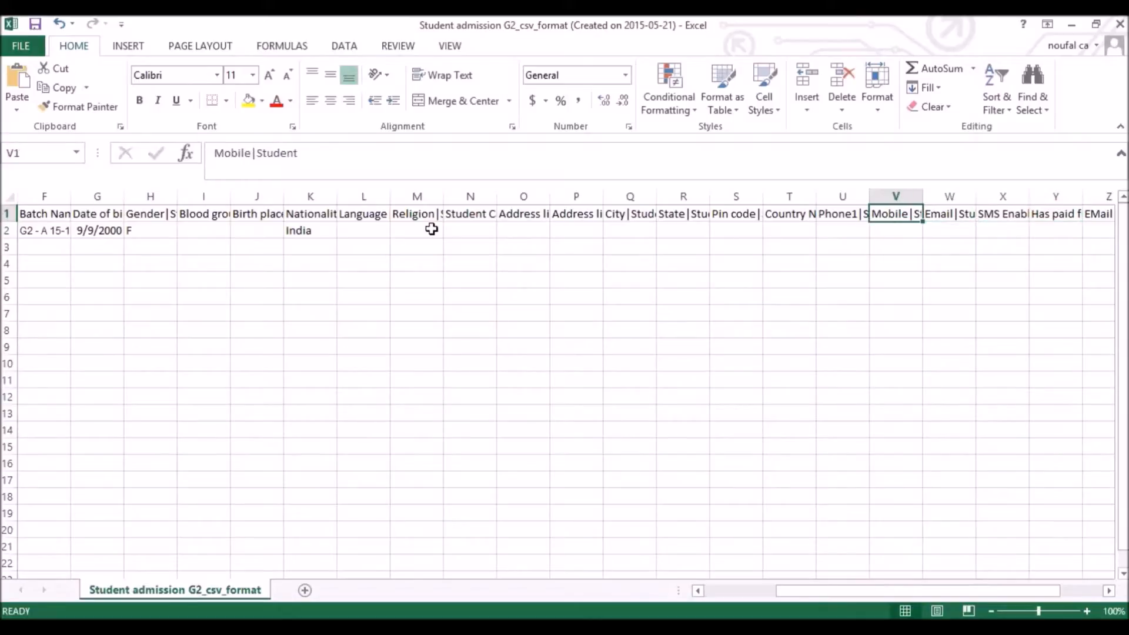
key("Right")
key("Right")
key("Right")
key("Right")
key("Right")
key("Right")
key("Right")
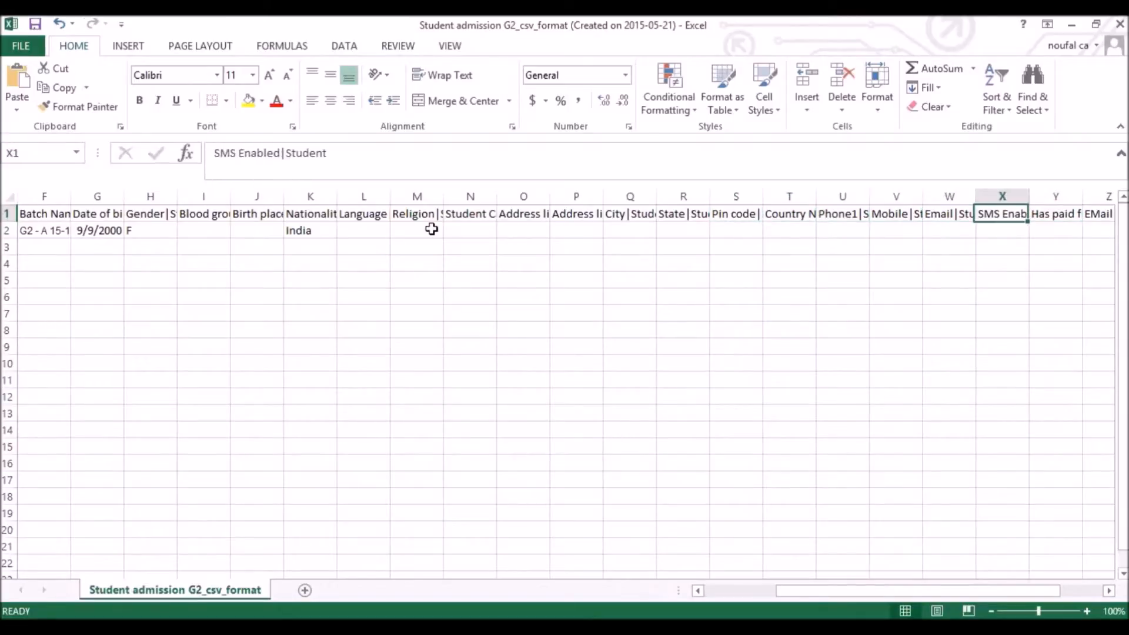
key("Down")
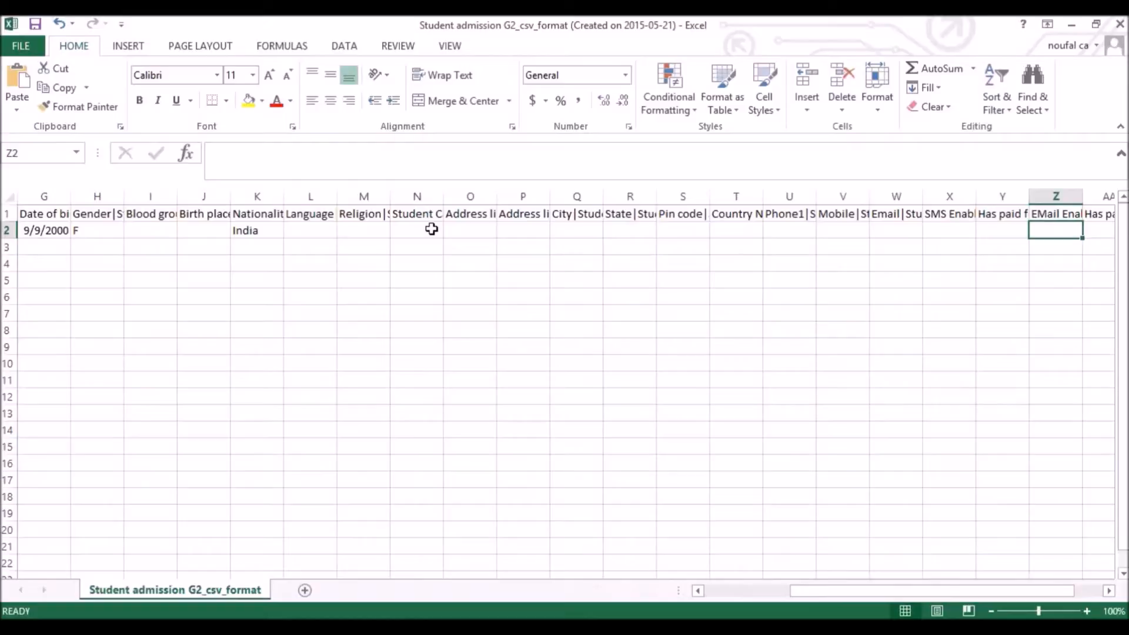
key("Up")
key("Right")
key("Left")
key("Right")
key("Right")
key("Right")
key("Right")
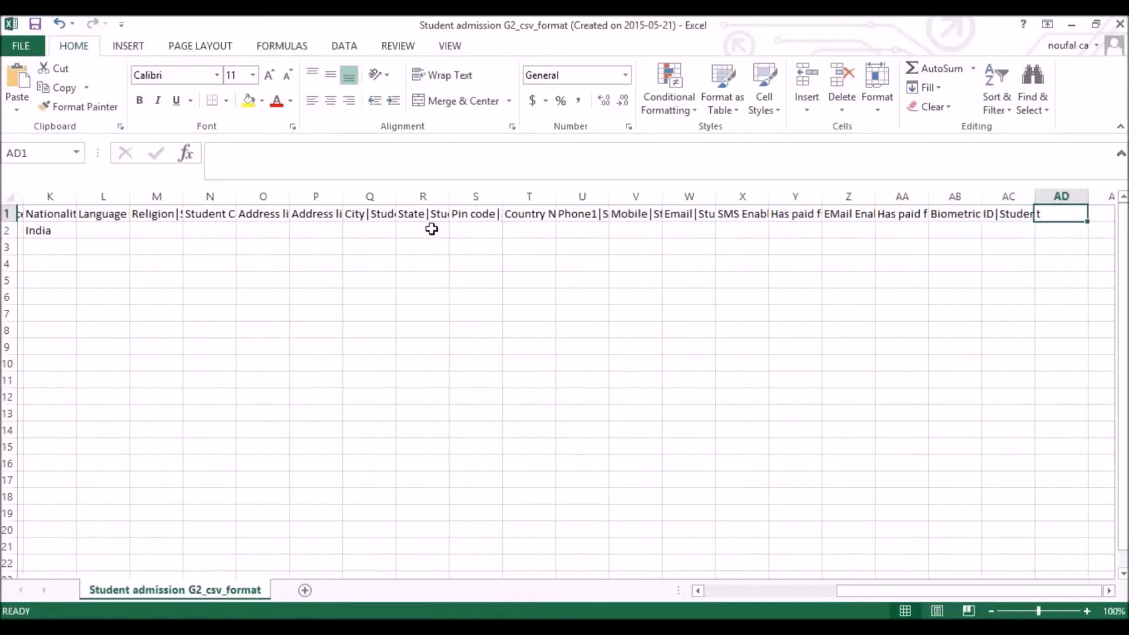
key("Left")
key("Left")
key("Left")
key("Left")
key("Left")
key("Left")
key("Left")
key("Left")
key("Left")
key("Left")
key("Left")
key("Left")
key("Left")
key("Left")
key("Left")
key("Left")
key("Left")
key("Left")
key("Left")
key("Left")
key("Left")
key("Left")
key("Left")
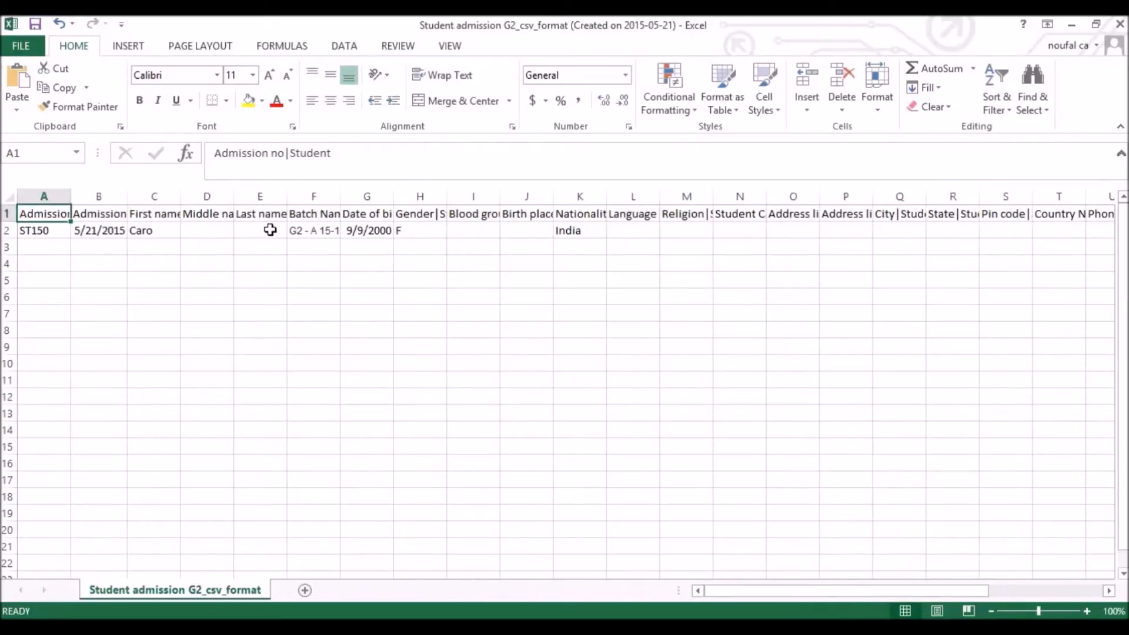
key("ctrl+s")
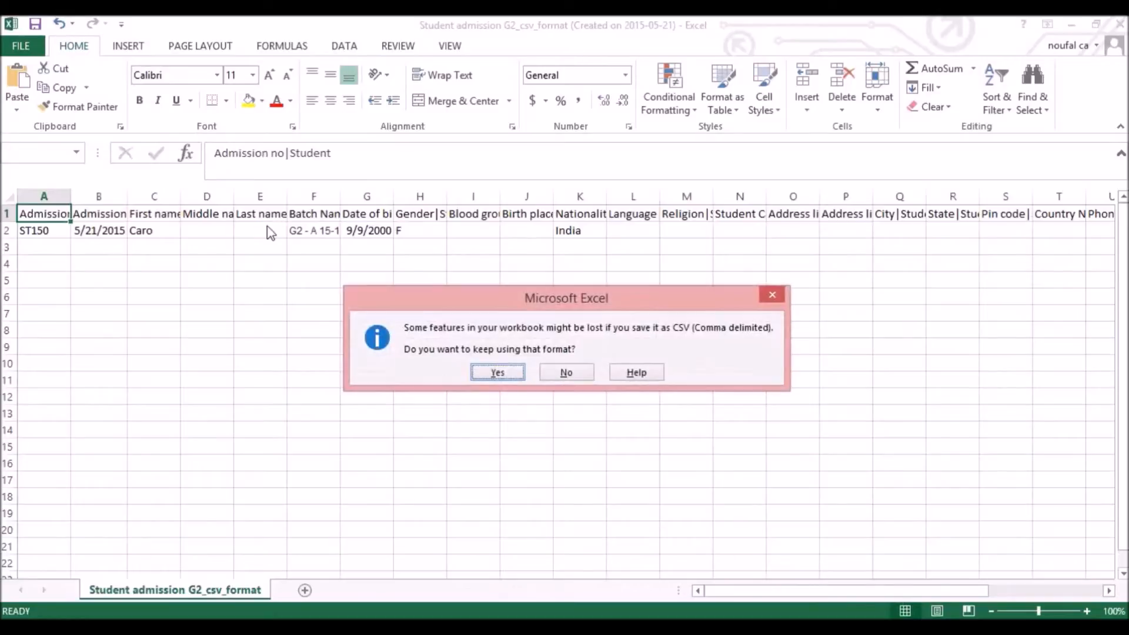
left_click(520, 375)
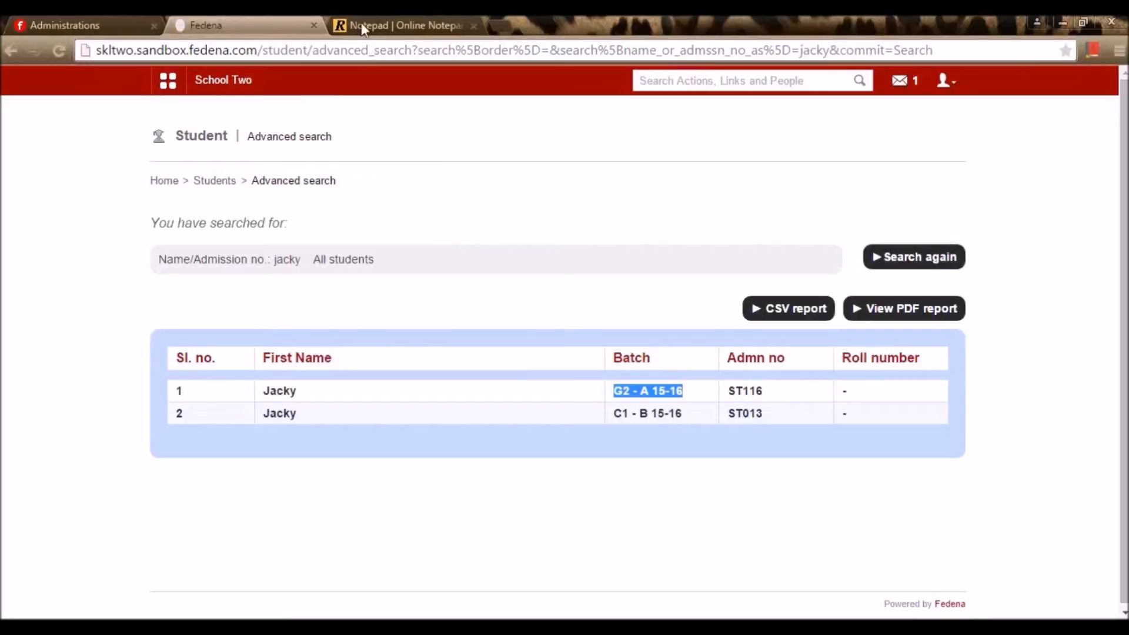
Start a Student admission G2 custom import and upload the Student admission G2_csv_format file
left_click(171, 83)
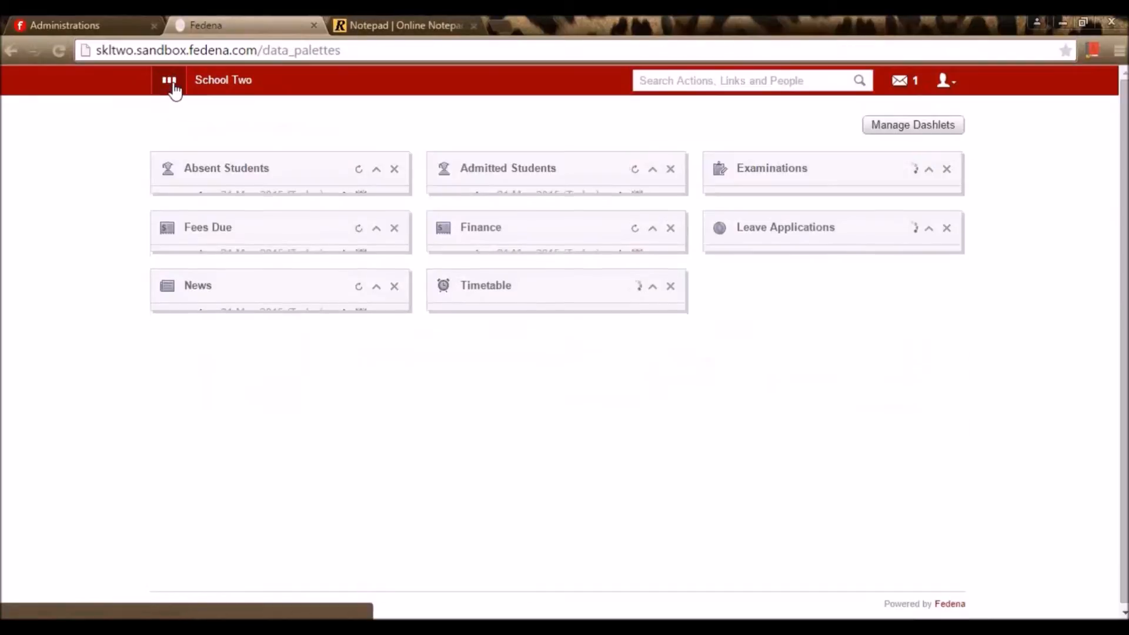
left_click(171, 84)
left_click(463, 121)
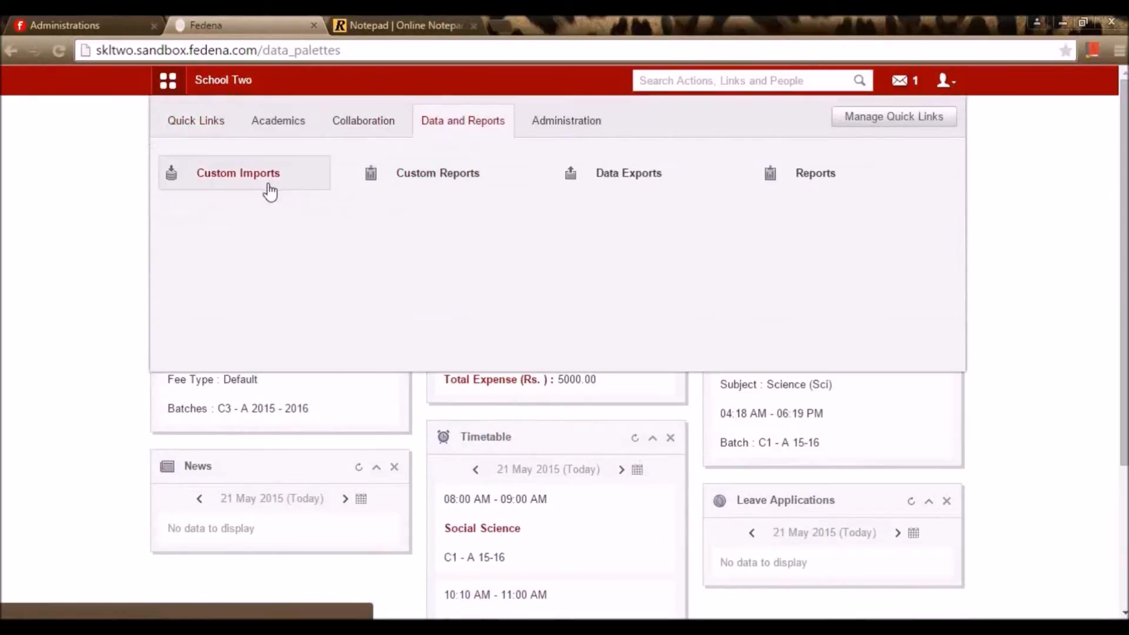
left_click(268, 187)
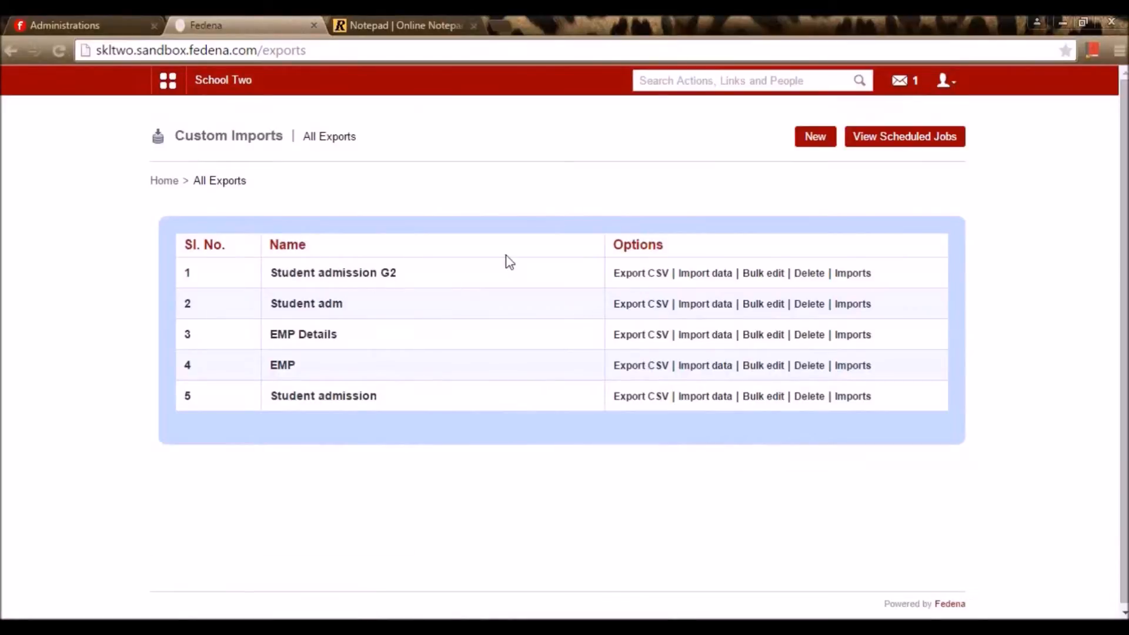
left_click(687, 278)
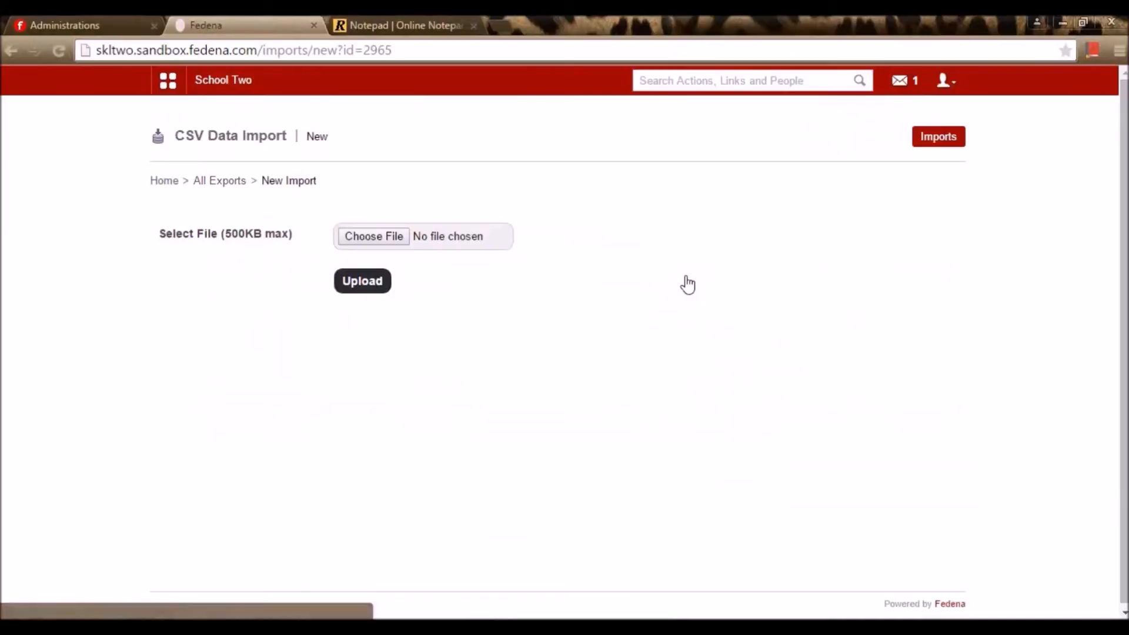
left_click(392, 241)
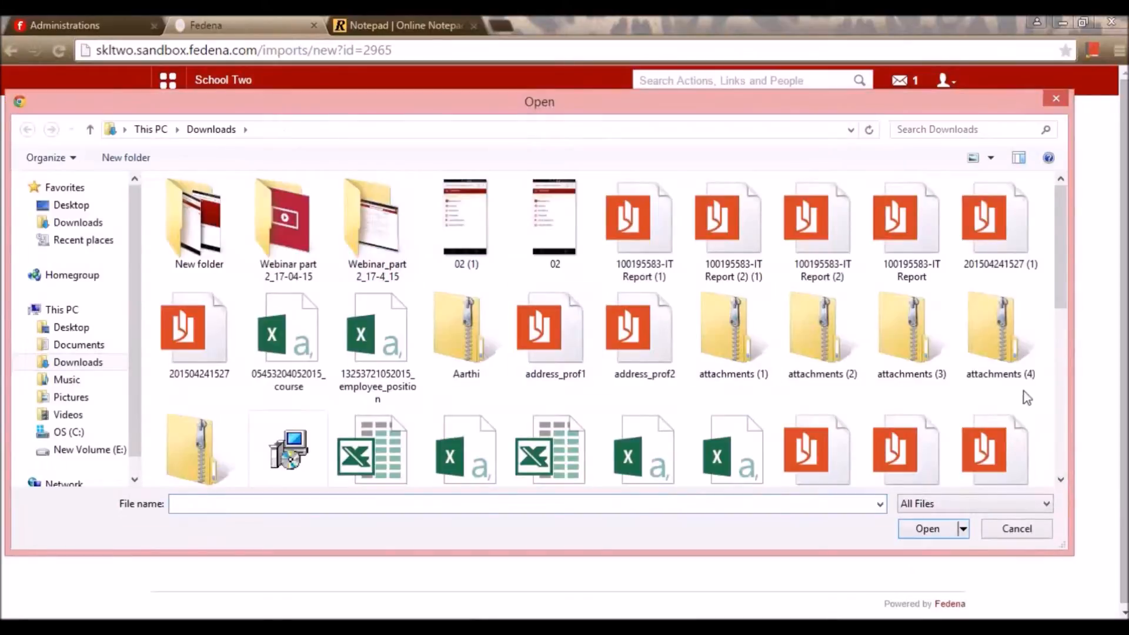
left_click_drag(1061, 274, 1073, 467)
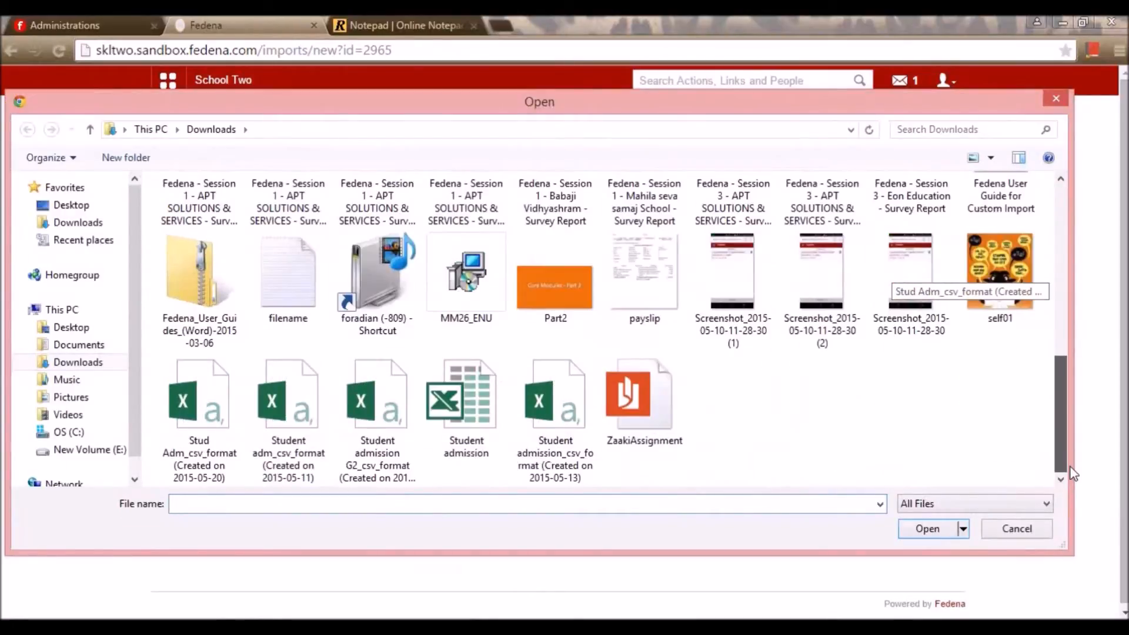
left_click(400, 450)
left_click(928, 529)
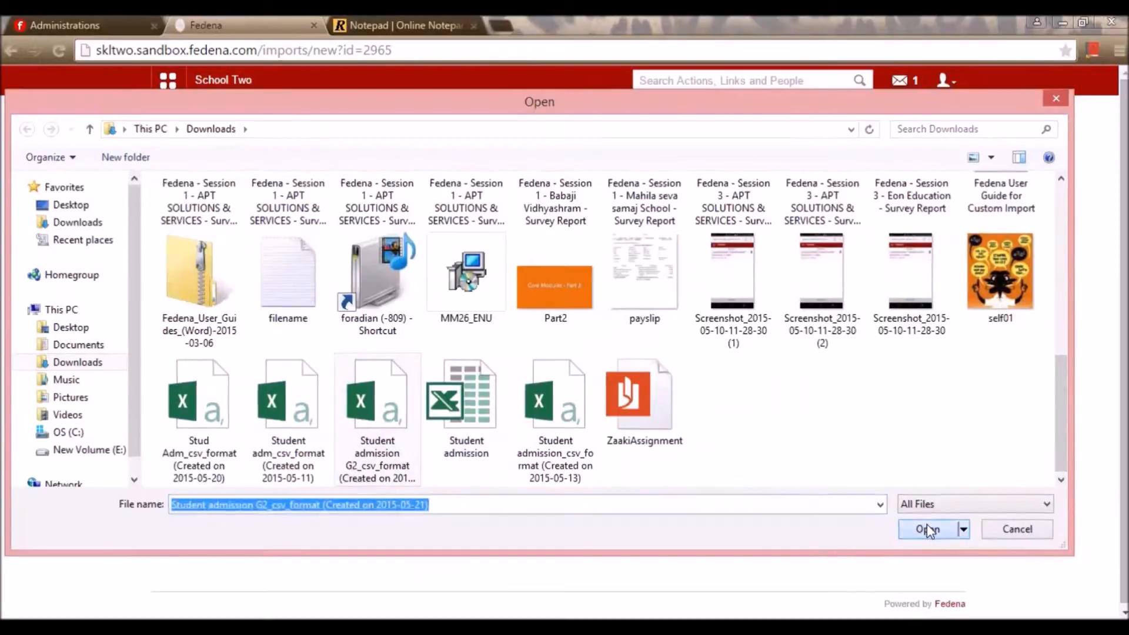
left_click(359, 288)
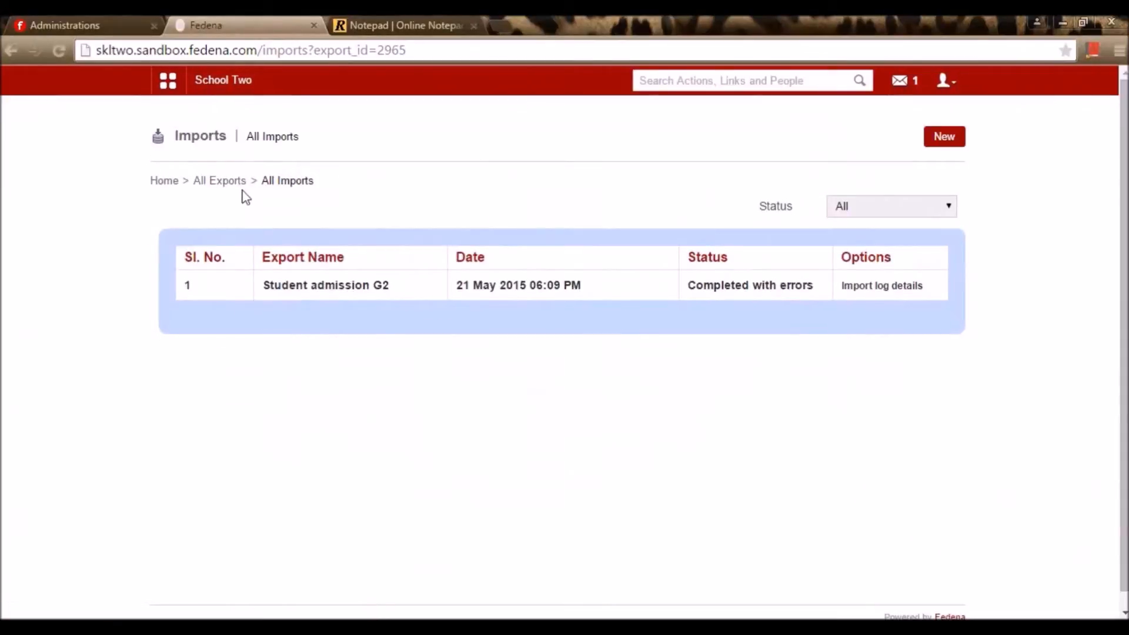
Open the EMP Details import log, then return to All Exports
left_click(234, 183)
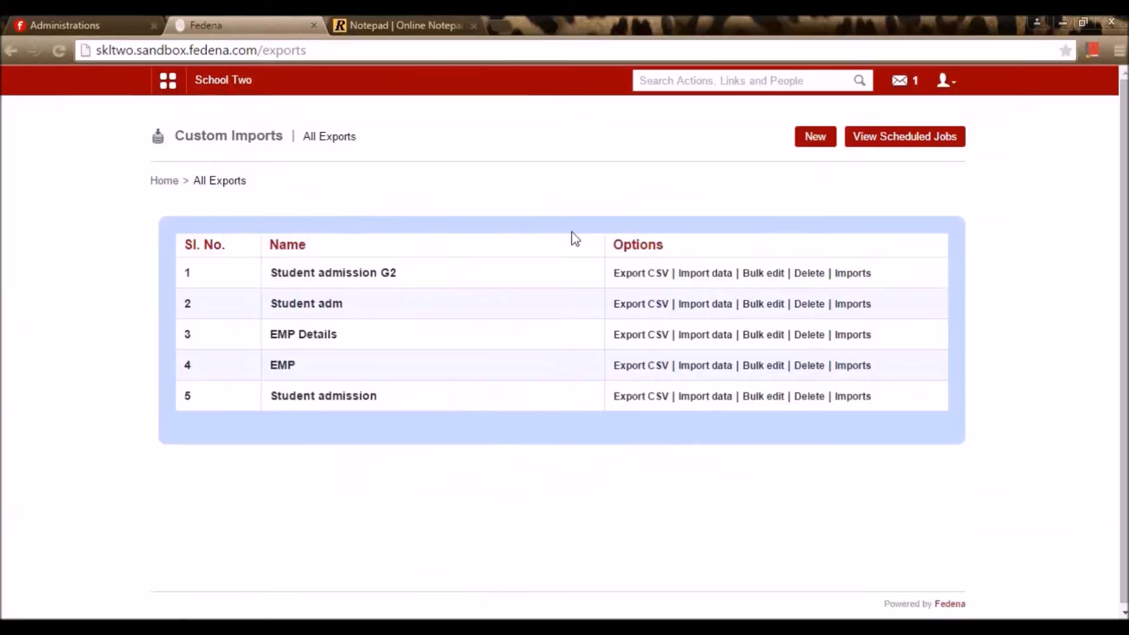
left_click(854, 337)
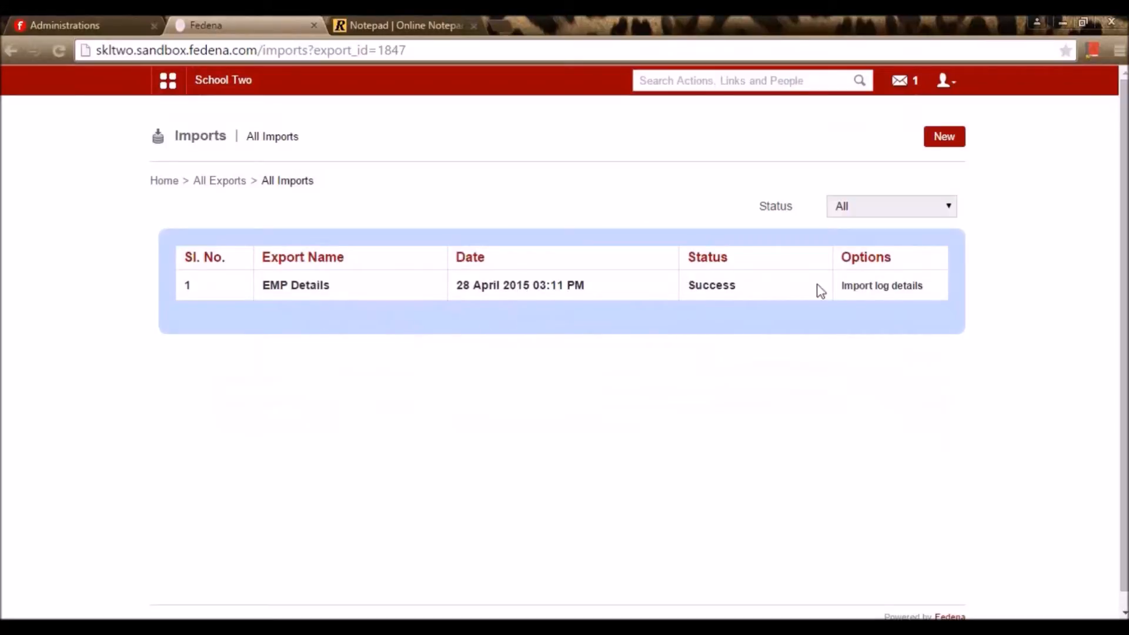
left_click(887, 291)
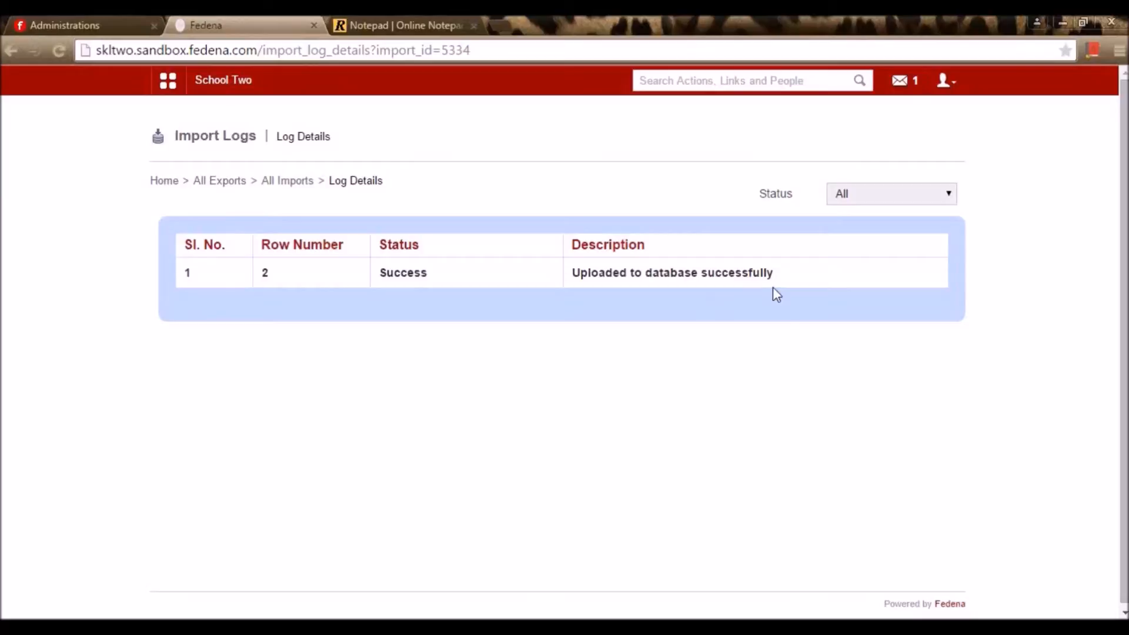
key("alt+Left")
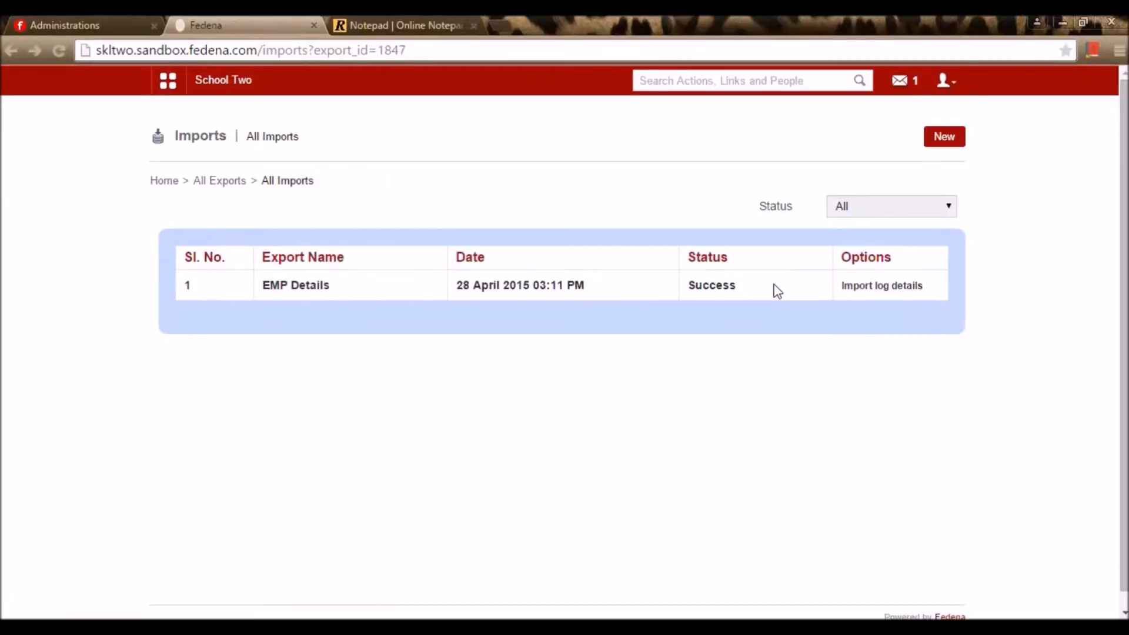
key("alt+Left")
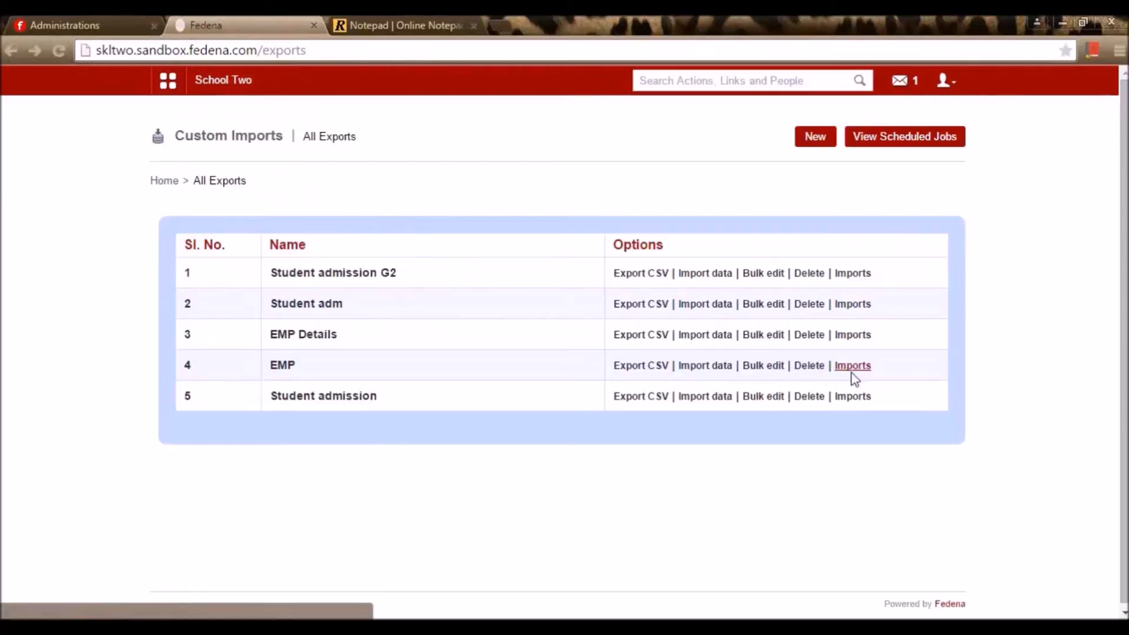
Review the third and first EMP import logs, then return to All Exports
left_click(853, 373)
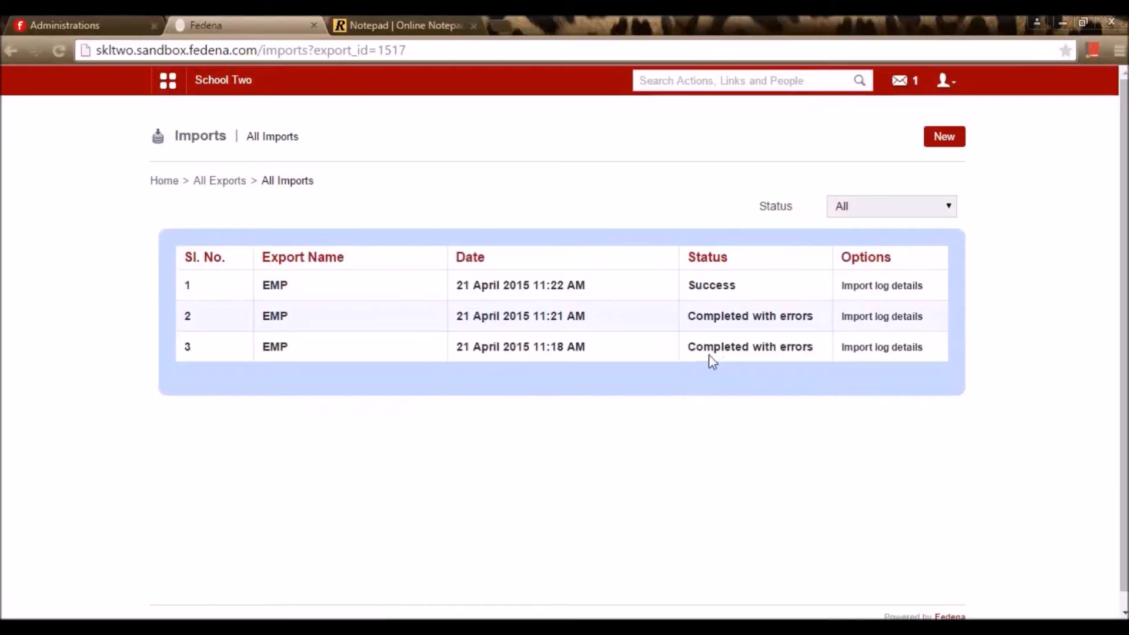
left_click(875, 348)
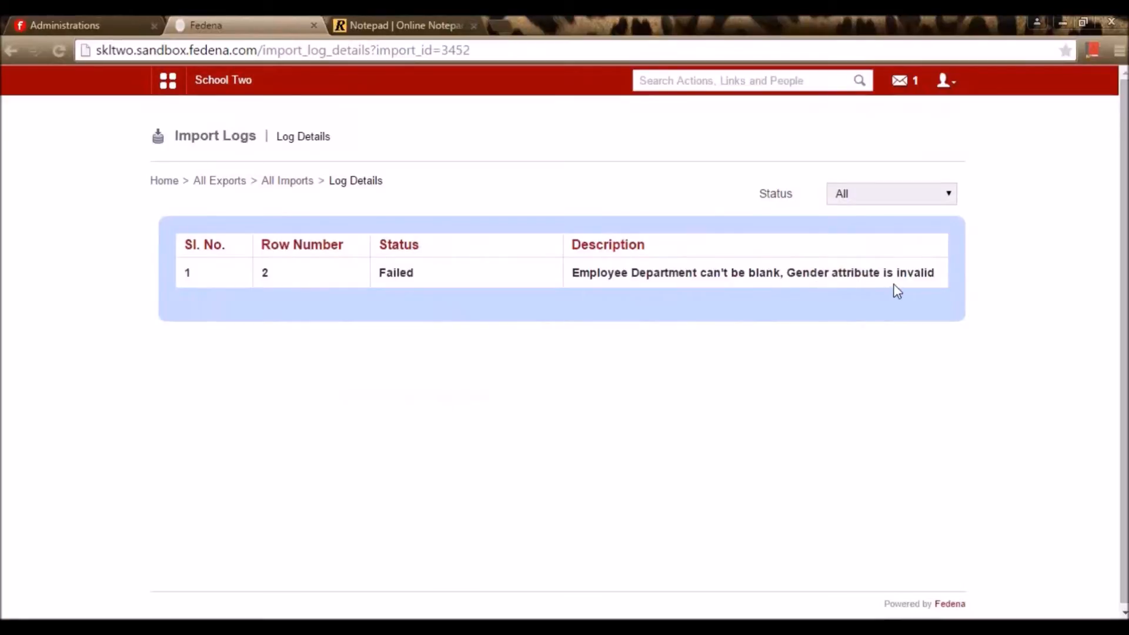
key("alt+Left")
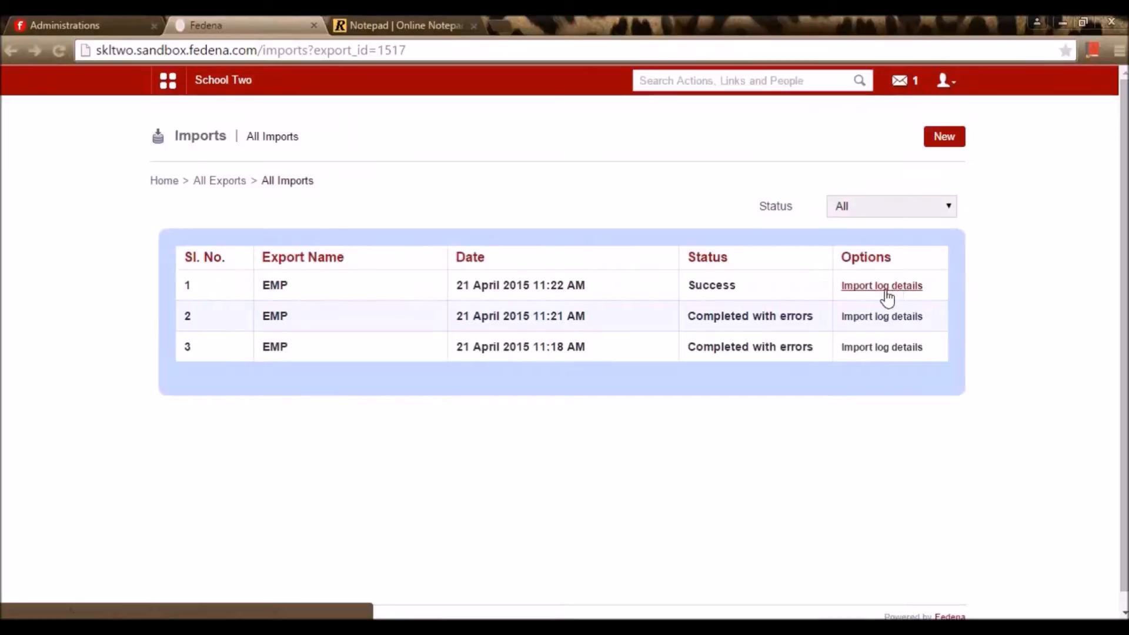
left_click(891, 288)
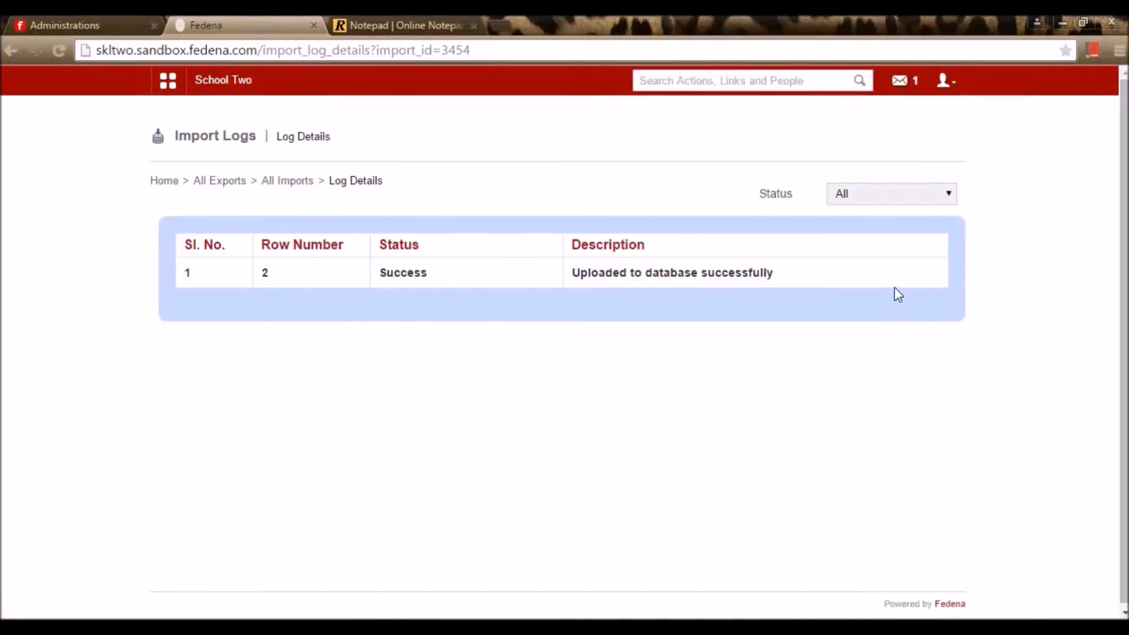
key("alt+Left")
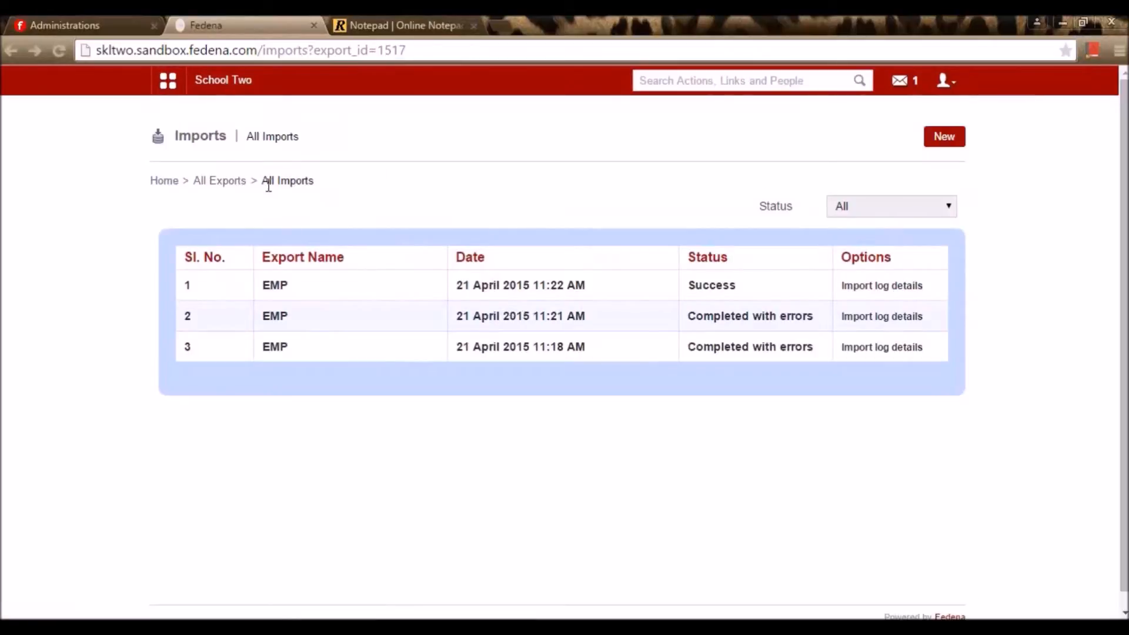
left_click(241, 182)
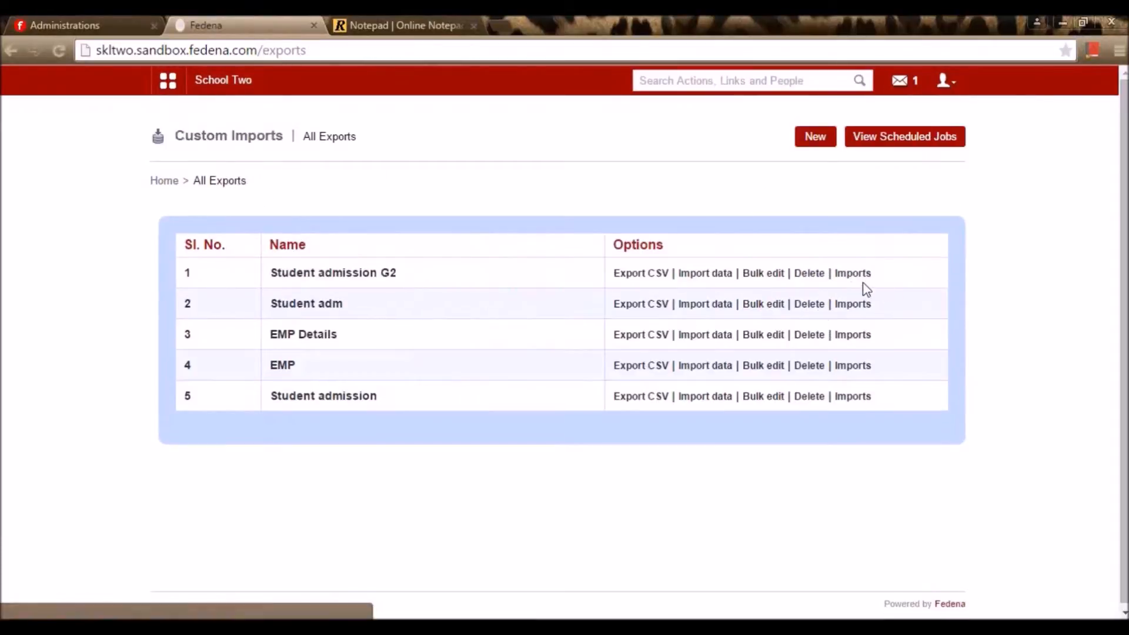
Open the Student admission G2 import log showing row 2's duplicate admission number and username errors
left_click(856, 277)
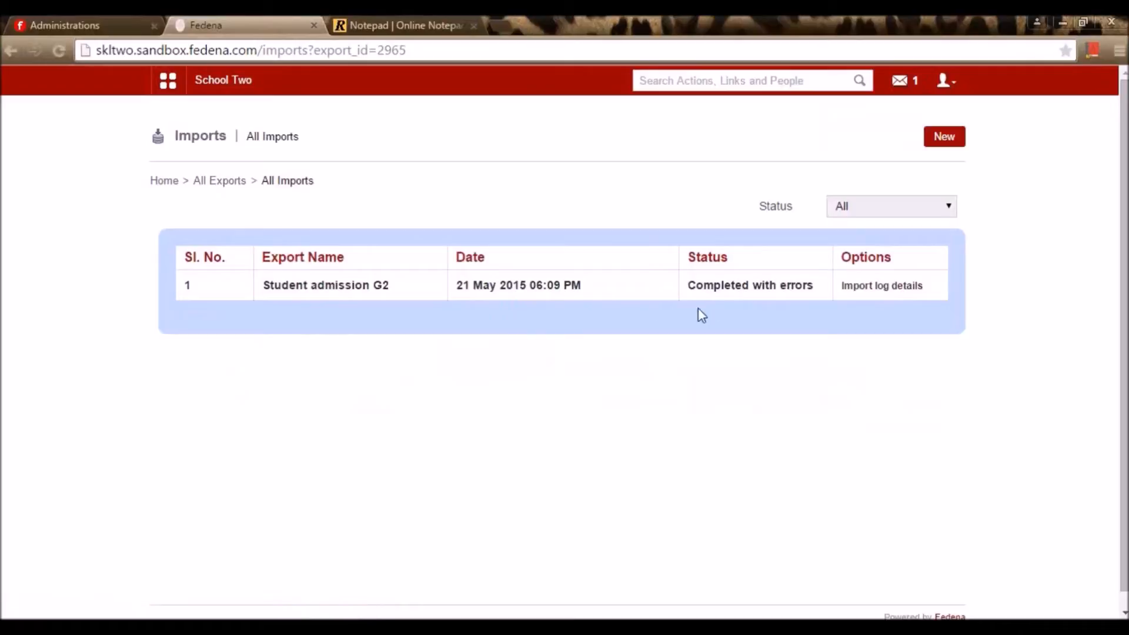
left_click(885, 287)
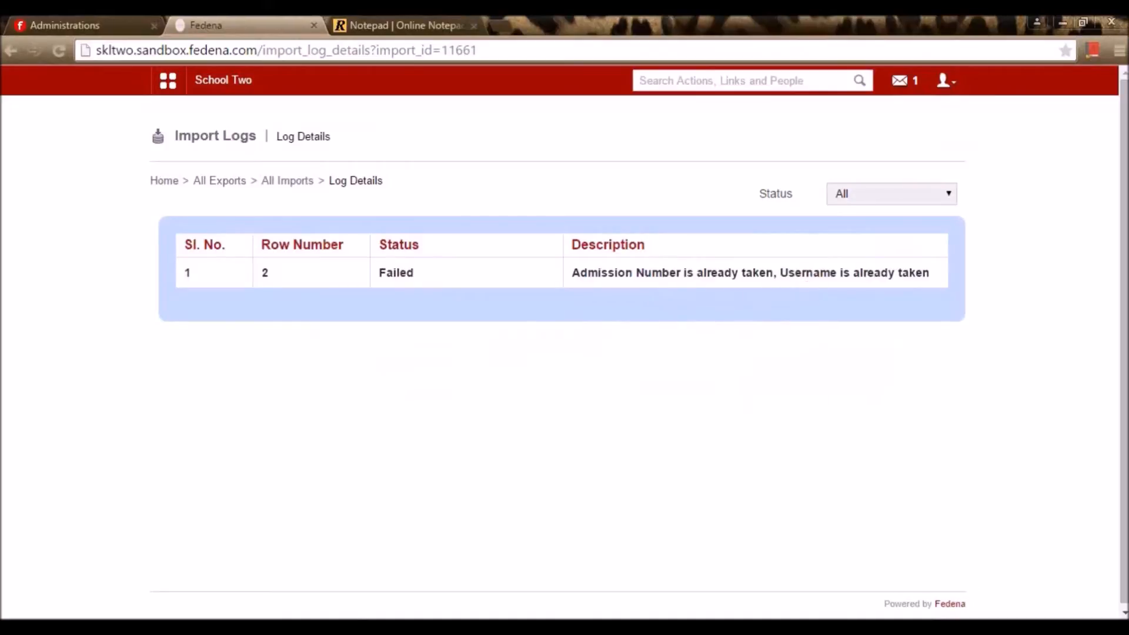
Replace the last digits of the admission number in A2 and save, keeping CSV format
mouse_move(358, 614)
left_click(380, 590)
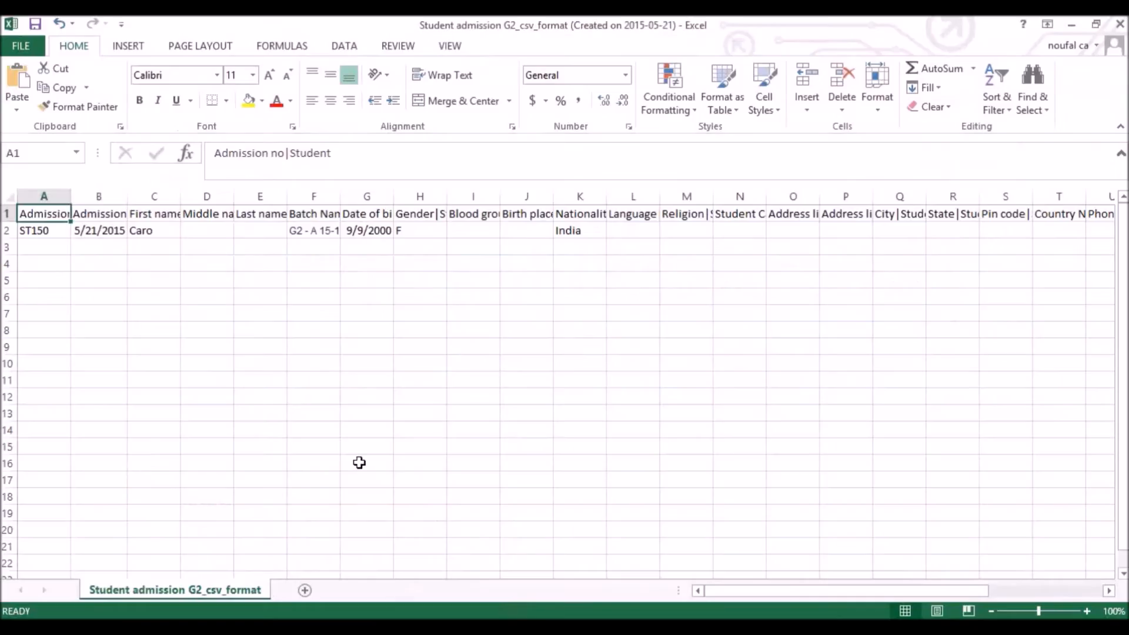
double_click(58, 233)
key("BackSpace")
key("BackSpace")
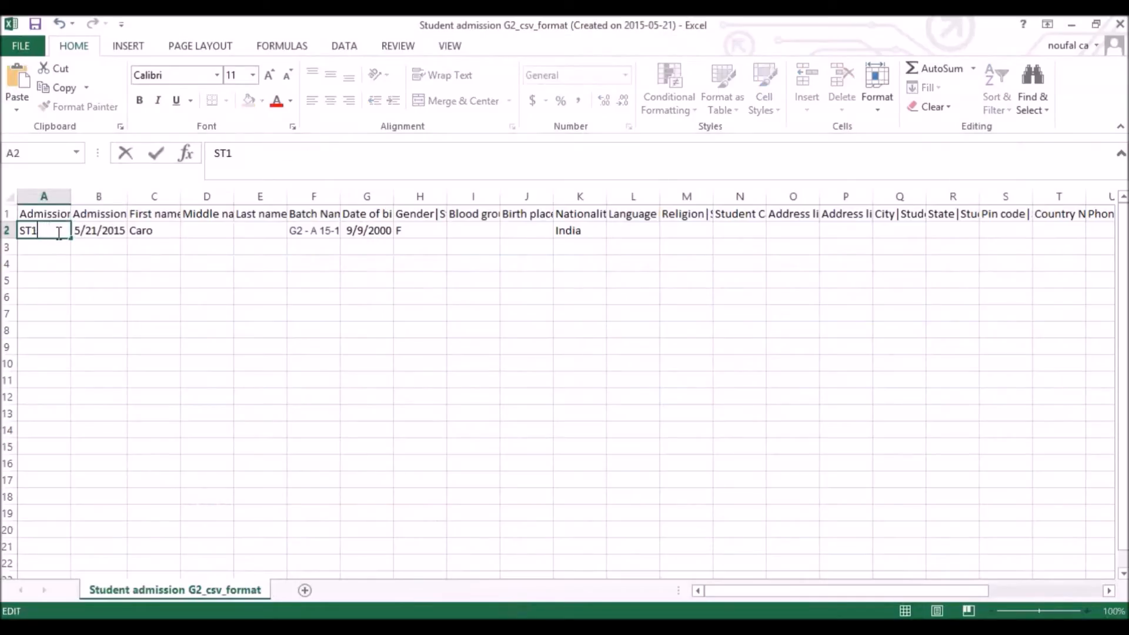
type("75")
left_click(61, 263)
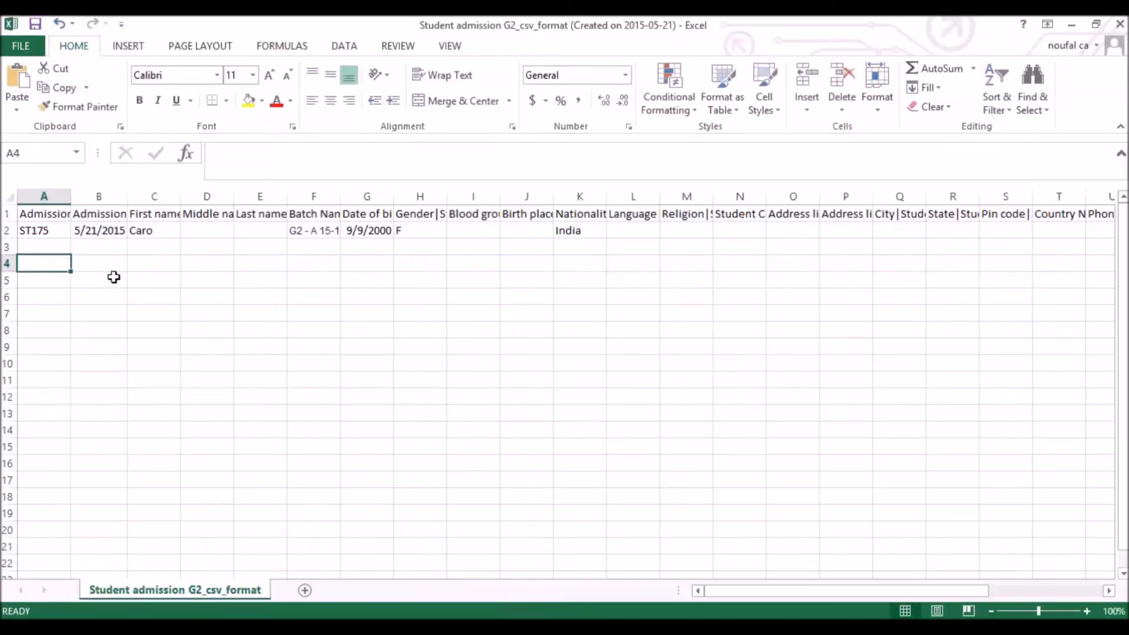
key("ctrl+s")
left_click(500, 373)
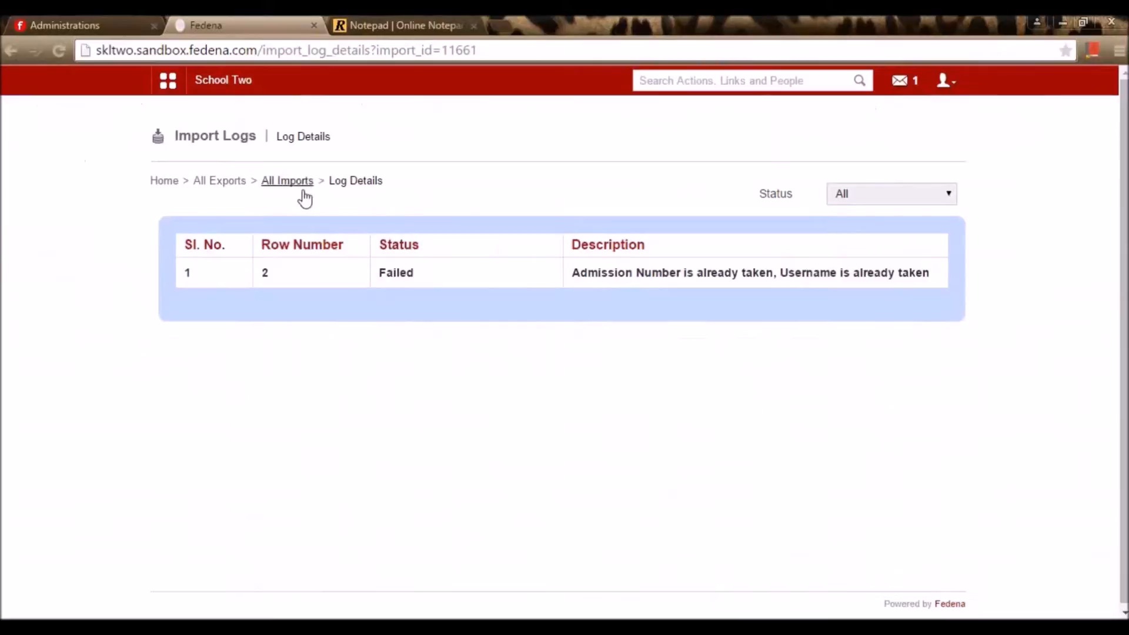
Re-upload the edited Student admission G2 CSV as a new import
left_click(225, 182)
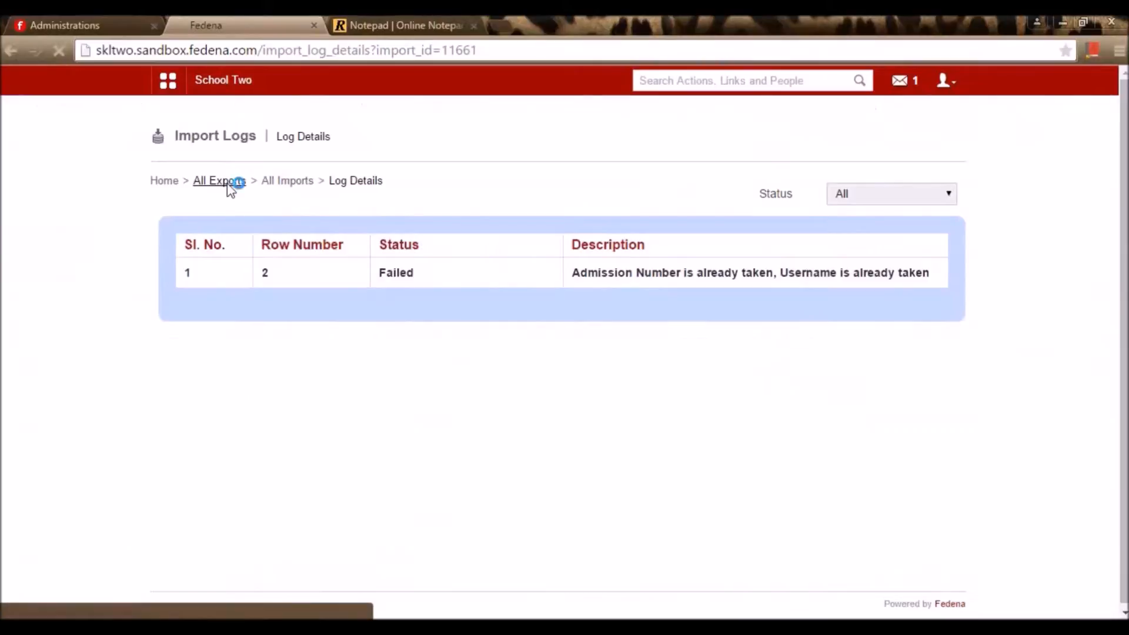
left_click(707, 274)
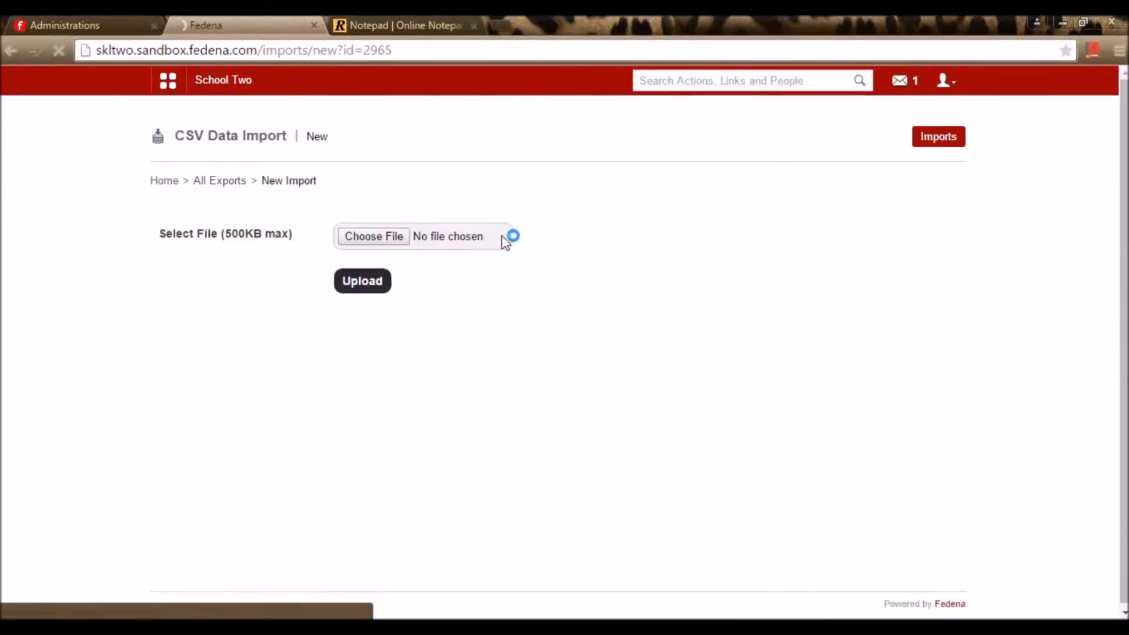
left_click(376, 236)
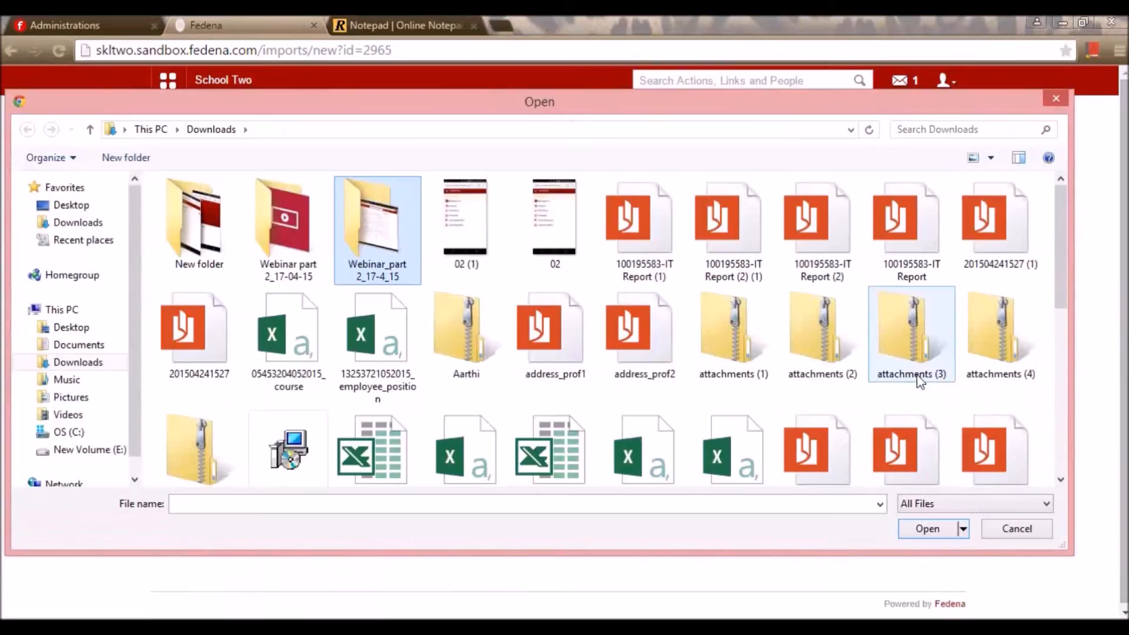
scroll(1000, 294, "down", 1)
scroll(1054, 316, "down", 3)
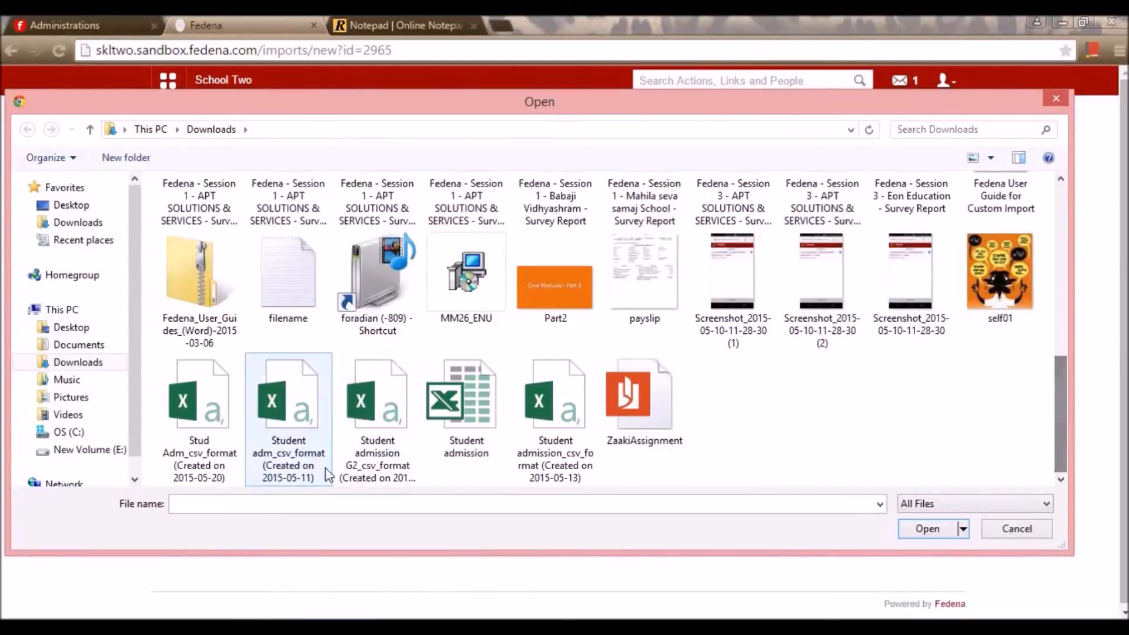
left_click(398, 462)
left_click(930, 529)
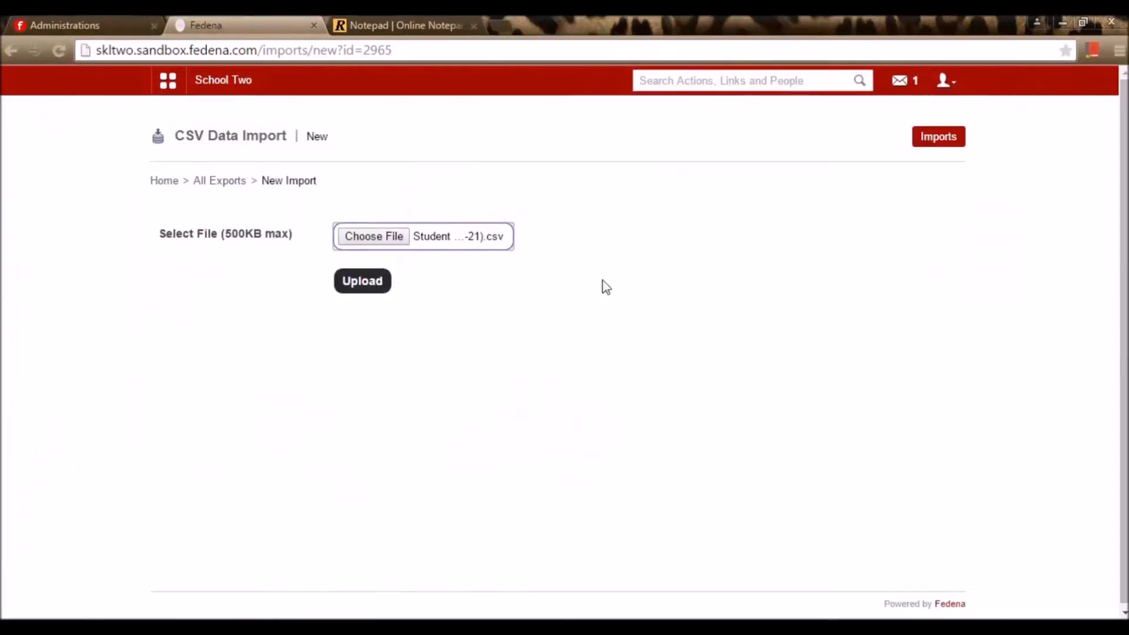
left_click(365, 295)
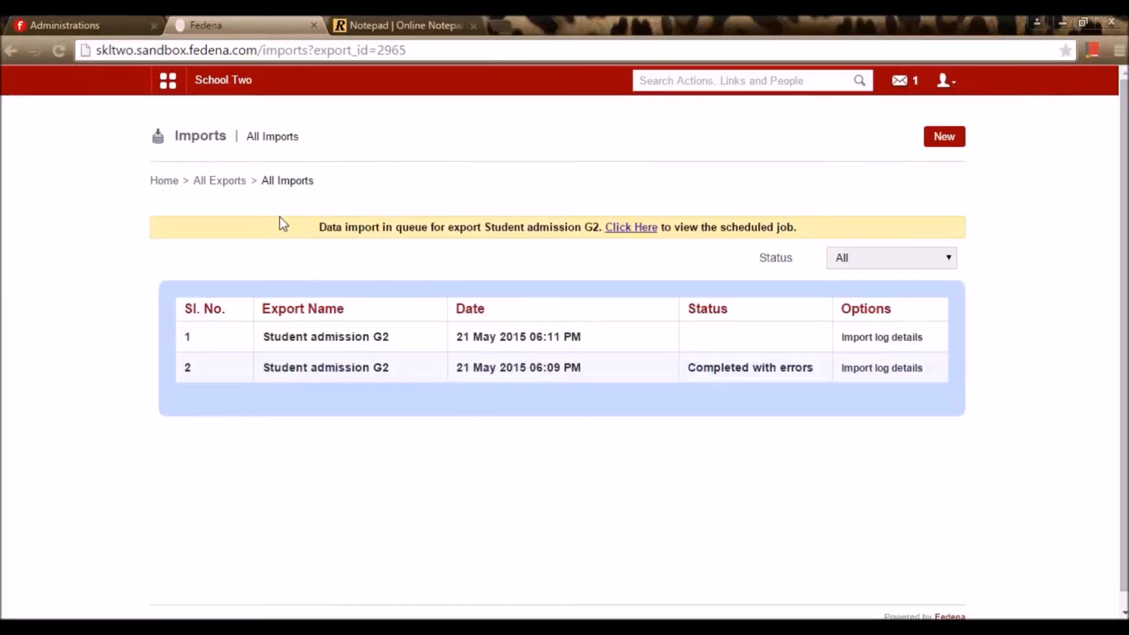
Open the latest Student admission G2 import log, confirming row 2 uploaded successfully
left_click(231, 184)
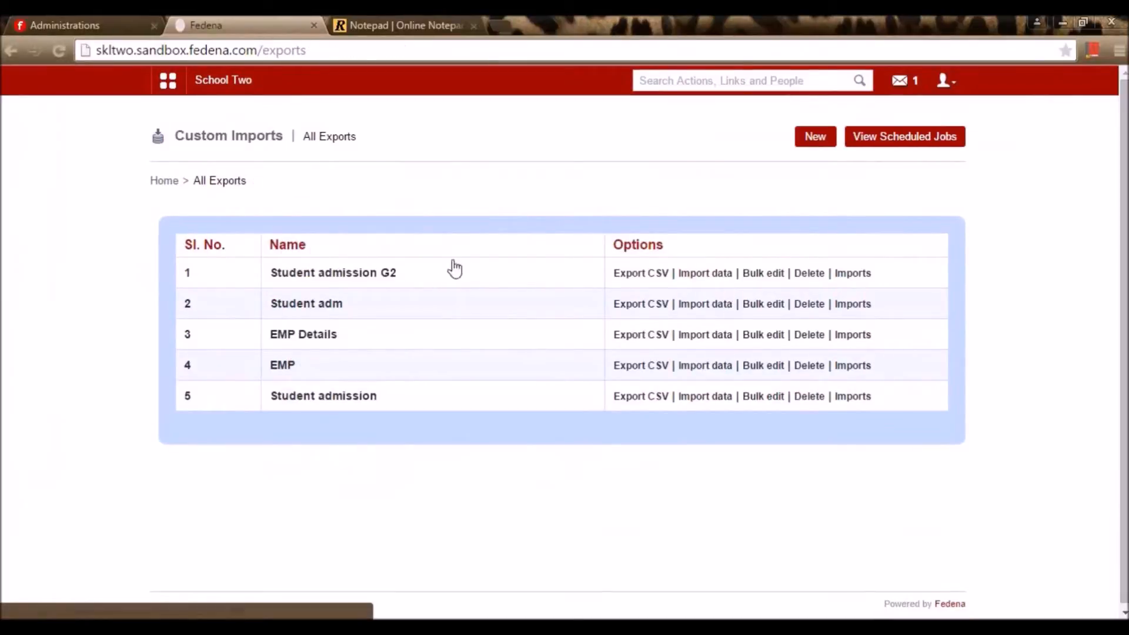
left_click(855, 277)
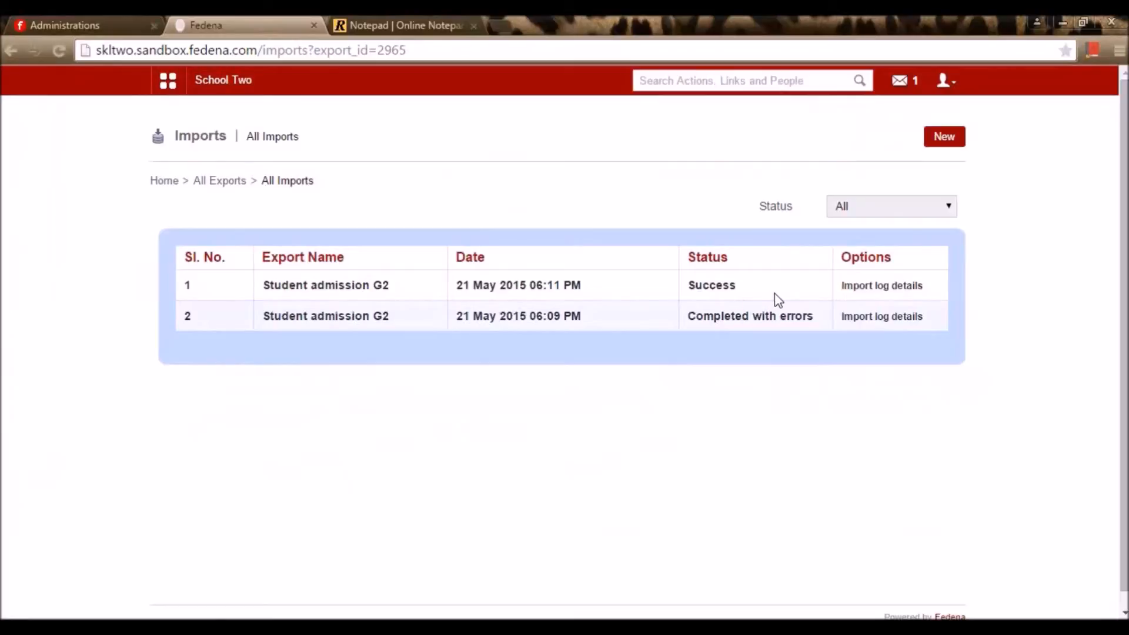
left_click(860, 288)
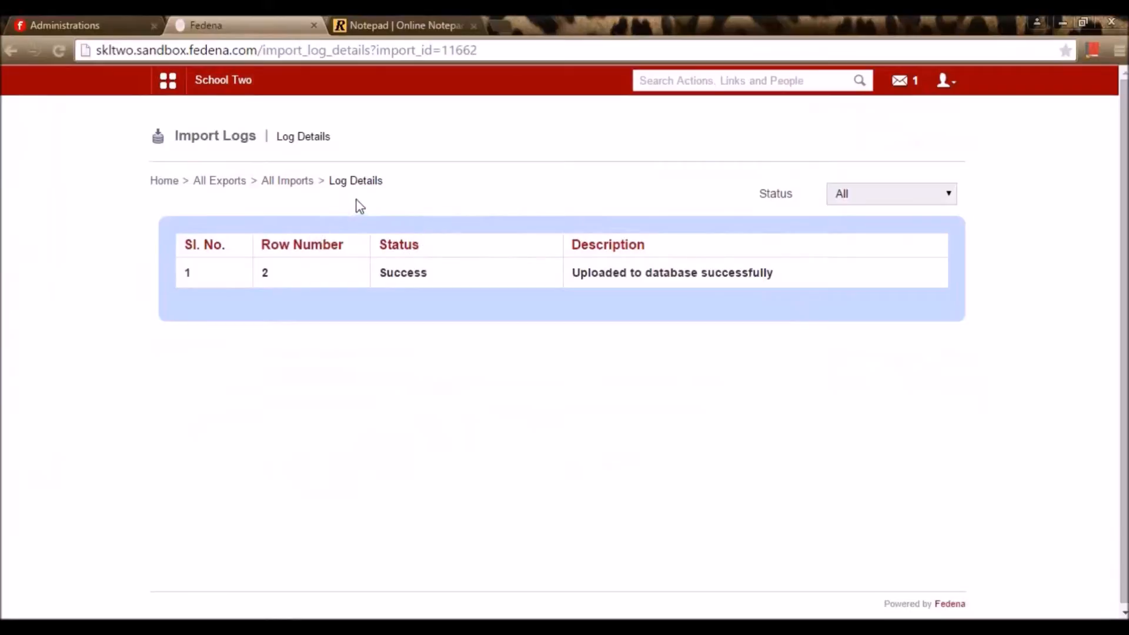
left_click(674, 78)
Search students by the new admission number and open the imported student's profile
type("ST17")
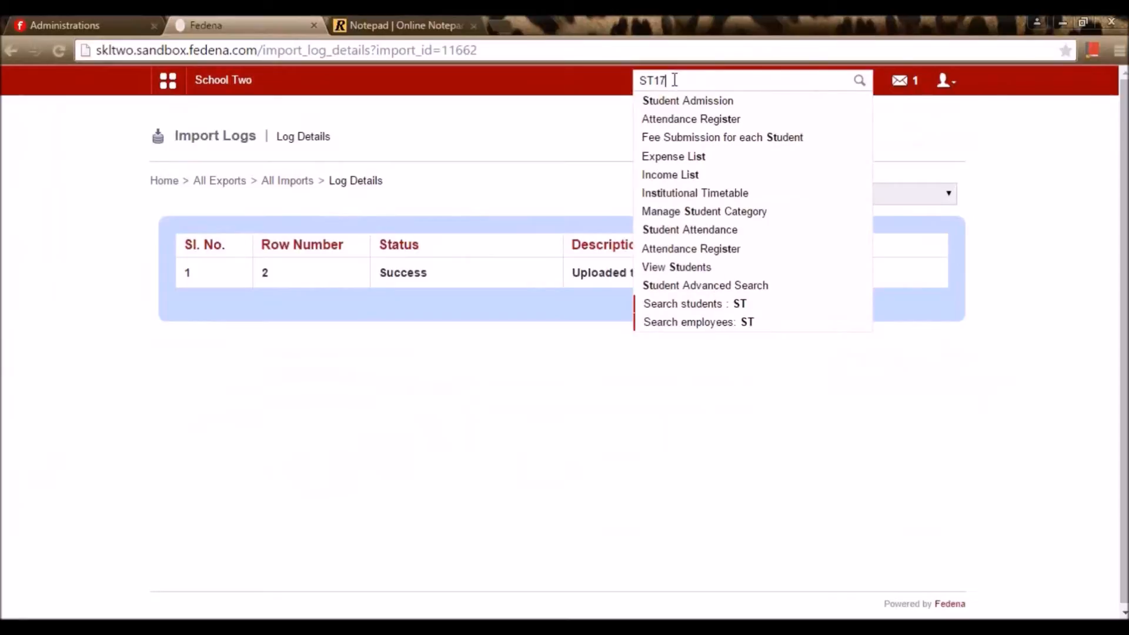
type("5")
left_click(689, 100)
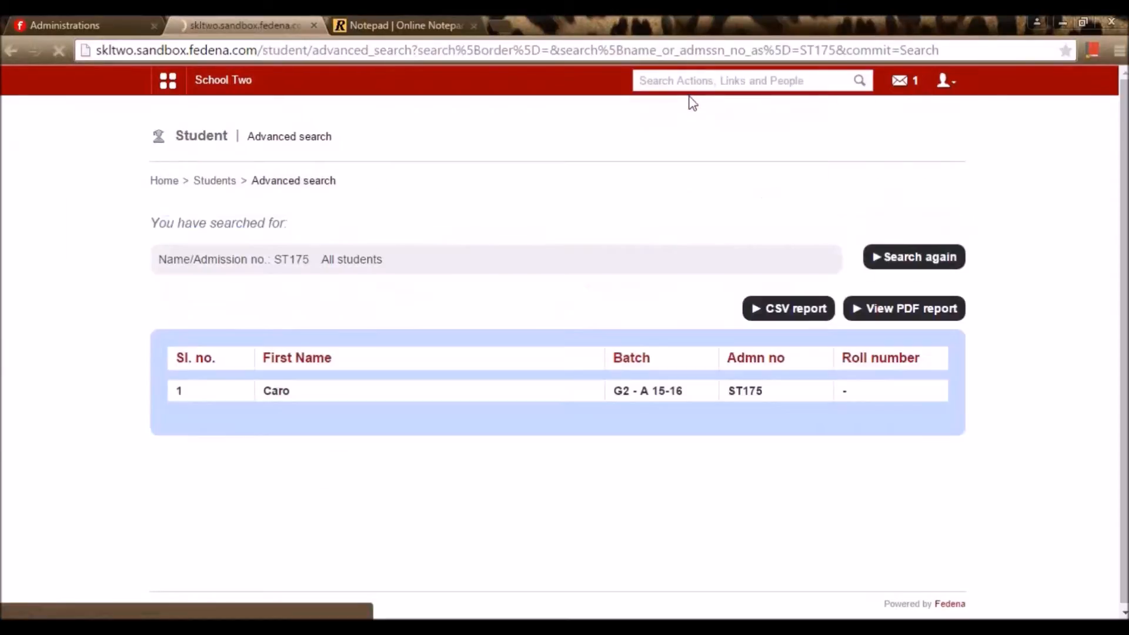
left_click(287, 395)
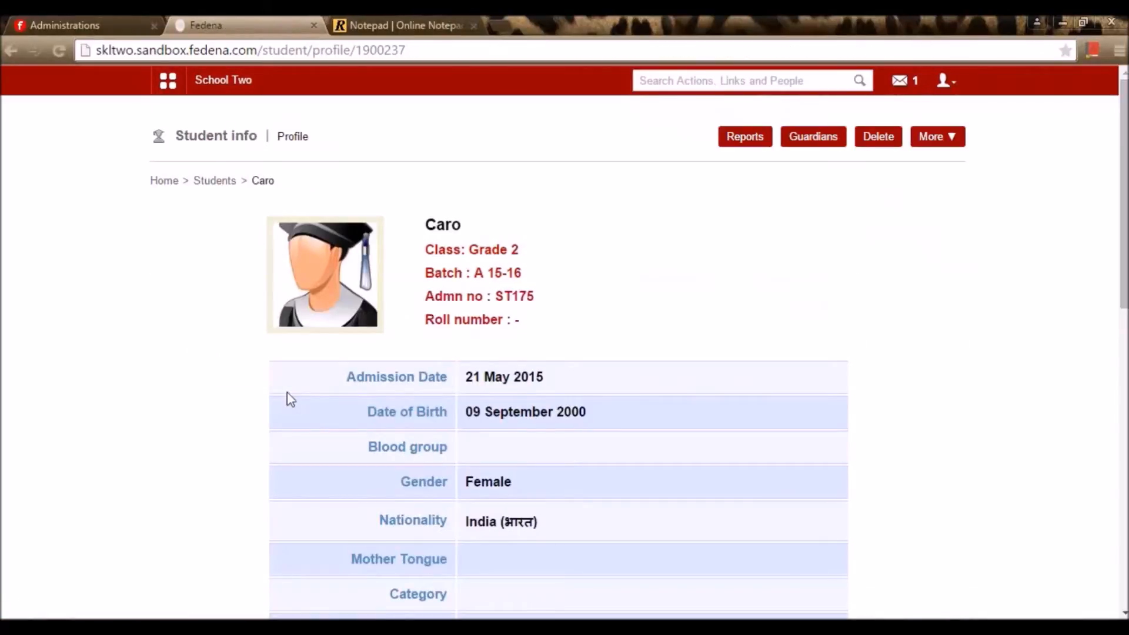
scroll(491, 343, "down", 12)
scroll(647, 364, "up", 7)
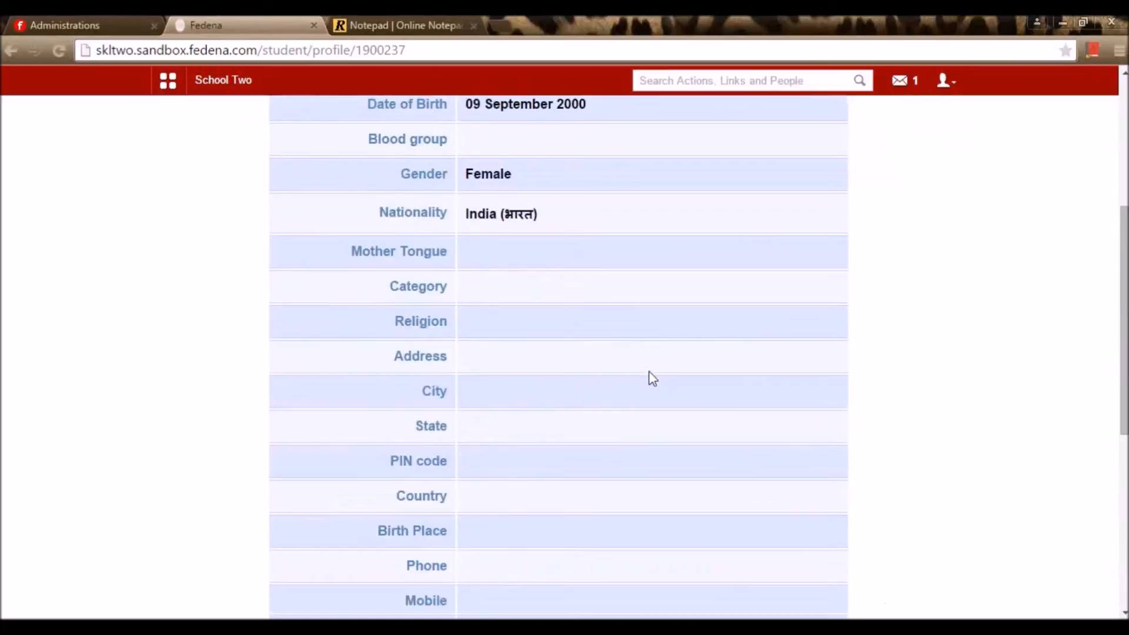
scroll(650, 387, "up", 5)
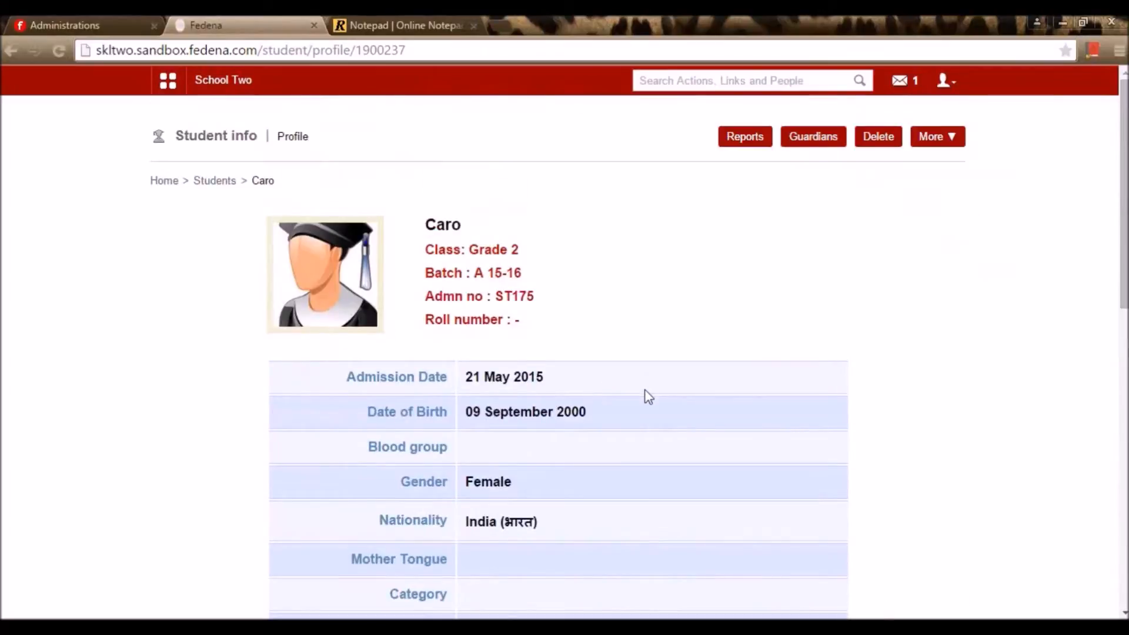
scroll(647, 395, "down", 10)
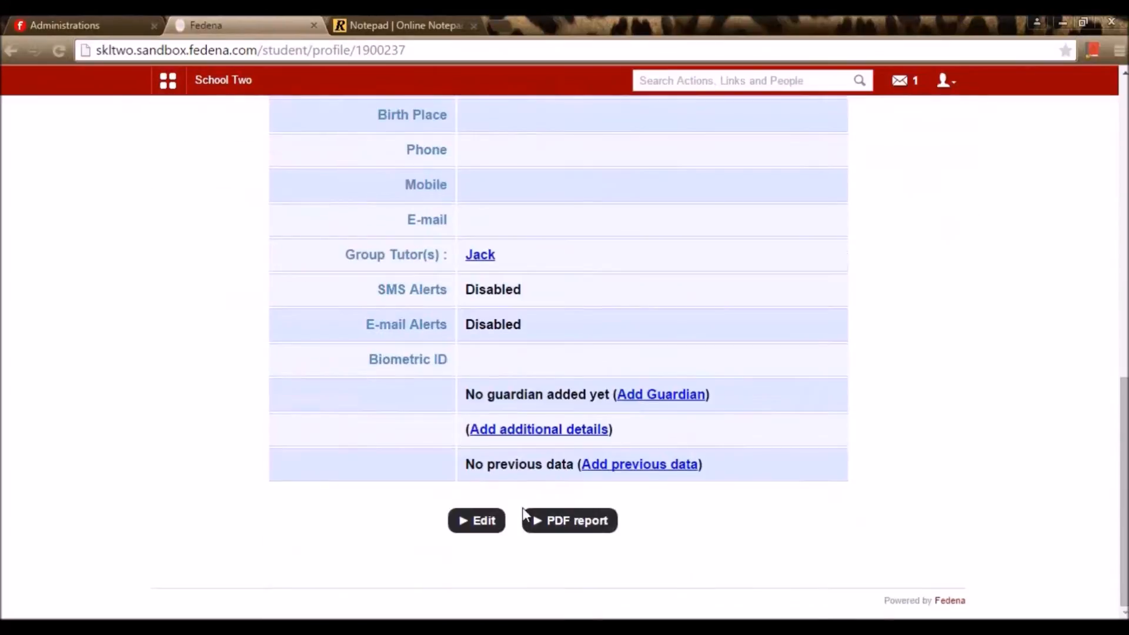
scroll(497, 541, "up", 10)
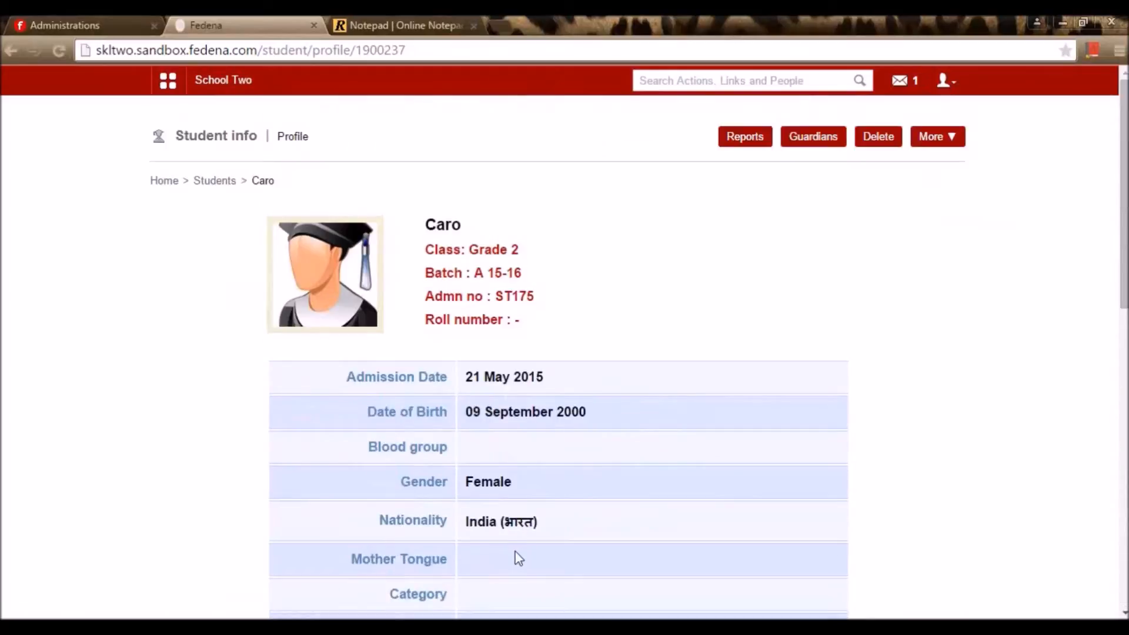
Check the notepad topics and the school's enabled plugins in the administration site
left_click(232, 88)
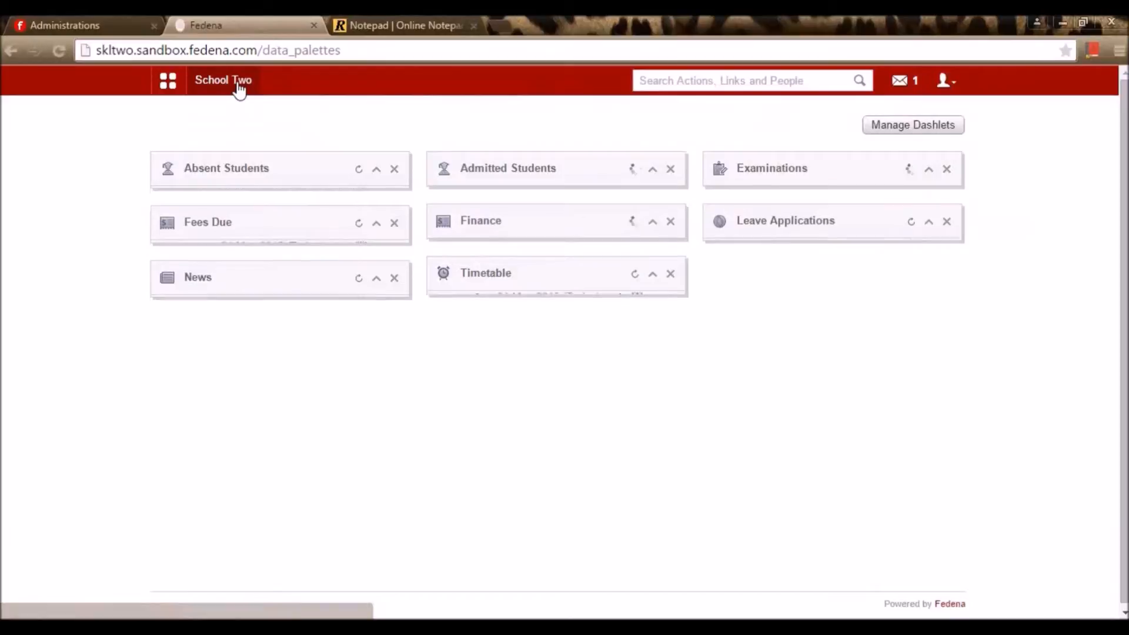
left_click(420, 17)
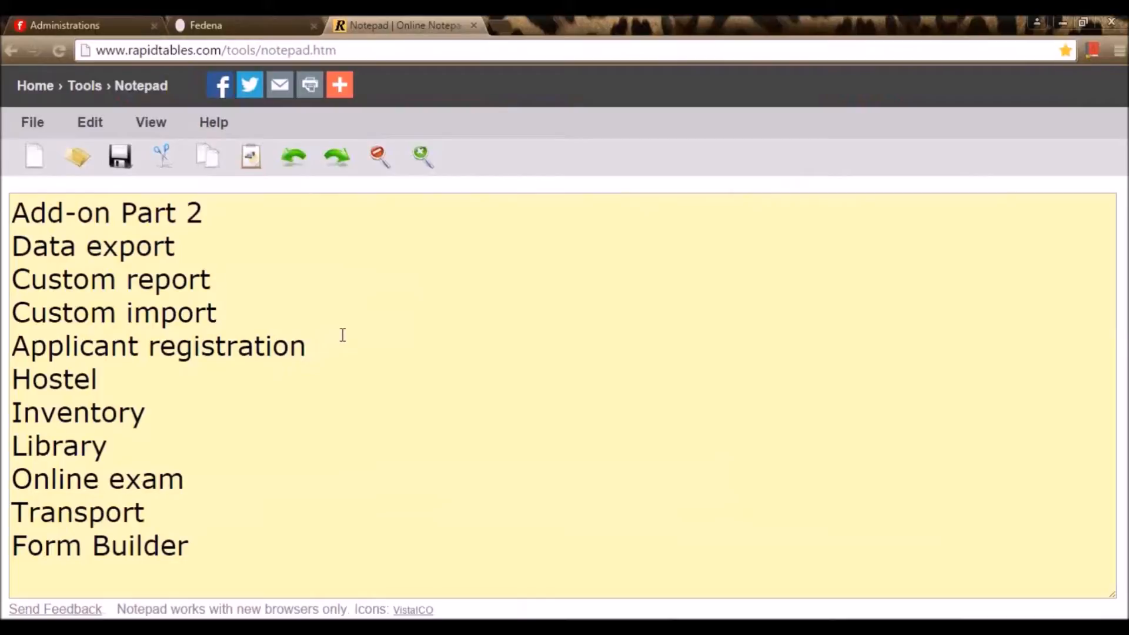
left_click(257, 20)
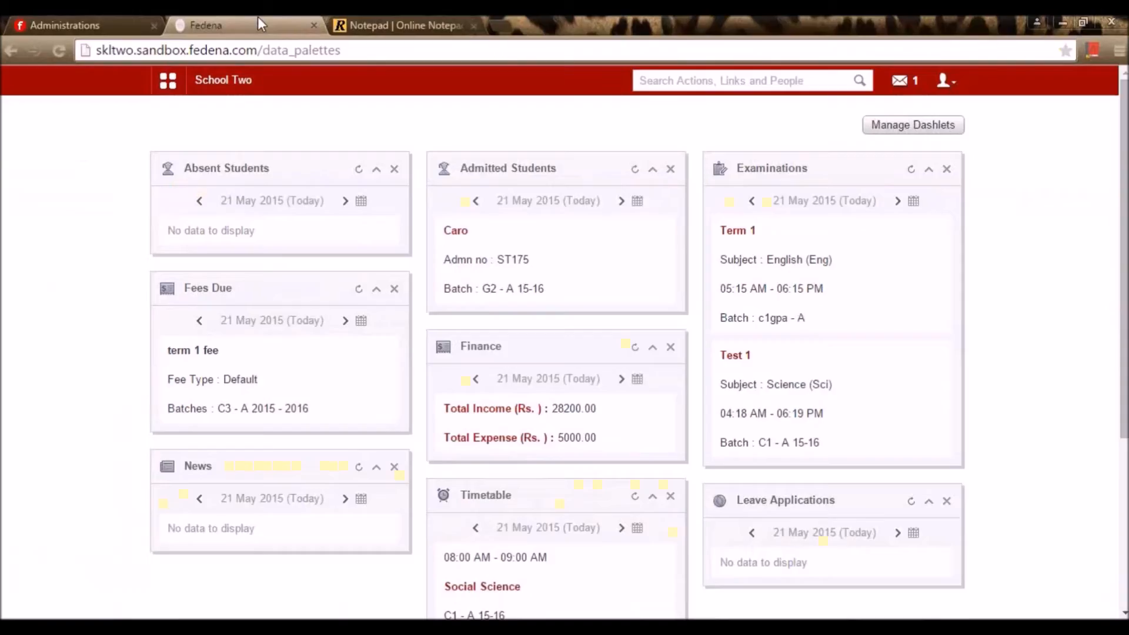
left_click(94, 20)
left_click(209, 388)
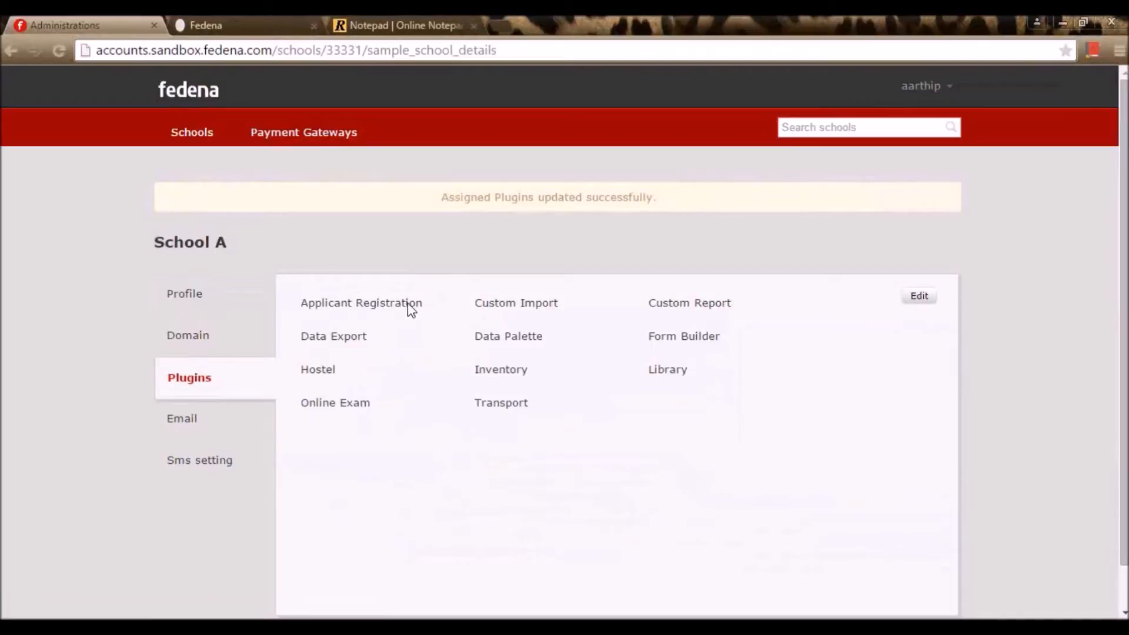
left_click(236, 21)
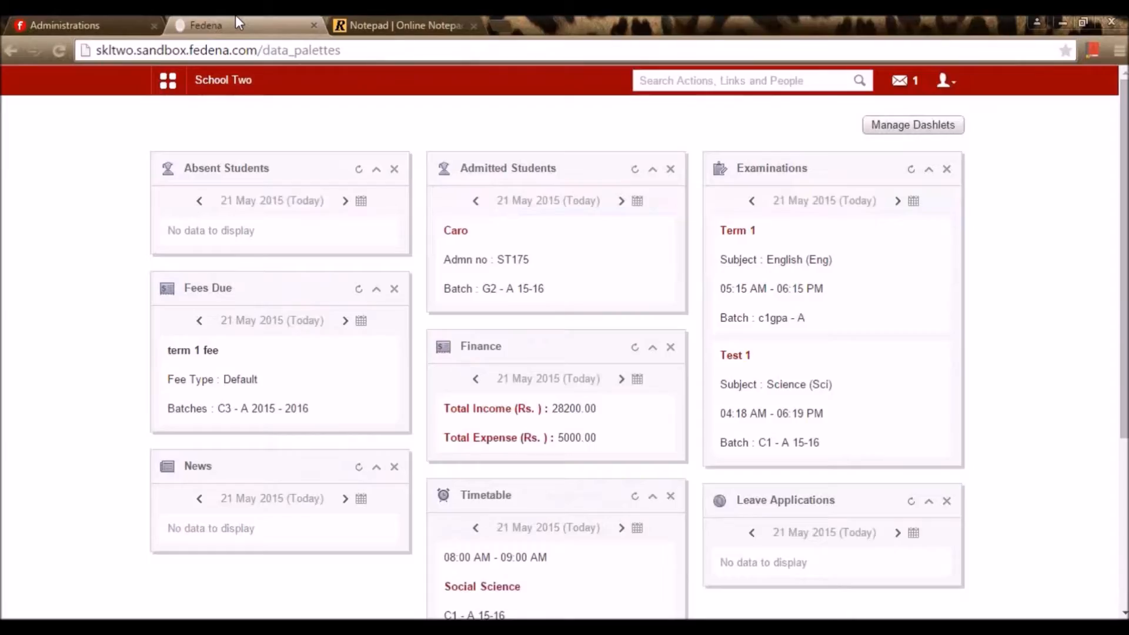
Open Academics > Applicant Registration from the School Two menu
left_click(173, 87)
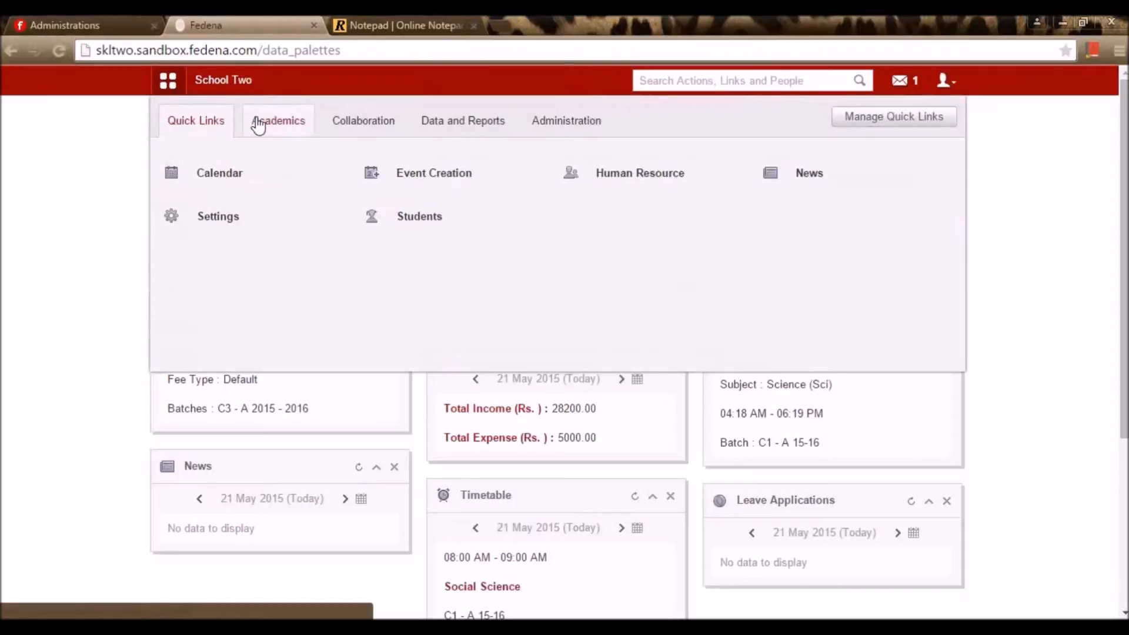
left_click(267, 126)
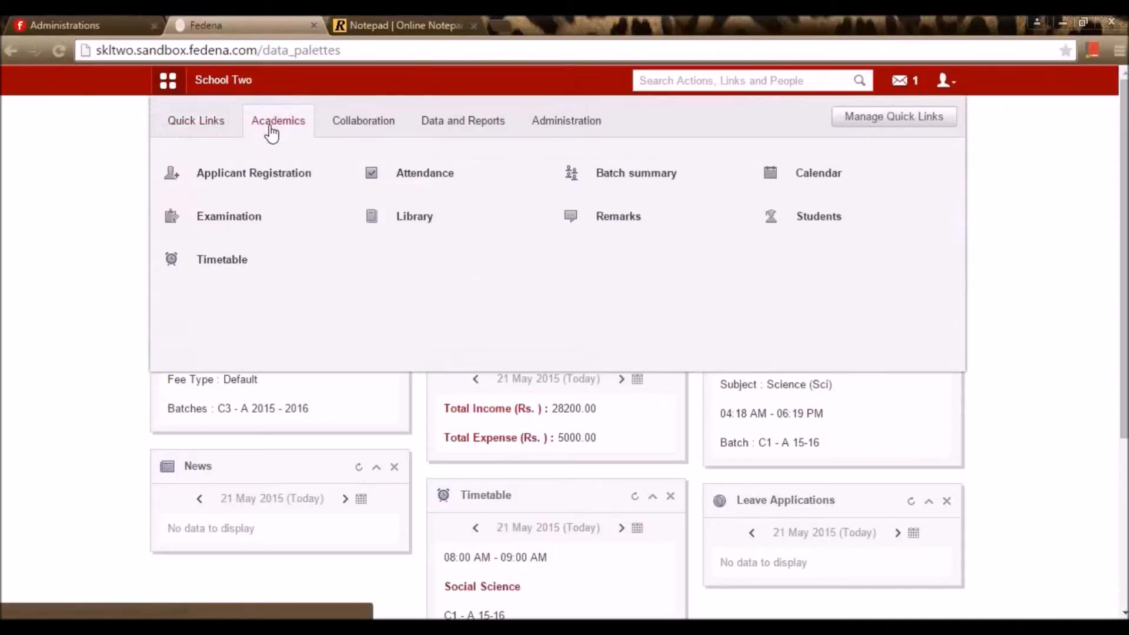
left_click(274, 172)
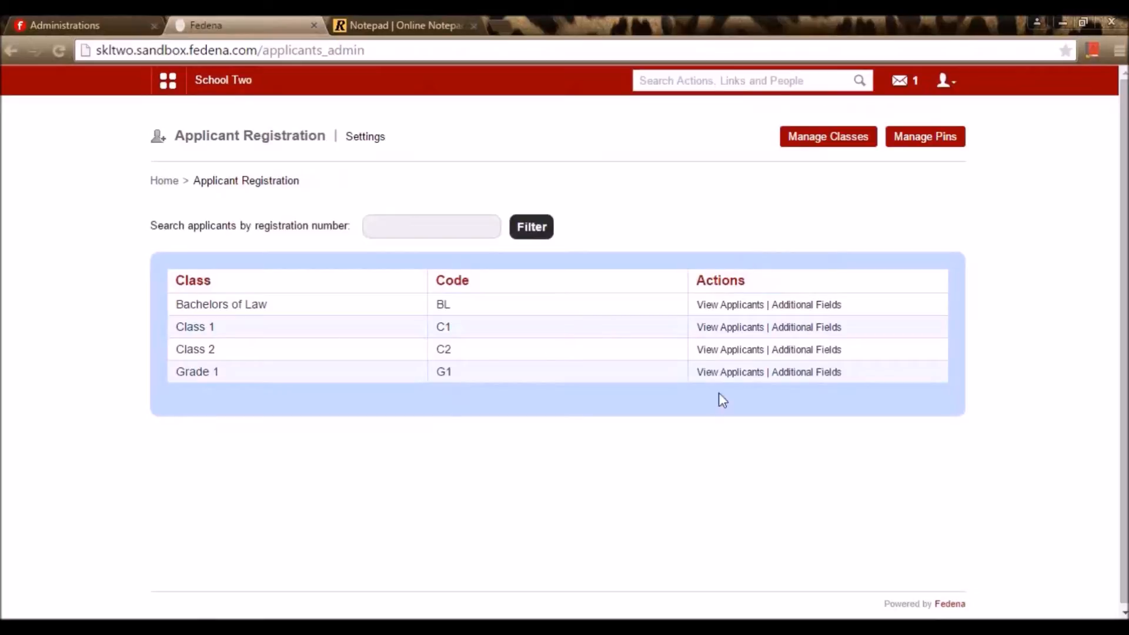
Start a new registration class with Grade 2 selected, ready to enter its minimum score
left_click(837, 143)
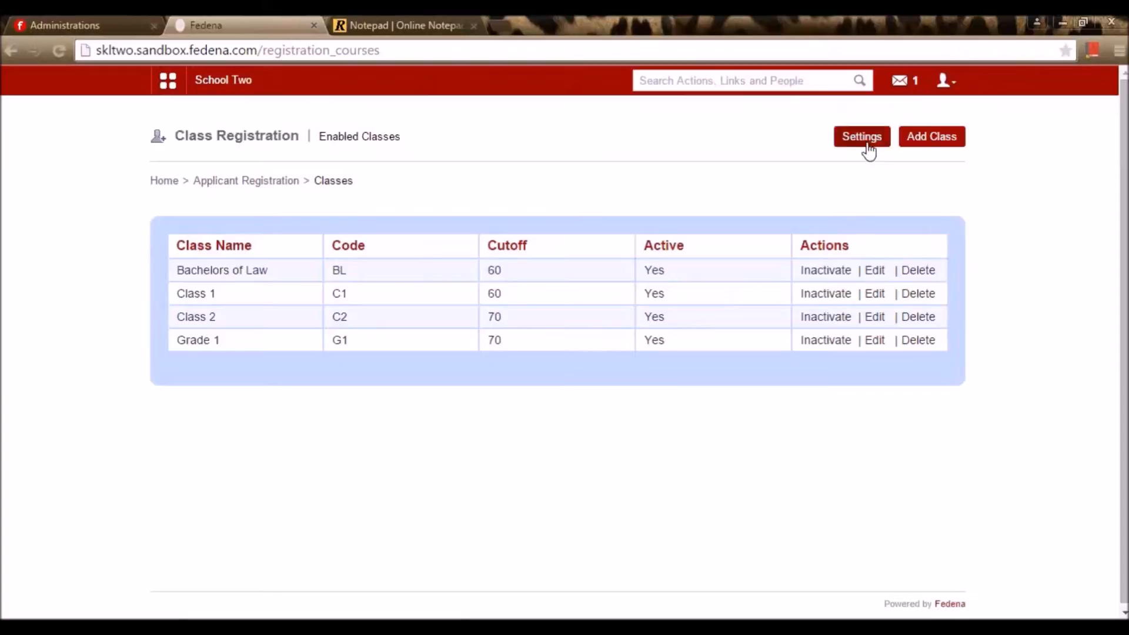
left_click(908, 141)
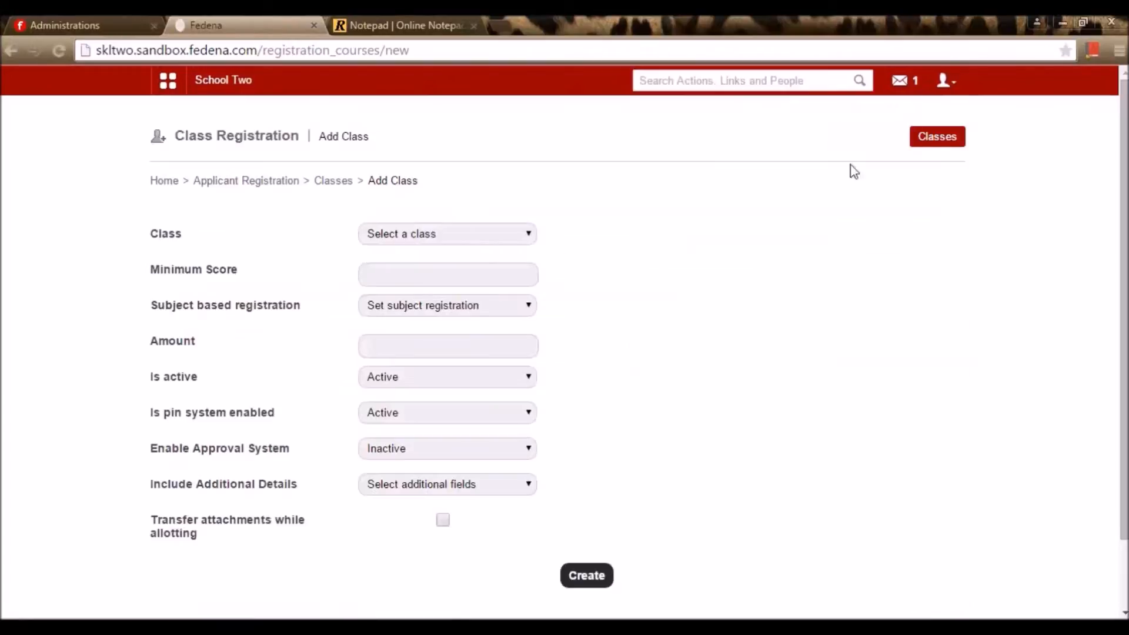
left_click(522, 234)
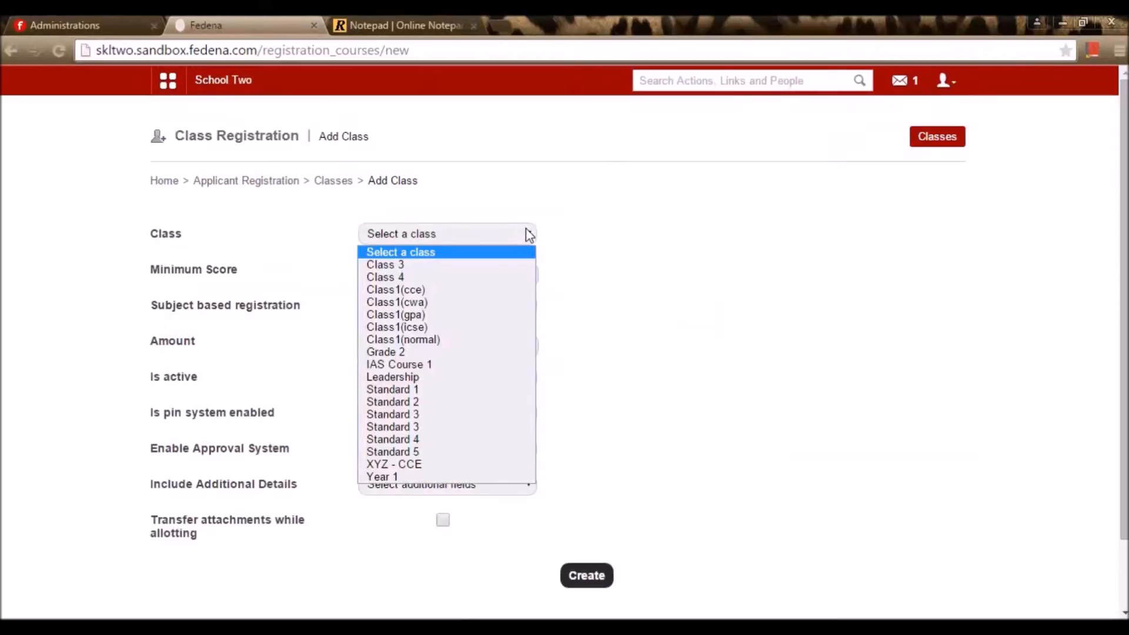
left_click(526, 353)
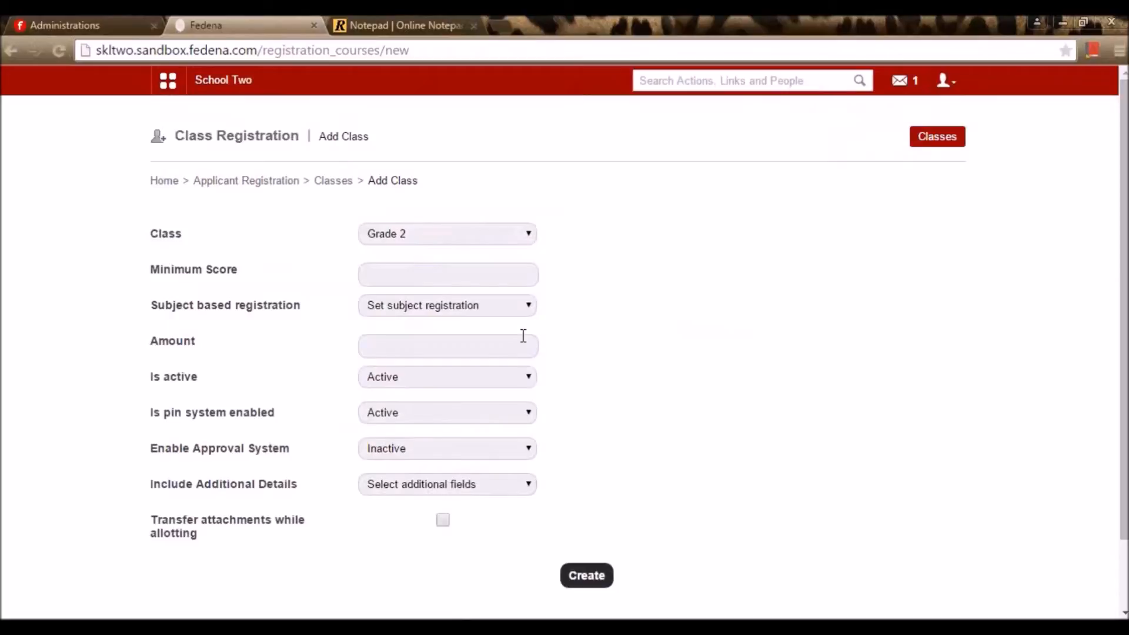
left_click(522, 274)
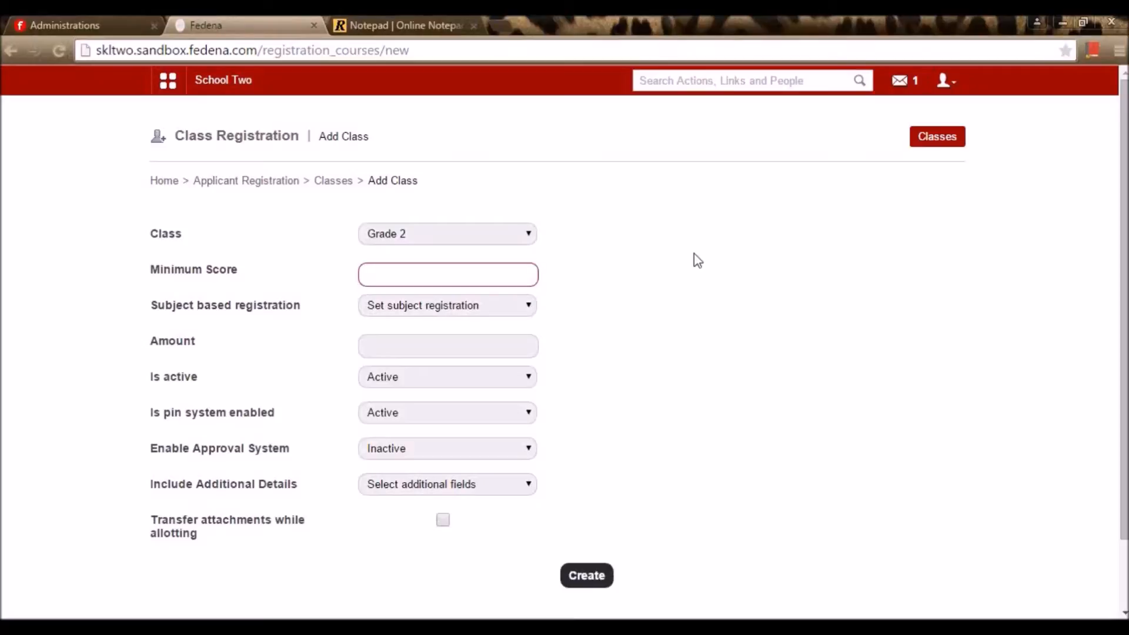
Set Grade 2's minimum score to 70 and make subject-based registration and collection Active
type("70")
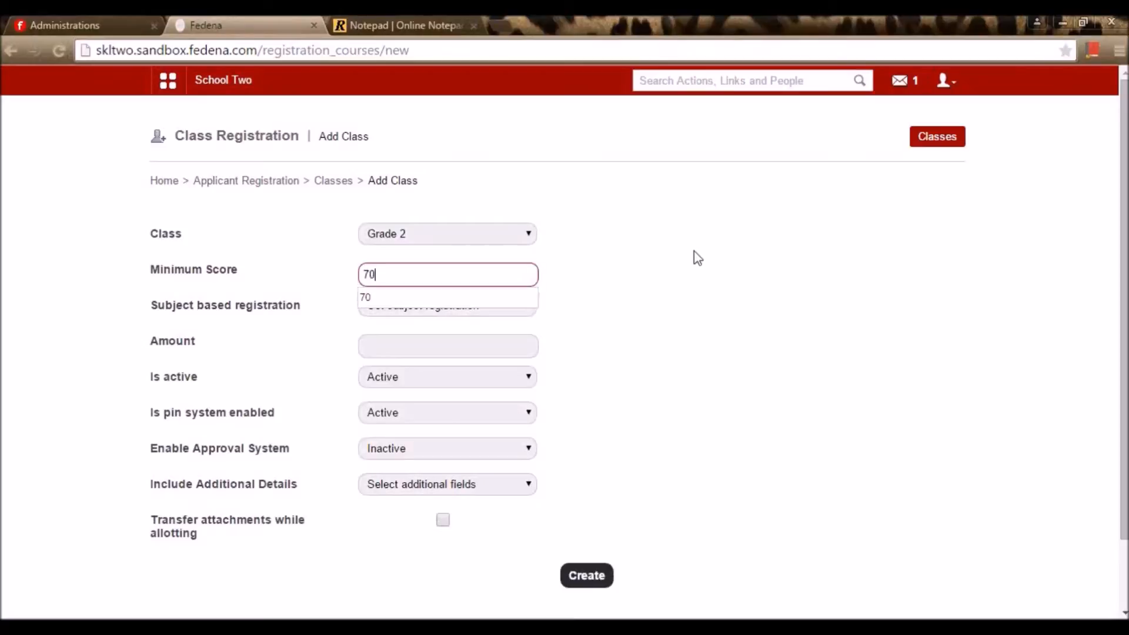
left_click(500, 301)
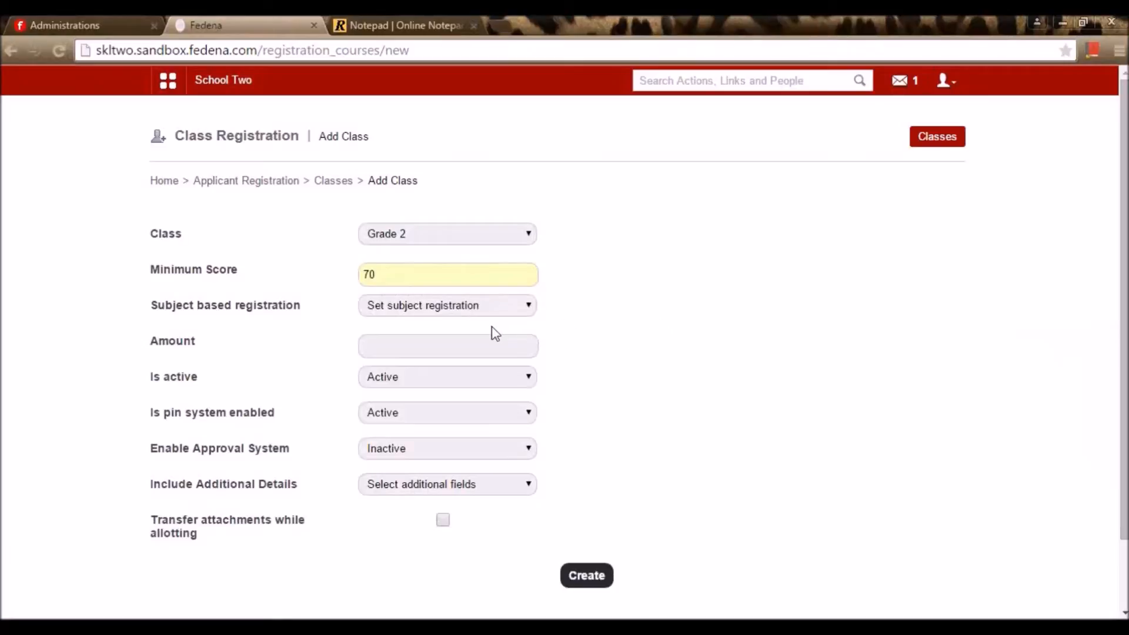
left_click(507, 310)
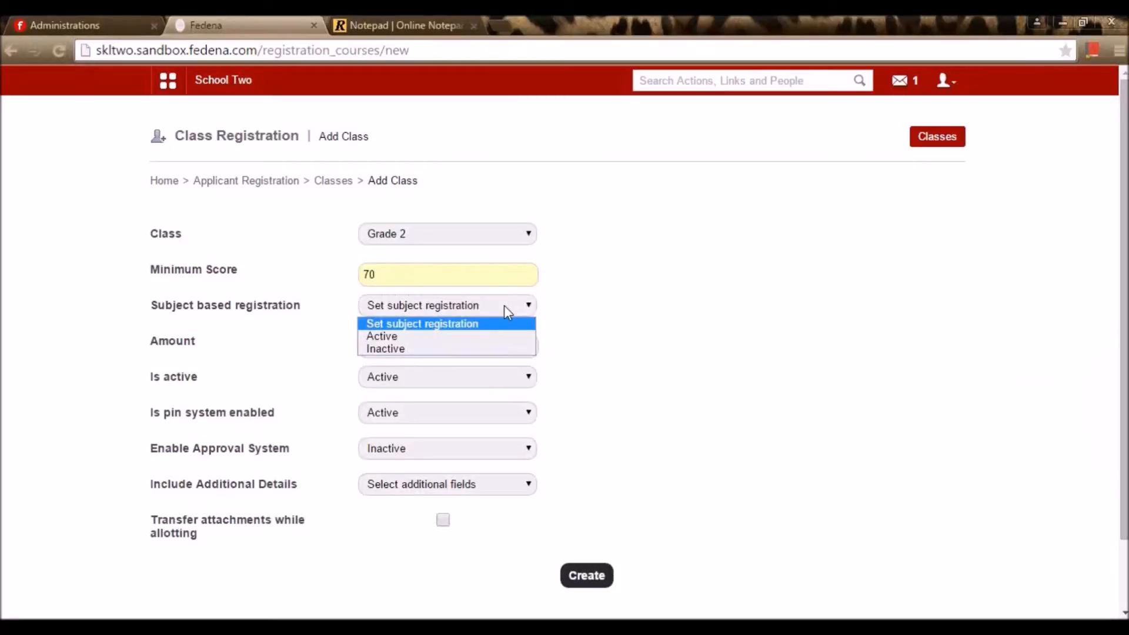
left_click(480, 336)
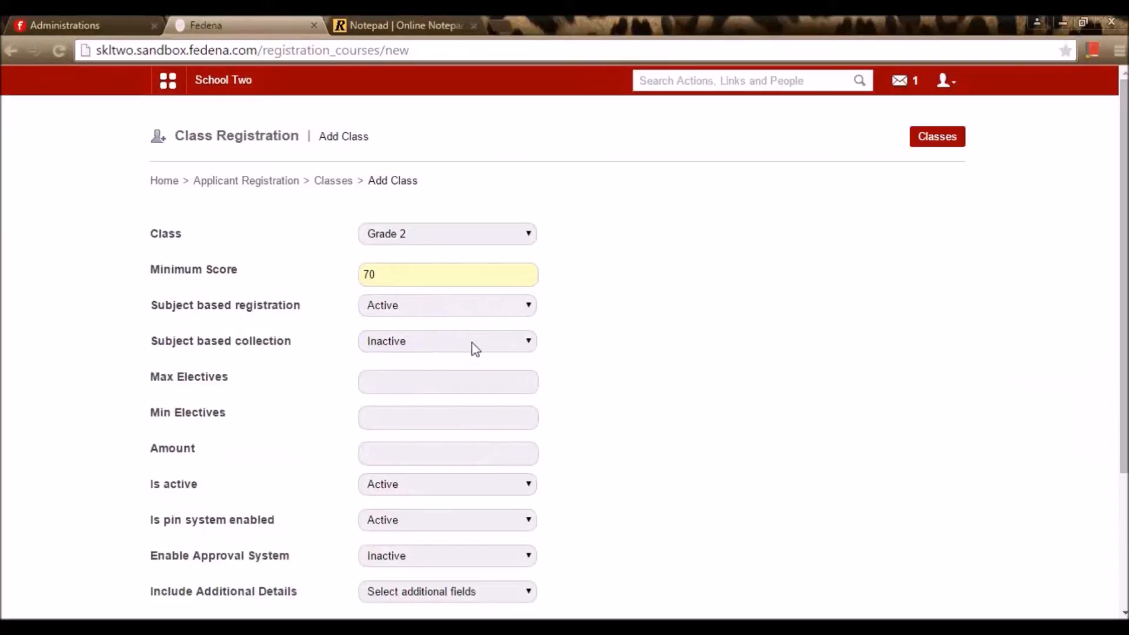
left_click(464, 347)
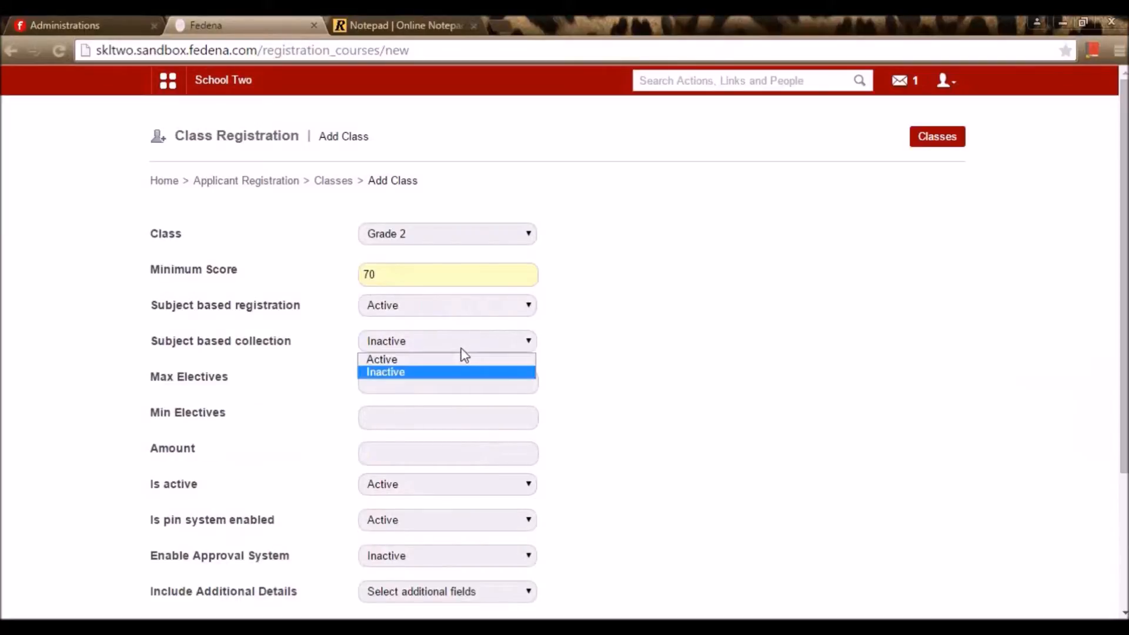
left_click(455, 358)
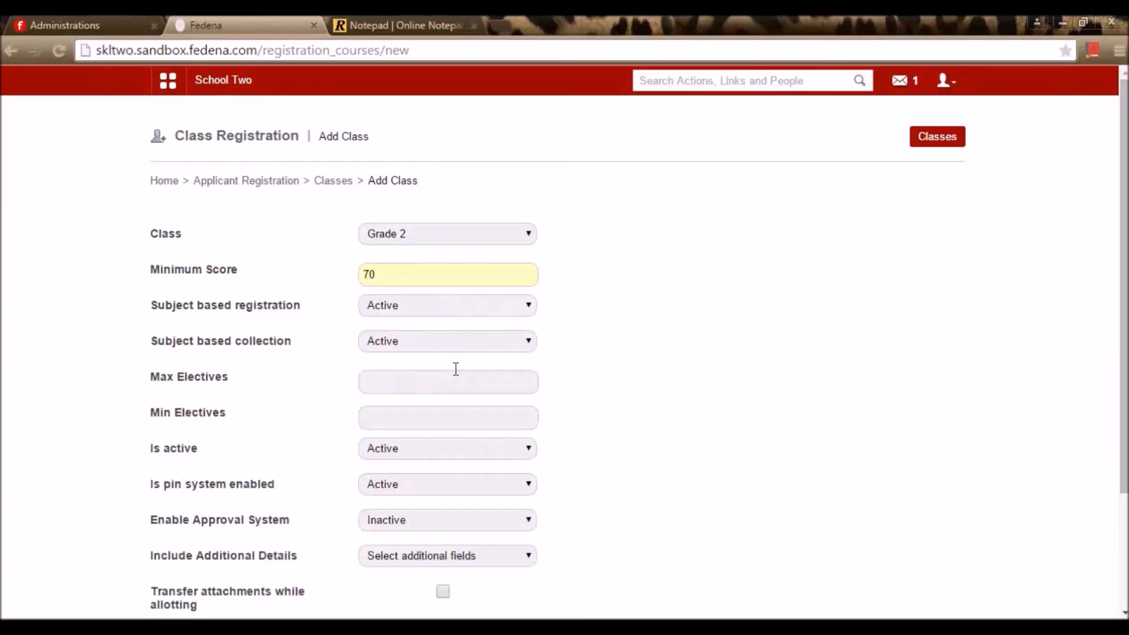
Set Max Electives to 2 and Min Electives to 1
left_click(443, 388)
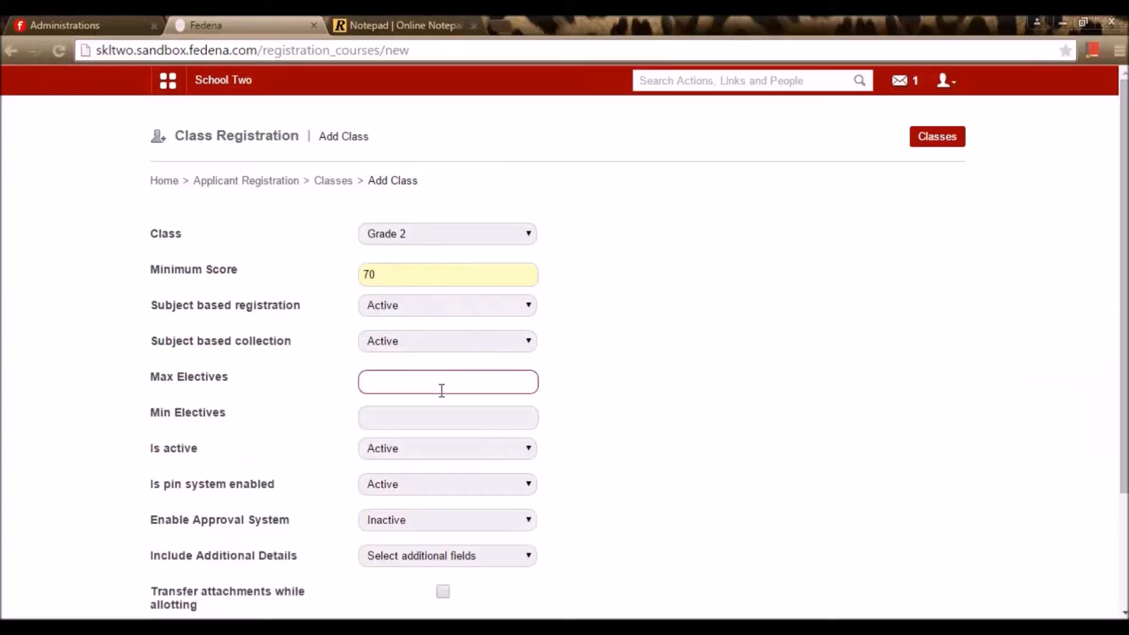
type("2")
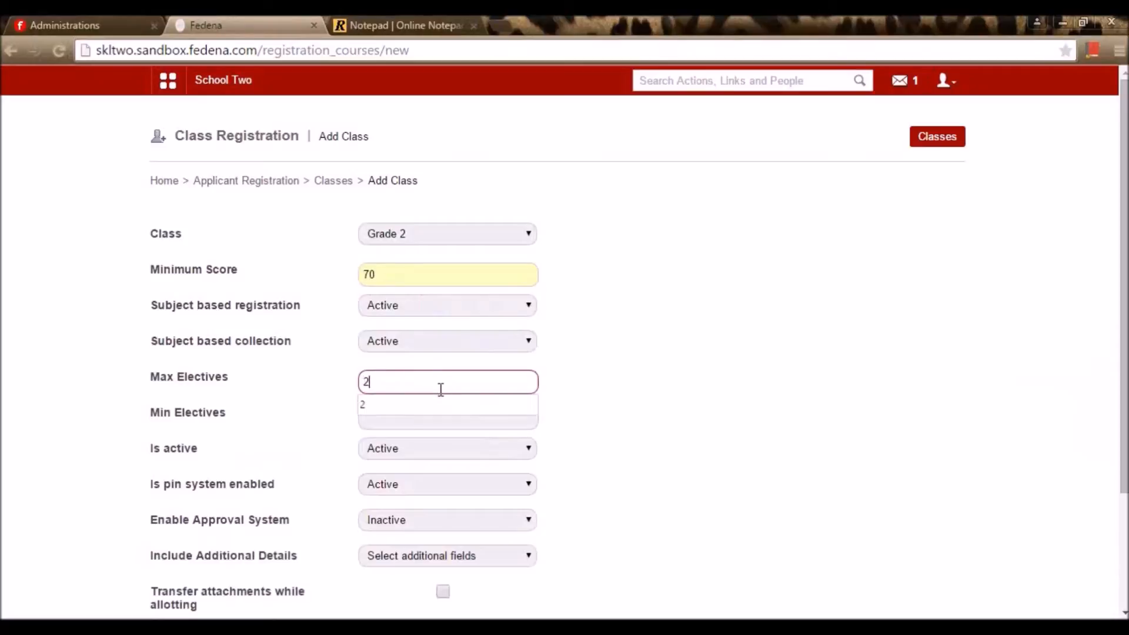
left_click(403, 413)
left_click(402, 418)
type("1")
left_click(411, 442)
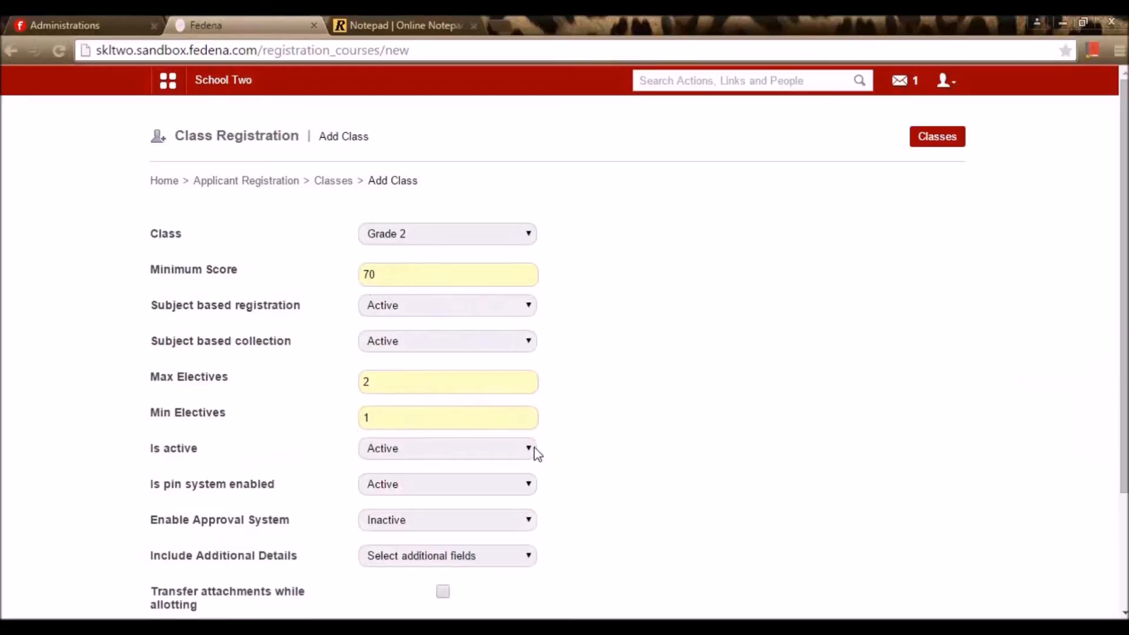
scroll(506, 448, "down", 3)
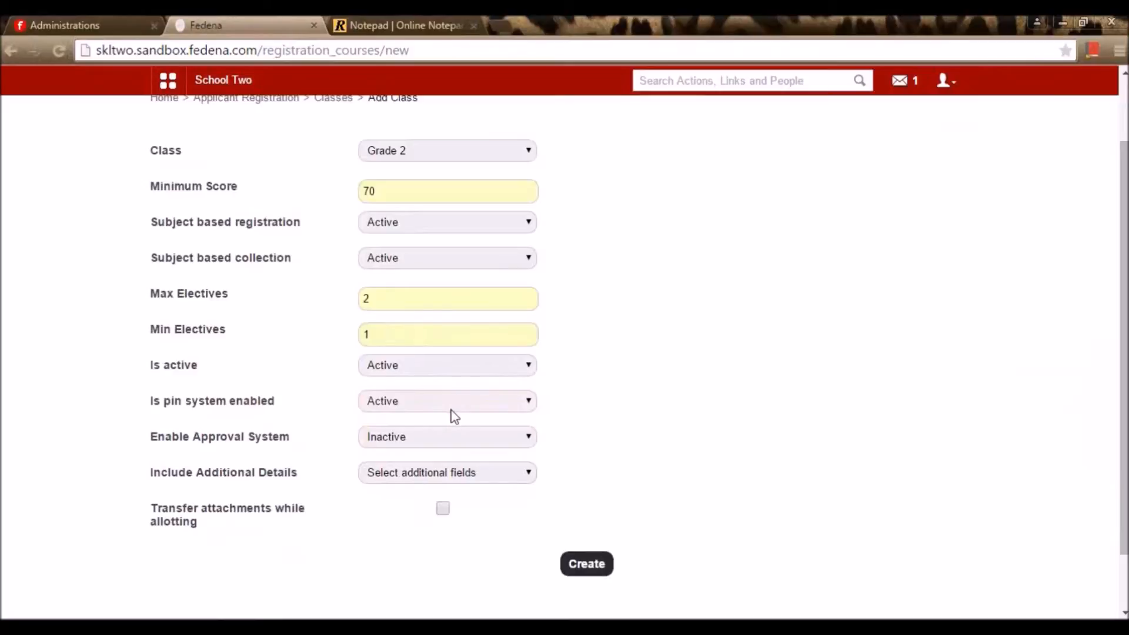
Keep the pin system enabled and set the approval system to Active
left_click(451, 406)
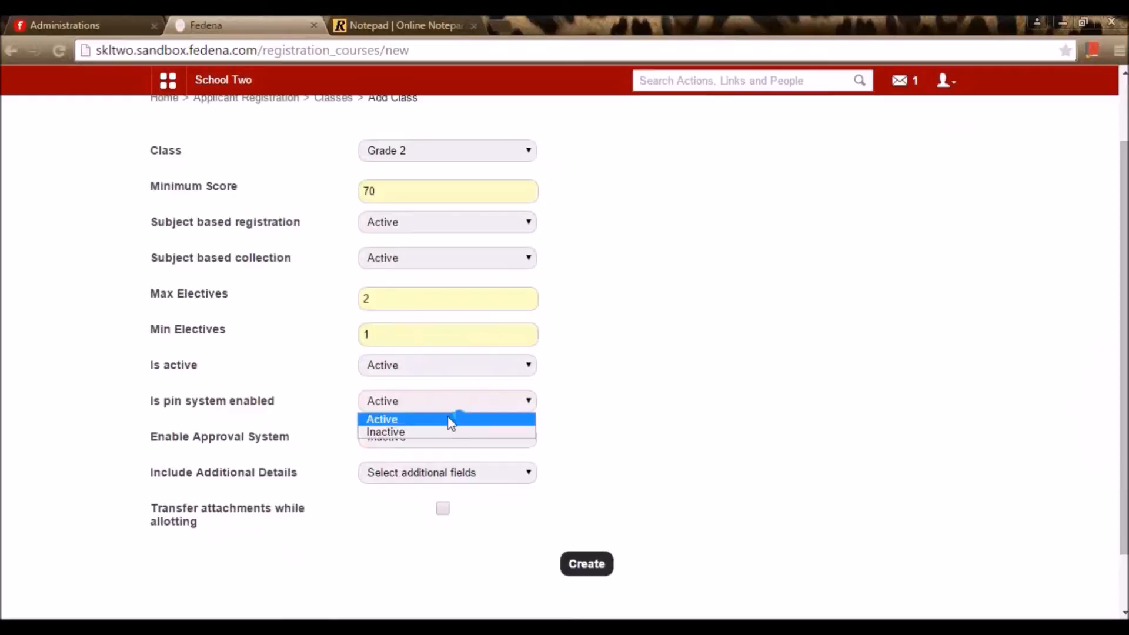
left_click(452, 418)
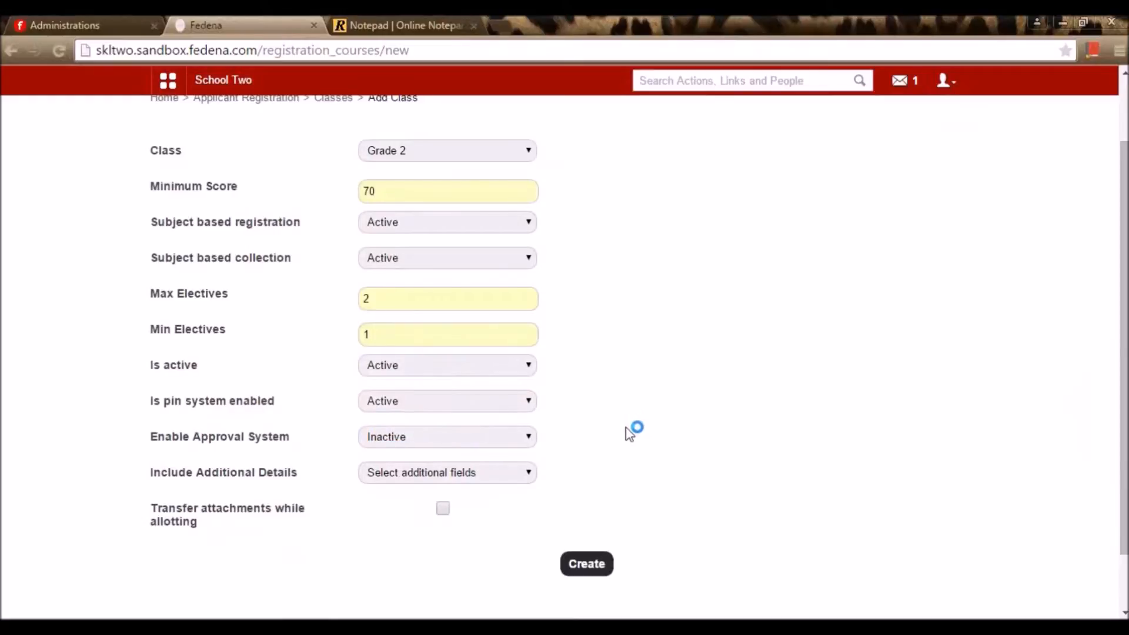
left_click(399, 446)
left_click(393, 468)
Set Include Additional Details to Inactive, create the Grade 2 class, and open Manage Pins
left_click(409, 476)
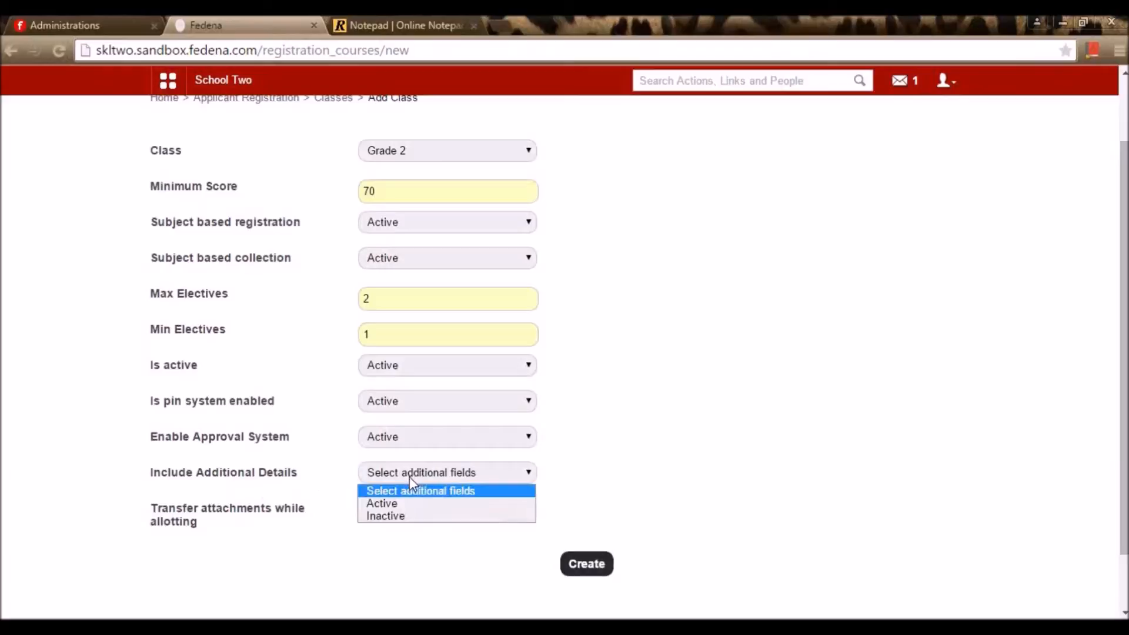
left_click(416, 517)
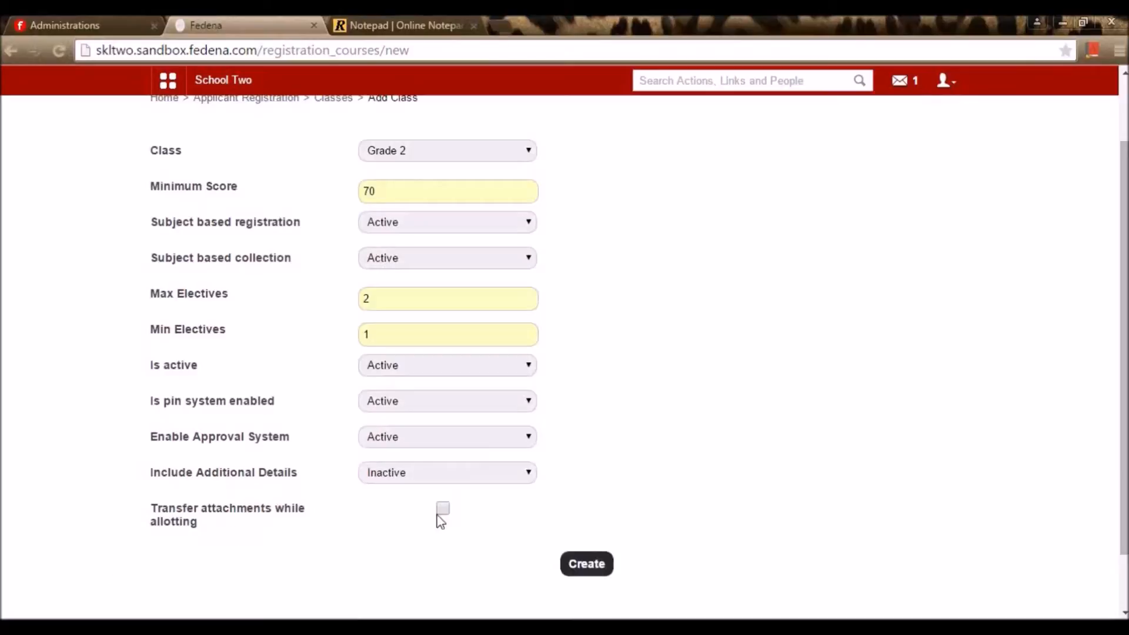
left_click(603, 570)
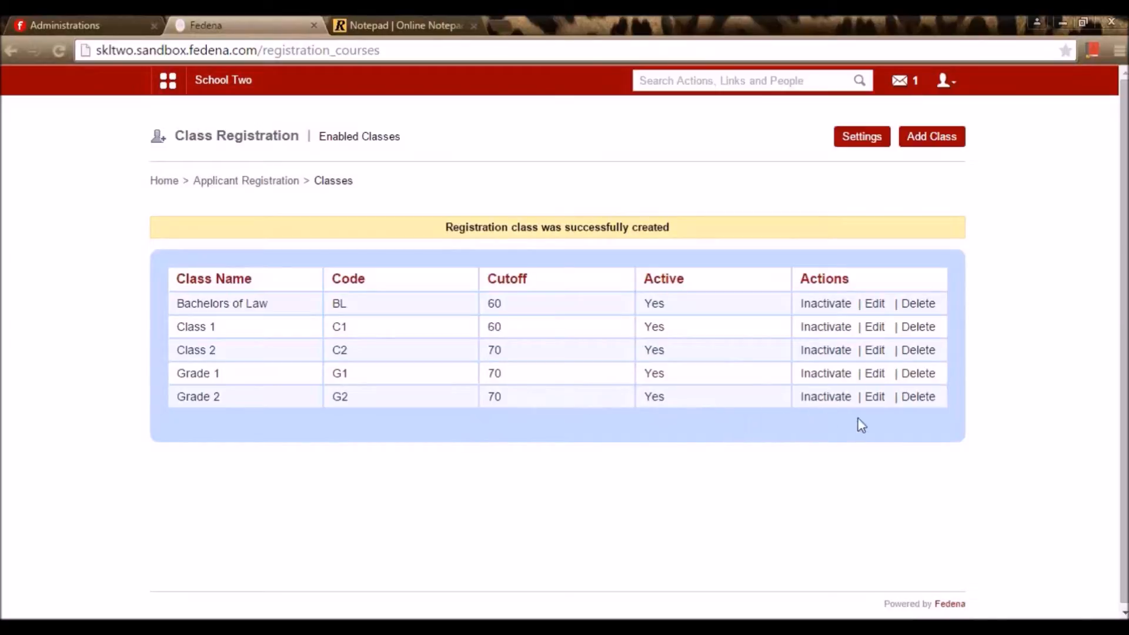
left_click(854, 141)
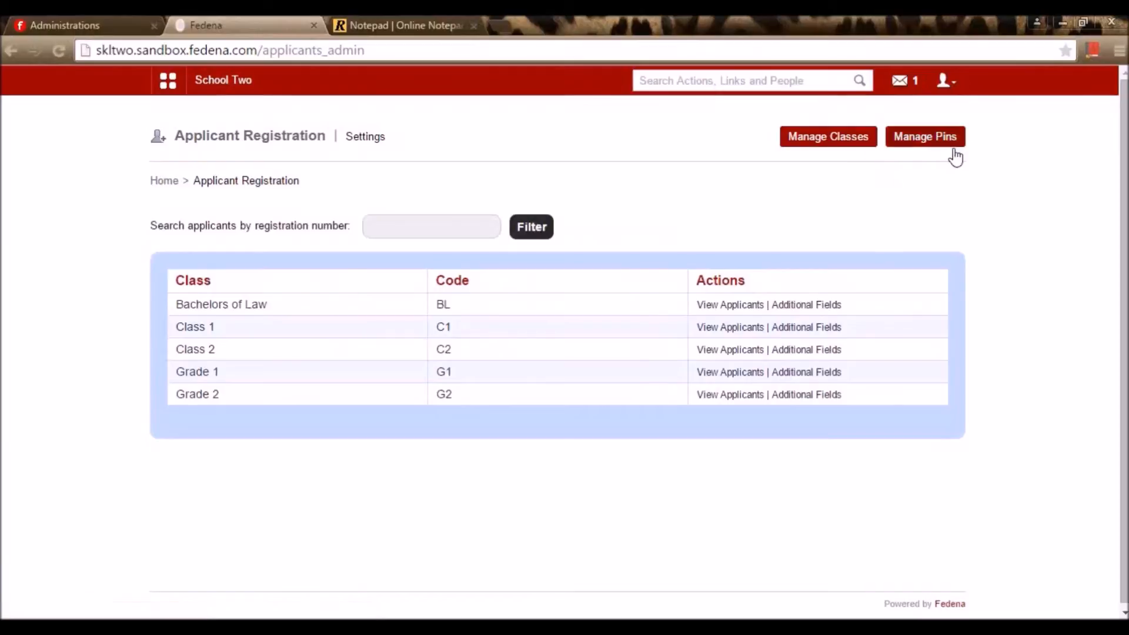
left_click(939, 142)
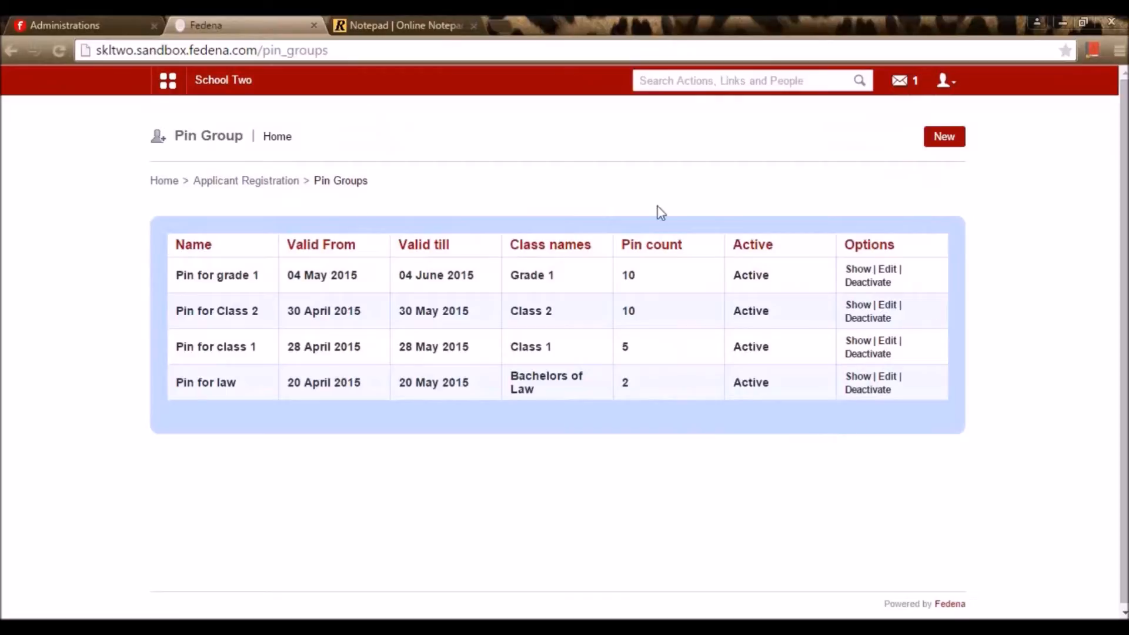
Start a new pin group named 'Pin for grade 1' with a pin count of 5
left_click(951, 140)
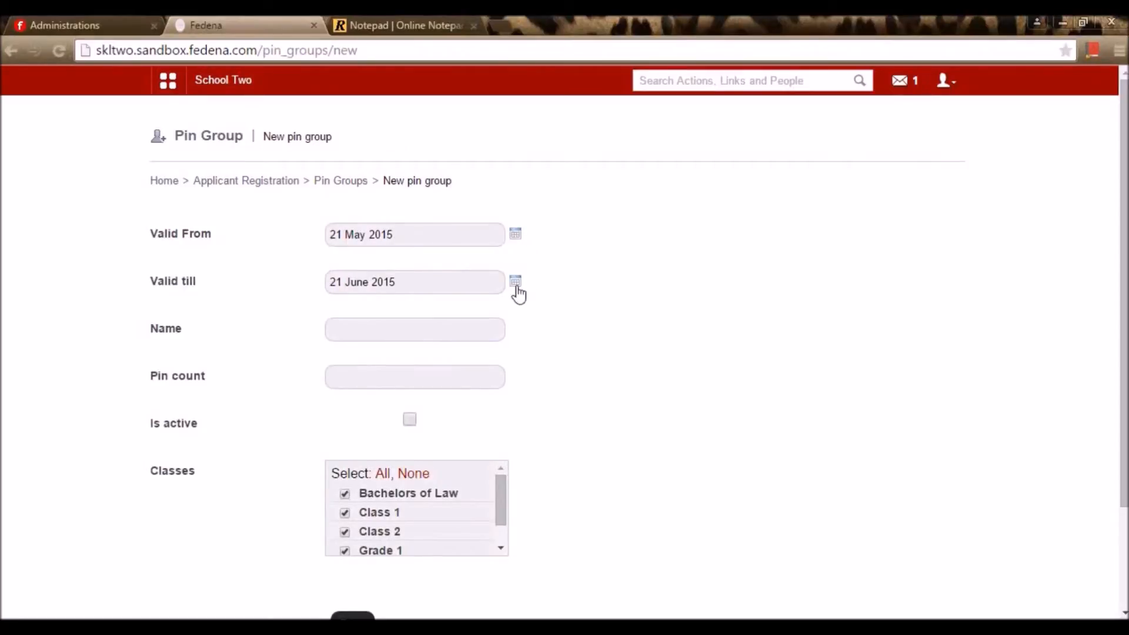
left_click(447, 328)
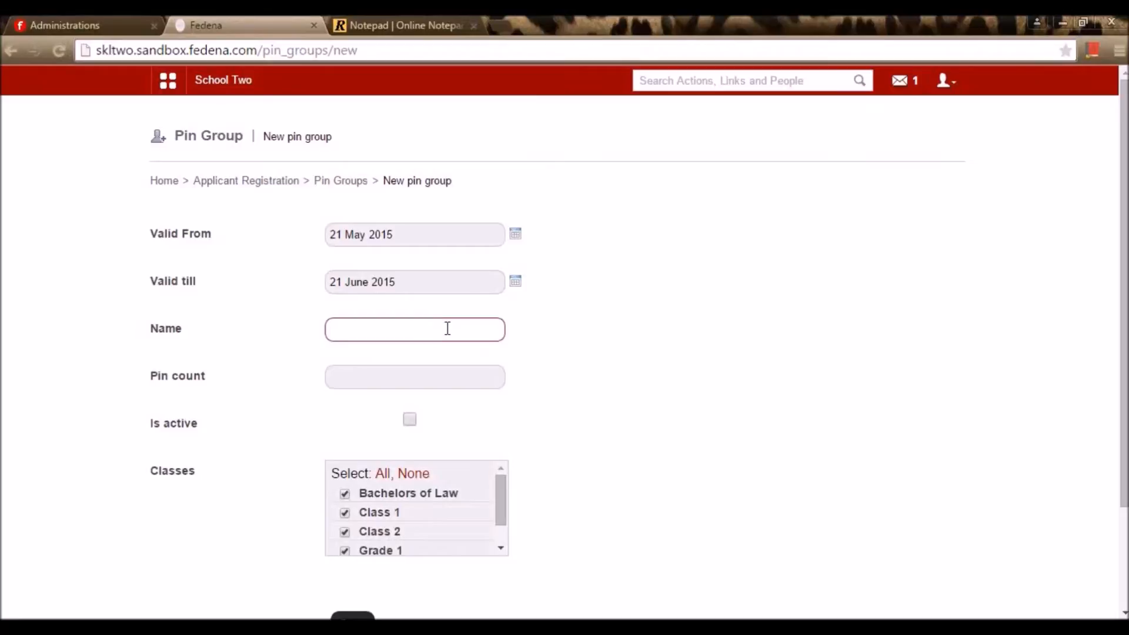
type("Pin for ")
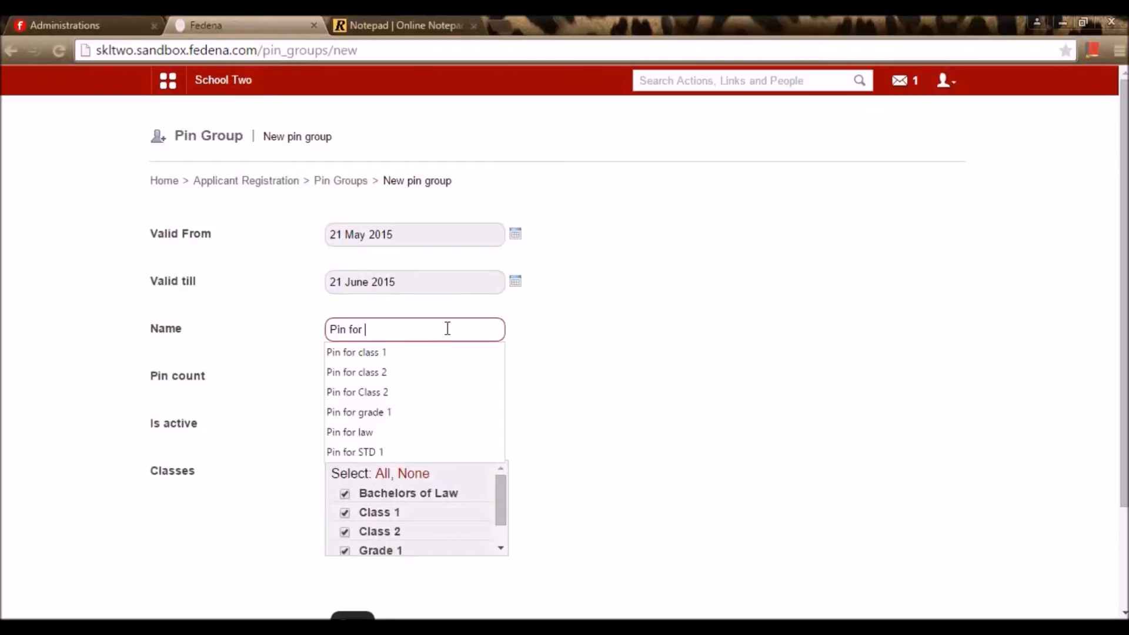
type("grade 1")
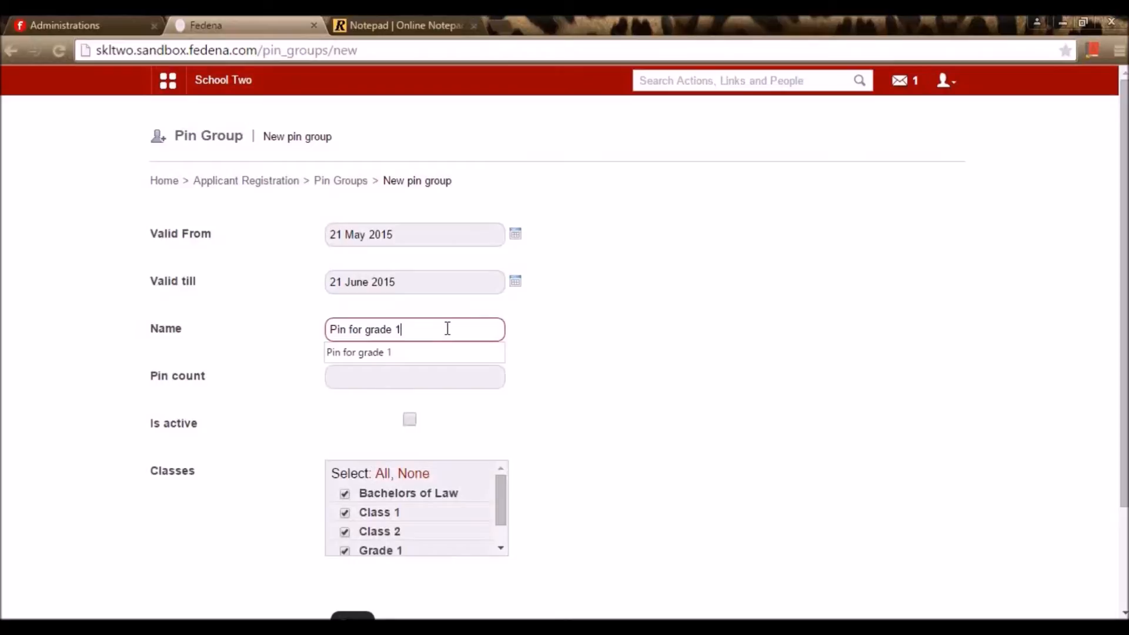
left_click(599, 353)
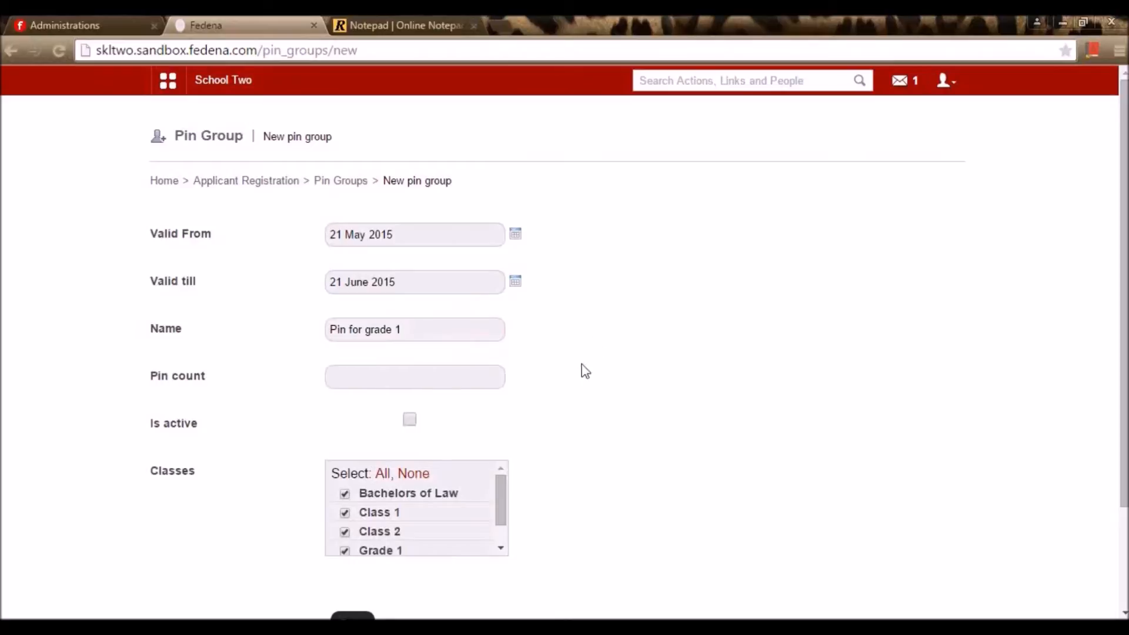
left_click(454, 390)
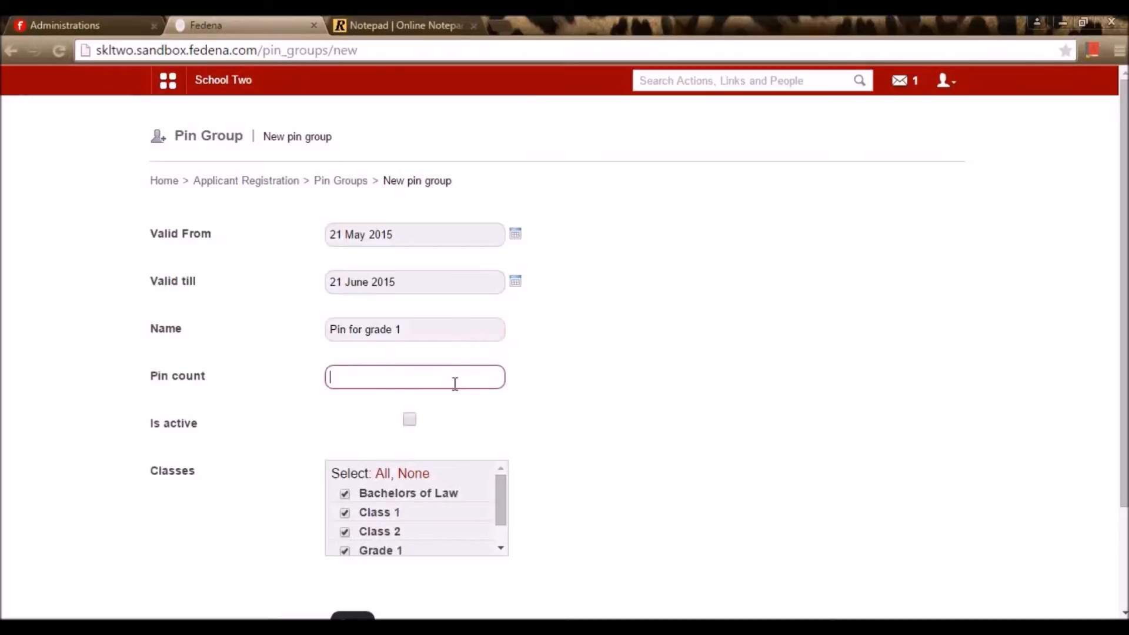
type("5")
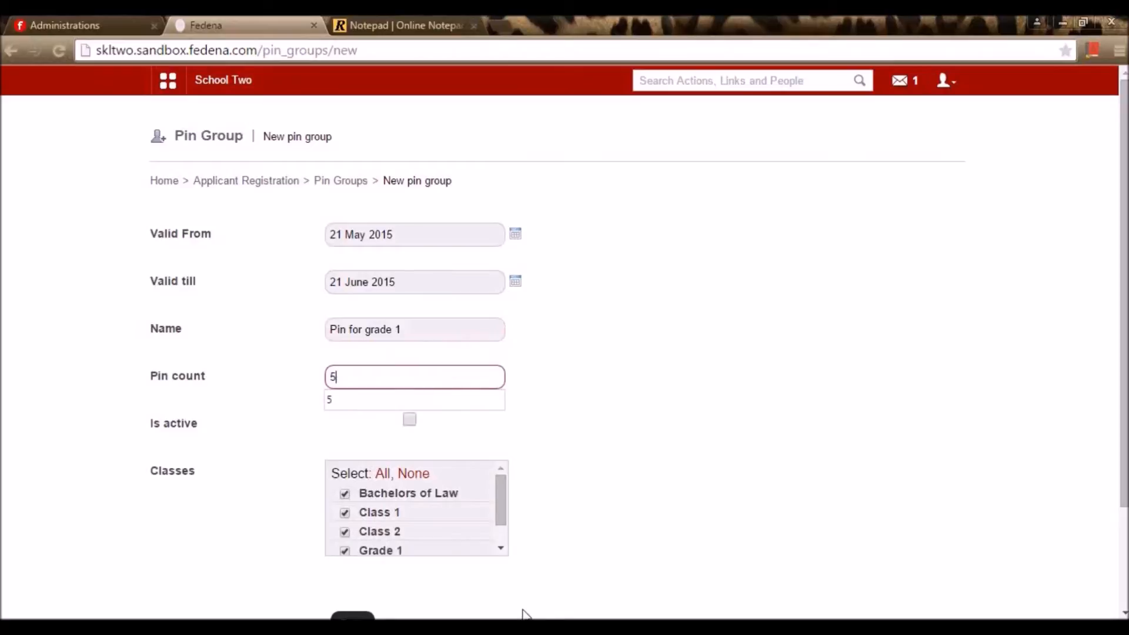
Mark the pin group active, restrict it to a single class, and save it
left_click(410, 420)
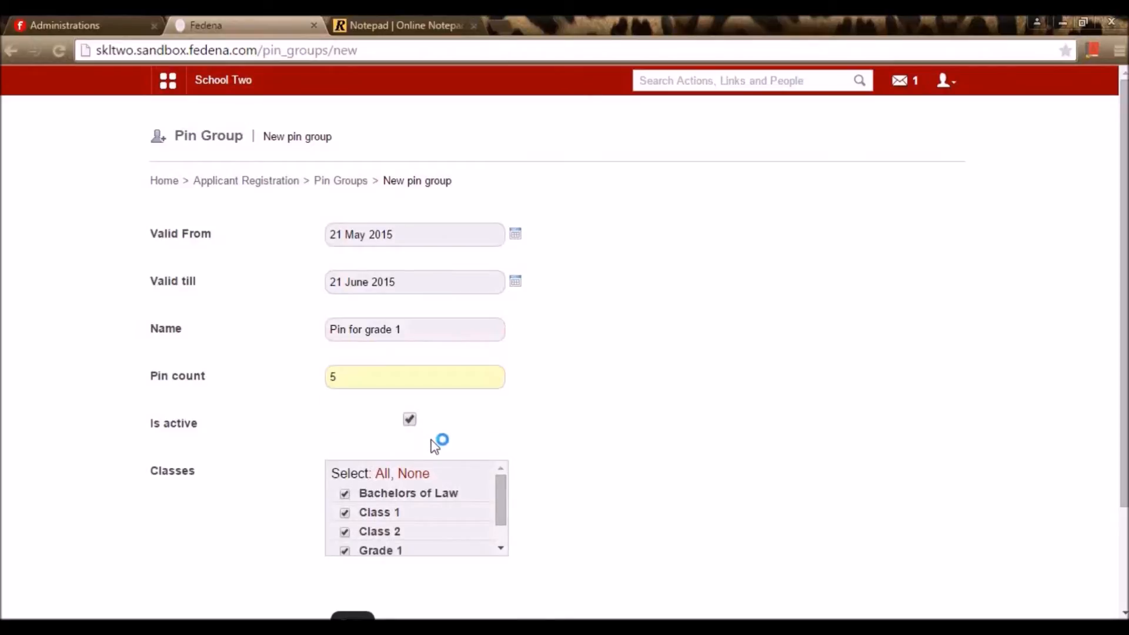
mouse_move(501, 497)
left_mouse_down()
mouse_move(497, 550)
mouse_move(501, 480)
left_mouse_up()
left_click(419, 474)
scroll(404, 495, "down", 1)
left_click(345, 541)
scroll(353, 559, "down", 3)
left_click(366, 497)
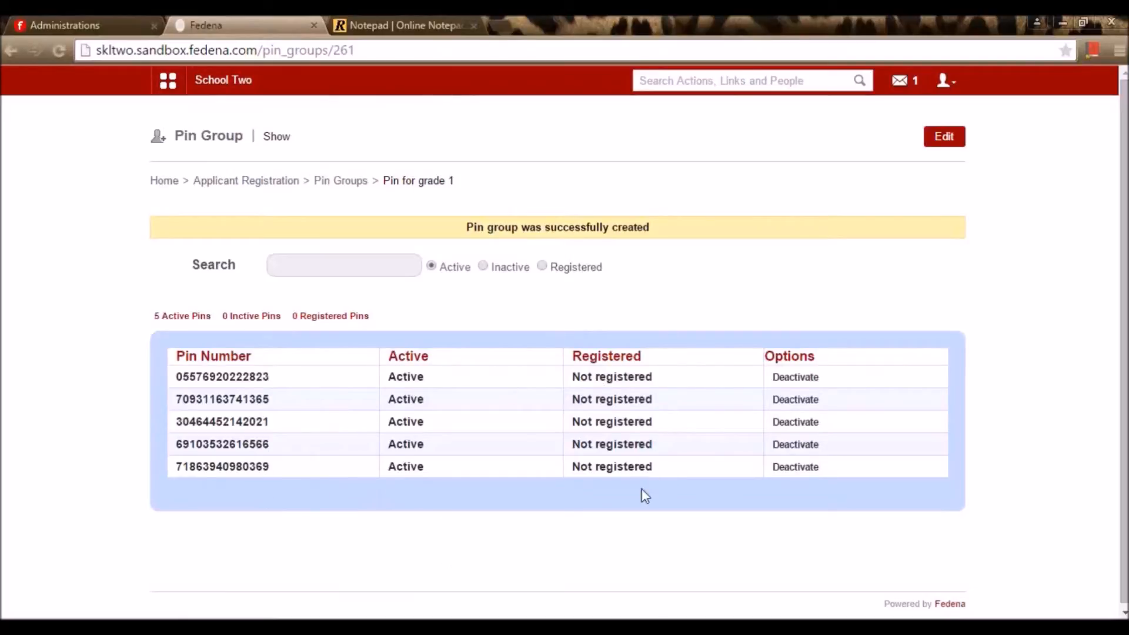
Copy the first generated pin and load the Fedena /register page in a new tab
left_click_drag(271, 377, 176, 377)
key("ctrl+c")
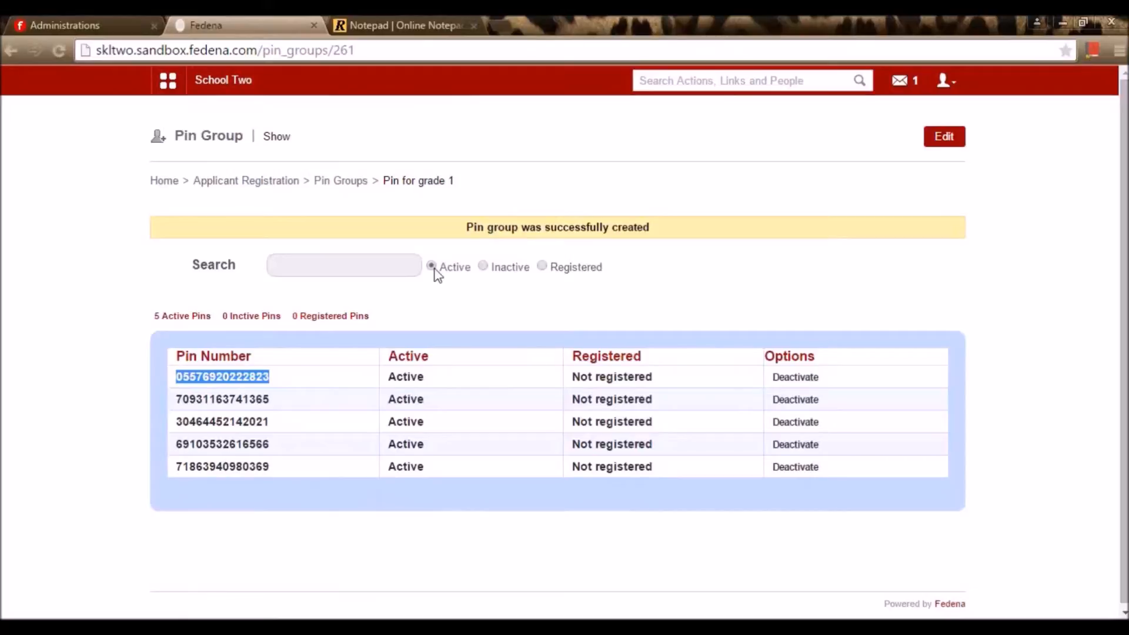
left_click(507, 23)
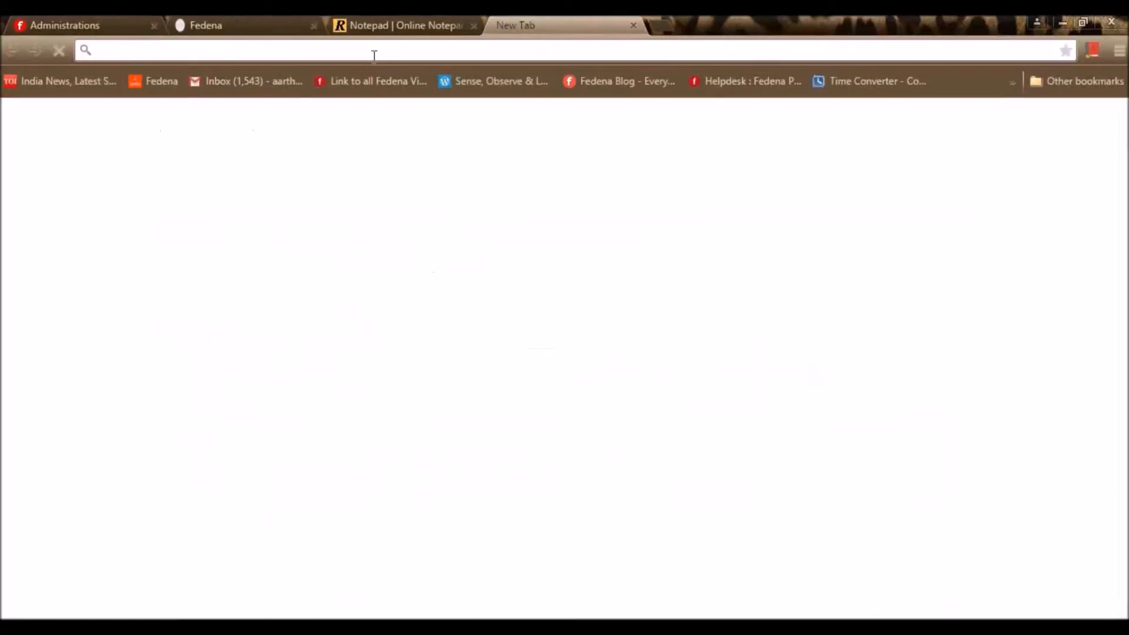
type("skltwo.sandbox.fedena.com")
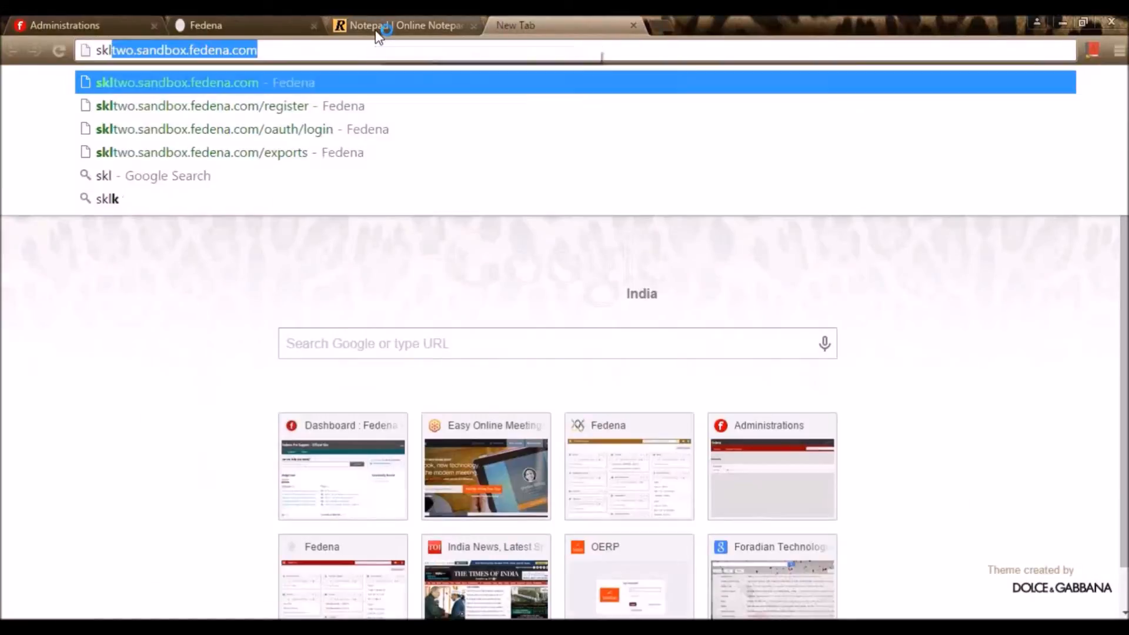
left_click(284, 51)
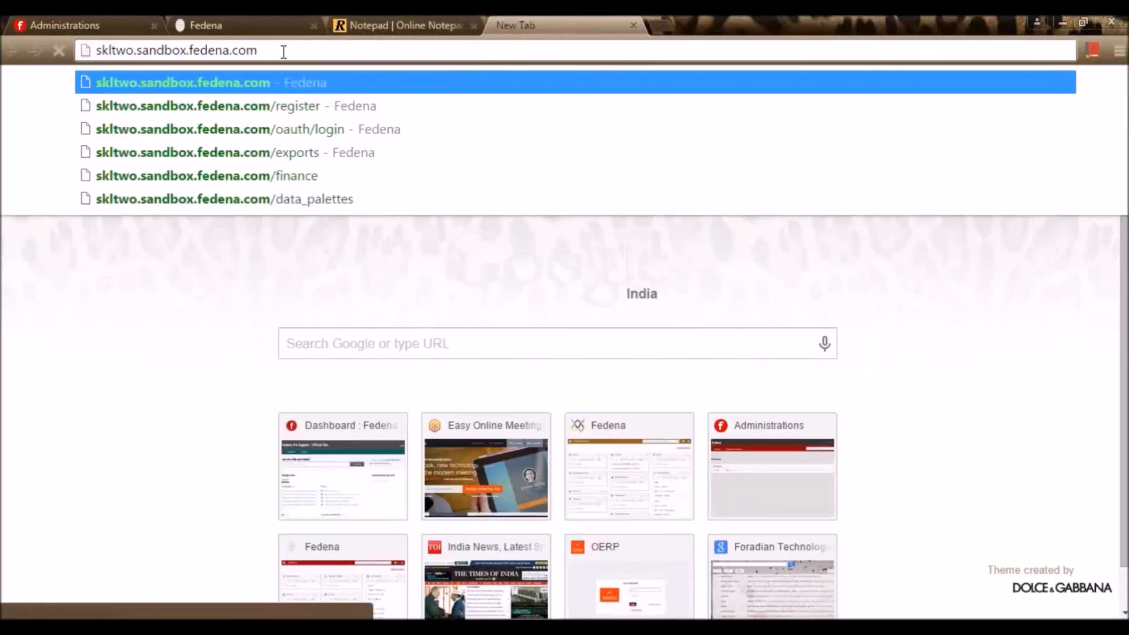
type("/")
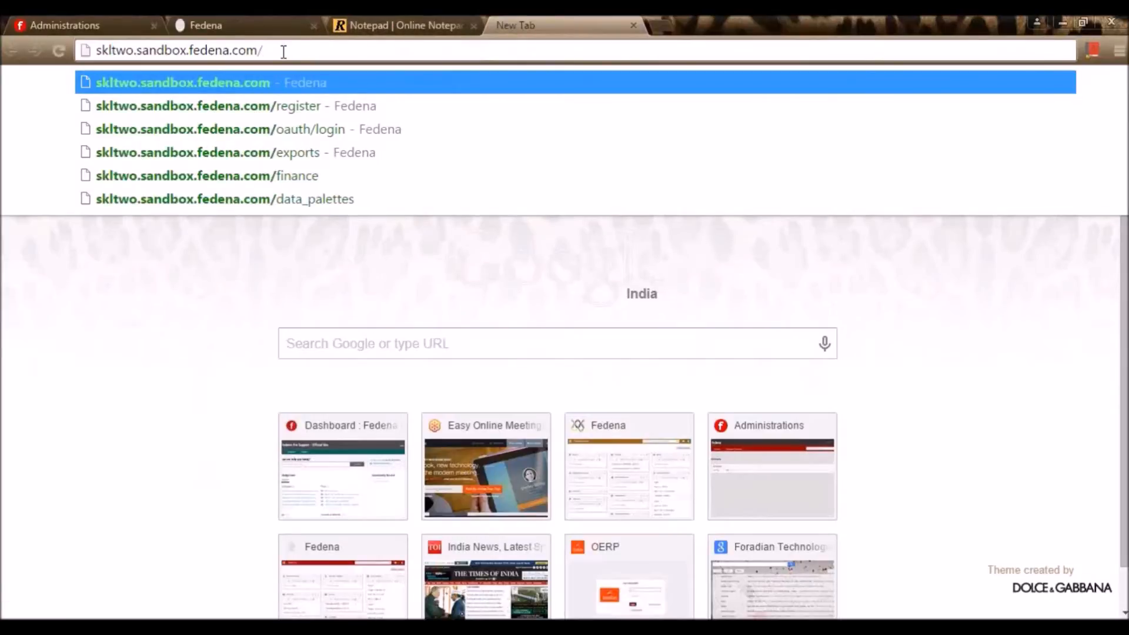
type("reg")
left_click(322, 52)
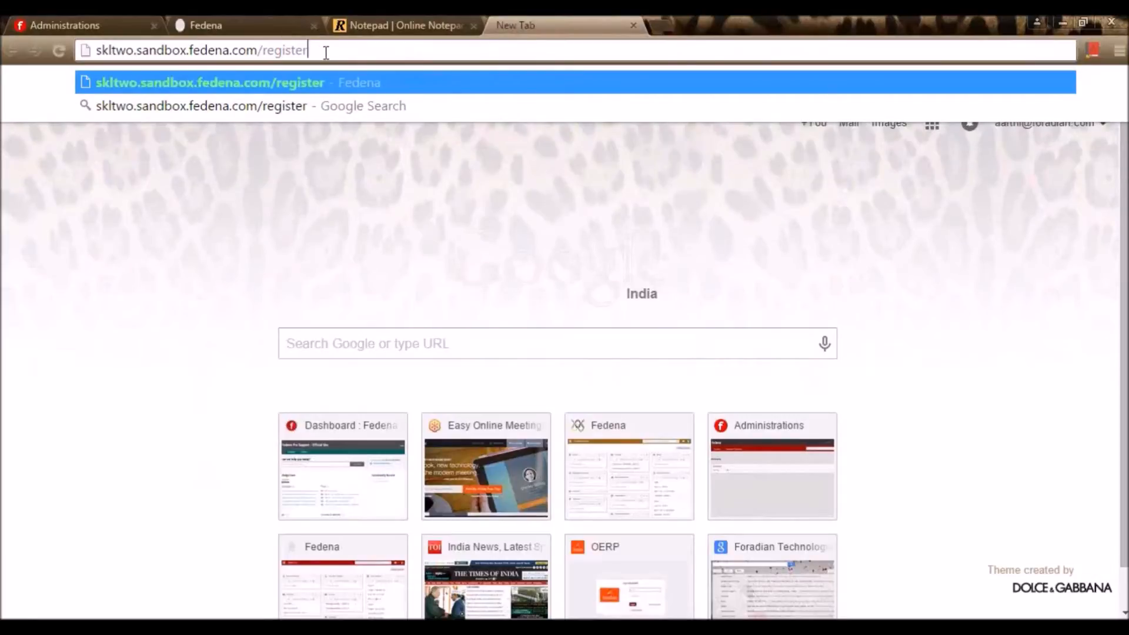
key("Return")
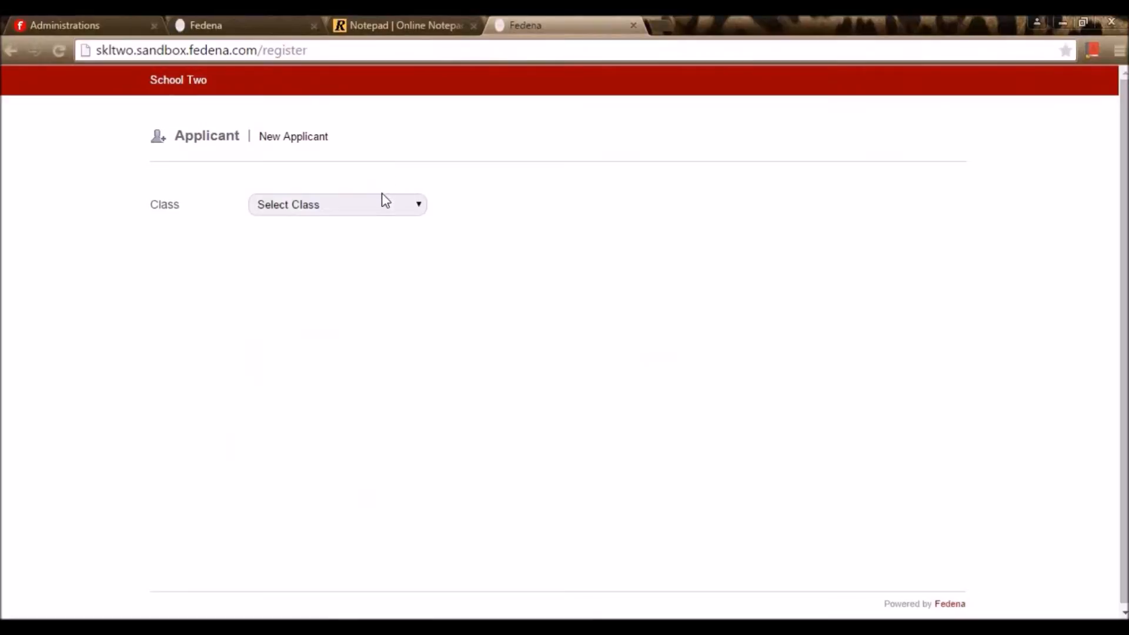
Choose Grade 2 as the class, paste the pin, and open Manage Class
left_click(383, 209)
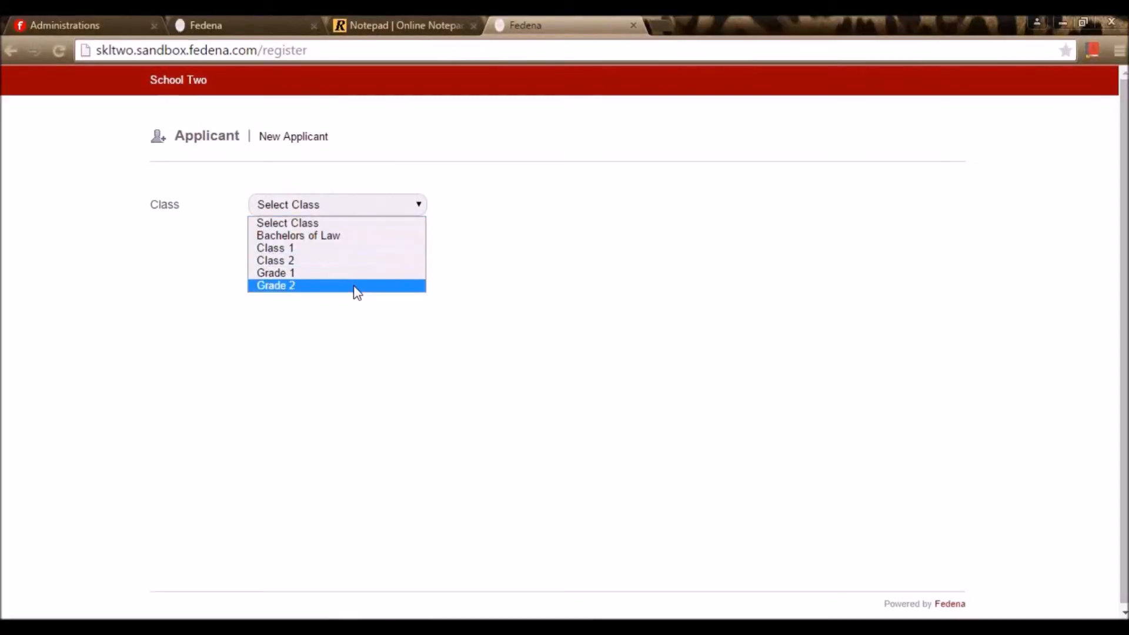
left_click(355, 288)
left_click(372, 243)
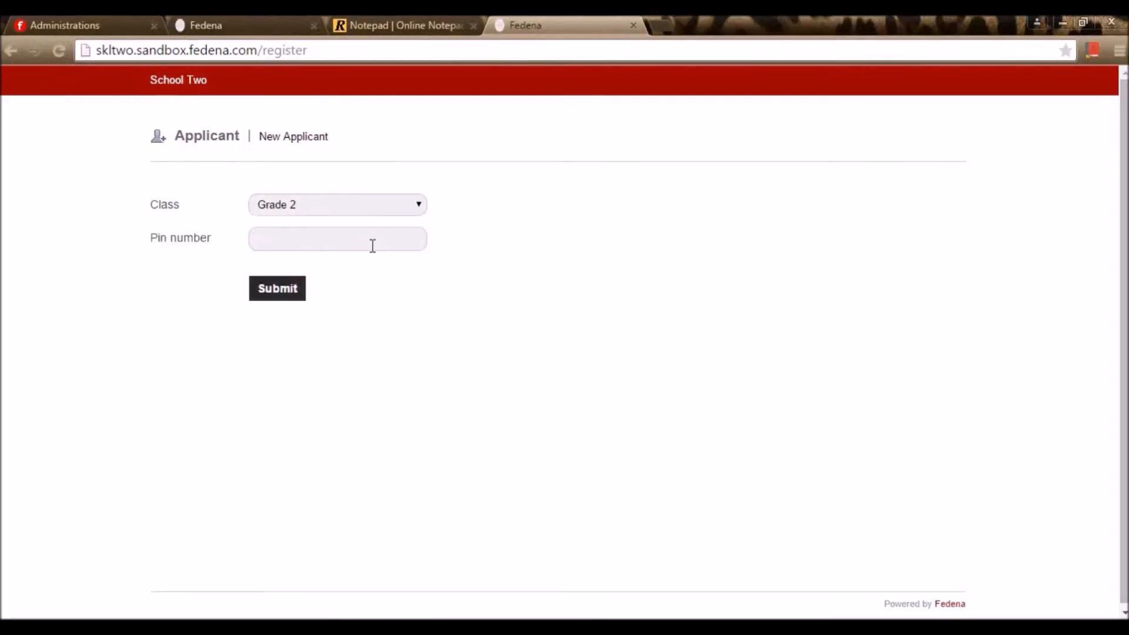
key("ctrl+v")
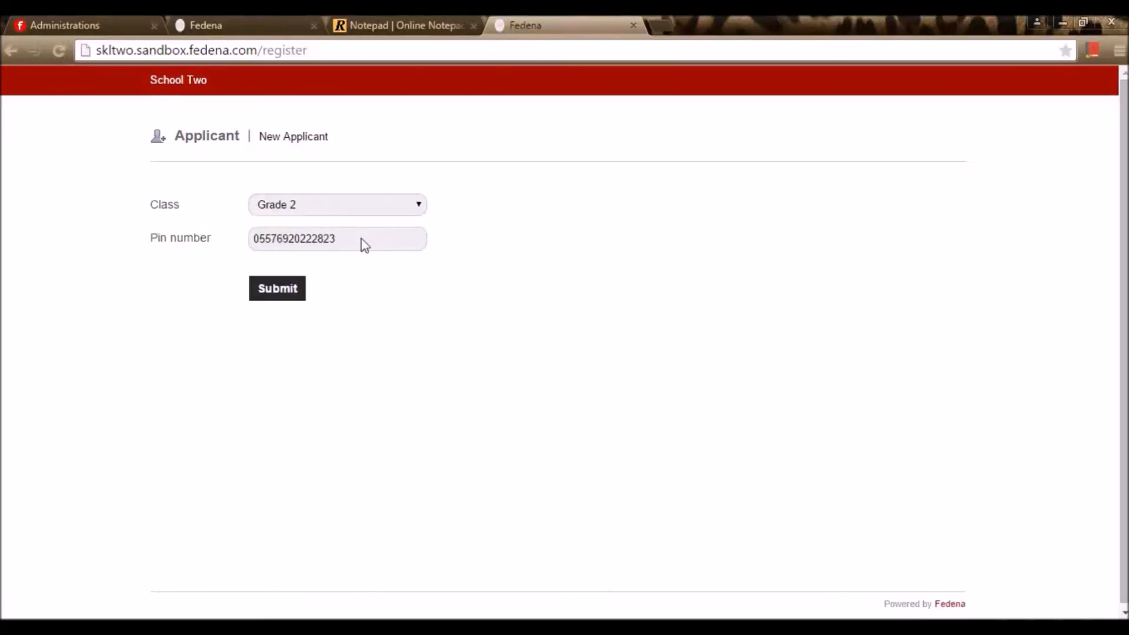
left_click(335, 452)
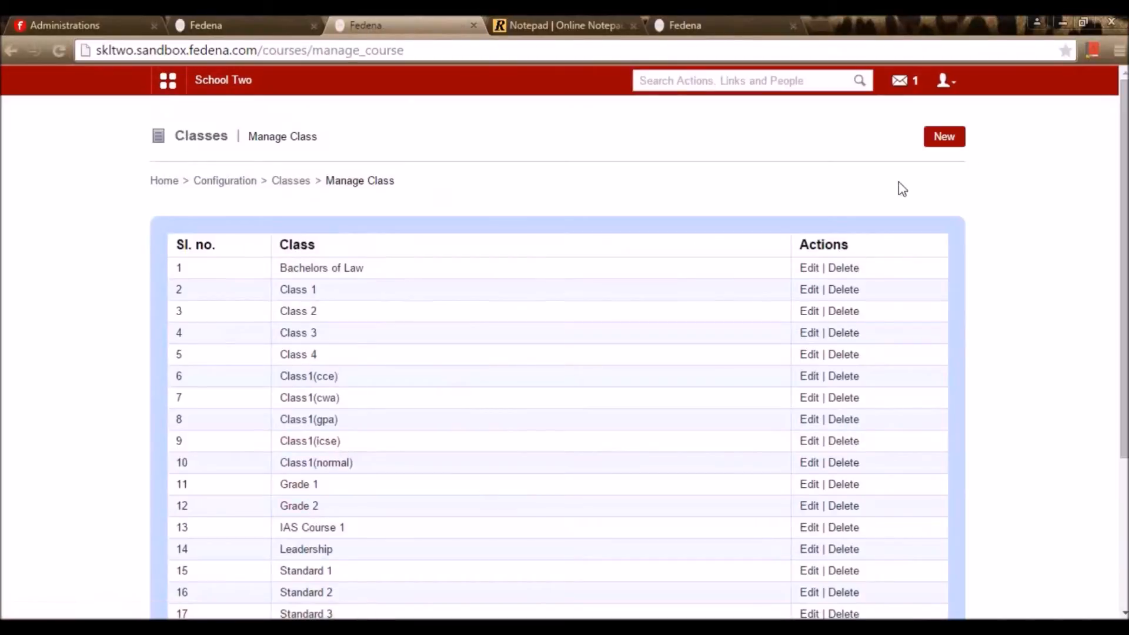
Open Grade 2's subject amount assignment and save Mat at 500
left_click(306, 507)
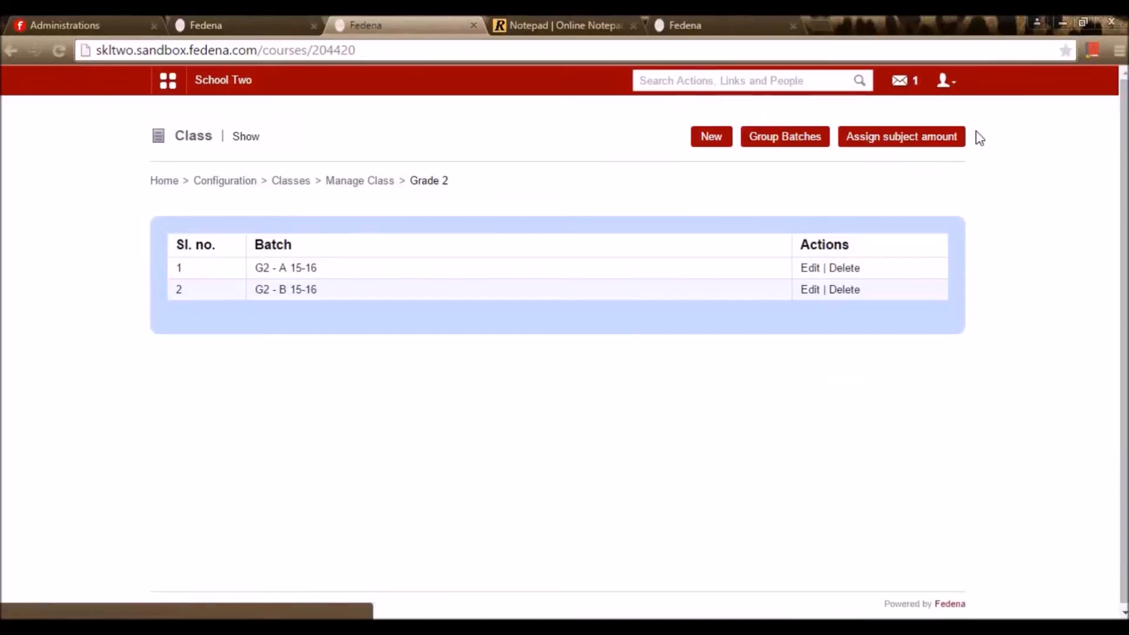
left_click(937, 145)
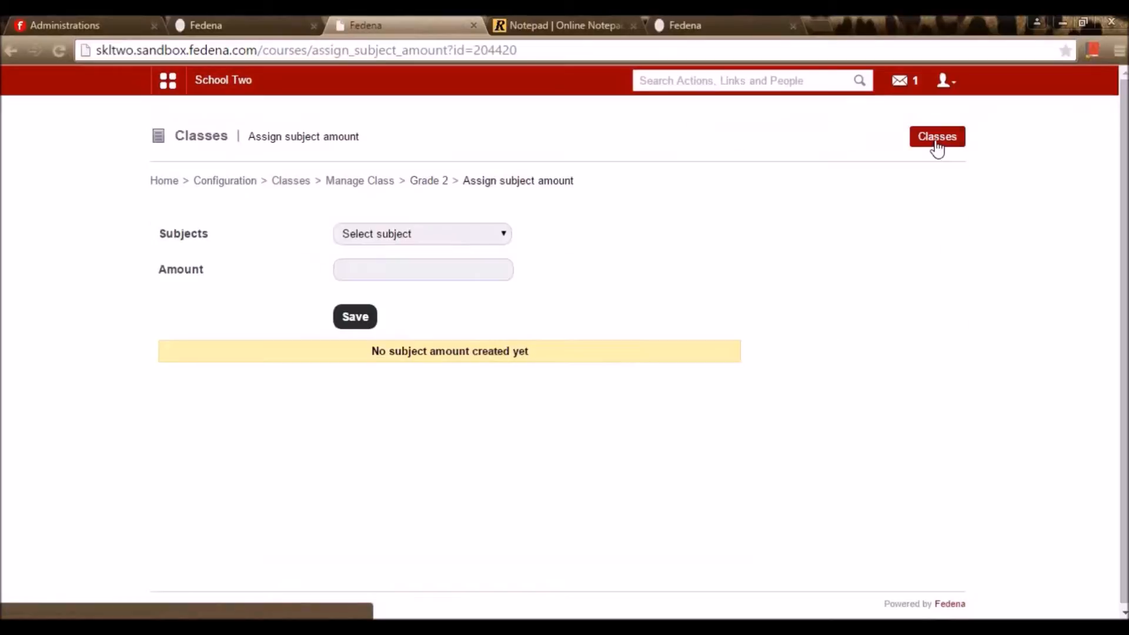
left_click(479, 235)
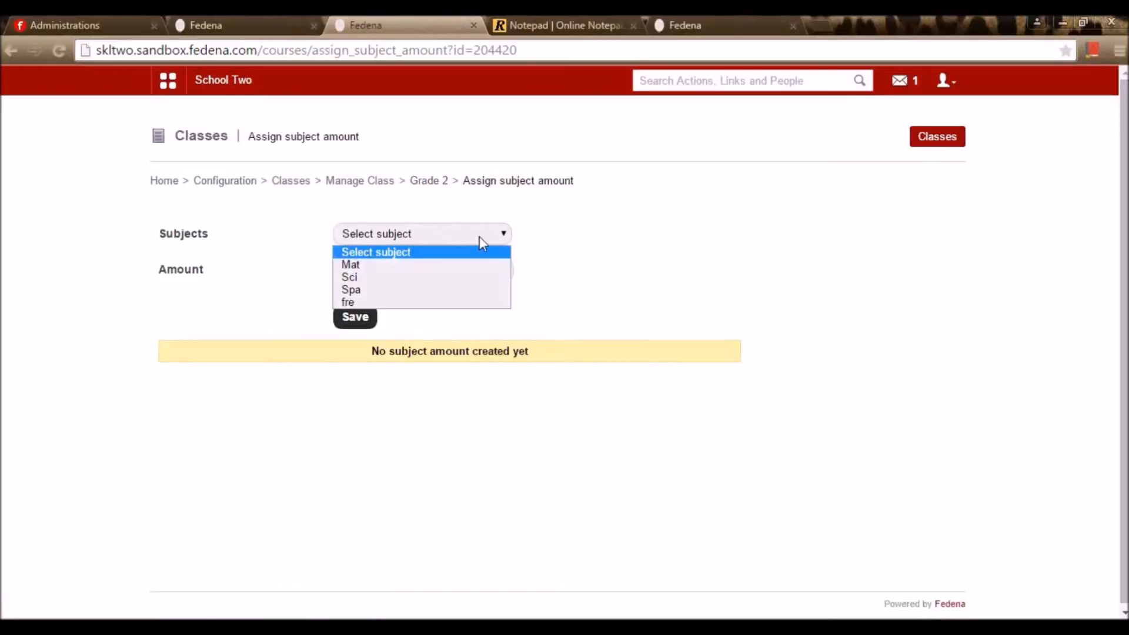
left_click(473, 269)
left_click(471, 266)
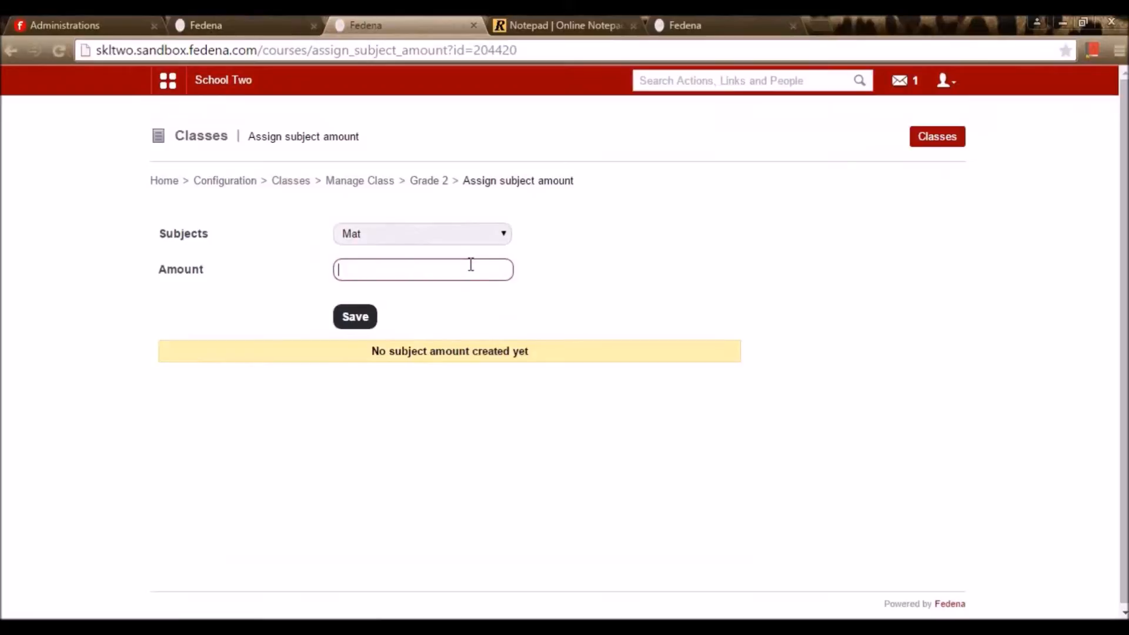
left_click(482, 238)
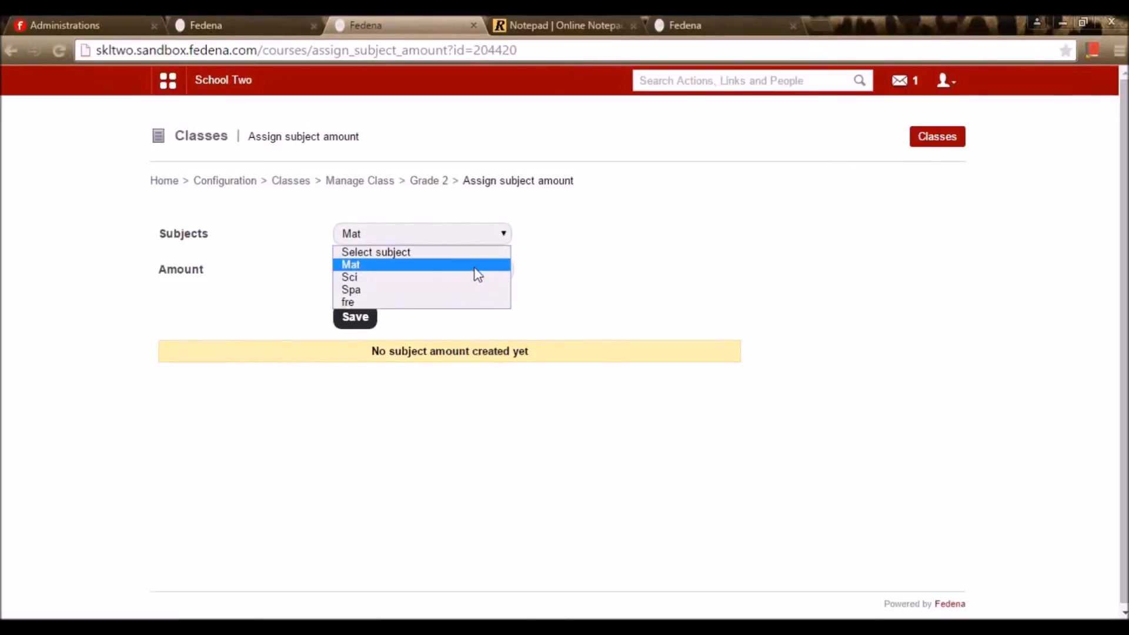
left_click(542, 249)
left_click(478, 272)
type("500")
left_click(447, 294)
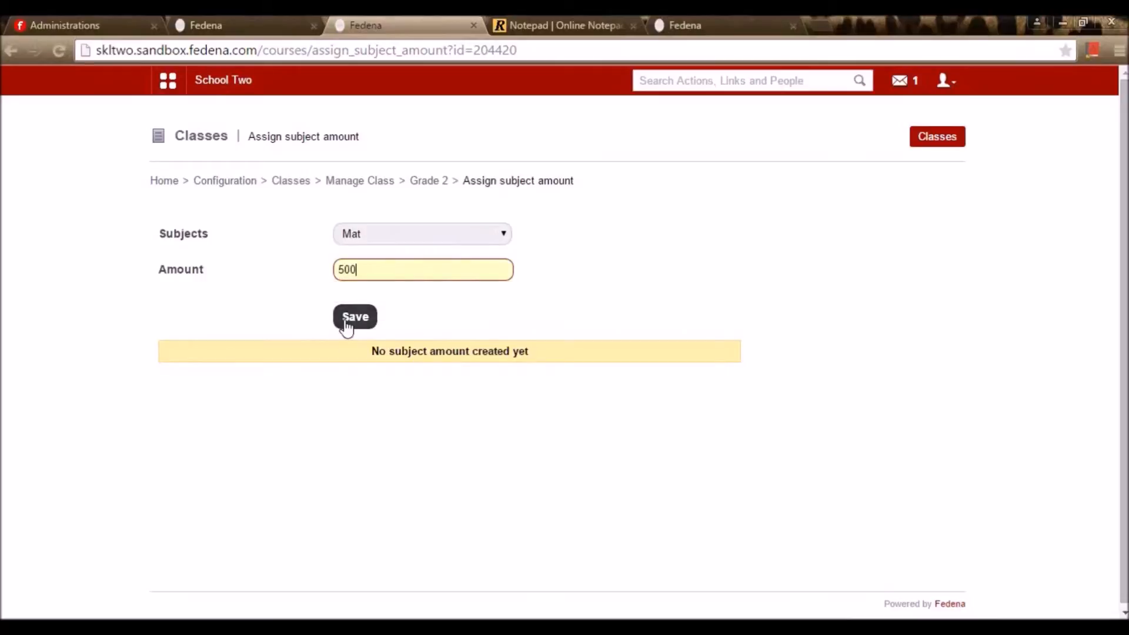
left_click(346, 320)
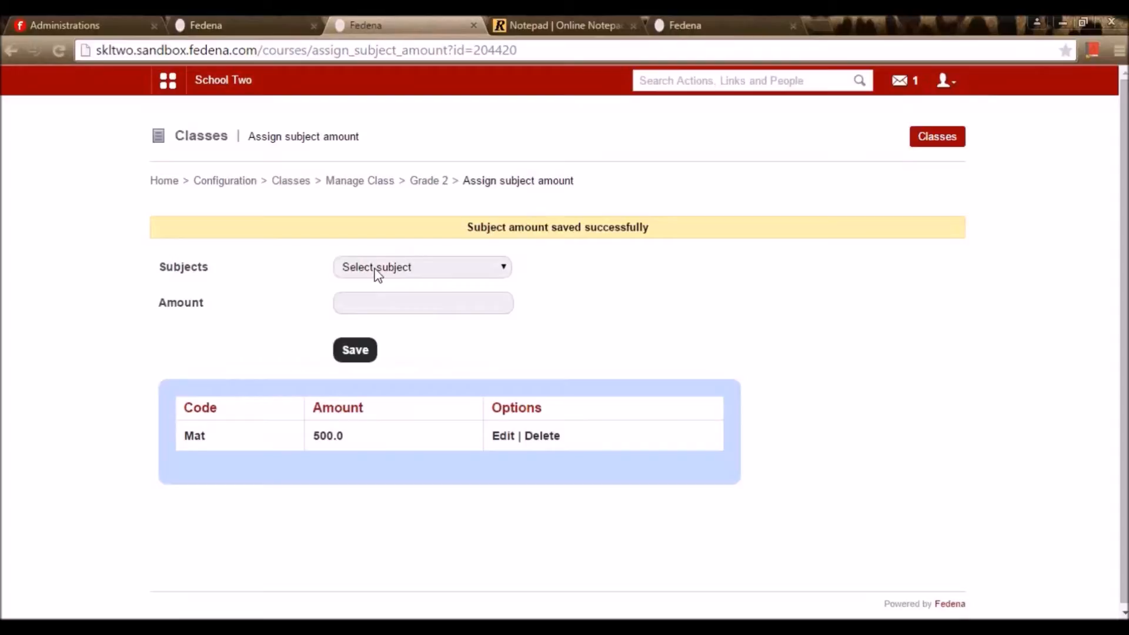
Save subject amounts Sci at 300 and Spa at 800
left_click(377, 272)
left_click(374, 310)
left_click(373, 307)
type("300")
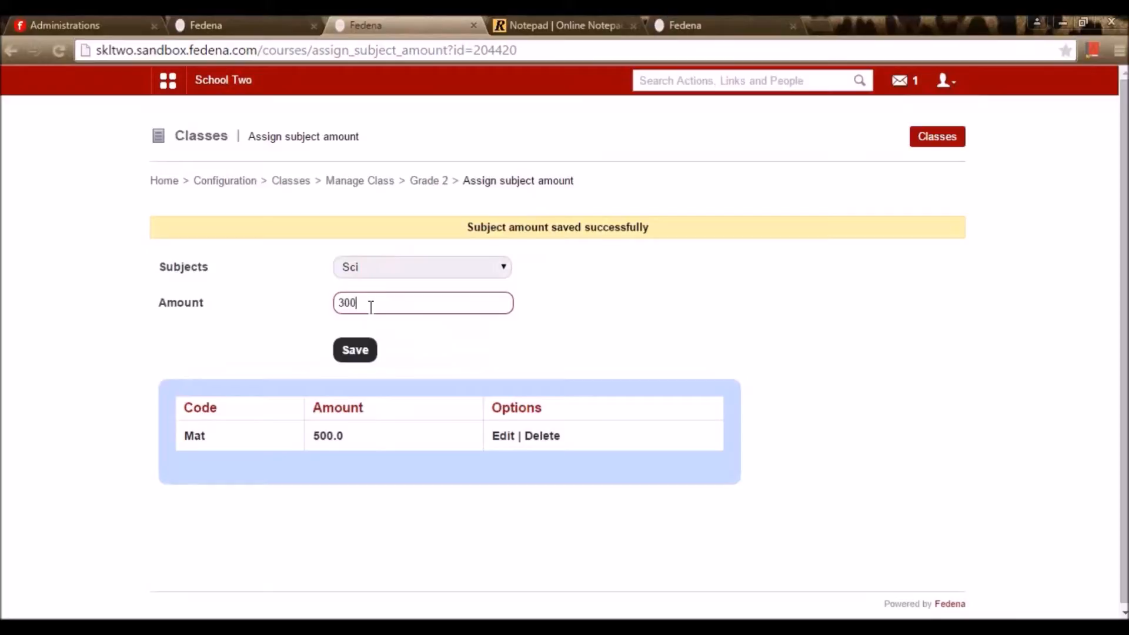
left_click(360, 352)
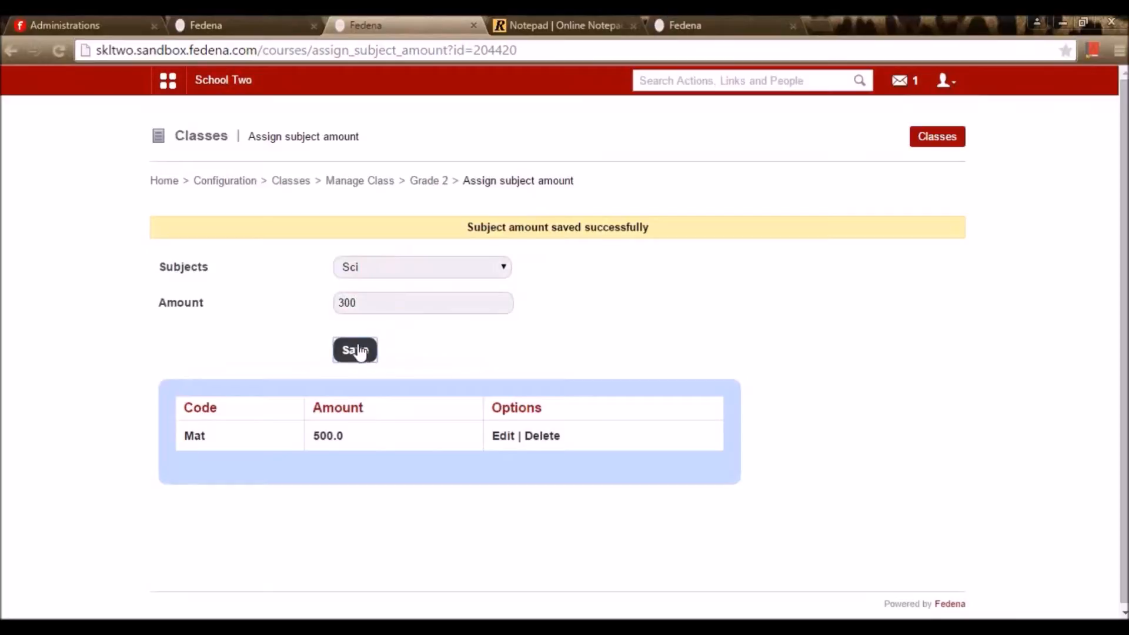
left_click(400, 271)
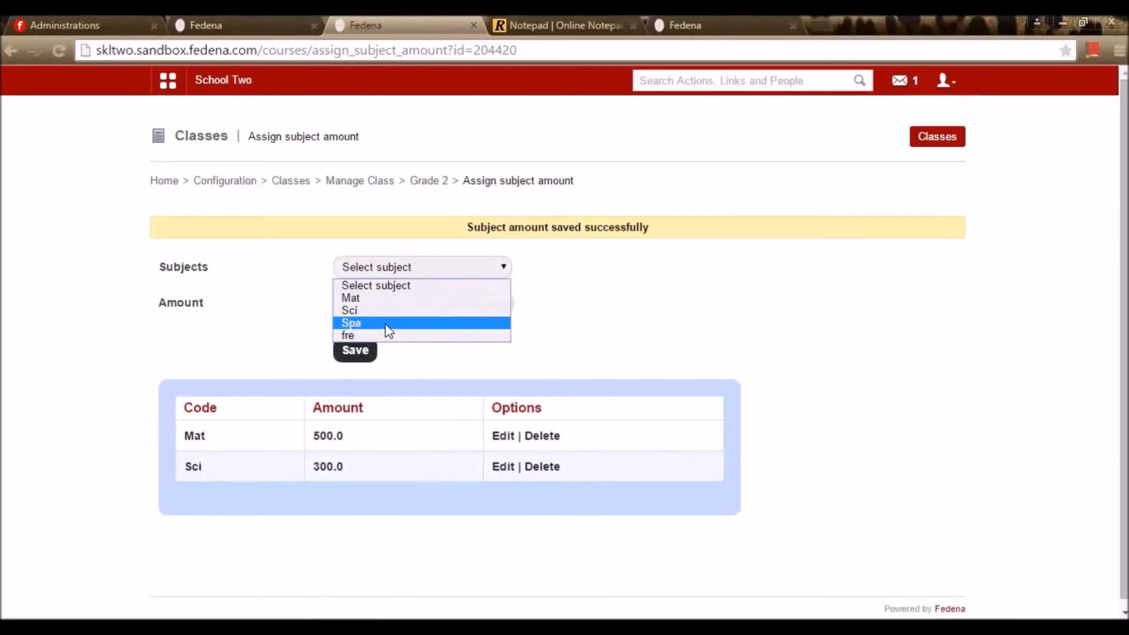
left_click(388, 324)
left_click(392, 305)
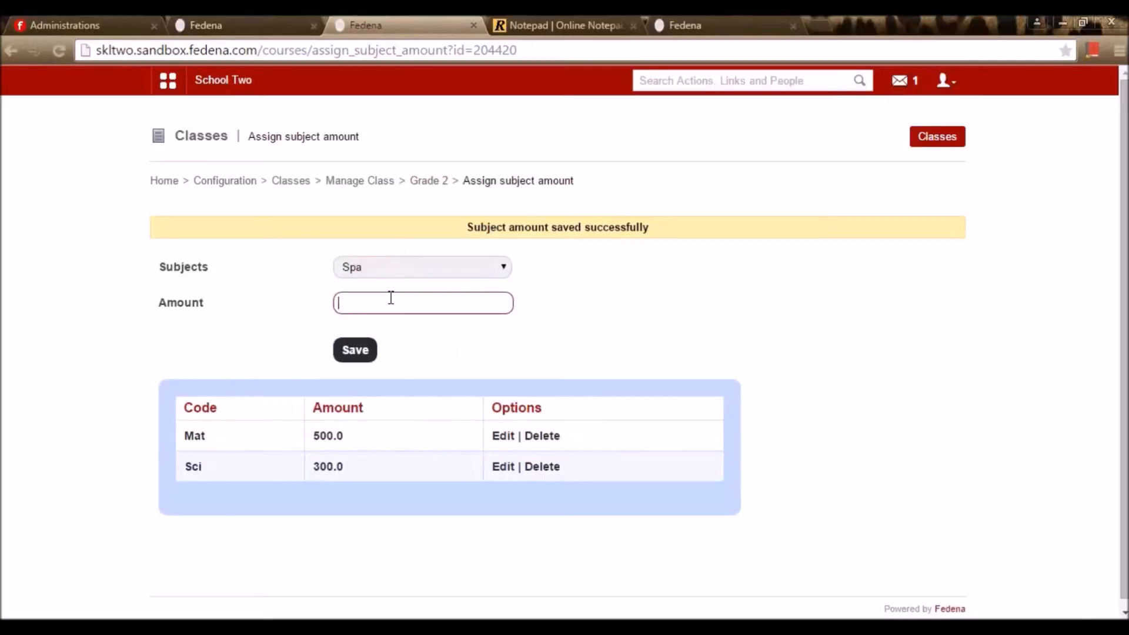
type("800")
left_click(371, 350)
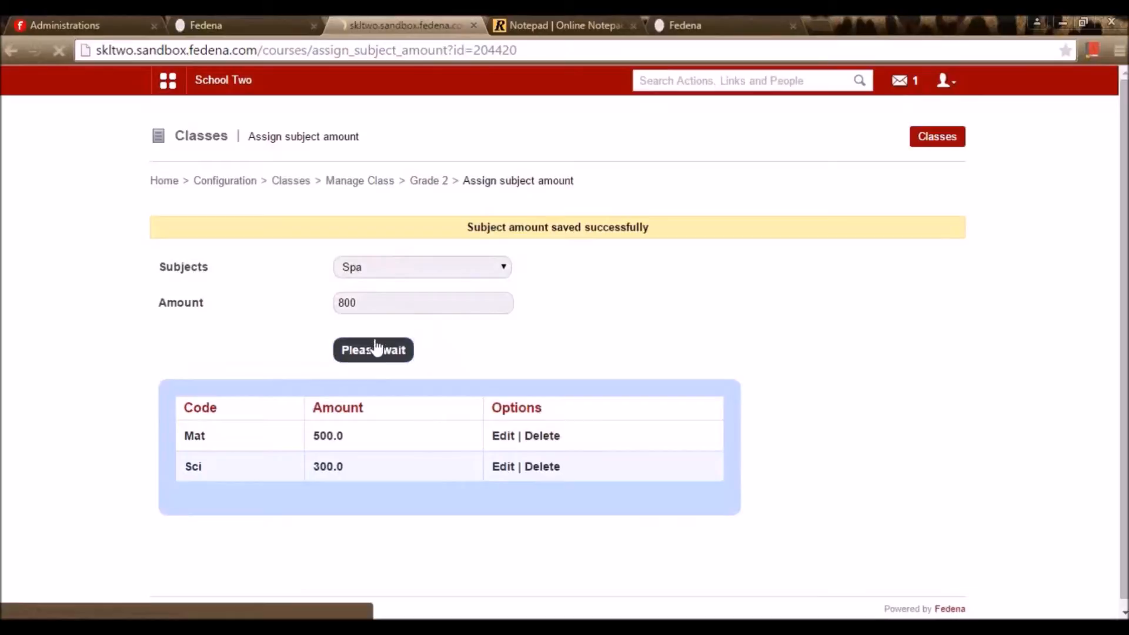
Save fre at 800, then reload the New Applicant page in the other tab
left_click(403, 274)
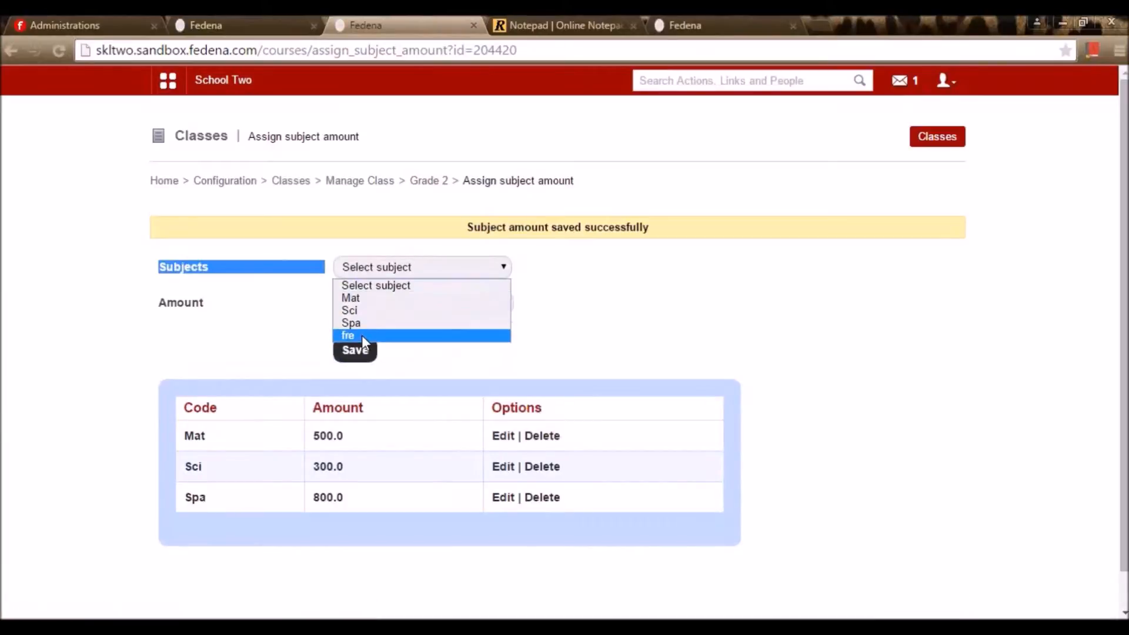
left_click(362, 335)
left_click(390, 302)
type("800")
left_click(363, 333)
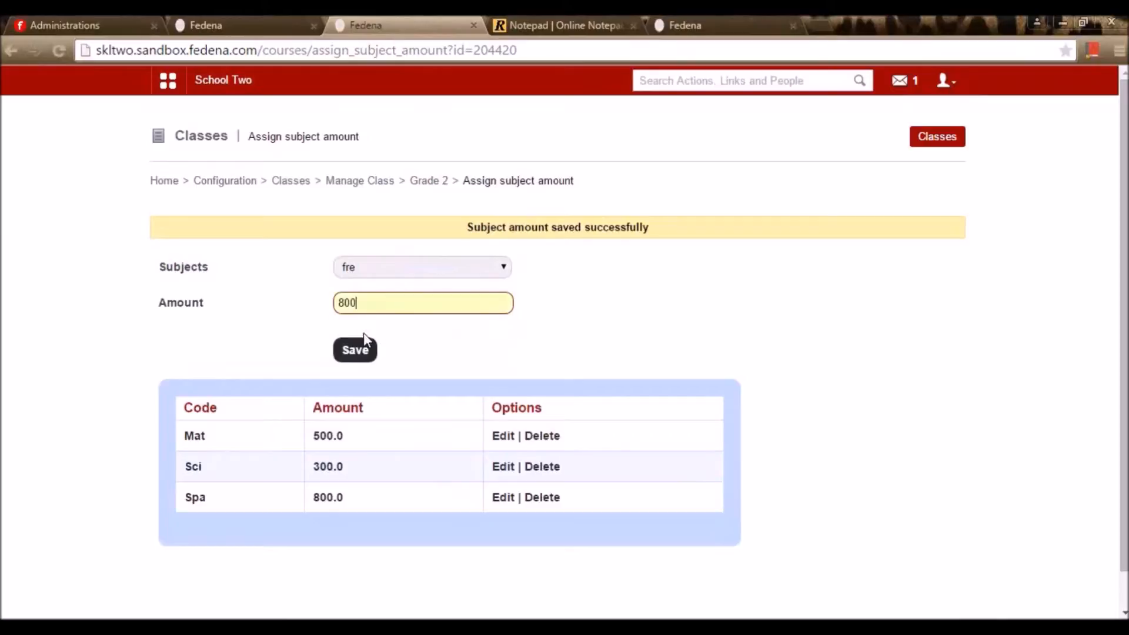
left_click(359, 353)
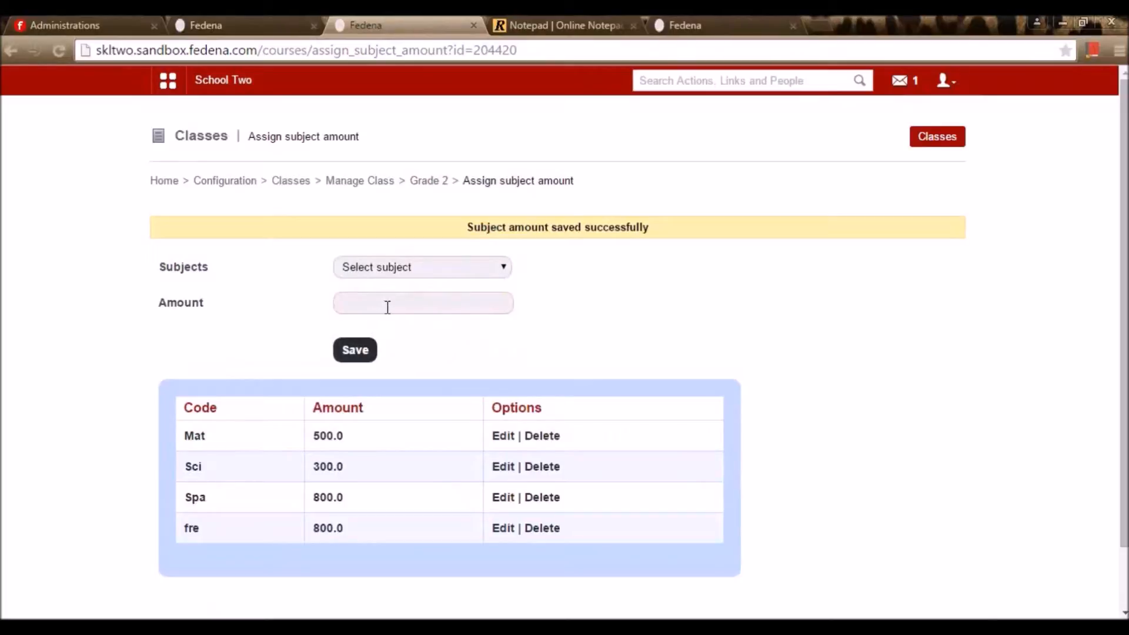
left_click(713, 23)
left_click(439, 52)
key("Return")
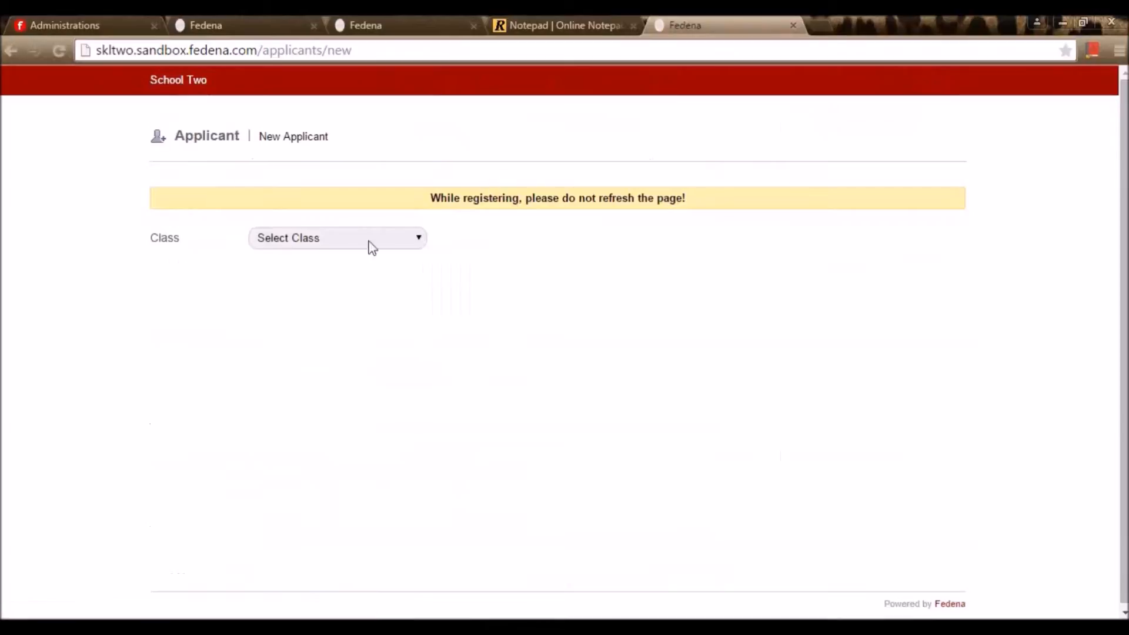
Choose Grade 1, paste the generated pin, and submit to open the application form
left_click(369, 242)
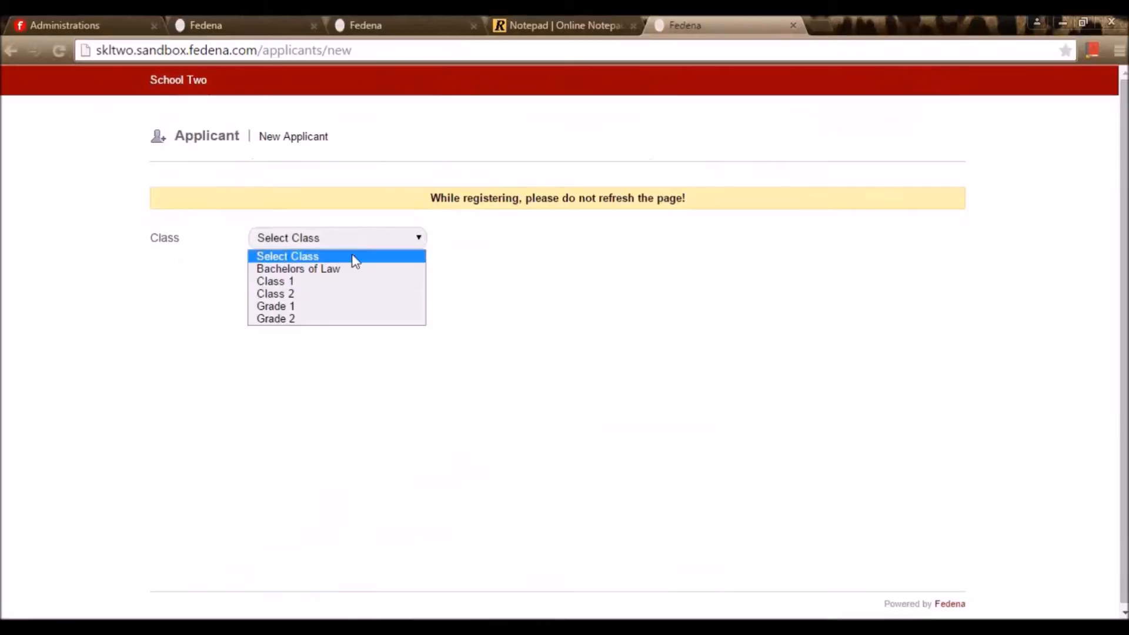
left_click(308, 306)
left_click(323, 280)
key("ctrl+v")
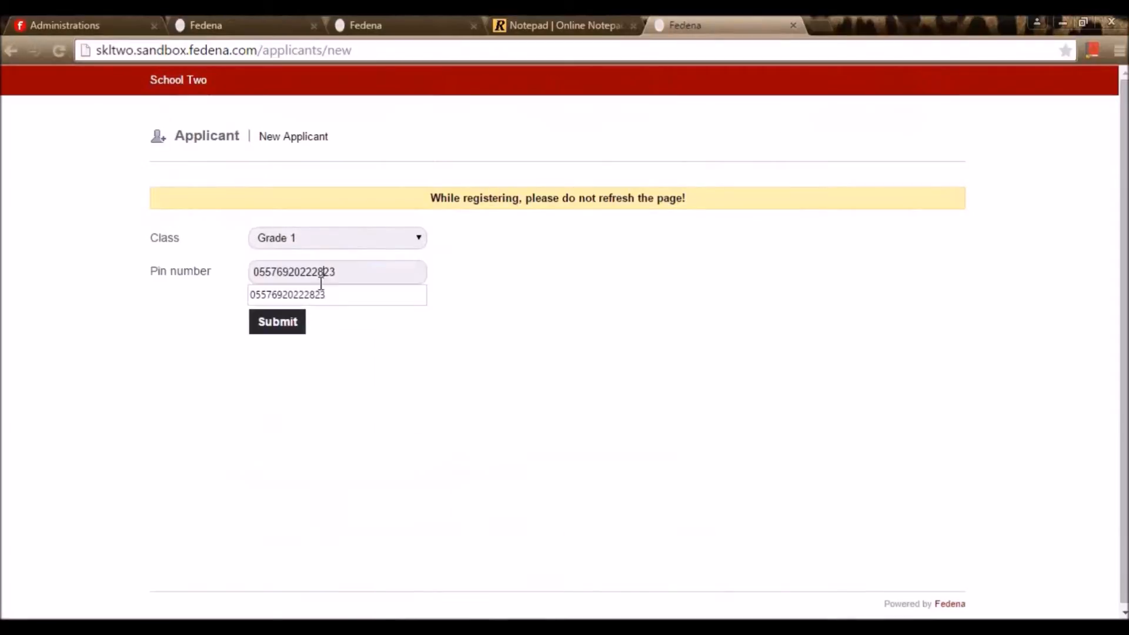
left_click(306, 320)
Enter the applicant's first and last name and tick French as an elective
left_click(818, 294)
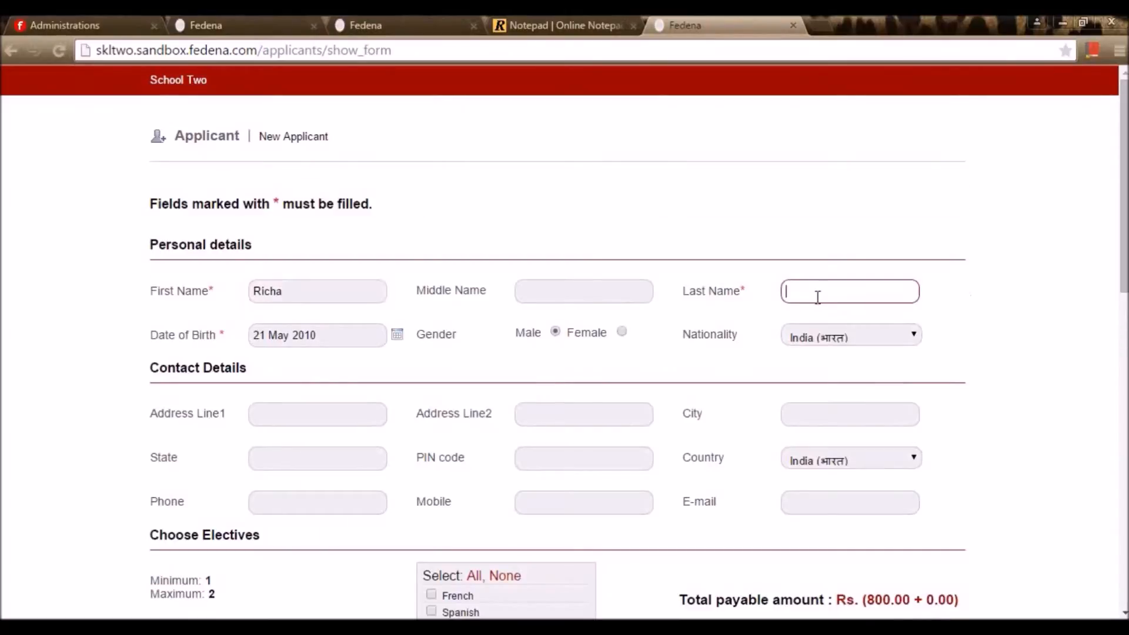
scroll(347, 434, "down", 5)
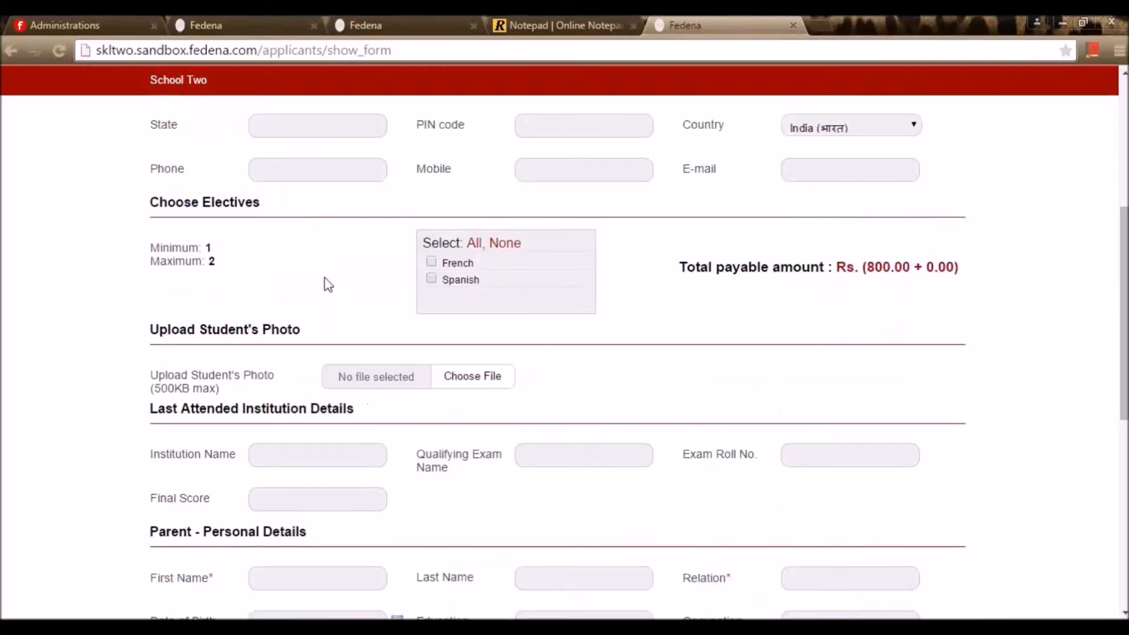
left_click(432, 263)
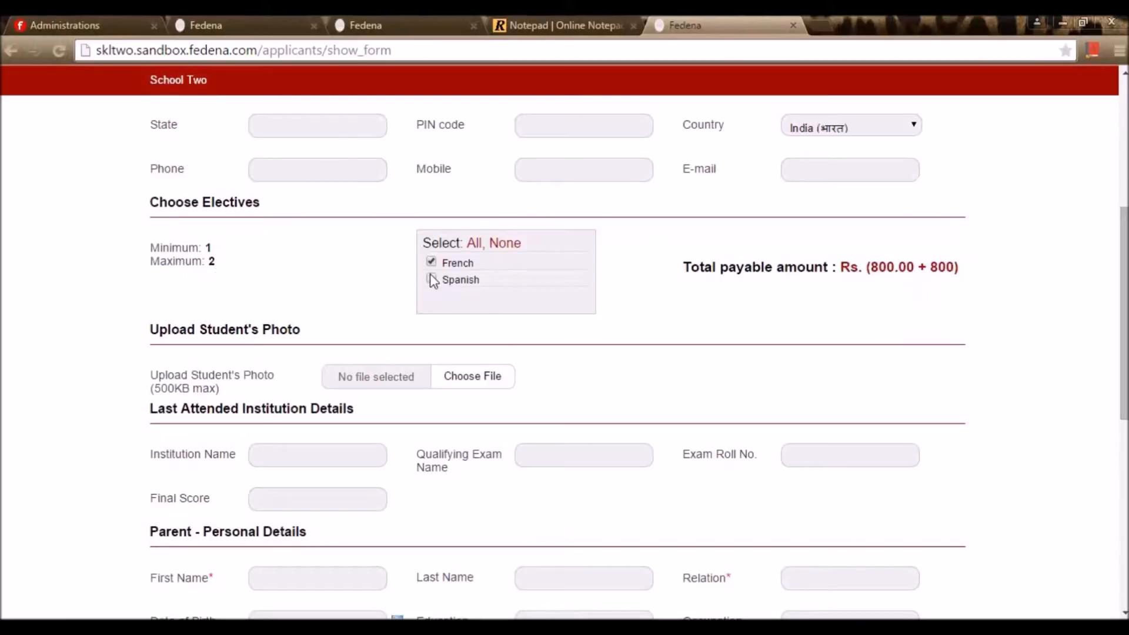
Keep only French as the elective, enter the parent's first name with relation Father, and save
left_click(449, 280)
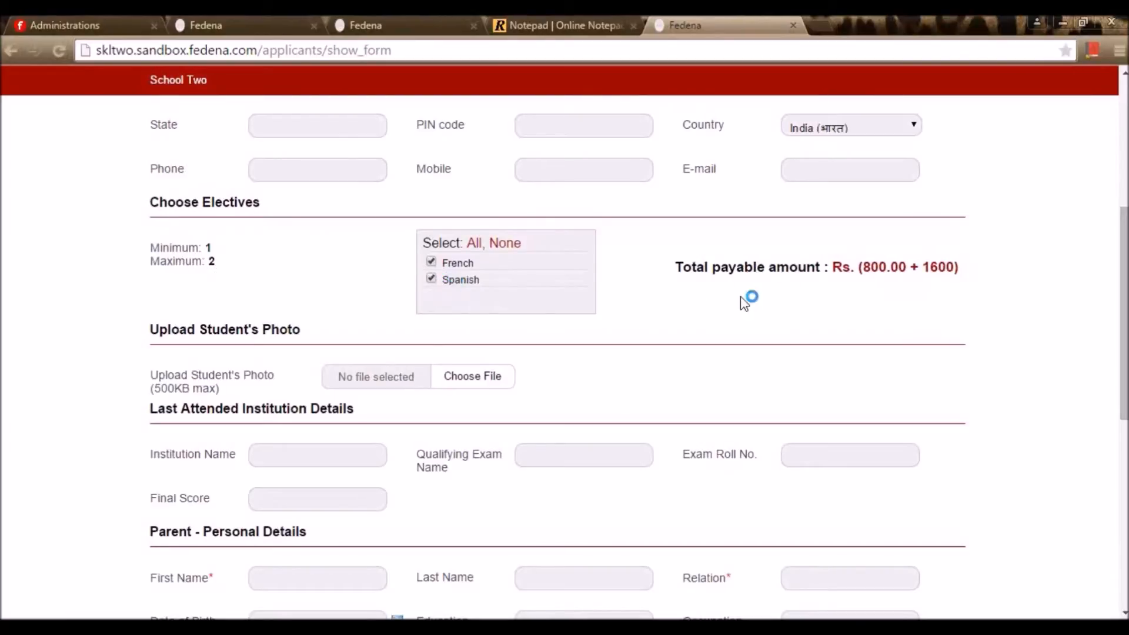
left_click(429, 281)
scroll(353, 325, "down", 3)
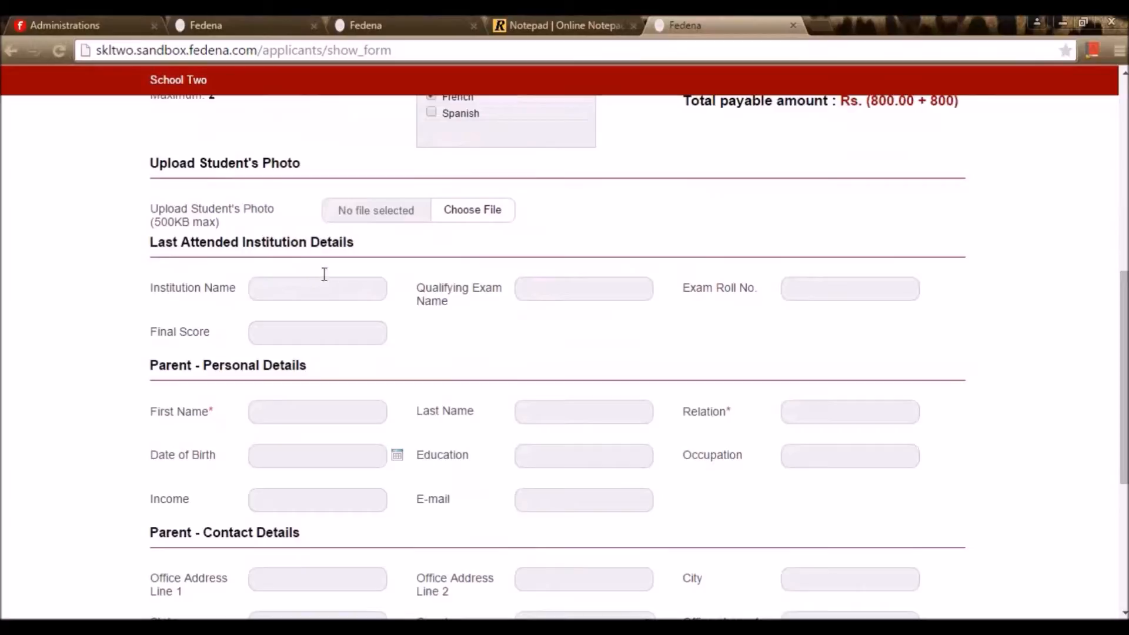
scroll(327, 317, "down", 1)
left_click(325, 325)
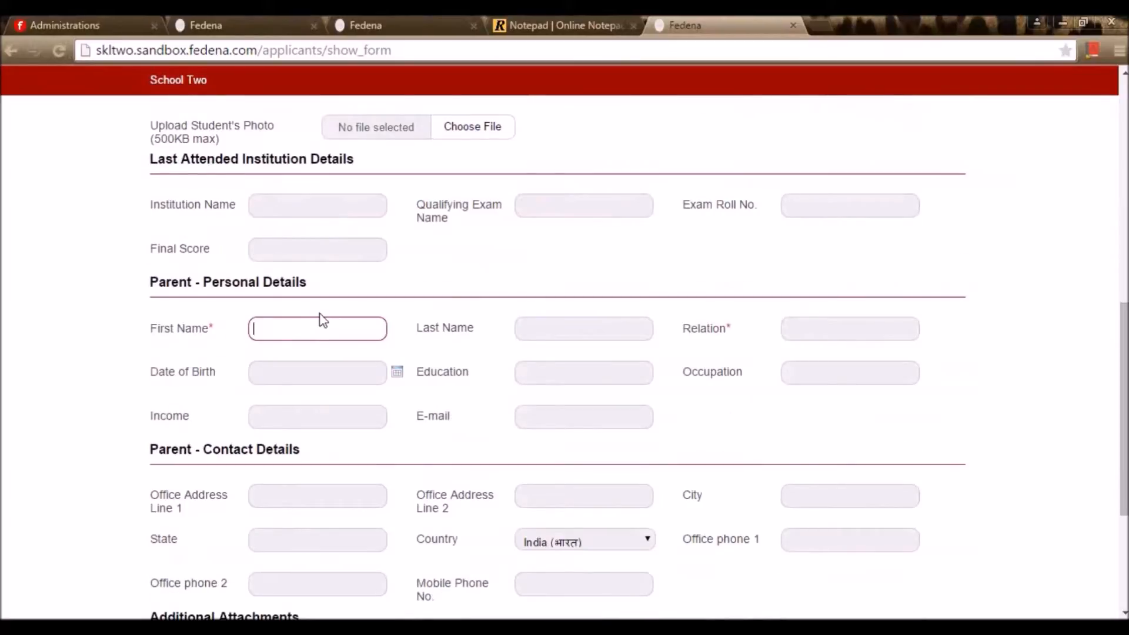
type("Raj")
left_click(842, 325)
type("Father")
left_click(961, 335)
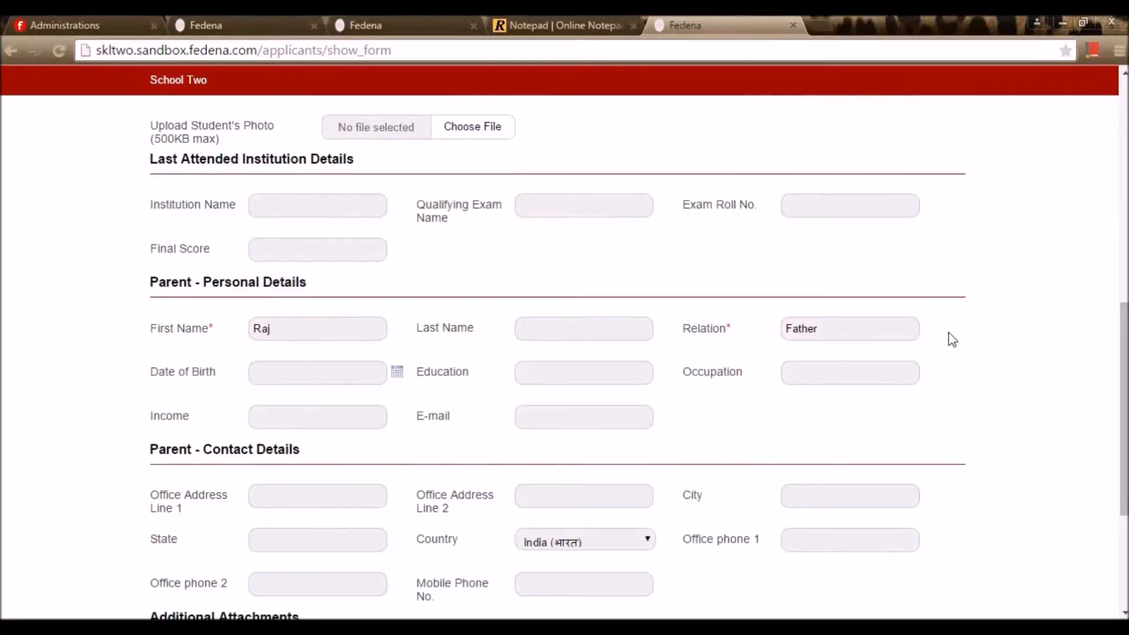
scroll(971, 353, "down", 4)
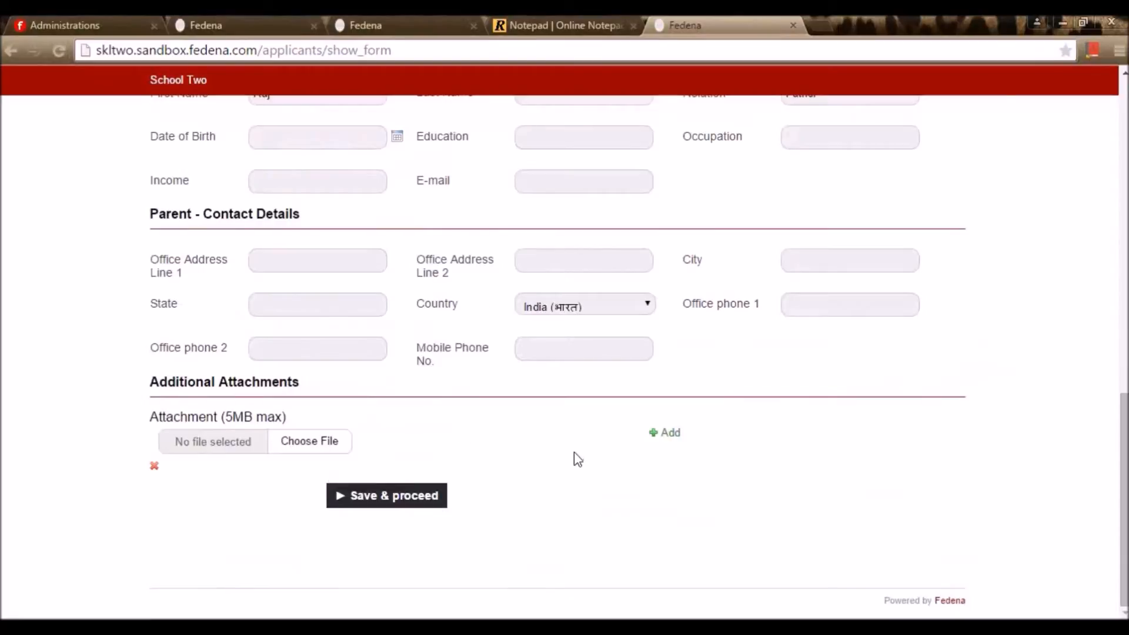
left_click(422, 503)
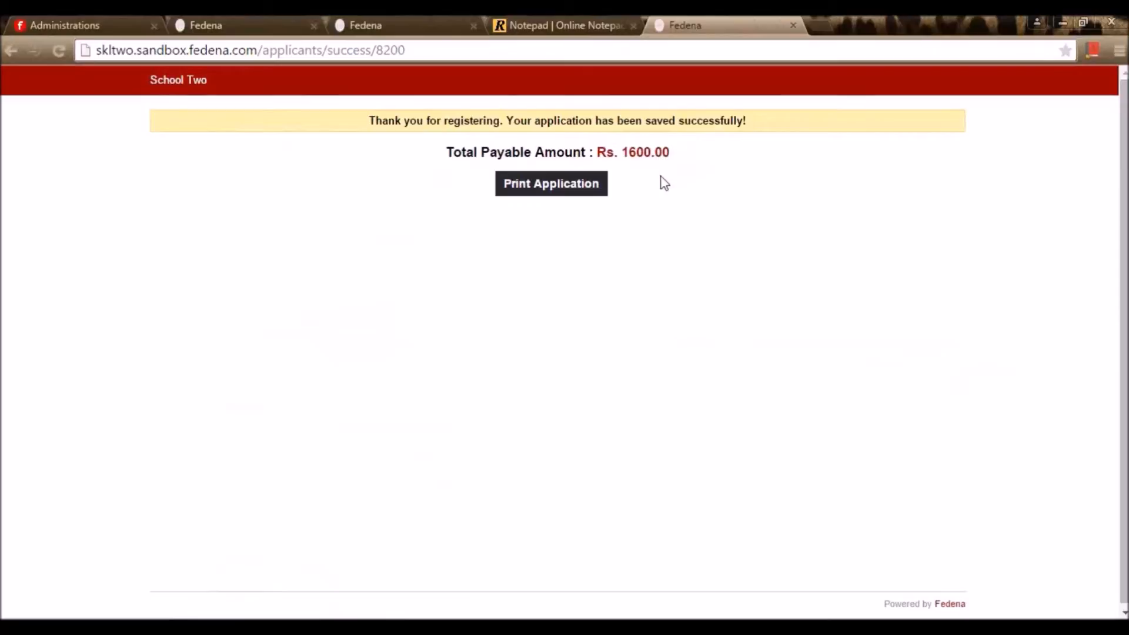
Look through the printable application PDF, then go back to the pin group tab
left_click(559, 192)
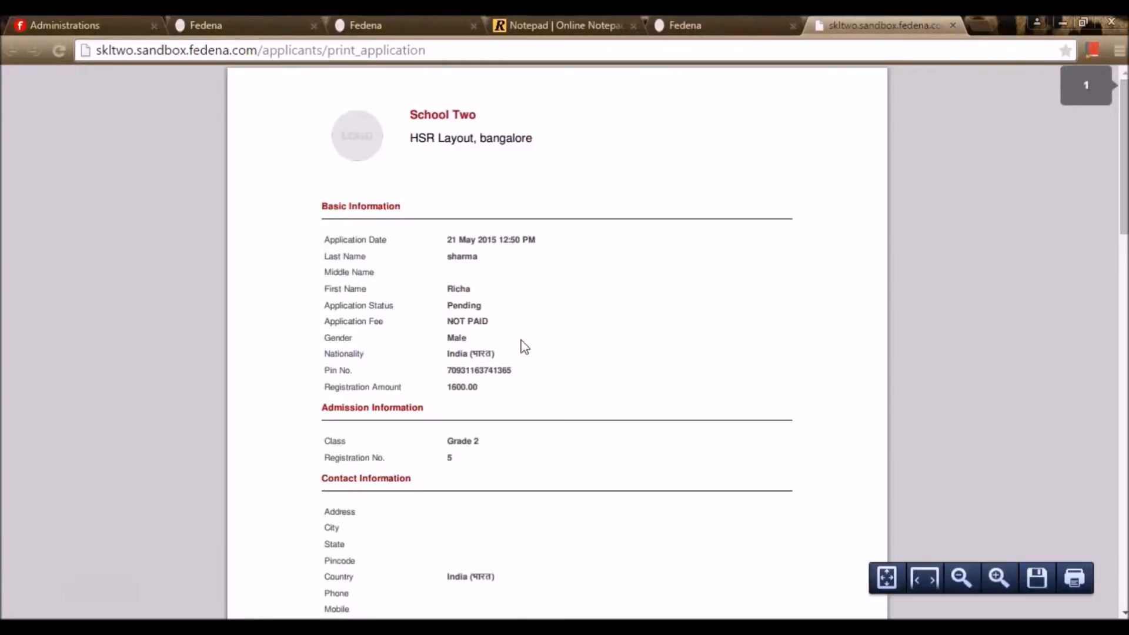
scroll(530, 353, "down", 5)
scroll(540, 352, "down", 9)
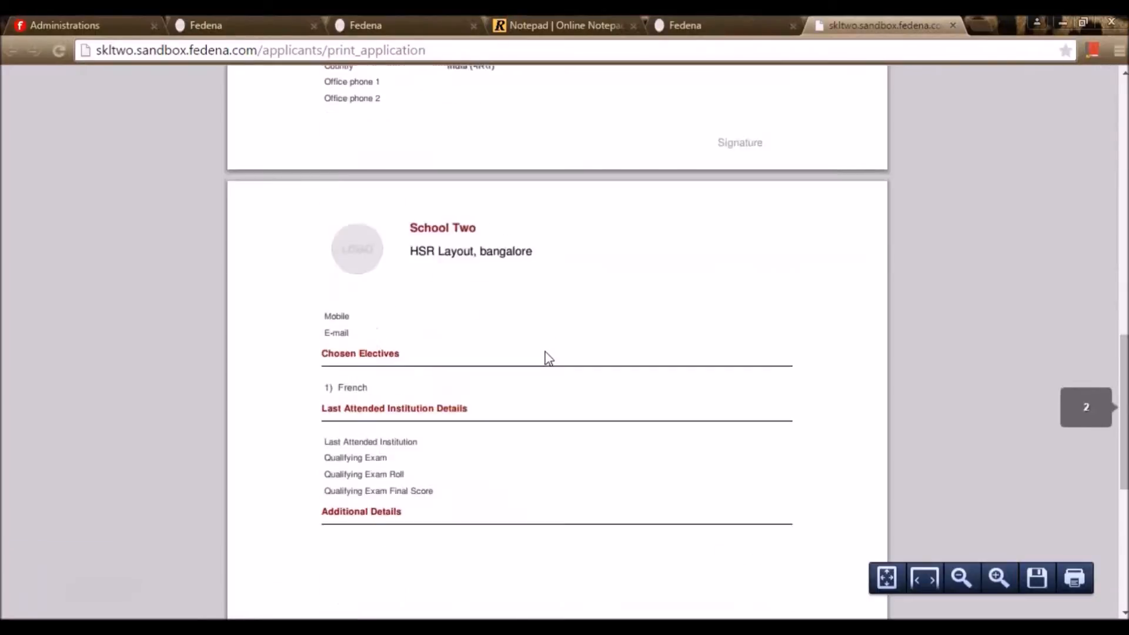
scroll(551, 360, "up", 9)
scroll(559, 376, "up", 5)
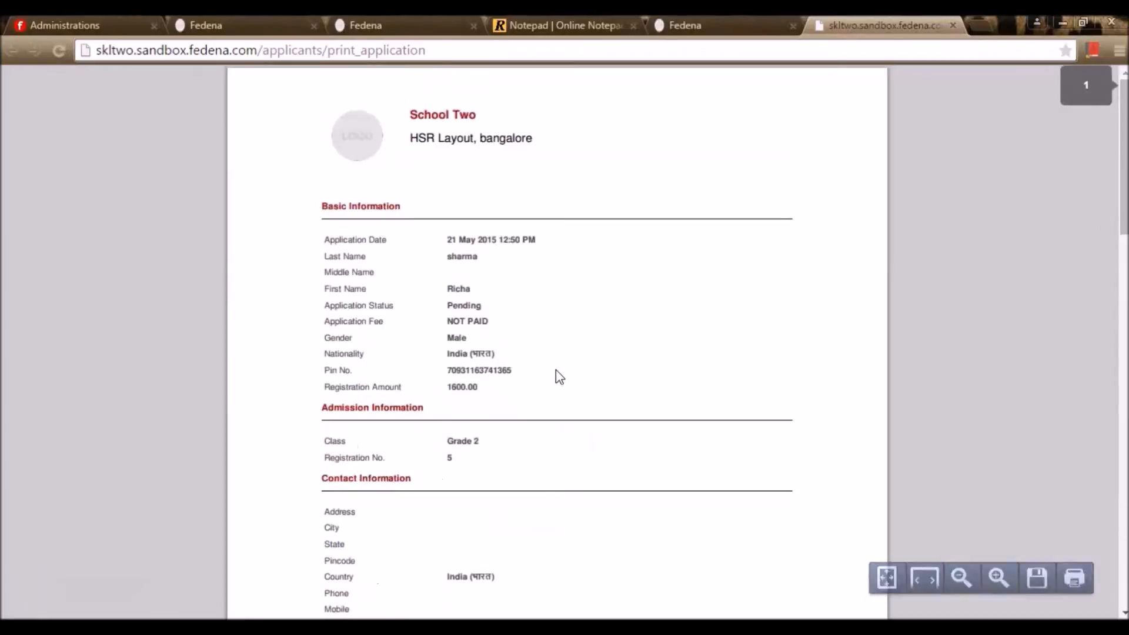
left_click(280, 18)
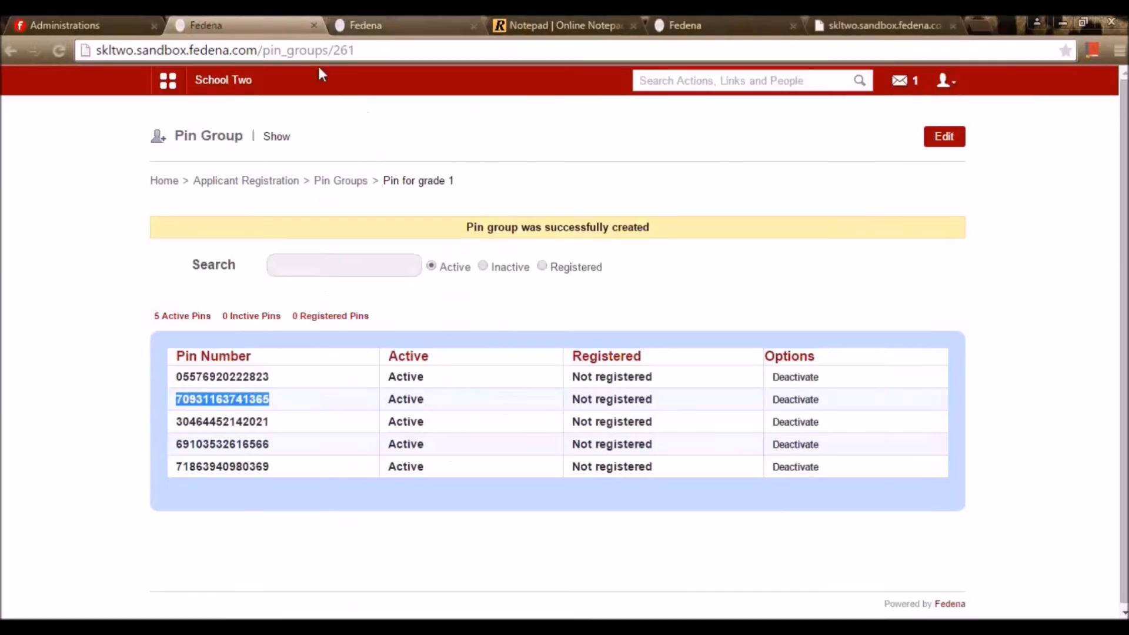
Open the Grade 2 applicant, mark them academically cleared, and mark the fee paid
left_click(275, 183)
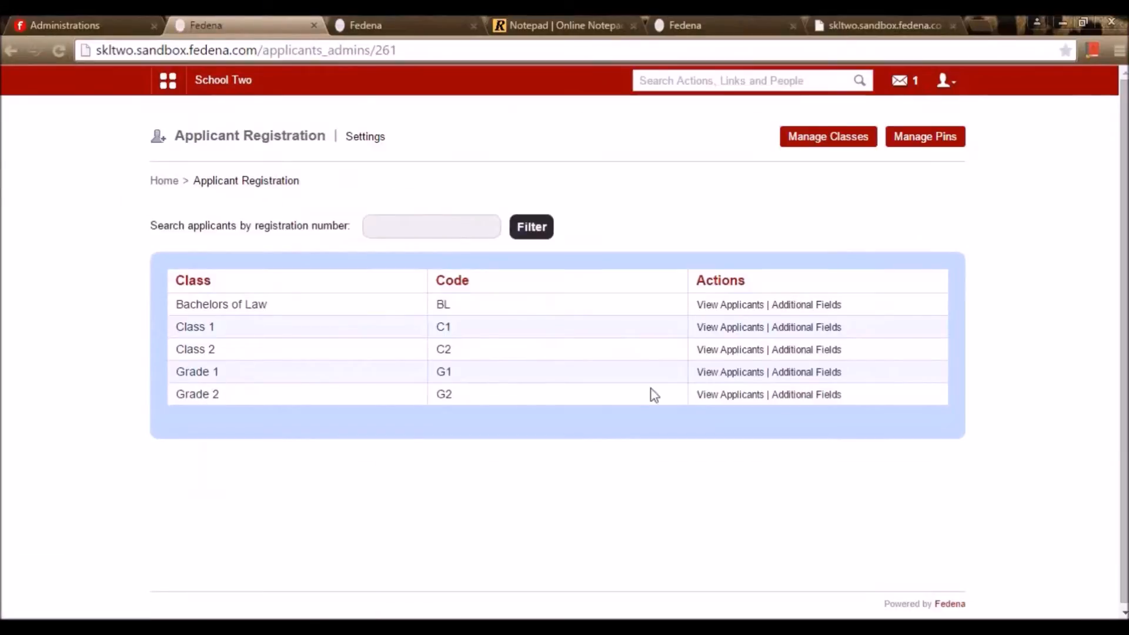
left_click(743, 403)
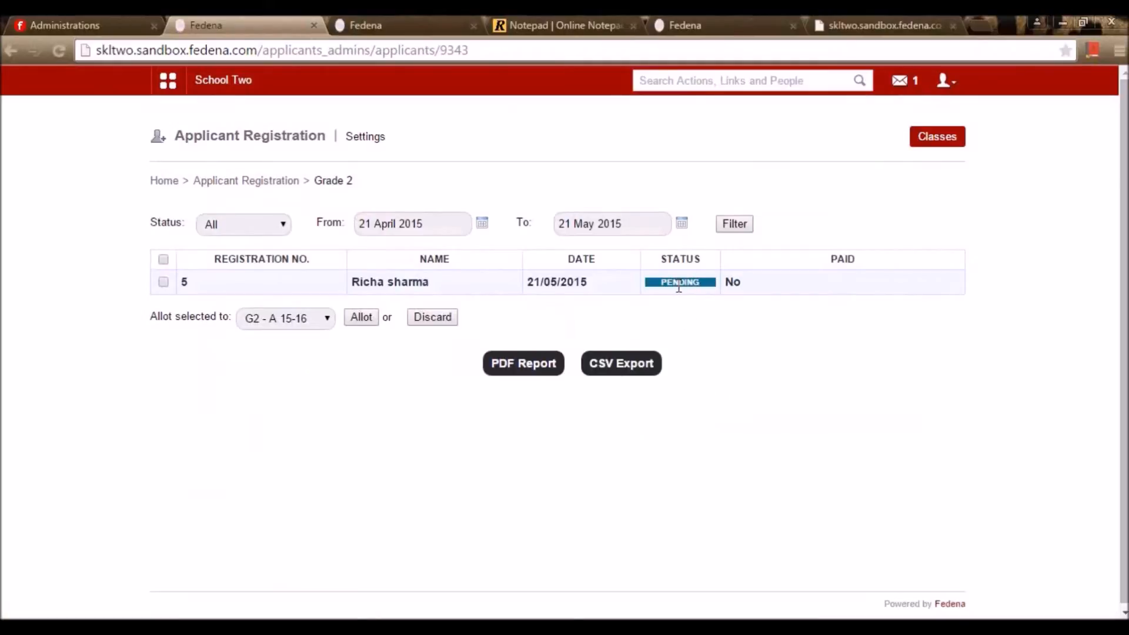
left_click(387, 285)
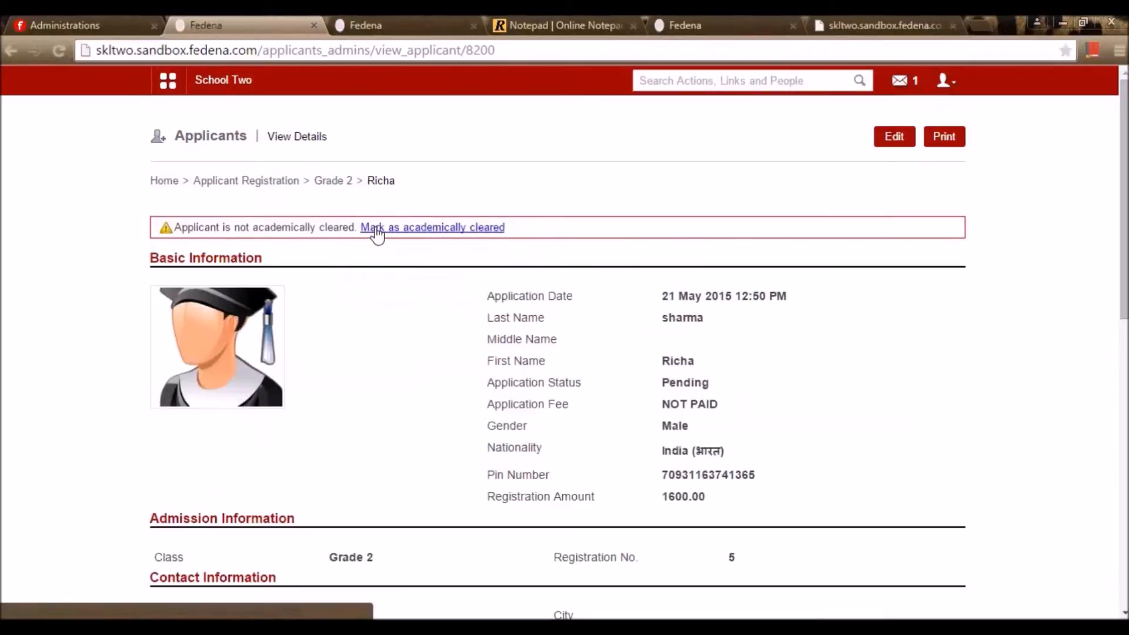
left_click(421, 229)
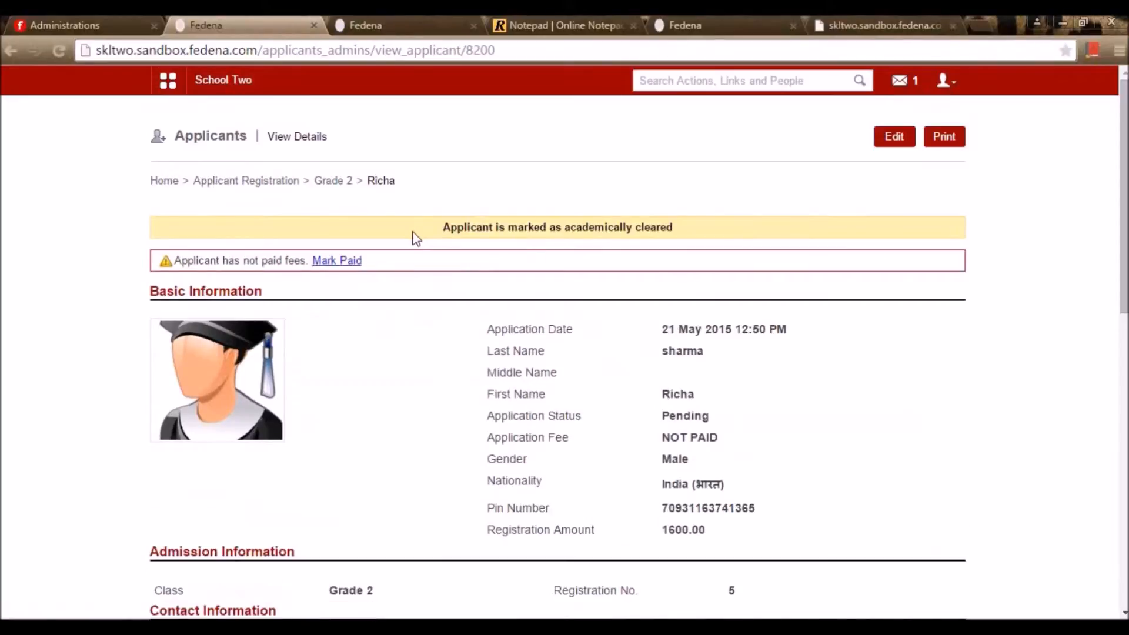
left_click(349, 262)
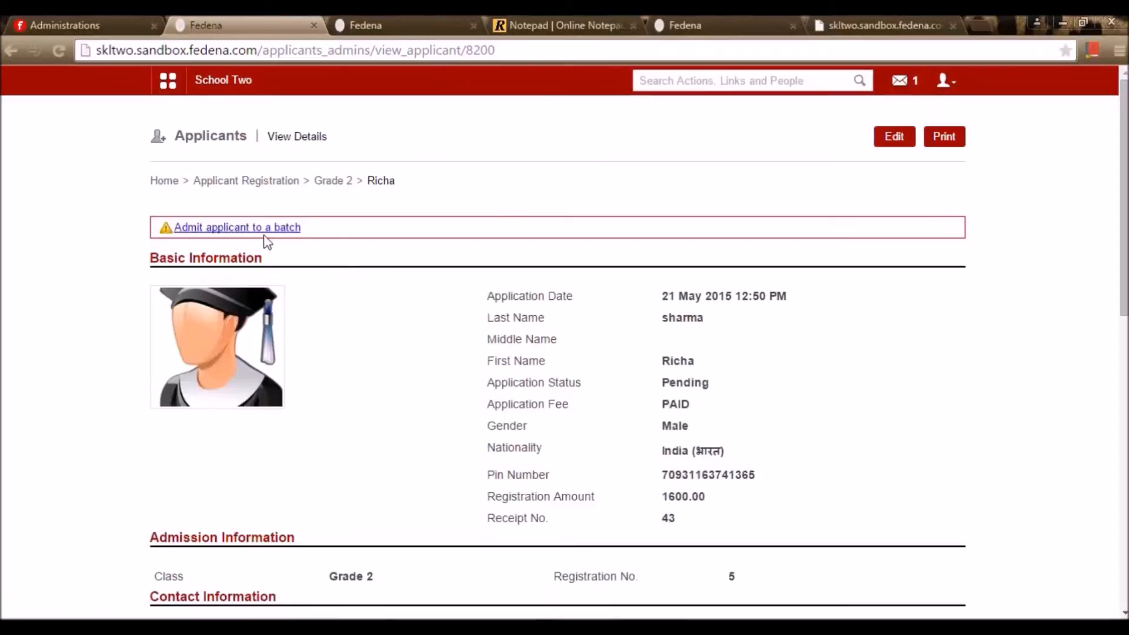
Admit the applicant to batch G2 - A 15-16
left_click(254, 230)
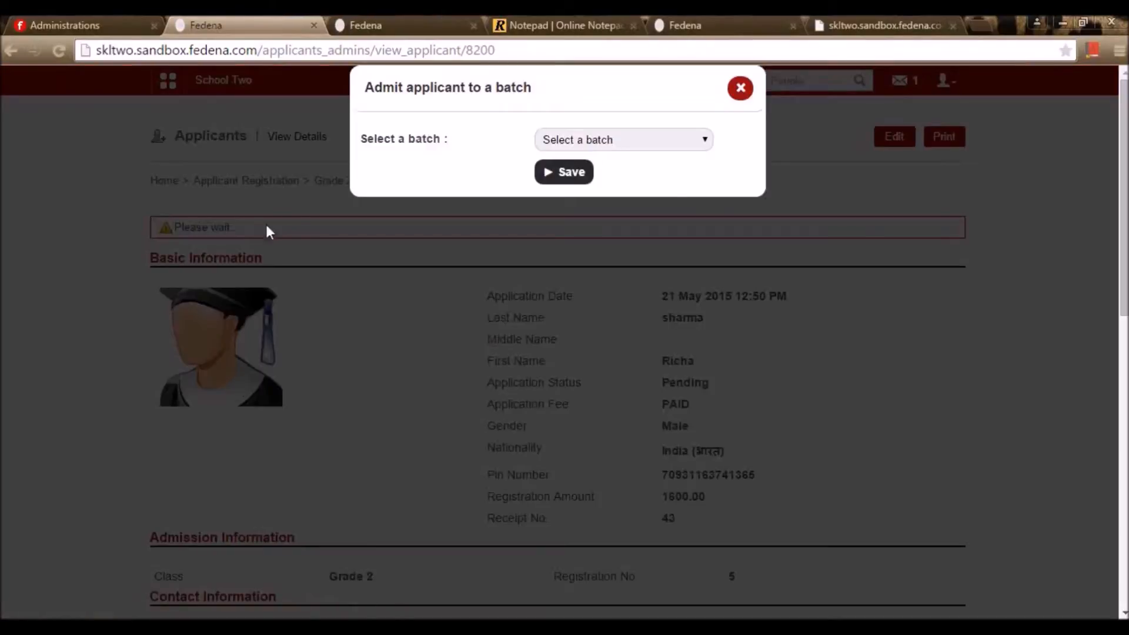
left_click(568, 141)
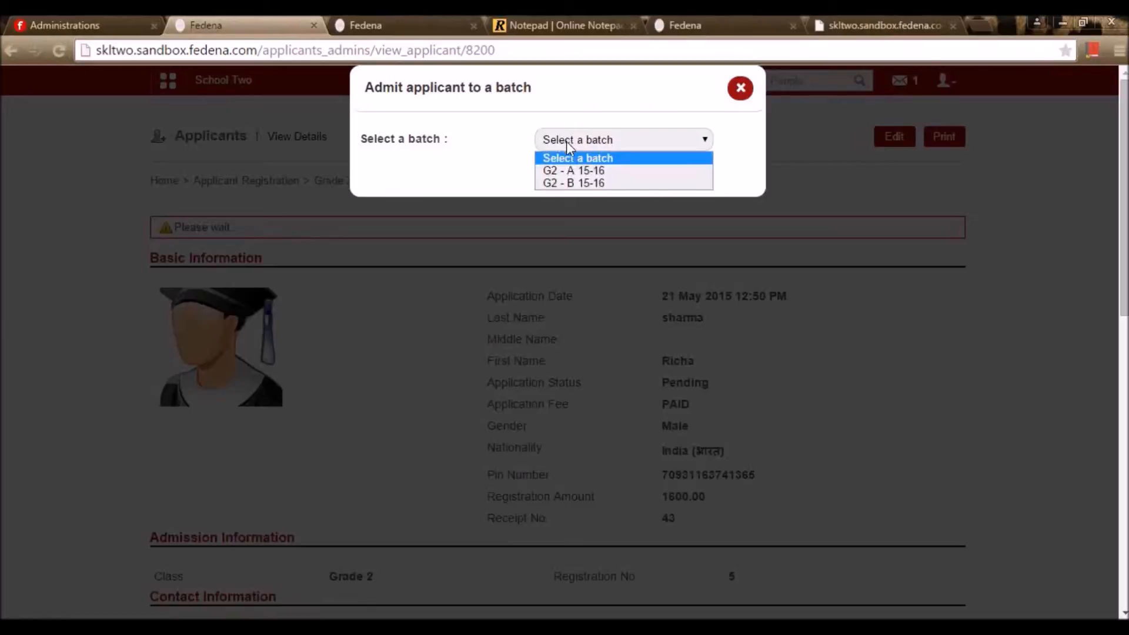
left_click(586, 172)
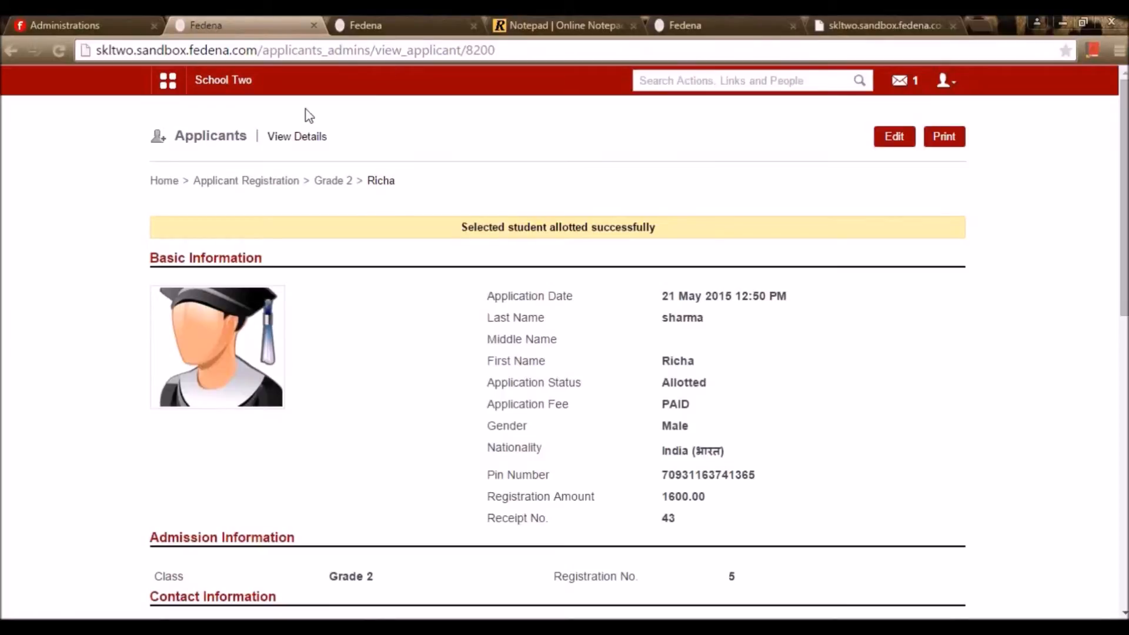
Confirm the Grade 2 list shows the applicant allotted, then switch to the notepad
left_click(260, 182)
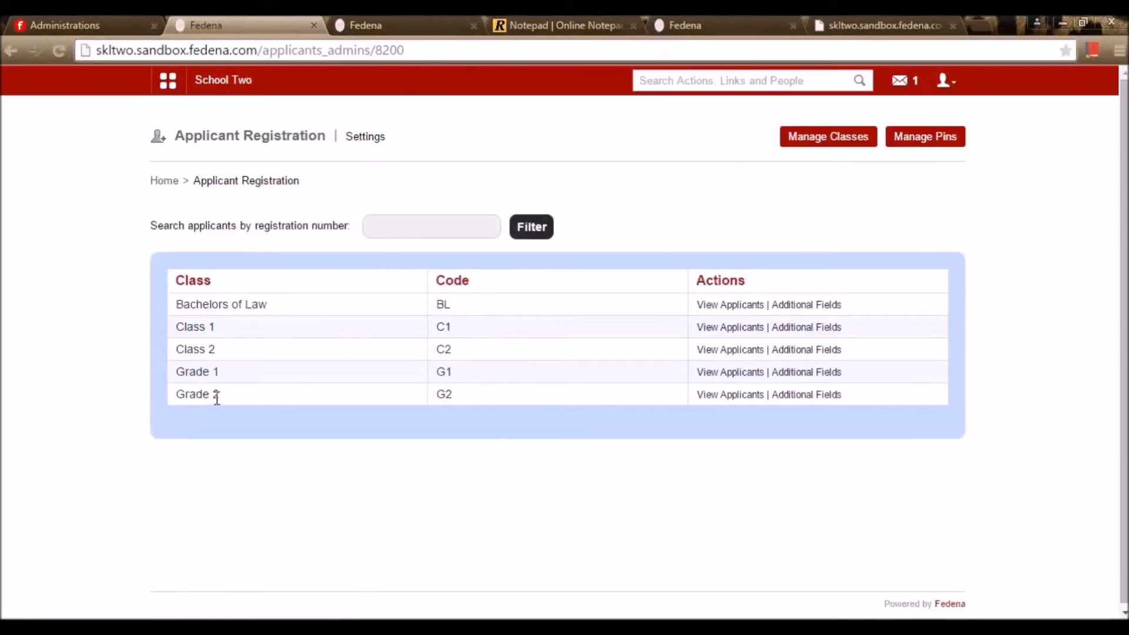
left_click(729, 395)
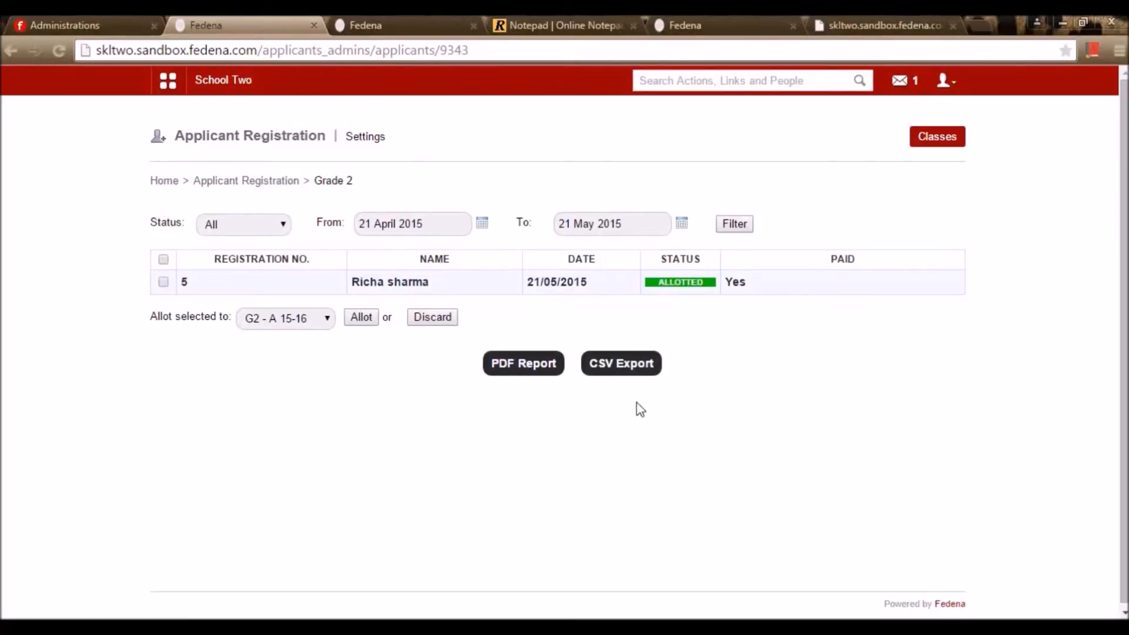
left_click(391, 18)
left_click(540, 24)
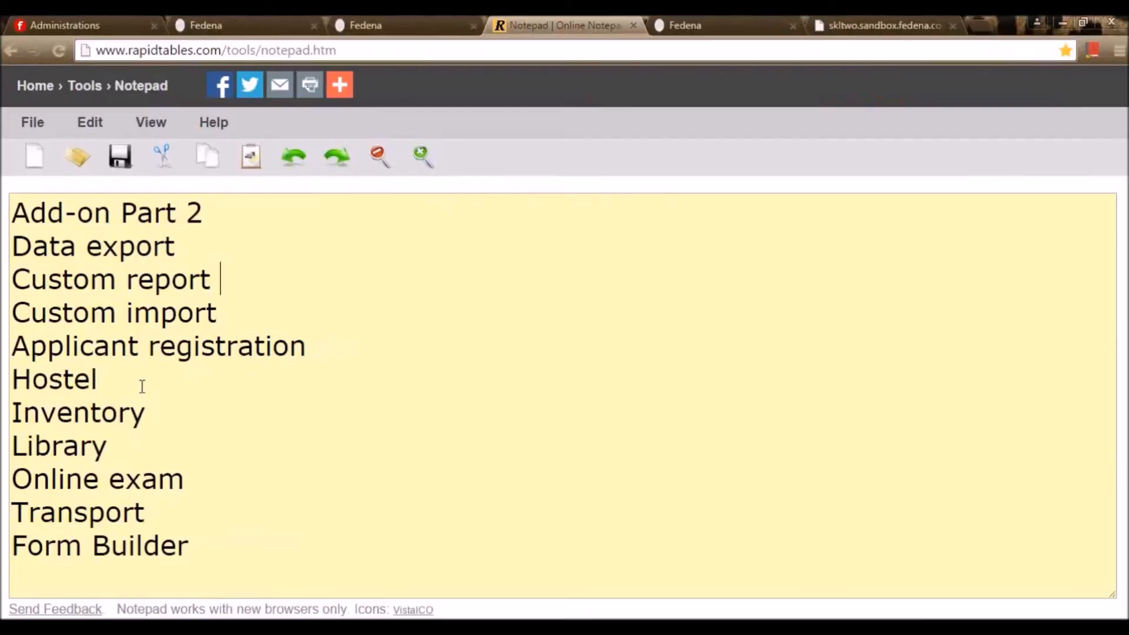
Close the extra Fedena and printed-application tabs, keeping the applicant registration page
left_click(788, 24)
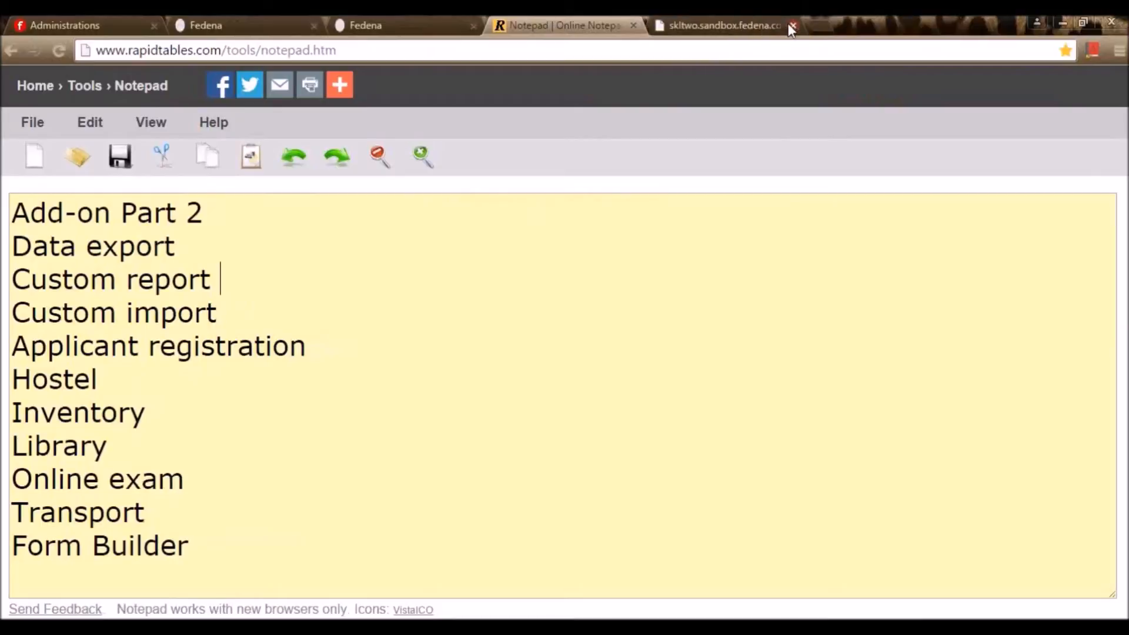
left_click(789, 25)
left_click(474, 23)
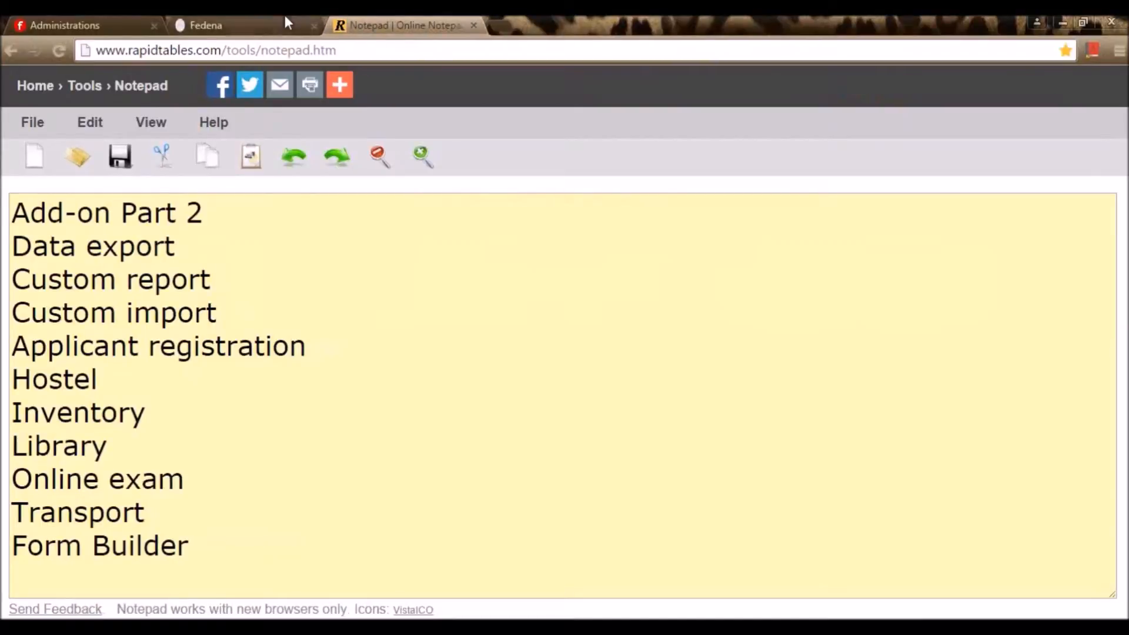
left_click(284, 21)
Open Hostel from Administration in the quick links menu after checking the school's plugins
left_click(169, 85)
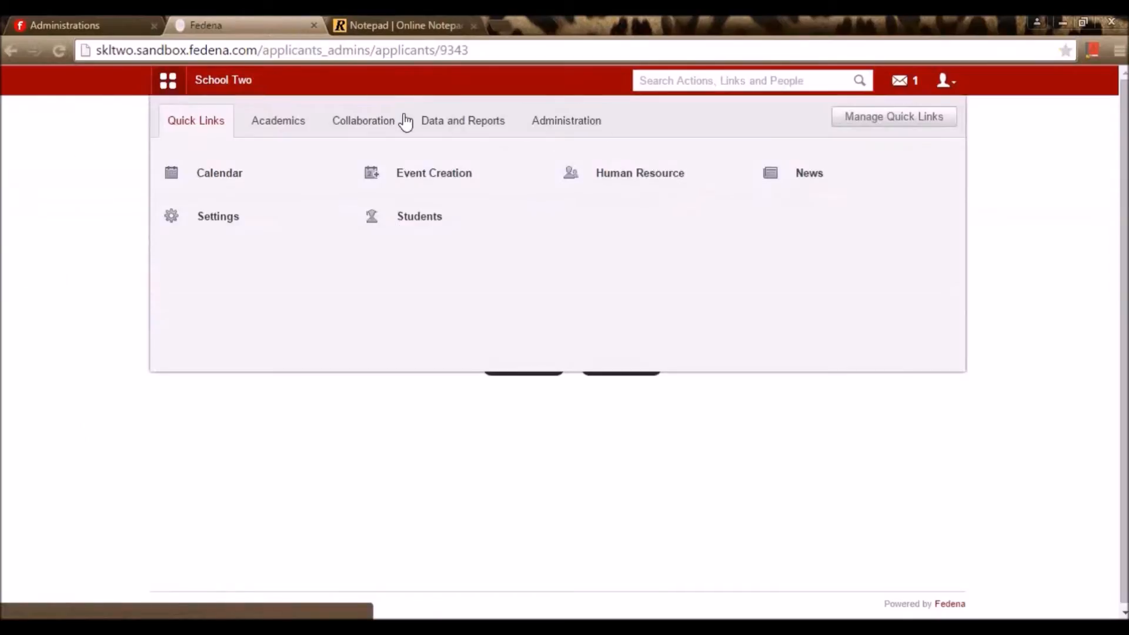
left_click(576, 134)
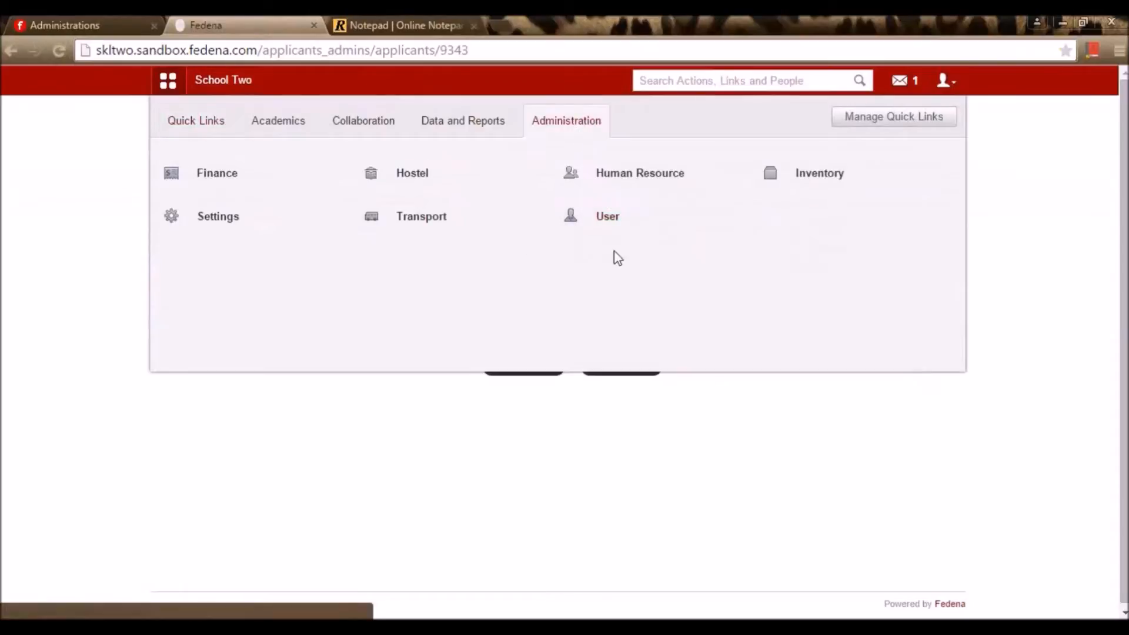
left_click(415, 176)
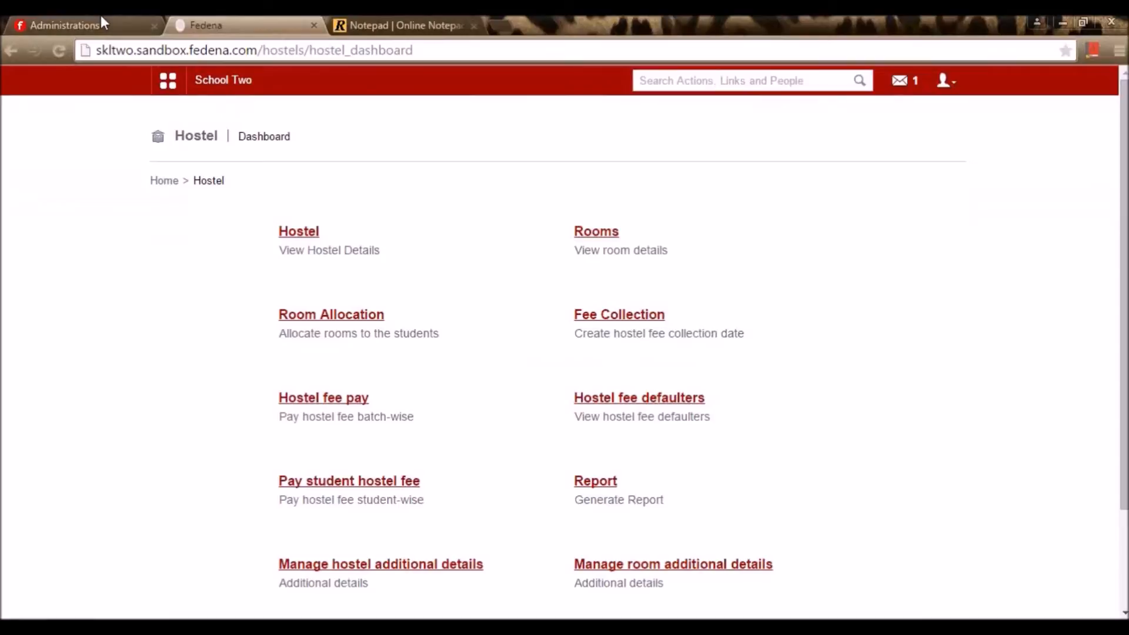
left_click(101, 17)
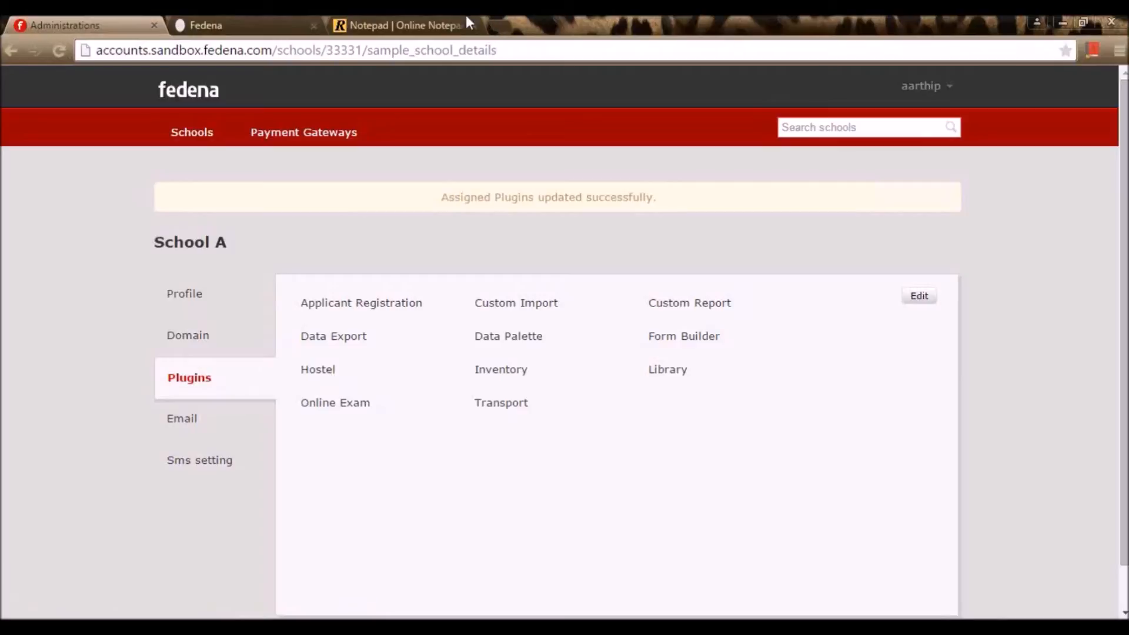
left_click(277, 19)
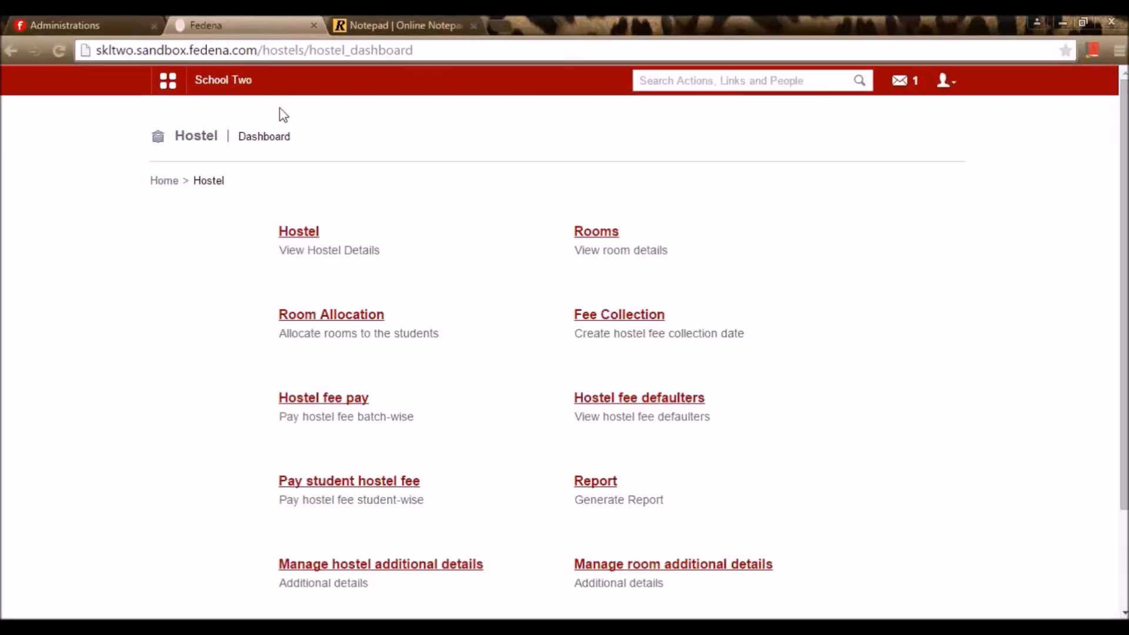
Browse the list of hostels and Block A's details
left_click(310, 236)
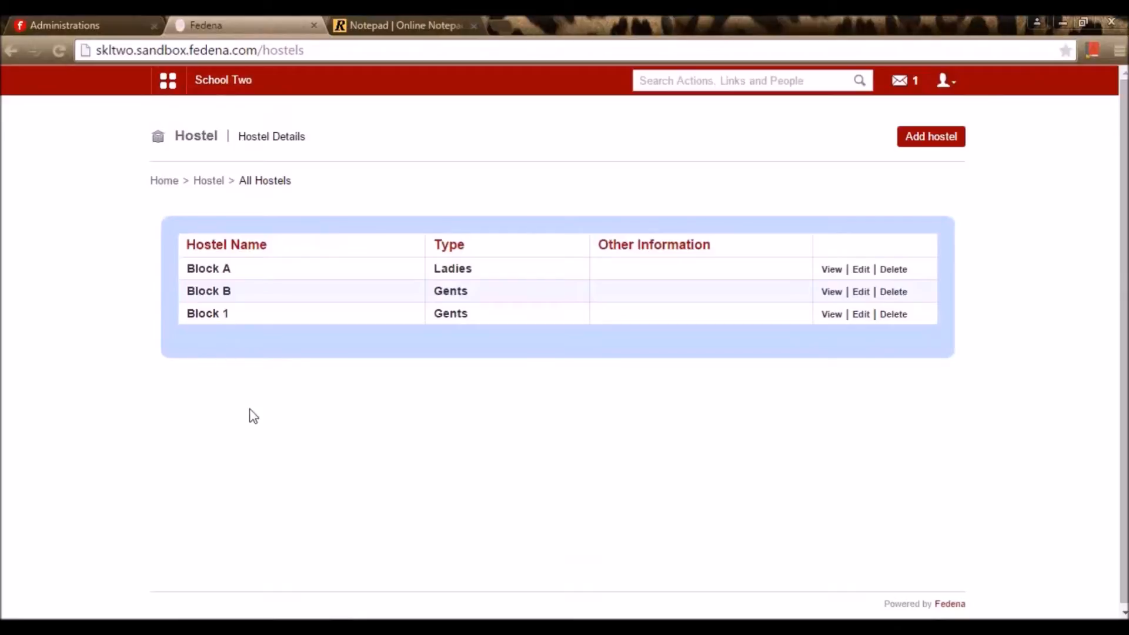
left_click(831, 270)
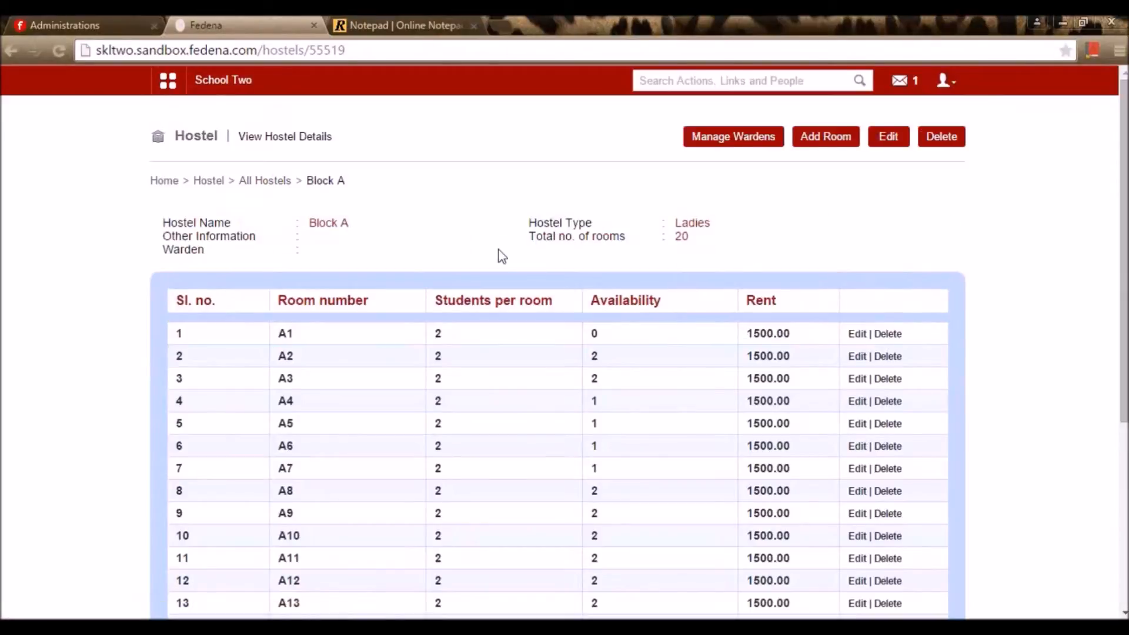
key("alt+Left")
Update Block A with hostel type Ladies and return to the Hostel dashboard
left_click(863, 270)
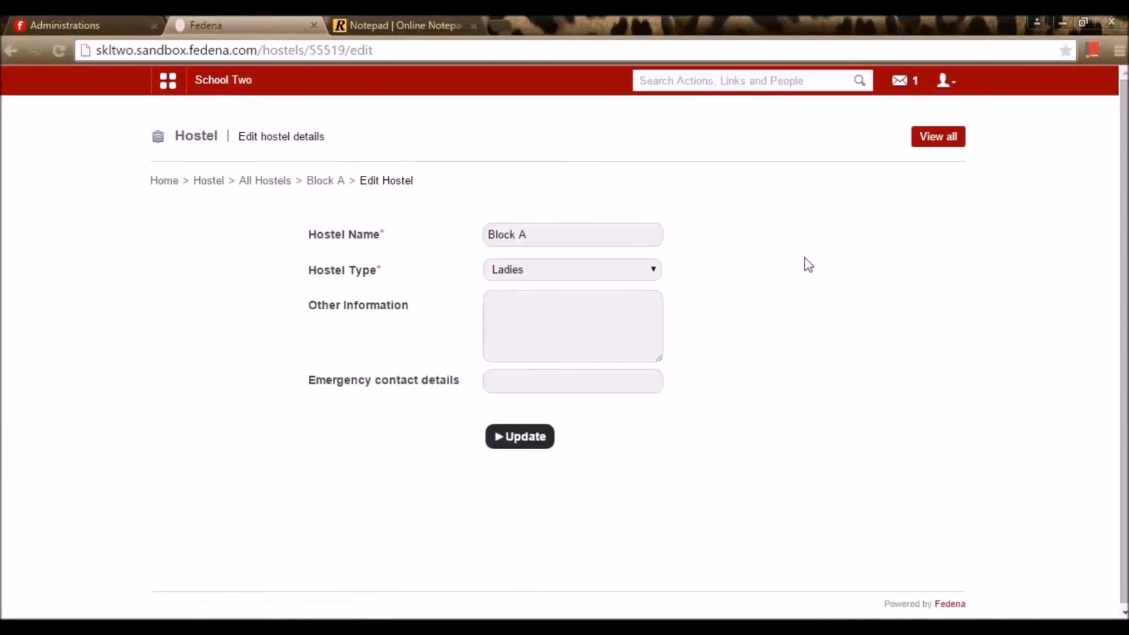
left_click(610, 274)
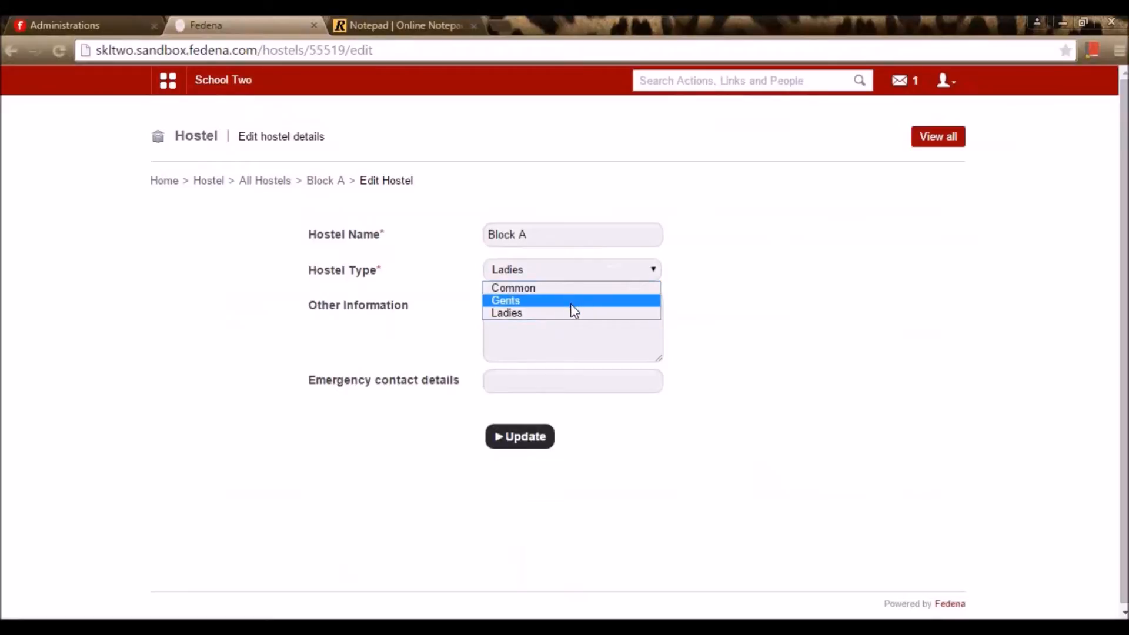
left_click(715, 281)
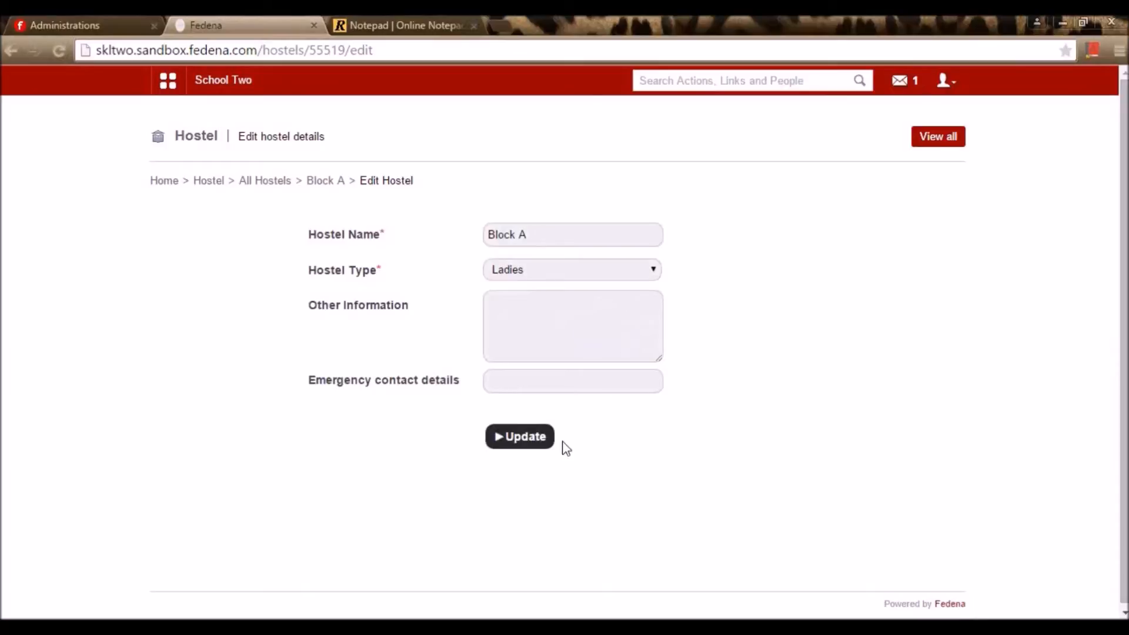
left_click(538, 445)
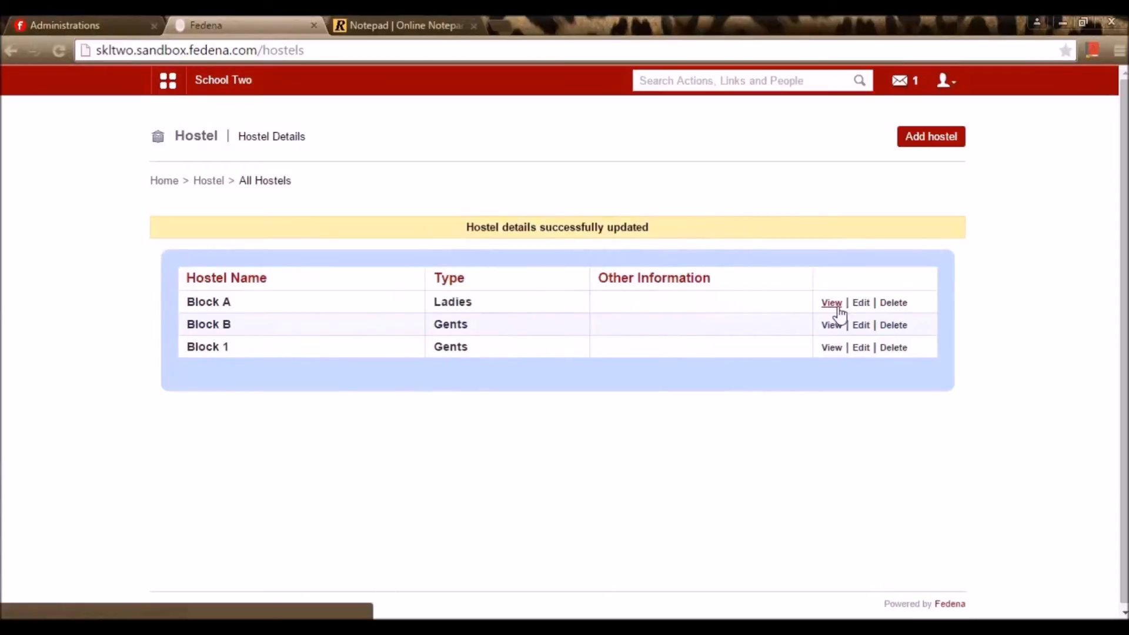
left_click(217, 181)
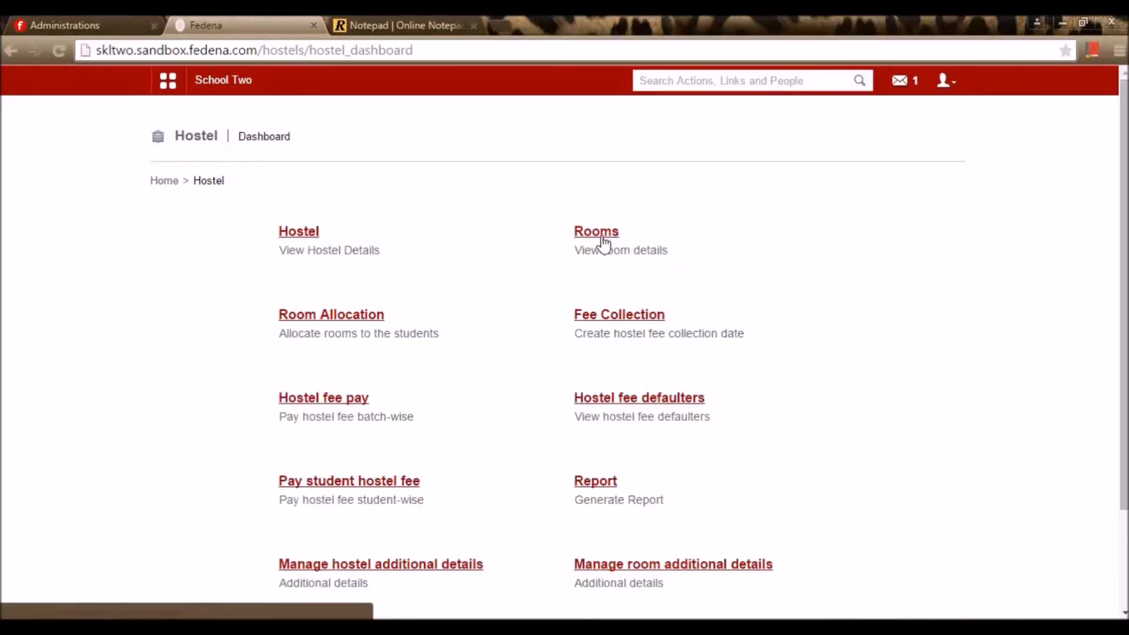
Show the existing rooms of Block A on the room details page
left_click(604, 235)
left_click(453, 242)
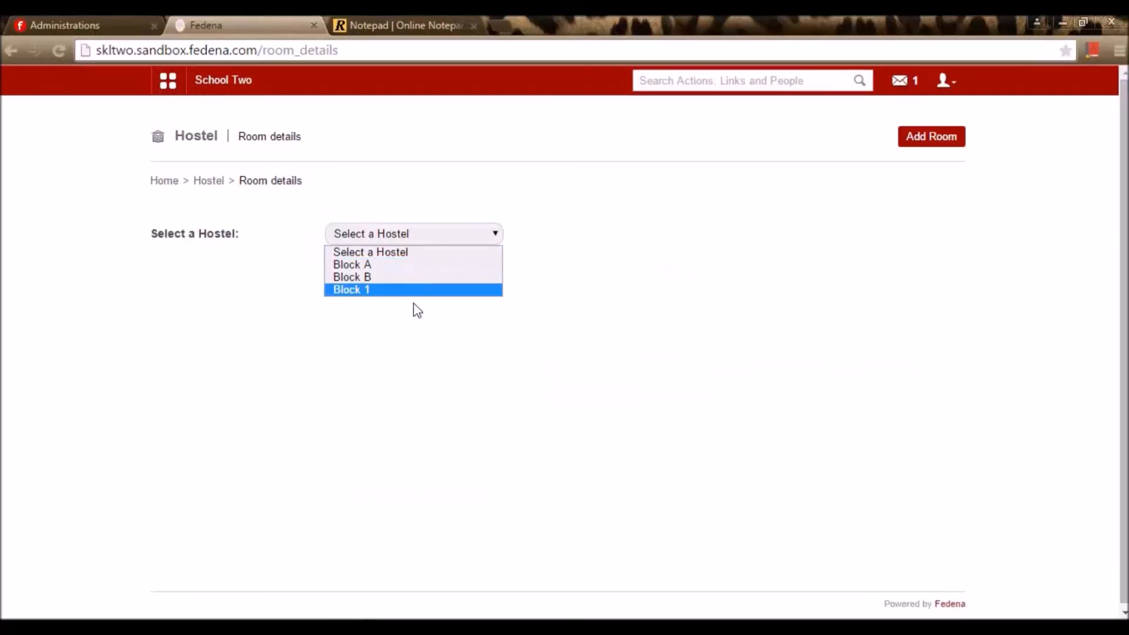
left_click(435, 265)
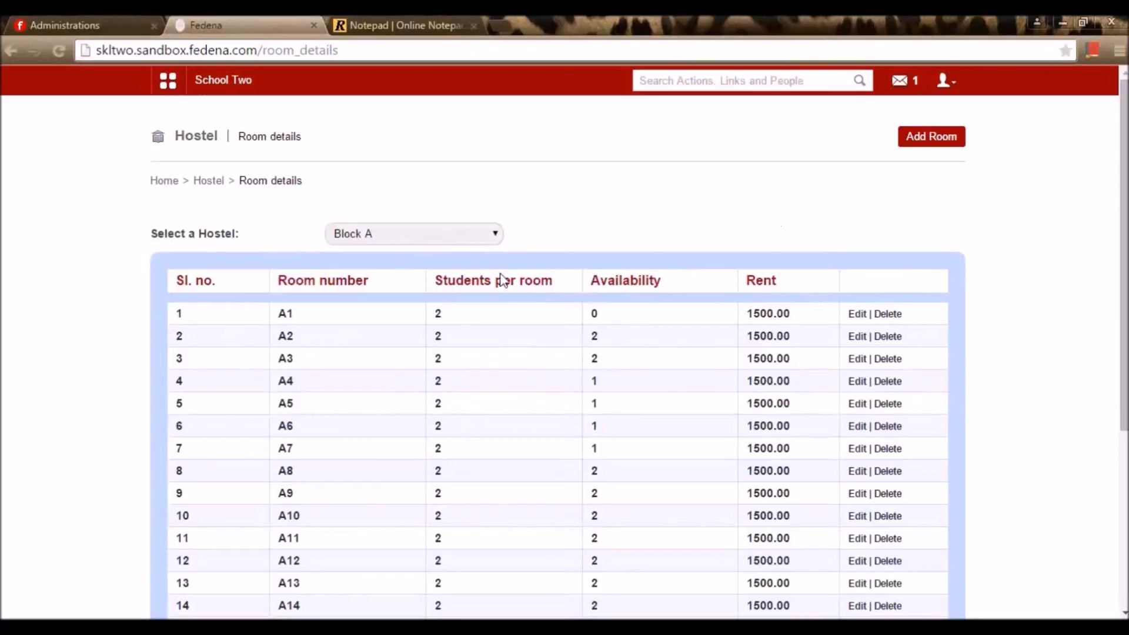
scroll(373, 337, "down", 4)
scroll(305, 429, "up", 4)
Start a new Block A room with room number A25
left_click(941, 150)
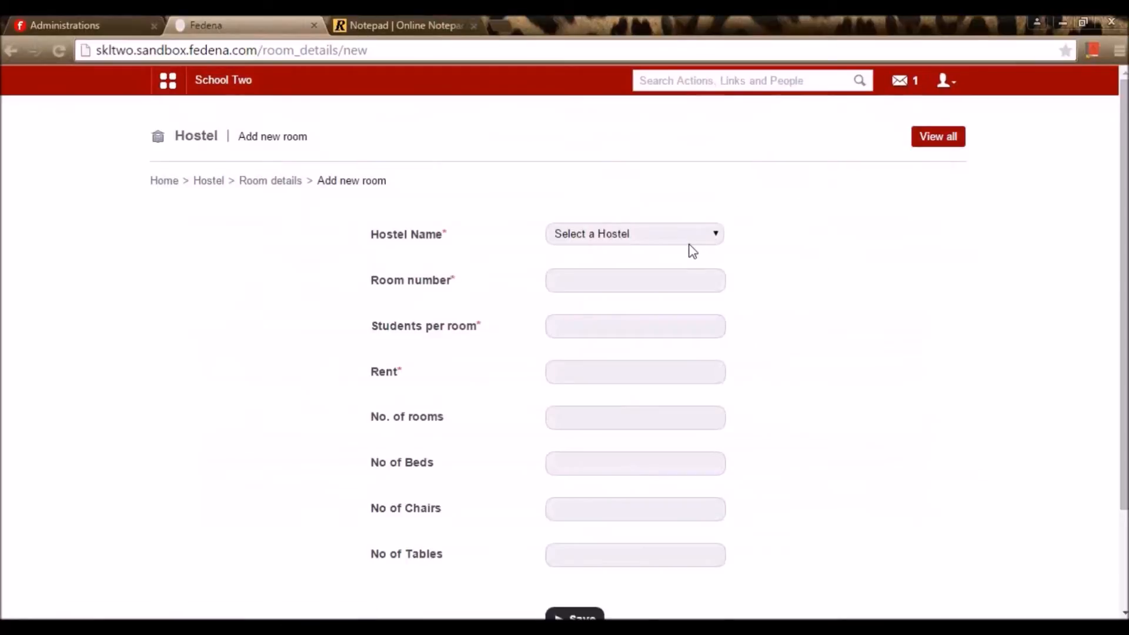
left_click(690, 235)
key("Up")
key("Return")
left_click(668, 280)
type("A")
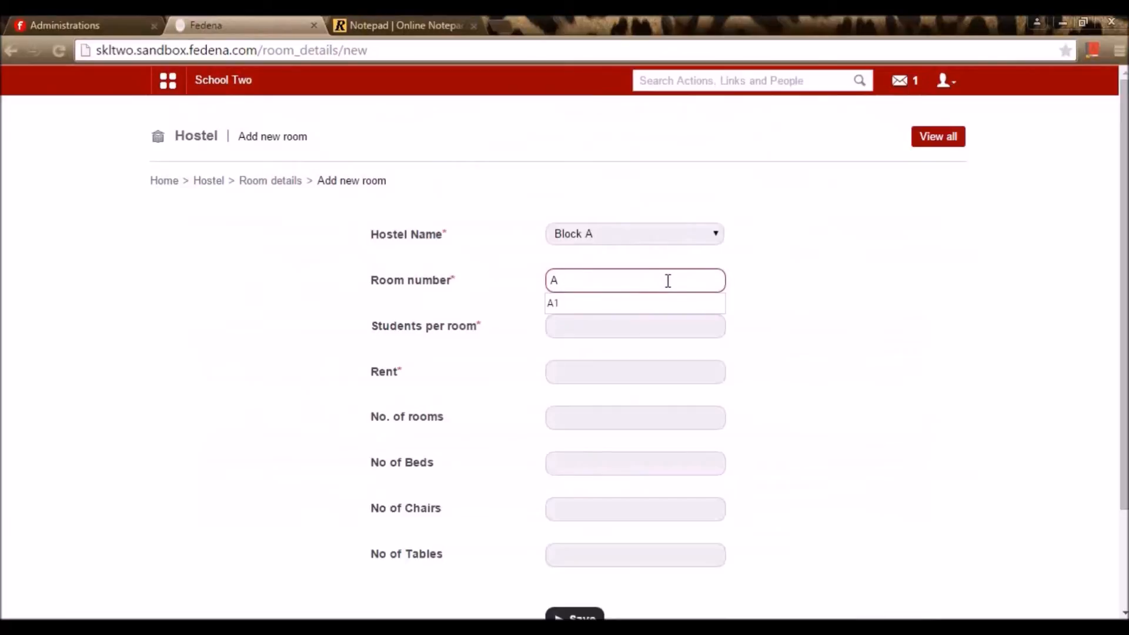
type("25")
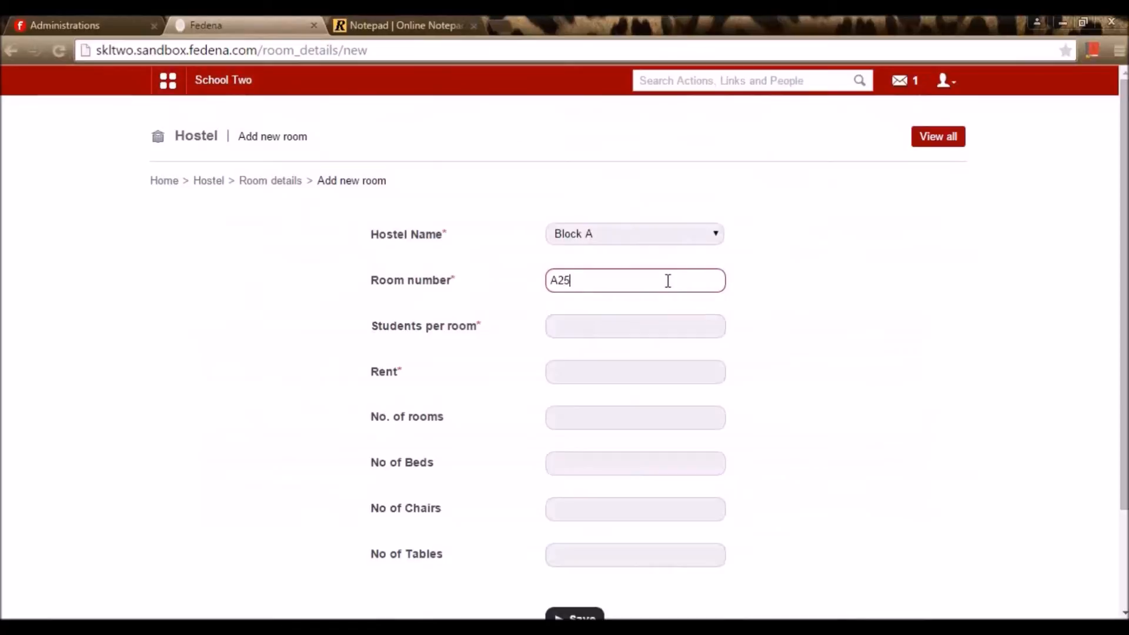
Enter 2 students per room, rent 2000 and 5 rooms, then submit the room
left_click(644, 332)
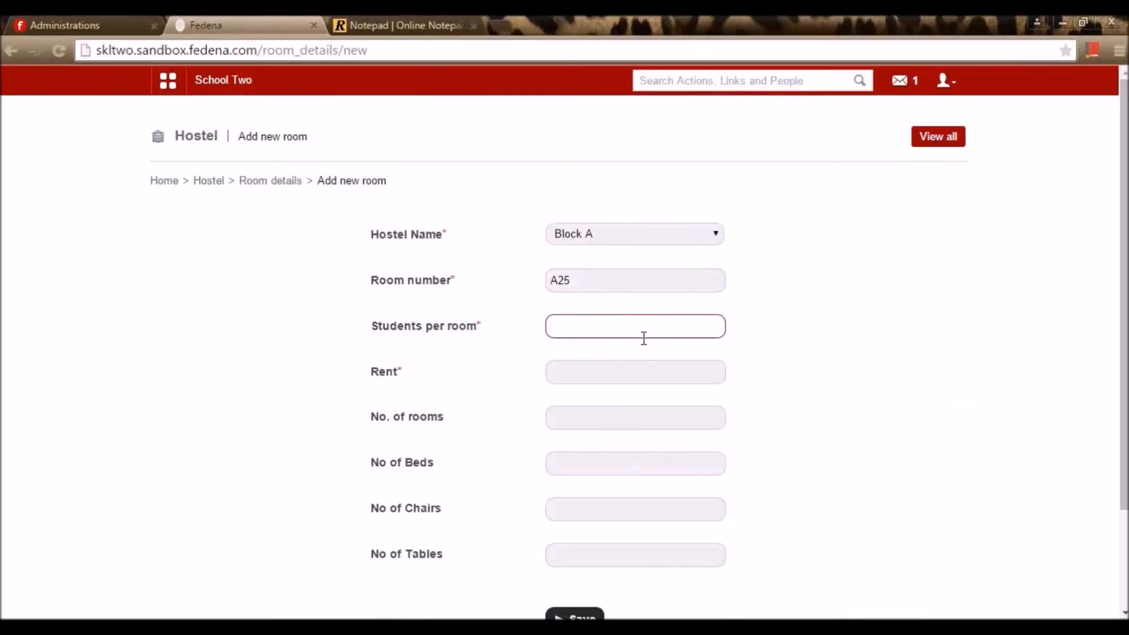
type("2")
left_click(792, 345)
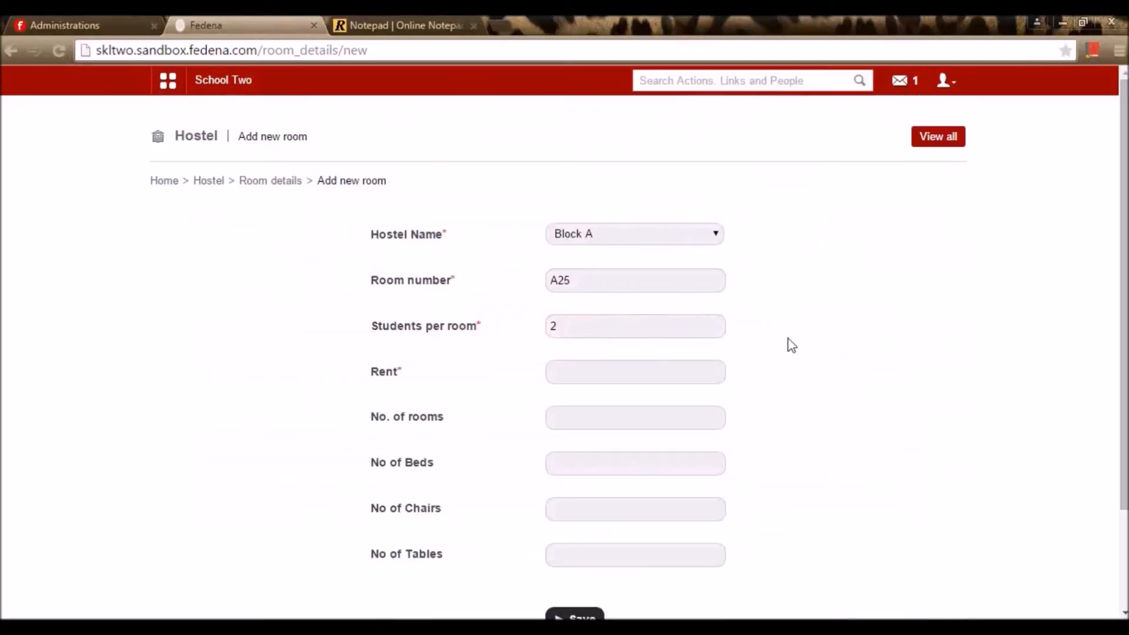
left_click(659, 374)
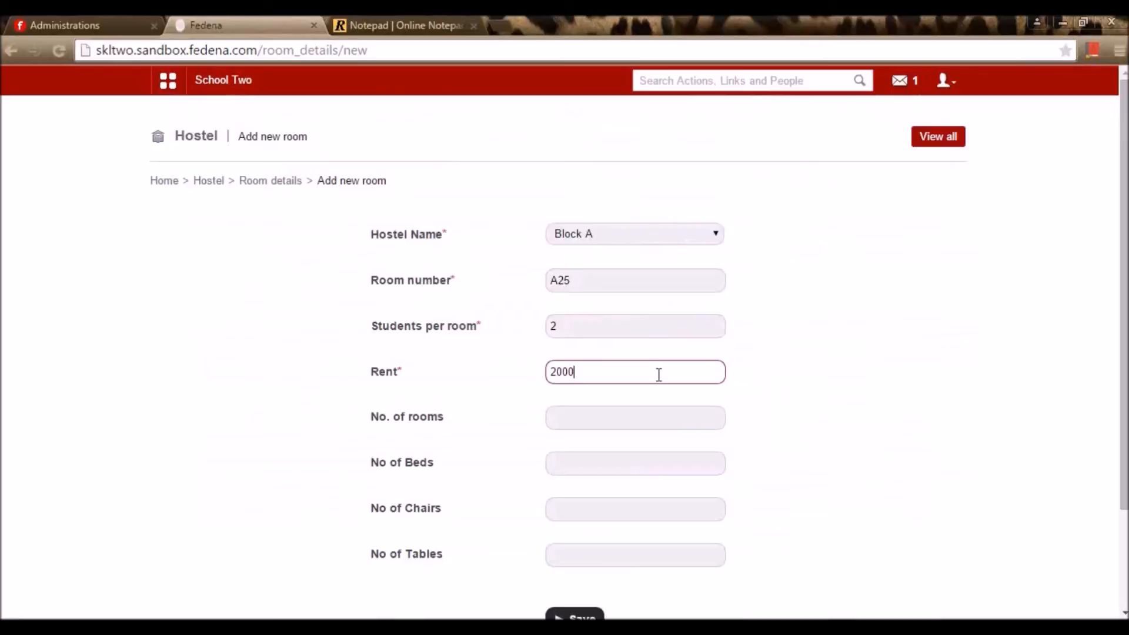
left_click(840, 388)
left_click(594, 414)
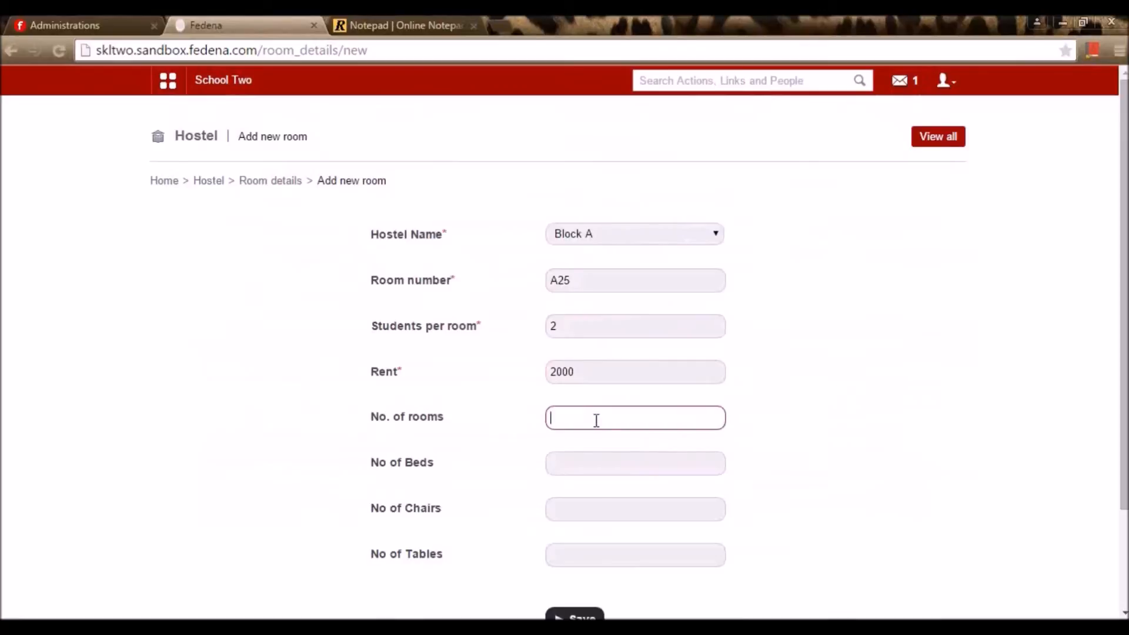
scroll(600, 423, "down", 2)
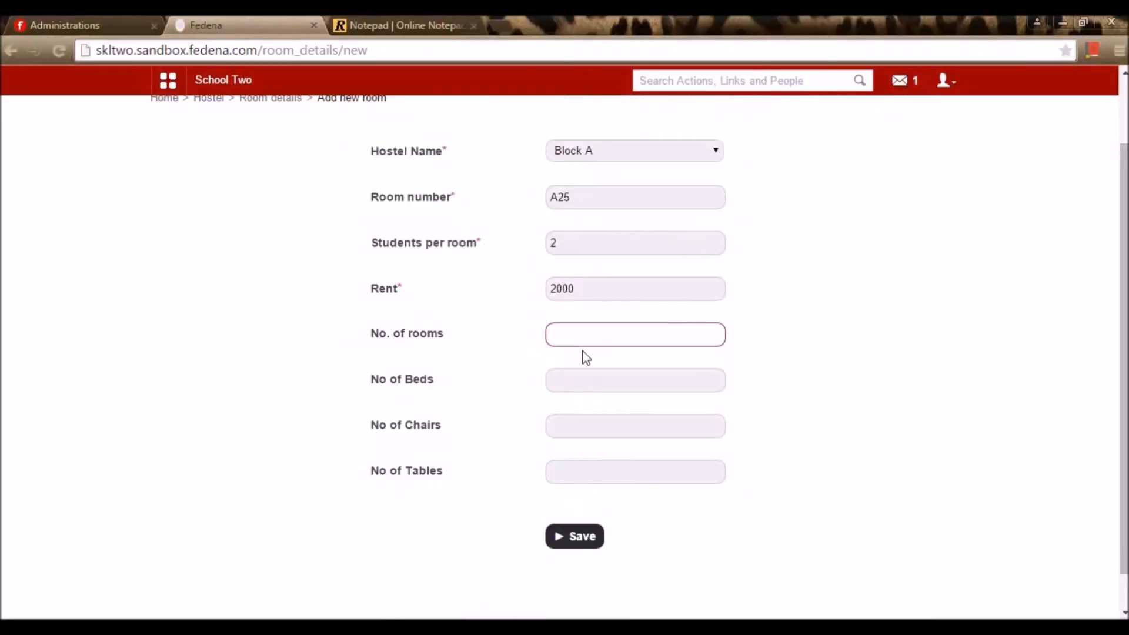
type("5")
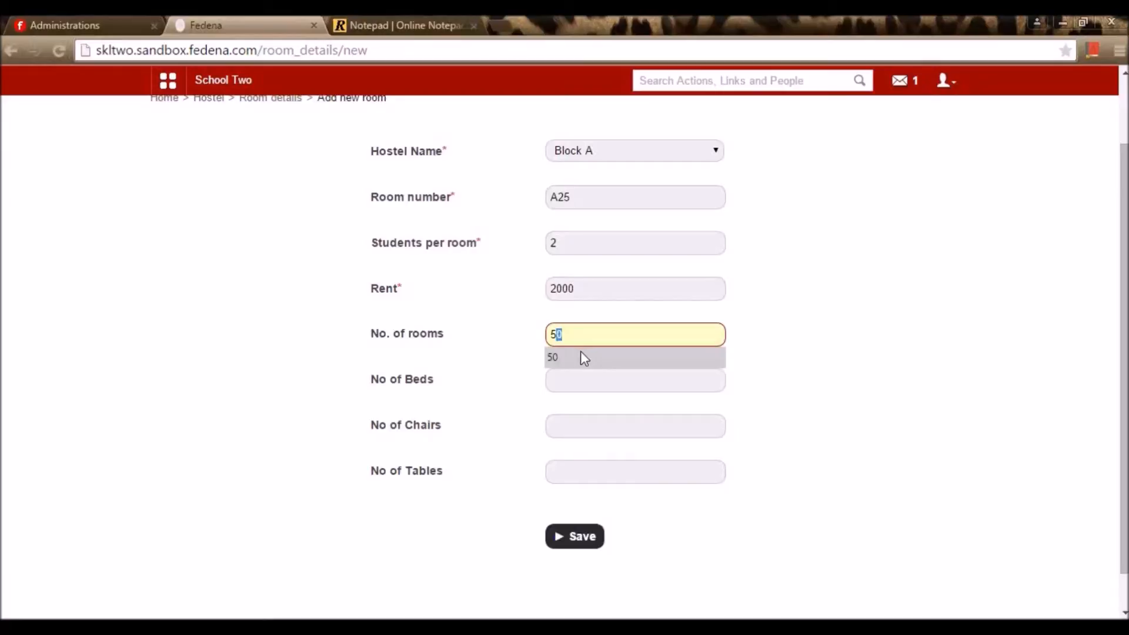
left_click(890, 395)
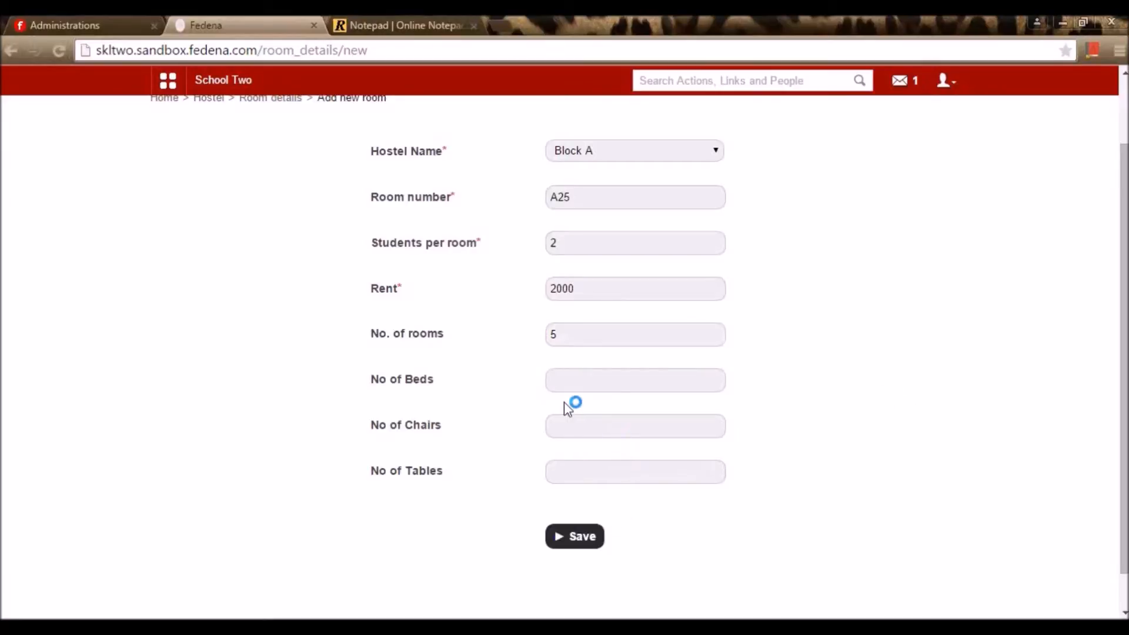
left_click(574, 543)
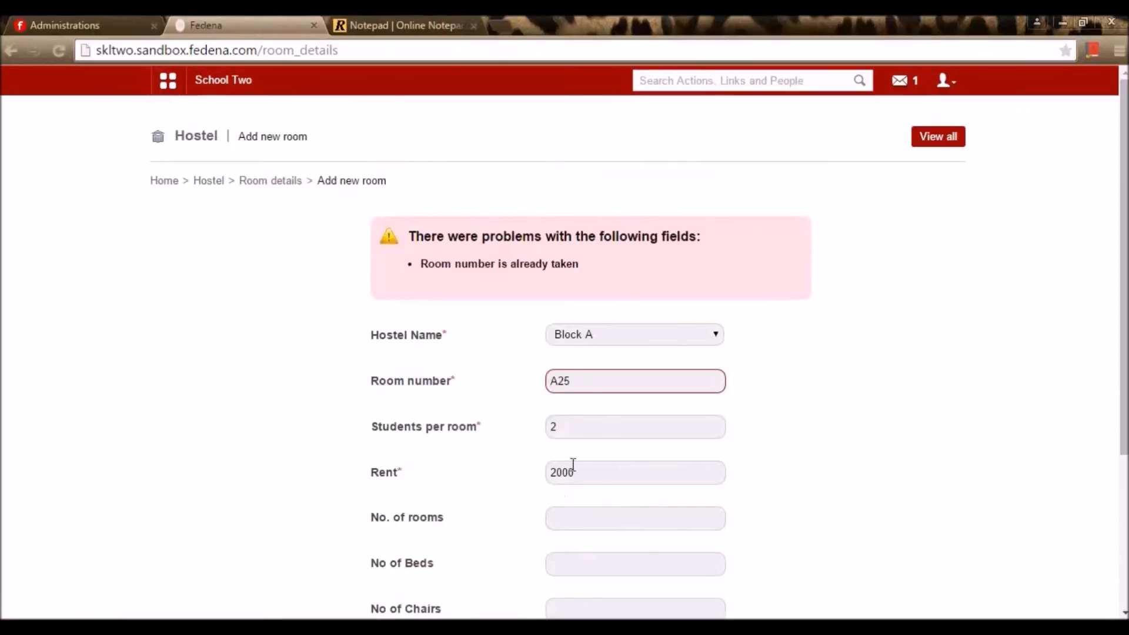
Retry the room with number A50
left_click(600, 383)
key("BackSpace")
key("BackSpace")
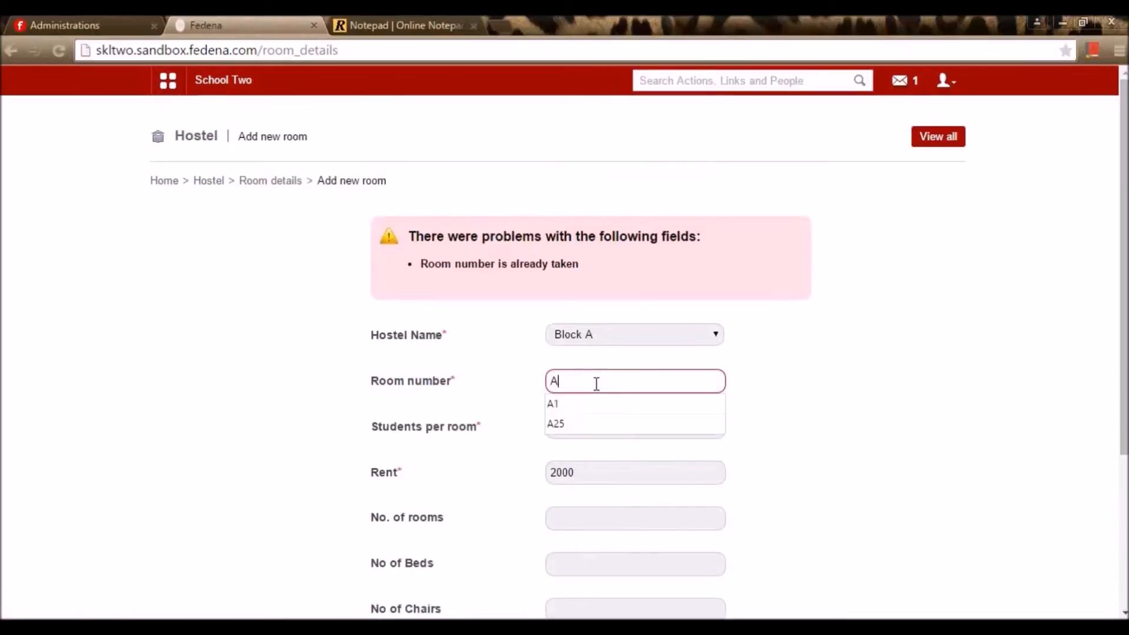
type("50")
left_click(813, 422)
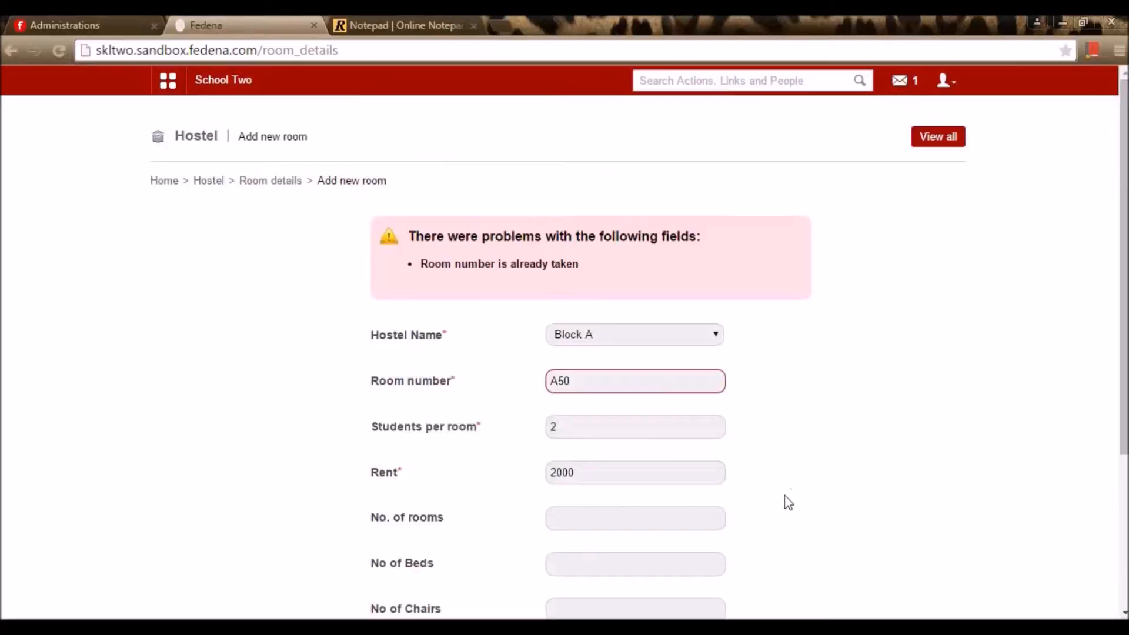
scroll(446, 528, "down", 4)
left_click(570, 499)
Change the room number to A110 and save it
left_click(577, 381)
left_click_drag(577, 381, 559, 380)
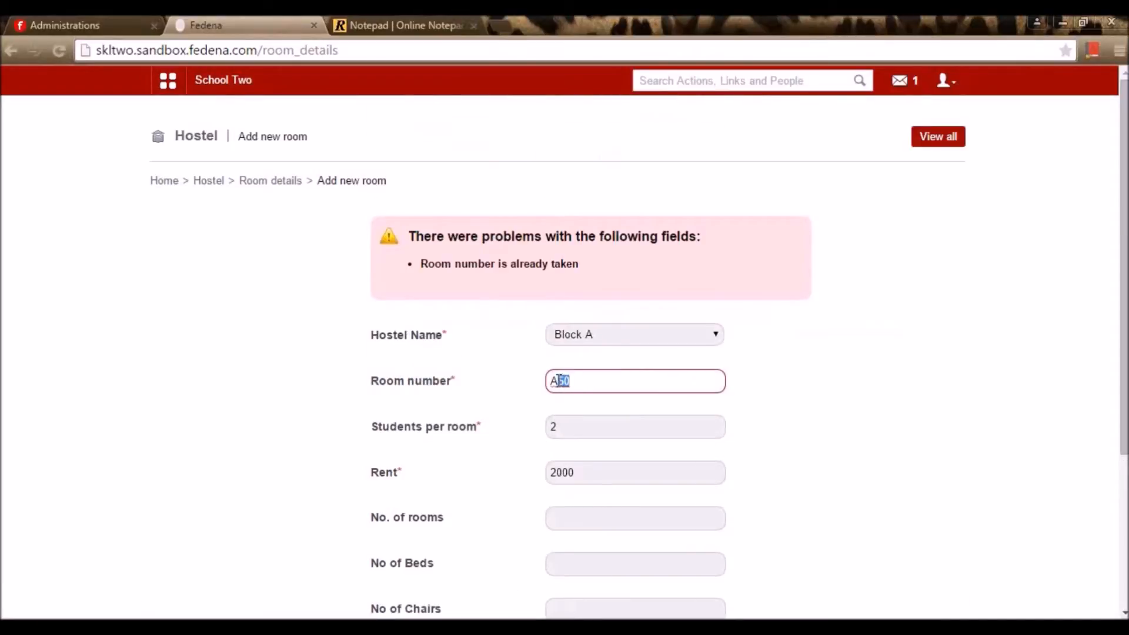
type("1")
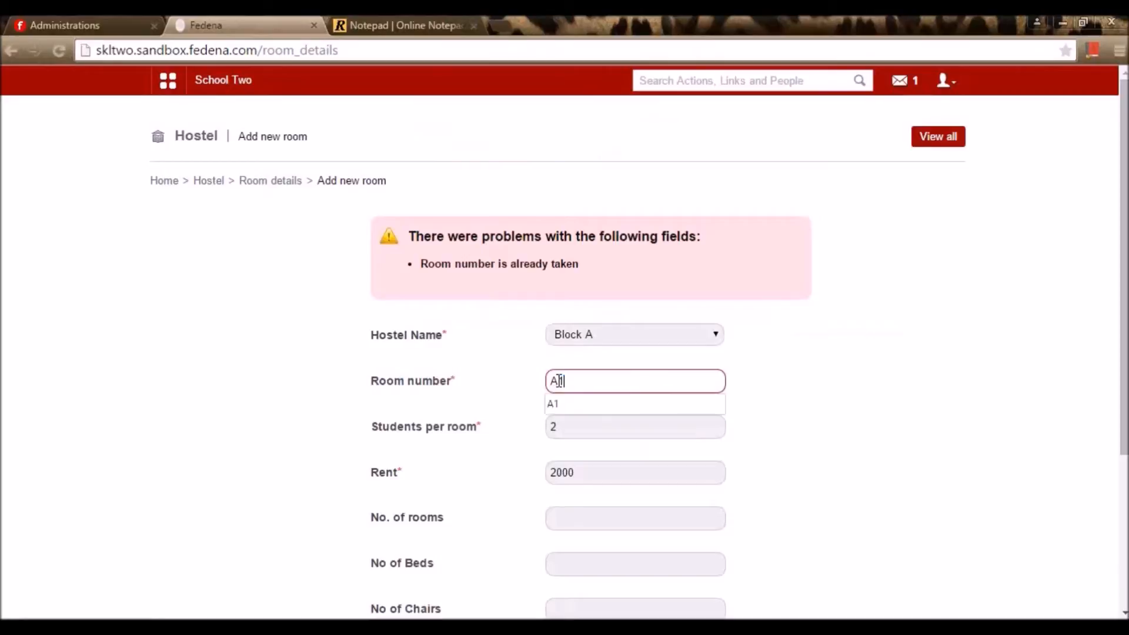
type("10")
scroll(563, 383, "down", 4)
left_click(580, 504)
Page through Block A's rooms to confirm A110 is listed, then return to the Hostel dashboard
left_click(372, 268)
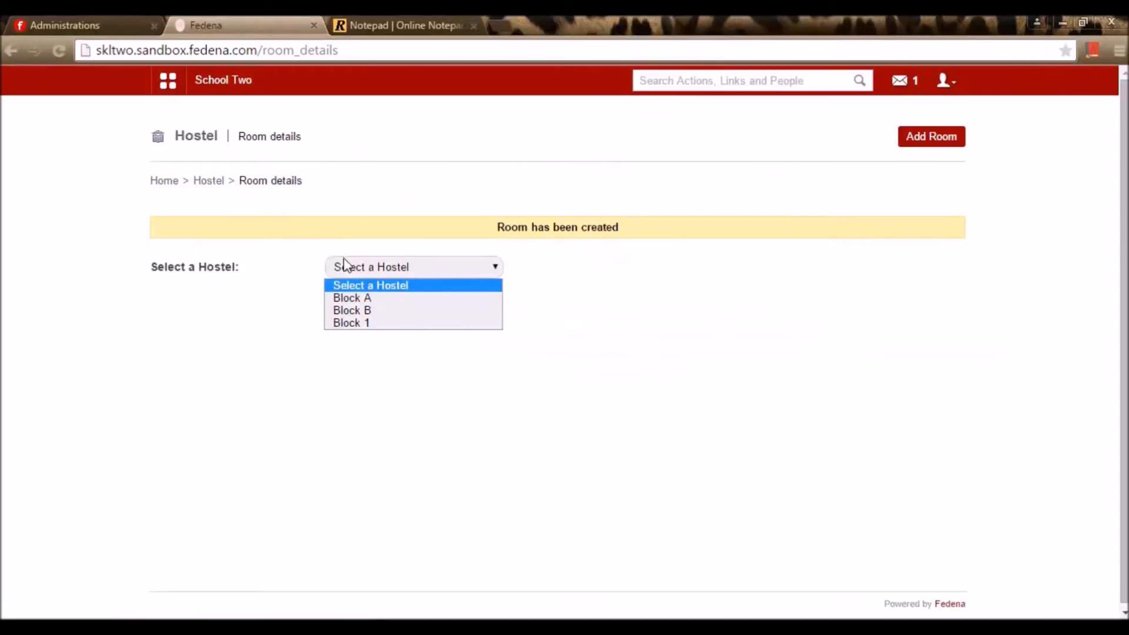
left_click(364, 300)
scroll(363, 335, "down", 5)
scroll(348, 355, "up", 5)
scroll(348, 383, "down", 5)
left_click(836, 493)
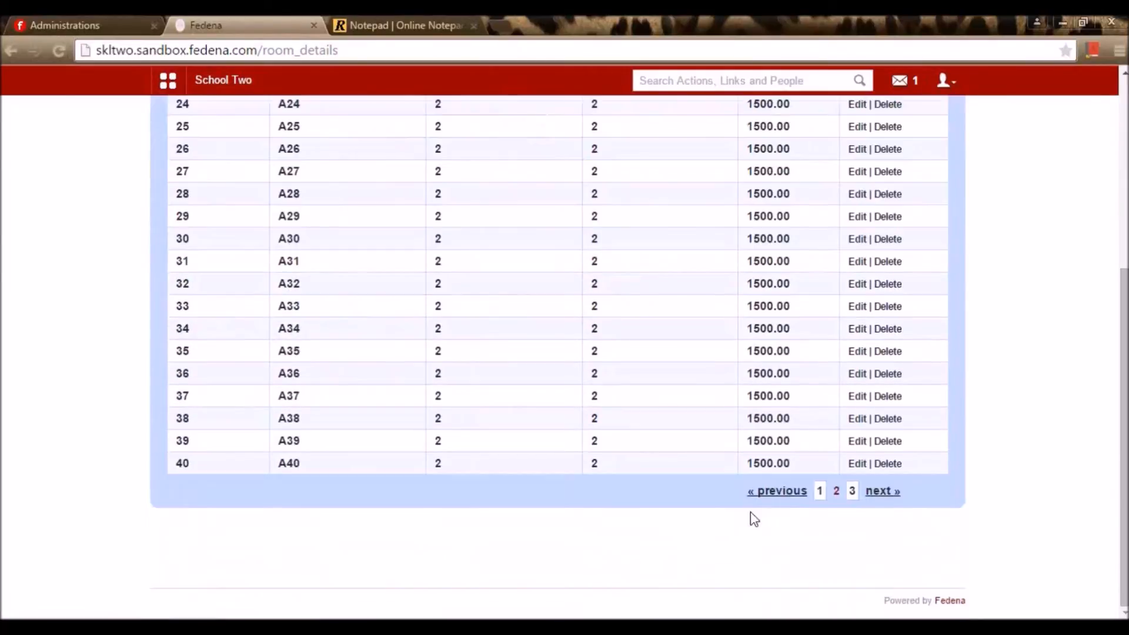
left_click(853, 492)
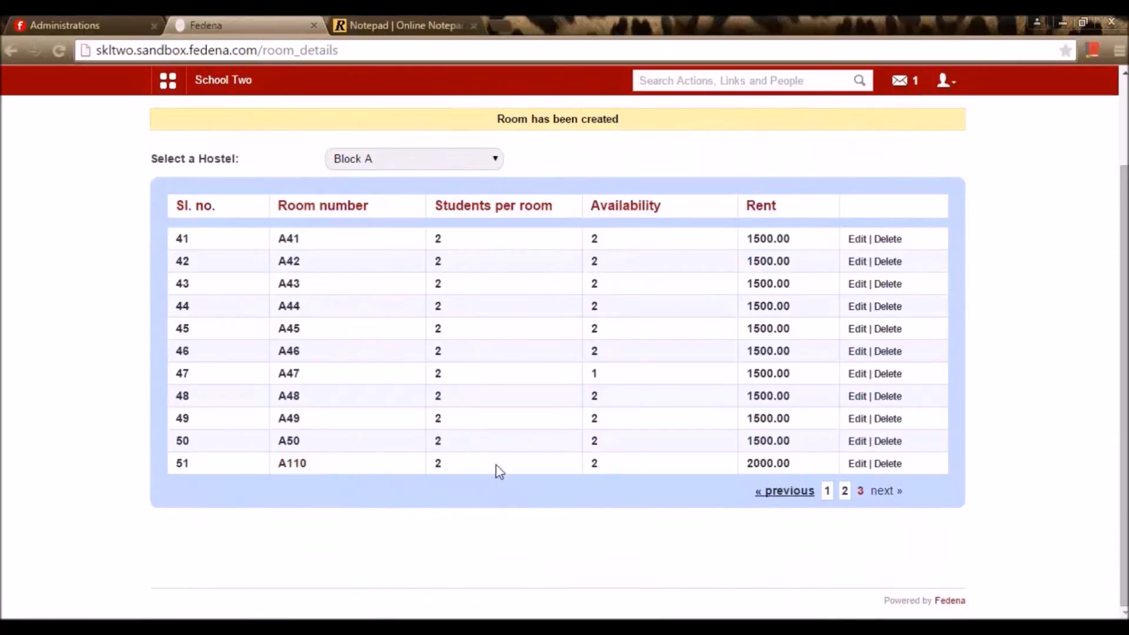
scroll(496, 464, "up", 2)
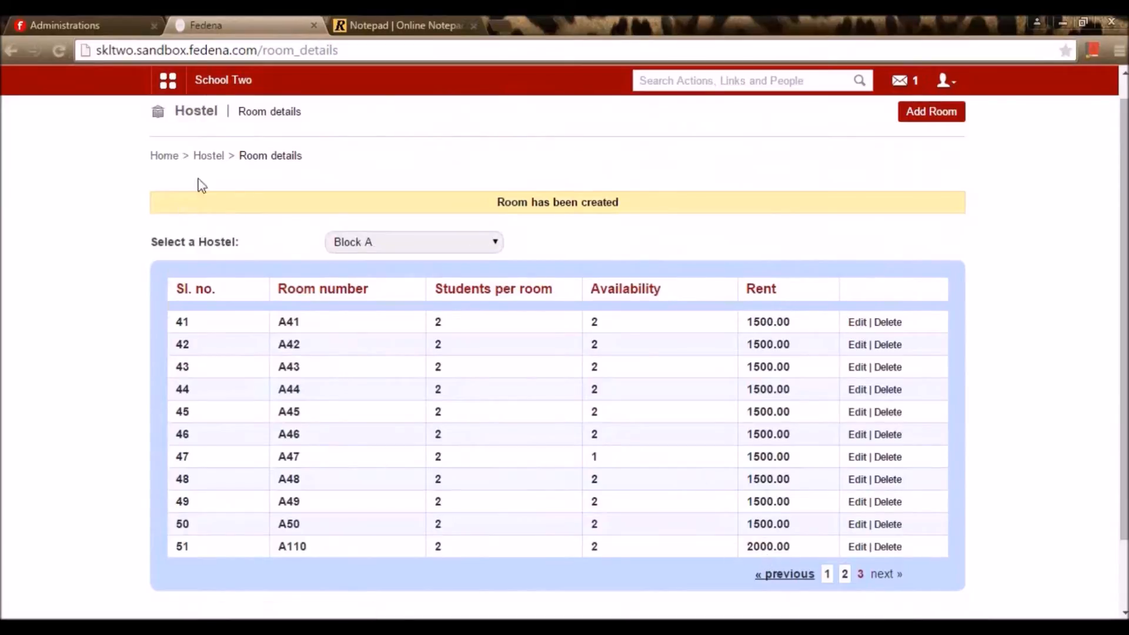
left_click(210, 157)
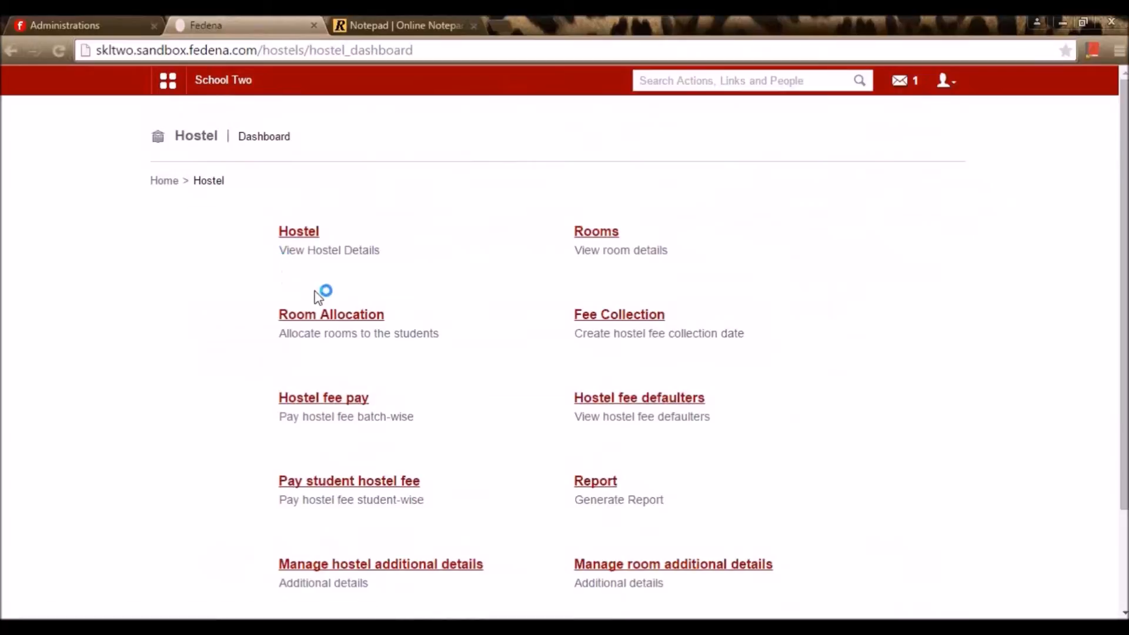
Allocate ROOM2 in the Block 1 hostel to the second matching student
left_click(352, 317)
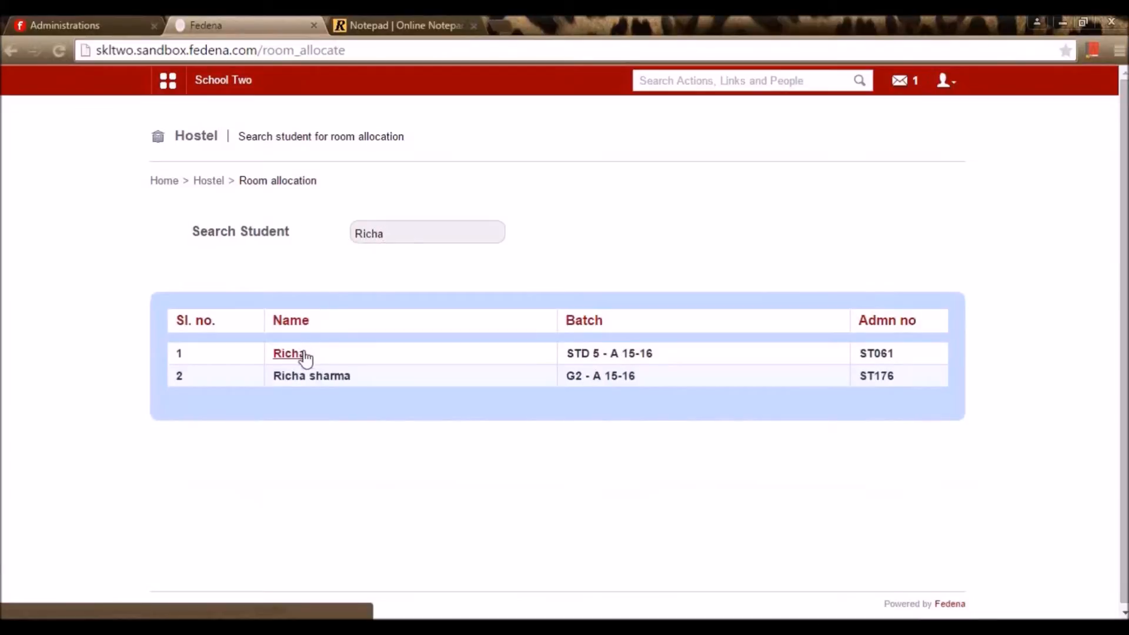
left_click(305, 377)
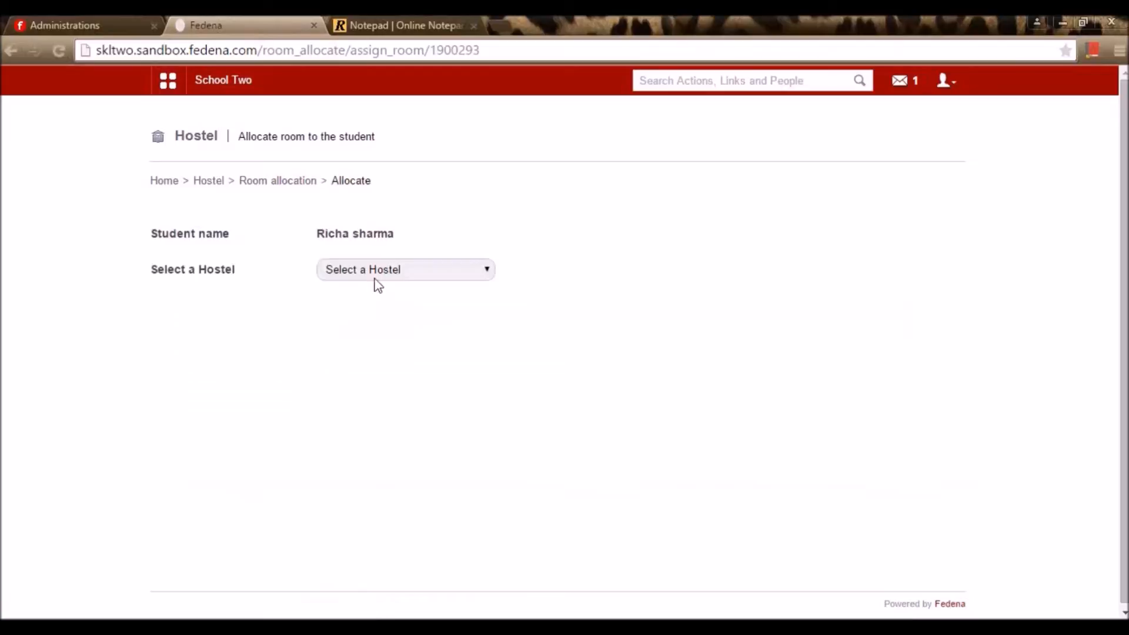
left_click(379, 271)
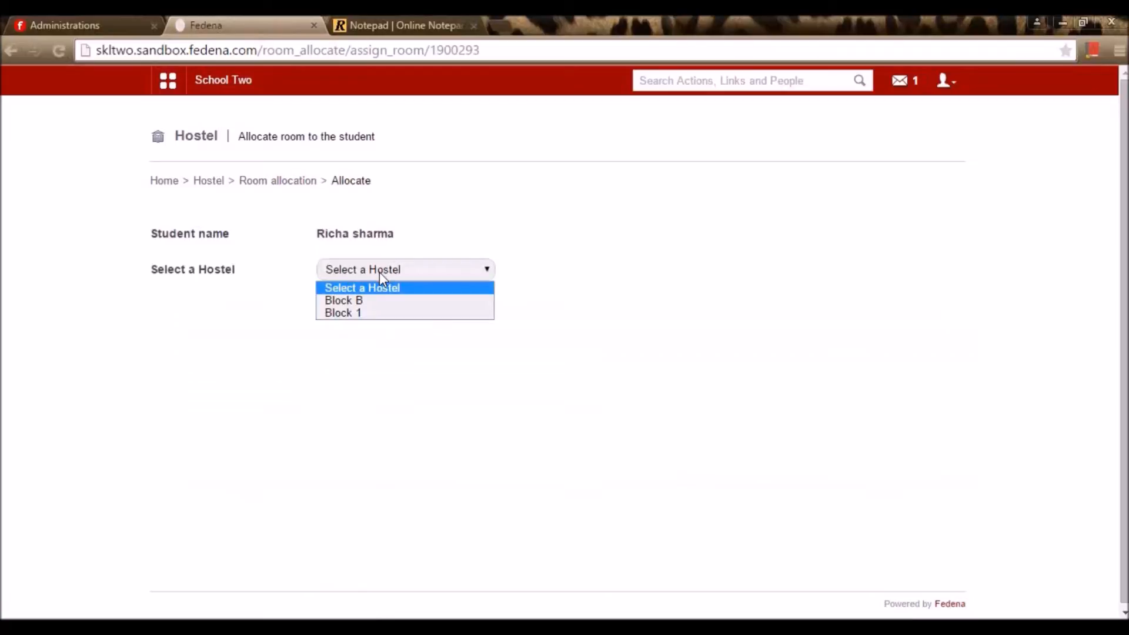
left_click(365, 313)
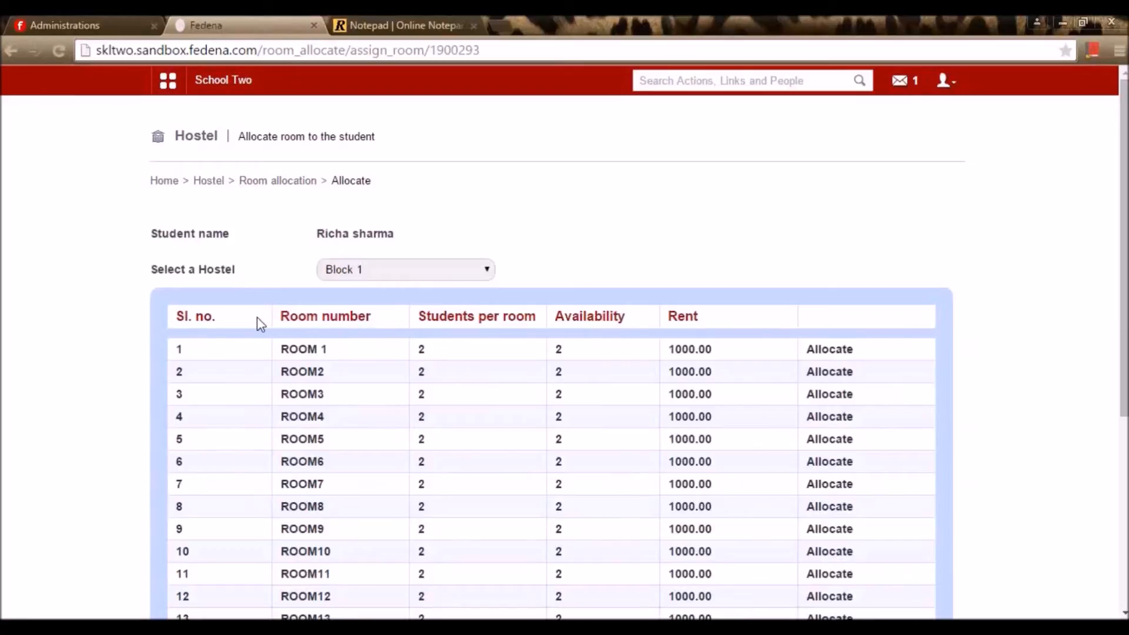
scroll(211, 453, "down", 5)
scroll(221, 496, "up", 5)
left_click(835, 377)
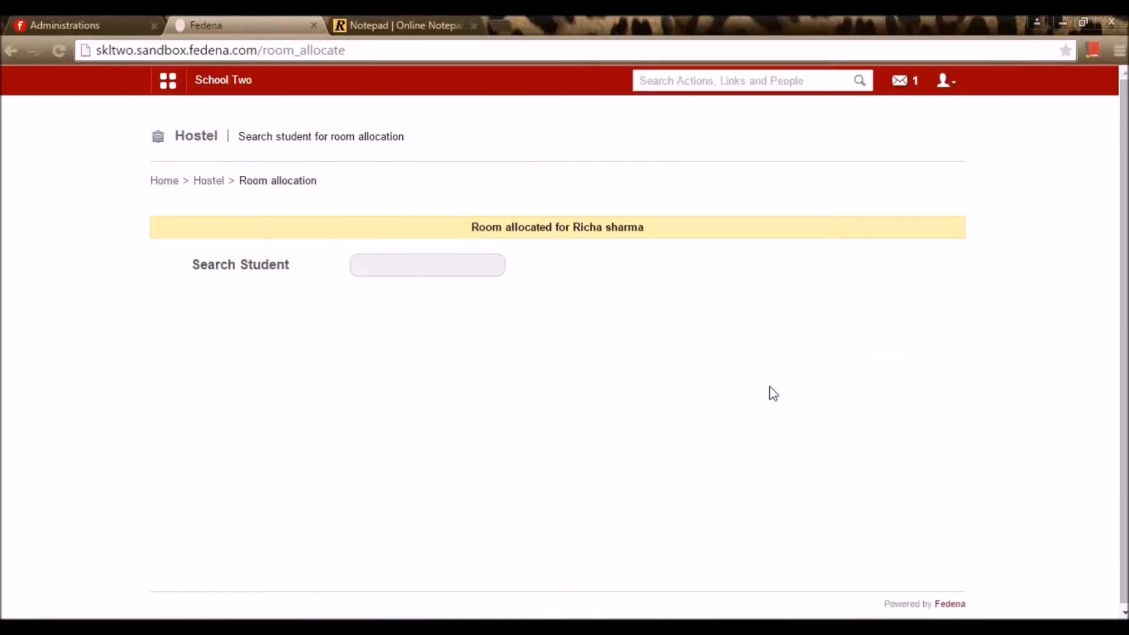
left_click(440, 274)
Start a batch-wise hostel fee collection named 'Hostel fee', correcting the typo
left_click(210, 181)
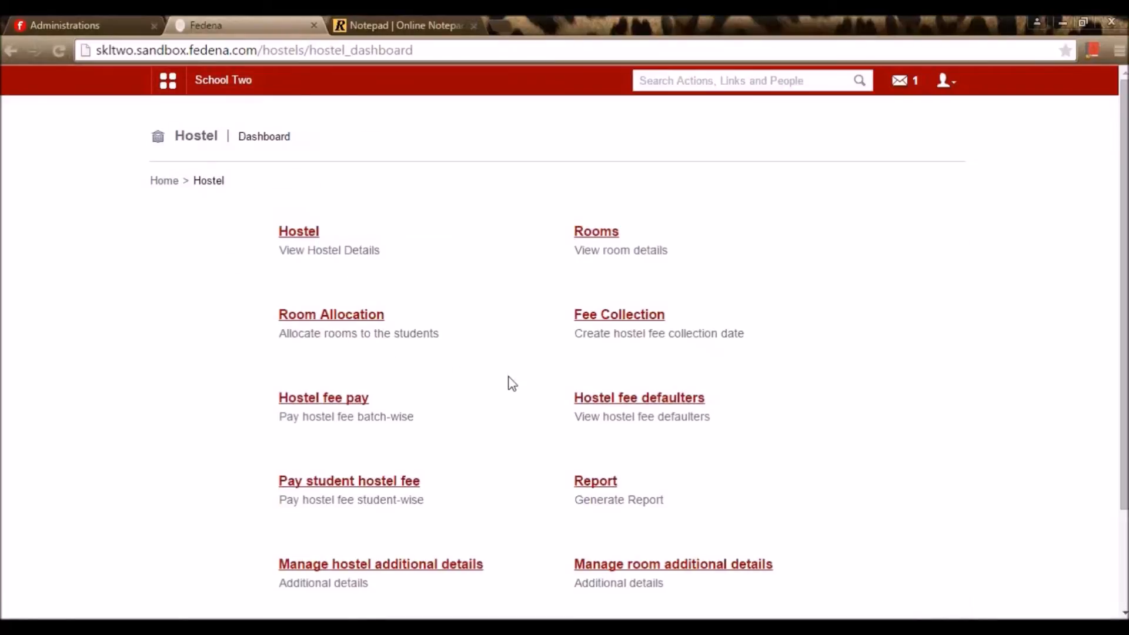
left_click(611, 318)
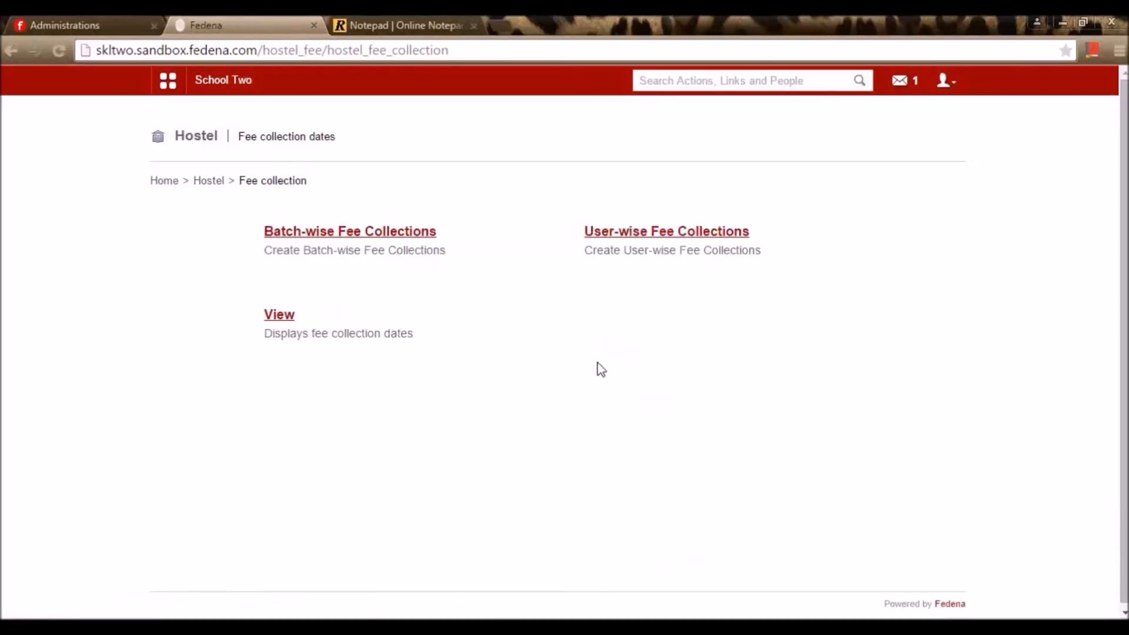
left_click(386, 232)
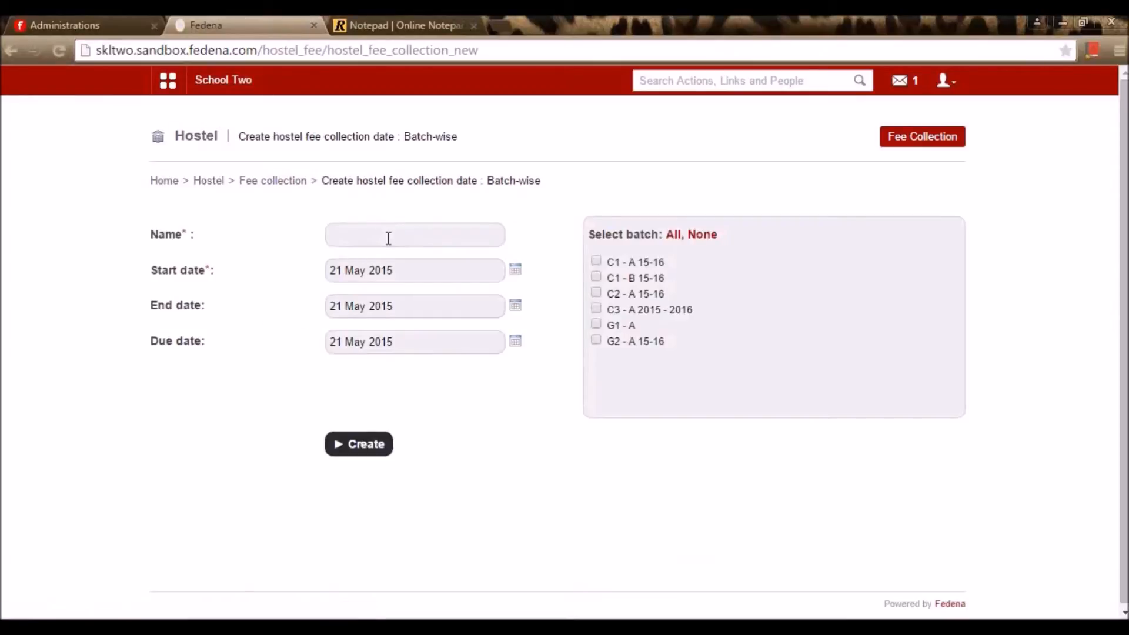
left_click(390, 235)
type("Hodtel")
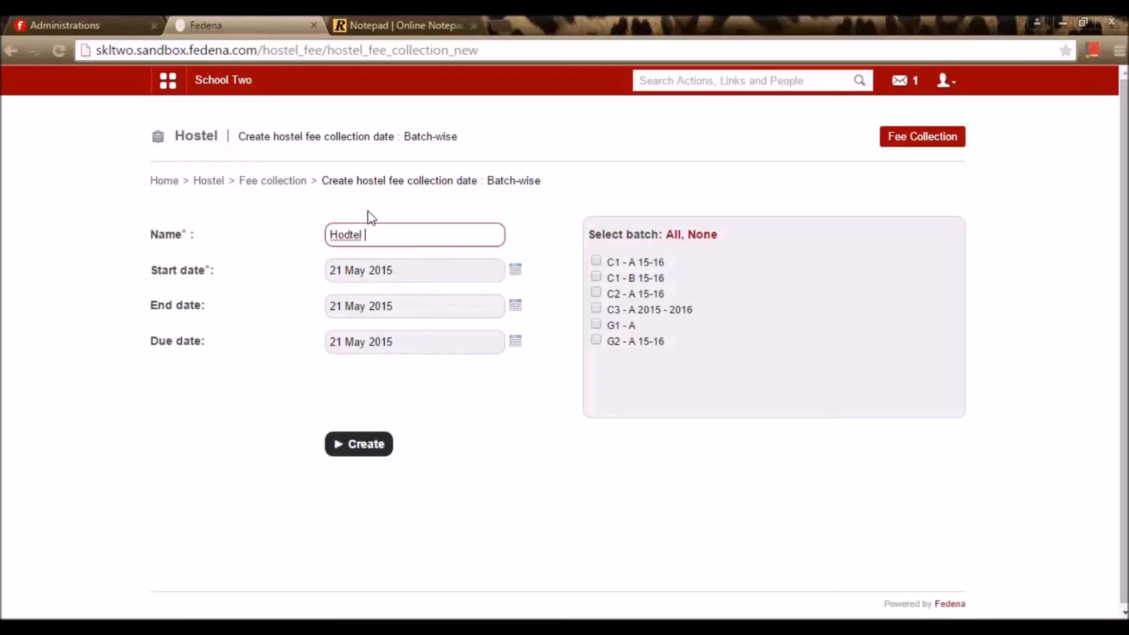
type(" fee")
left_click(343, 238)
key("BackSpace")
type("e")
key("BackSpace")
type("s")
double_click(287, 243)
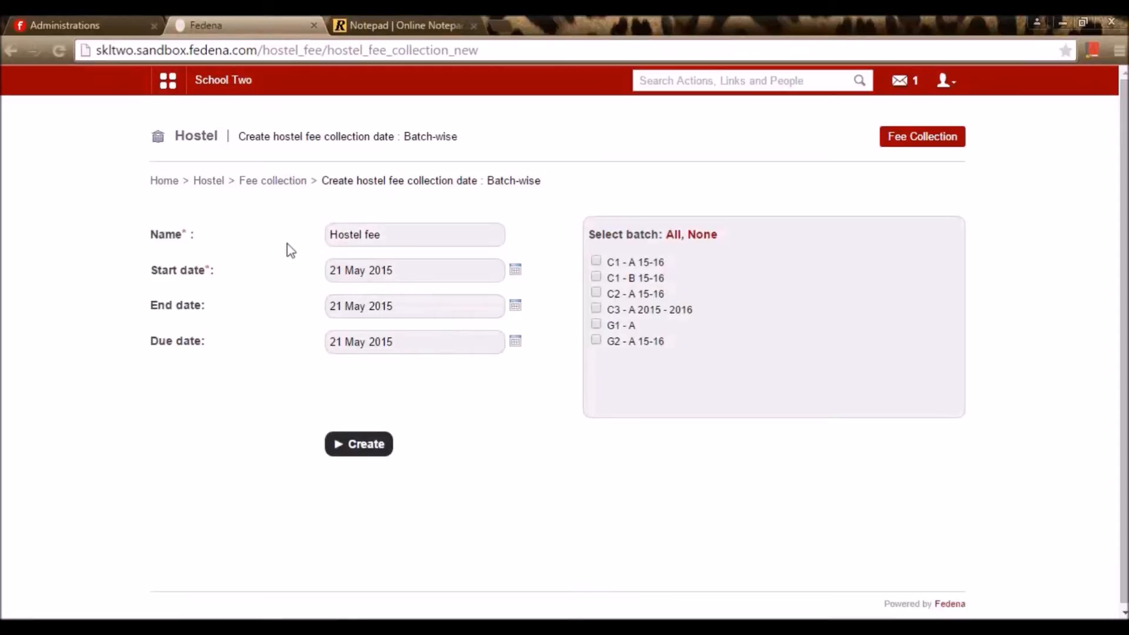
left_click(547, 382)
Set the start, end and due dates to 21, 22 and 23 May 2015
left_click(516, 272)
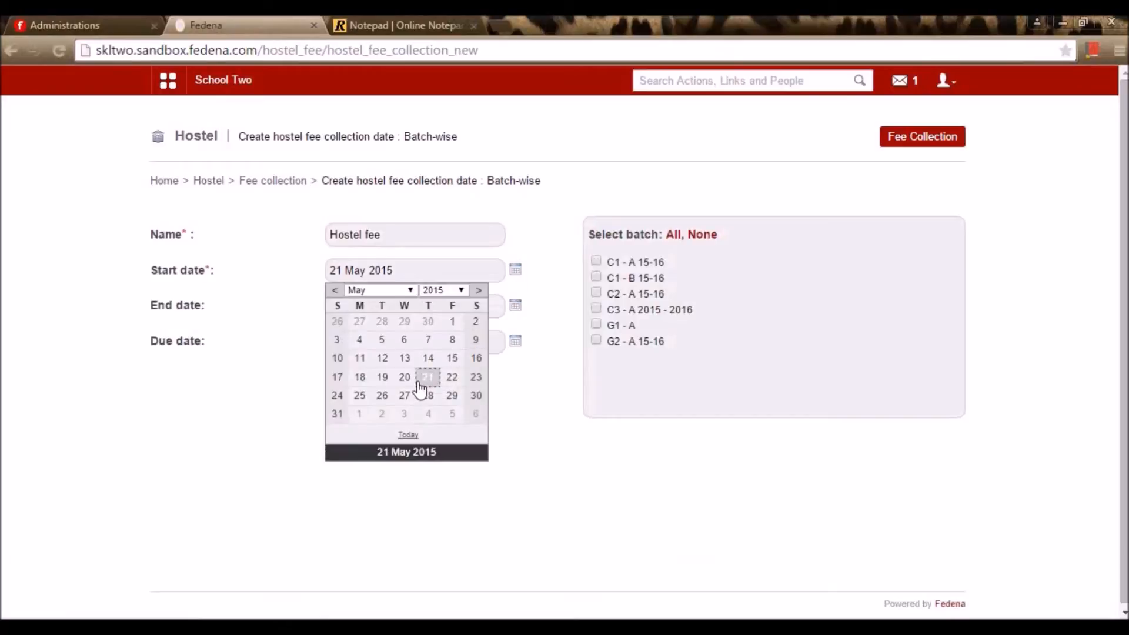
left_click(428, 377)
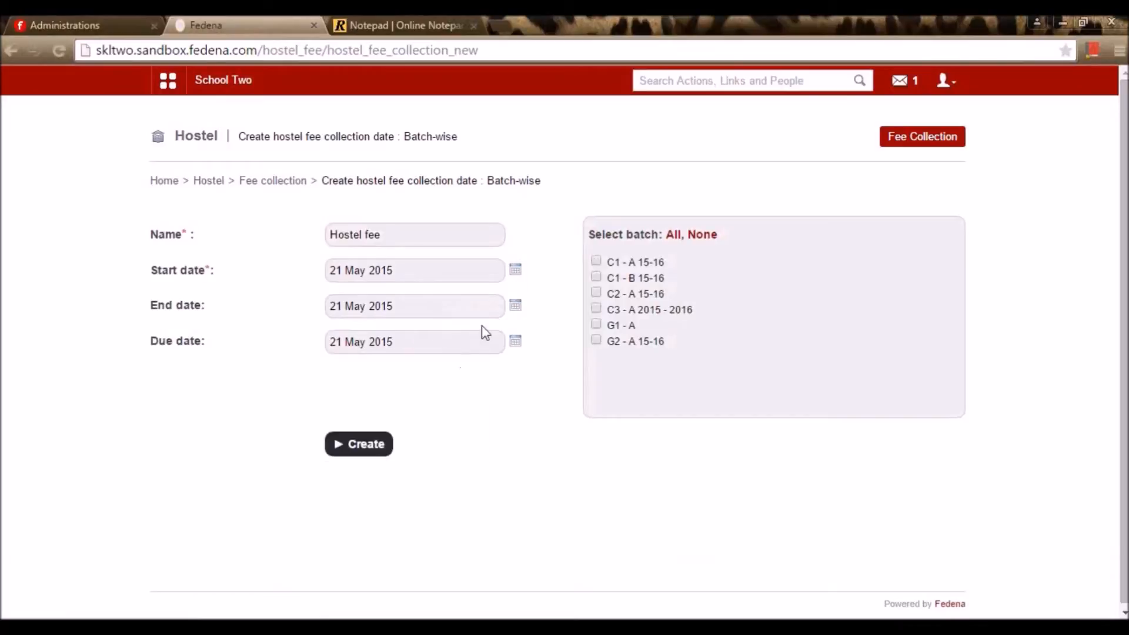
left_click(517, 307)
left_click(452, 414)
left_click(516, 341)
left_click(474, 451)
Create the batch-wise Hostel fee collection and view its collection dates for batch G2 - A 15-16
left_click(596, 262)
left_click(596, 276)
left_click(353, 444)
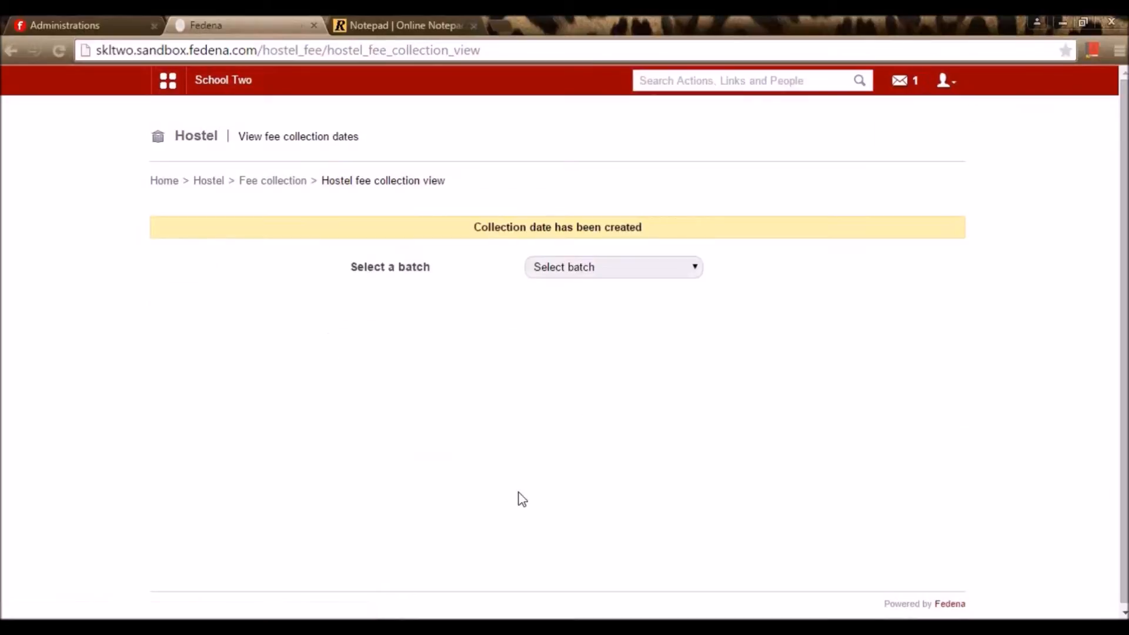
left_click(597, 268)
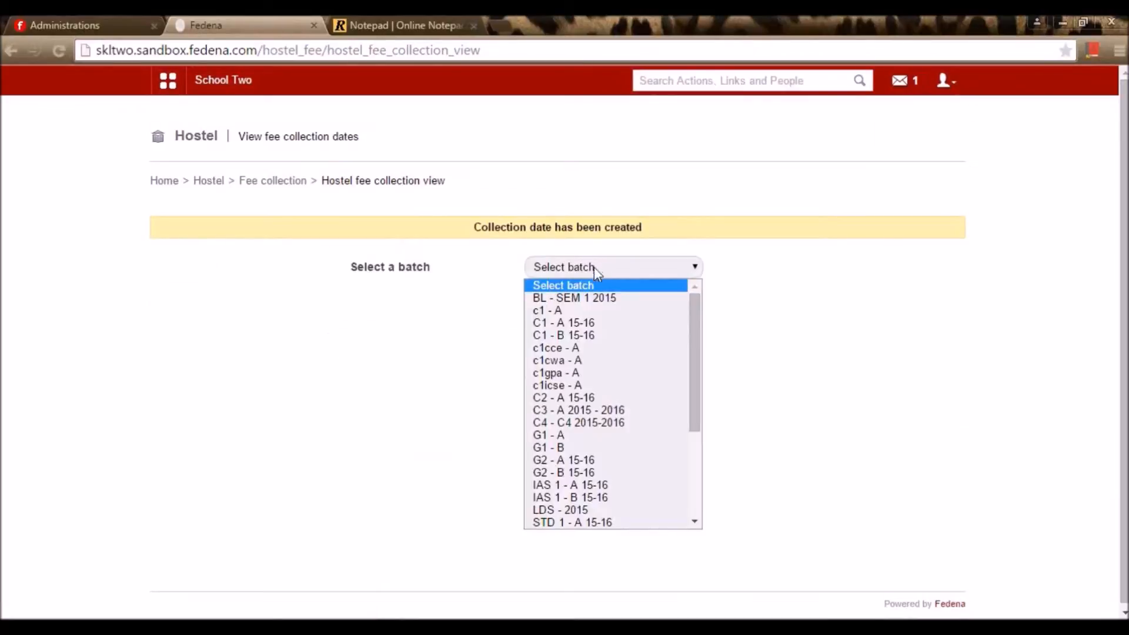
left_click(606, 462)
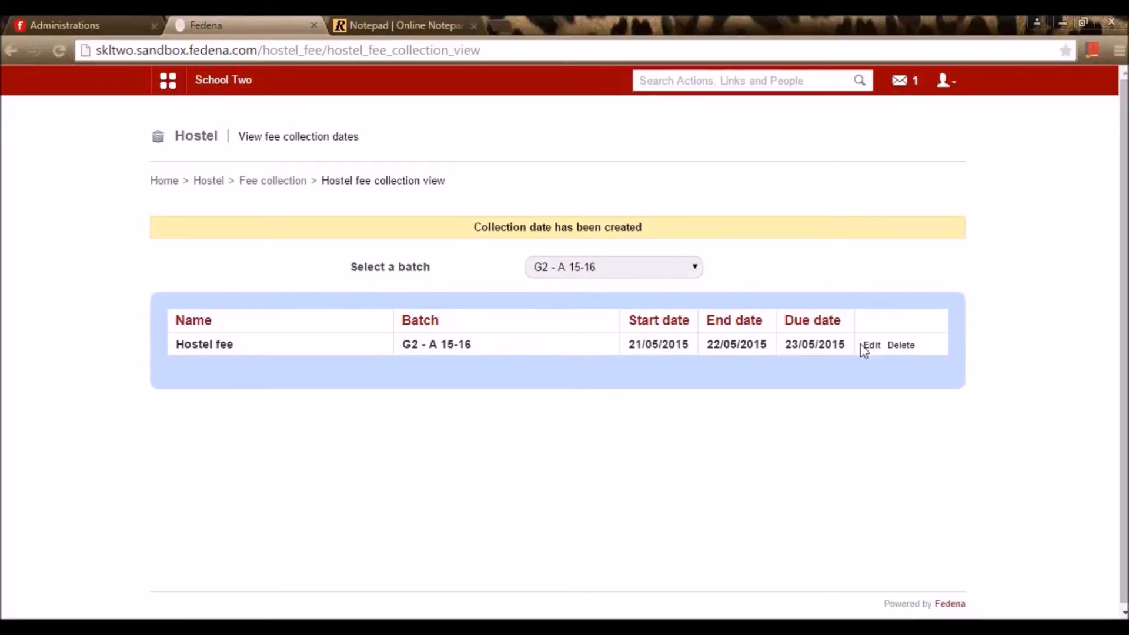
left_click(279, 183)
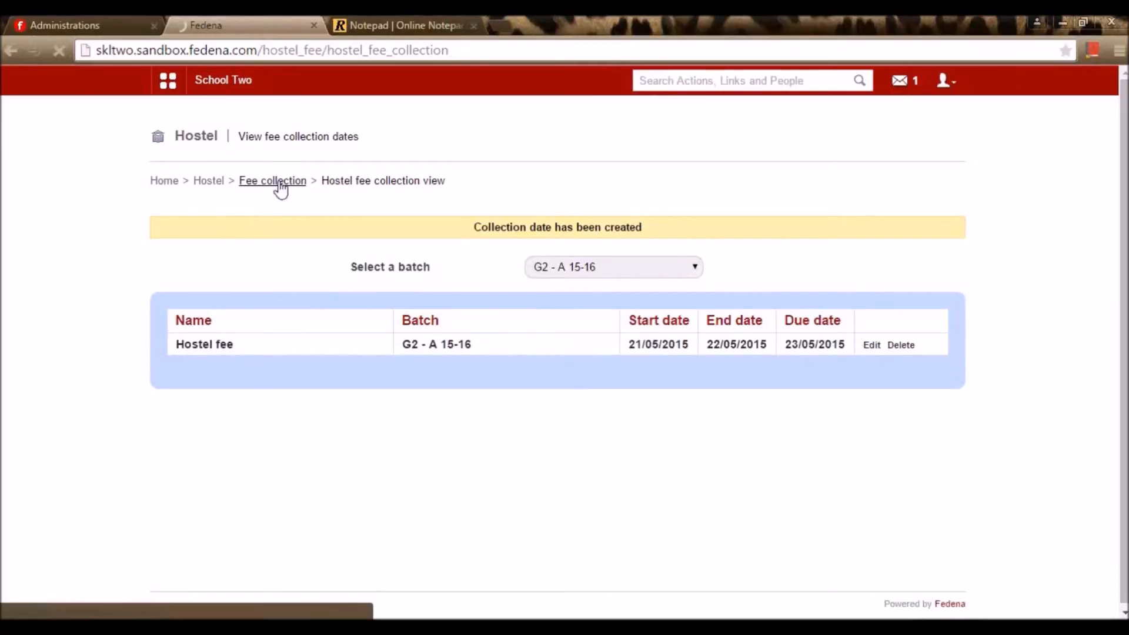
In User-wise Fee Collections, choose G2 - A 15-16 and Hostel fee; the student search finds no match
left_click(621, 235)
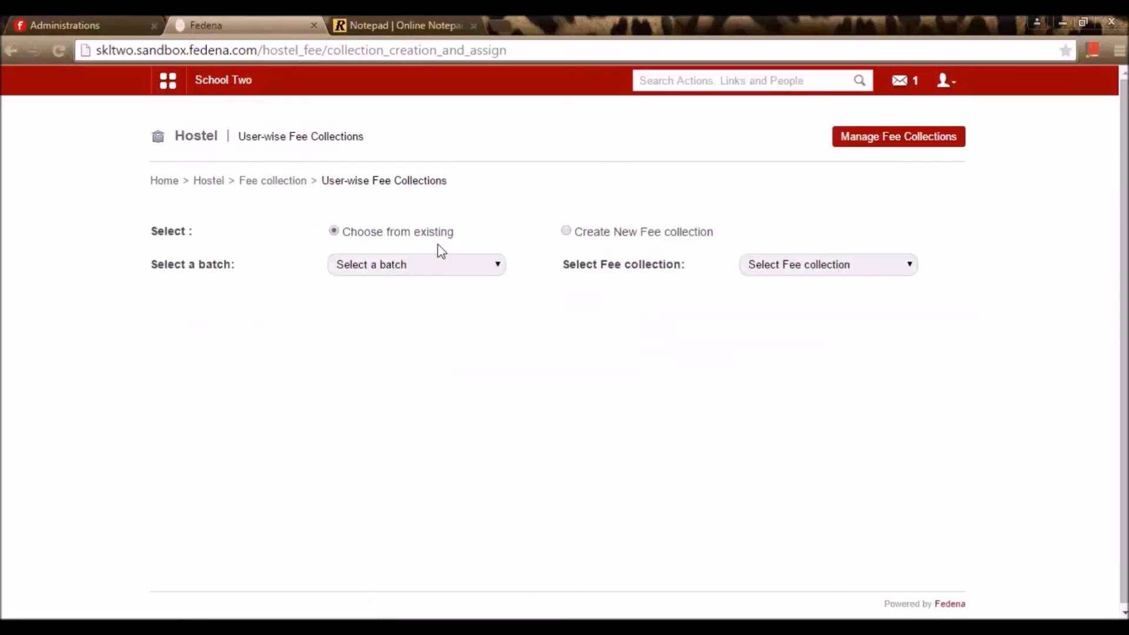
left_click(418, 268)
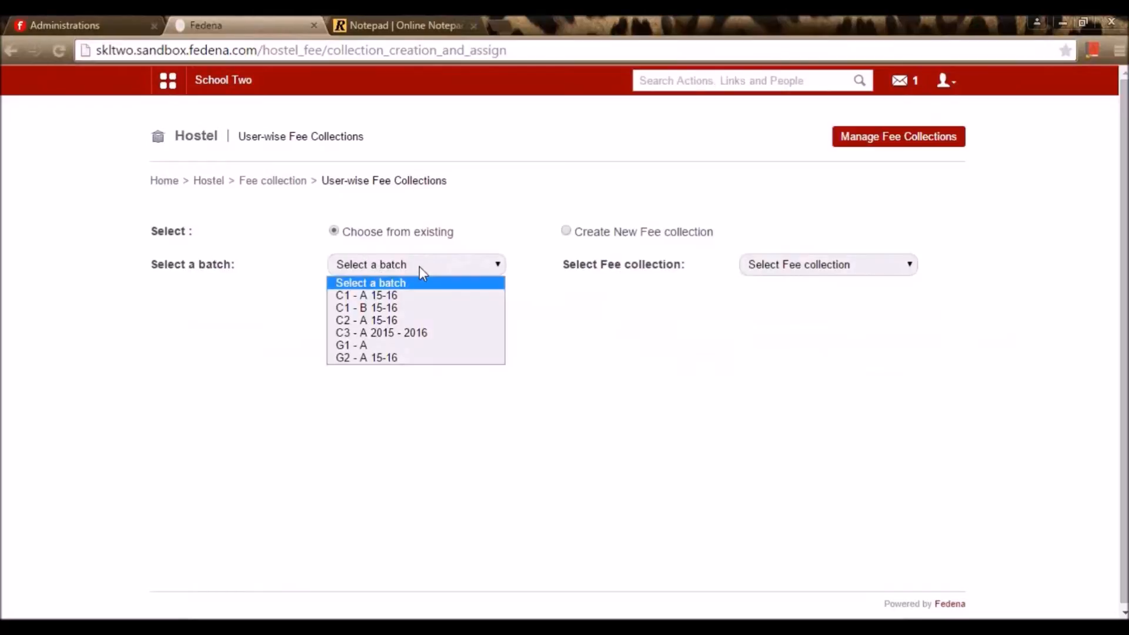
left_click(403, 357)
left_click(778, 265)
left_click(771, 296)
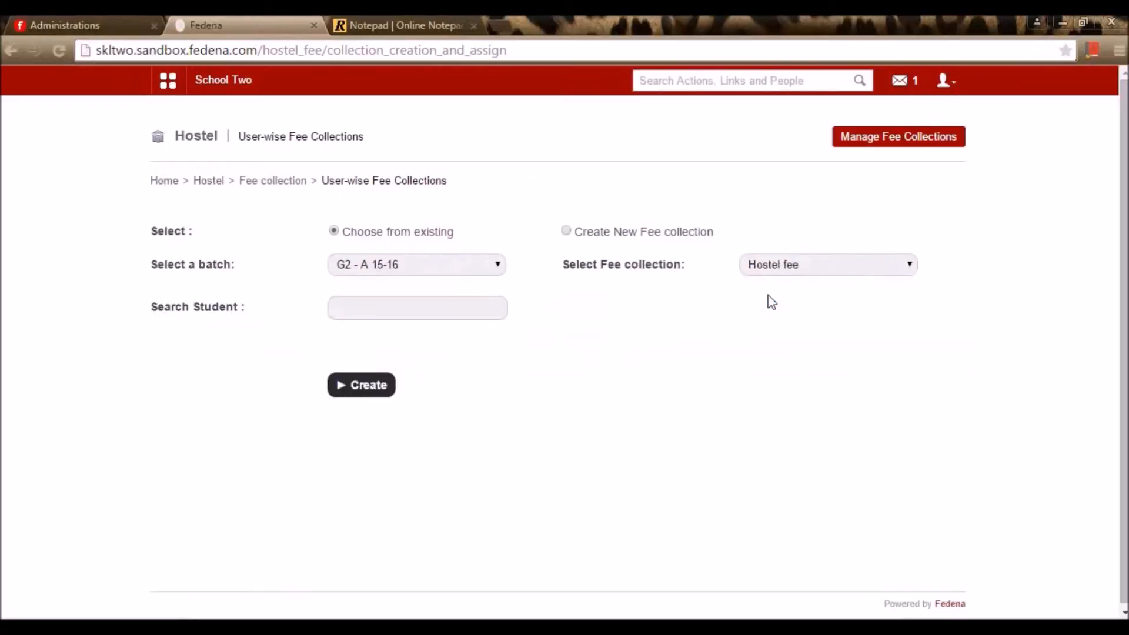
left_click(401, 315)
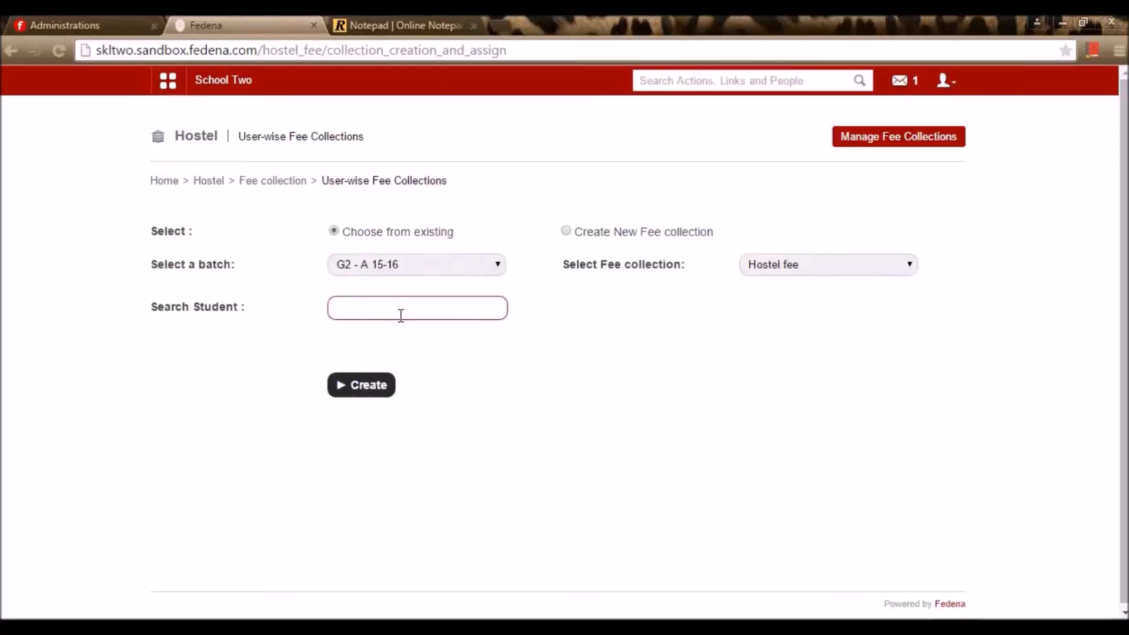
type("ric")
left_click(577, 305)
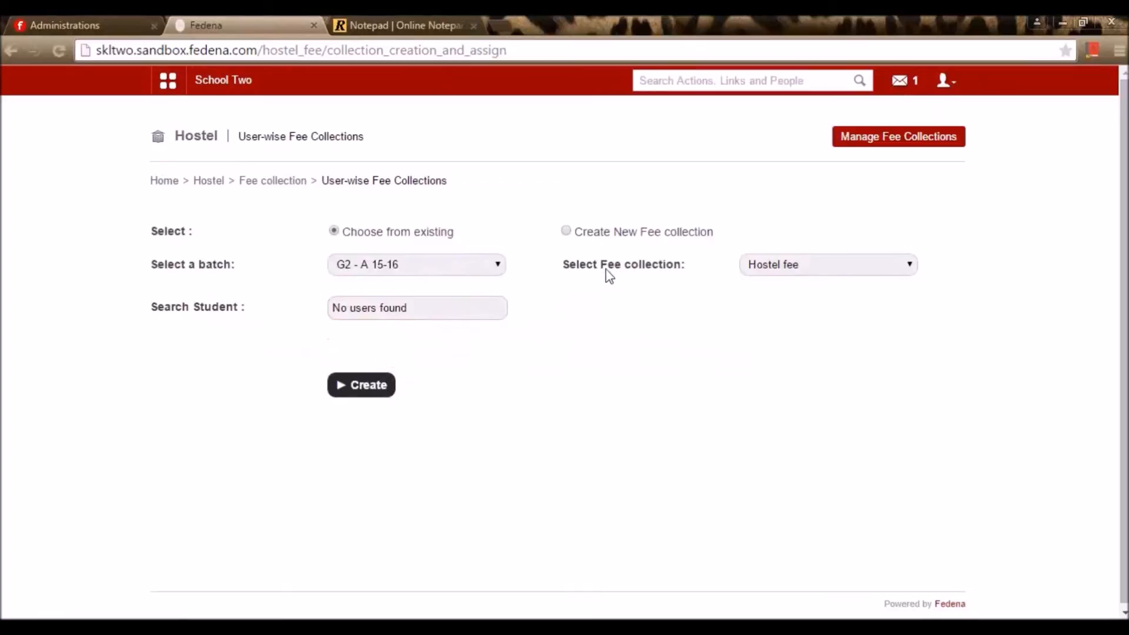
left_click(290, 182)
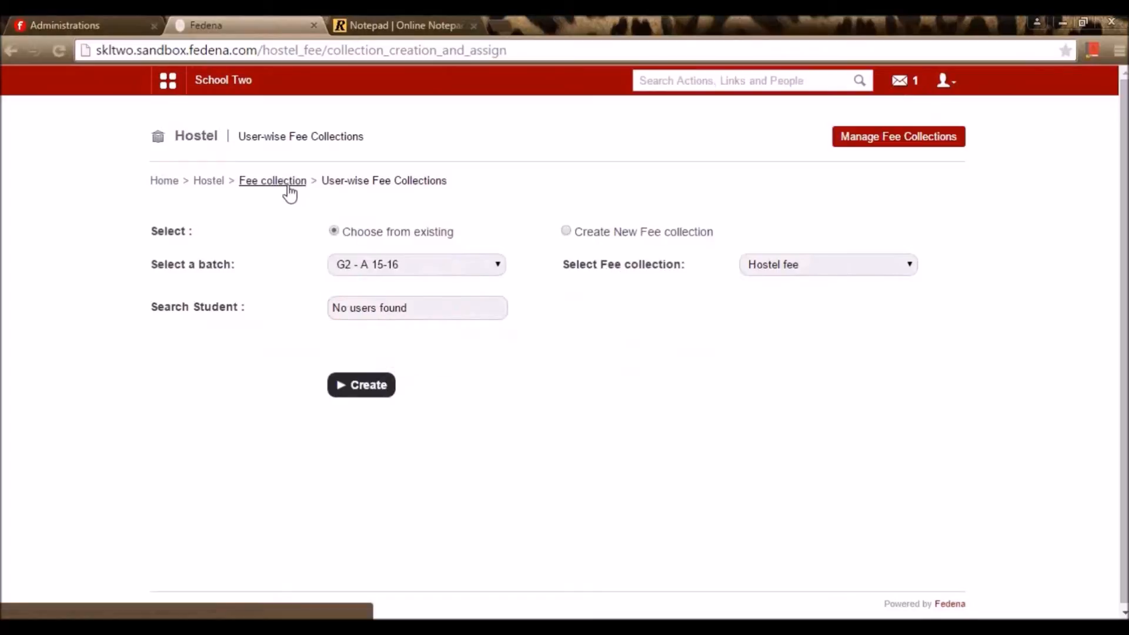
Load batch G2 - A 15-16's Hostel fee dues on the hostel fee payment page, showing Rs. 1000.00
left_click(215, 181)
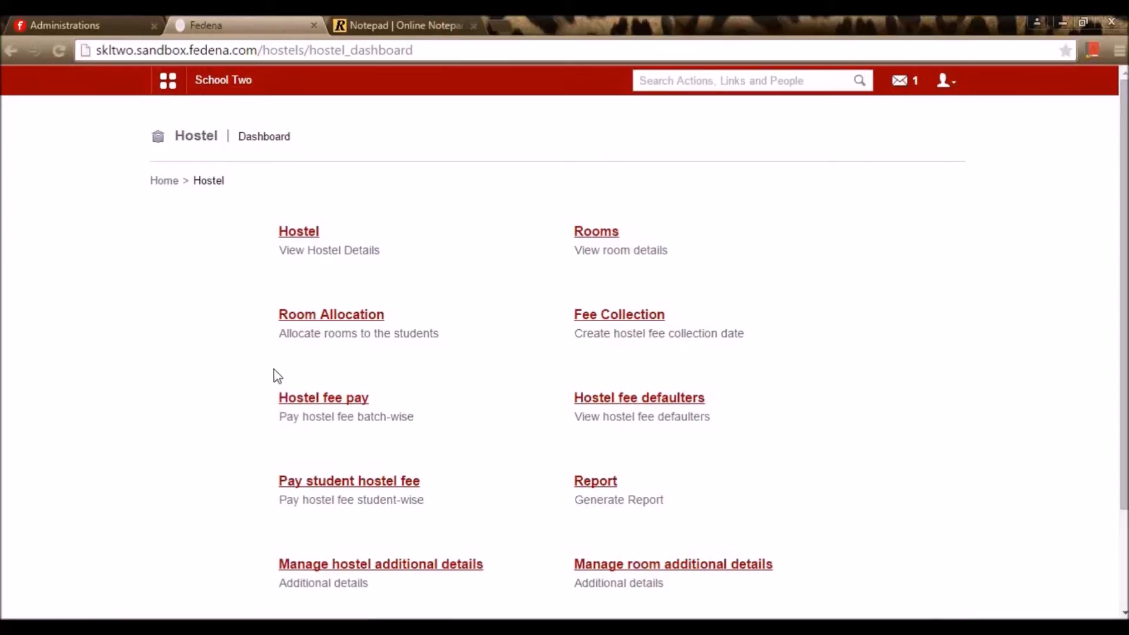
left_click(295, 399)
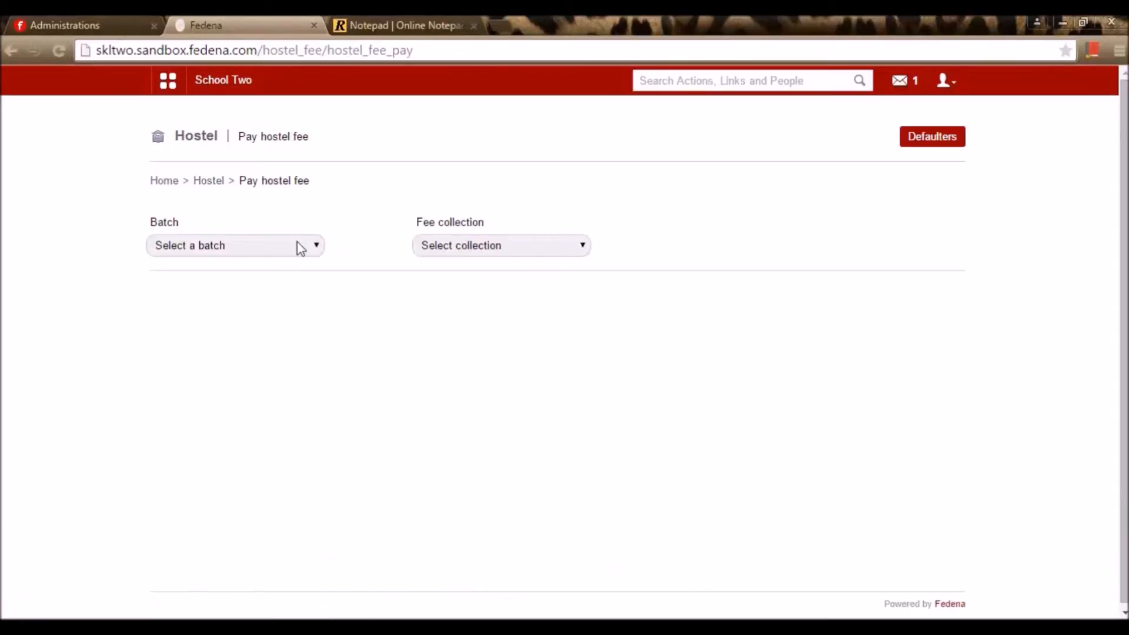
left_click(306, 249)
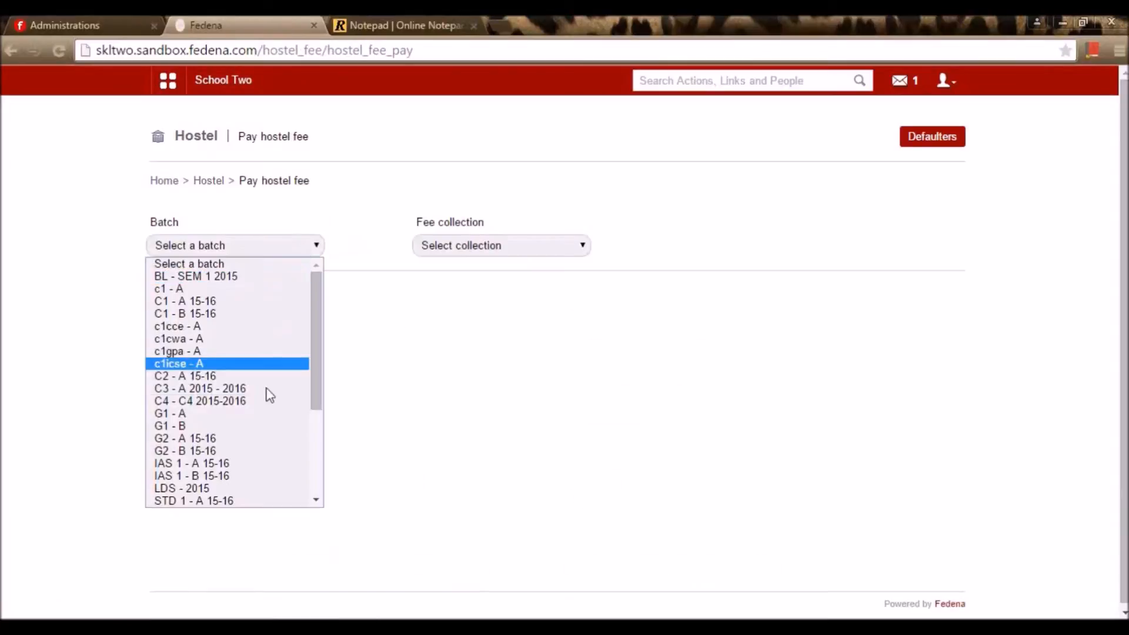
left_click(266, 439)
left_click(450, 247)
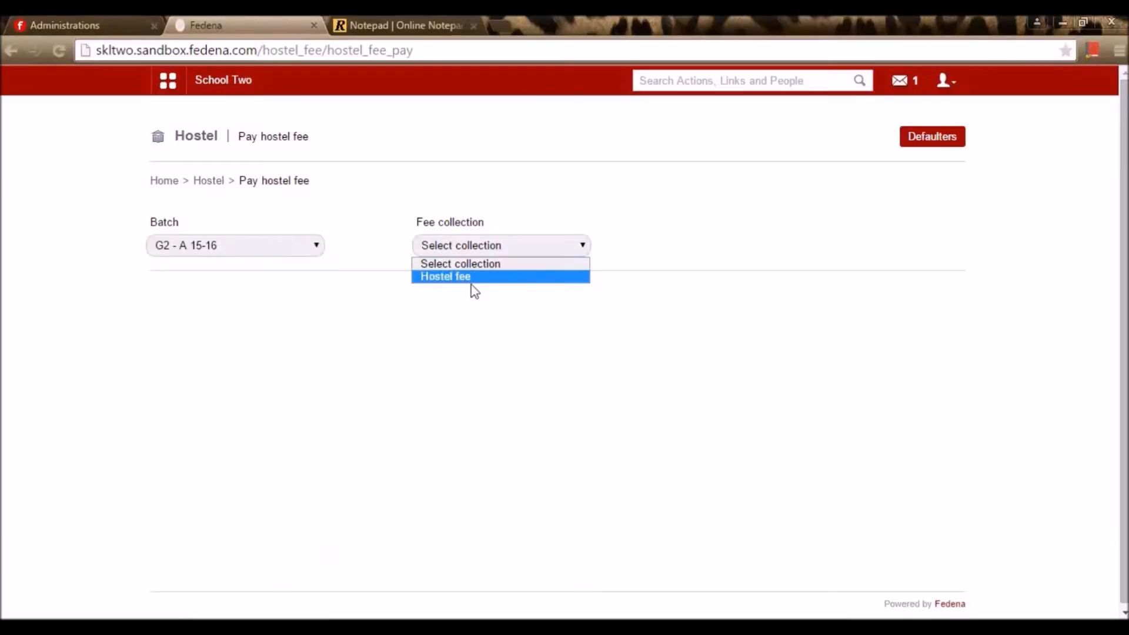
left_click(505, 281)
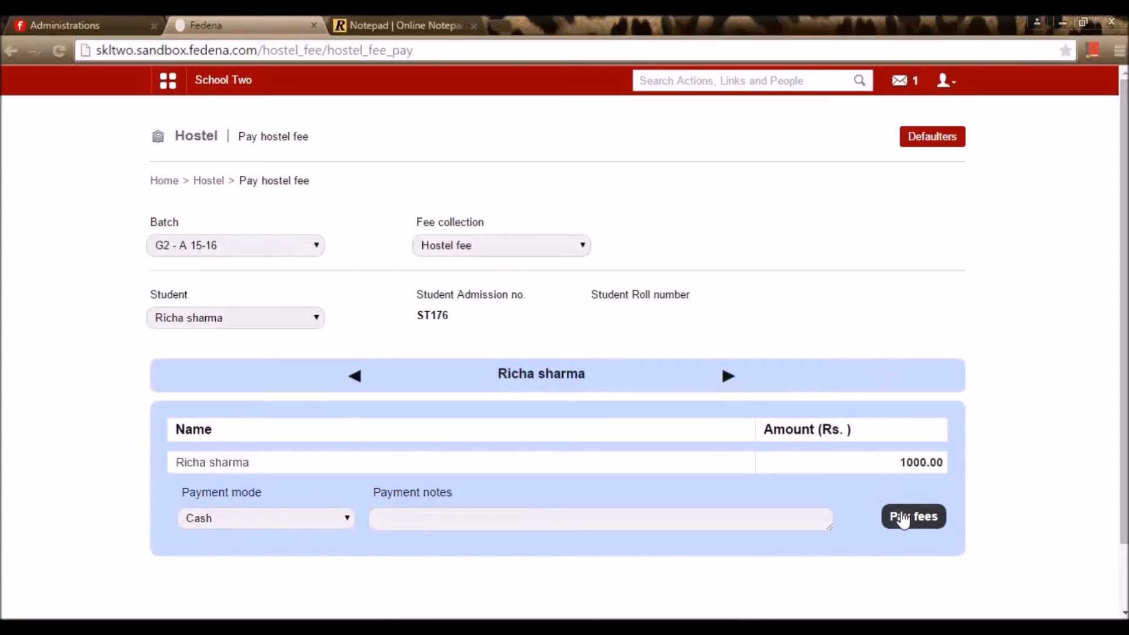
left_click(212, 181)
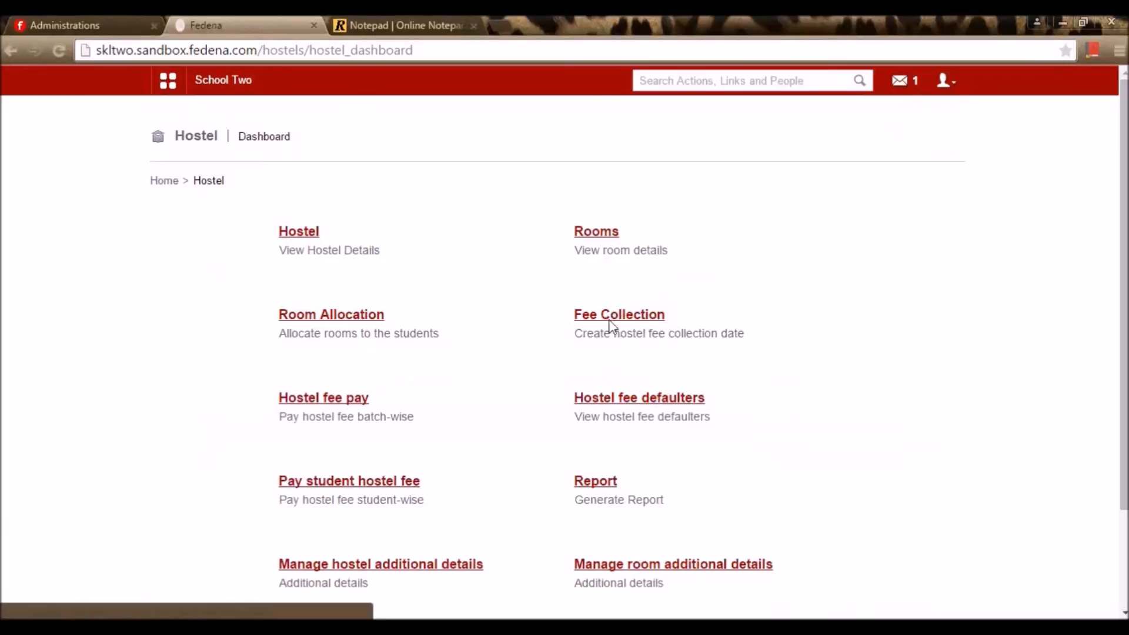
left_click(631, 405)
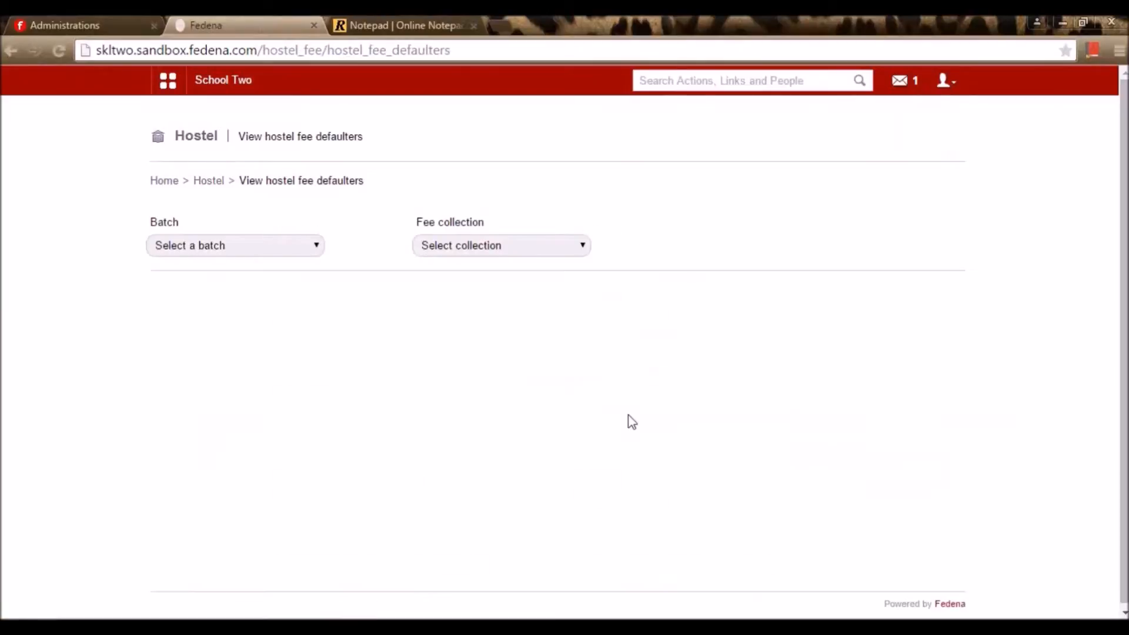
left_click(315, 251)
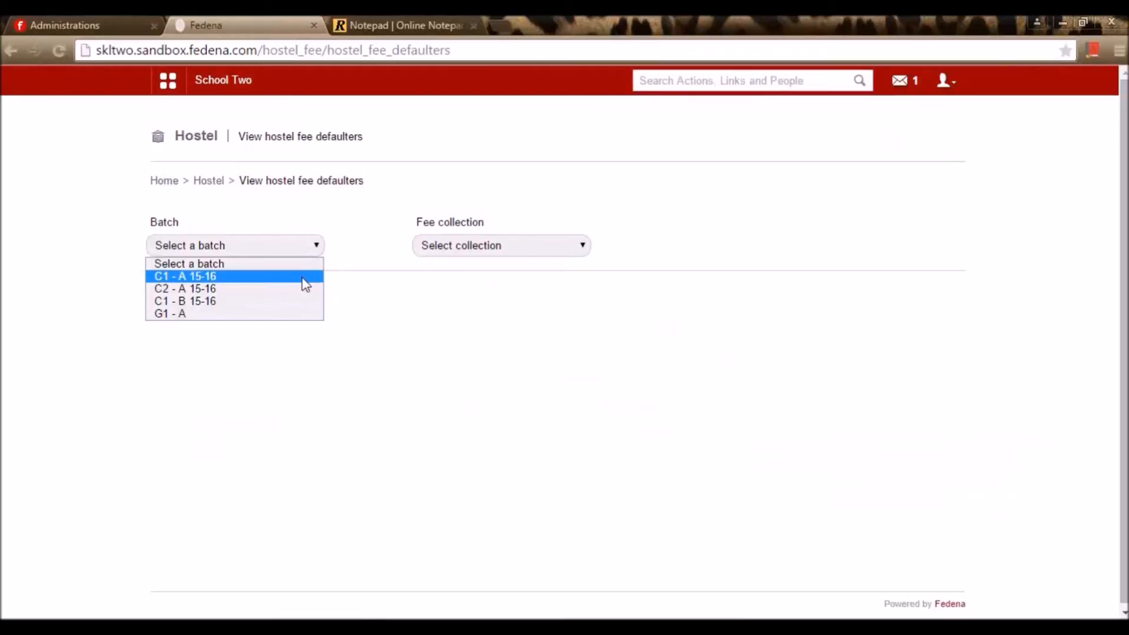
left_click(304, 279)
left_click(457, 243)
left_click(442, 276)
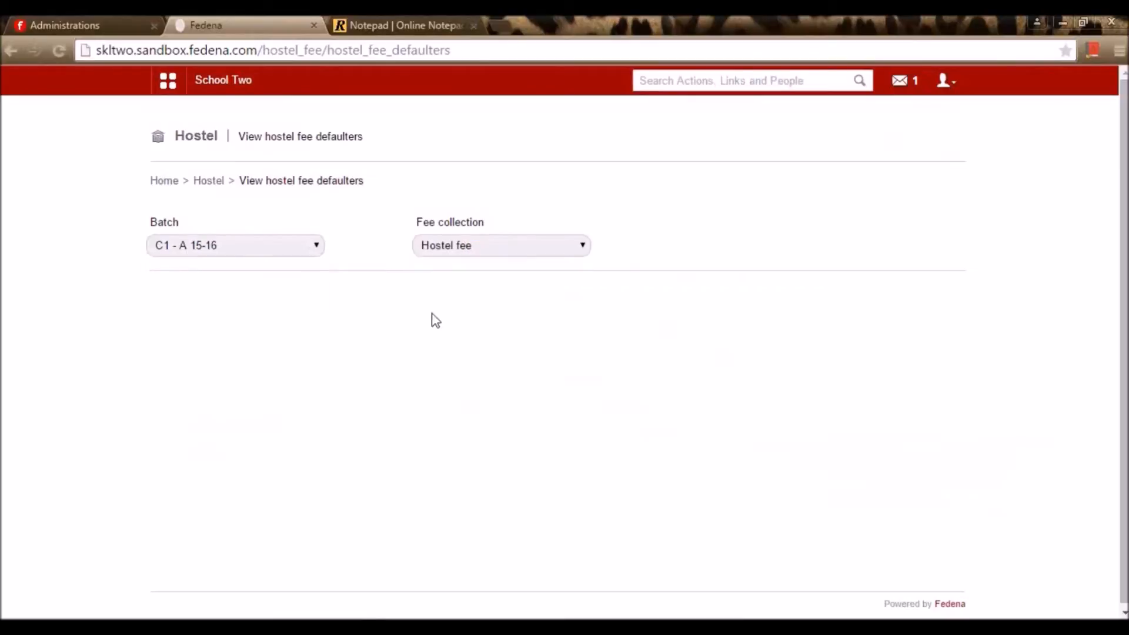
double_click(247, 313)
left_click(263, 325)
left_click(372, 327)
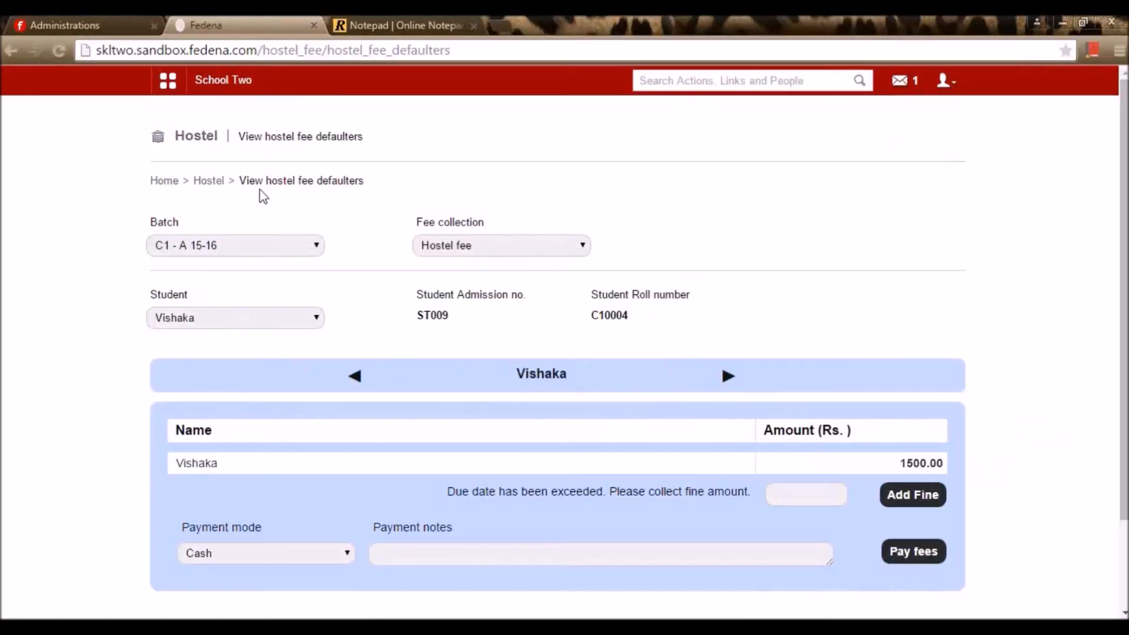
left_click(207, 181)
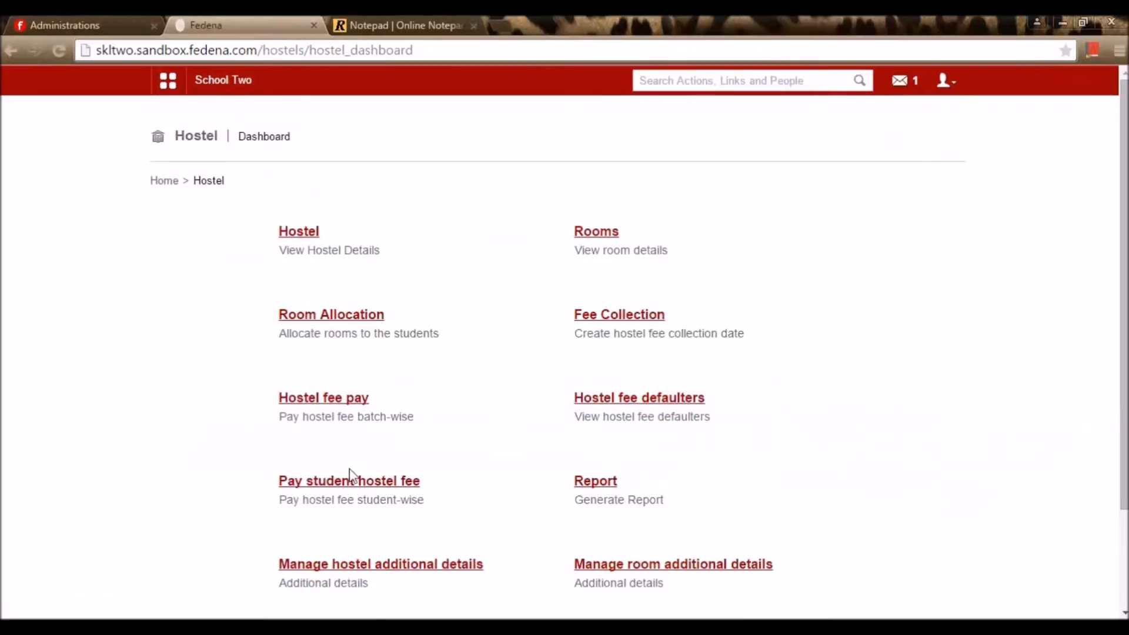
Find the student by name and pay Rs. 1500.00 cash toward 'Hostel fee for the may'
left_click(345, 491)
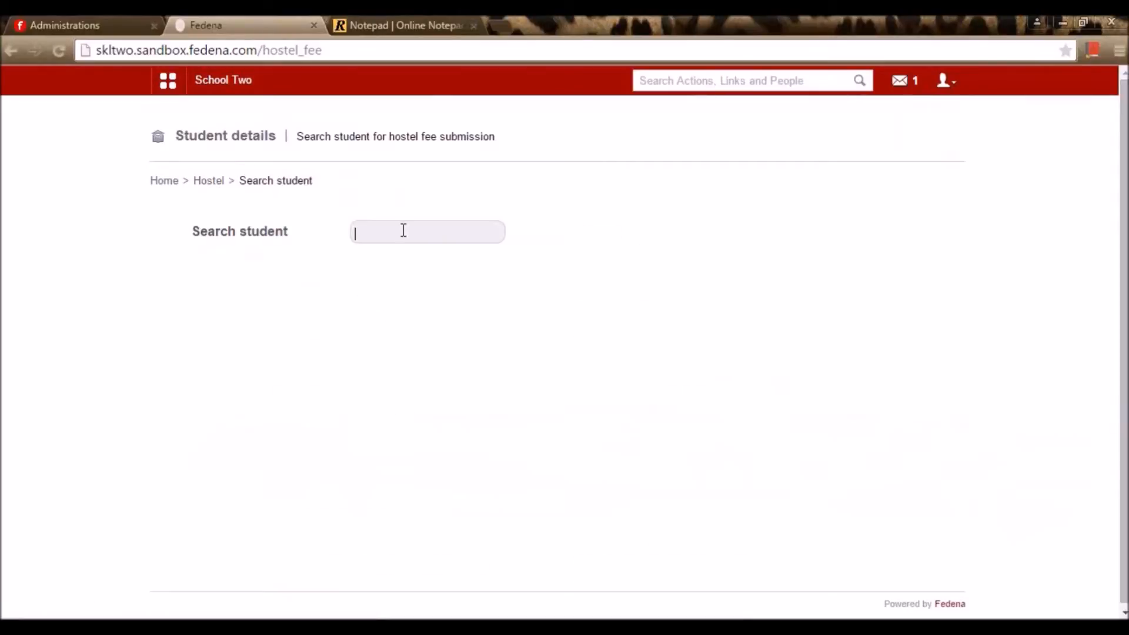
type("vivke")
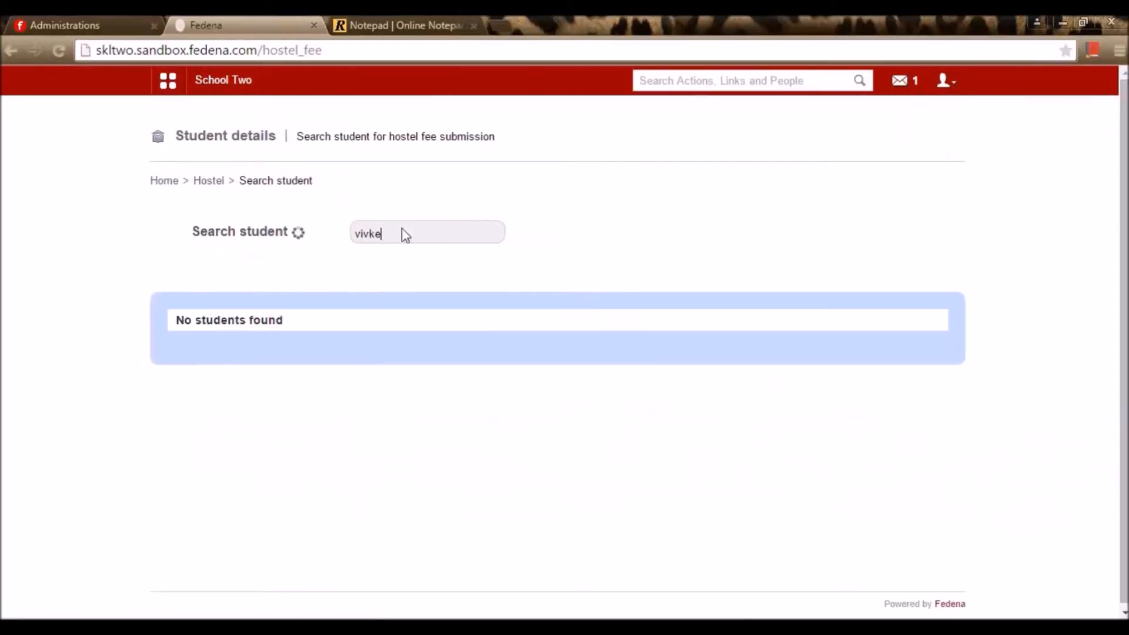
key("BackSpace")
key("BackSpace")
type("e")
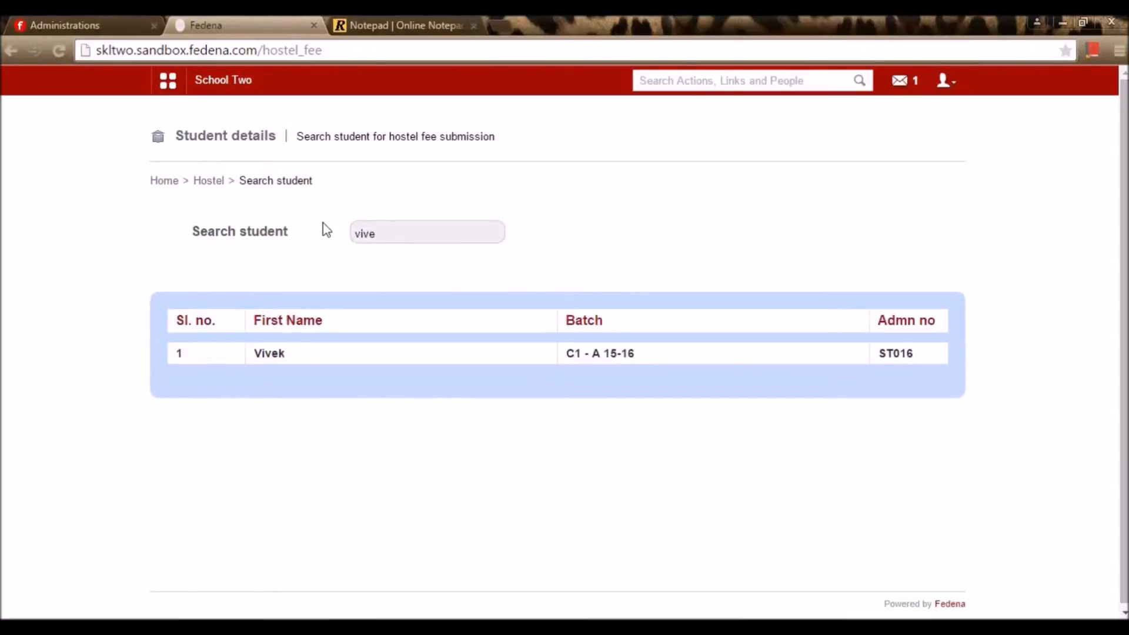
left_click(270, 354)
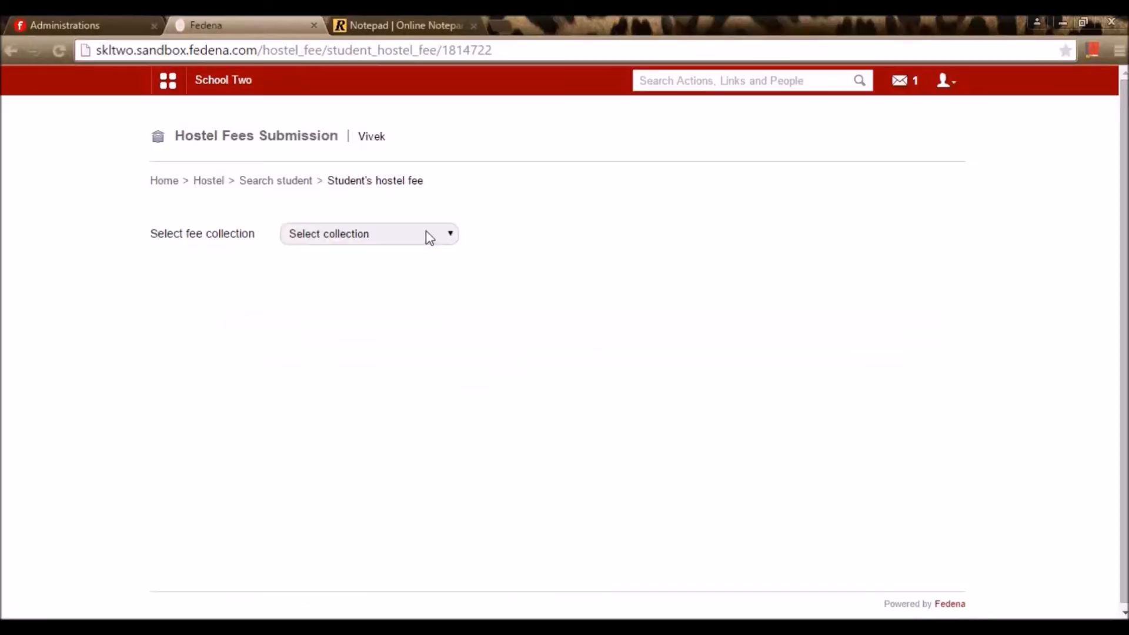
left_click(430, 237)
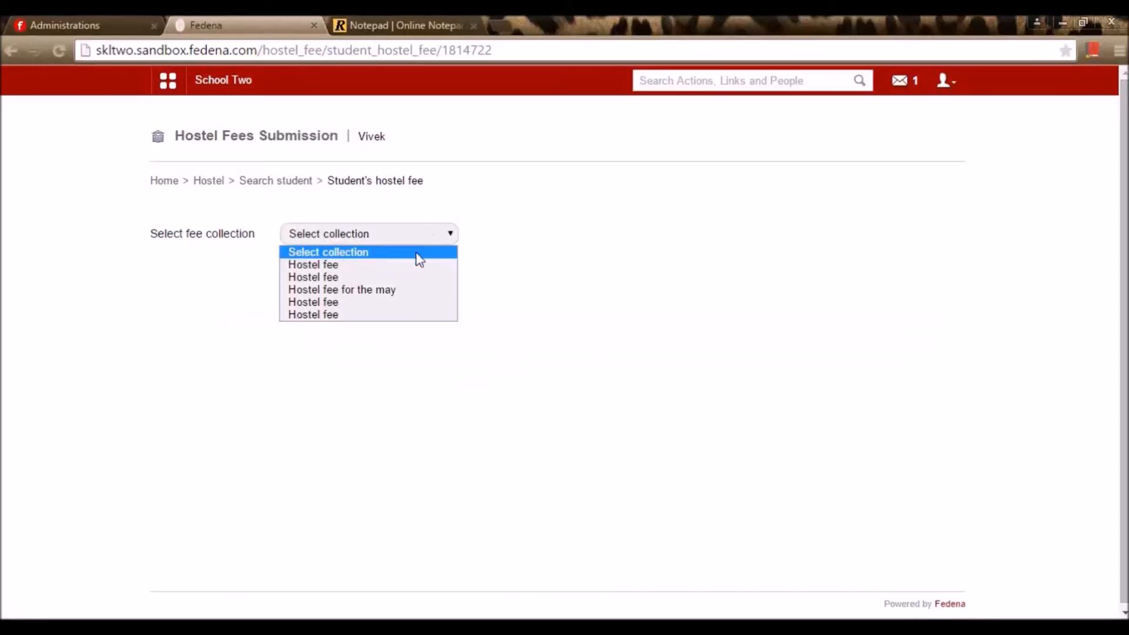
left_click(414, 291)
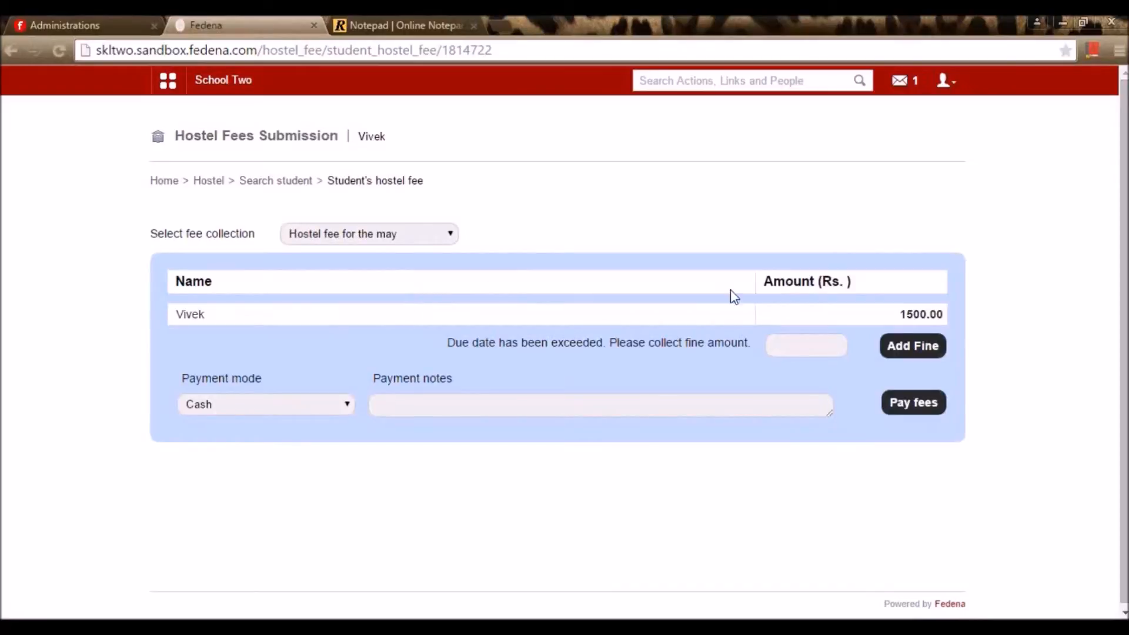
left_click(929, 404)
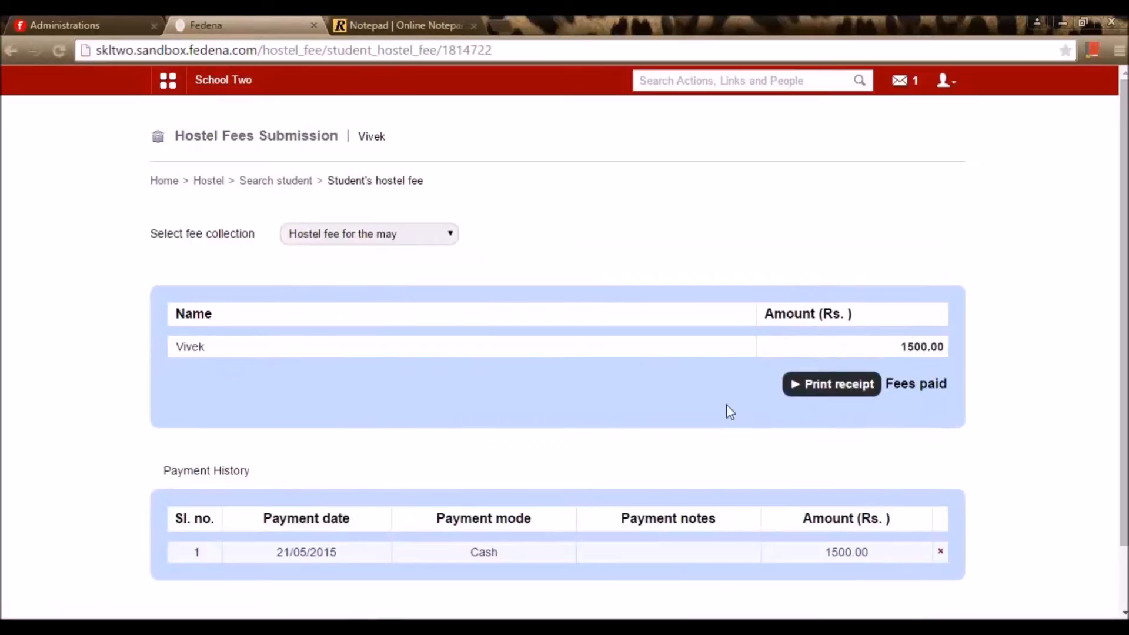
left_click(222, 184)
scroll(455, 376, "down", 3)
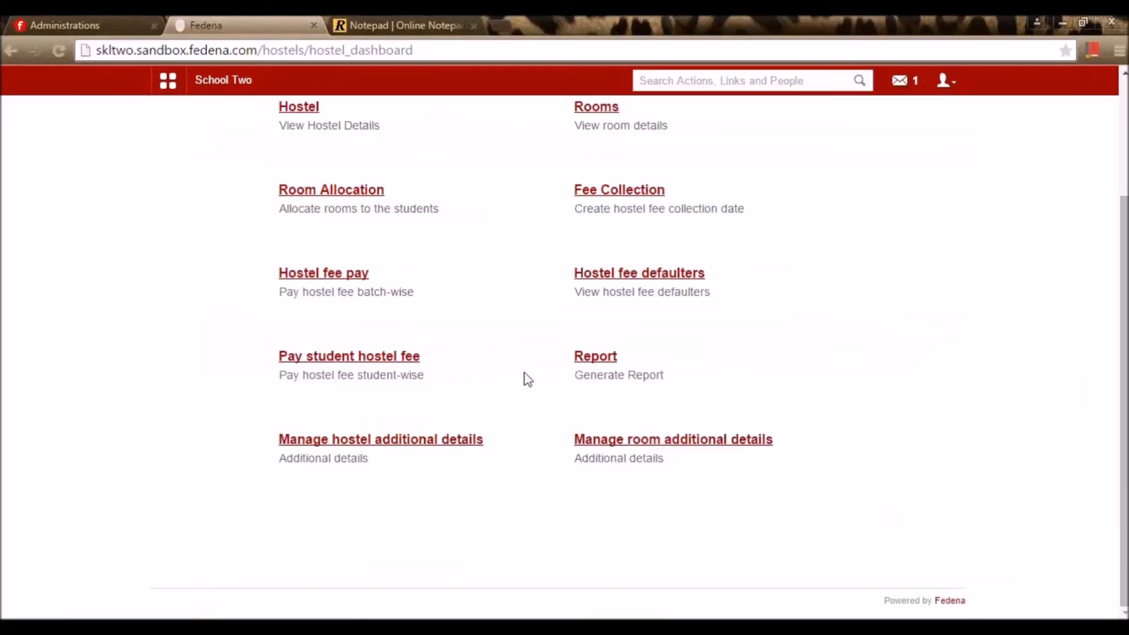
left_click(612, 359)
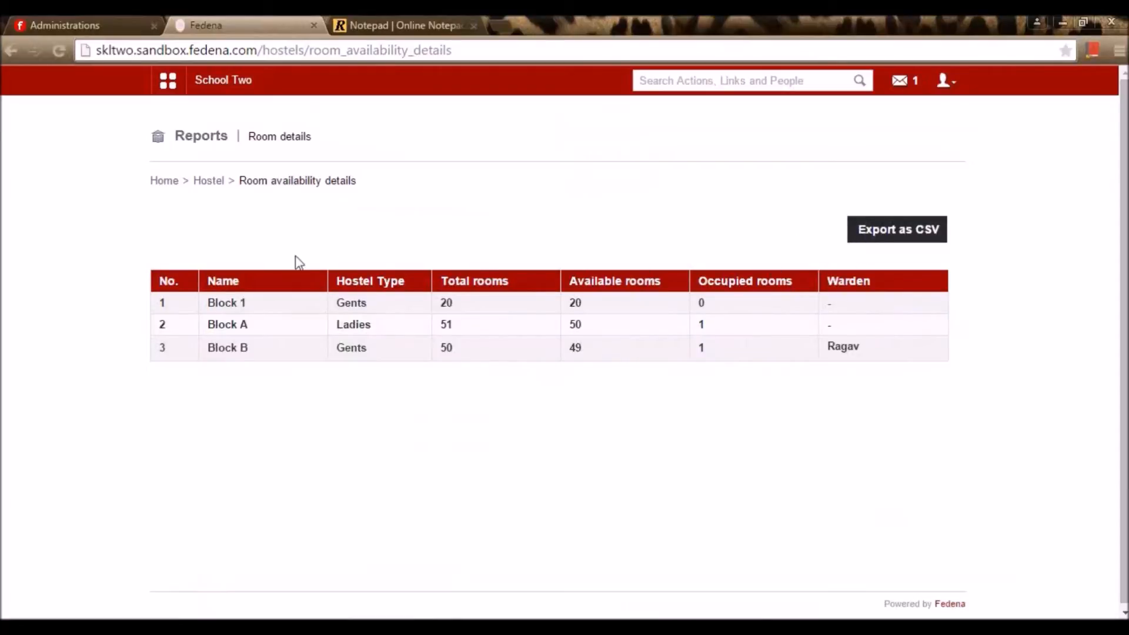
left_click(215, 182)
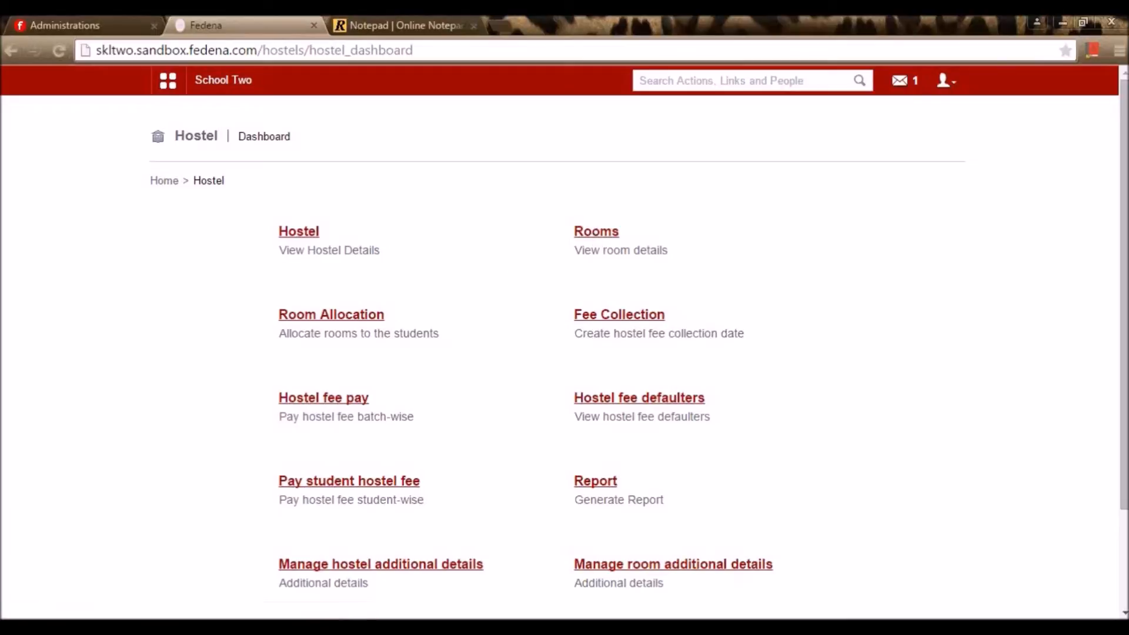
Re-save the Emergency contact details hostel field unchanged as an active, optional TextBox
left_click(353, 567)
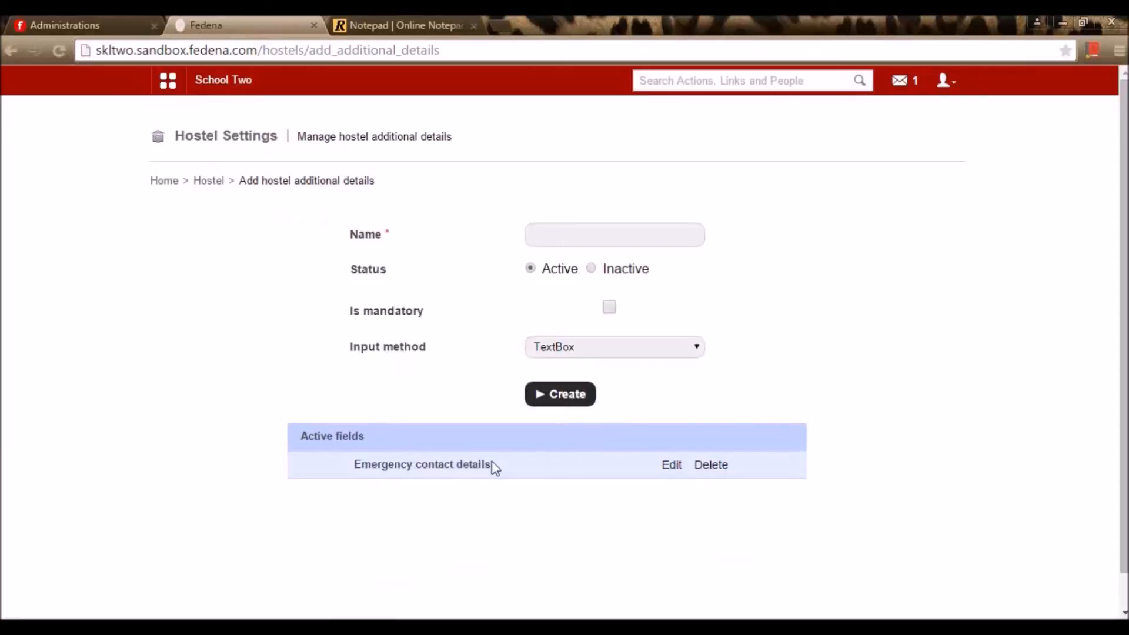
left_click(672, 468)
left_click_drag(537, 235, 689, 226)
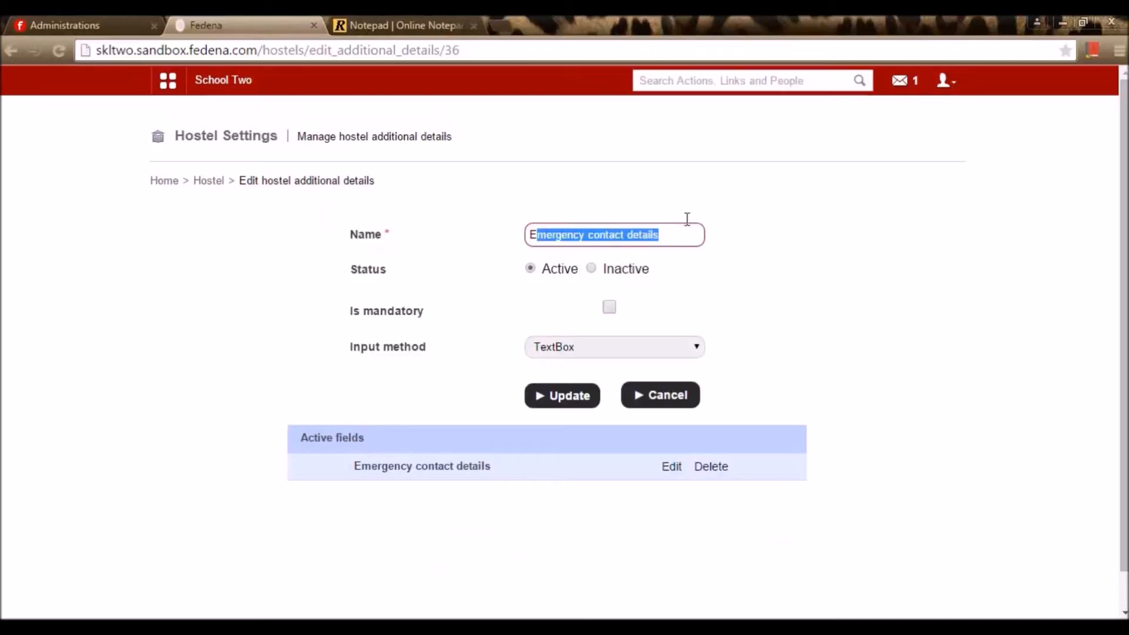
left_click(709, 280)
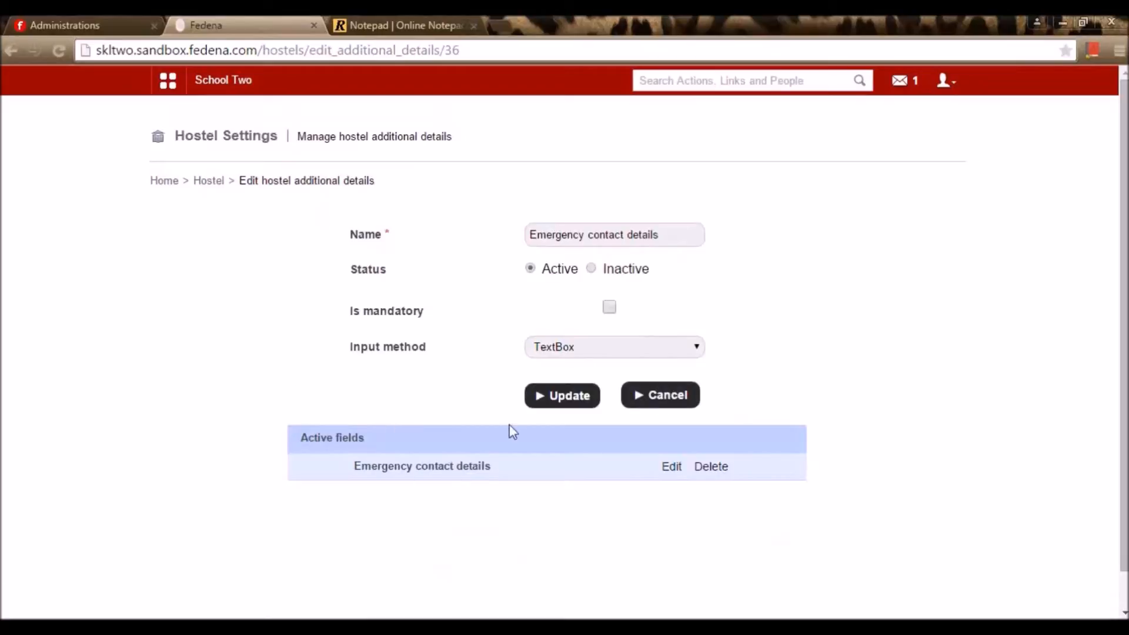
left_click(558, 404)
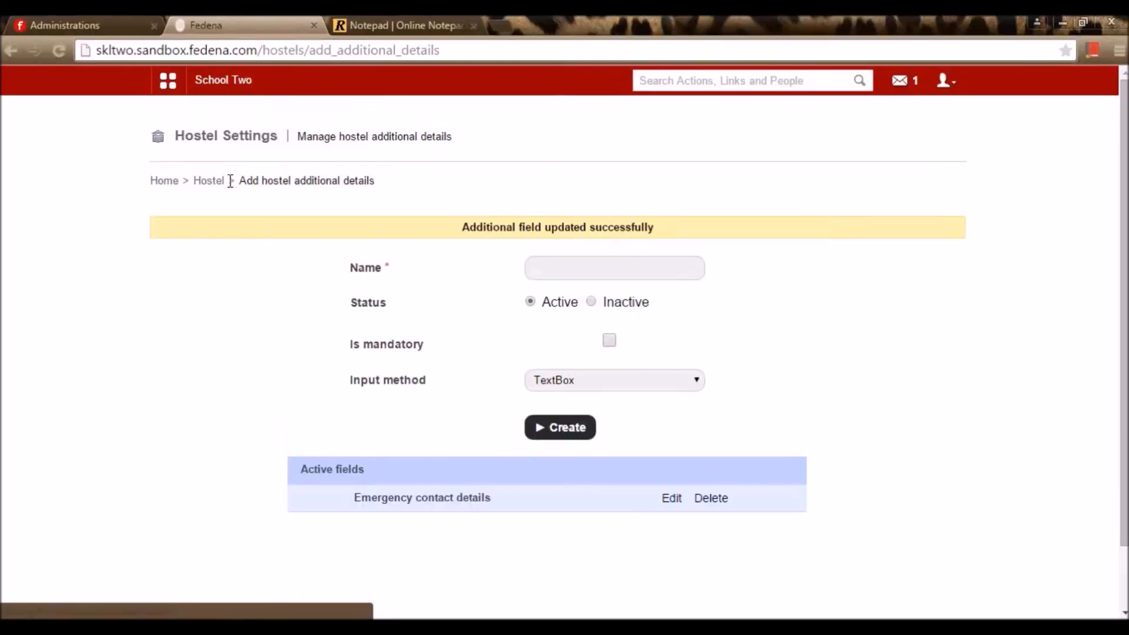
left_click(210, 182)
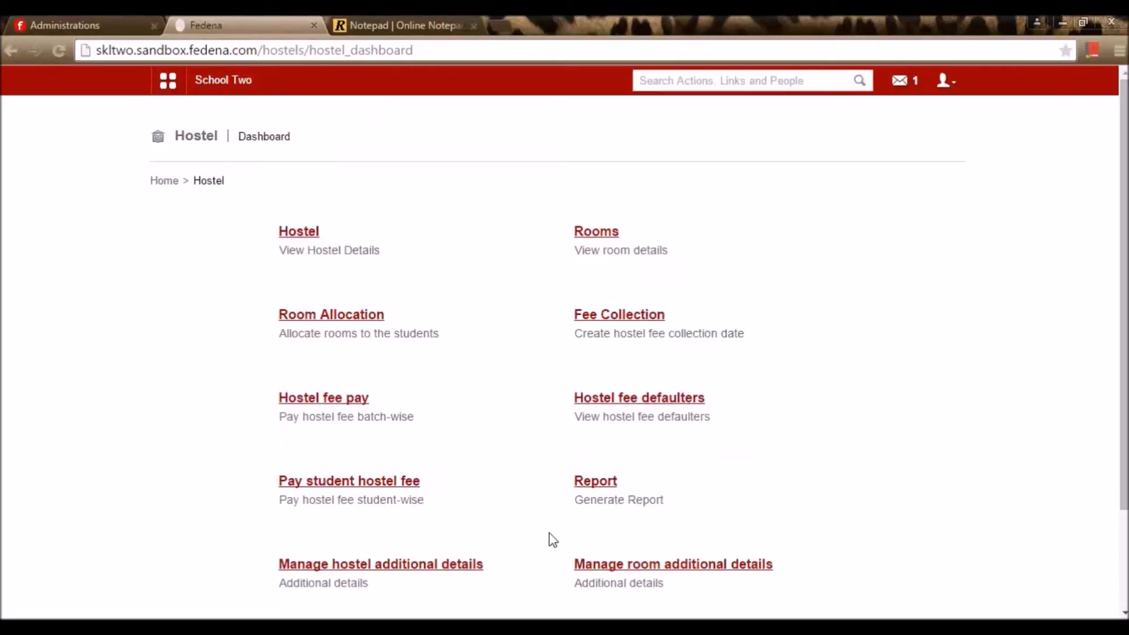
Change the No of Beds room field's input method to Select Box and add a second option row
left_click(626, 571)
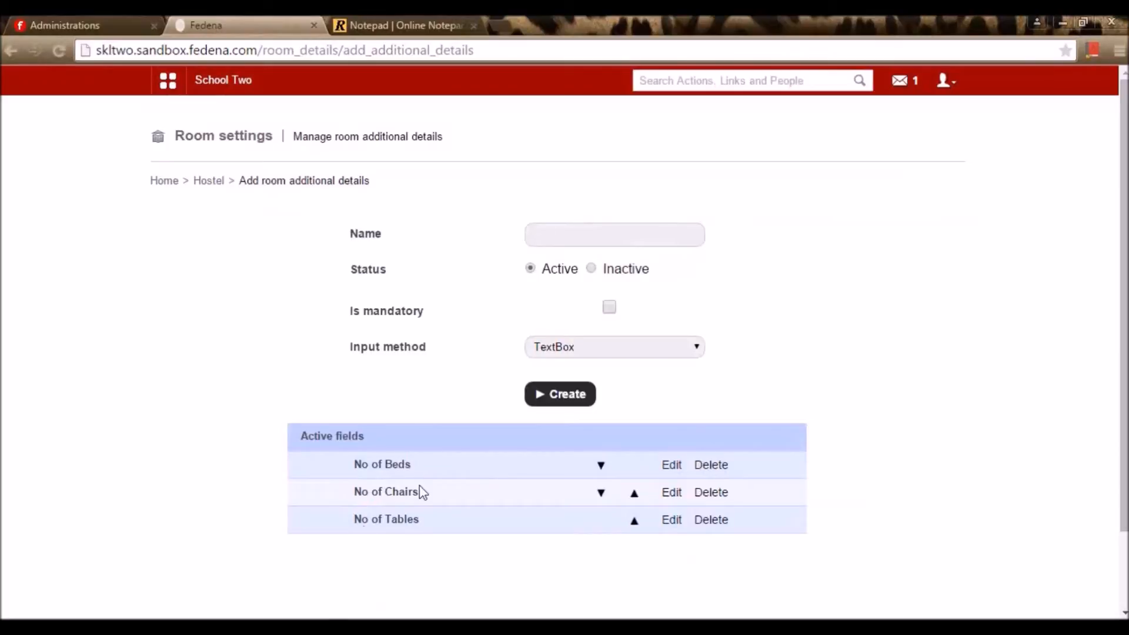
left_click(676, 467)
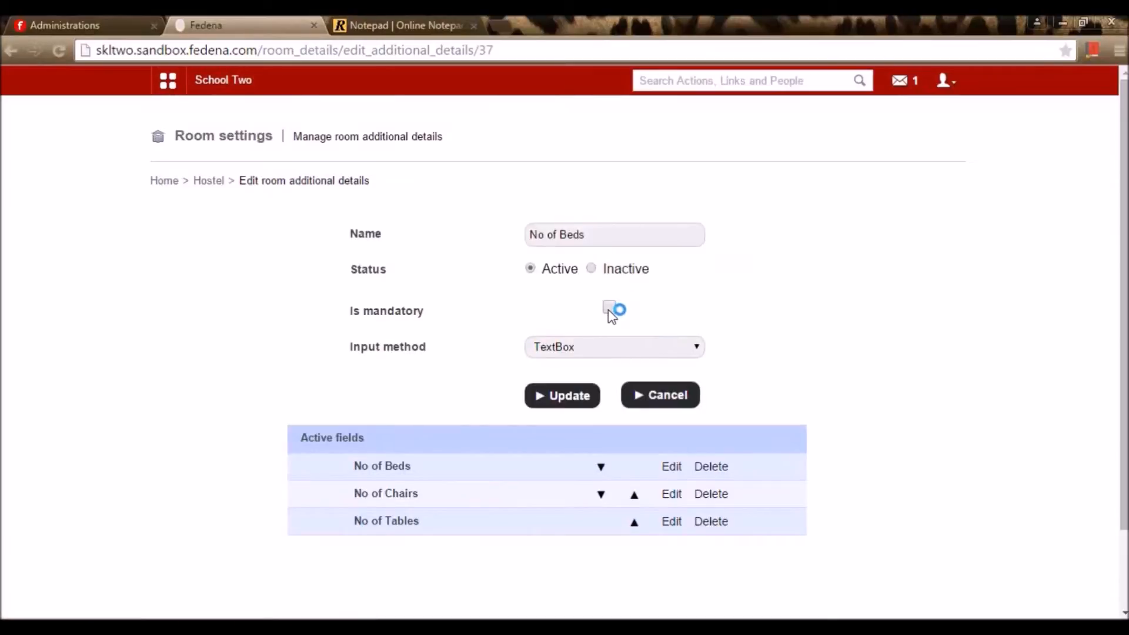
left_click(600, 353)
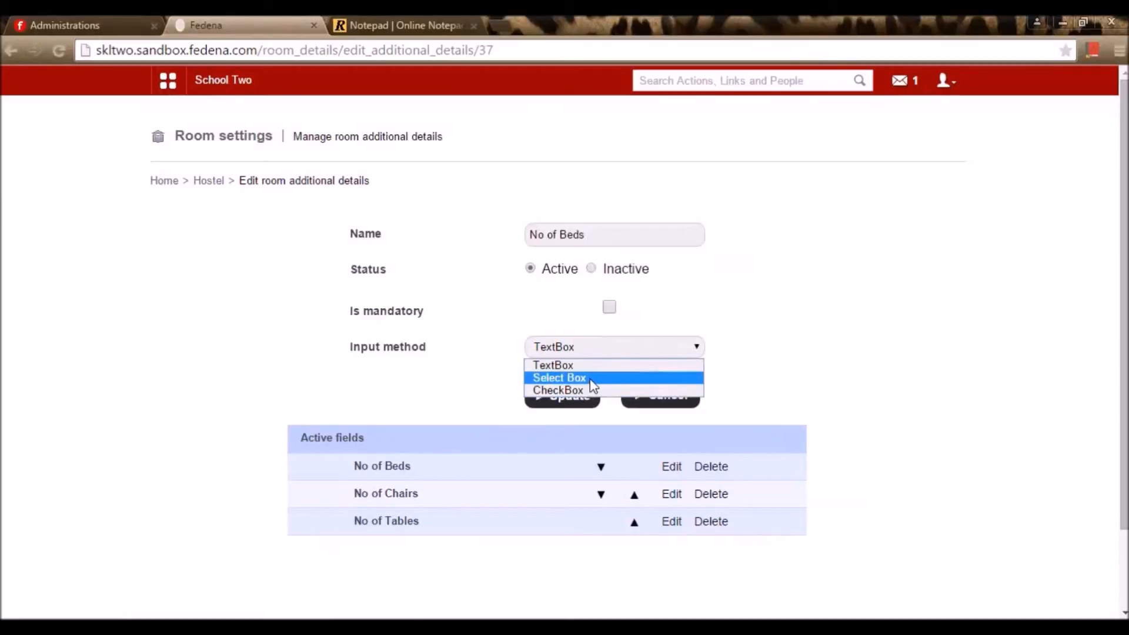
left_click(593, 379)
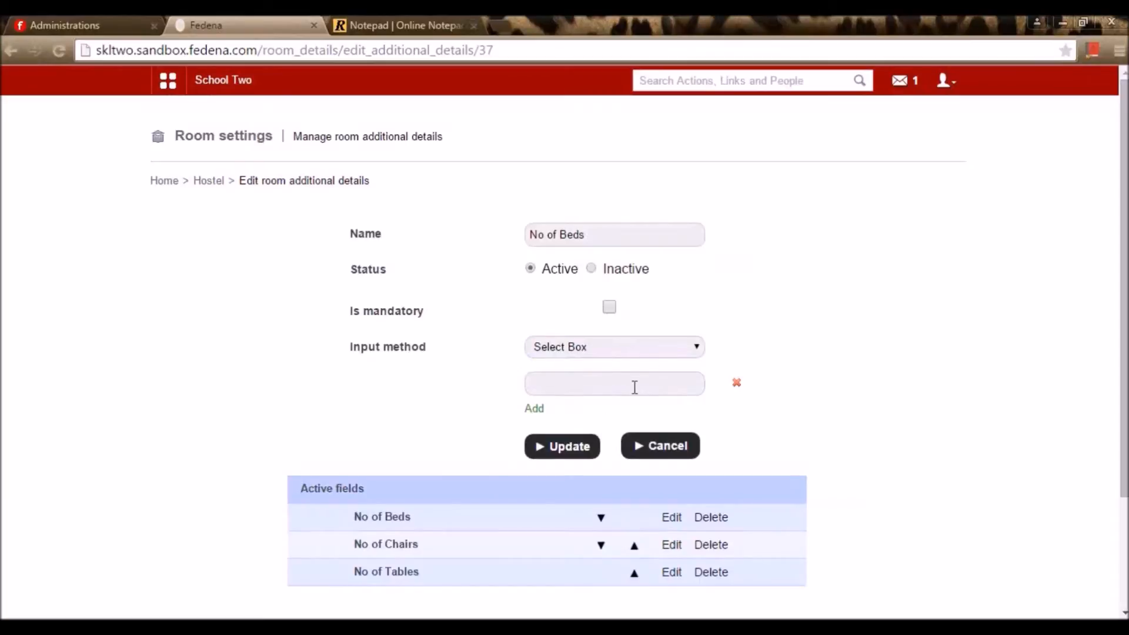
left_click(537, 410)
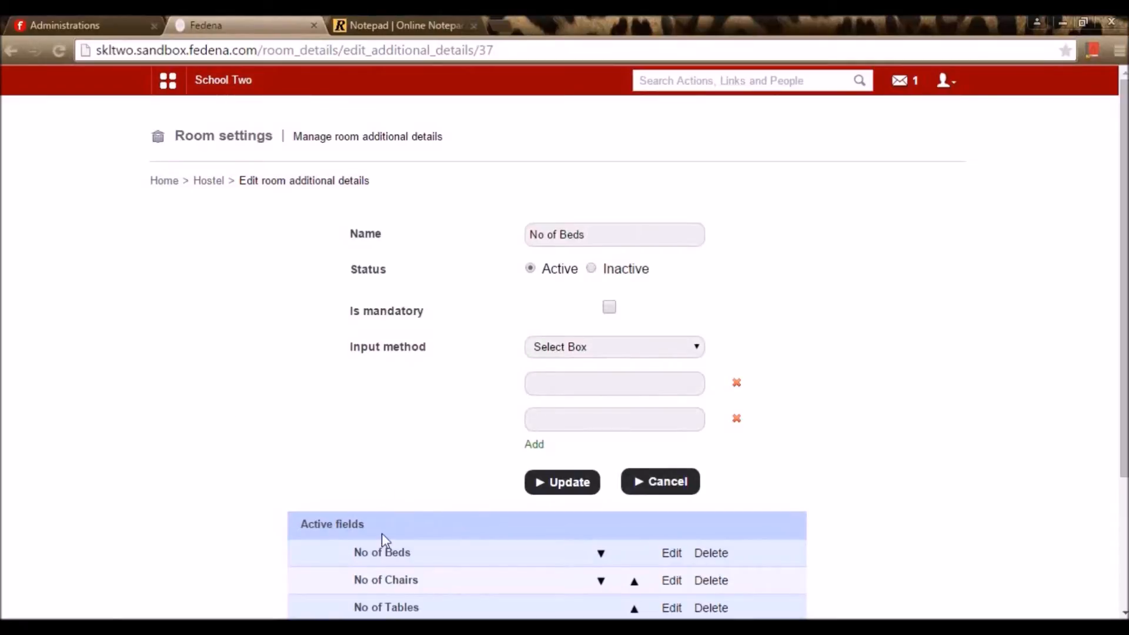
Check the module list in the notes and the school's plugin administration page
left_click(209, 182)
scroll(282, 259, "down", 2)
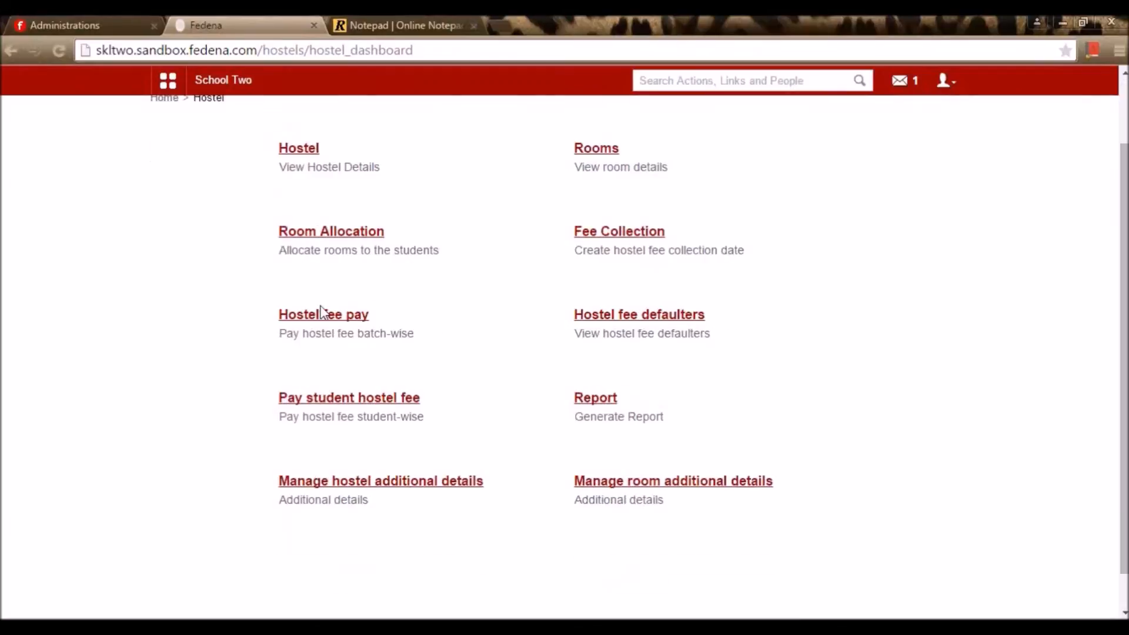
scroll(336, 336, "up", 2)
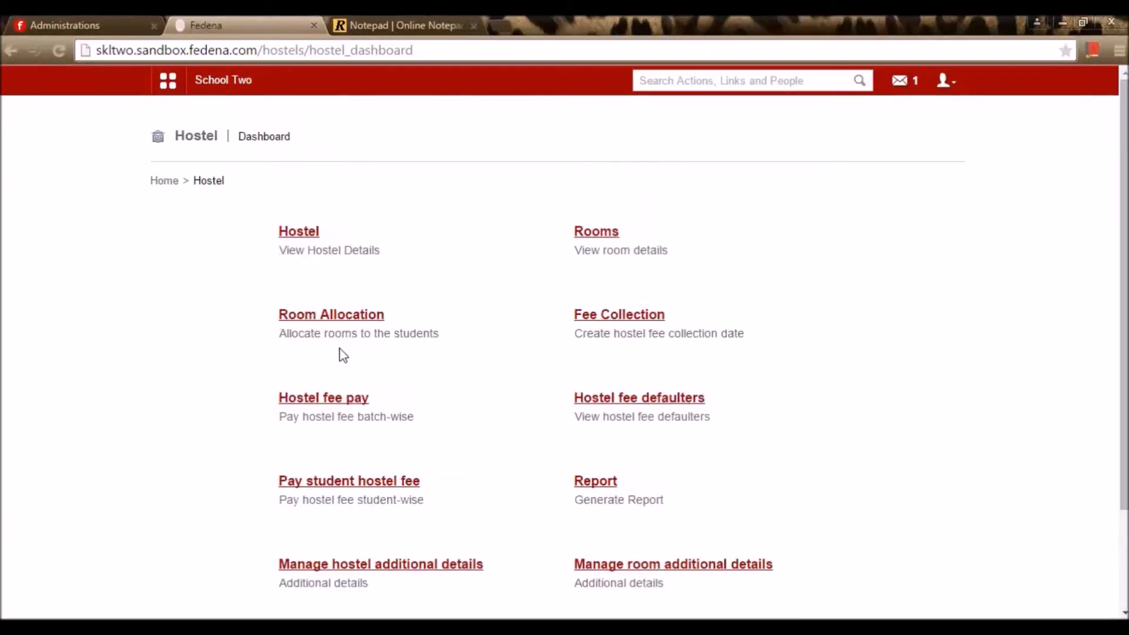
left_click(415, 18)
left_click(131, 382)
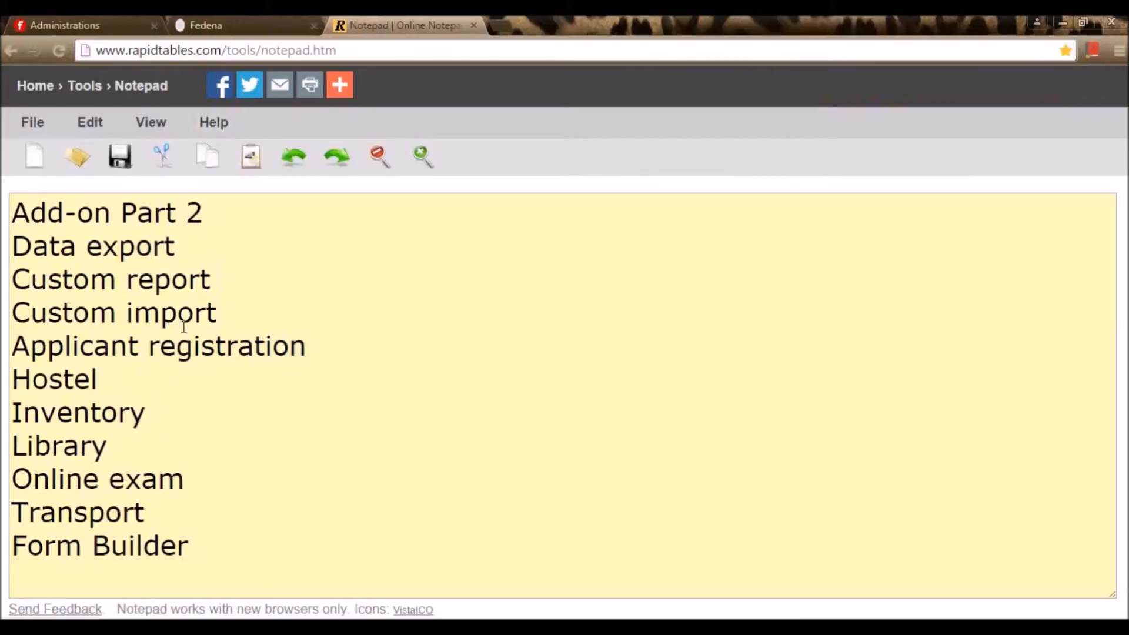
left_click(120, 21)
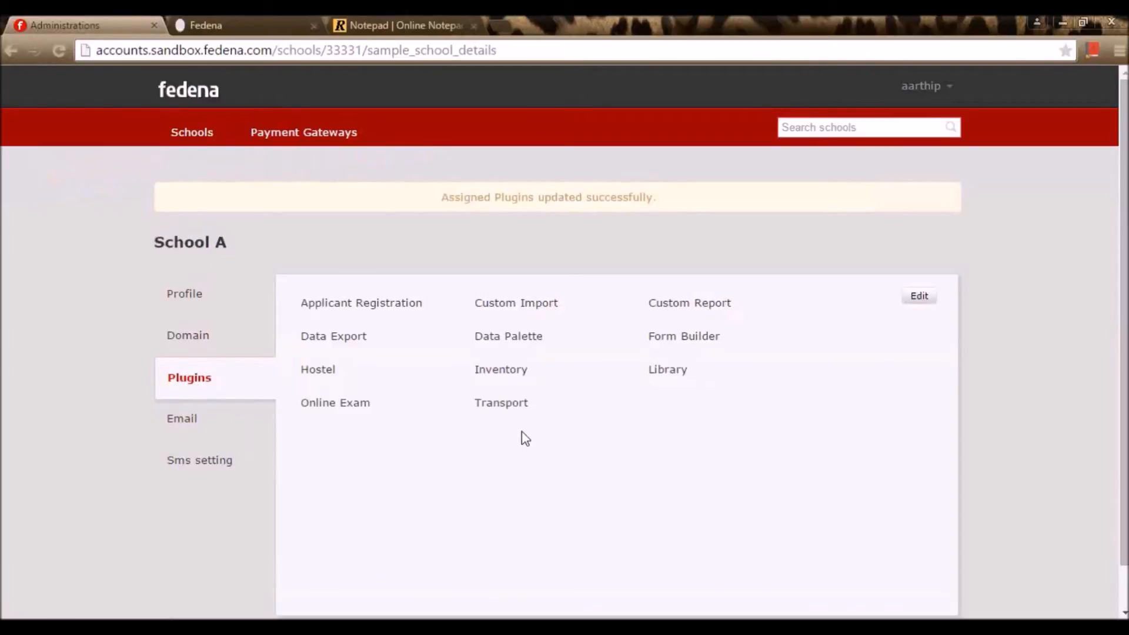
Back in School Two's Fedena, go to Administration > Inventory
left_click(199, 18)
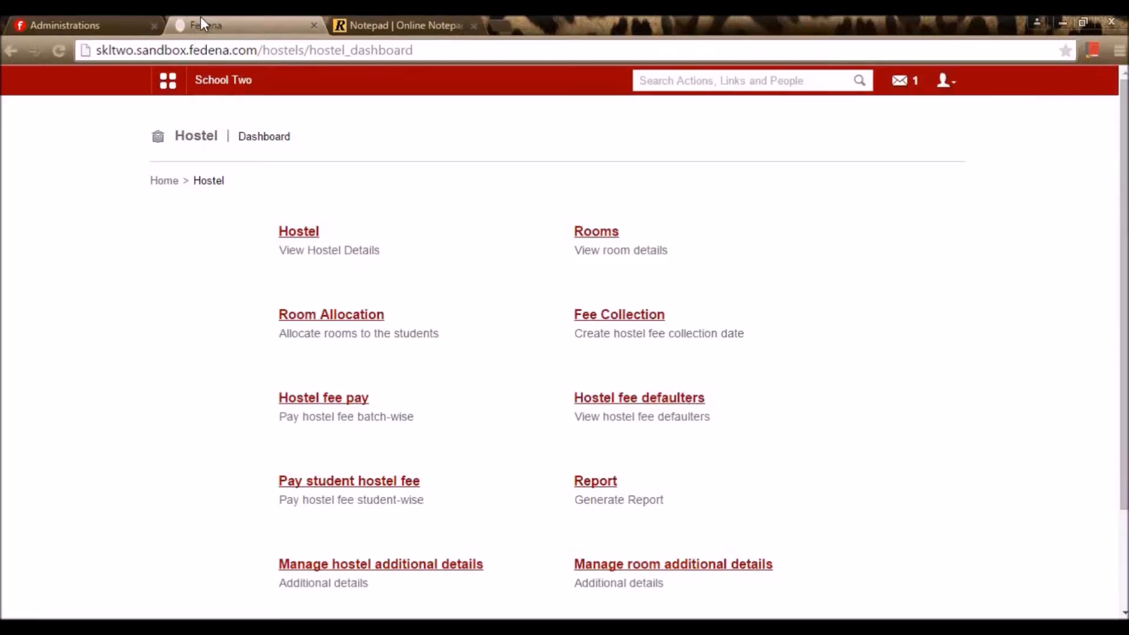
left_click(170, 85)
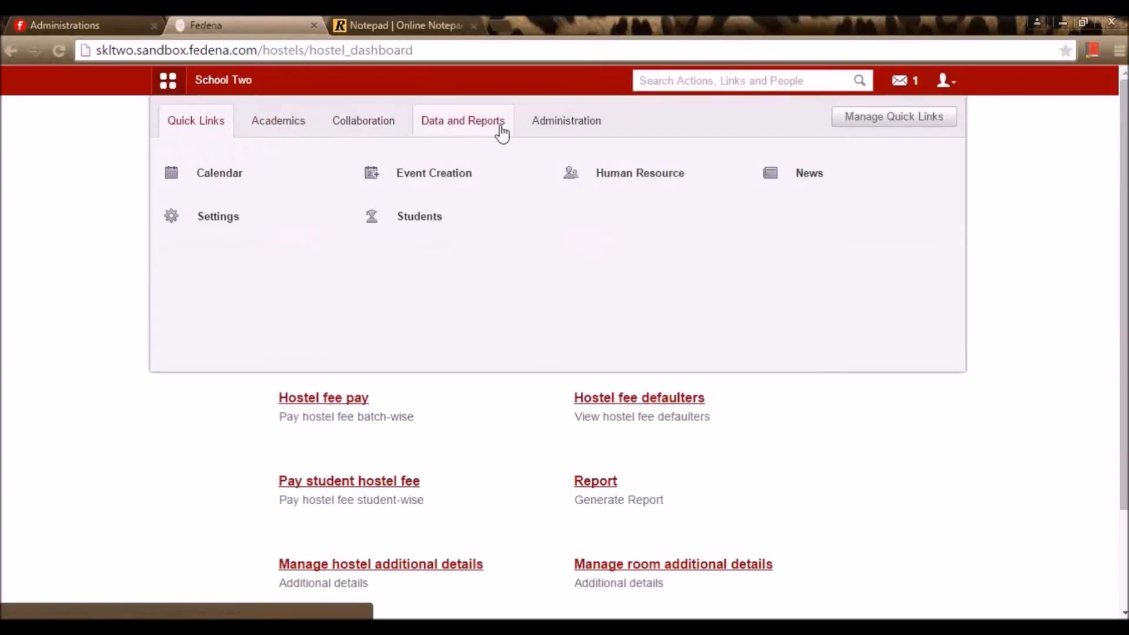
left_click(534, 131)
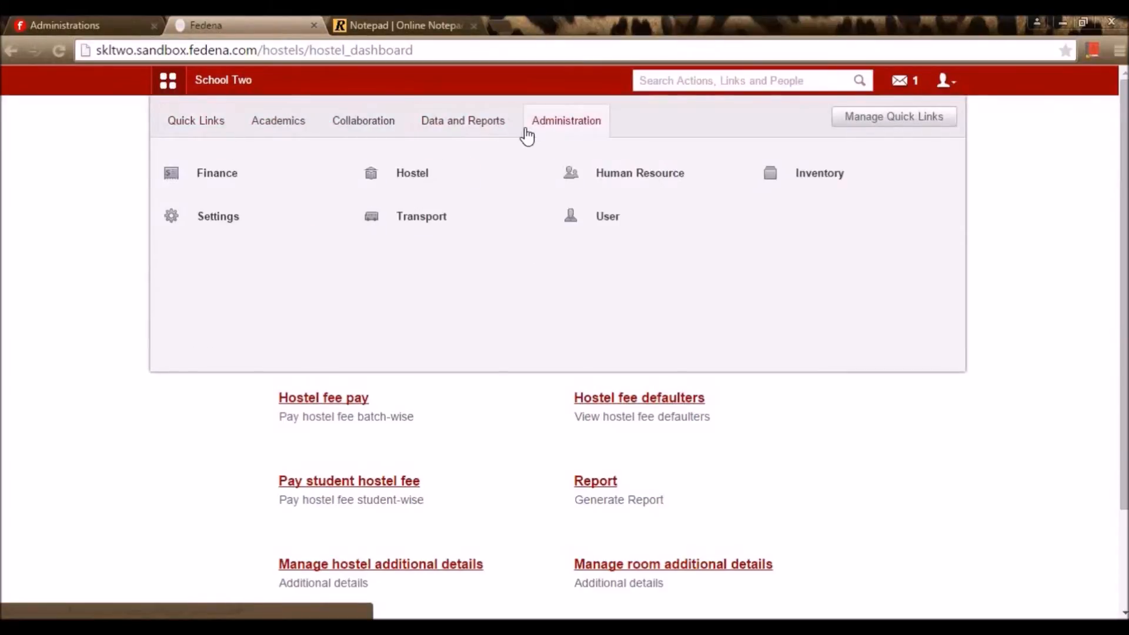
left_click(798, 182)
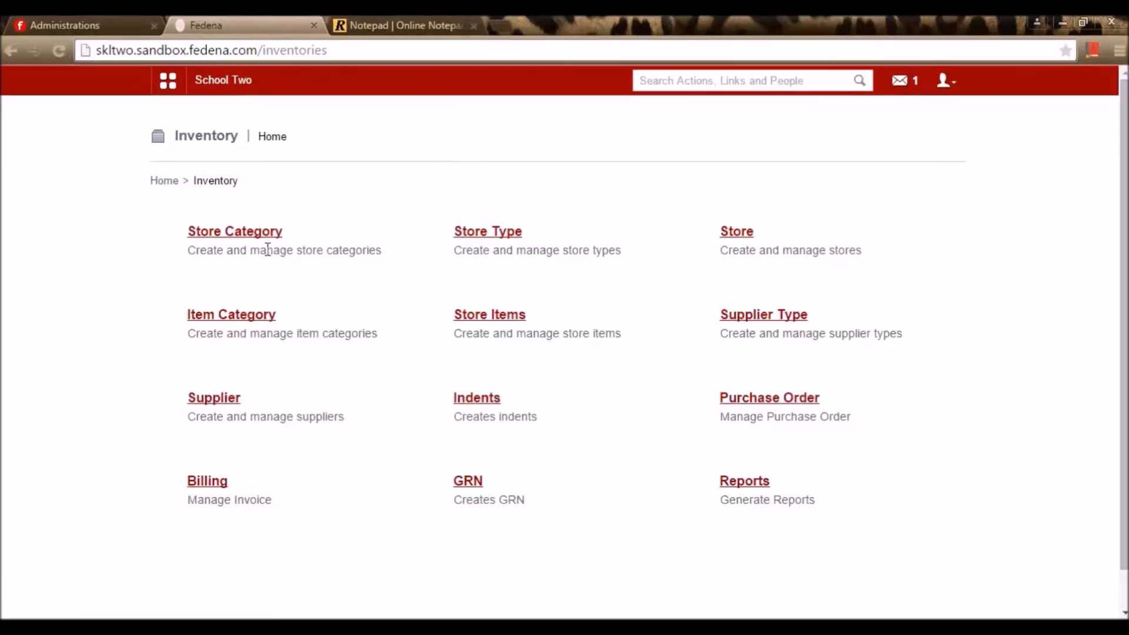
Review the Consumable, Classroom and Equipments store categories' edit forms on the Store categories page
left_click(266, 232)
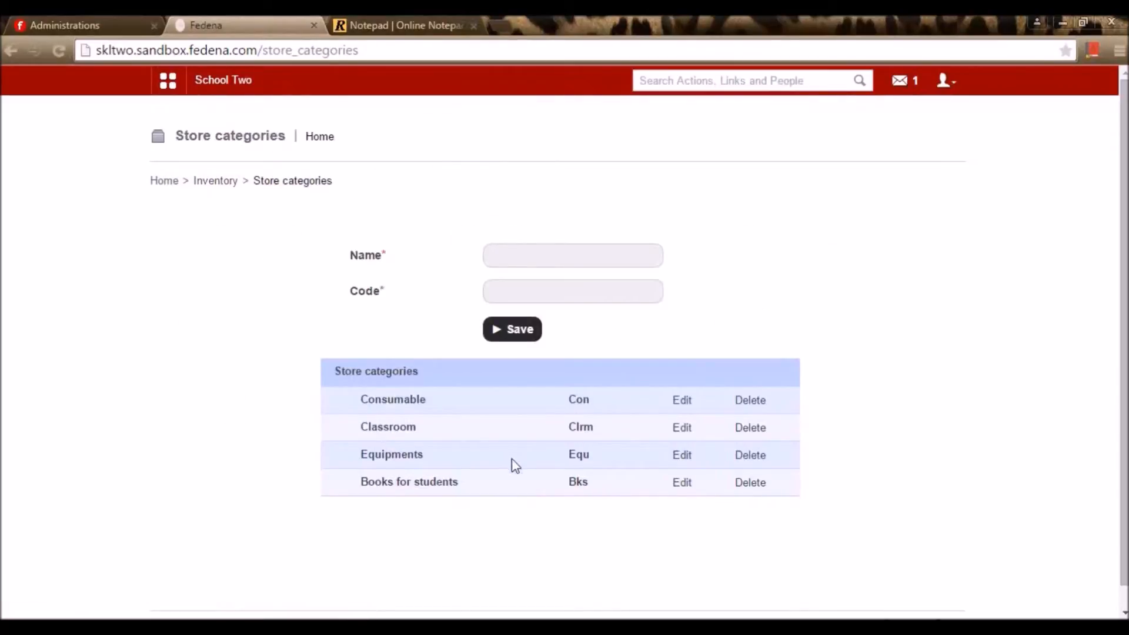
left_click(684, 406)
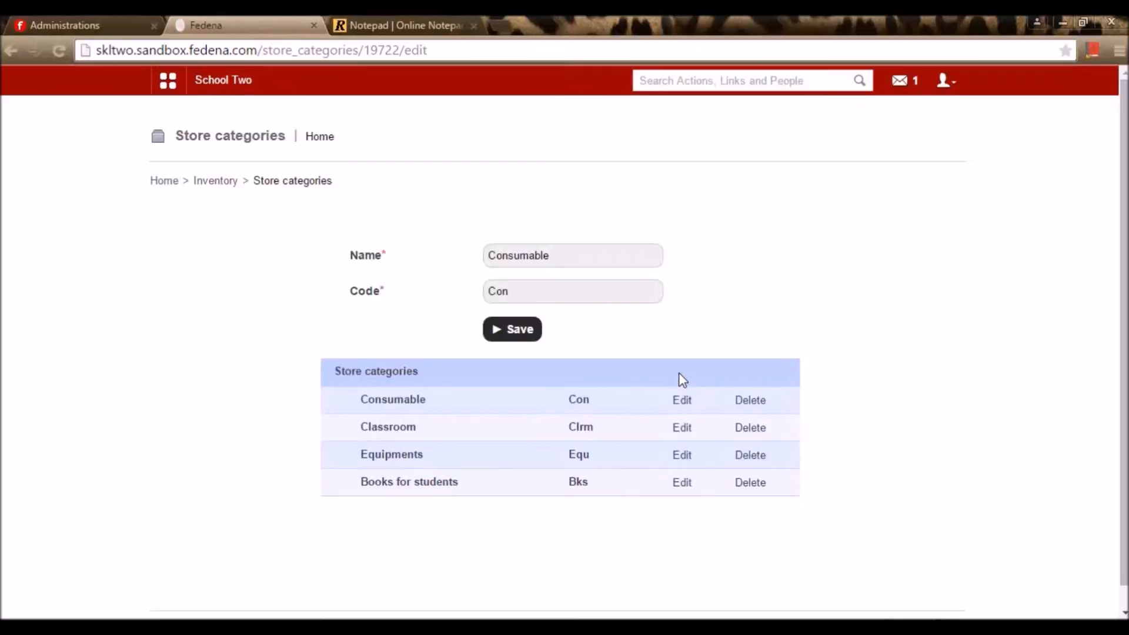
left_click(684, 428)
left_click(684, 459)
left_click(211, 183)
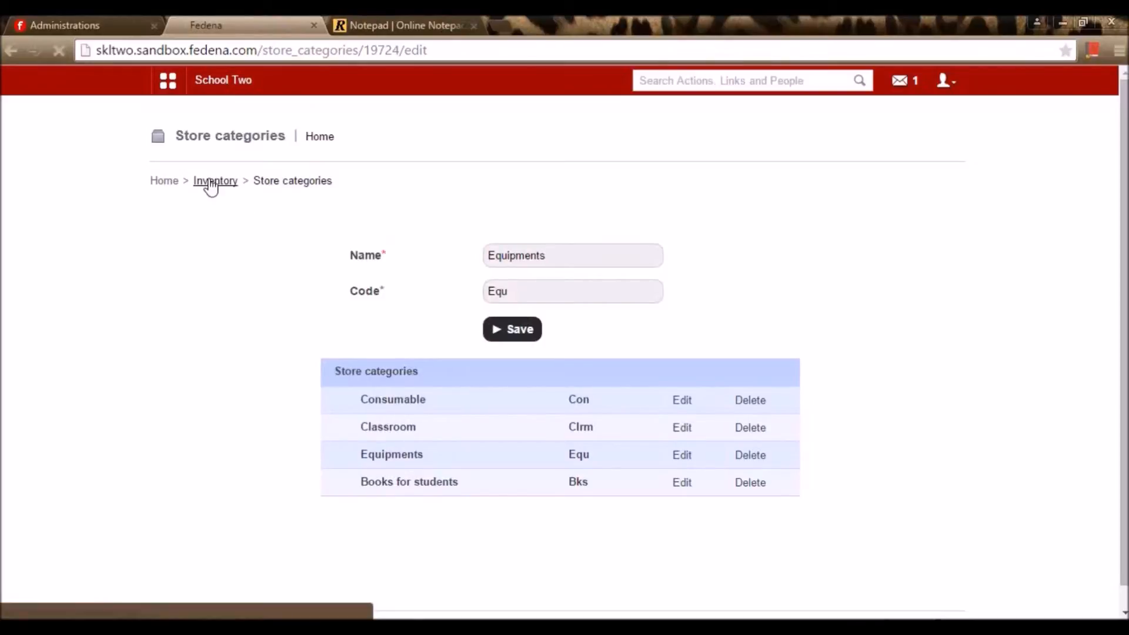
Save the Emp Goods store type unchanged with code Goods, then bring up Class room items for editing
left_click(508, 236)
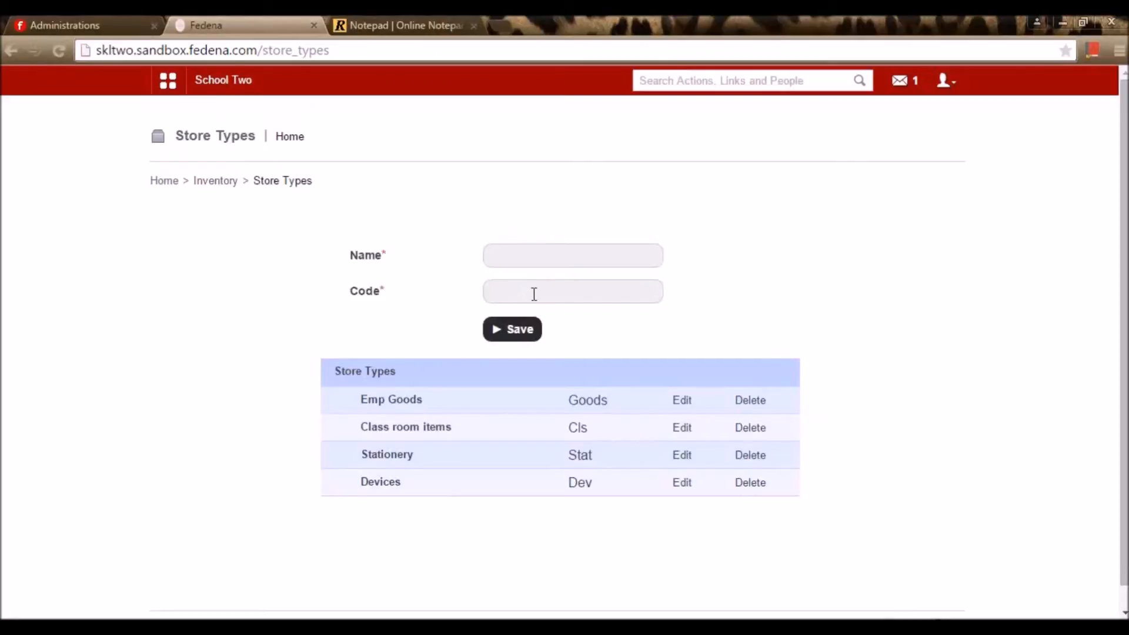
left_click(673, 406)
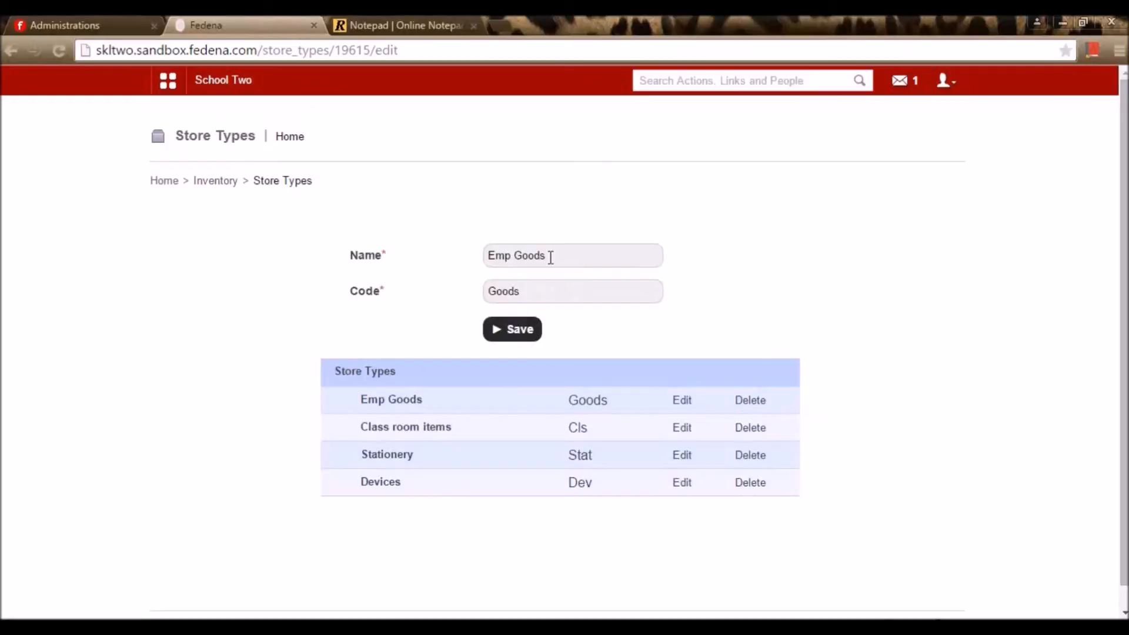
left_click(531, 334)
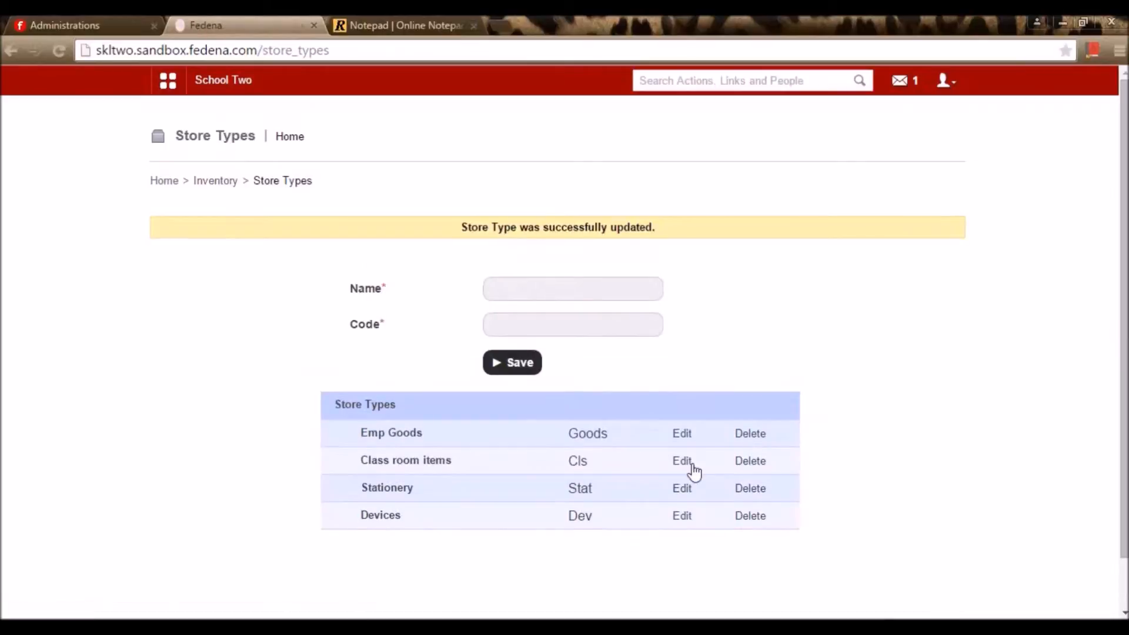
left_click(681, 464)
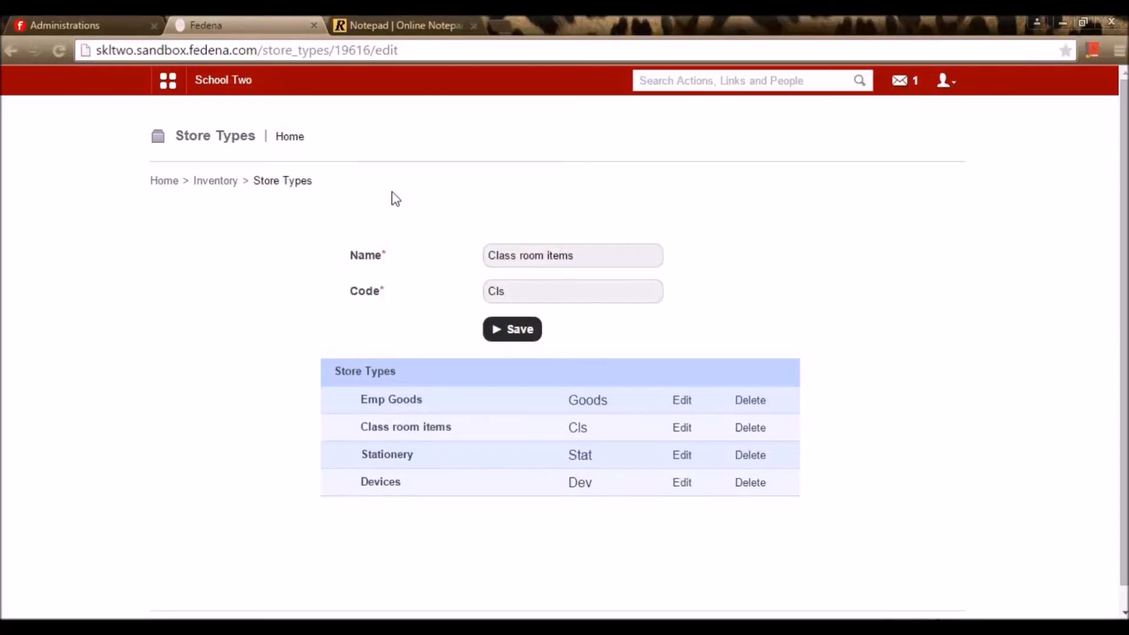
left_click(218, 184)
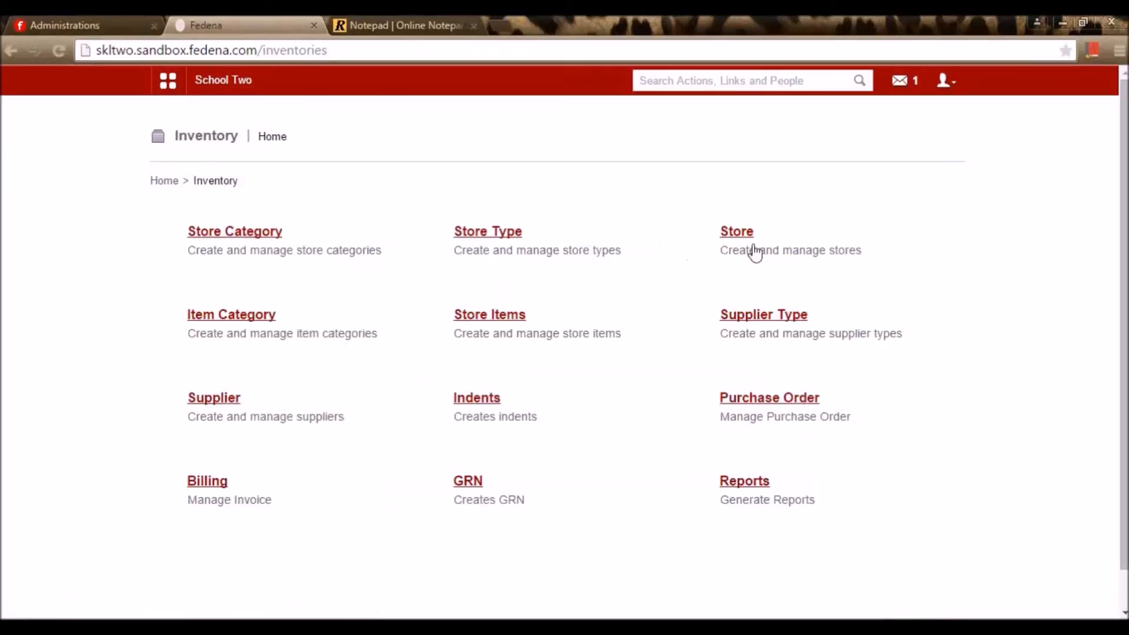
Save the Pantry store (code Pan) with Emp Goods type and Consumable category
left_click(738, 234)
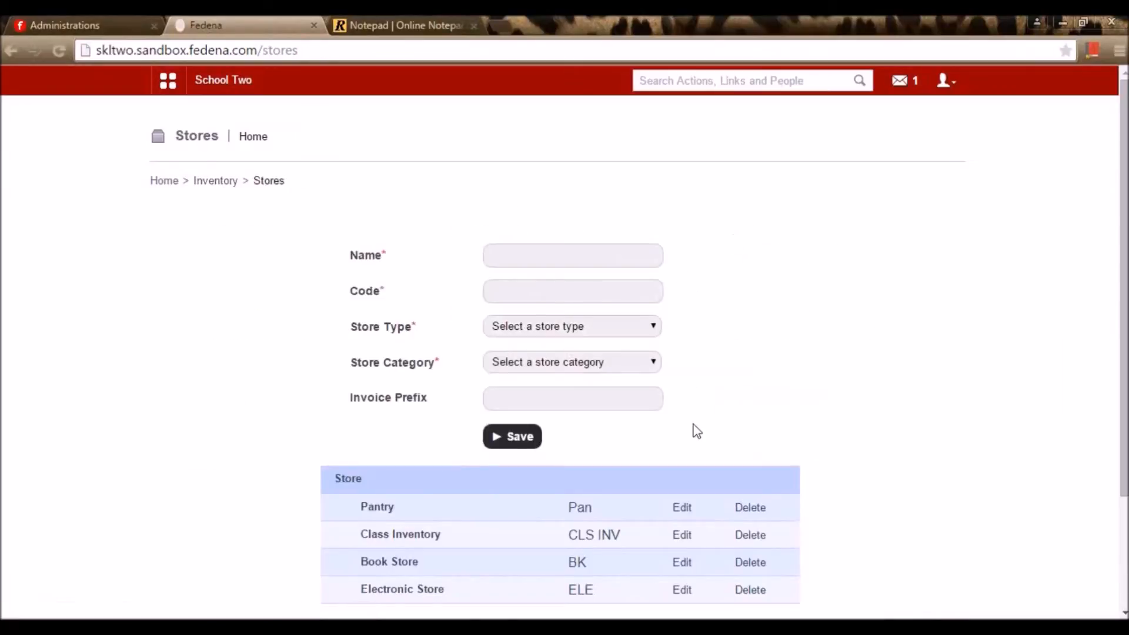
scroll(696, 429, "down", 2)
scroll(678, 416, "up", 2)
left_click(683, 508)
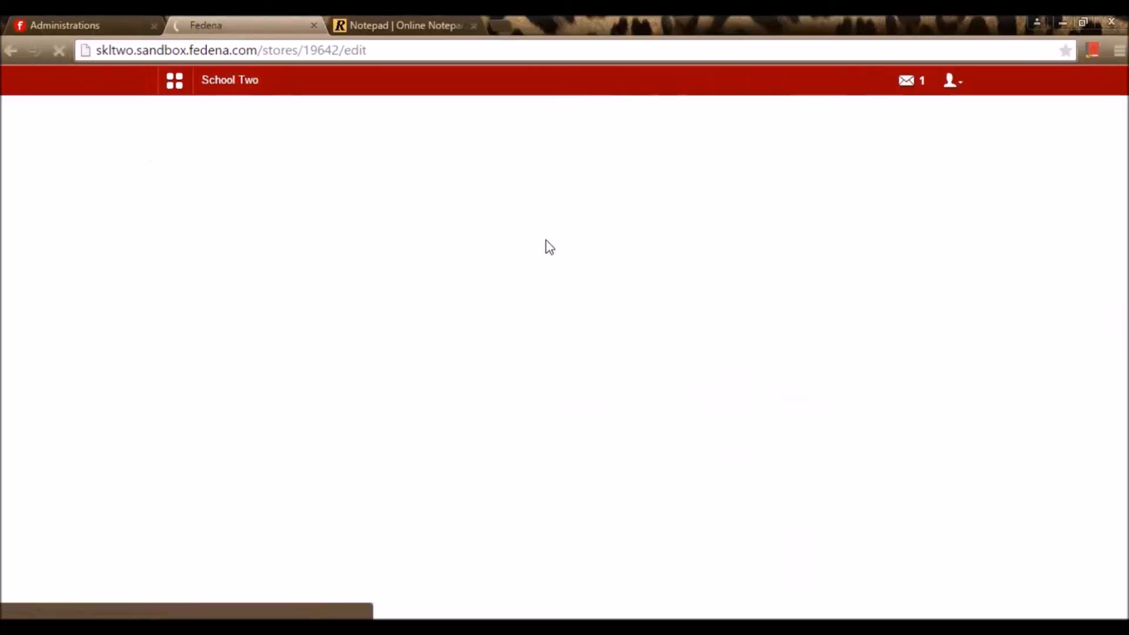
left_click(549, 254)
double_click(497, 255)
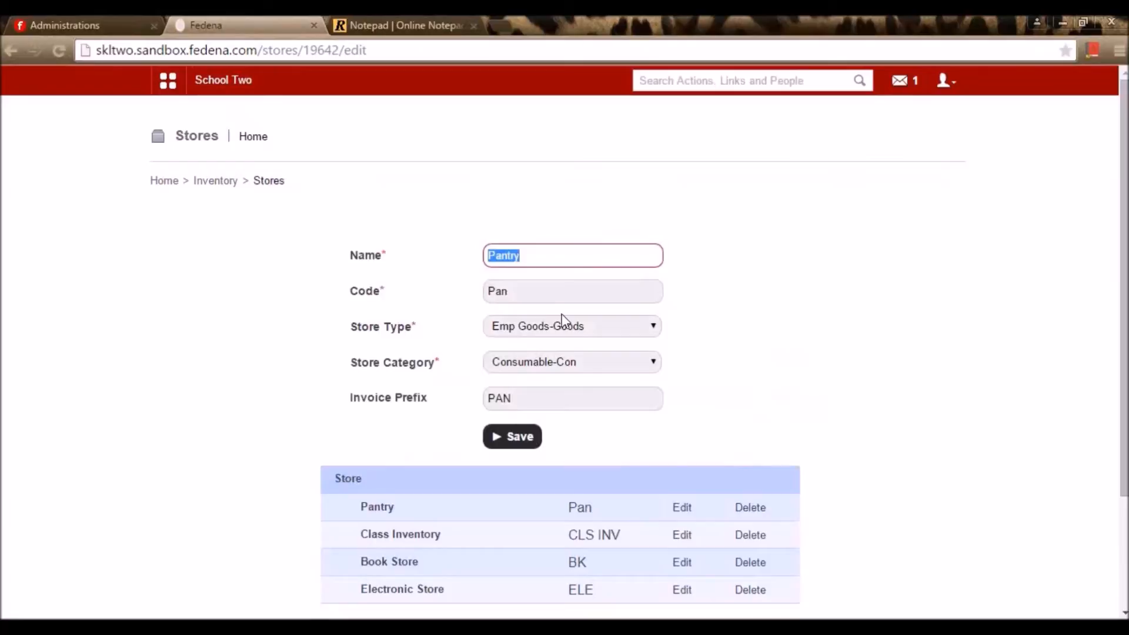
left_click(527, 285)
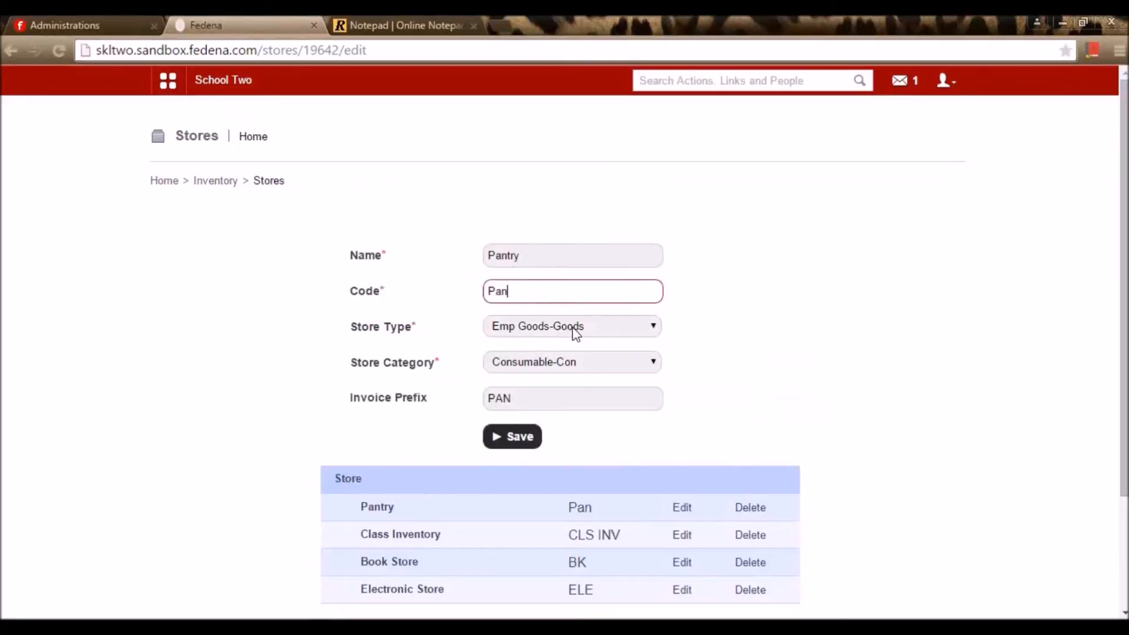
left_click(575, 329)
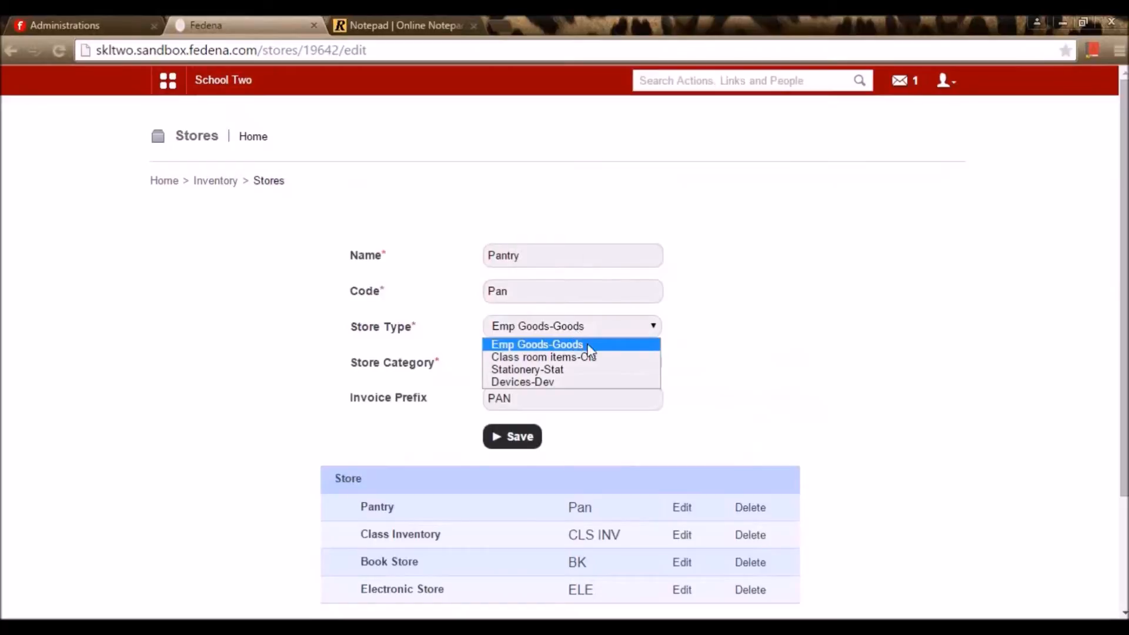
left_click(706, 327)
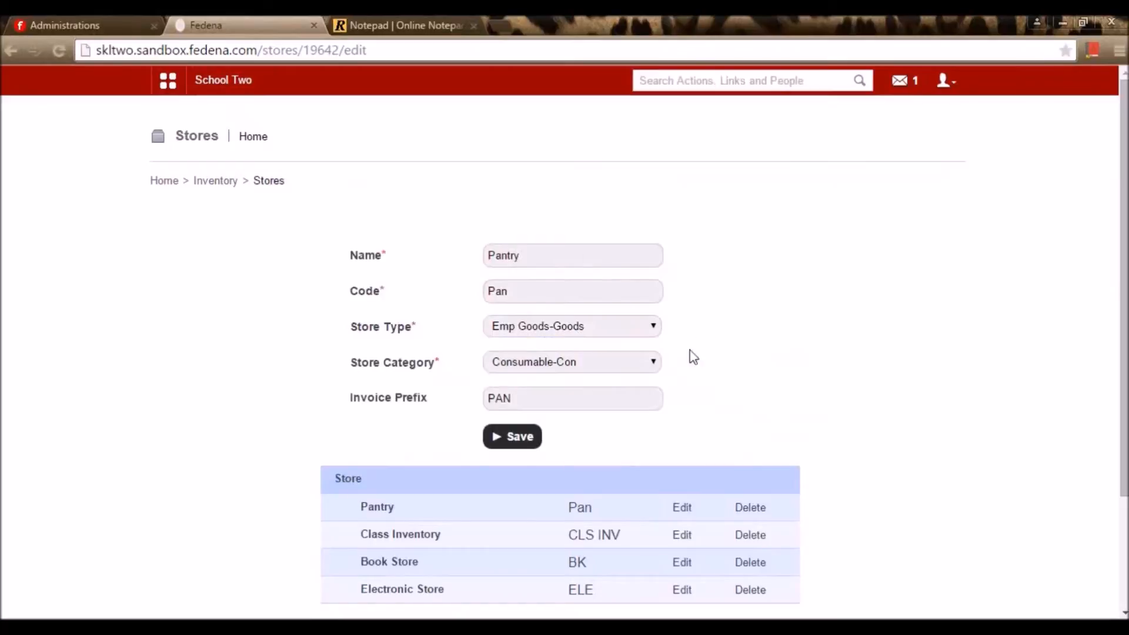
left_click(631, 363)
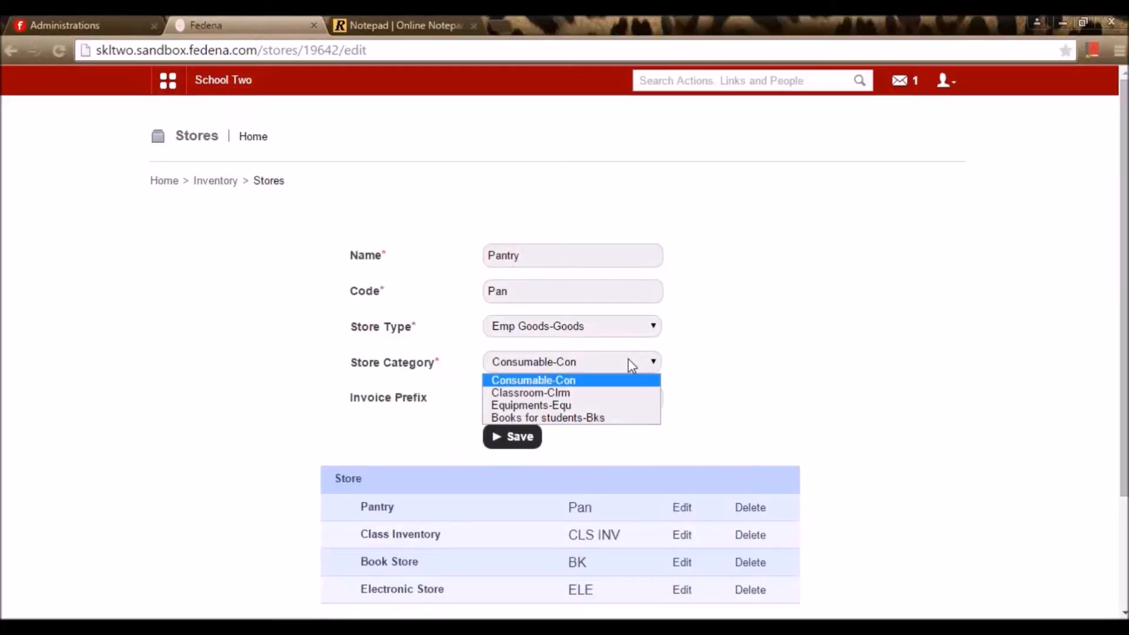
left_click(749, 323)
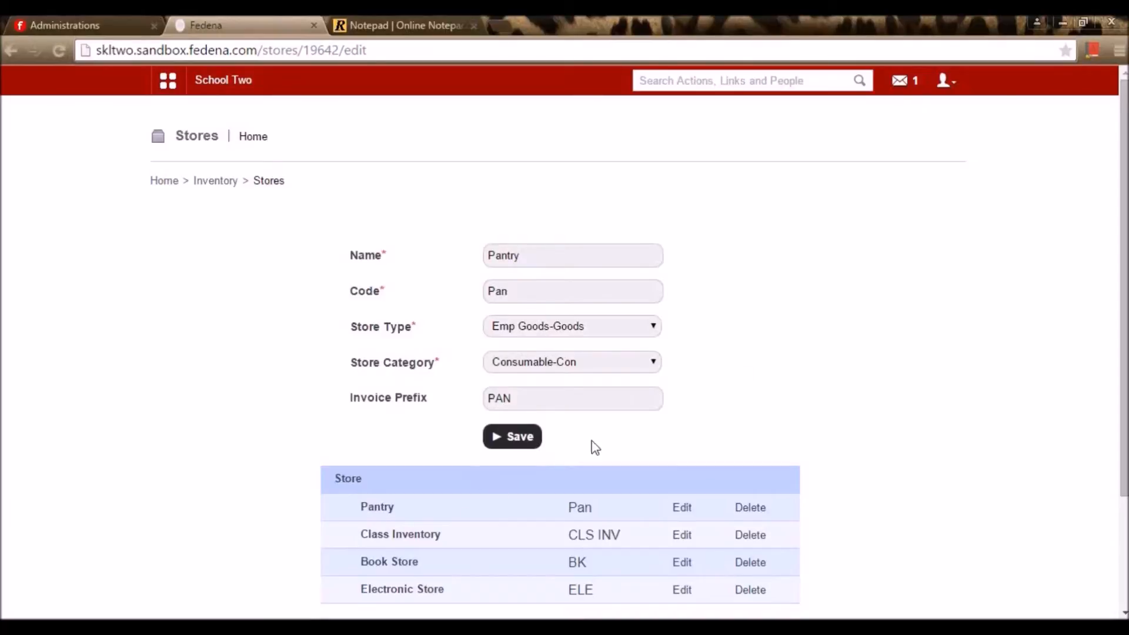
left_click(535, 439)
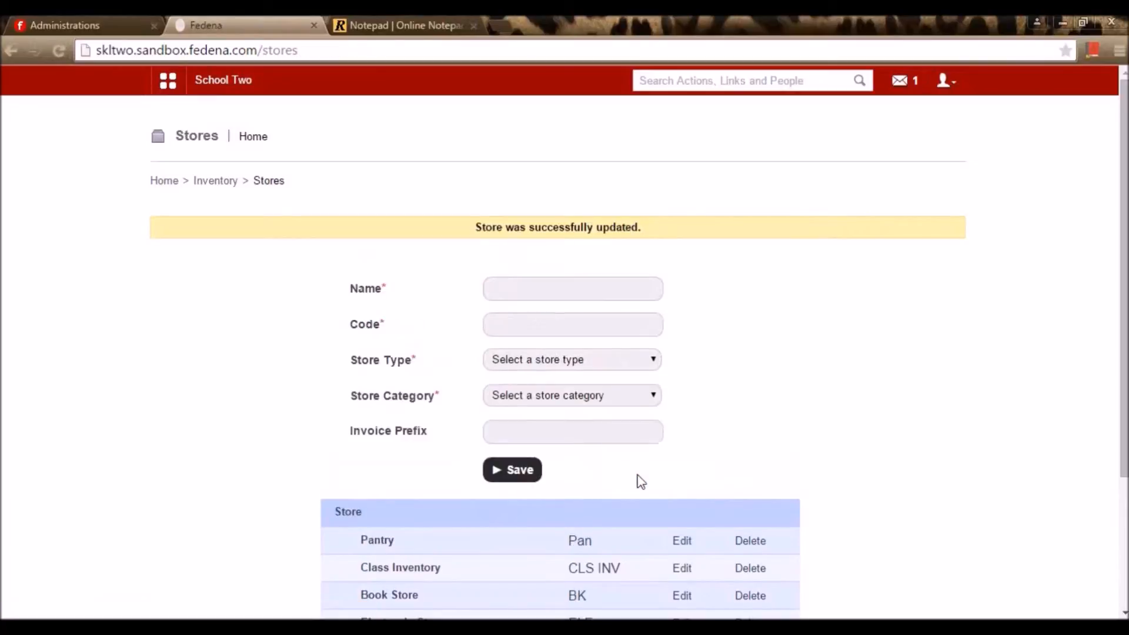
Review the Class Inventory store's edit form, then go back to the Inventory page
scroll(641, 482, "down", 3)
left_click(683, 408)
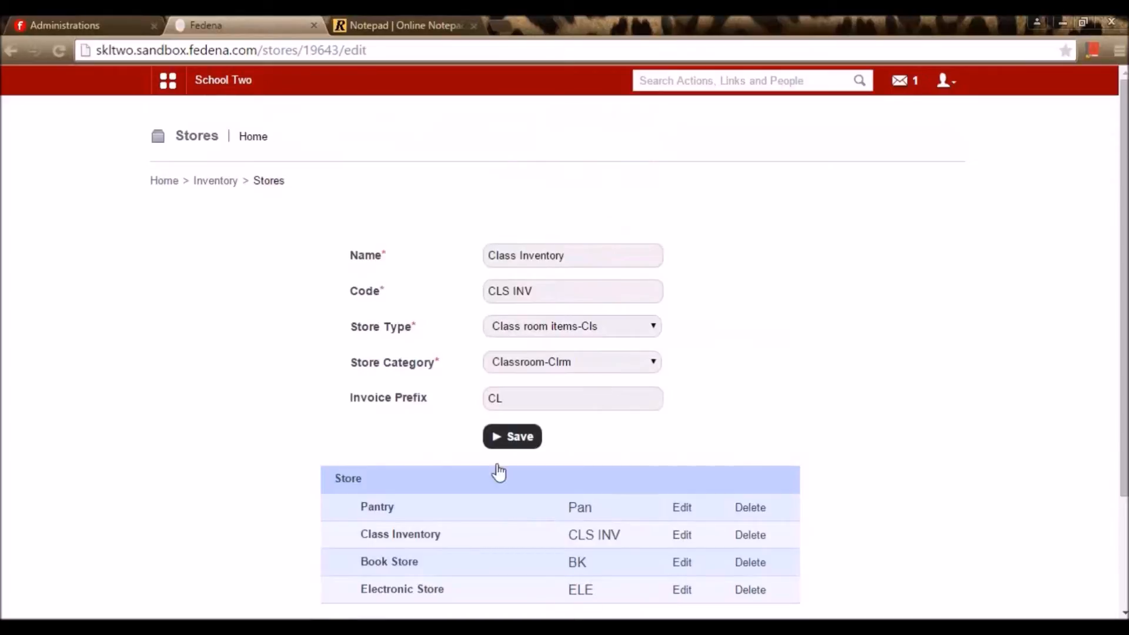
left_click(217, 181)
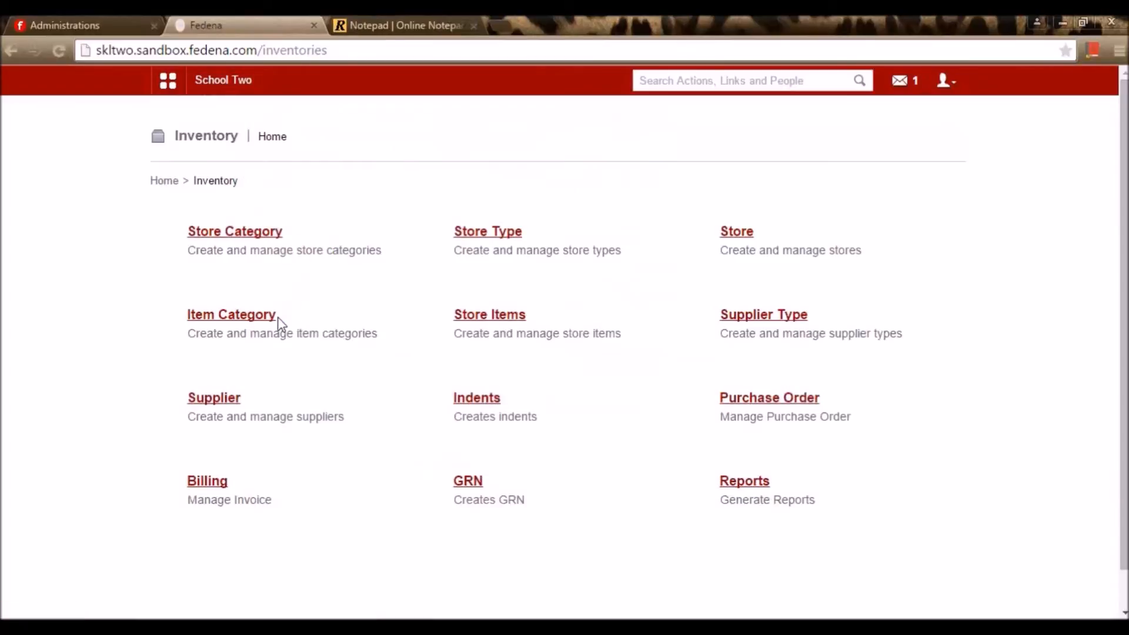
left_click(242, 316)
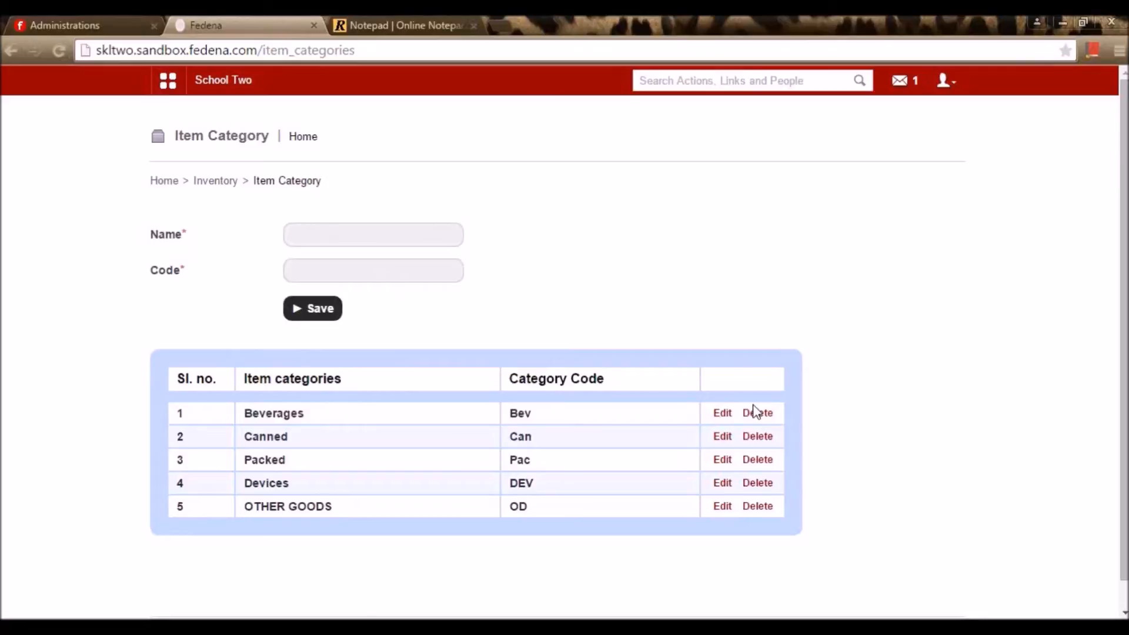
left_click(723, 413)
left_click_drag(348, 240, 240, 255)
left_click(325, 272)
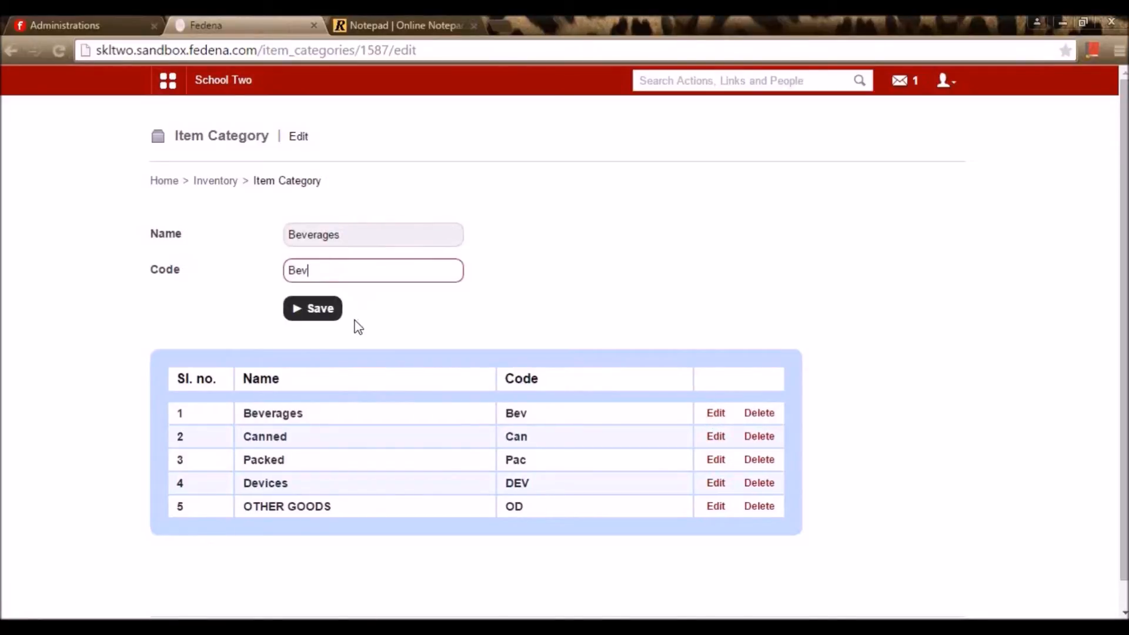
left_click(718, 438)
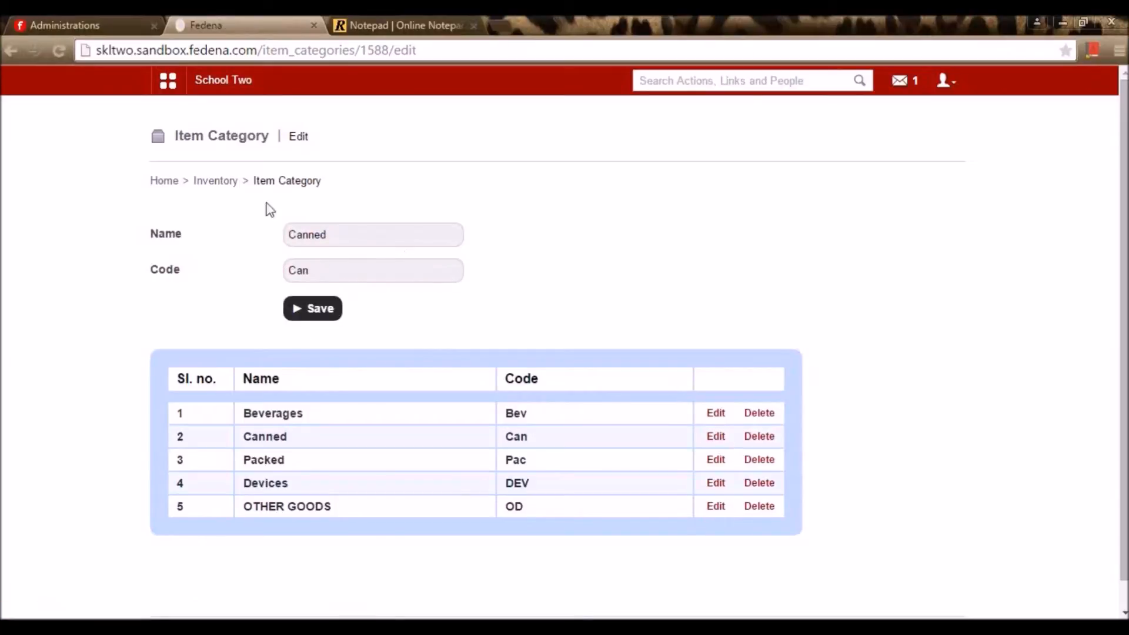
left_click(221, 183)
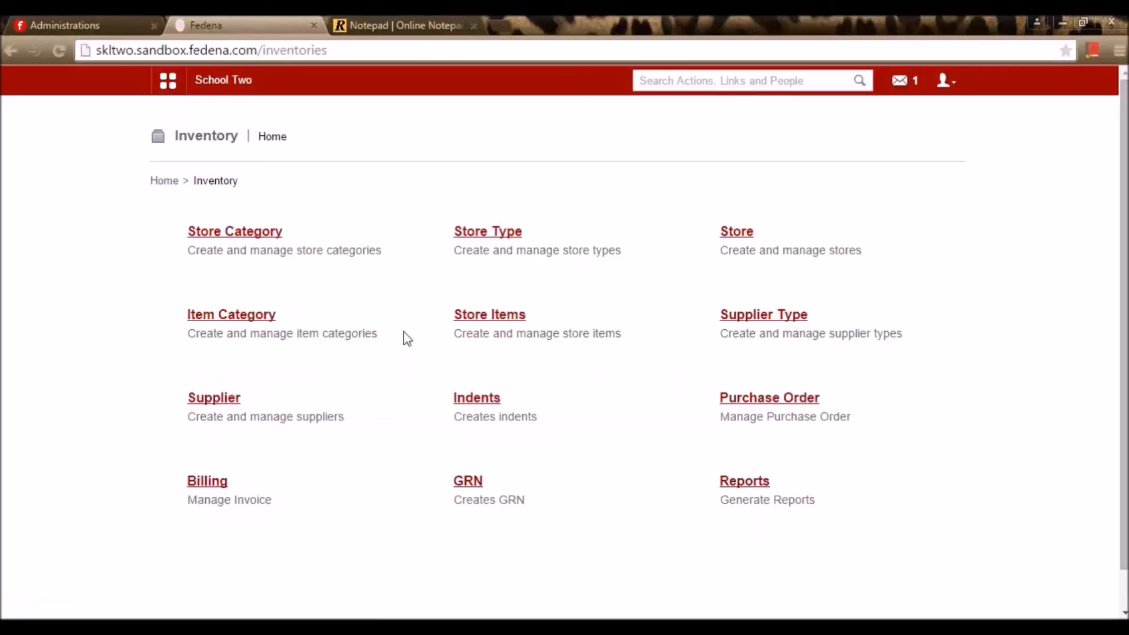
Filter Store Items by Pantry, then Electronic Store, then Pantry again, showing Chocolates and Soft drink
left_click(493, 323)
left_click(427, 242)
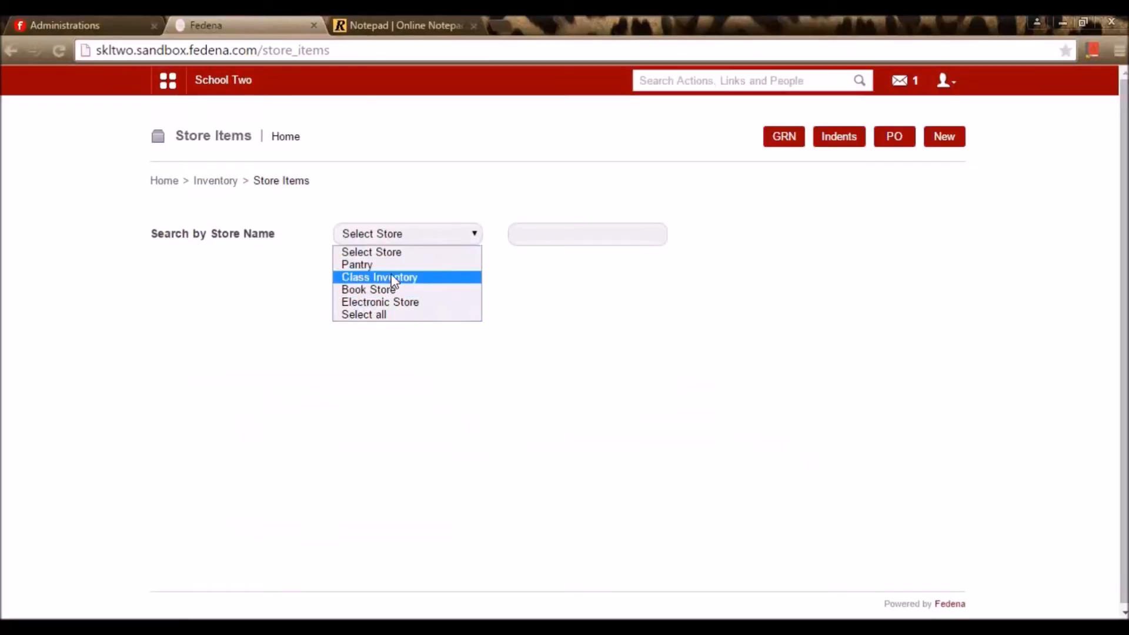
left_click(421, 266)
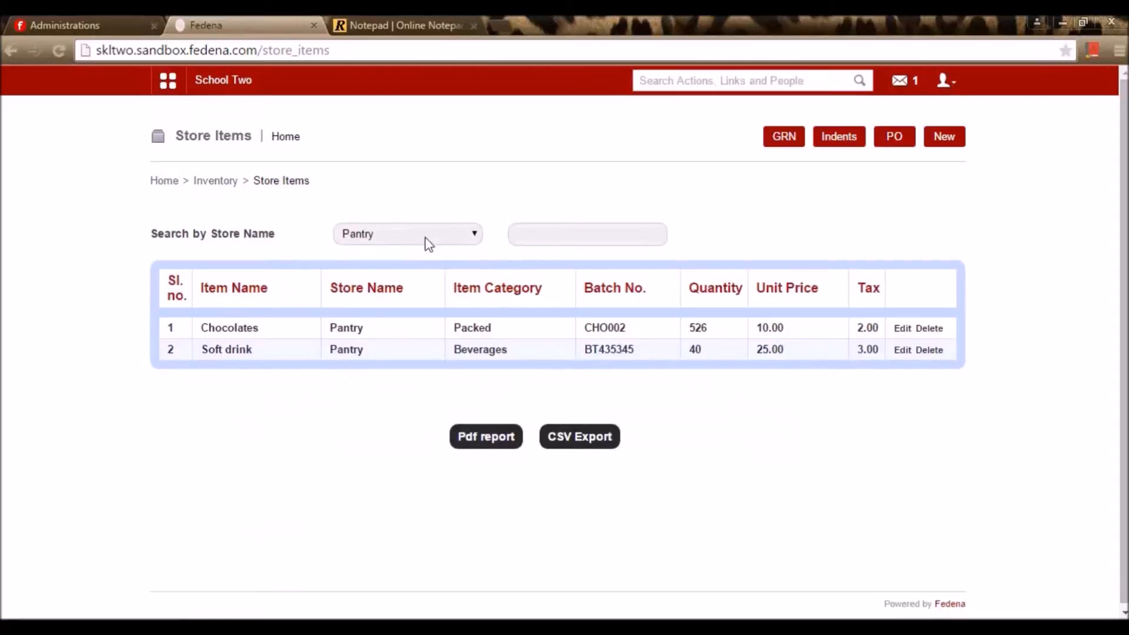
left_click(433, 239)
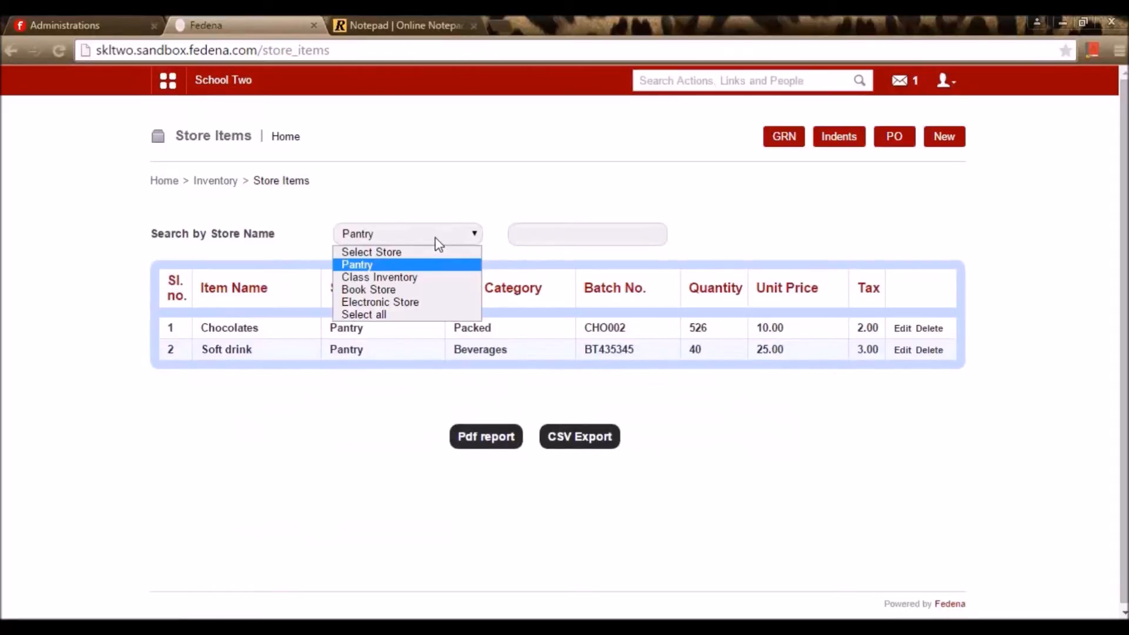
left_click(406, 269)
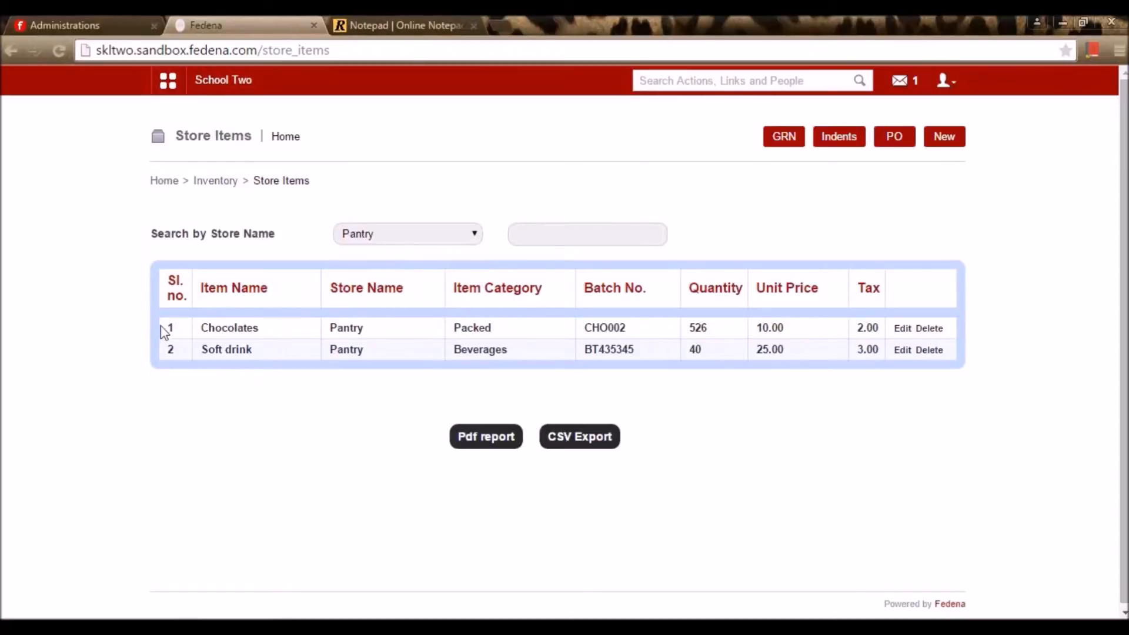
left_click(454, 234)
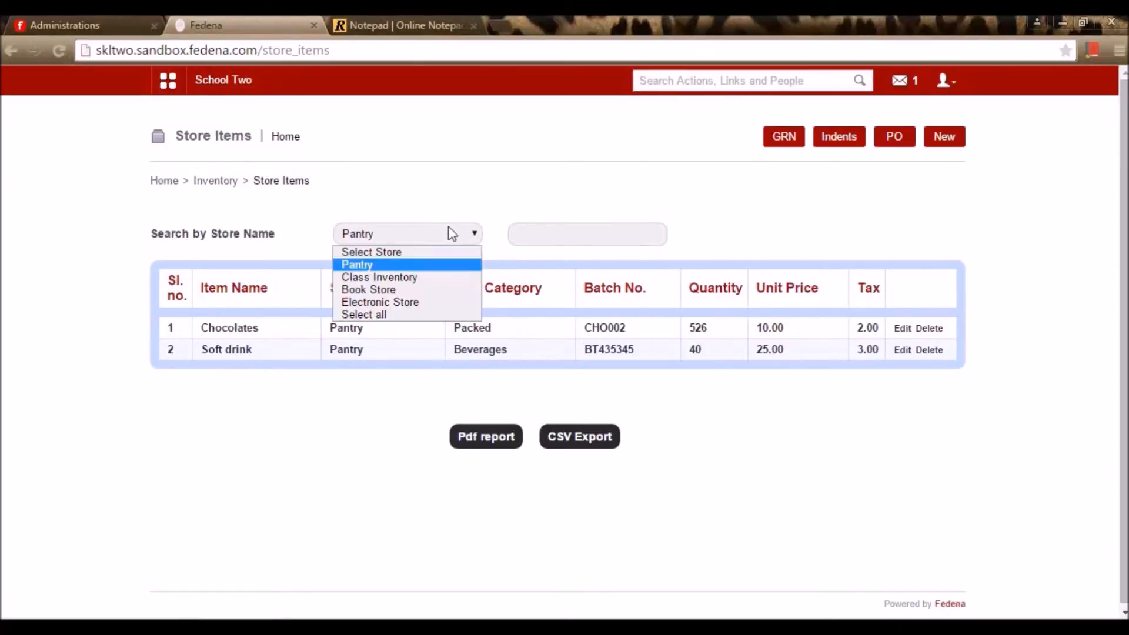
left_click(375, 303)
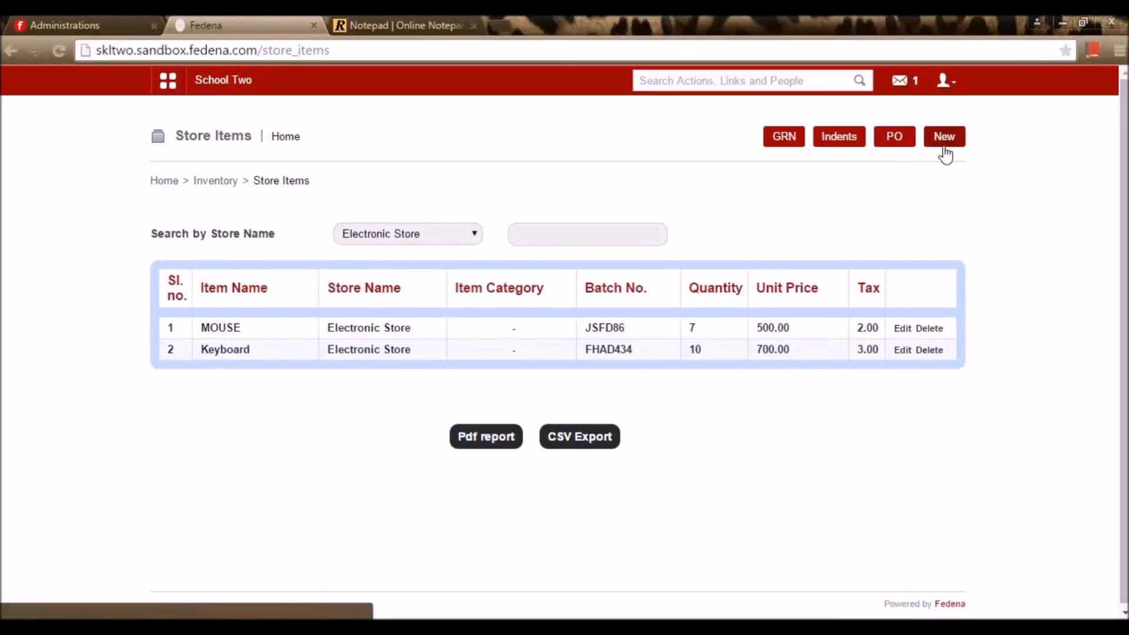
left_click(464, 233)
left_click(448, 268)
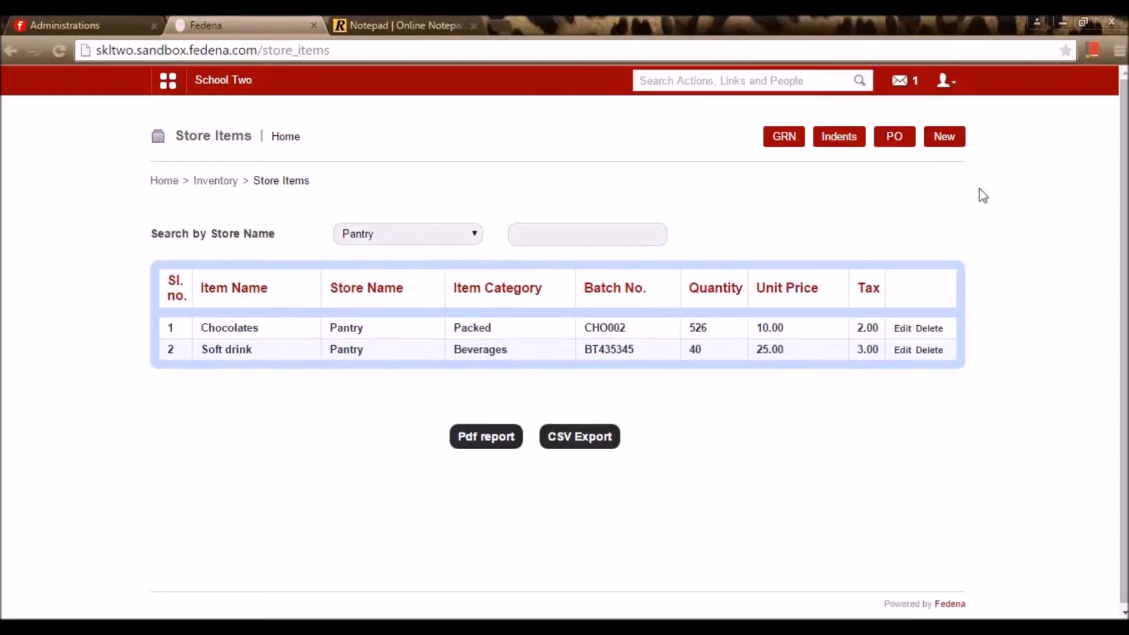
Start a new Pantry-Pan store item named Milk with code Mik and quantity 20
left_click(945, 142)
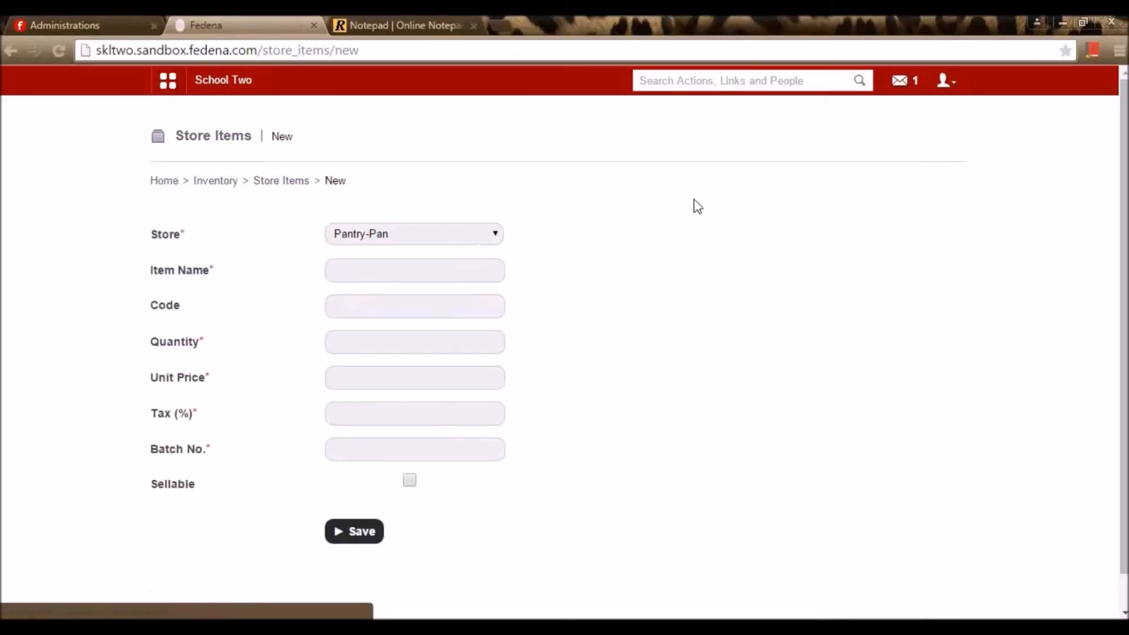
left_click(497, 236)
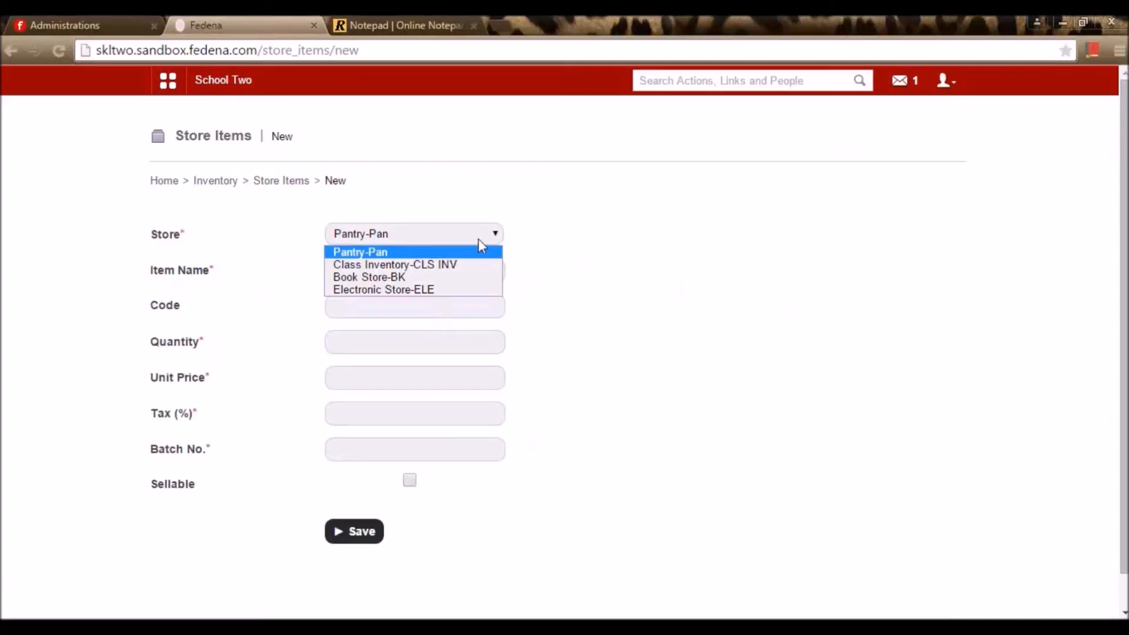
left_click(483, 251)
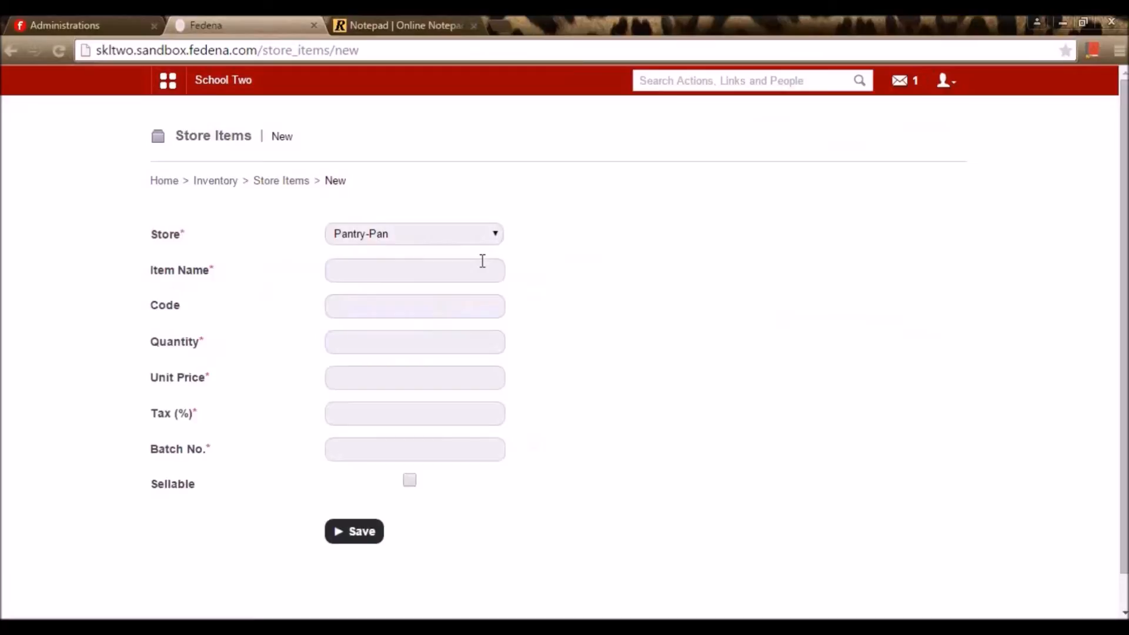
left_click(486, 271)
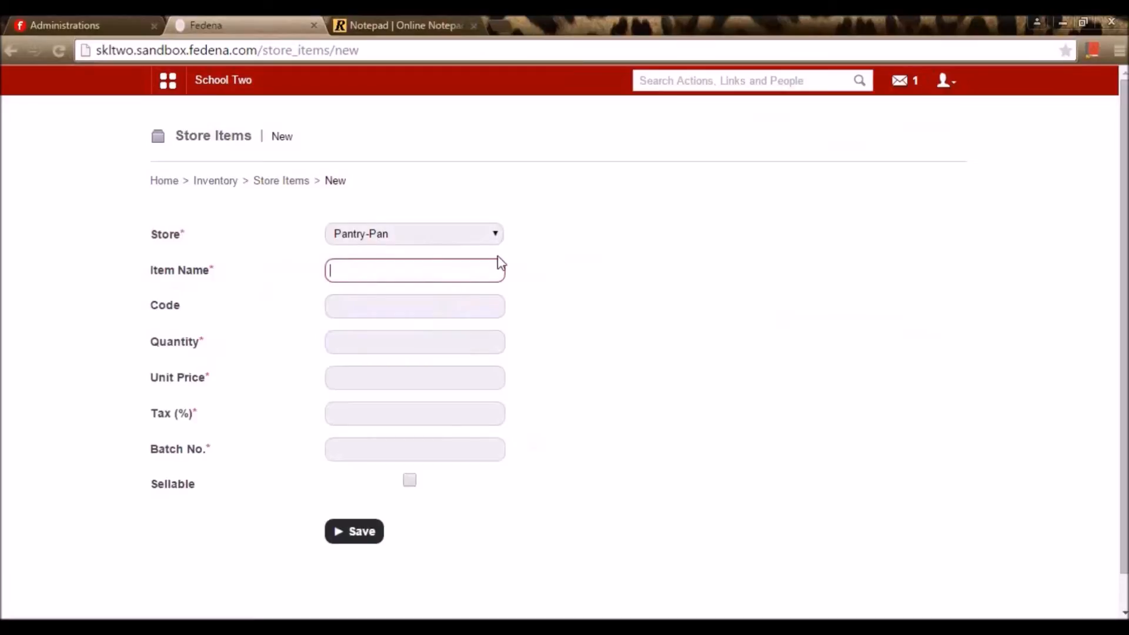
type("M")
key("BackSpace")
type("Milk")
left_click(418, 305)
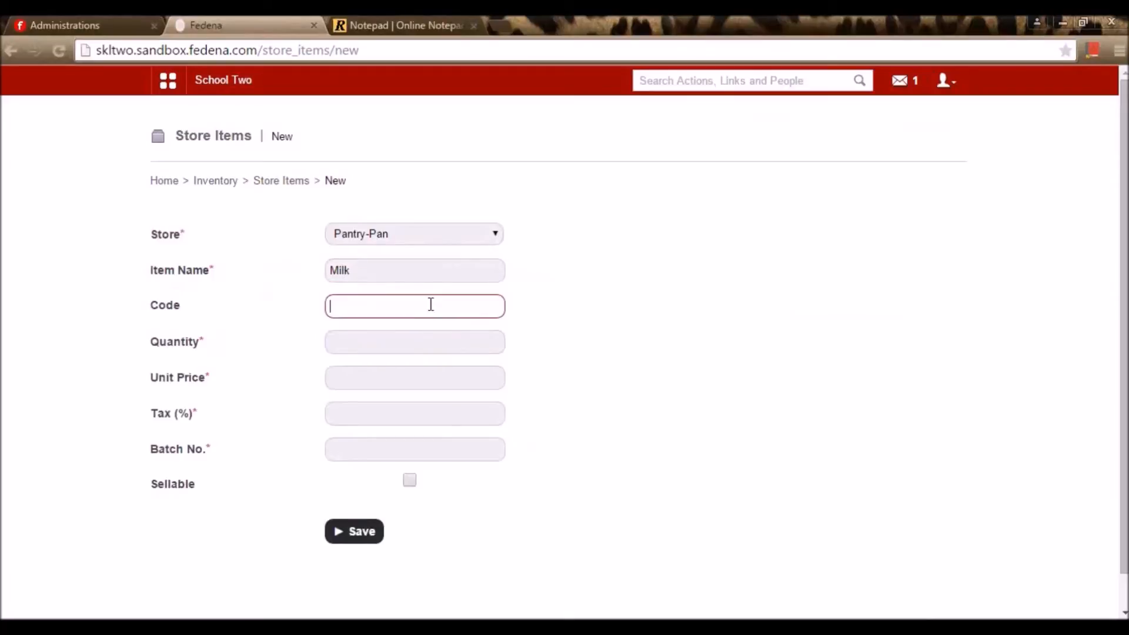
type("Mik")
left_click(376, 344)
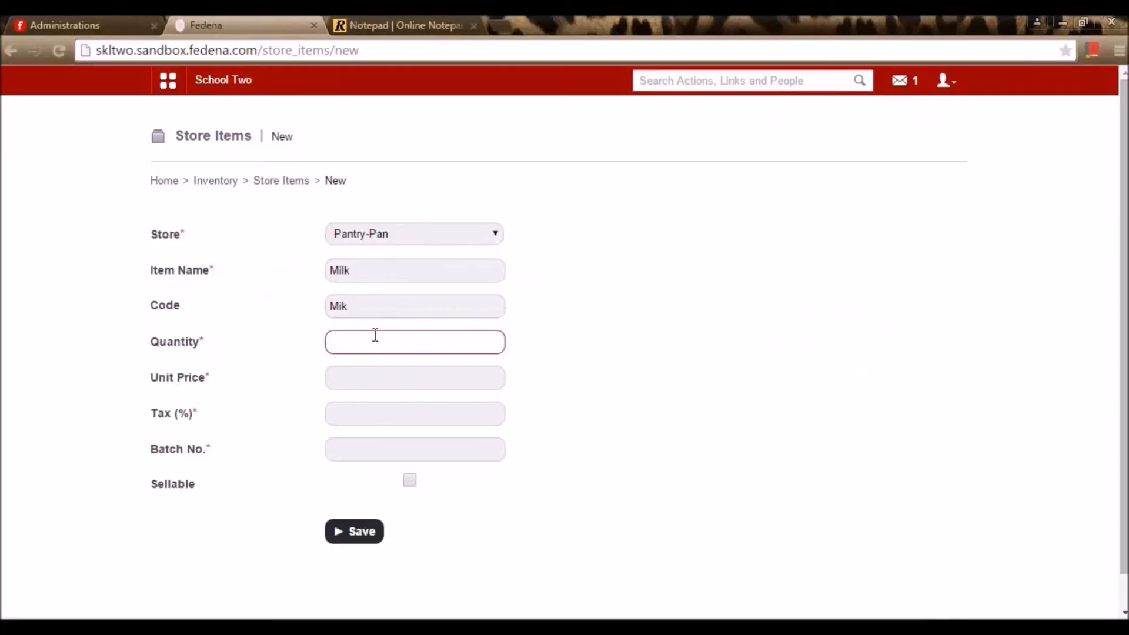
type("20")
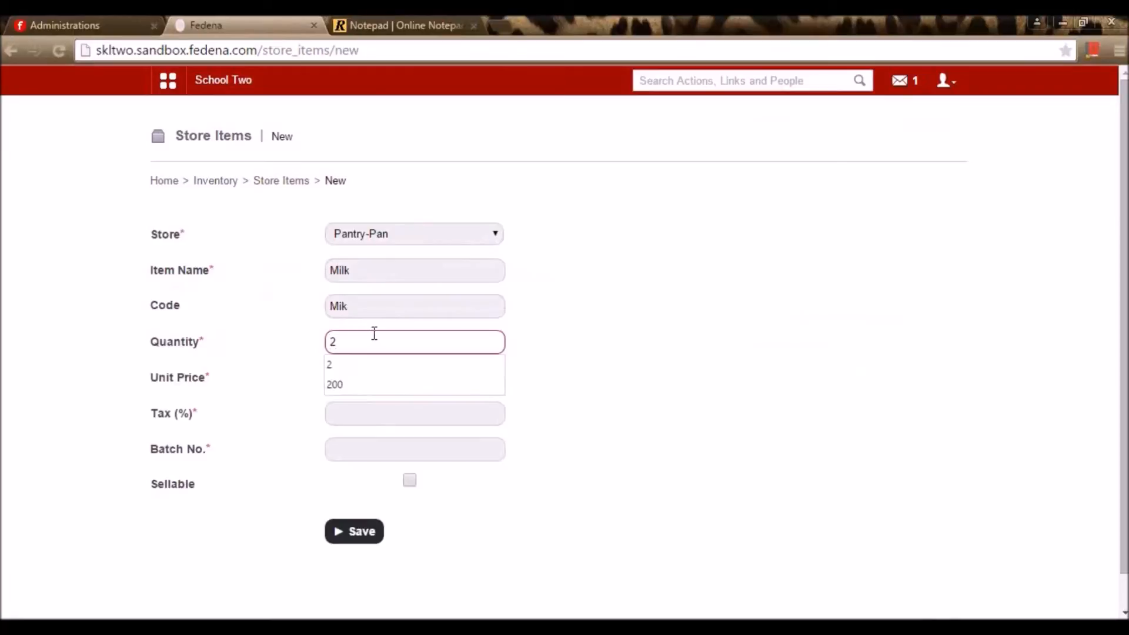
left_click(757, 357)
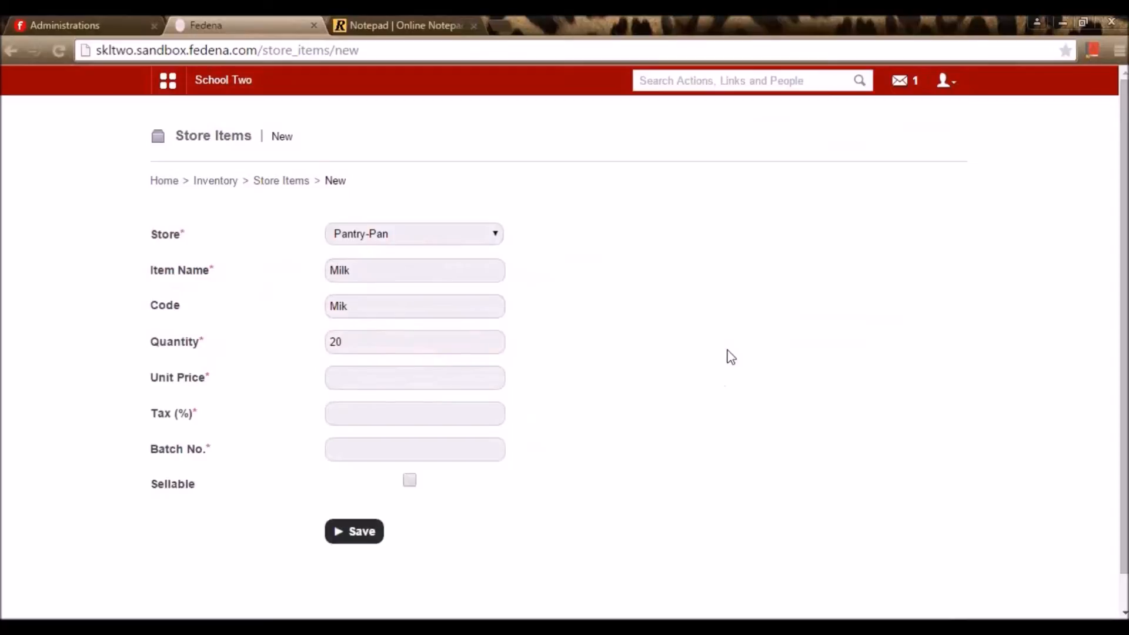
Give Milk price 15, tax 2%, batch MK9R, make it sellable and Packed, and save
left_click(374, 376)
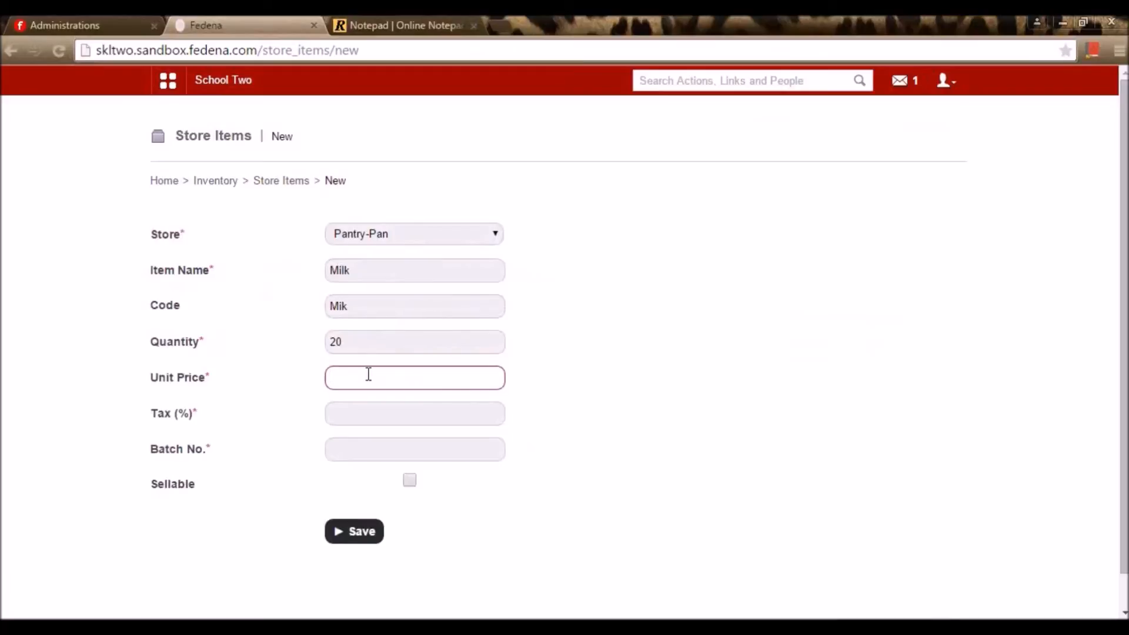
type("15")
left_click(736, 389)
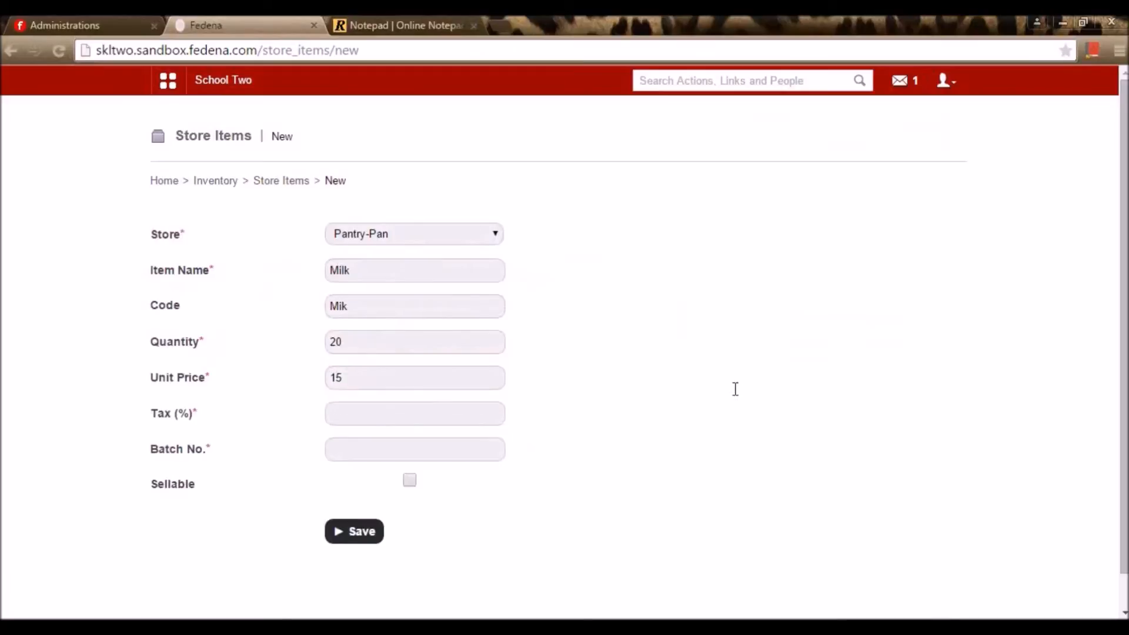
left_click(386, 413)
type("2")
left_click(556, 393)
left_click(448, 454)
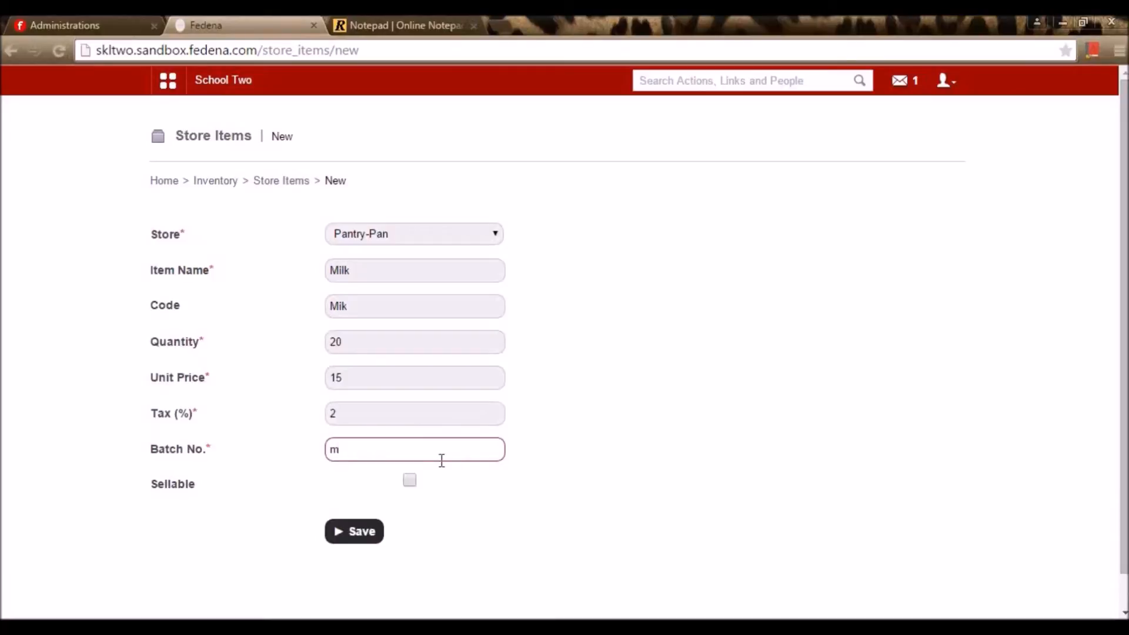
type("MK9R")
left_click(411, 482)
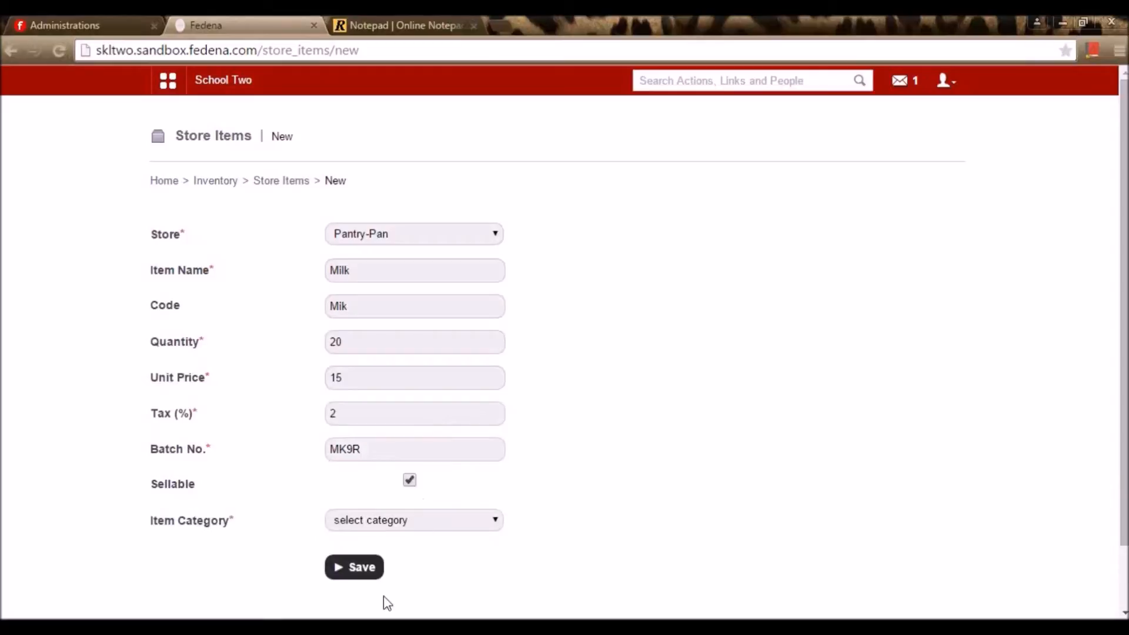
left_click(411, 522)
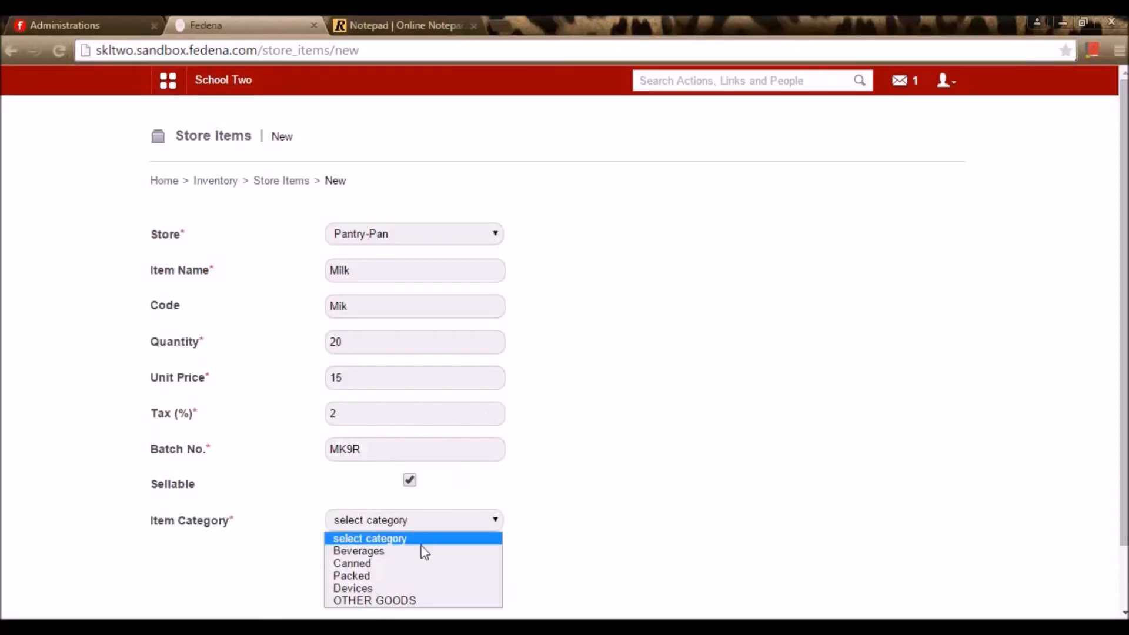
left_click(391, 575)
left_click(361, 568)
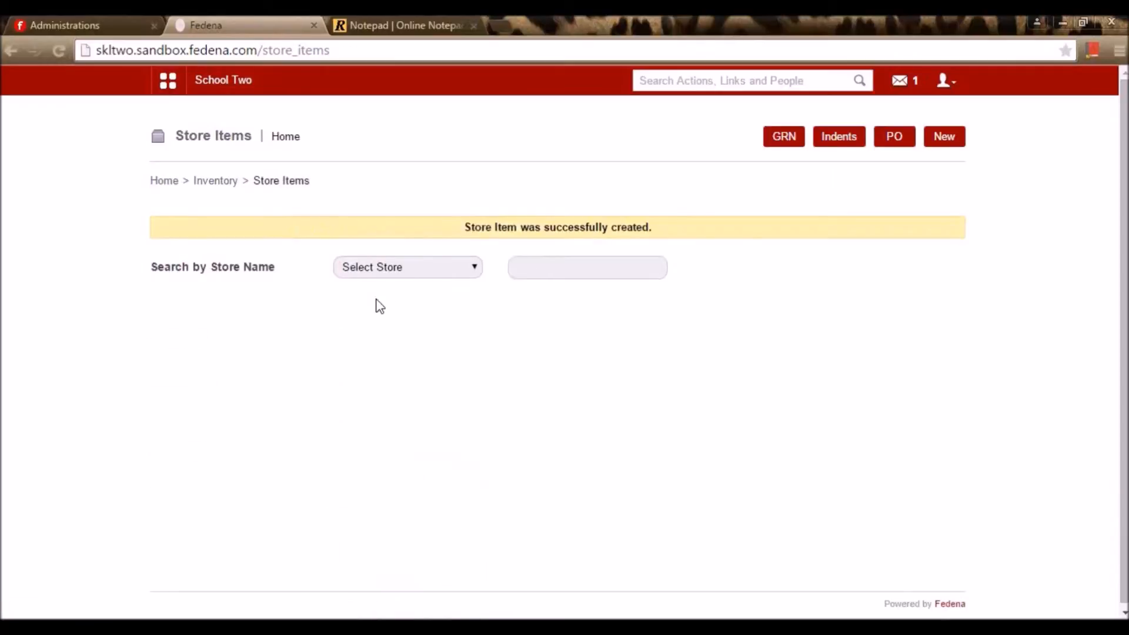
Filter store items to Pantry to confirm Milk is listed, then go back to Inventory home
left_click(411, 268)
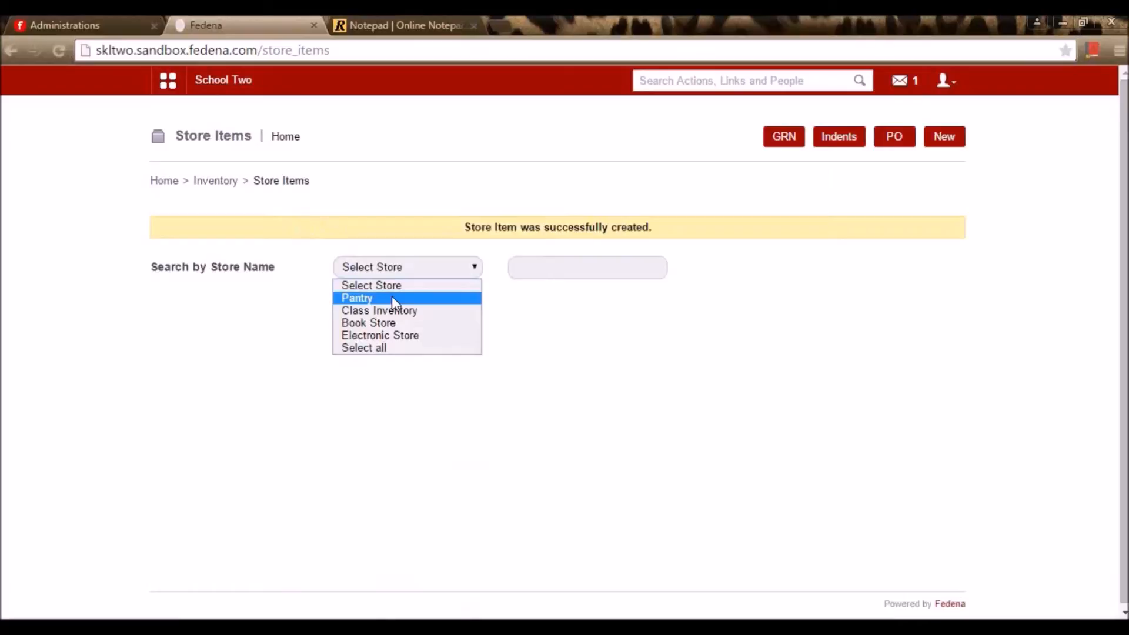
left_click(392, 298)
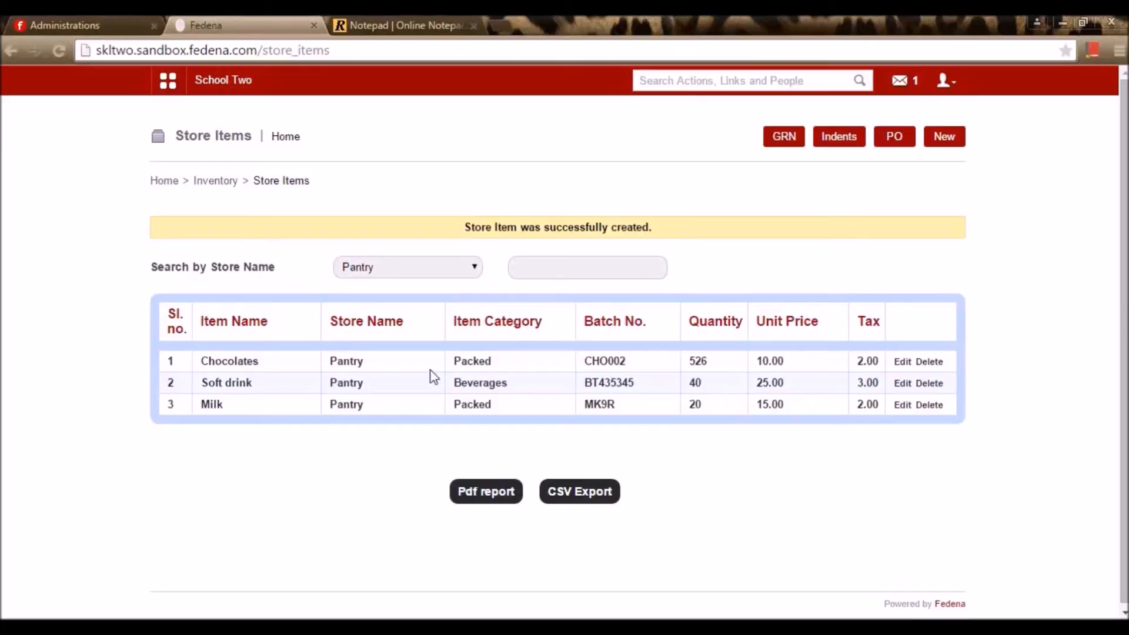
left_click(406, 268)
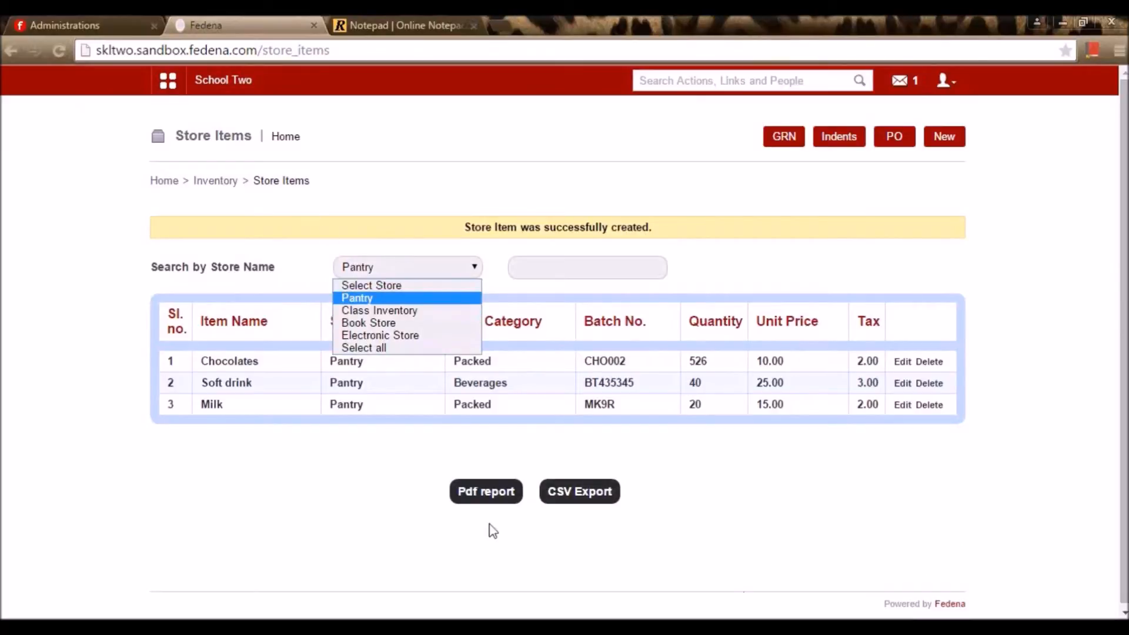
left_click(823, 246)
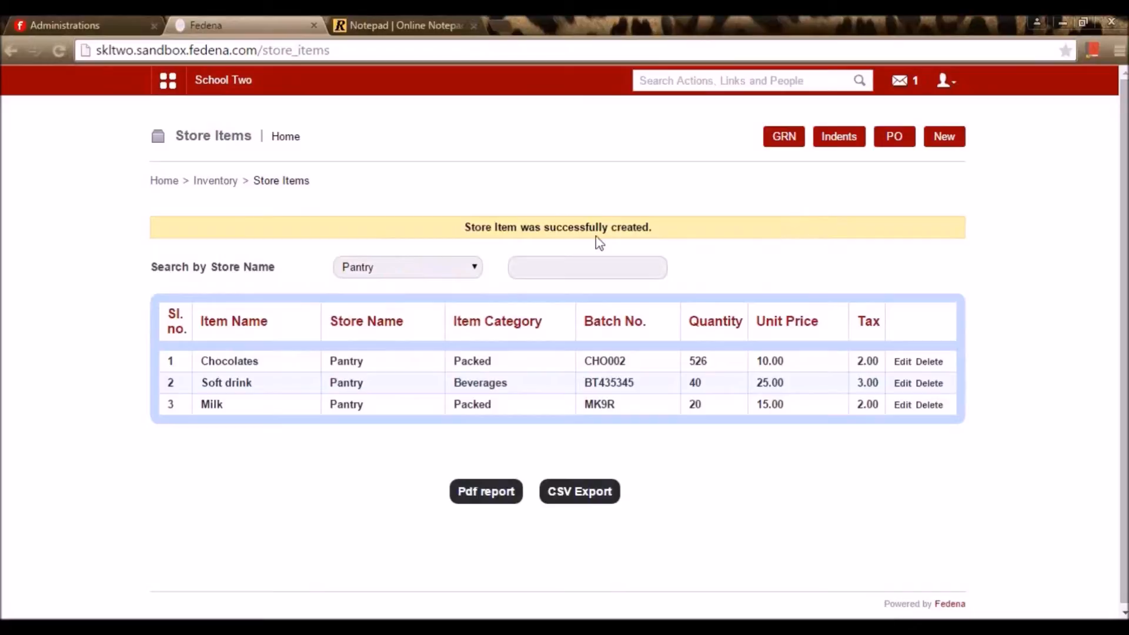
left_click(235, 185)
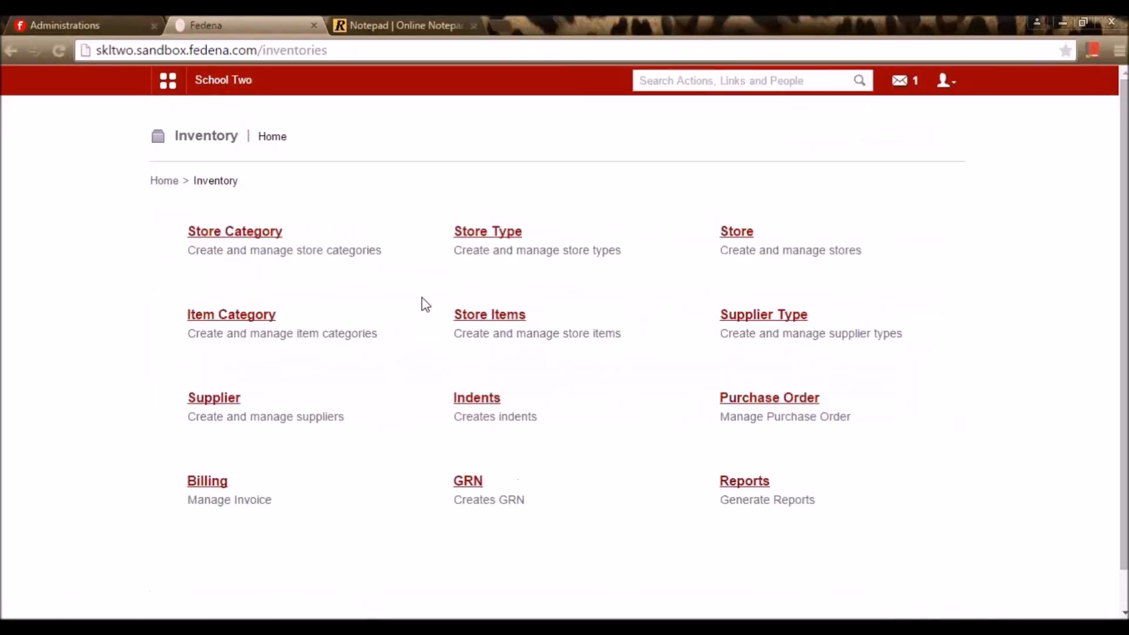
left_click(773, 320)
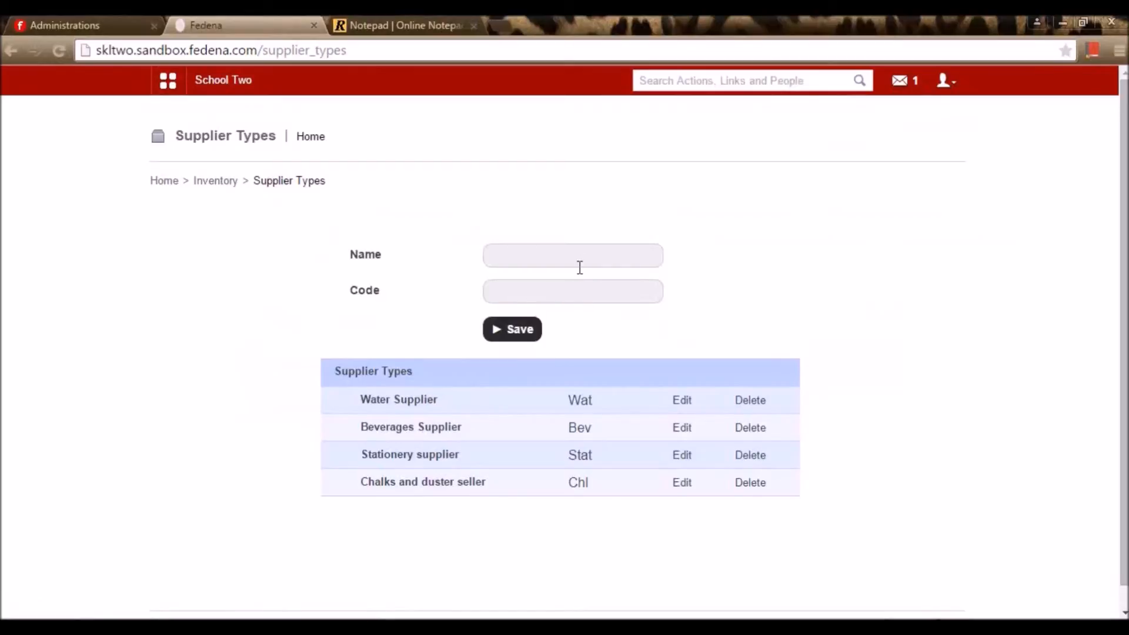
left_click(685, 401)
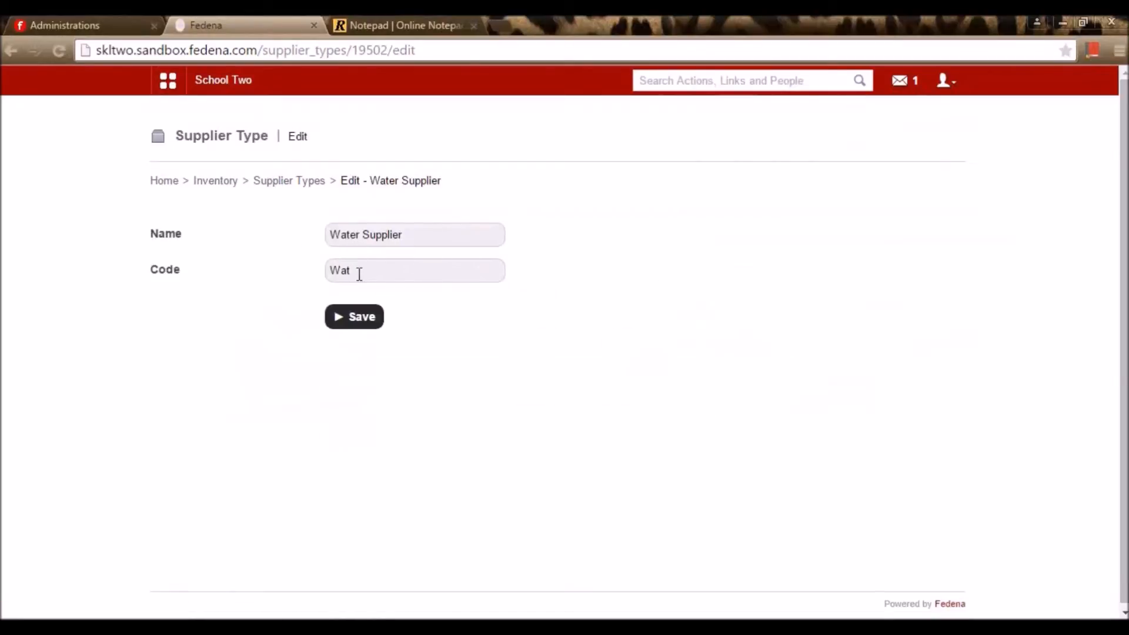
left_click(317, 187)
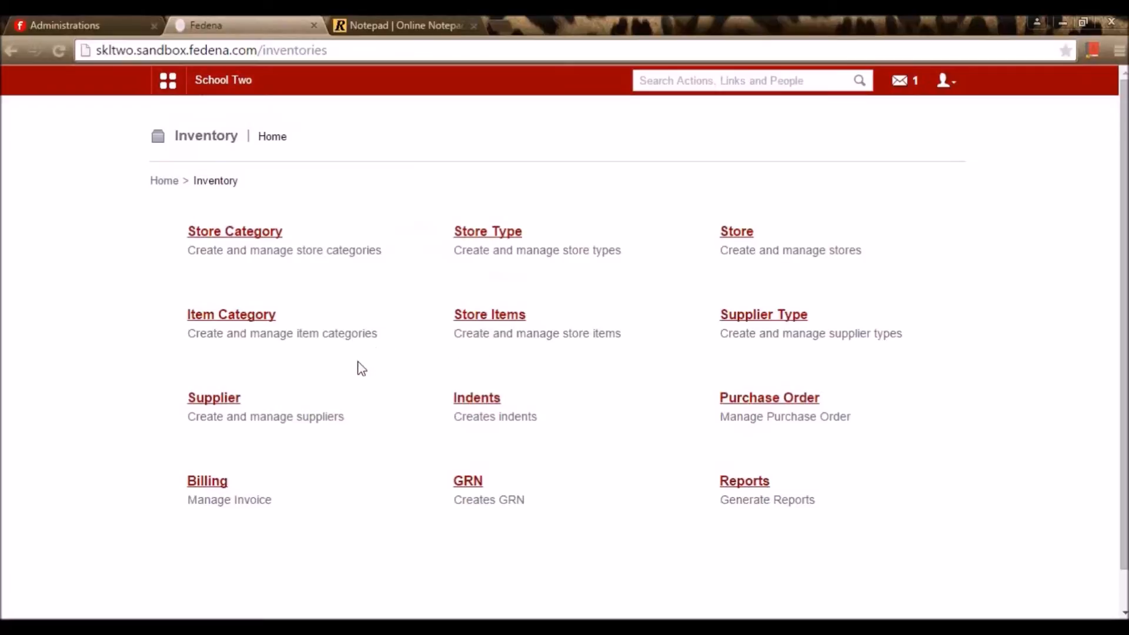
left_click(227, 404)
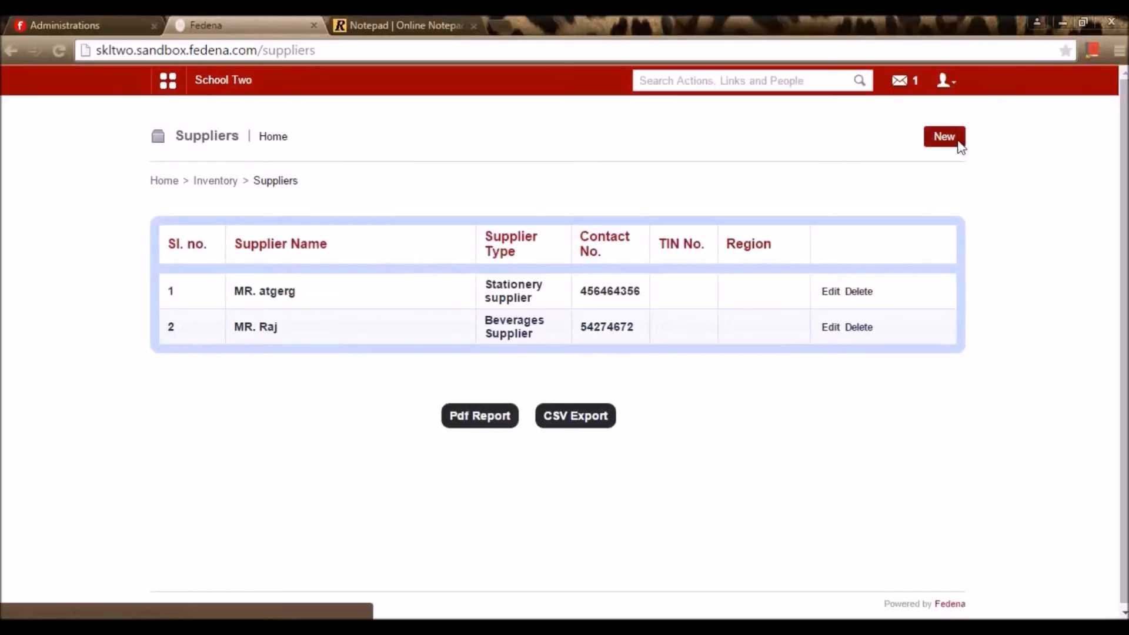
left_click(830, 292)
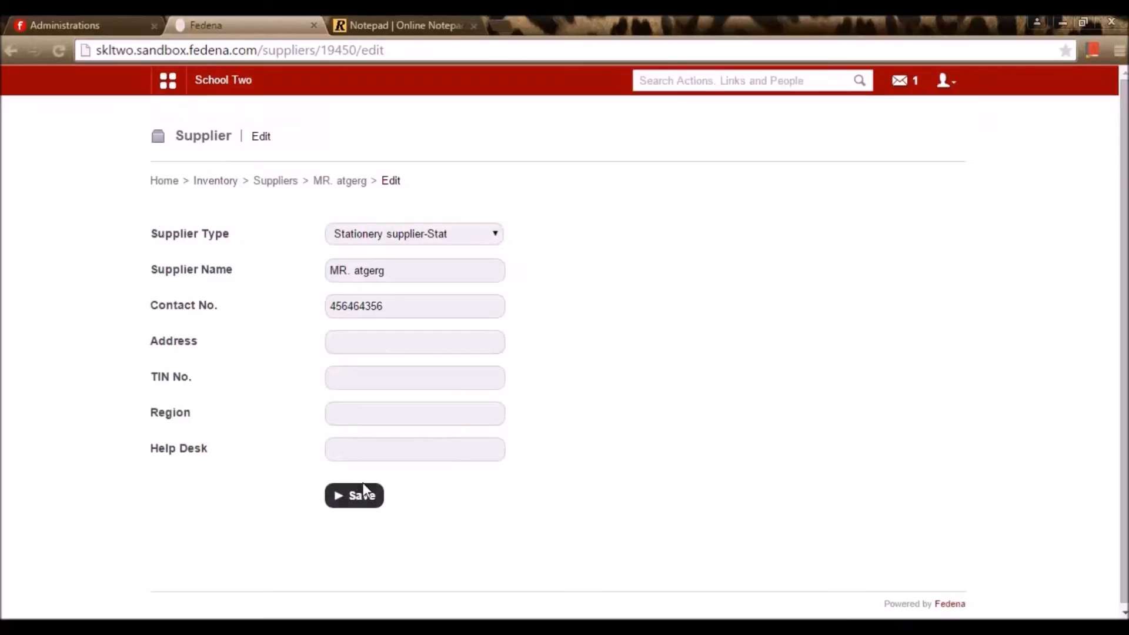
left_click(373, 509)
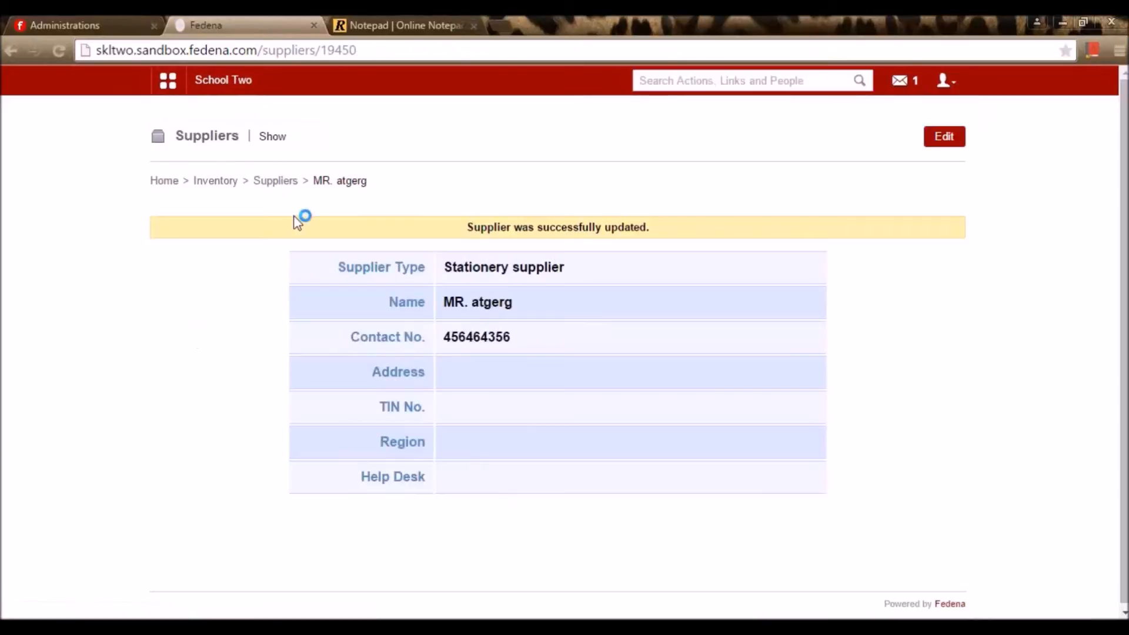
left_click(287, 184)
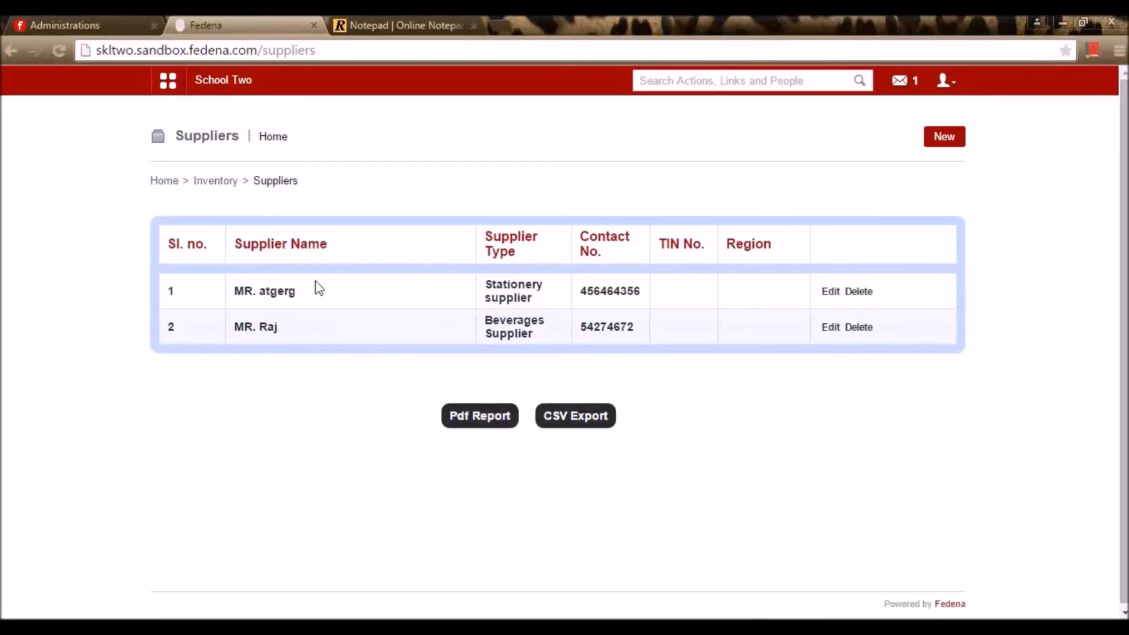
left_click(203, 187)
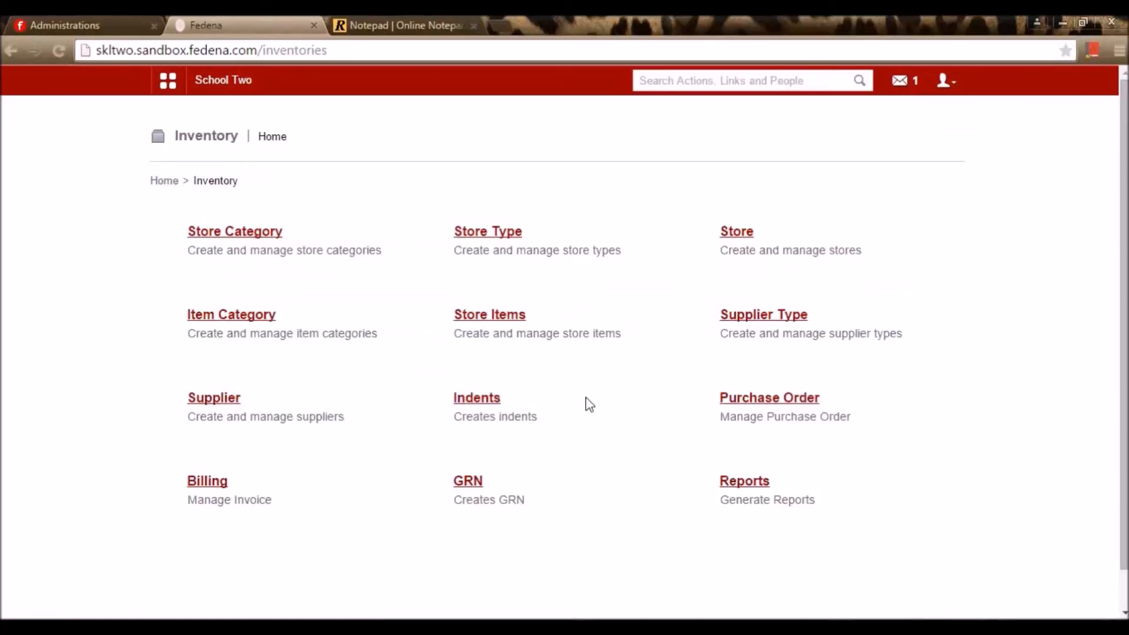
View the Indents list (IN01–IN04), then bring up the Administration apps
left_click(493, 405)
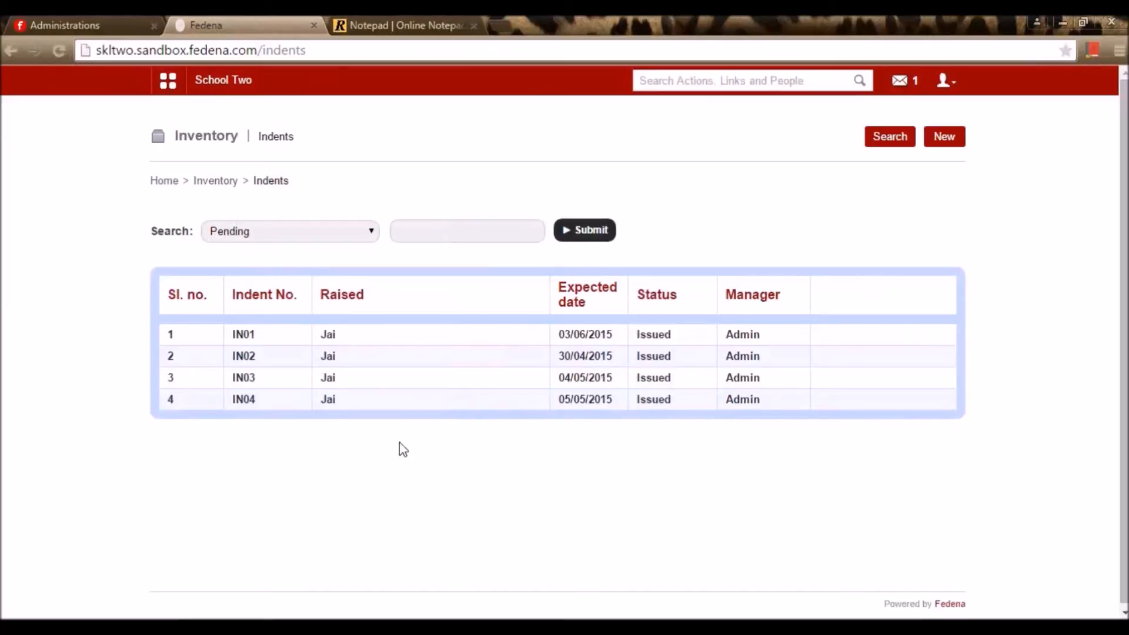
left_click(168, 81)
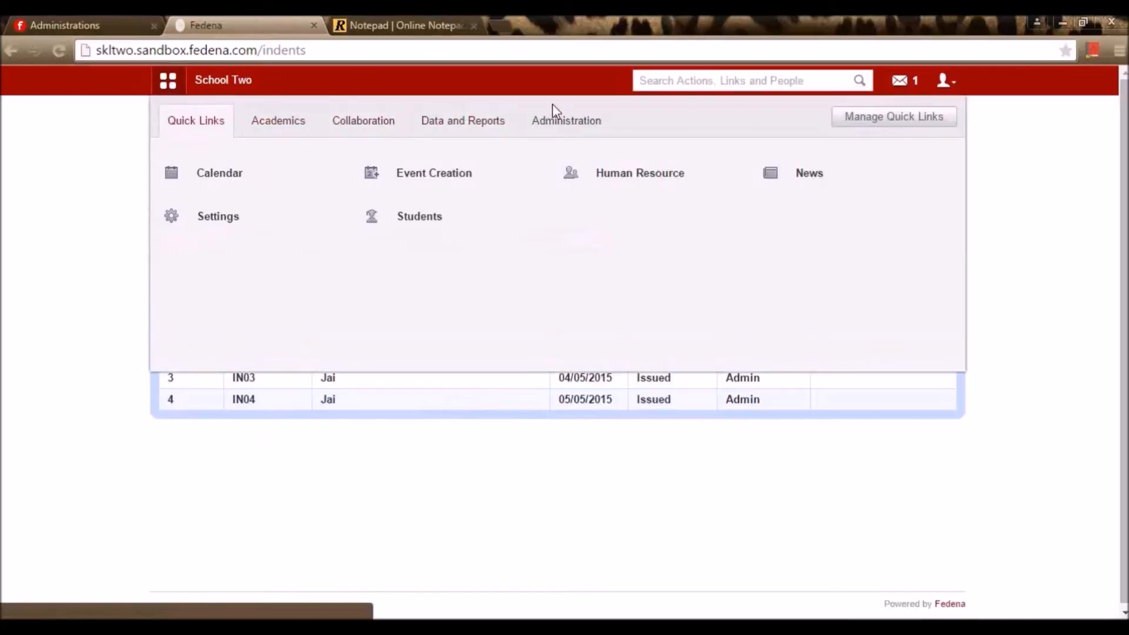
left_click(577, 120)
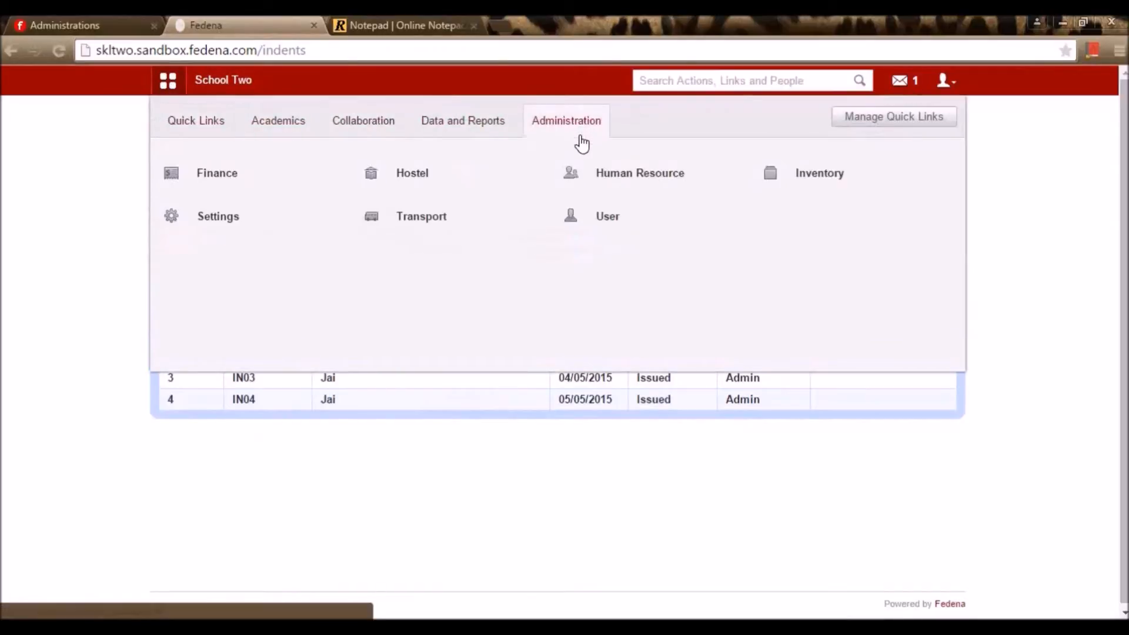
In Manage users, search for the employee by name and open their Edit Privilege page
left_click(604, 225)
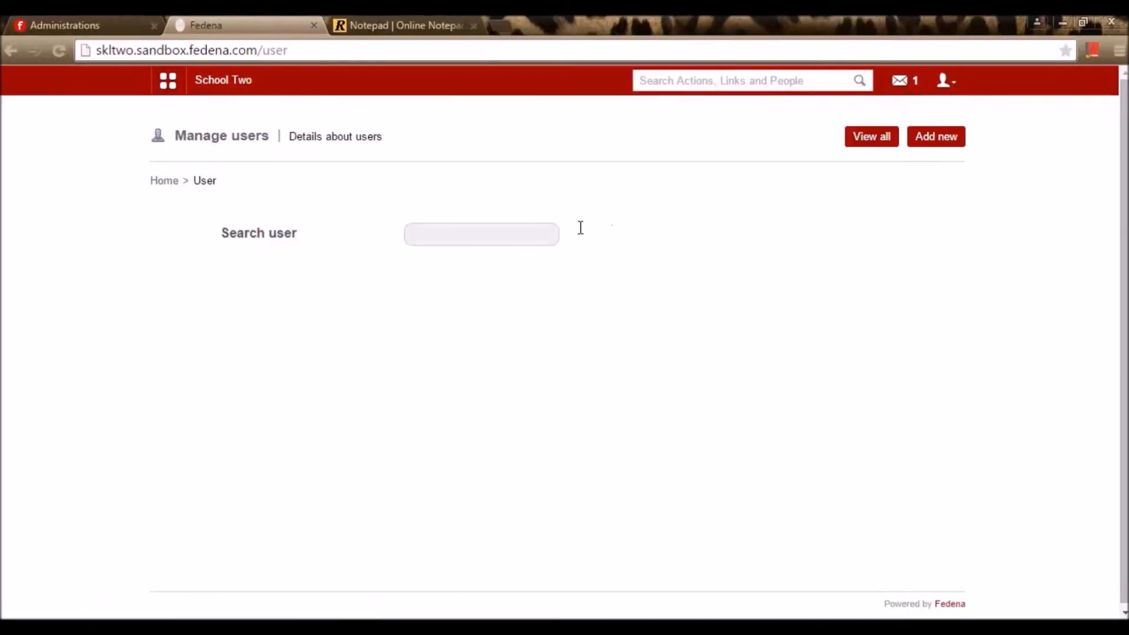
left_click(530, 232)
type("Dhay")
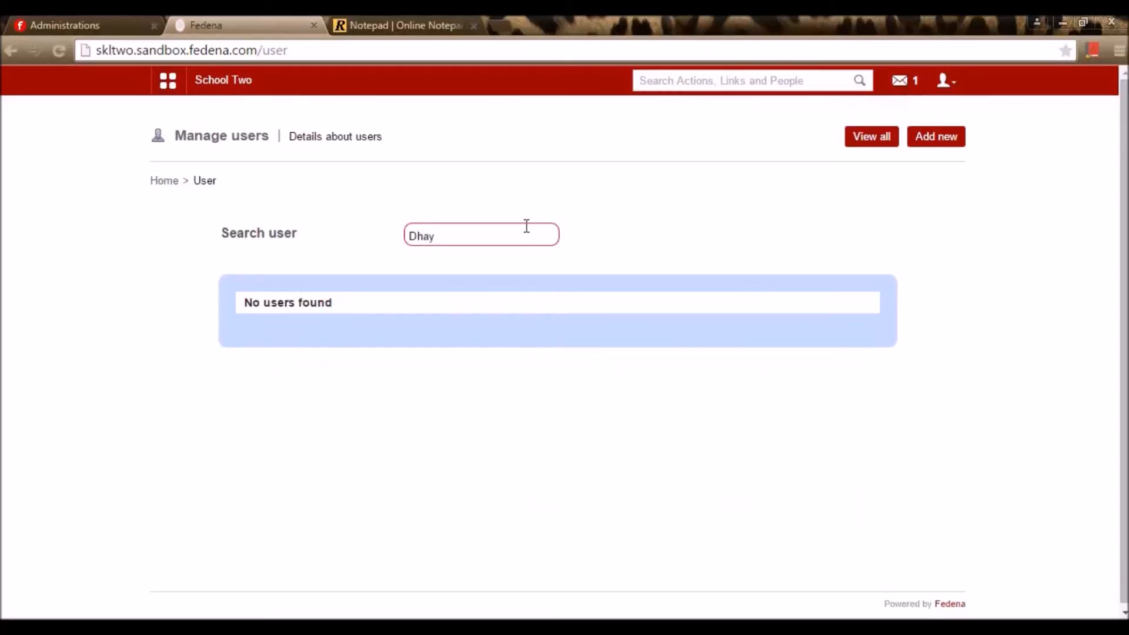
key("BackSpace")
type("ny")
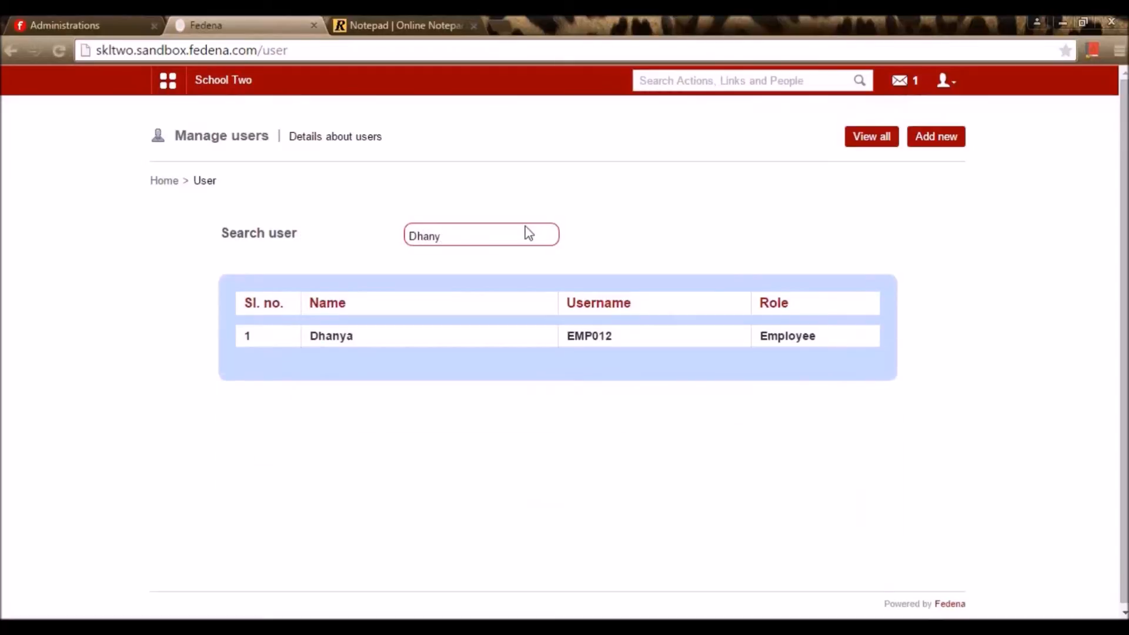
left_click(353, 340)
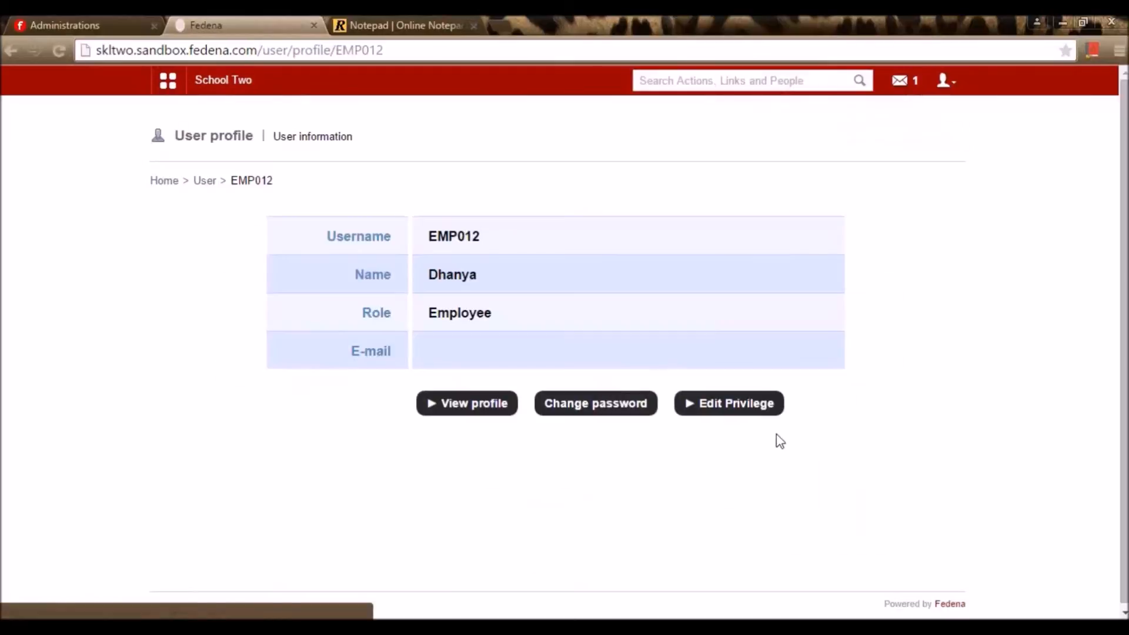
left_click(740, 406)
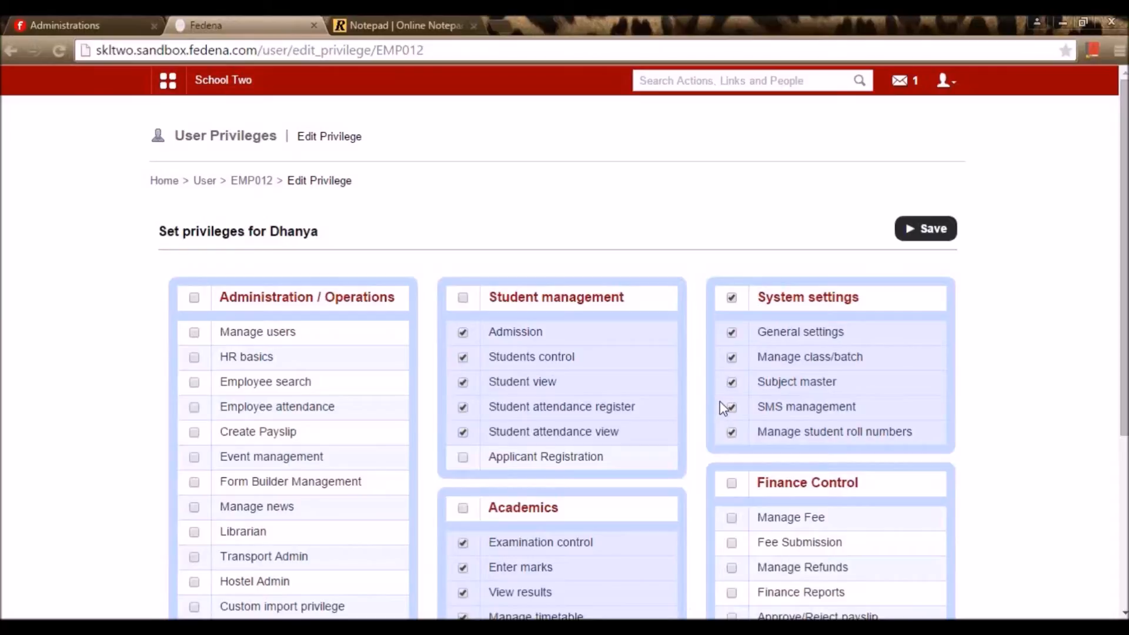
Save privileges with Manage Inventory, Inventory Basics and Inventory Sales, then select the profile's username
scroll(721, 404, "down", 5)
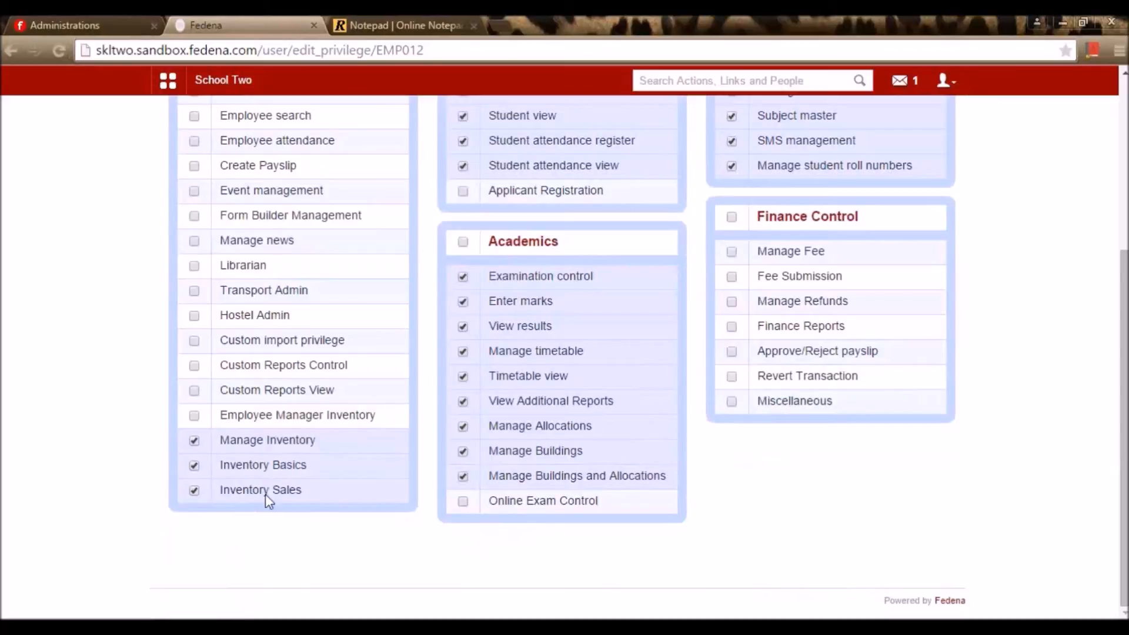
scroll(266, 494, "up", 5)
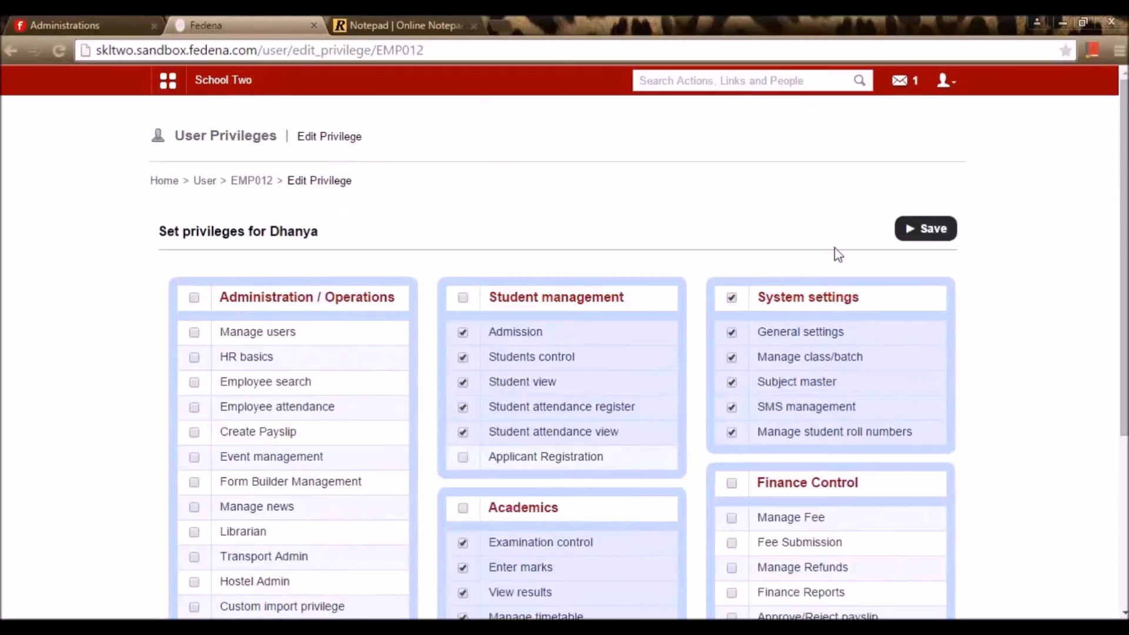
left_click(910, 242)
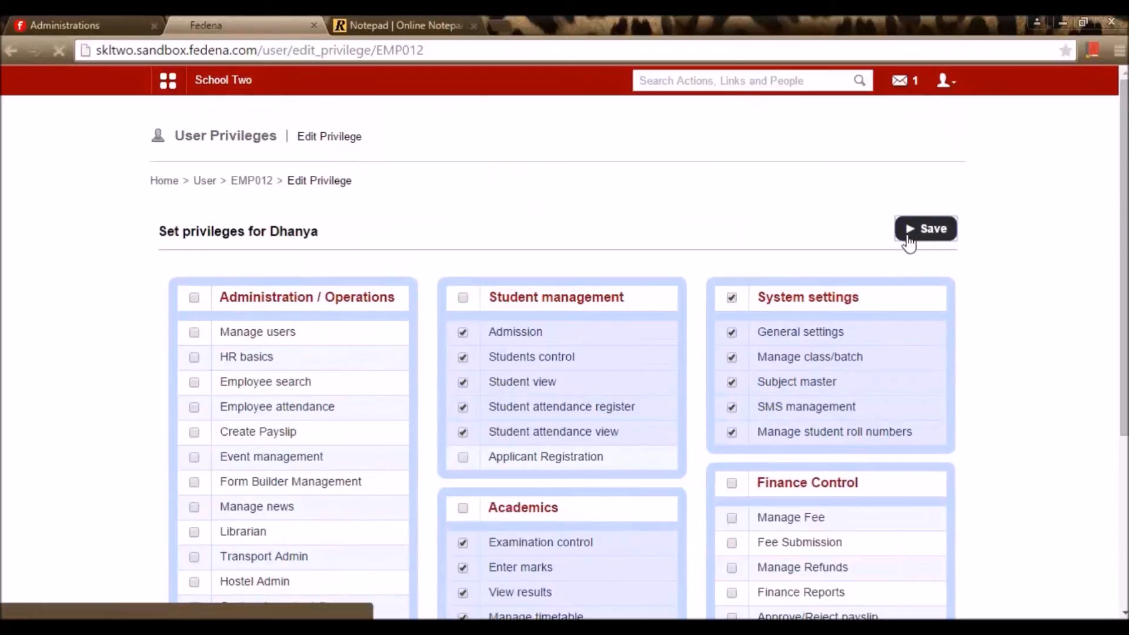
double_click(462, 281)
key("ctrl+c")
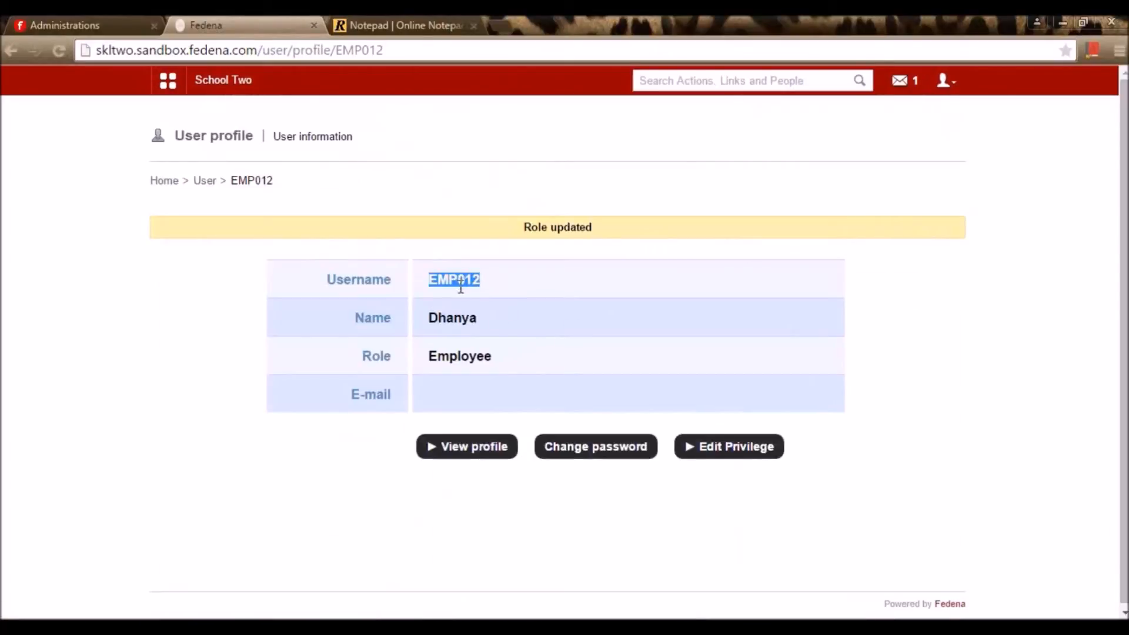
Log out of the admin account and sign in with the employee's username and password
left_click(946, 81)
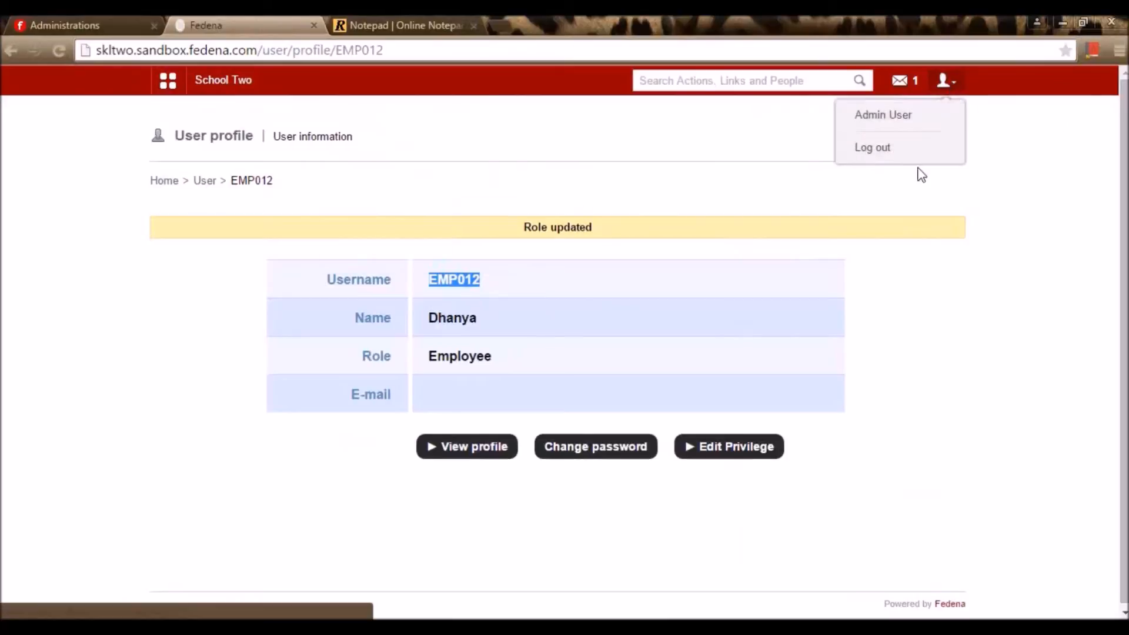
left_click(923, 149)
double_click(598, 259)
key("ctrl+v")
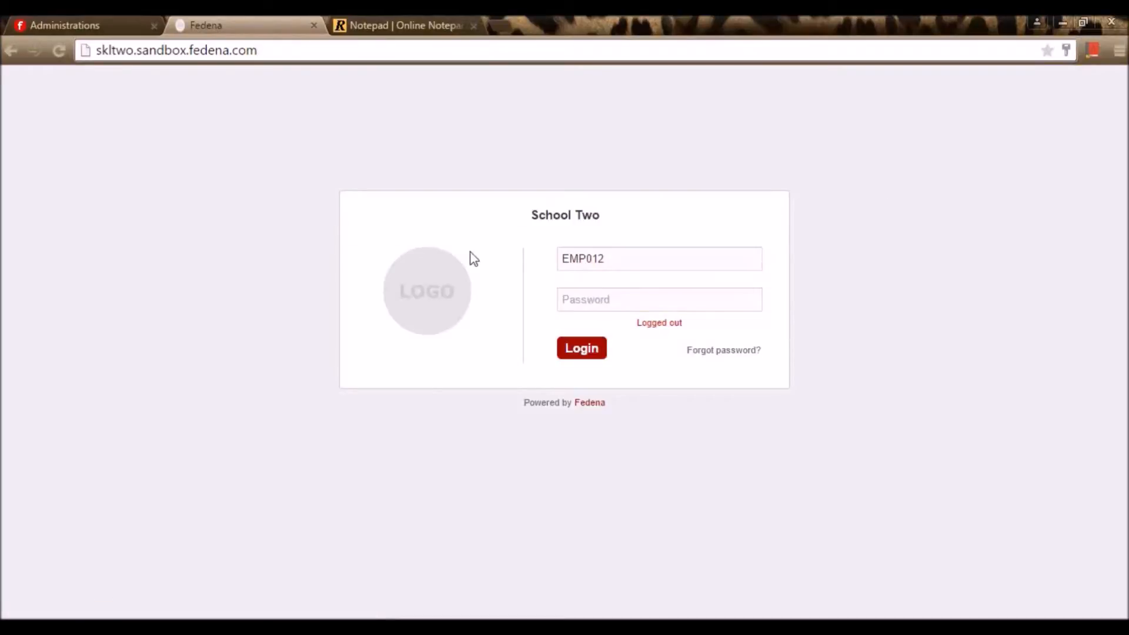
key("Tab")
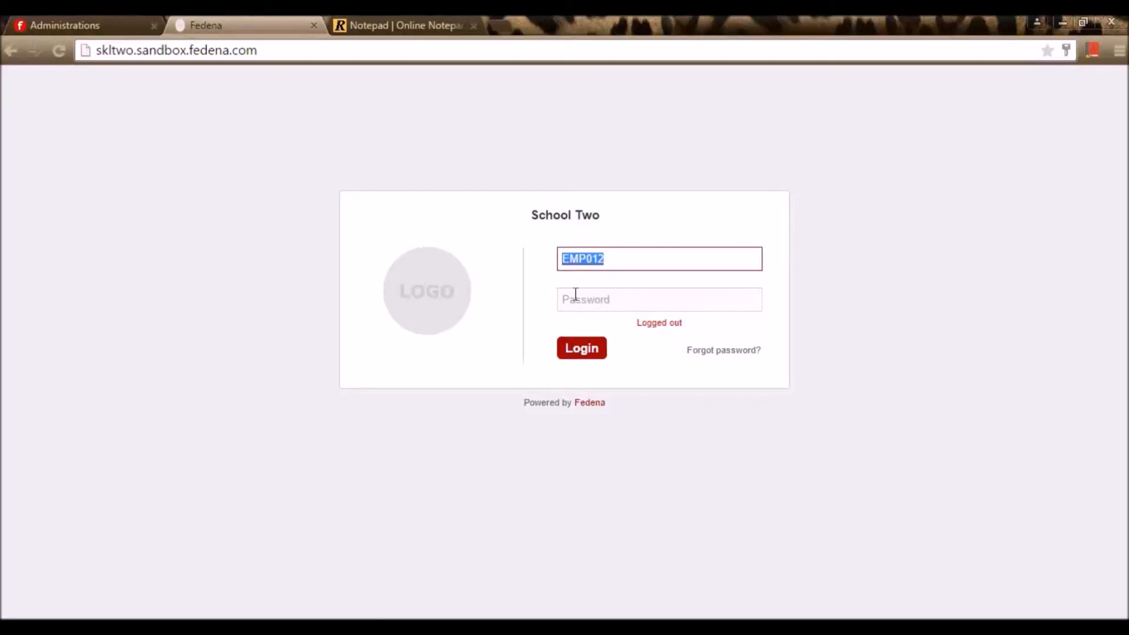
left_click(607, 299)
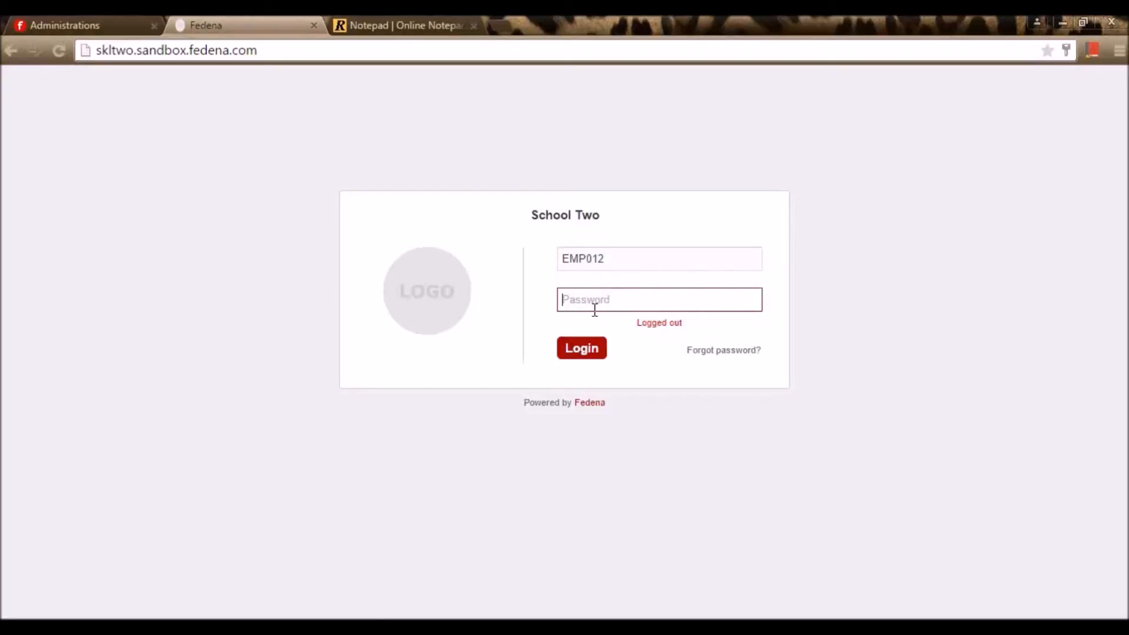
type("EMP012")
key("Return")
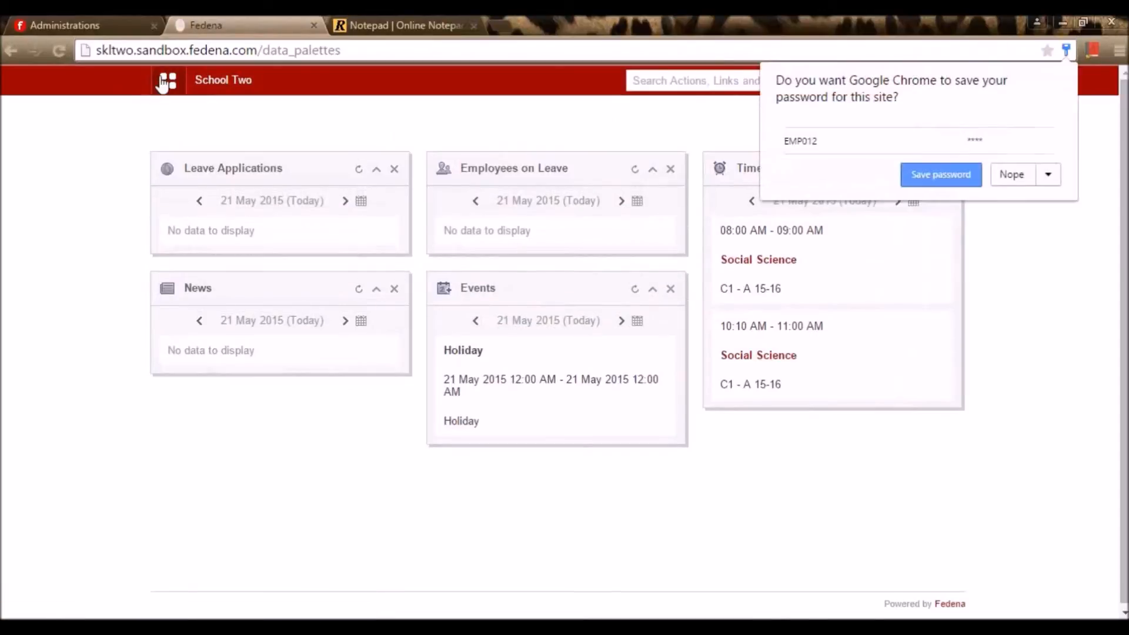
left_click(168, 81)
Go to Administration > Inventory and open the Indents list showing IN01–IN04
left_click(585, 126)
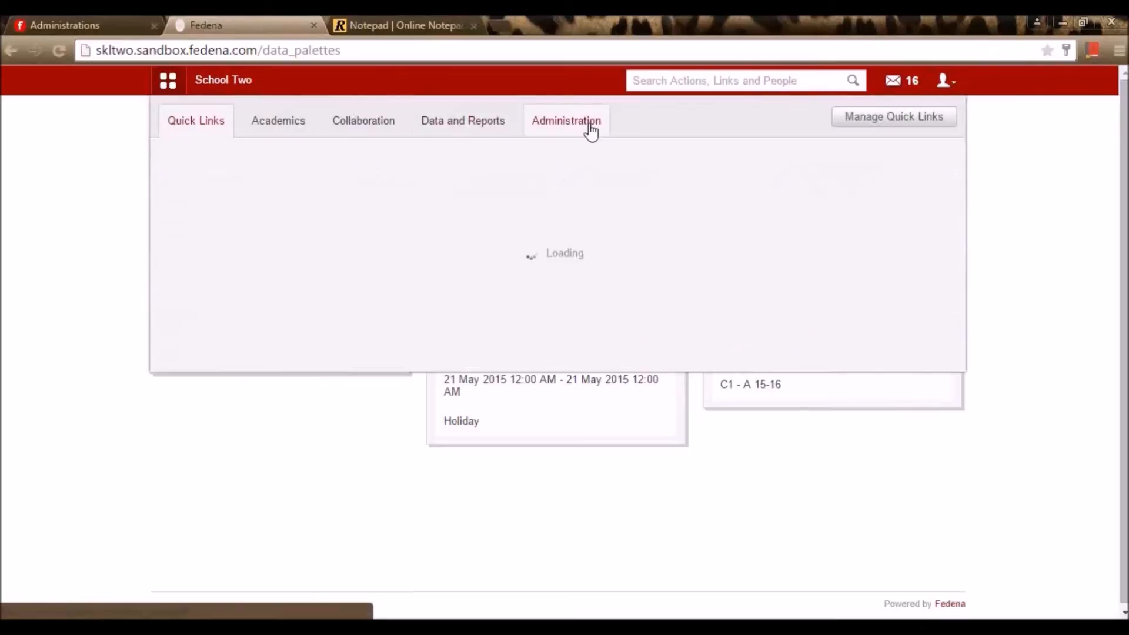
left_click(247, 184)
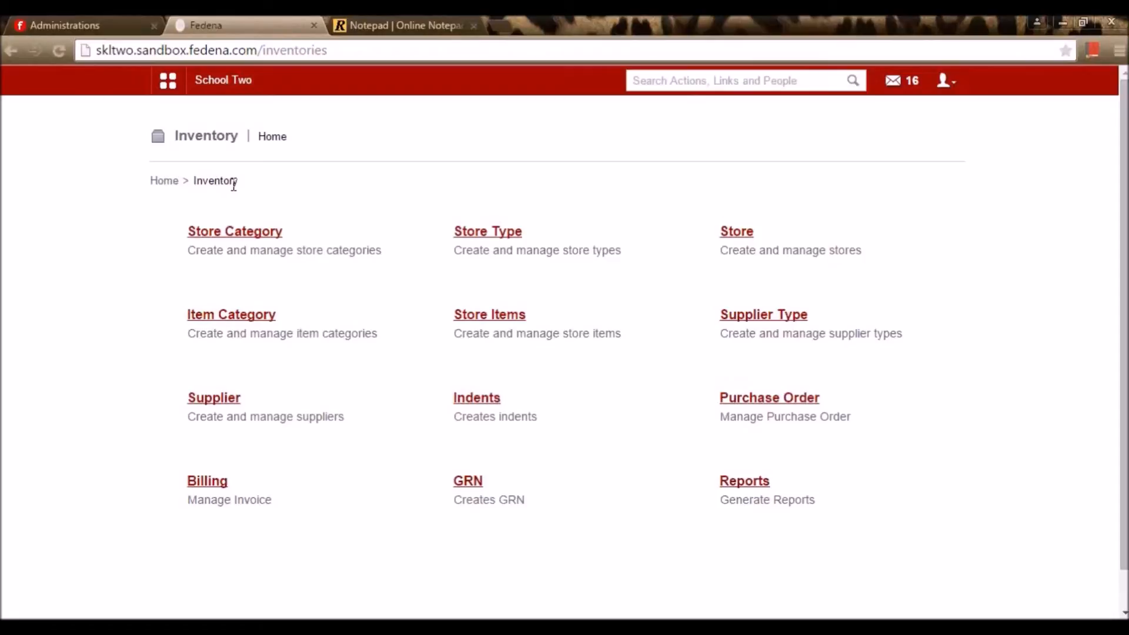
left_click(481, 403)
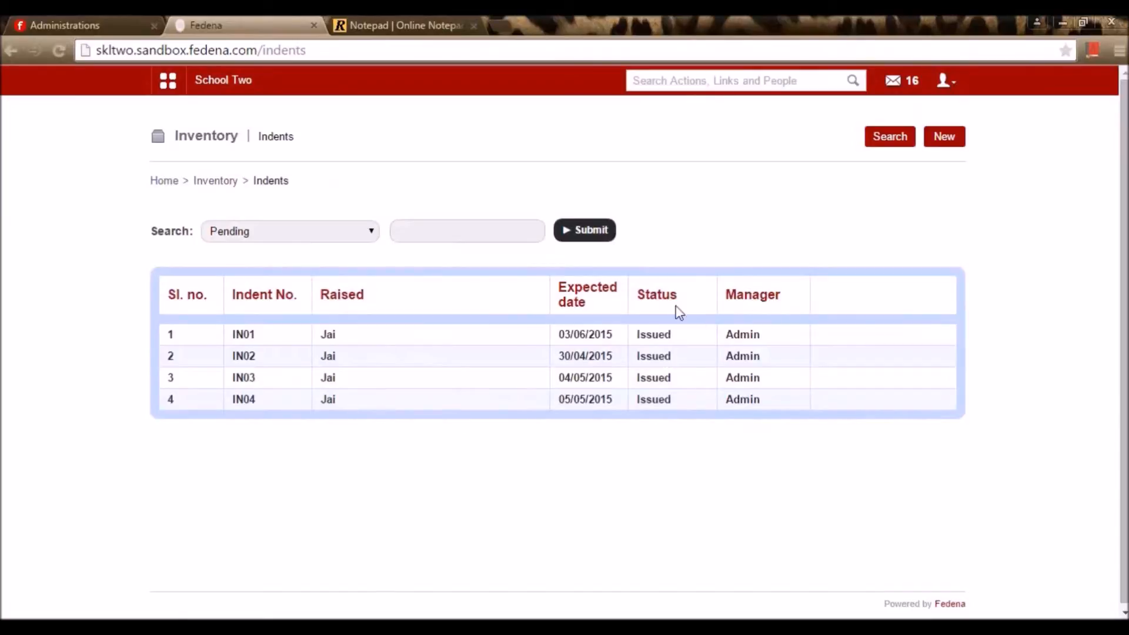
Start a new indent and choose Pantry as its store
left_click(947, 143)
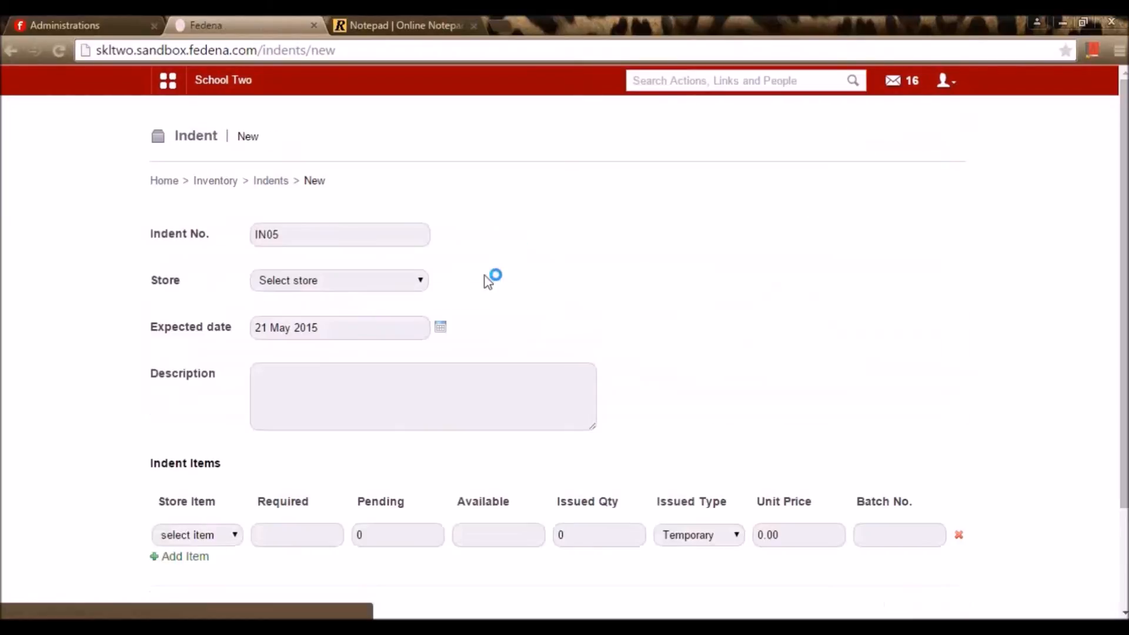
left_click(402, 283)
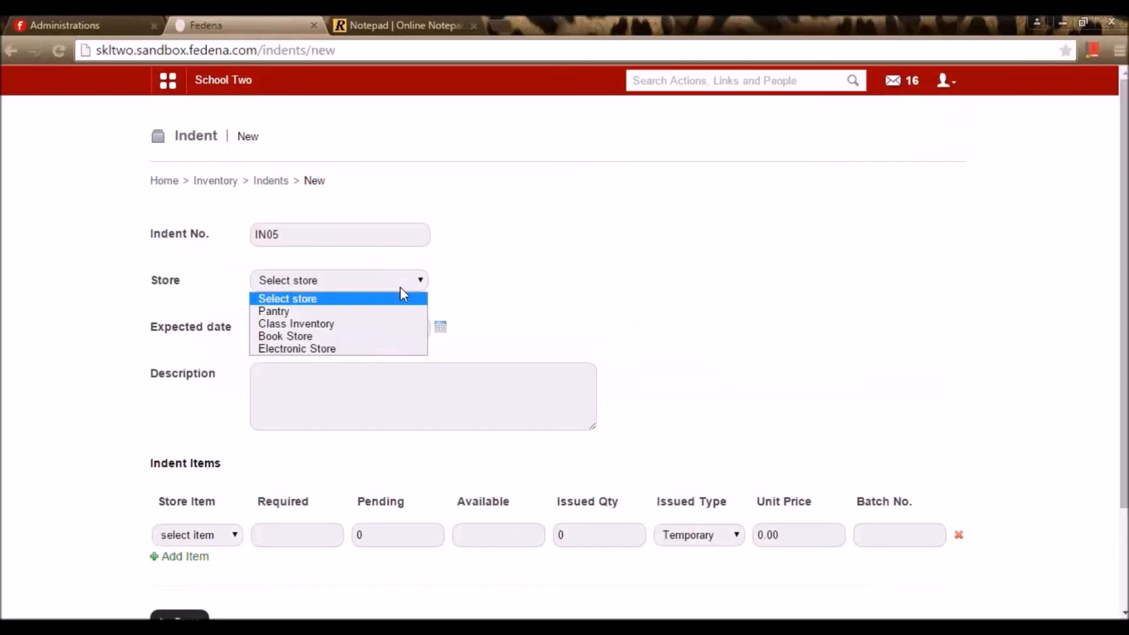
left_click(393, 304)
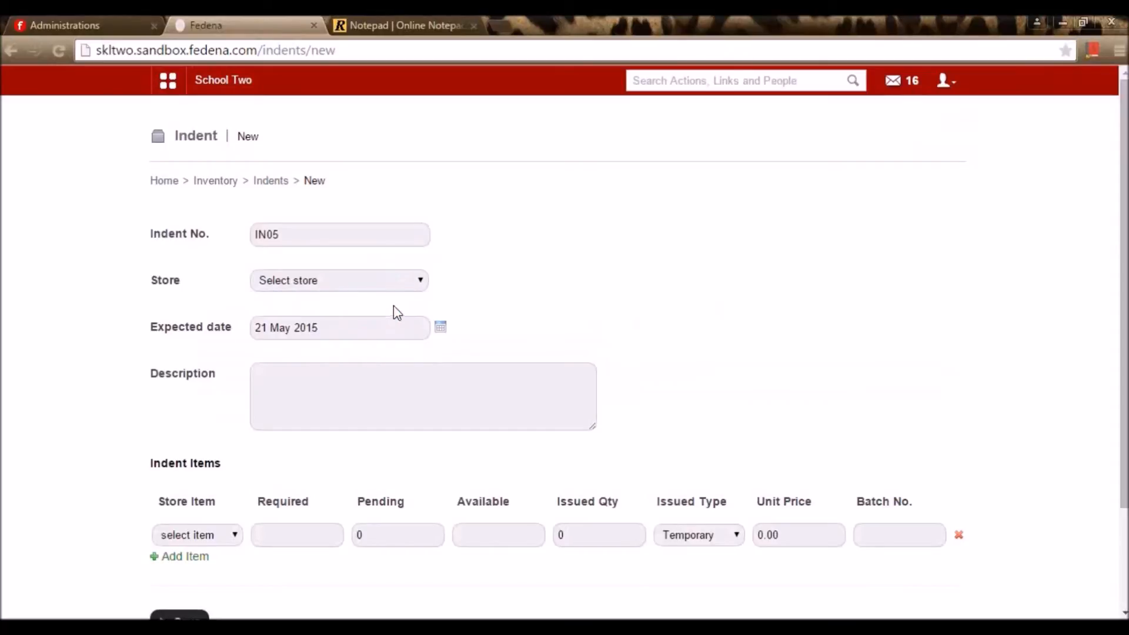
left_click(442, 329)
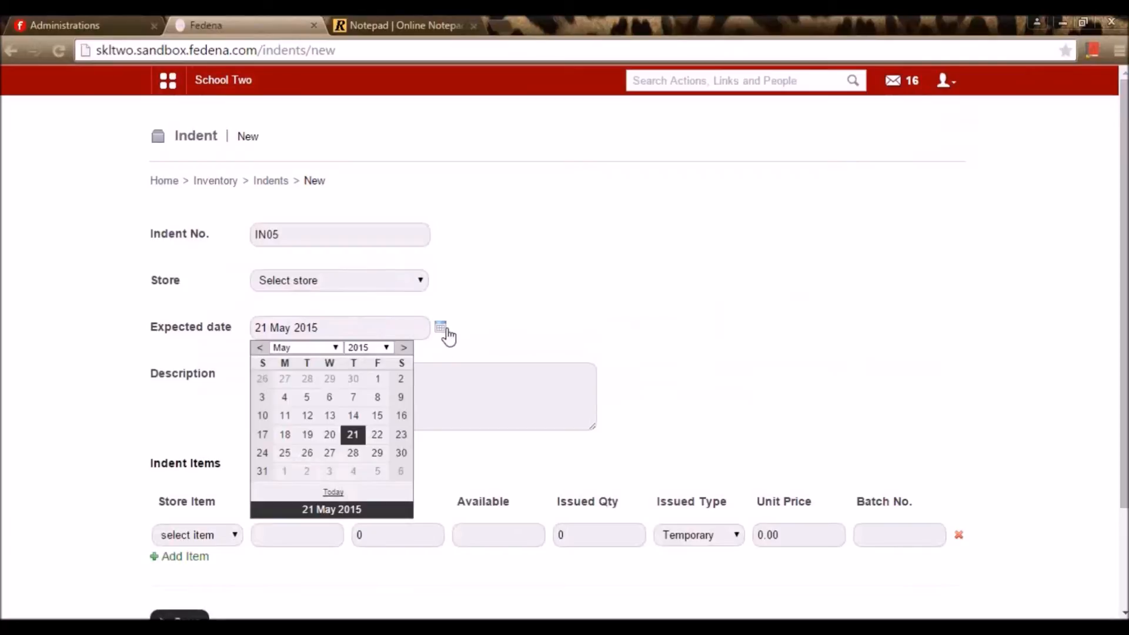
left_click(507, 373)
scroll(530, 380, "down", 2)
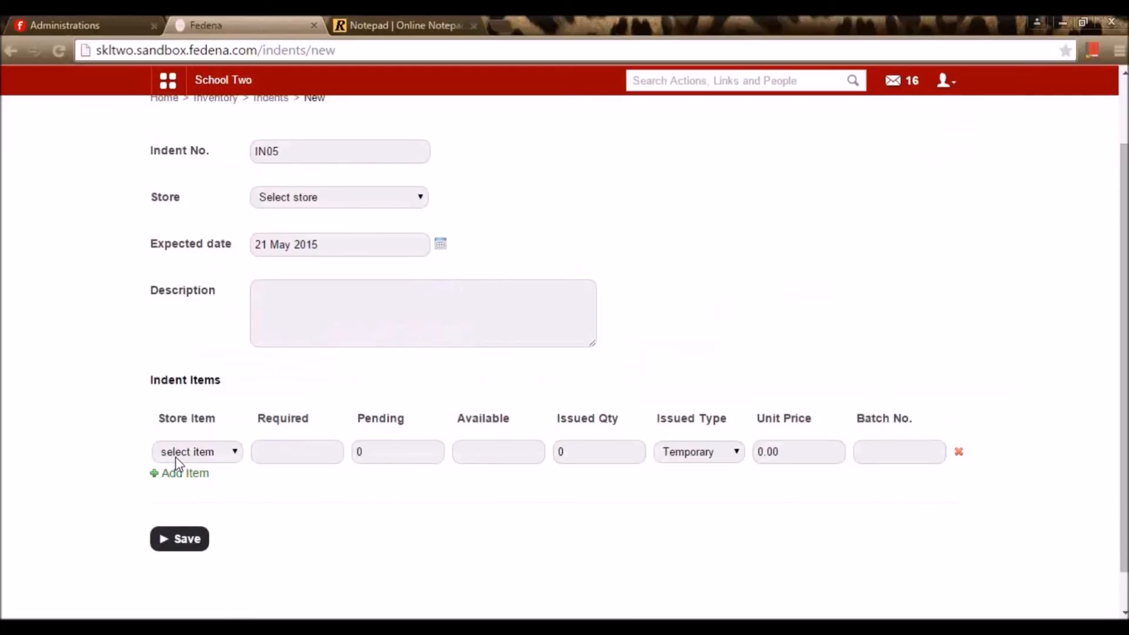
left_click(337, 203)
left_click(336, 229)
Request 7 Milk with Permanent issued type and save indent IN05
left_click(207, 451)
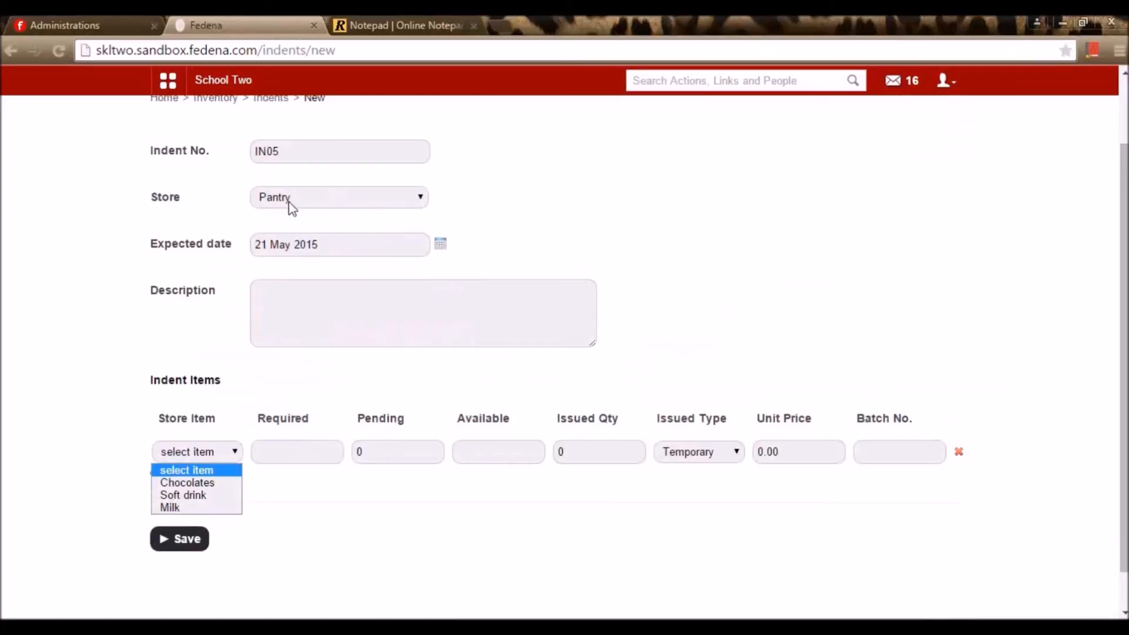
left_click(211, 507)
left_click(304, 457)
left_click_drag(478, 453, 436, 461)
left_click(447, 487)
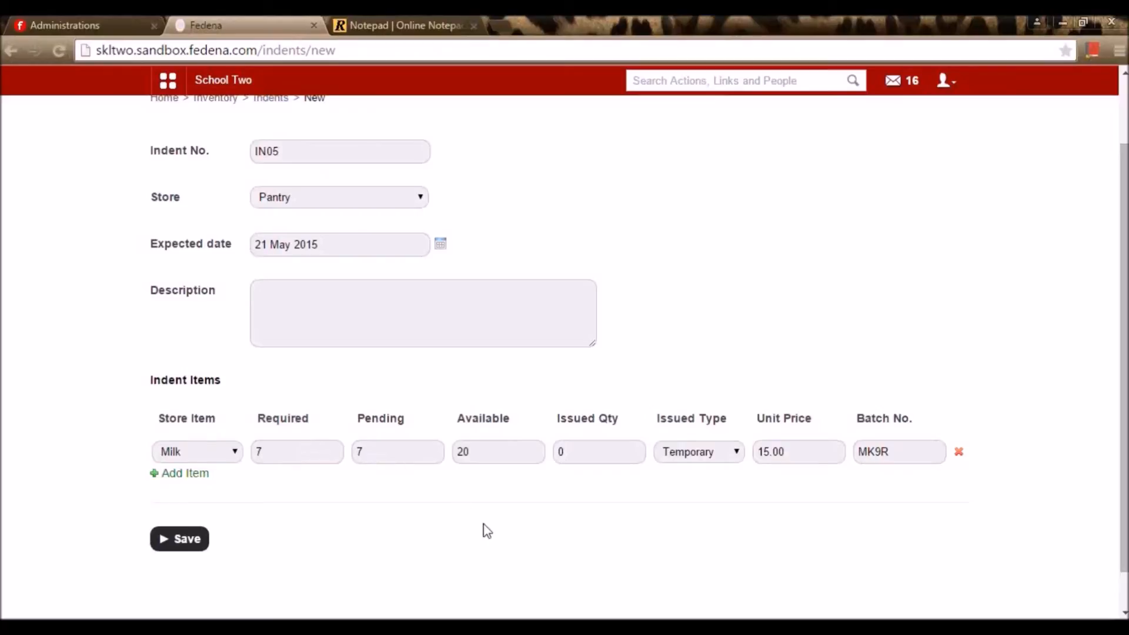
left_click(718, 456)
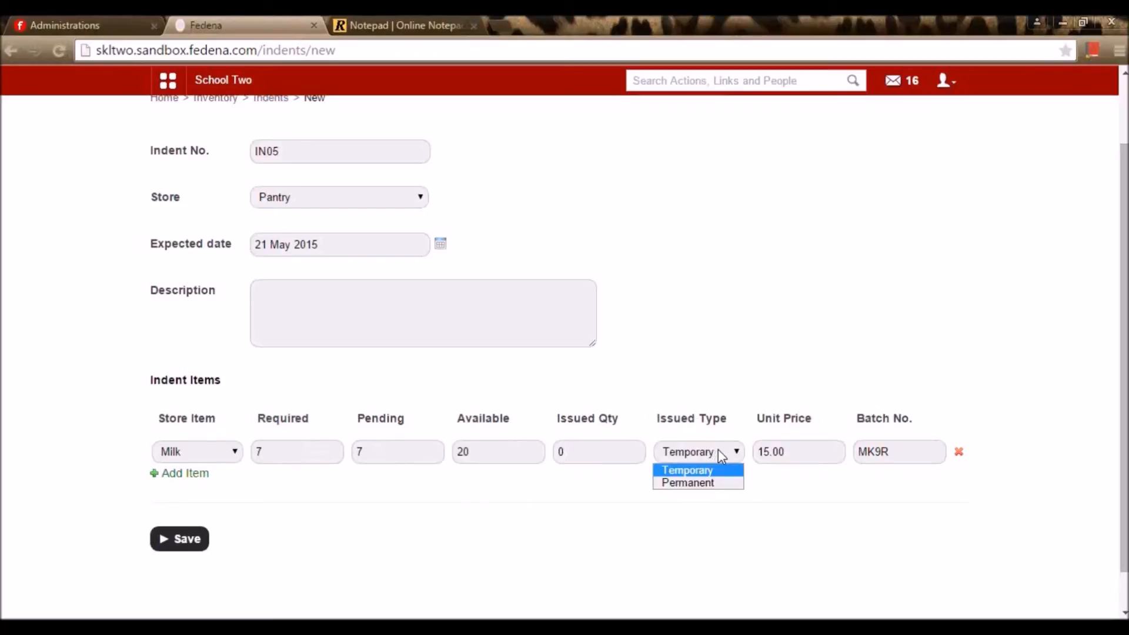
left_click(725, 483)
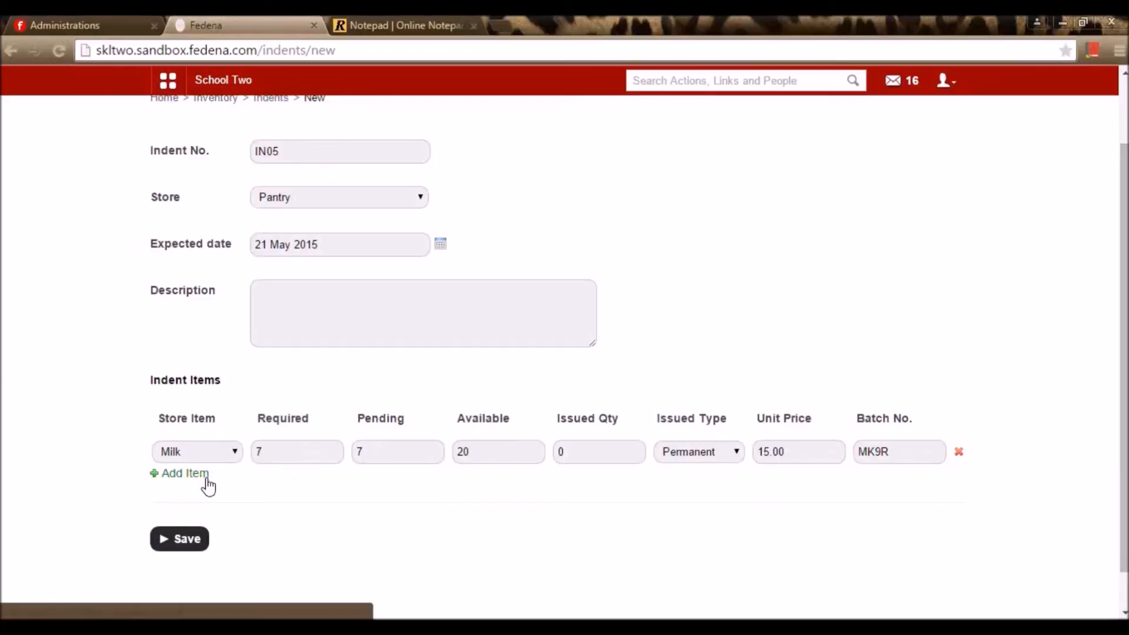
left_click(186, 540)
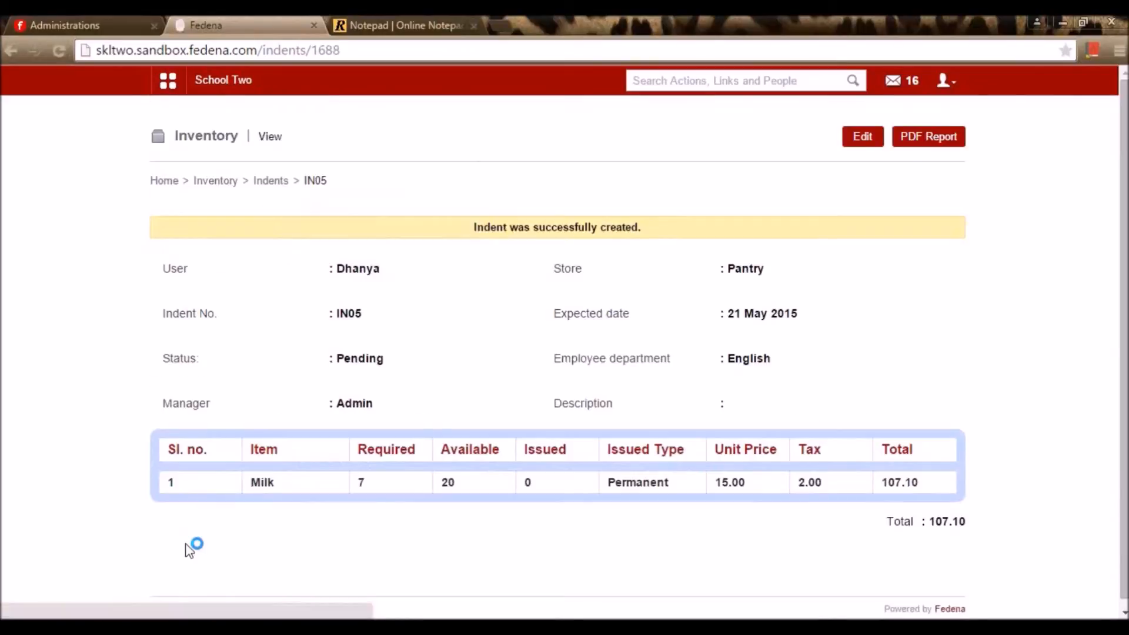
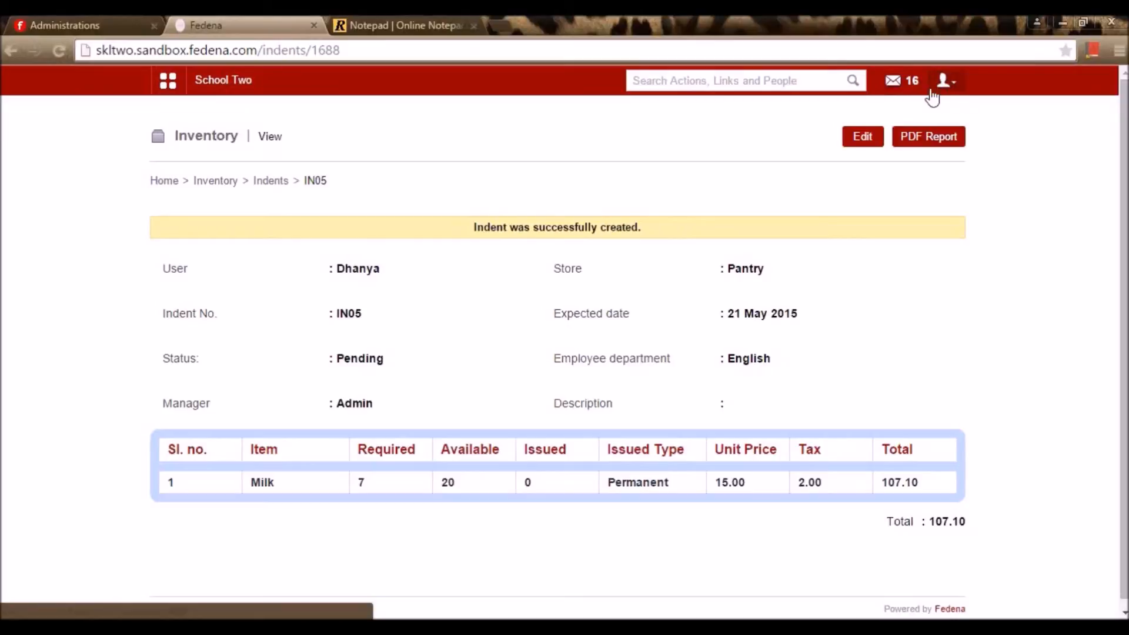
Log out of the current account and log back in as administrator
left_click(954, 90)
left_click(866, 148)
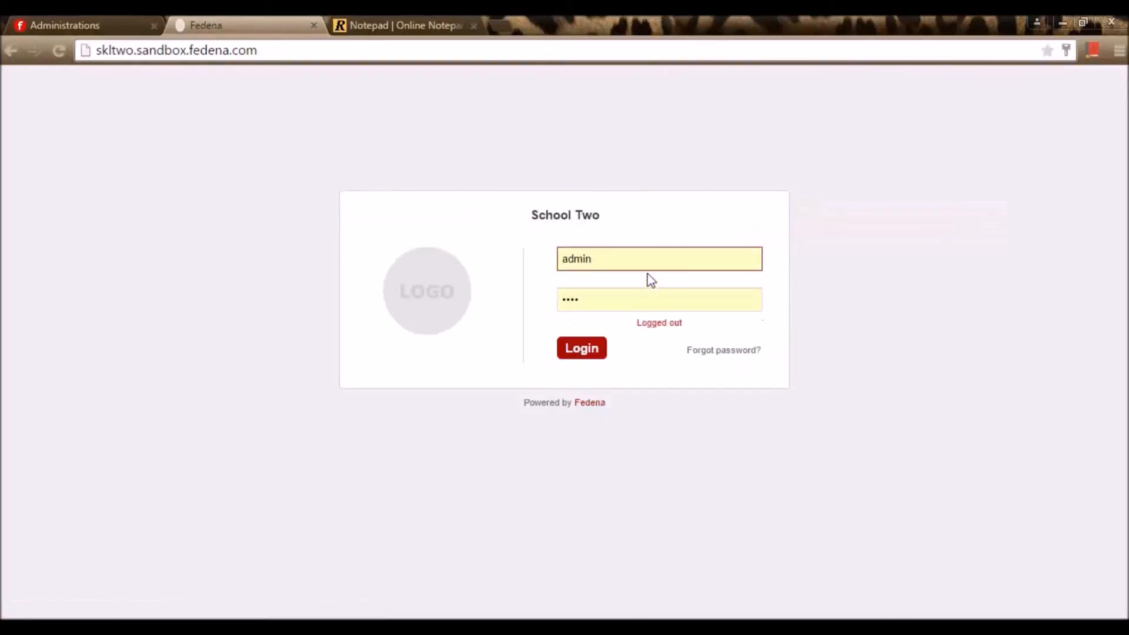
left_click(582, 353)
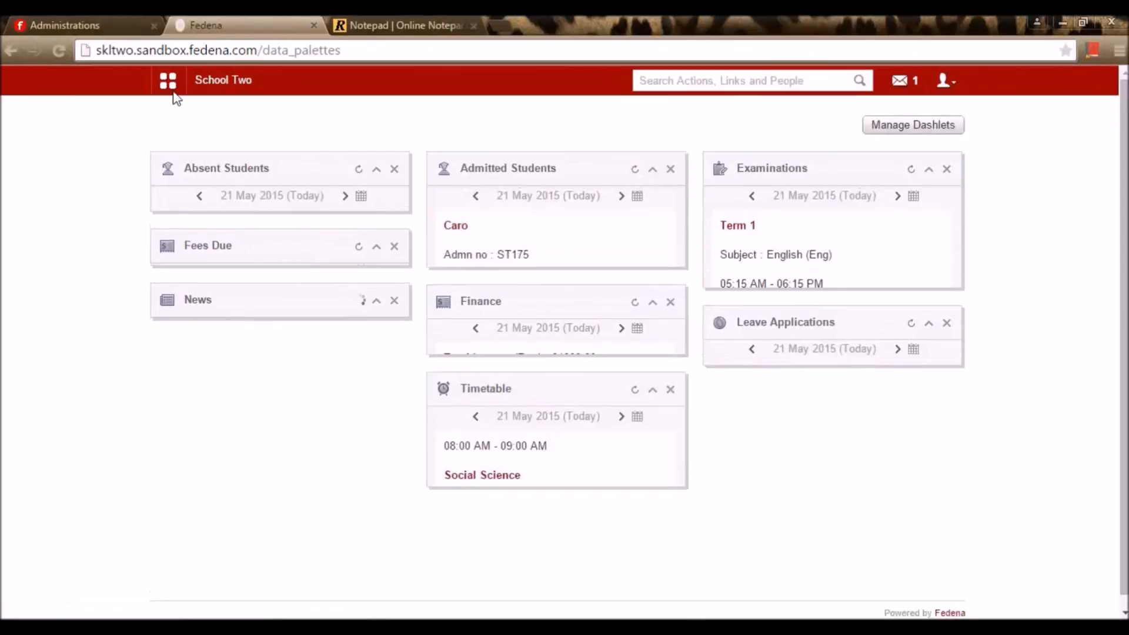
Go to Administration > Inventory > Indents and start accepting pending indent IN05
left_click(597, 126)
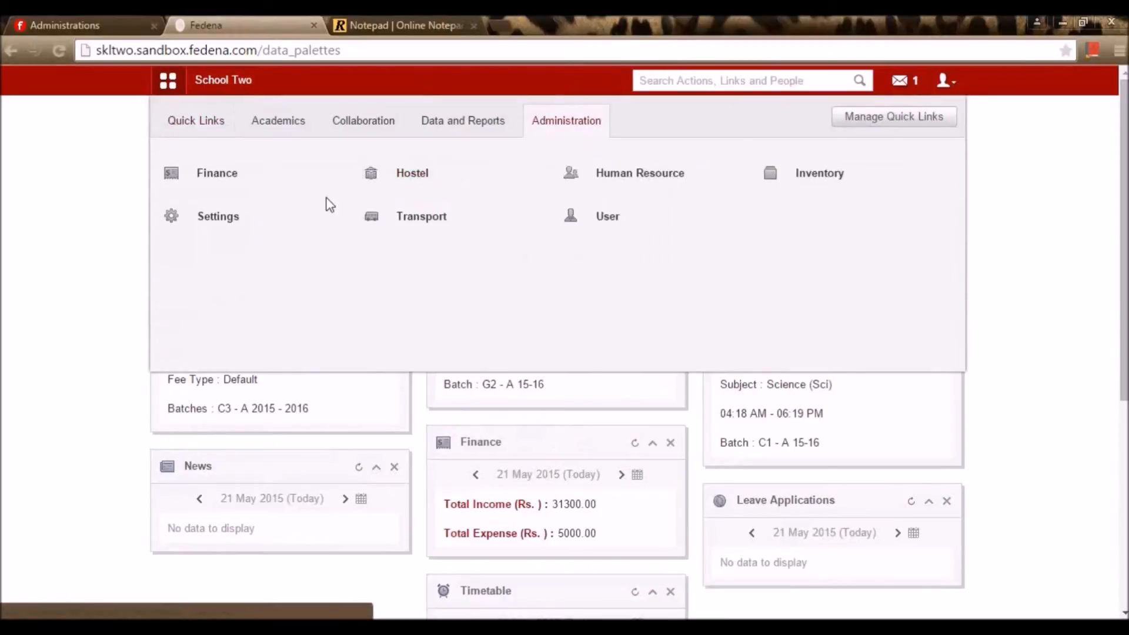
left_click(838, 170)
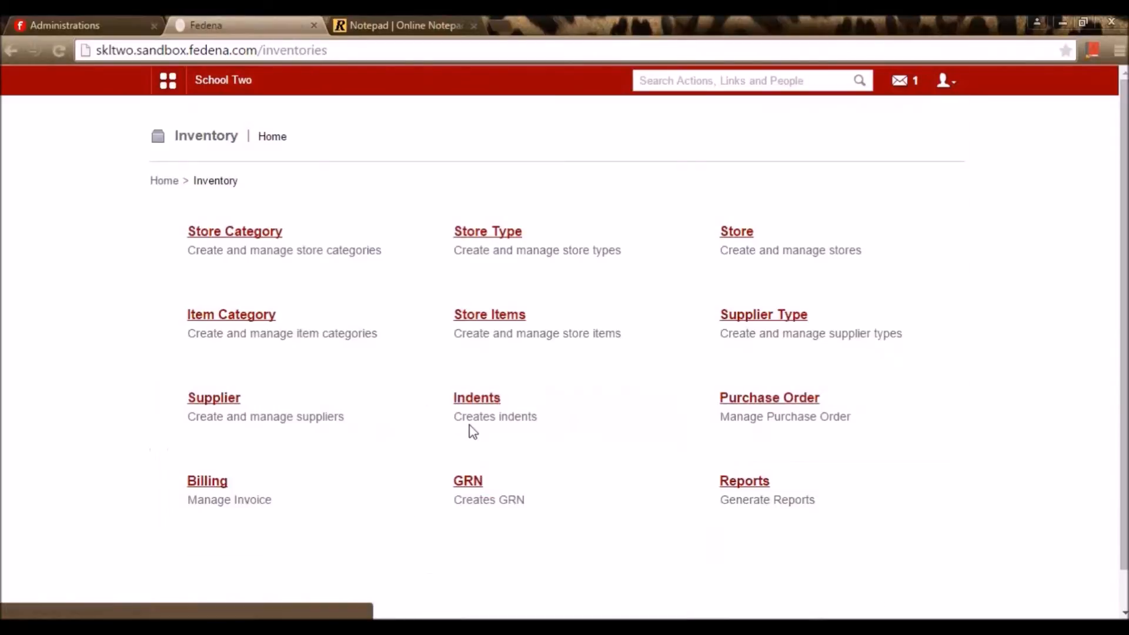
left_click(467, 400)
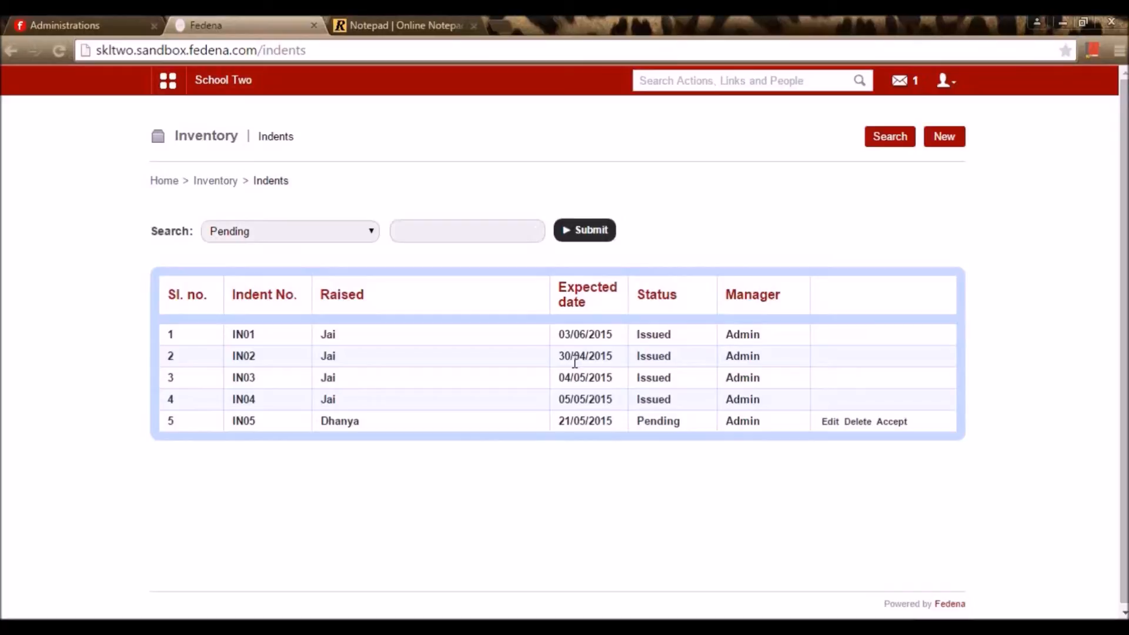
left_click(899, 423)
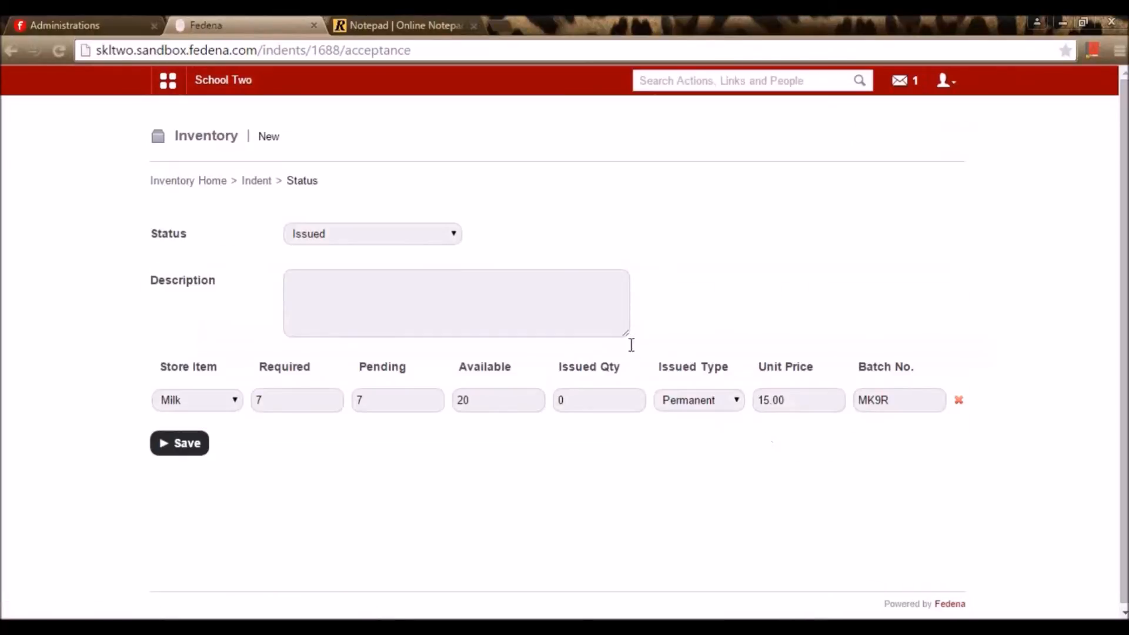
Save indent IN05 as Issued with description 'intent issued', then return to Inventory home
left_click(434, 240)
left_click(436, 252)
left_click(439, 305)
type("nt issuesd")
key("BackSpace")
key("BackSpace")
type("d")
left_click(194, 454)
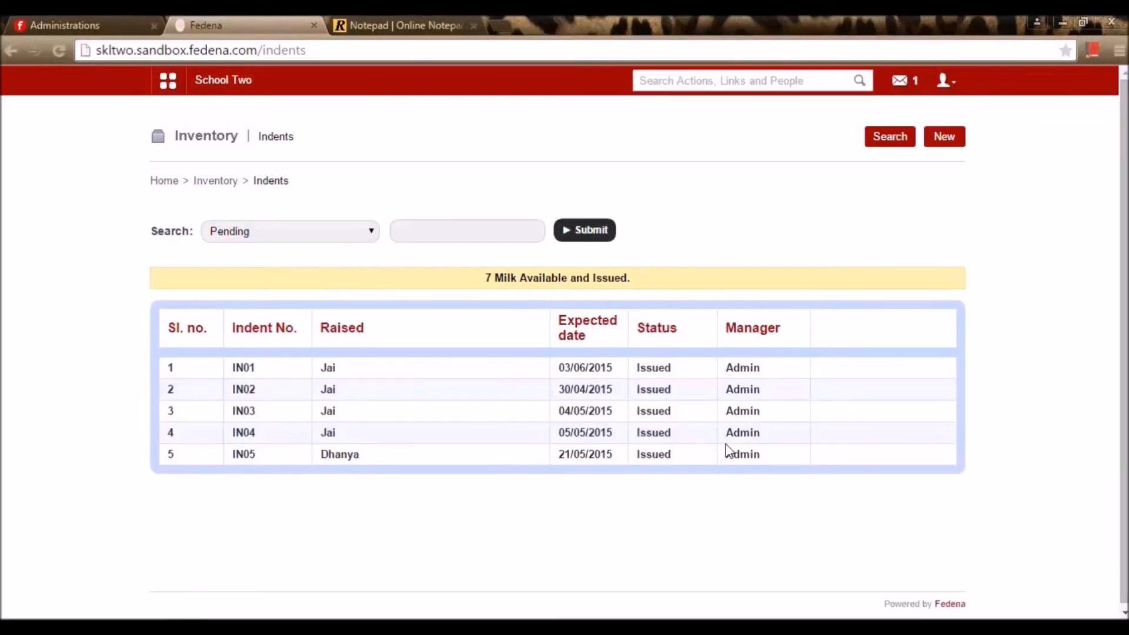
left_click(220, 184)
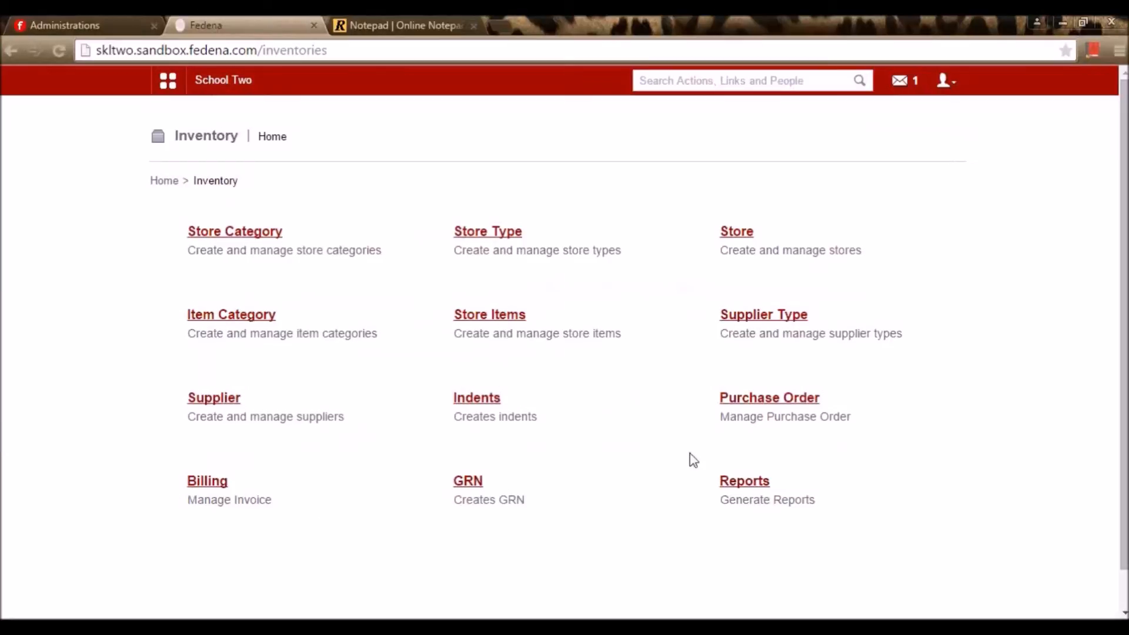
Open purchase order P035 for editing, leaving the Indents field unlinked
left_click(794, 402)
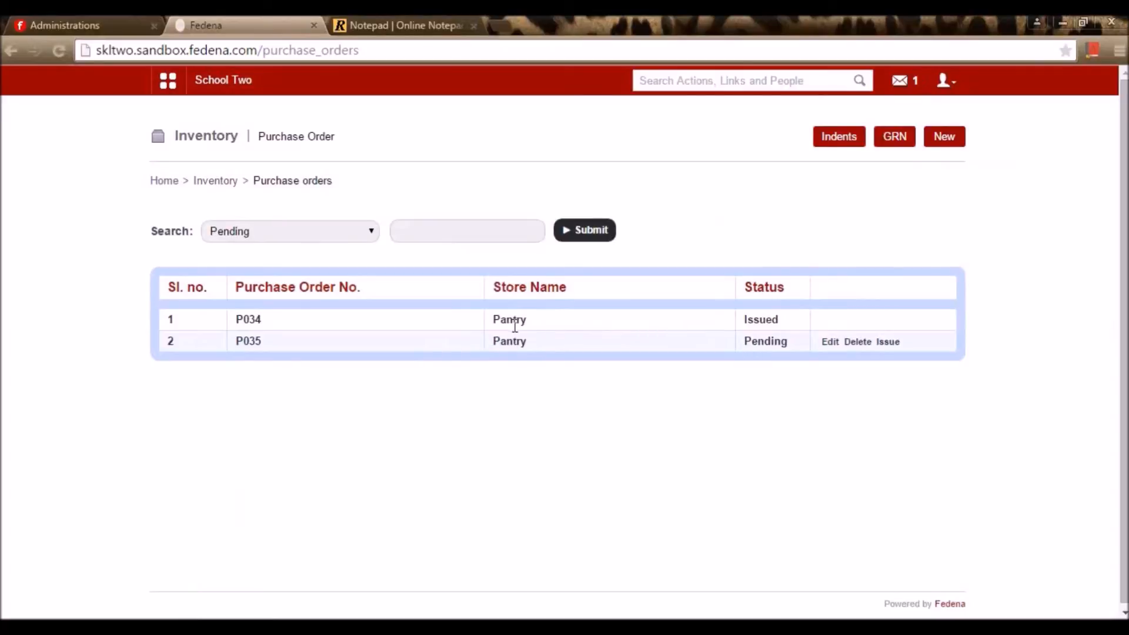
left_click(831, 342)
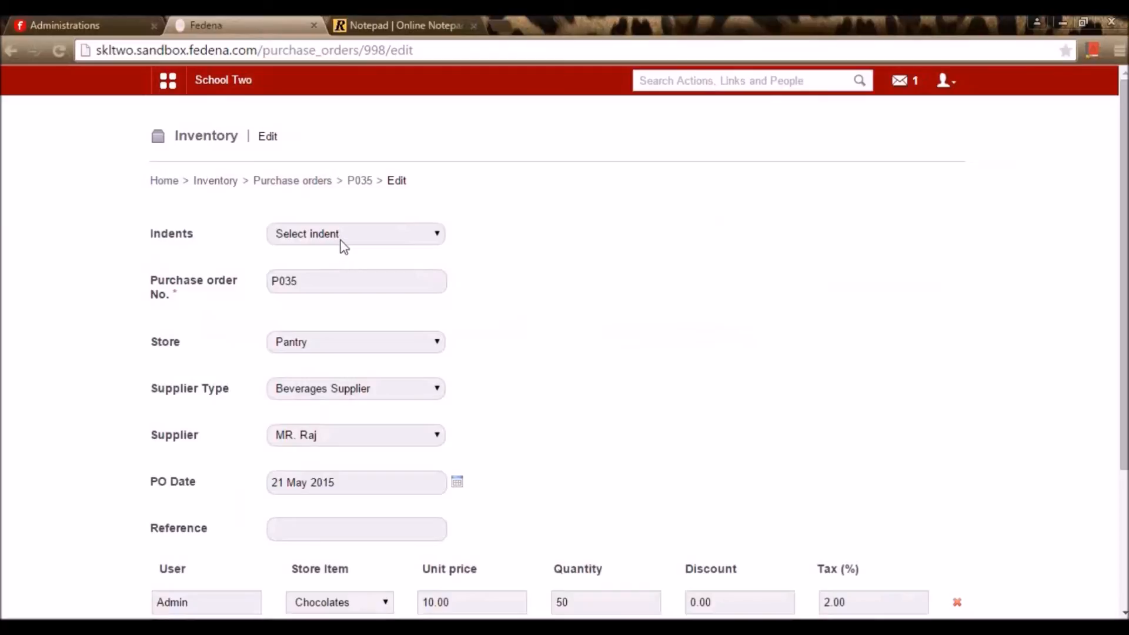
left_click(340, 240)
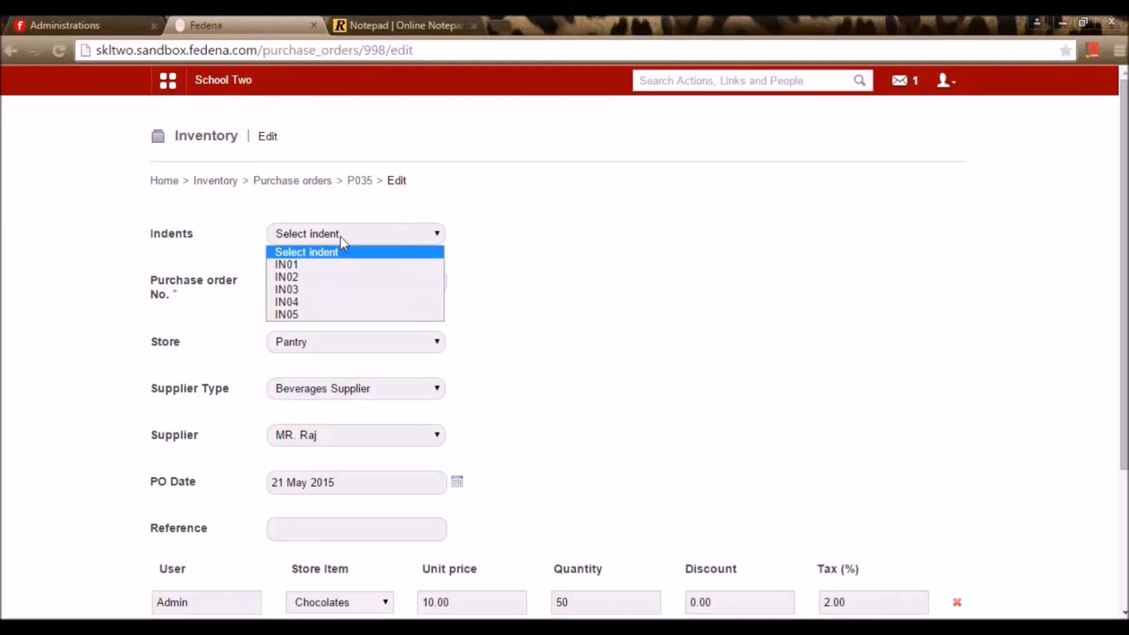
left_click(493, 308)
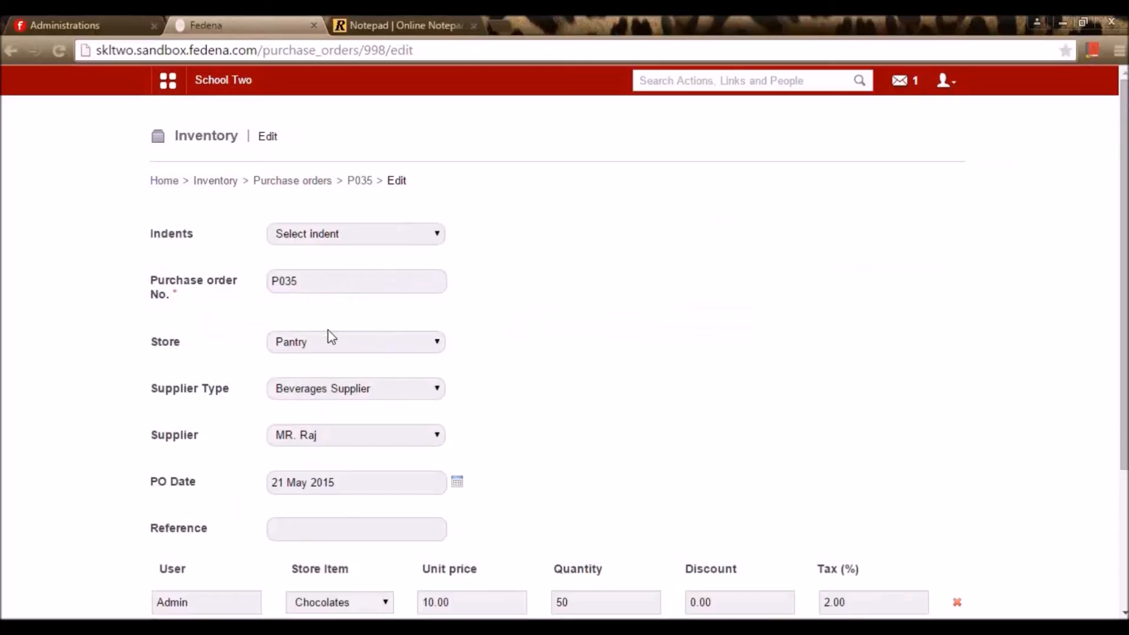
Keep Pantry store, Beverages Supplier type and the current supplier on P035
left_click(340, 346)
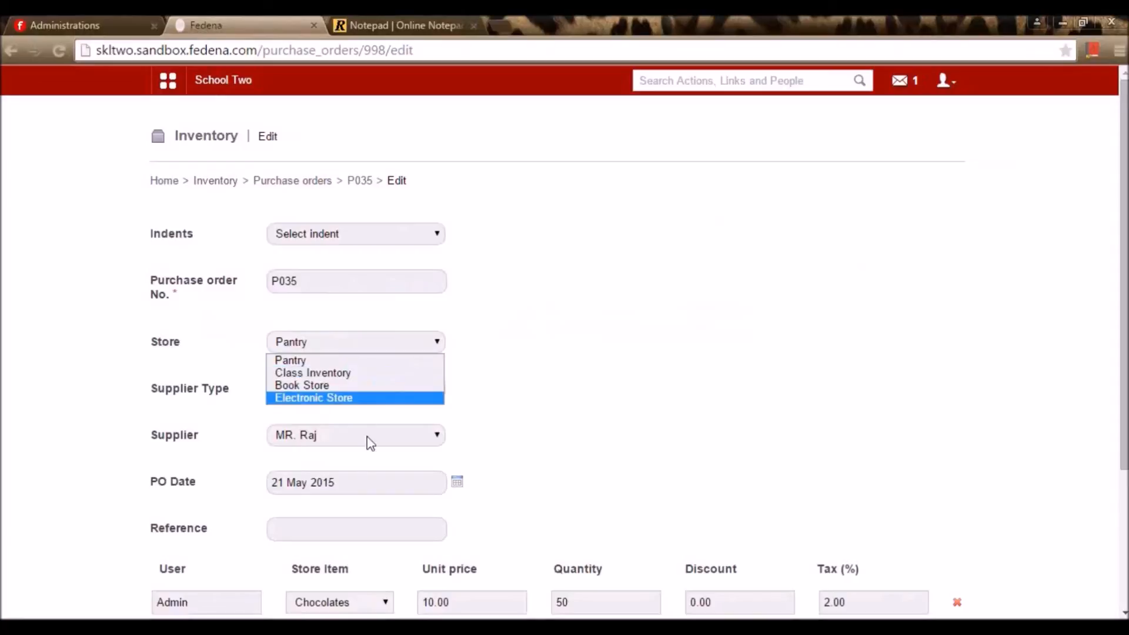
left_click(443, 359)
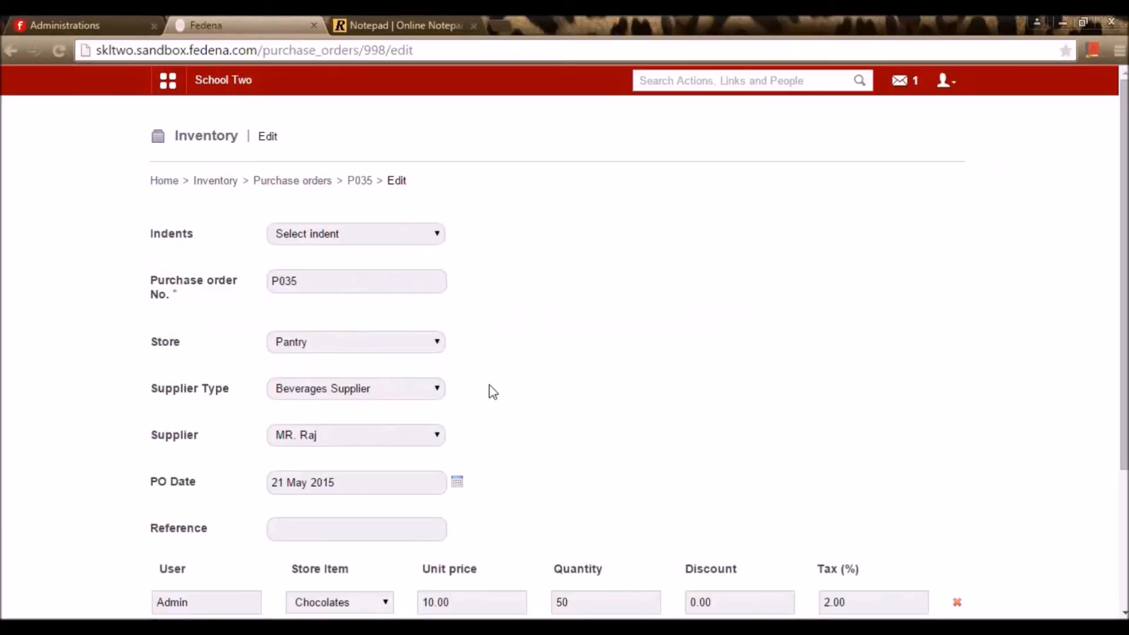
left_click(424, 393)
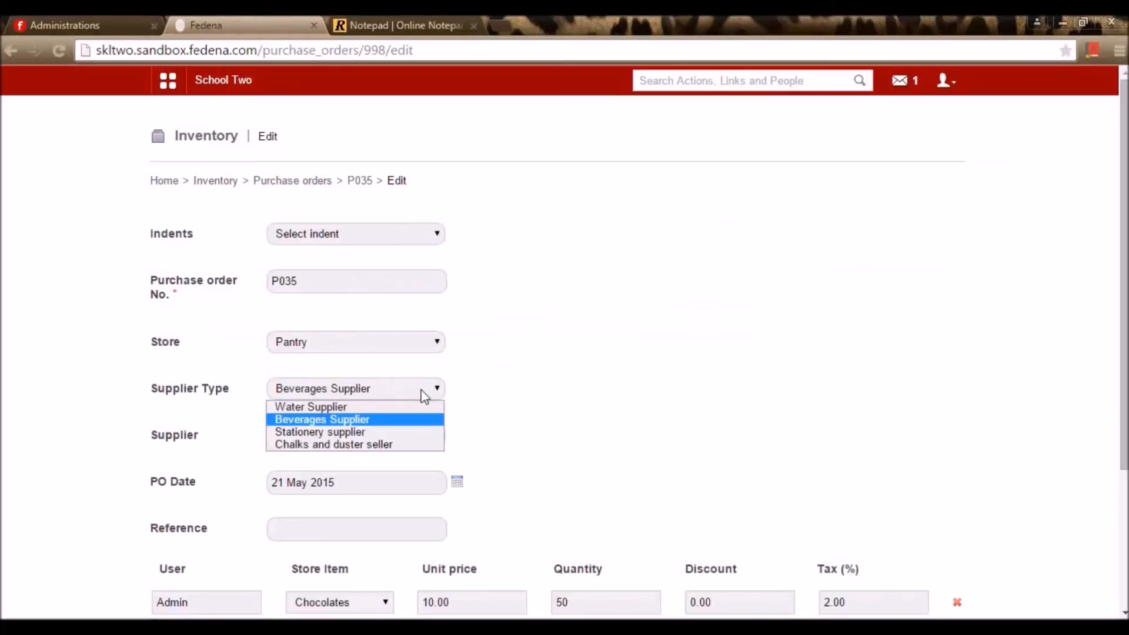
left_click(424, 394)
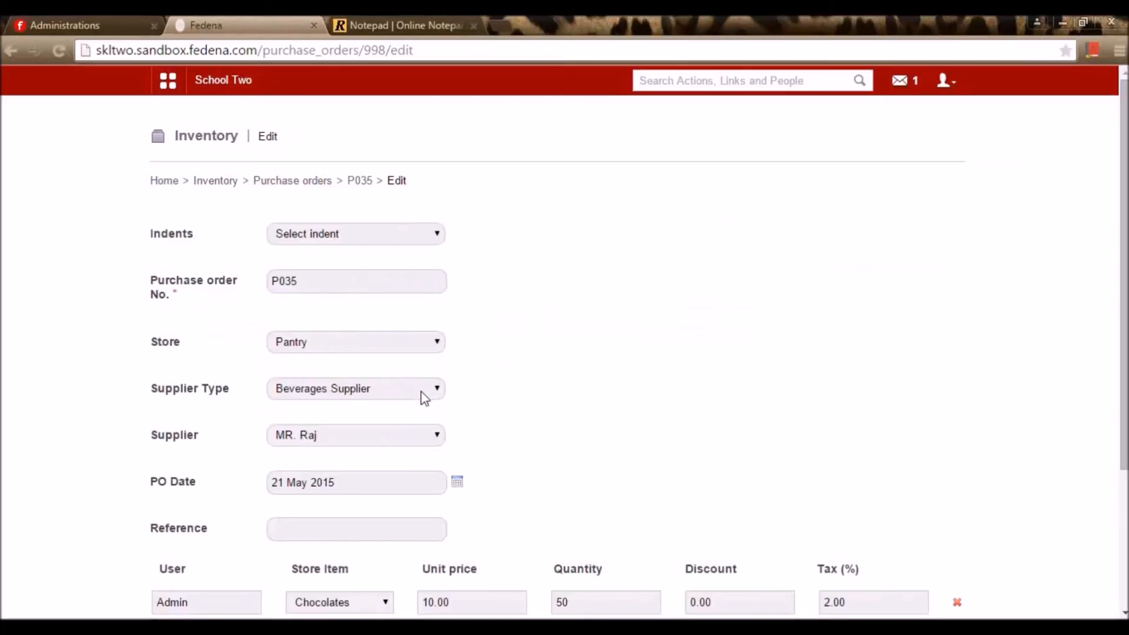
left_click(392, 439)
left_click(398, 436)
Leave P035's Reference field empty after briefly typing into it
scroll(457, 500, "down", 3)
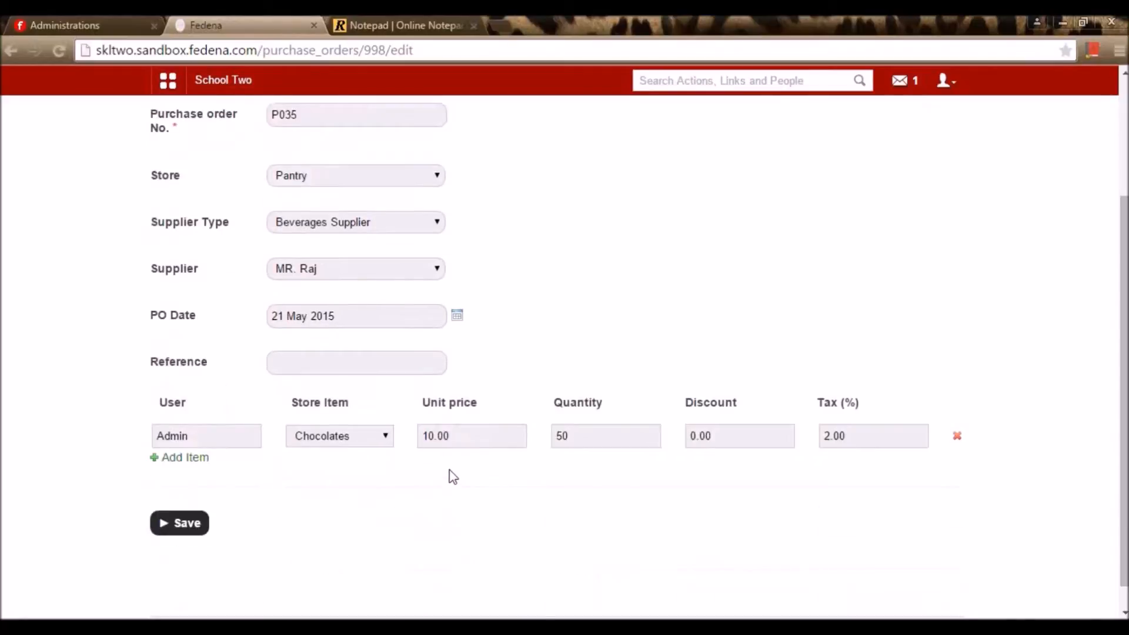
left_click(391, 362)
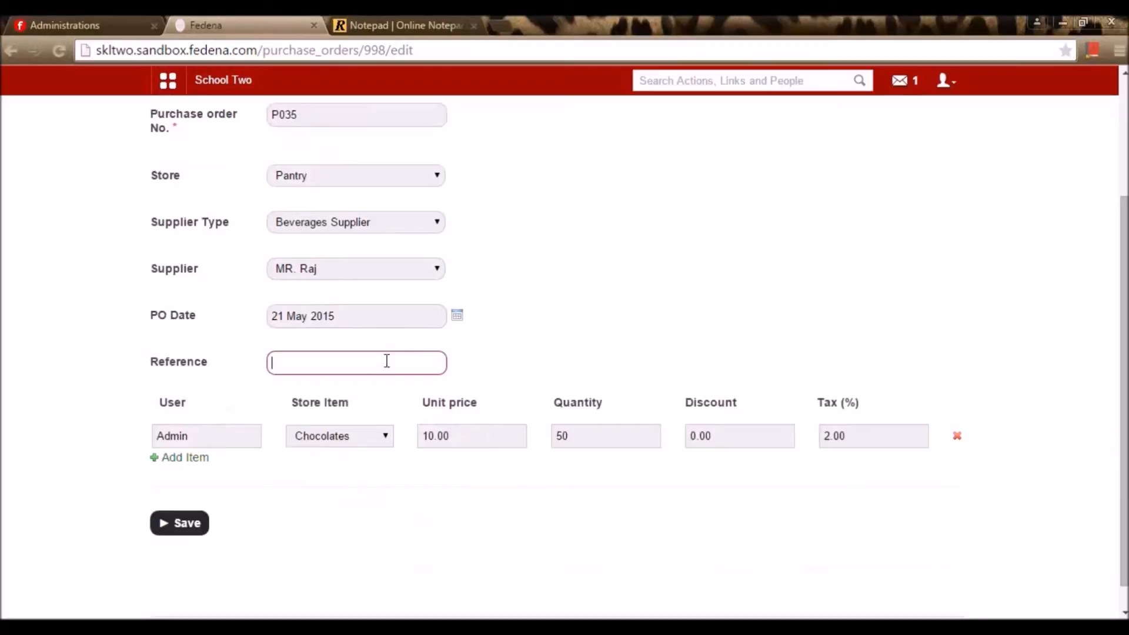
type("dha")
key("BackSpace")
key("BackSpace")
key("BackSpace")
scroll(356, 456, "up", 1)
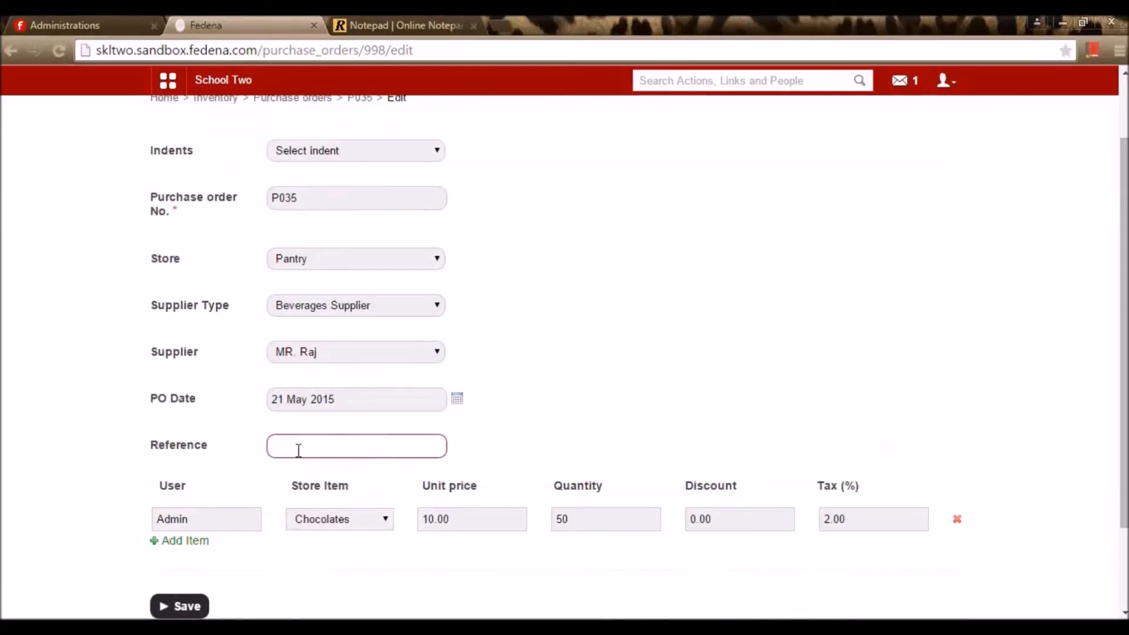
left_click(245, 523)
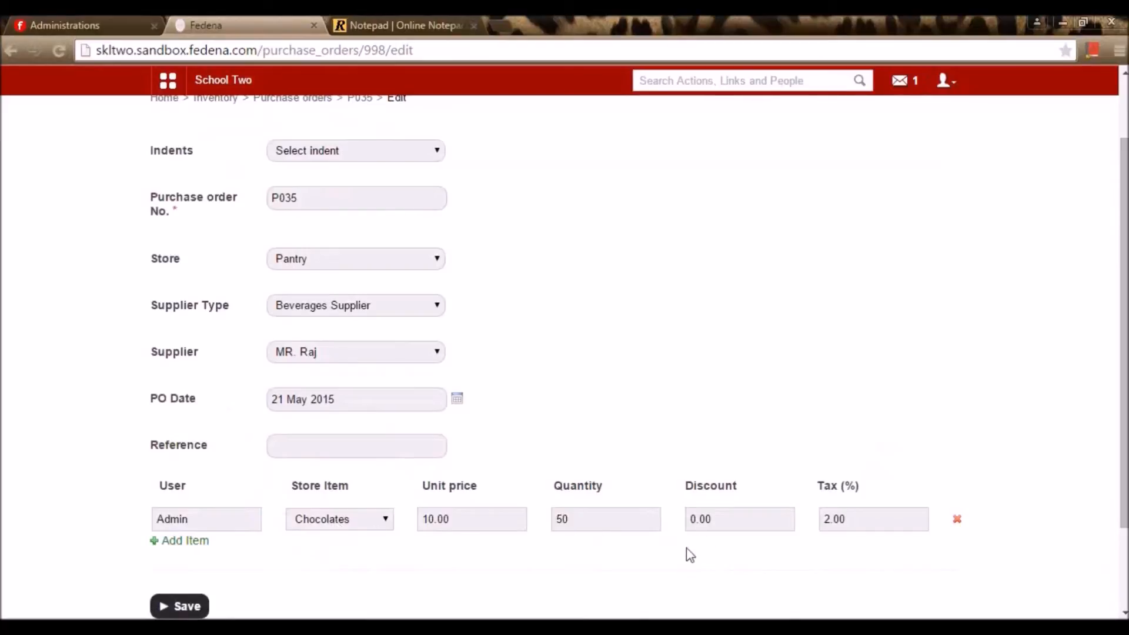
Change P035's item to Soft drink with quantity 10 and save the order
left_click(353, 522)
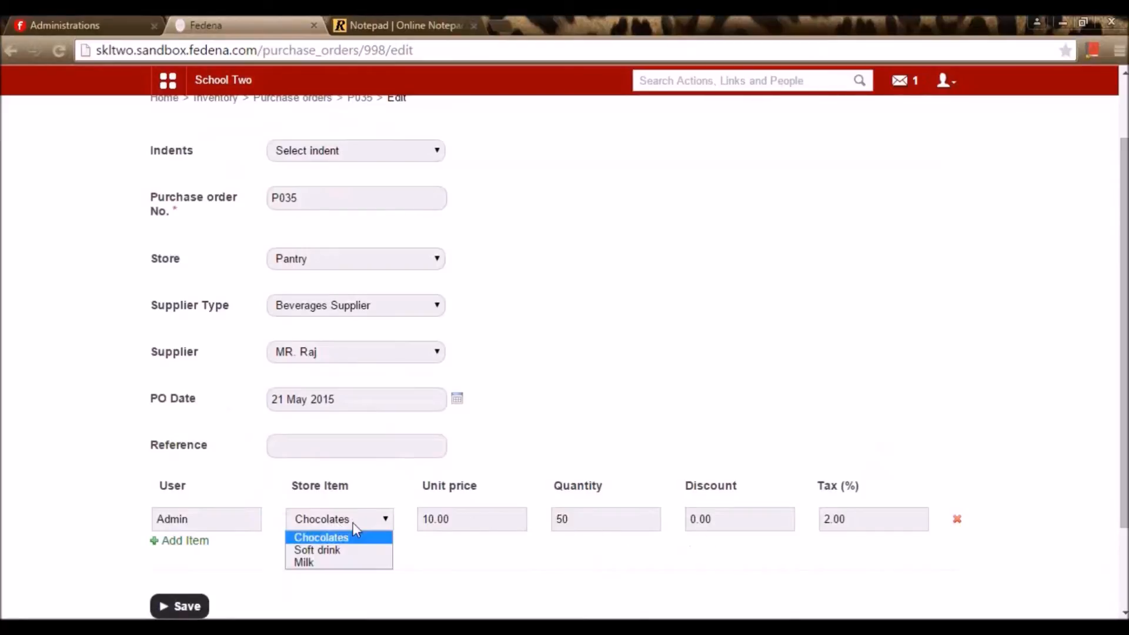
left_click(372, 549)
left_click(460, 521)
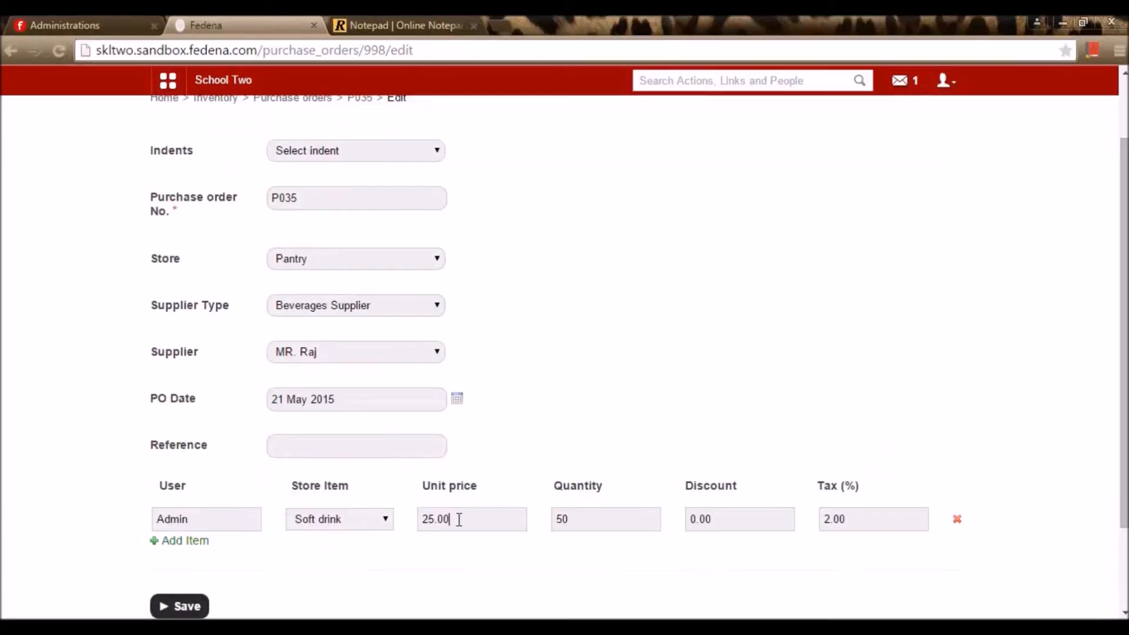
key("Tab")
type("10")
left_click_drag(716, 517, 673, 530)
left_click(750, 566)
scroll(762, 532, "down", 3)
left_click(177, 497)
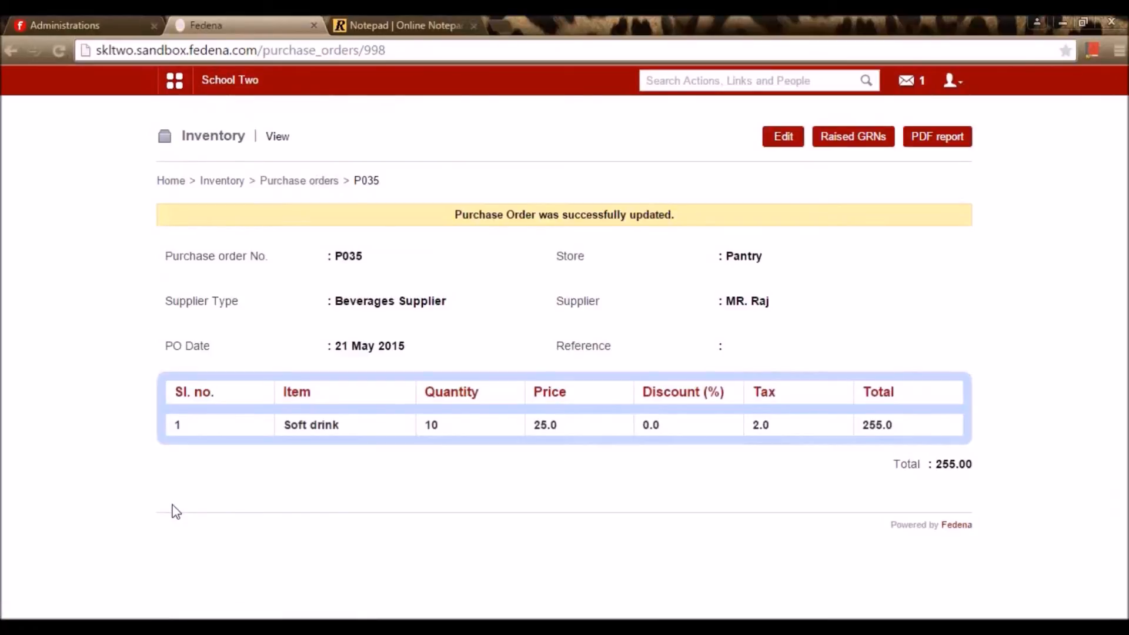
Issue purchase order P035 from the purchase orders list, then go back to Inventory home
left_click(311, 187)
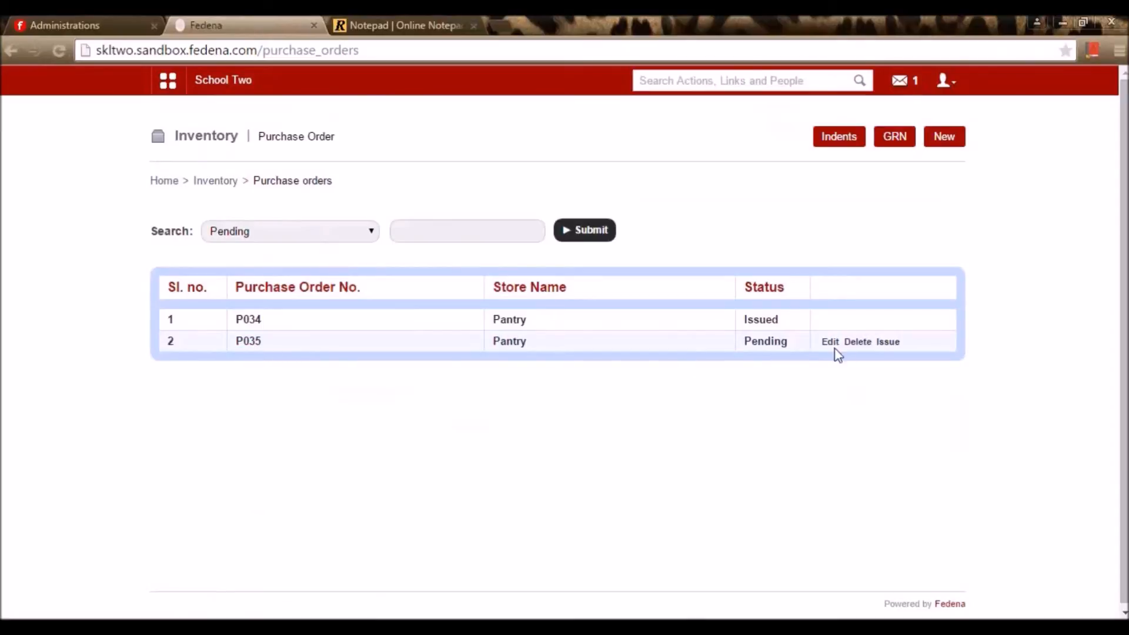
left_click(892, 346)
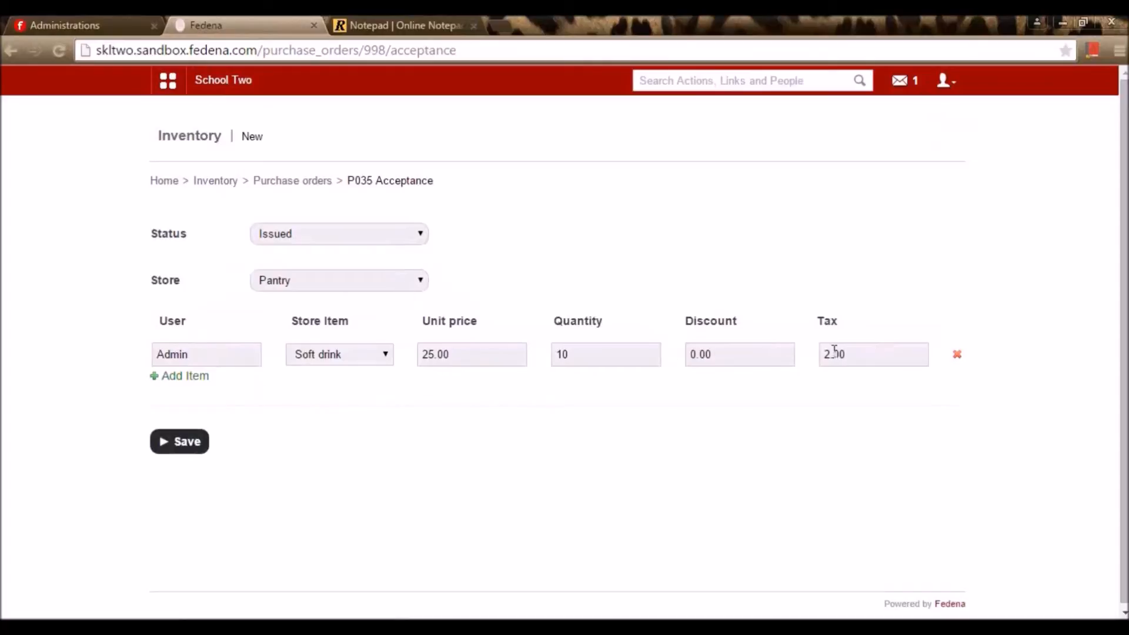
left_click(155, 444)
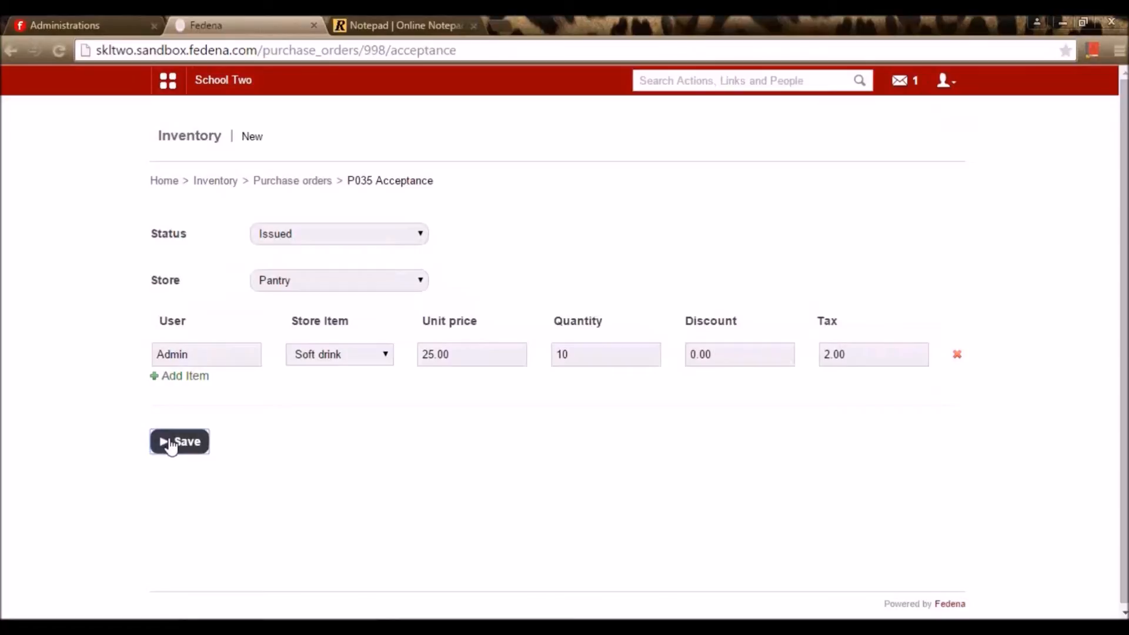
left_click(171, 446)
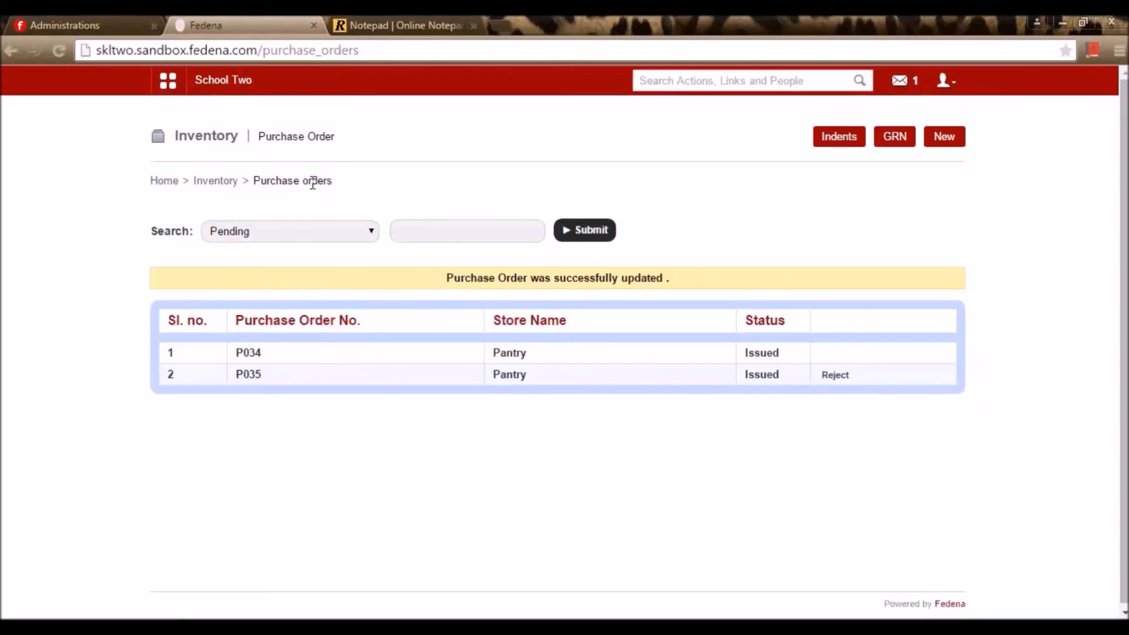
left_click_drag(248, 180, 230, 182)
left_click(214, 181)
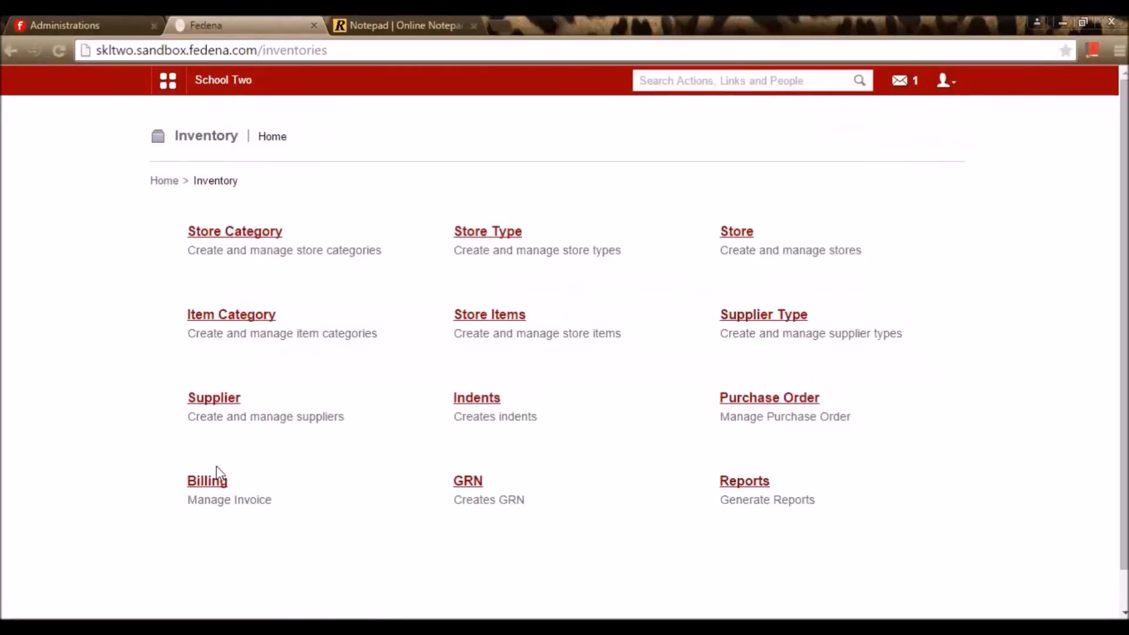
left_click(215, 483)
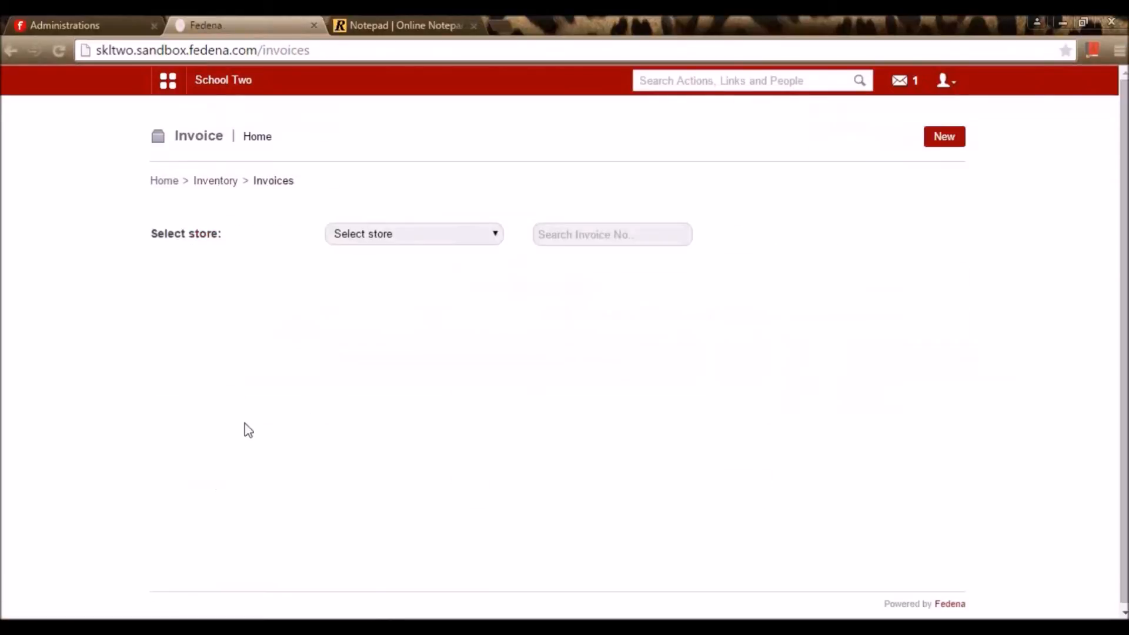
left_click(394, 238)
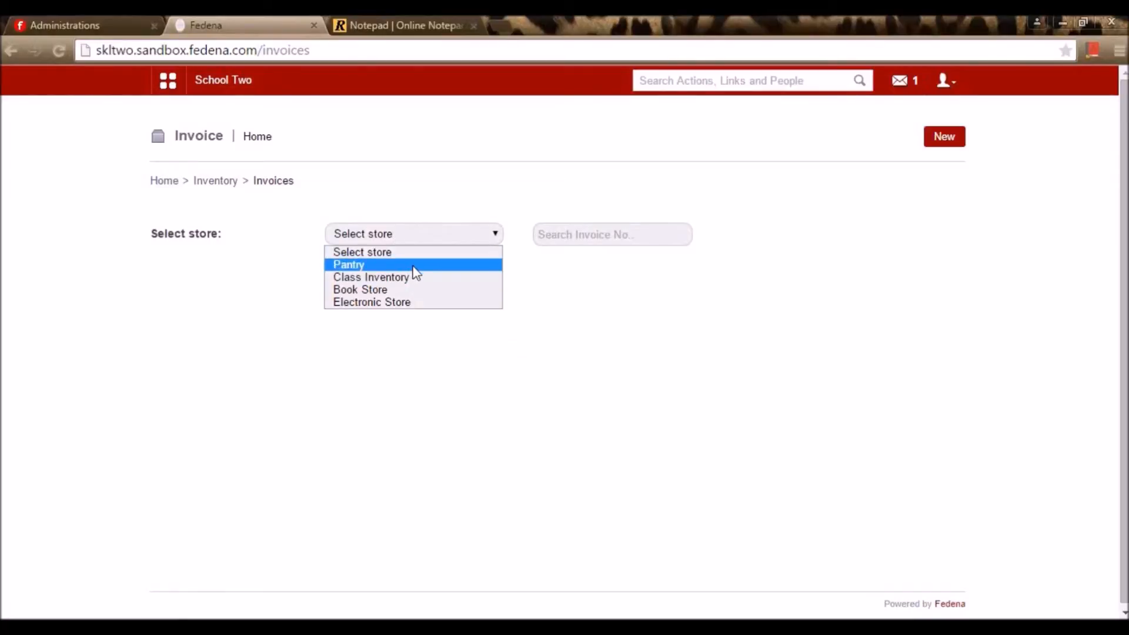
left_click(415, 266)
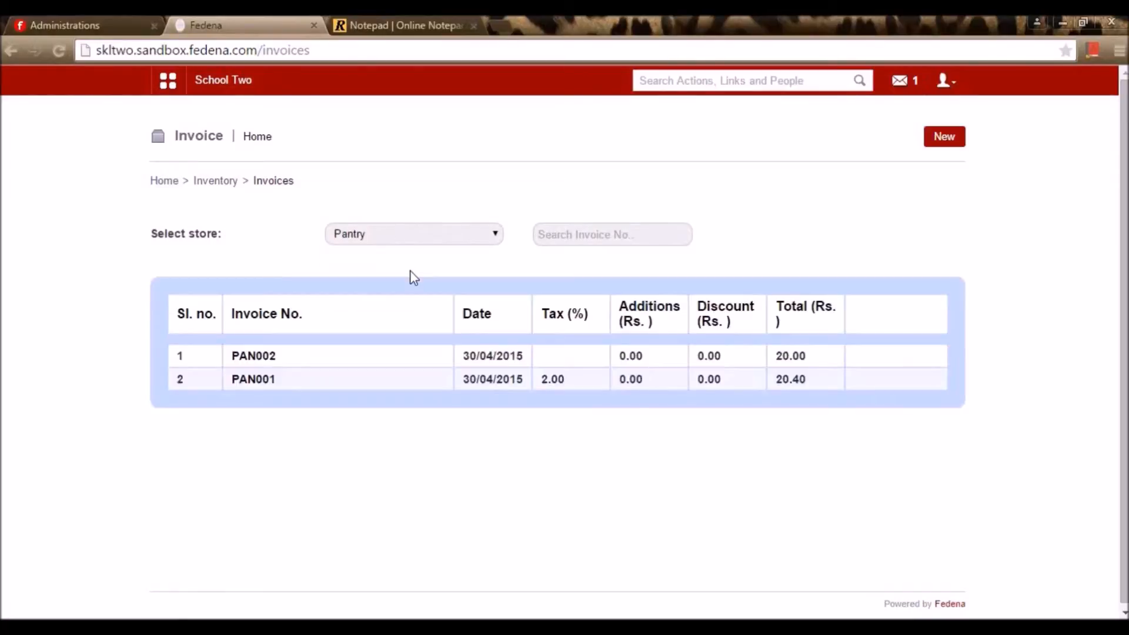
left_click(268, 360)
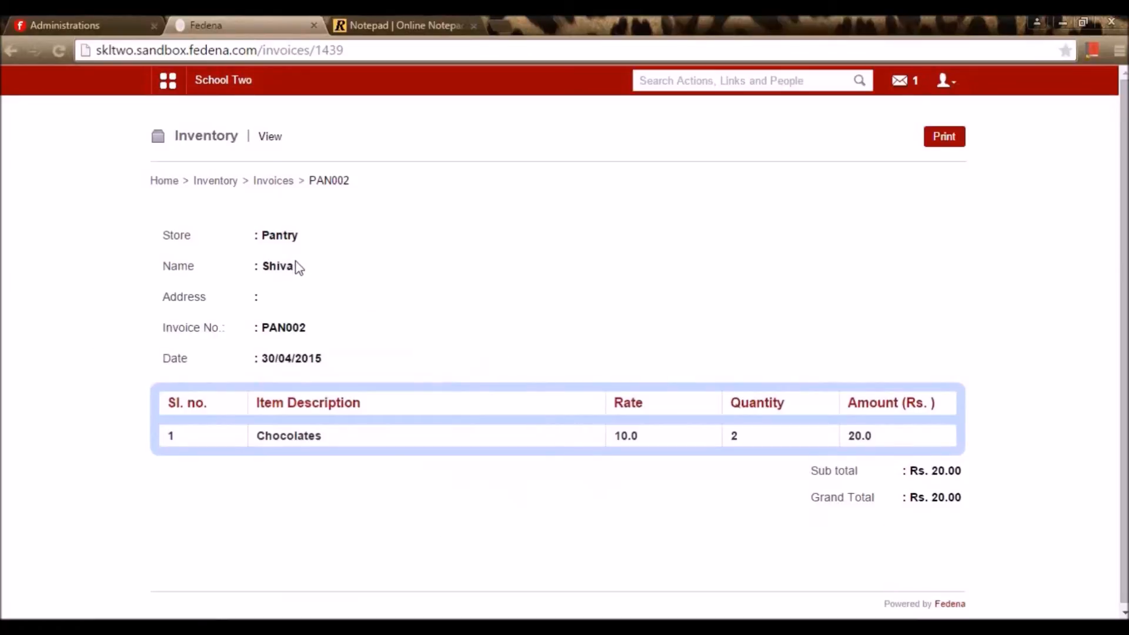
left_click(225, 182)
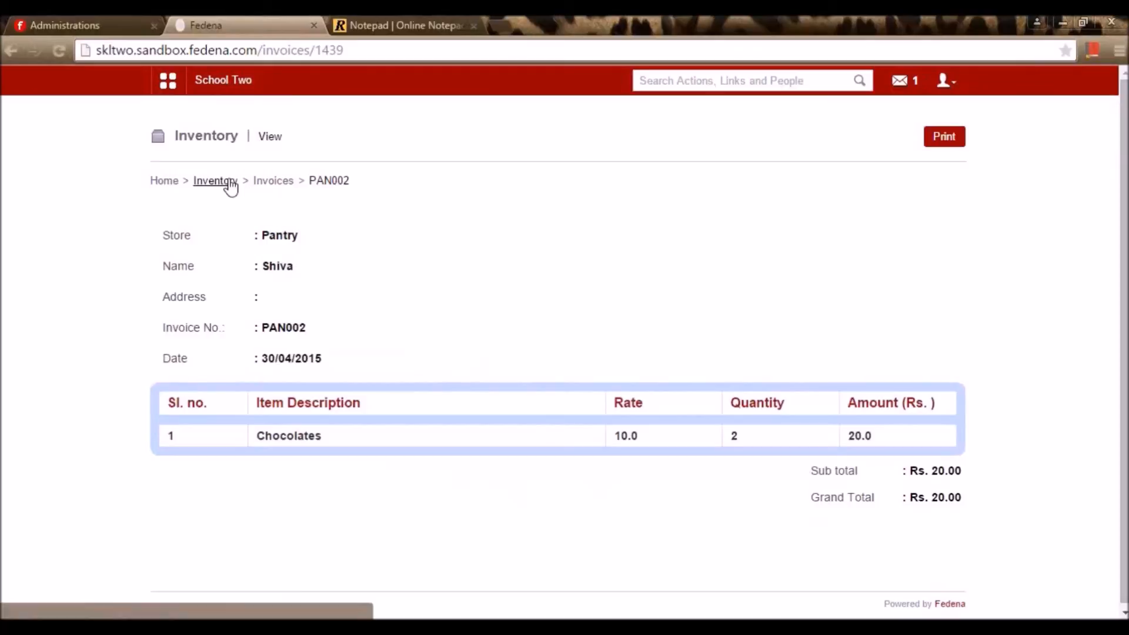
left_click(228, 481)
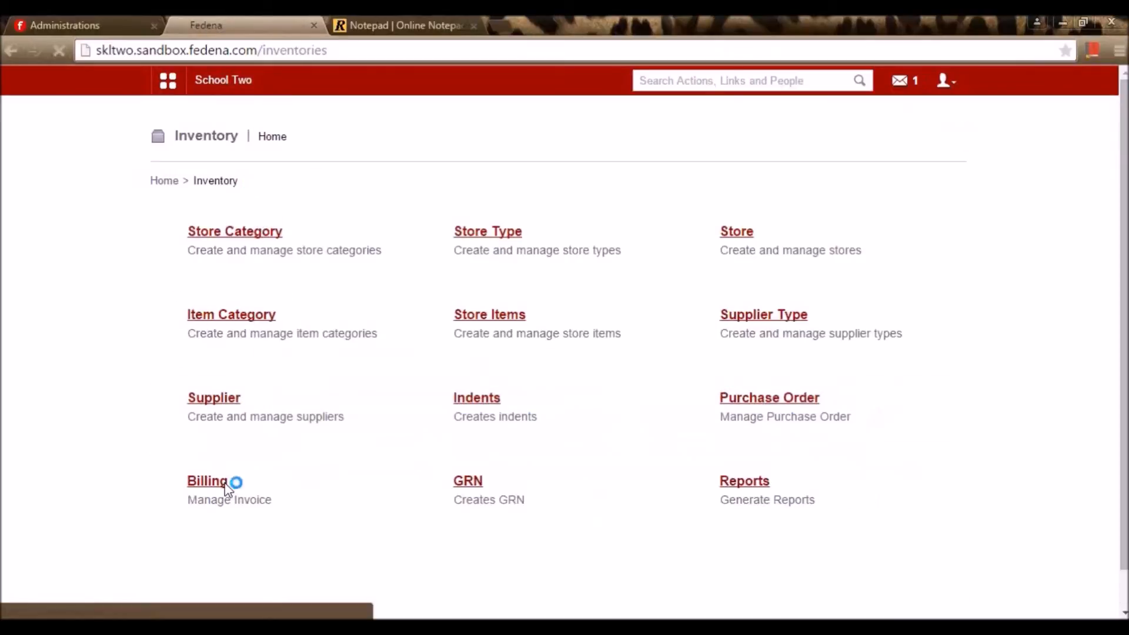
Start new invoice PAN003 for the Pantry store, with 'dev' as the recipient
left_click(957, 142)
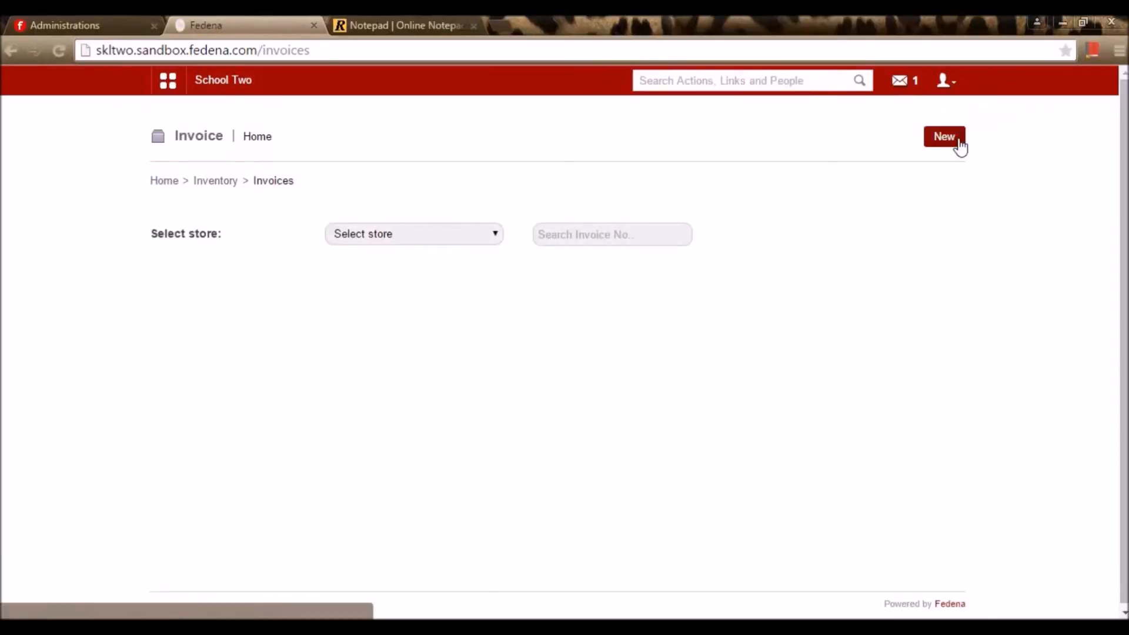
left_click(299, 238)
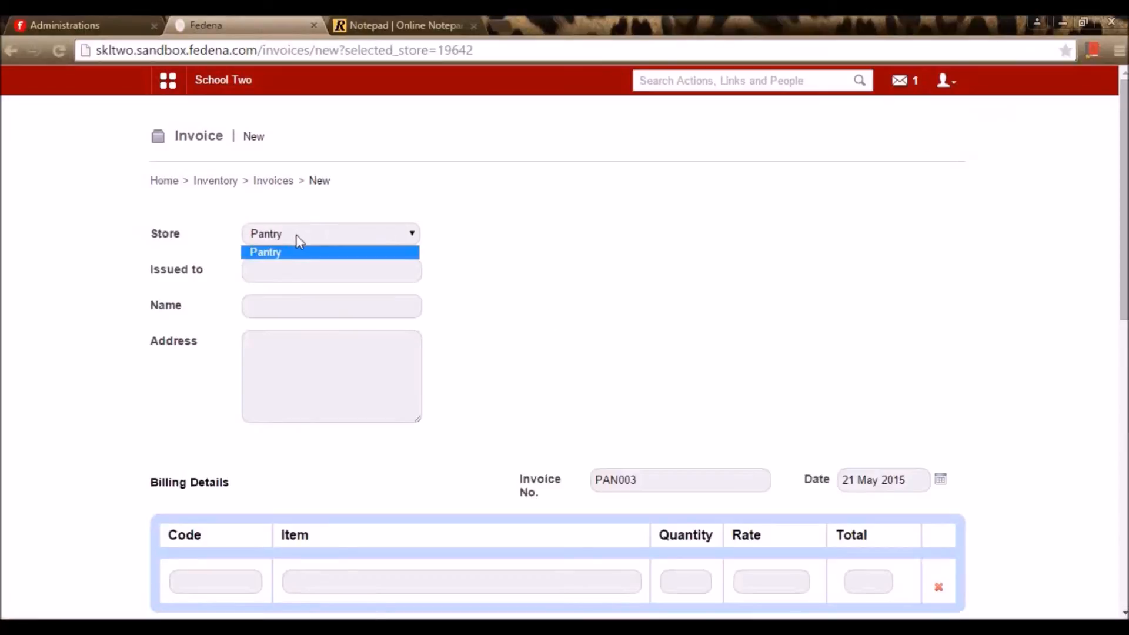
left_click(303, 253)
left_click(295, 265)
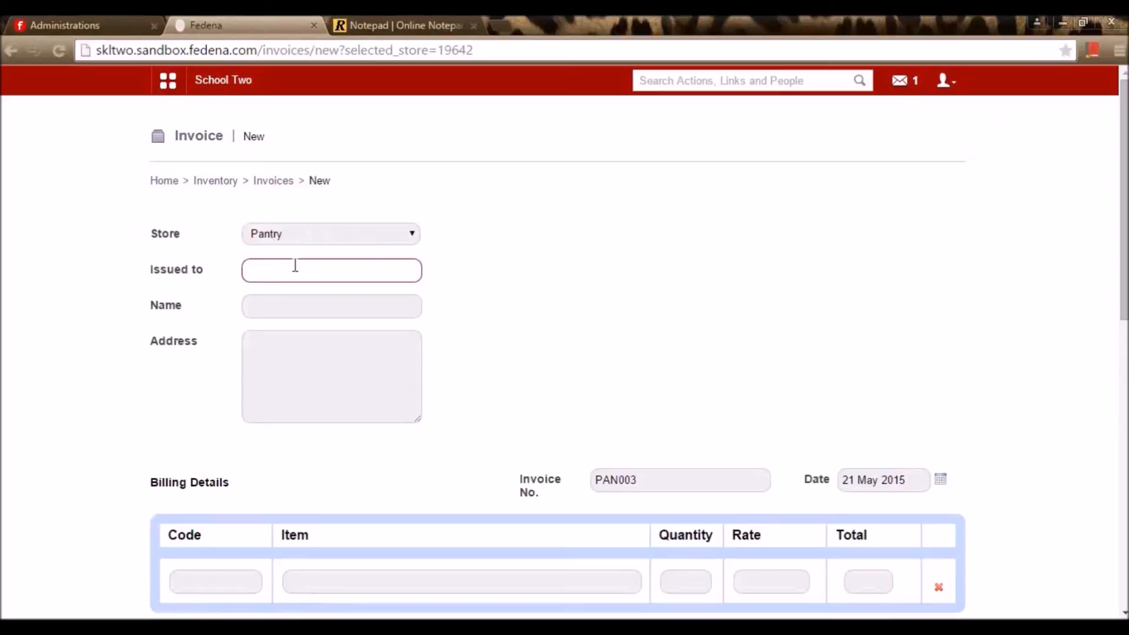
type("dev")
Look over the invoice item fields, then leave the draft unsaved for Inventory home
scroll(327, 359, "down", 3)
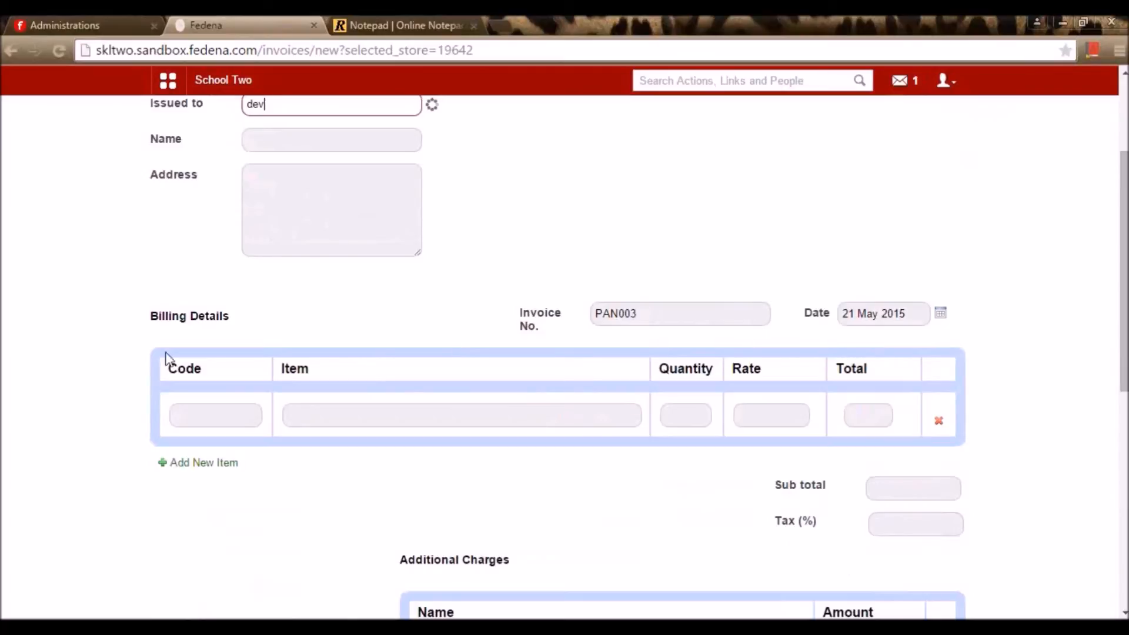
left_click(241, 420)
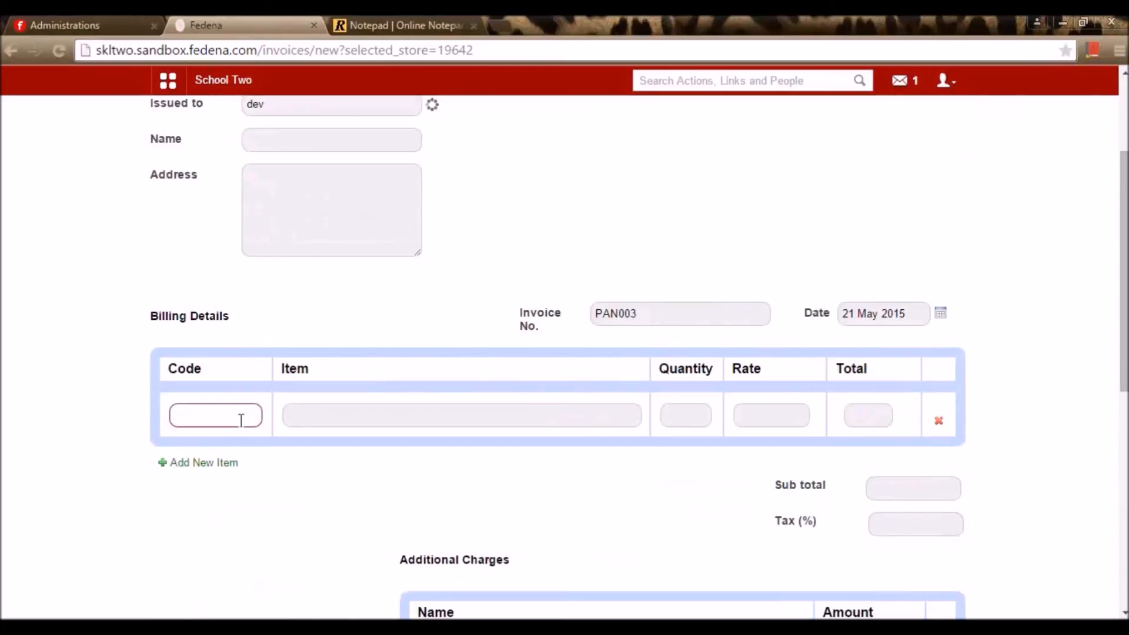
left_click(356, 423)
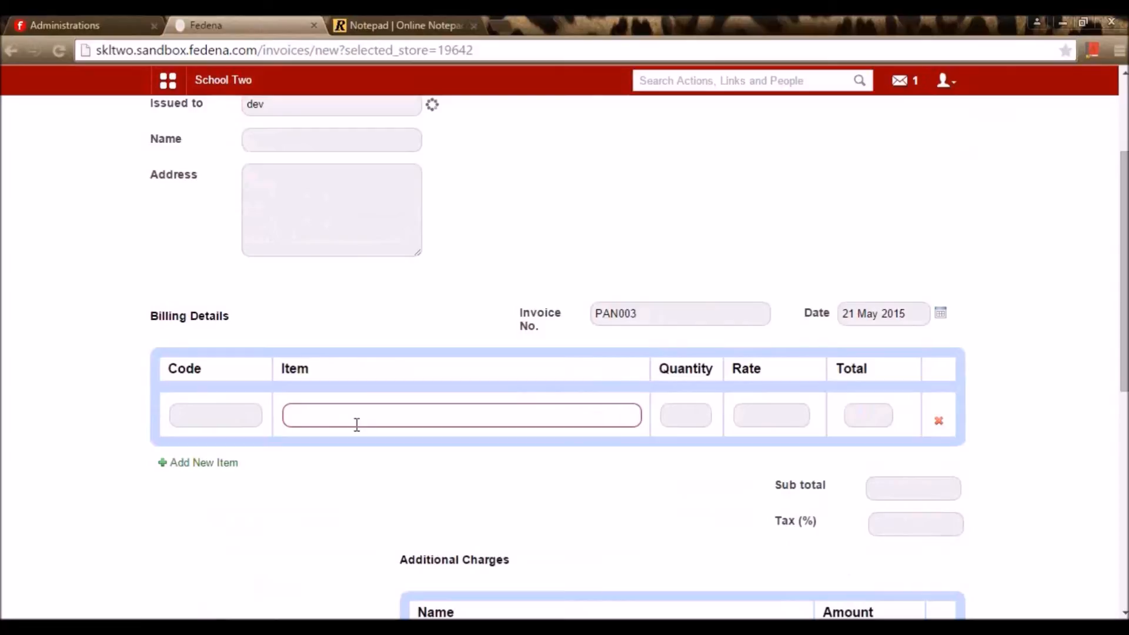
left_click(699, 413)
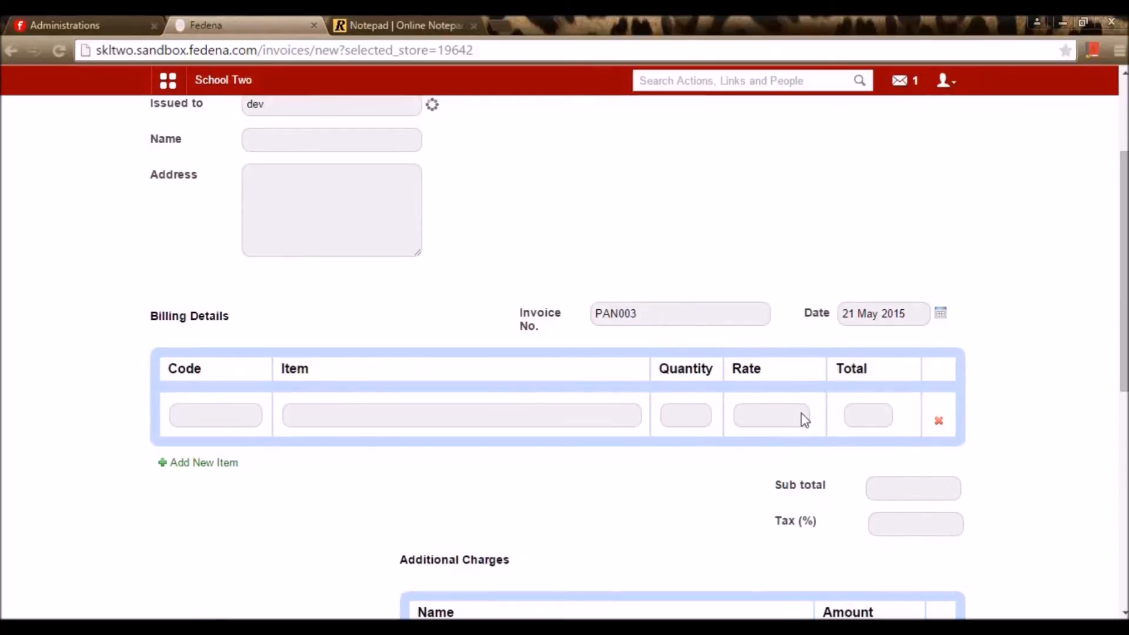
scroll(894, 465, "down", 3)
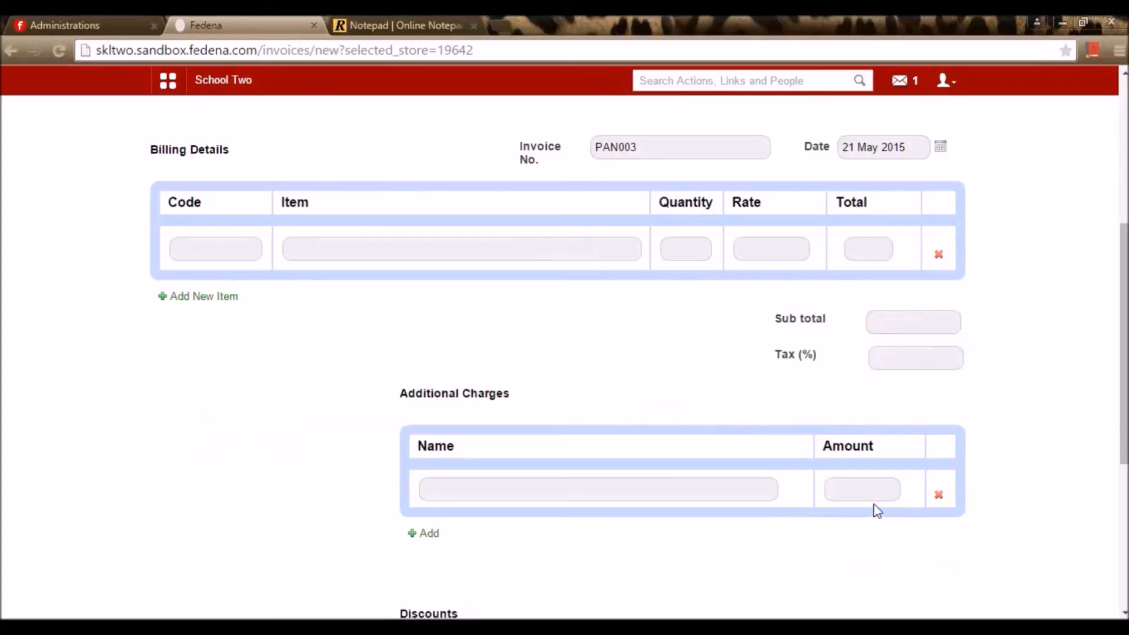
scroll(865, 527, "down", 5)
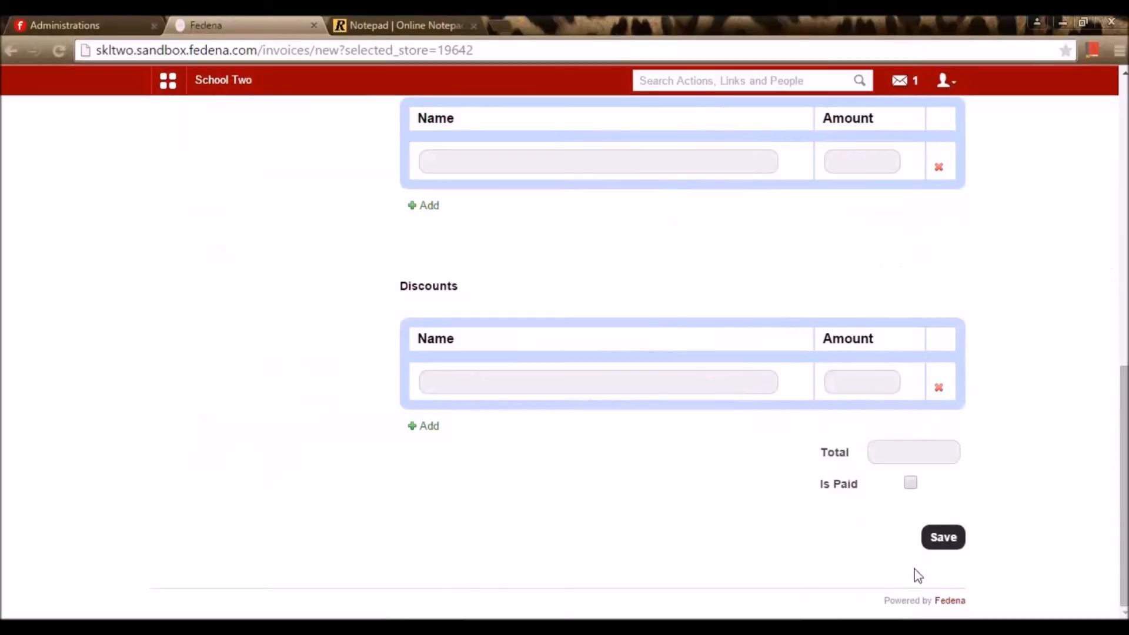
scroll(395, 429, "up", 10)
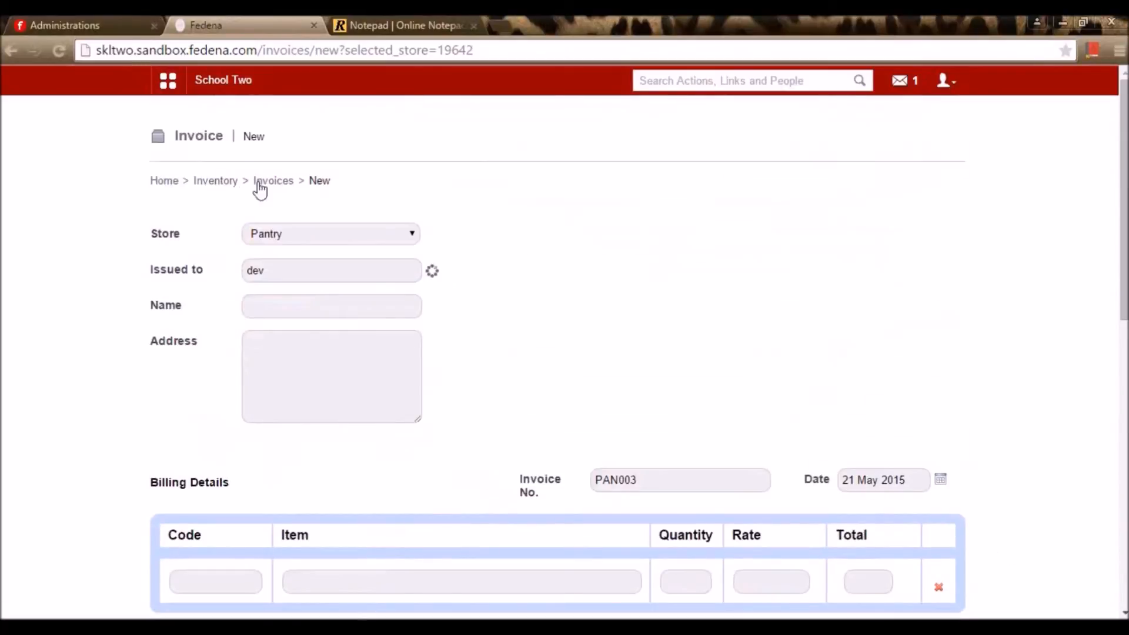
left_click(232, 181)
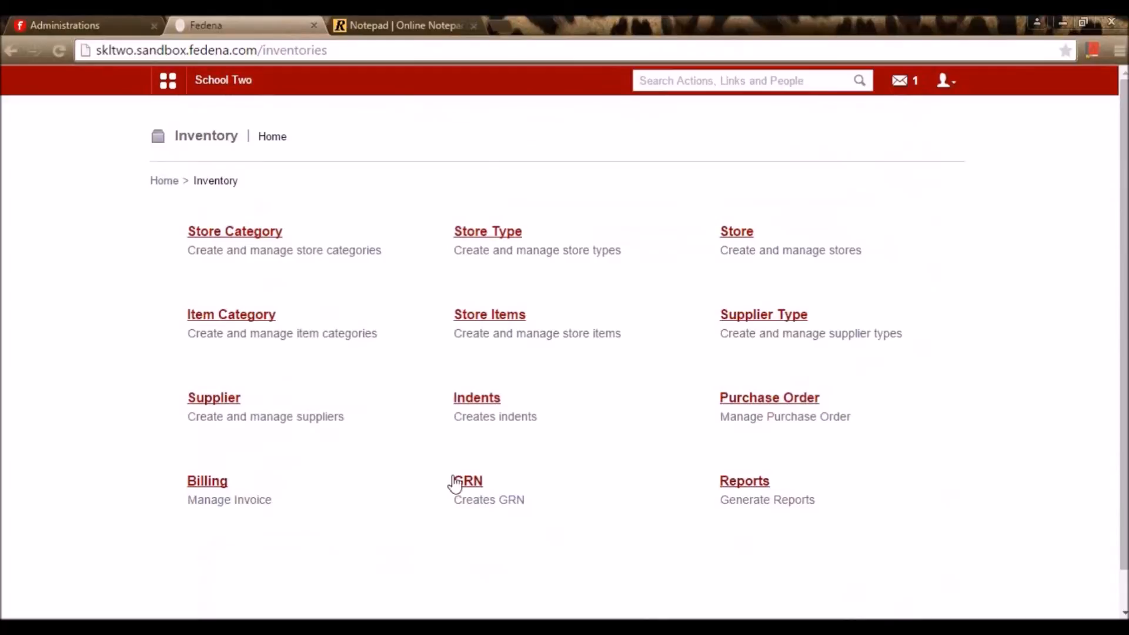
Review GRN 7463, then start a new GRN numbered 7464
left_click(477, 483)
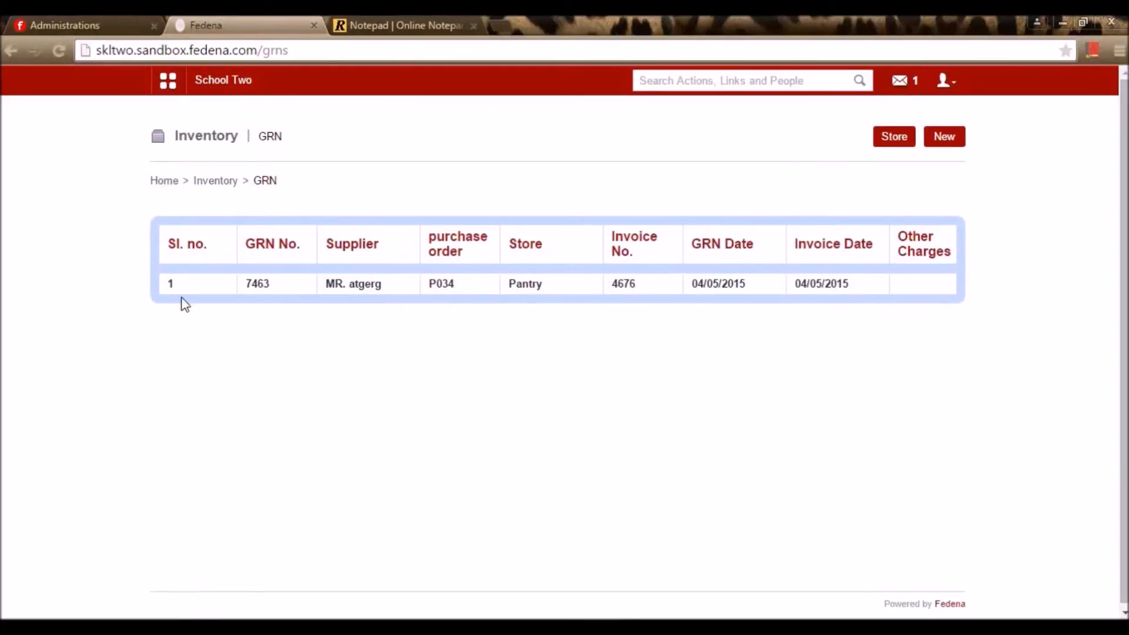
left_click(260, 289)
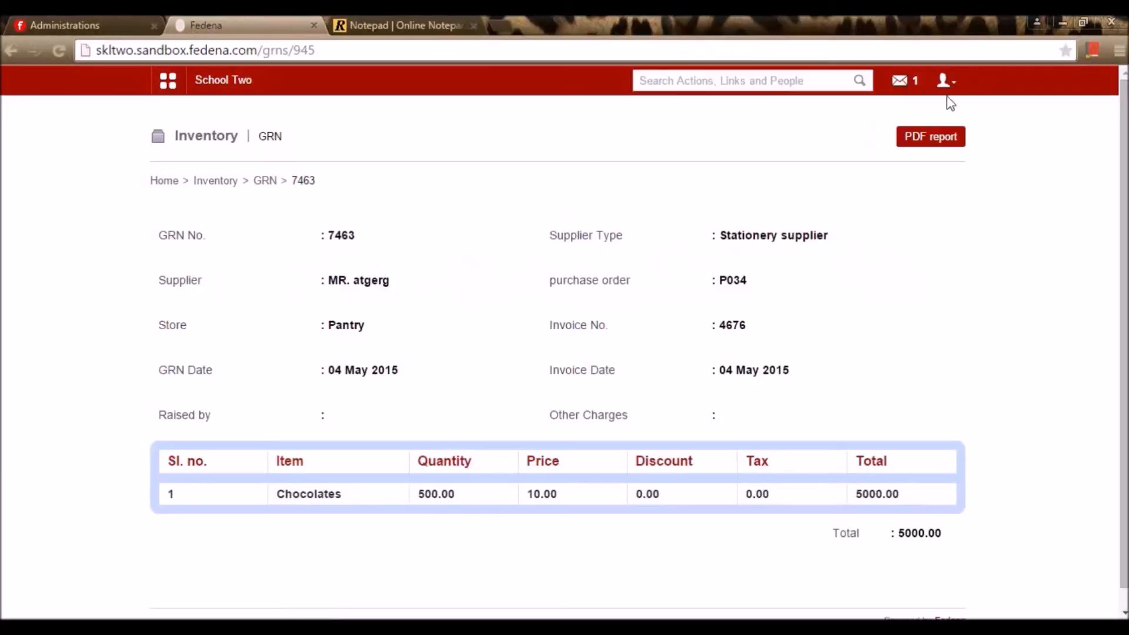
left_click(265, 181)
left_click(952, 140)
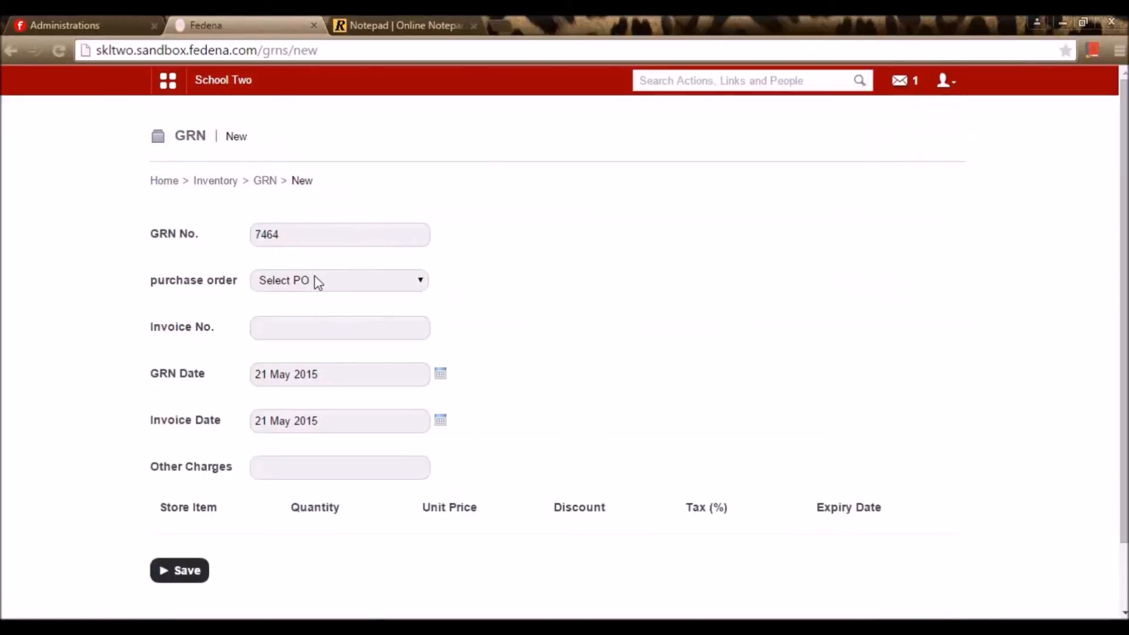
Fill the new GRN from purchase order P034
left_click(318, 282)
left_click(338, 304)
scroll(331, 474, "down", 2)
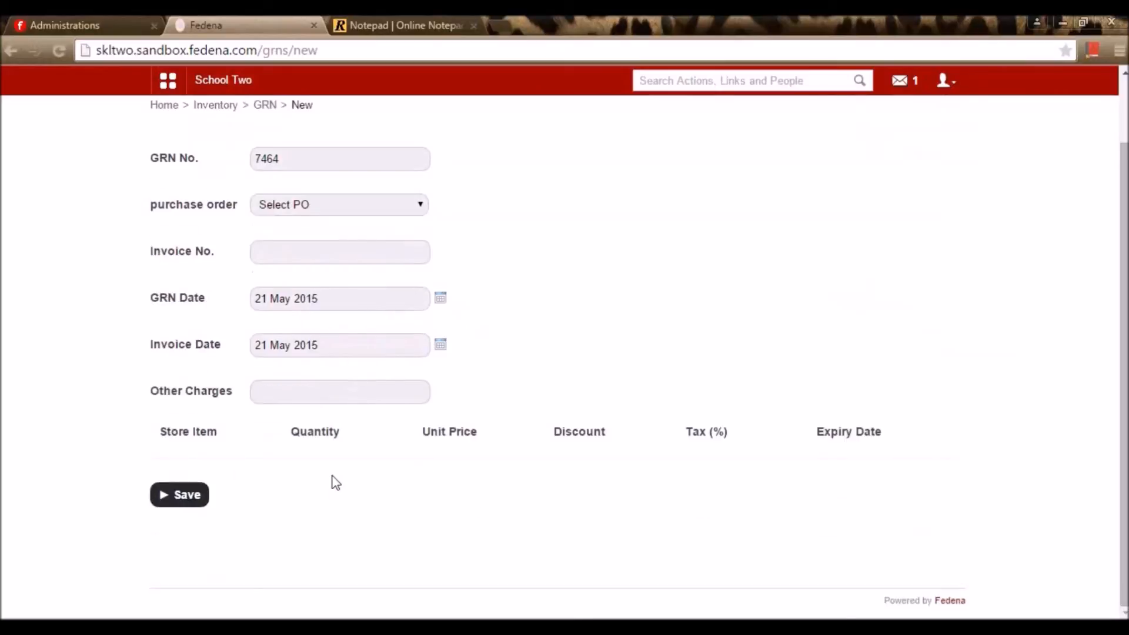
scroll(330, 438, "up", 2)
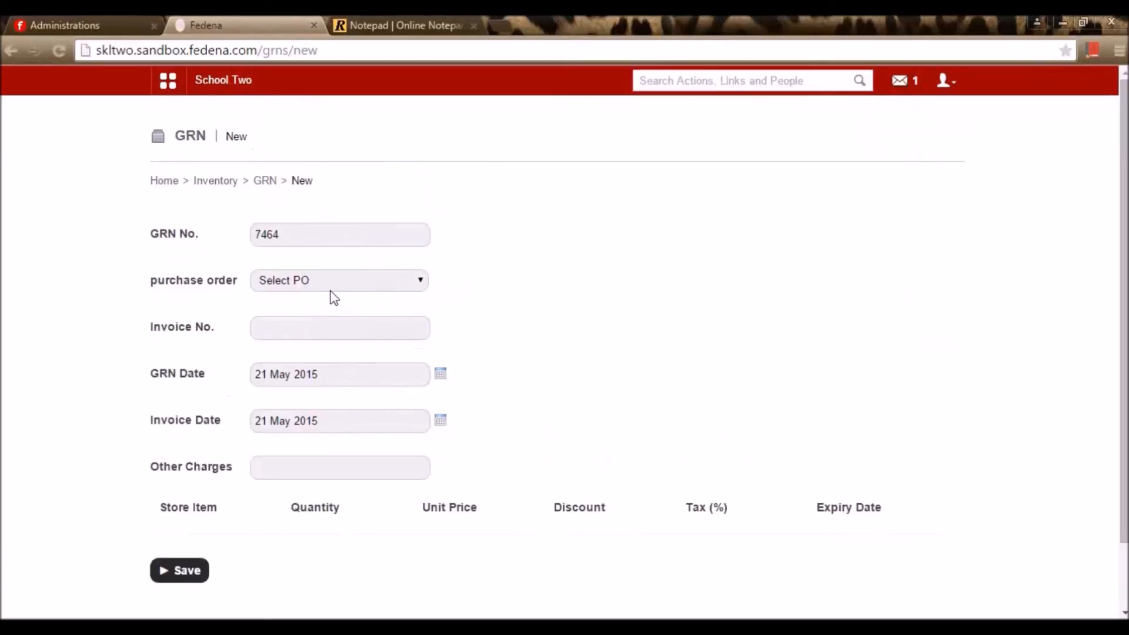
left_click(343, 281)
left_click(344, 312)
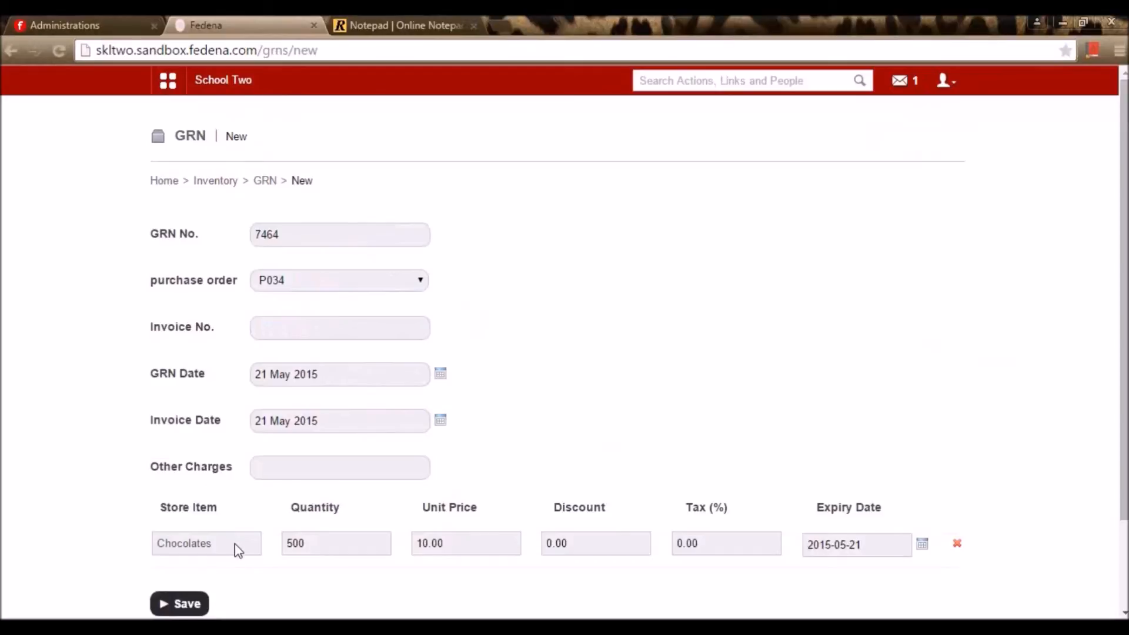
Switch the GRN to purchase order P035, then leave it unsaved for Inventory home
left_click(353, 278)
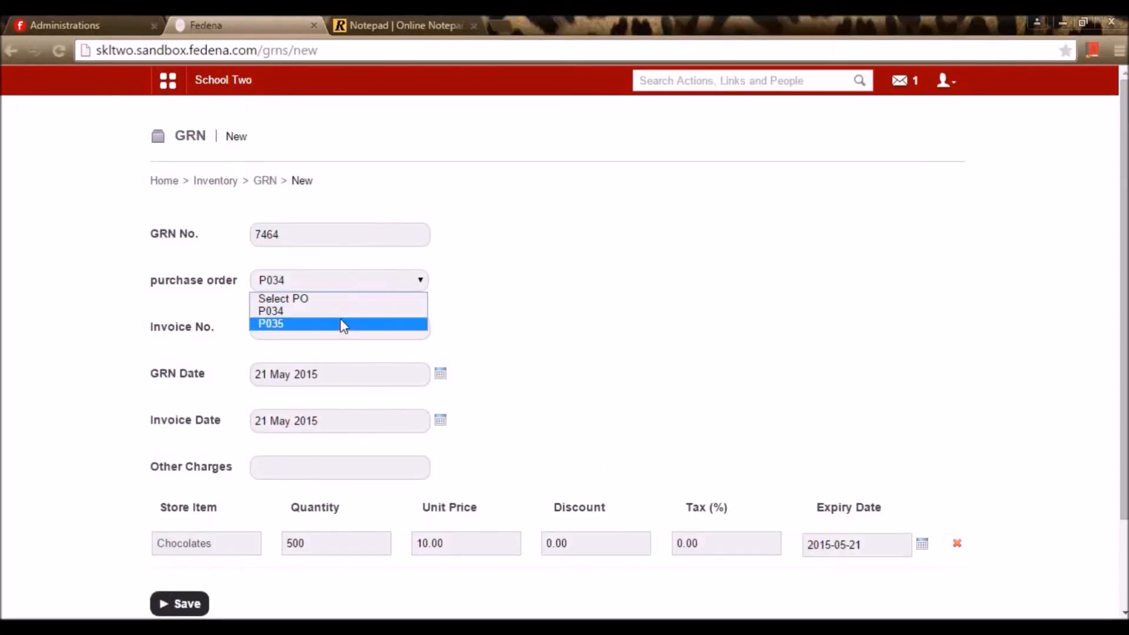
left_click(344, 281)
left_click(284, 324)
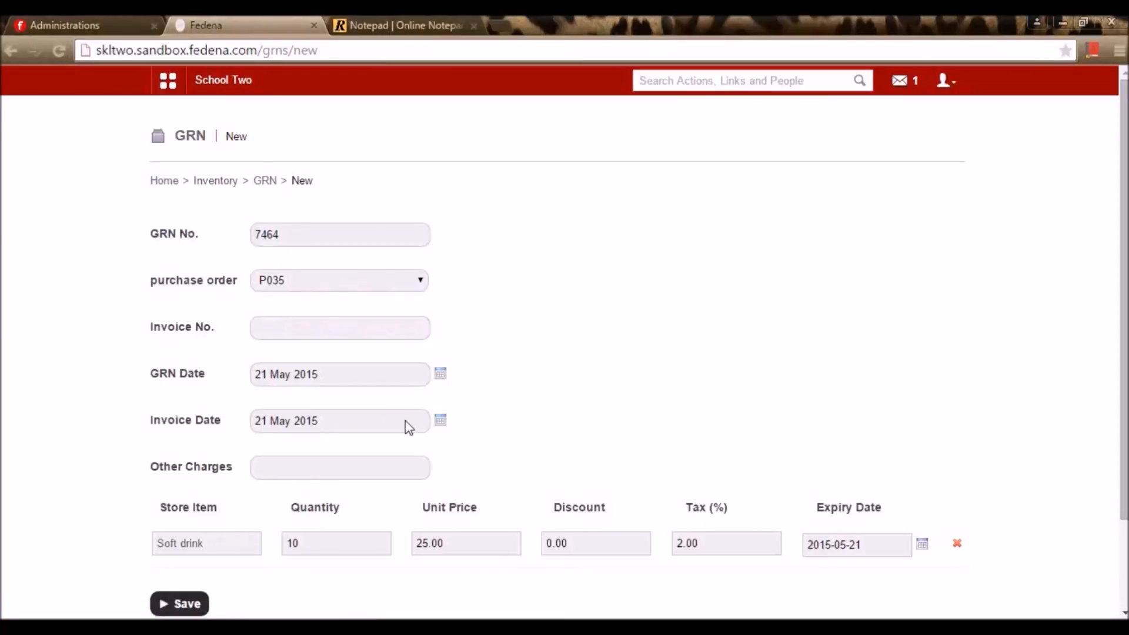
left_click(212, 183)
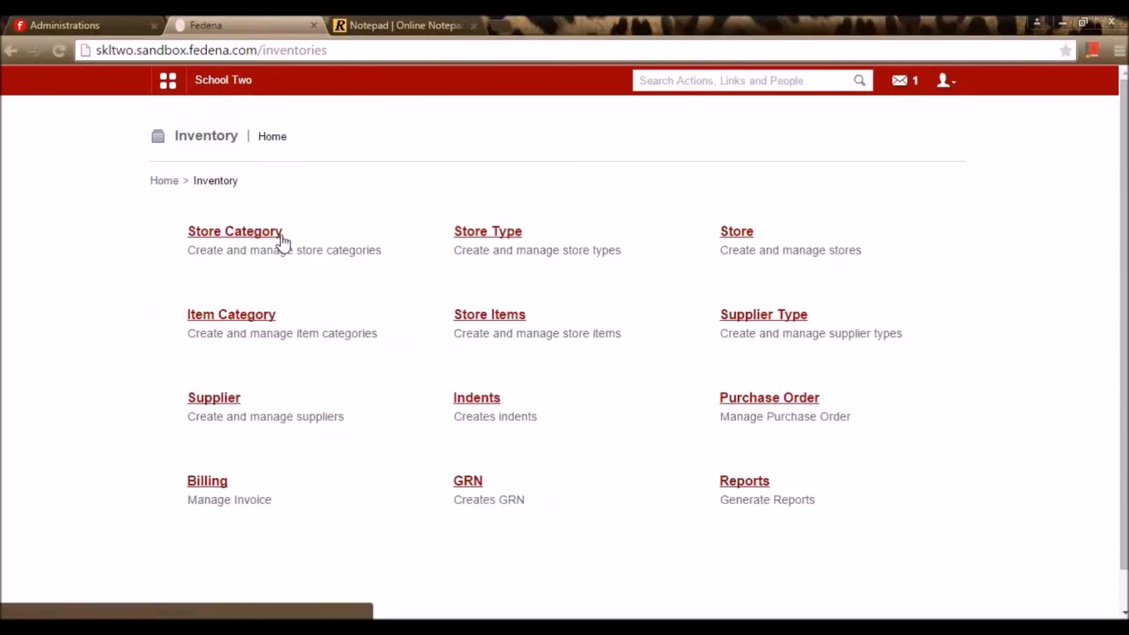
Open the inventory report generator for Indents, sorted on All statuses
left_click(754, 487)
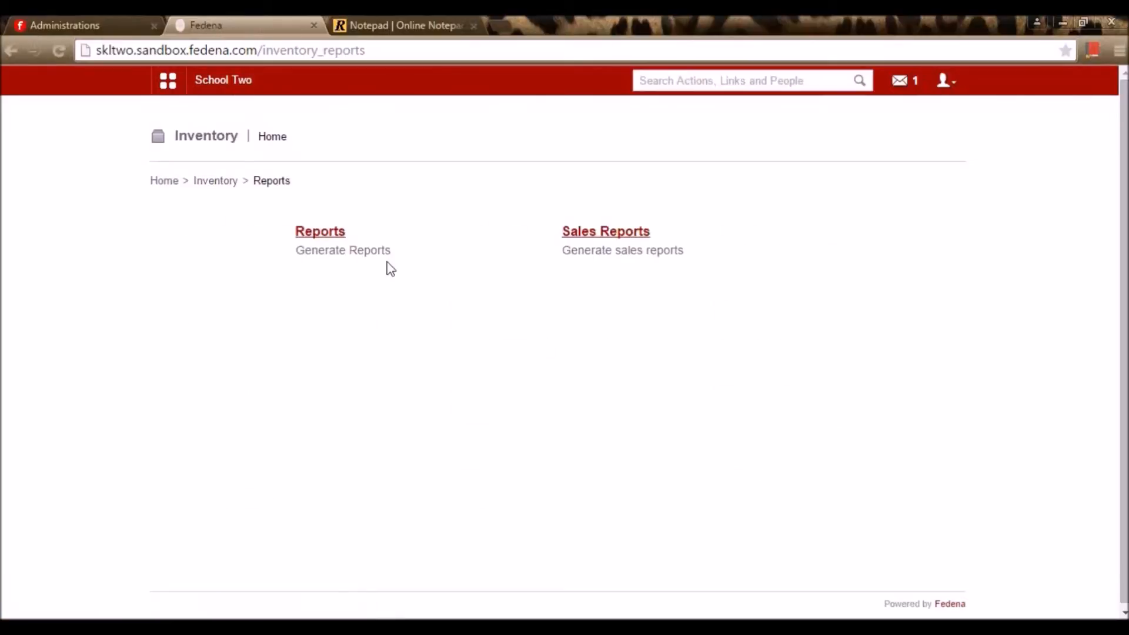
left_click(318, 233)
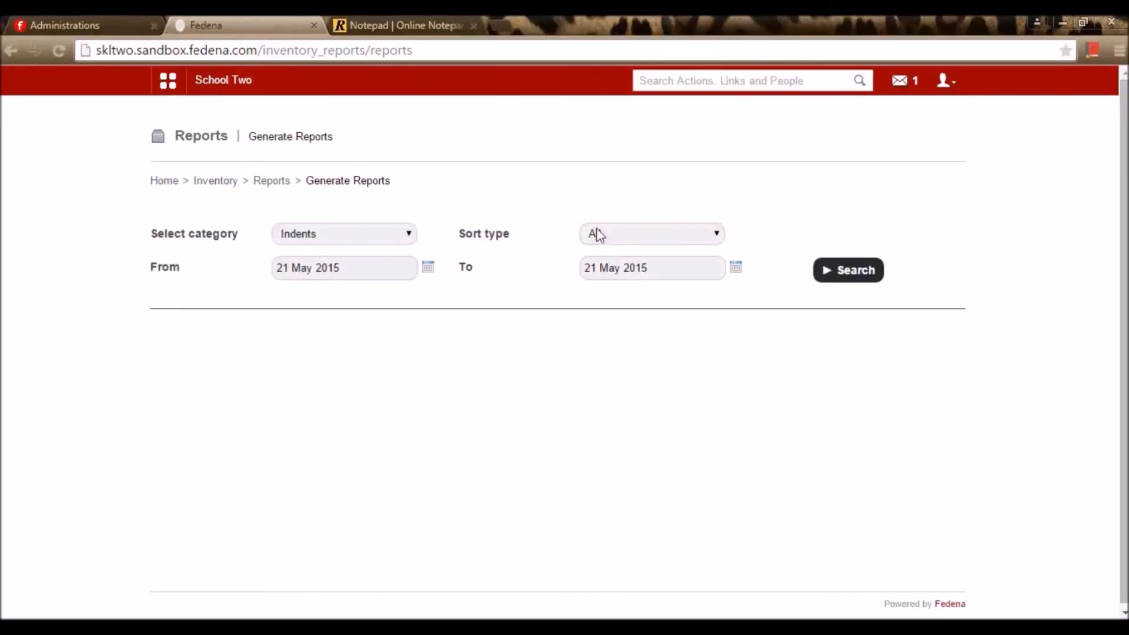
left_click(390, 235)
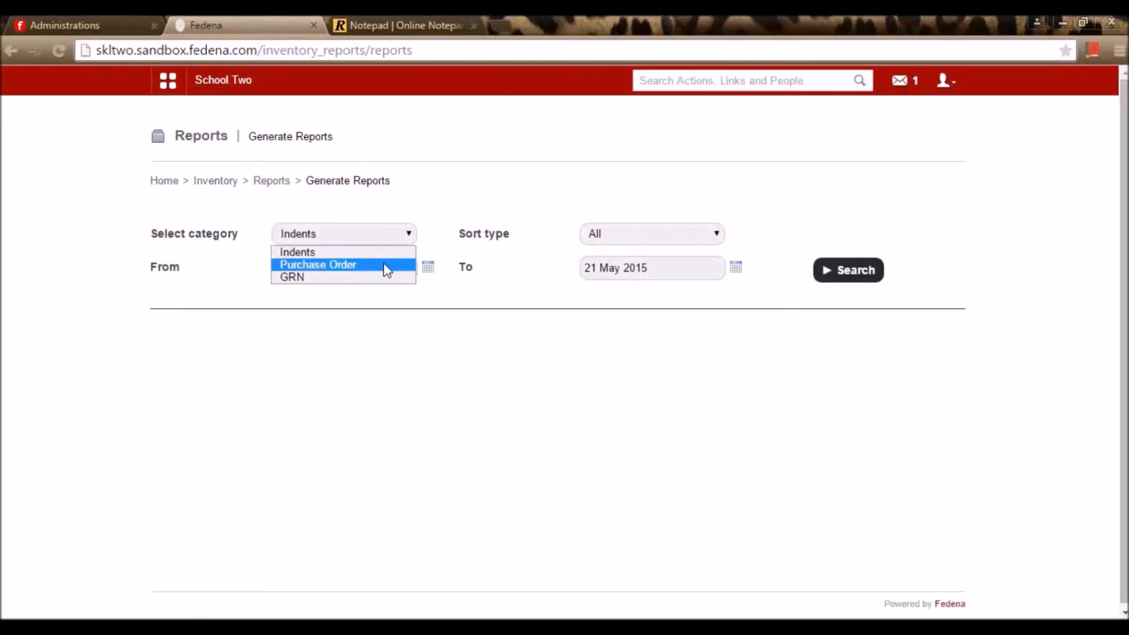
left_click(389, 244)
left_click(687, 241)
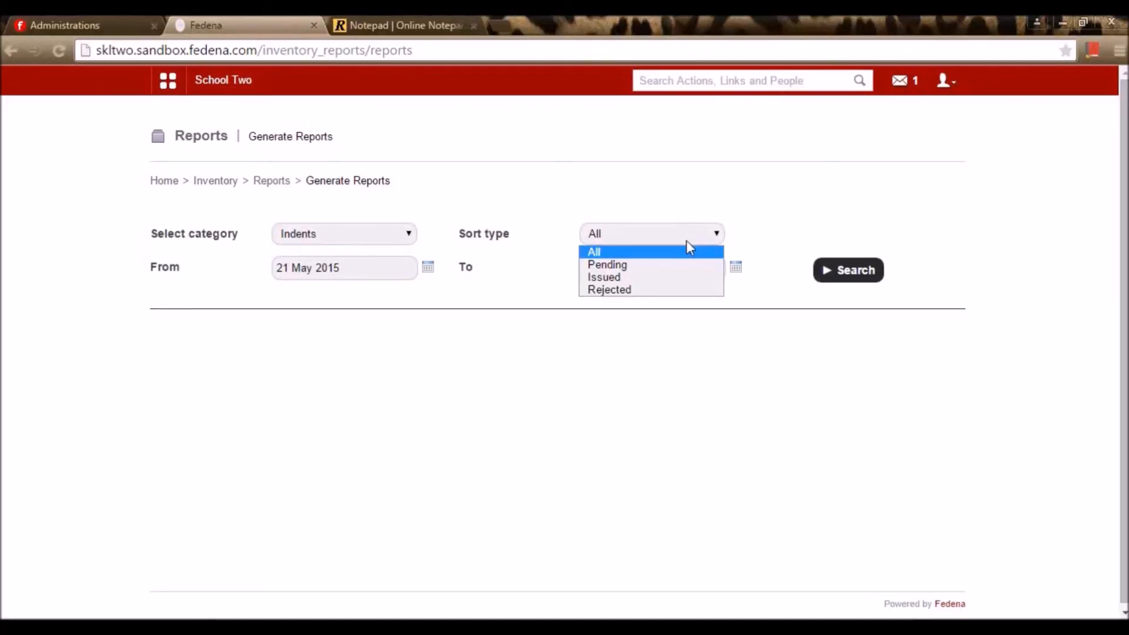
left_click(670, 253)
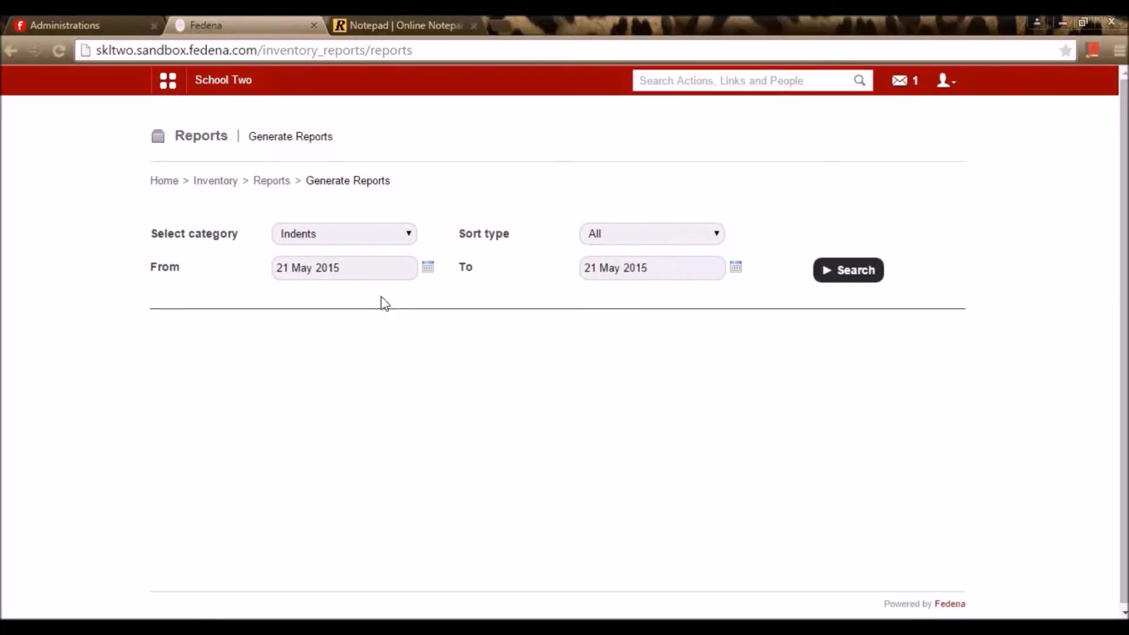
Search the Indents report from 02 March 2015 to 22 May 2015
left_click(428, 268)
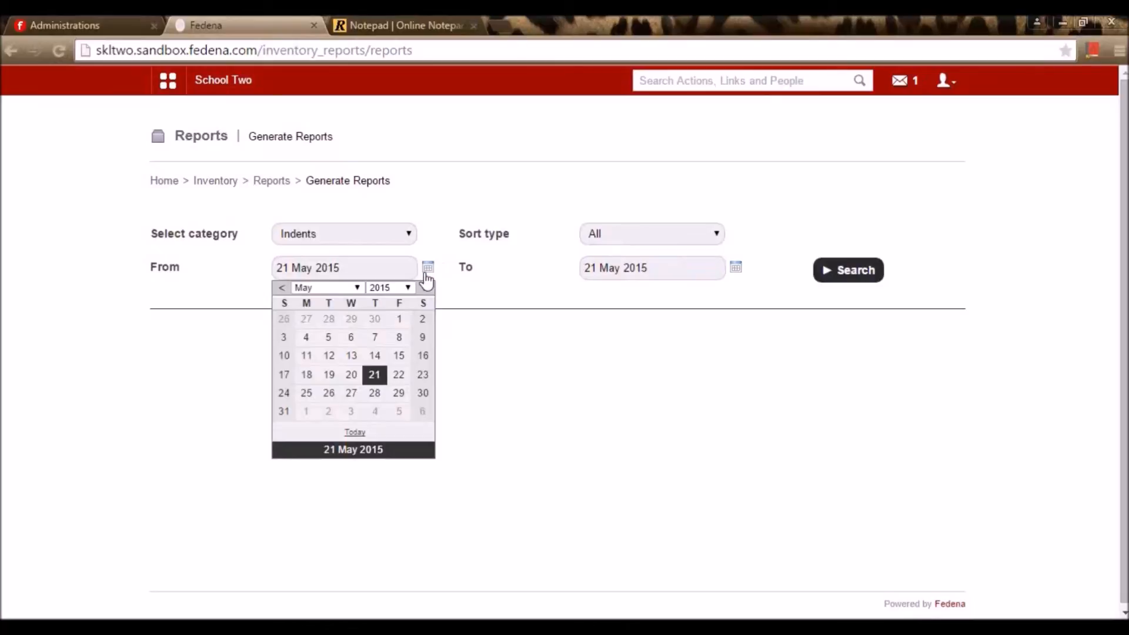
left_click(341, 287)
left_click(334, 320)
left_click(307, 319)
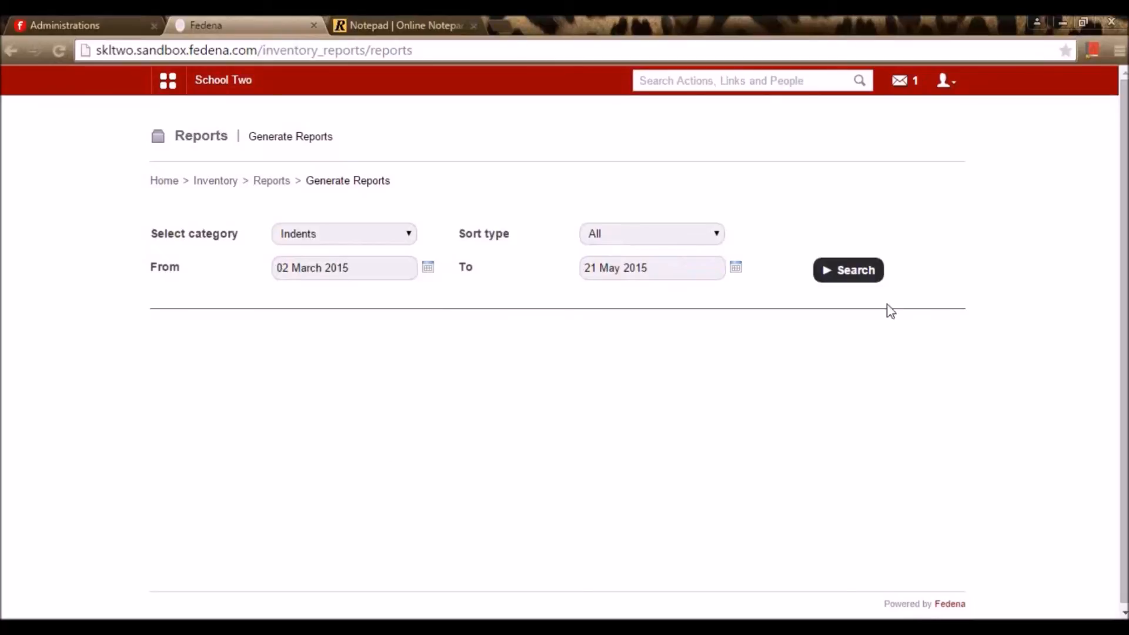
left_click(736, 267)
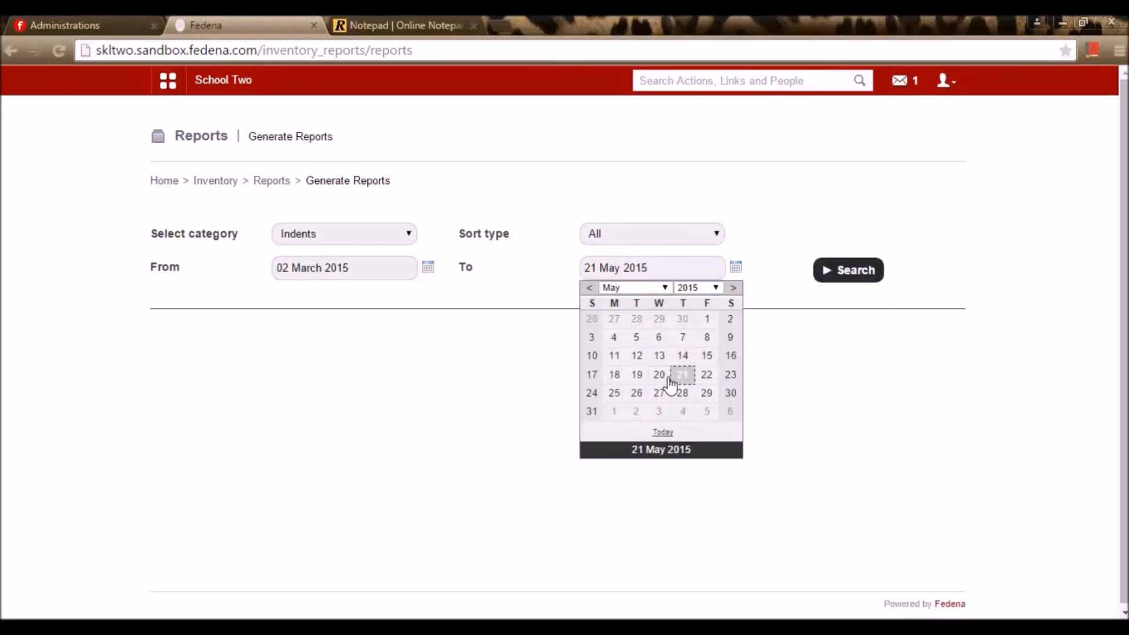
left_click(705, 376)
left_click(868, 274)
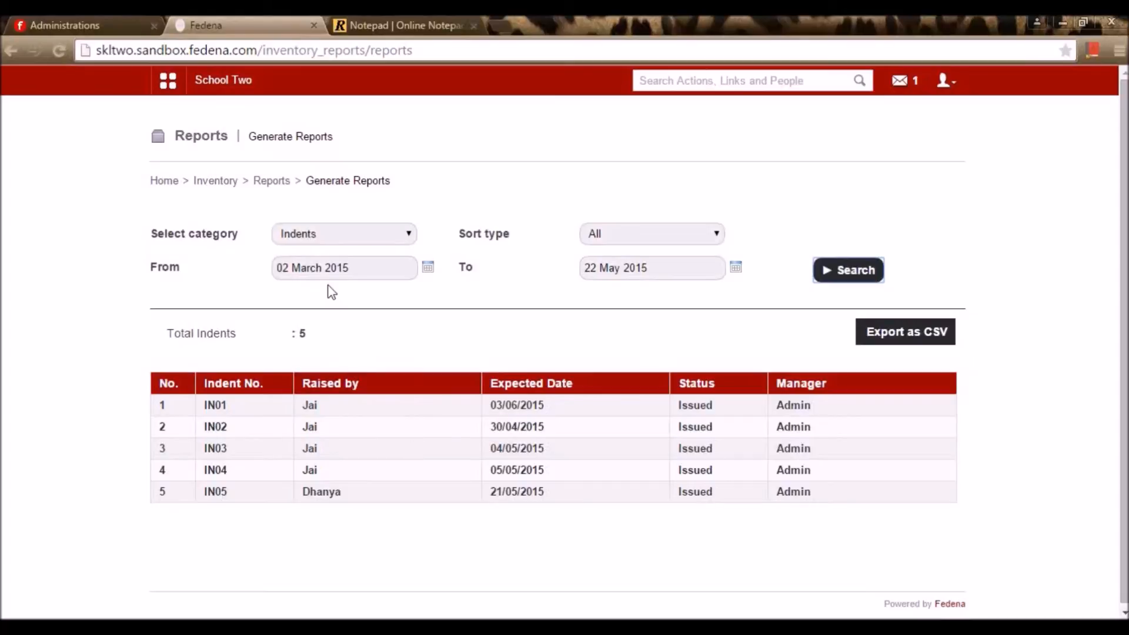
Switch the report category to Purchase Order, then go back to Inventory Reports
left_click(347, 236)
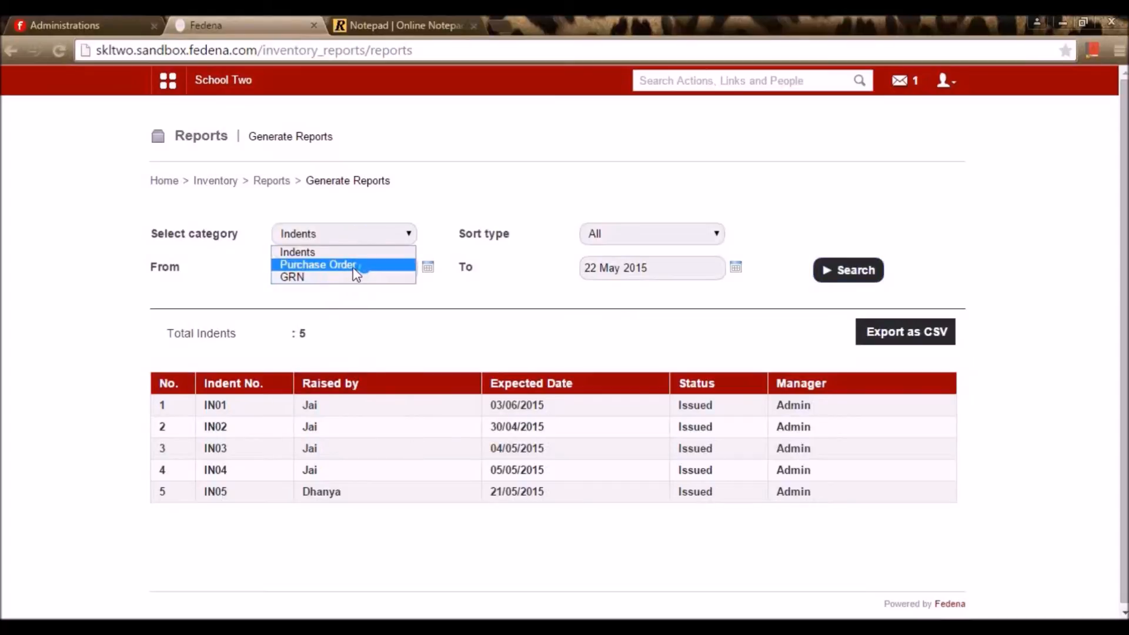
left_click(353, 266)
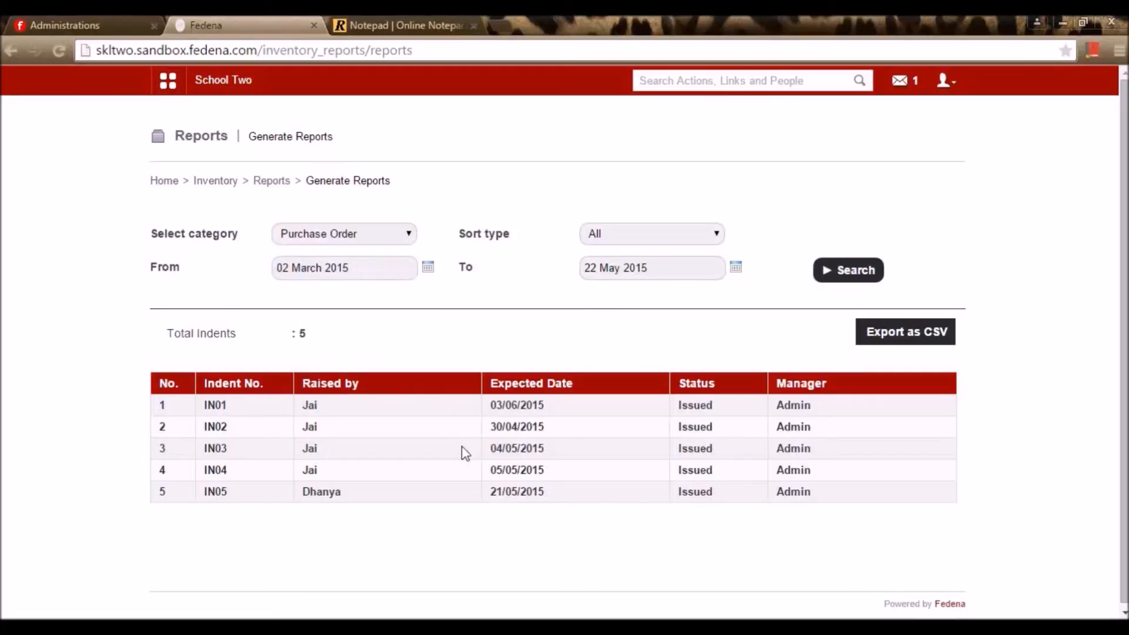
left_click(266, 183)
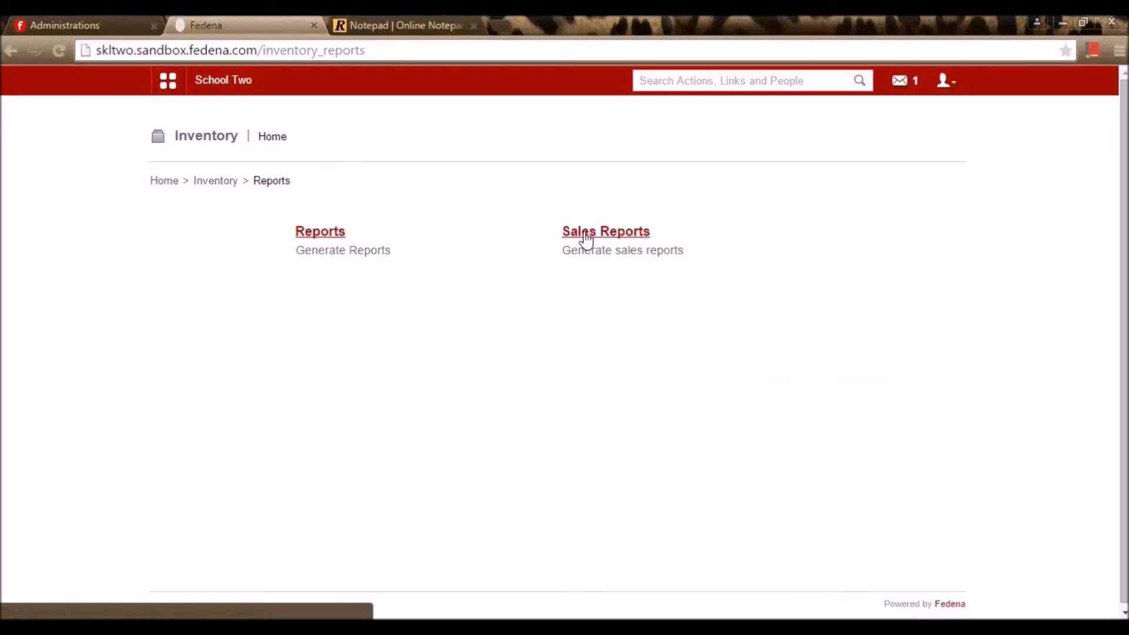
Run the item-wise sales report for Pantry's Packed items from 10 March 2015
left_click(586, 235)
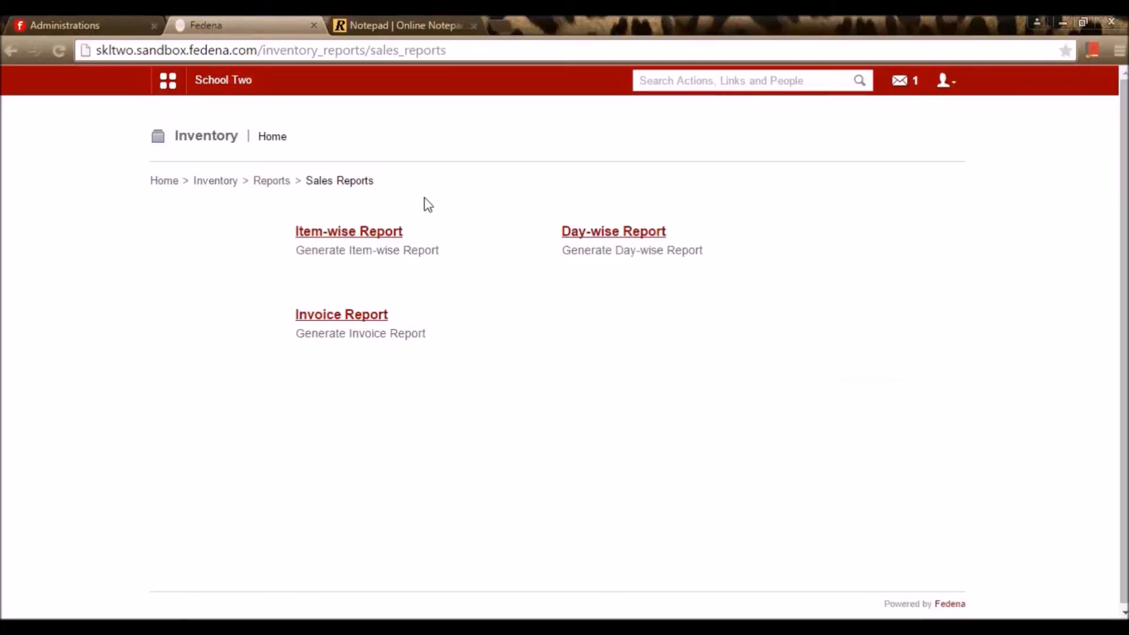
left_click(399, 233)
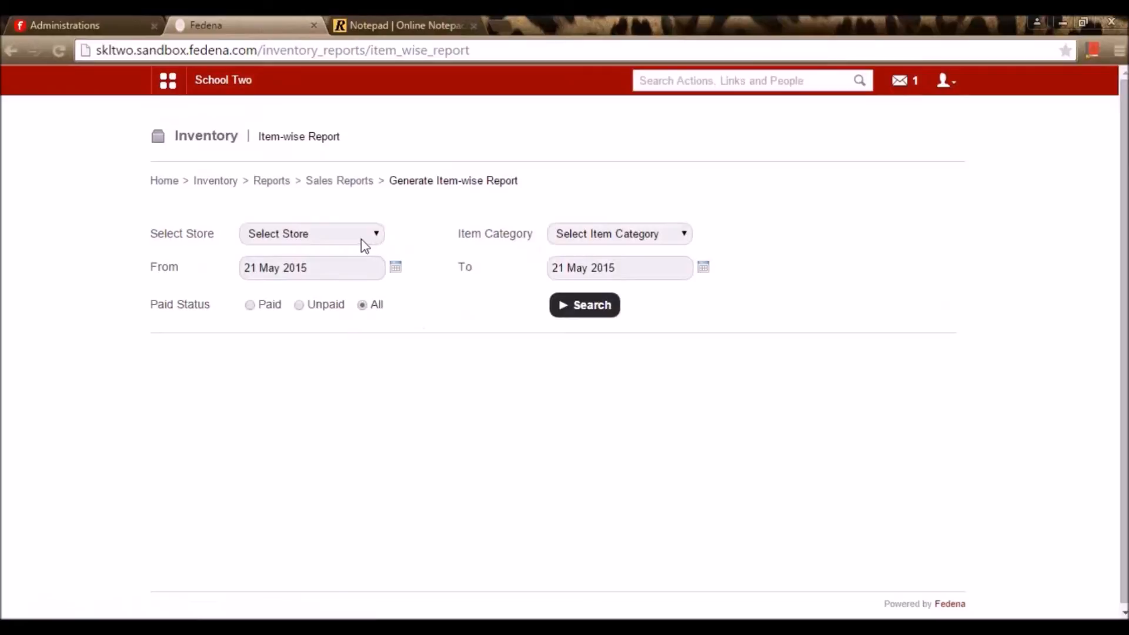
left_click(349, 229)
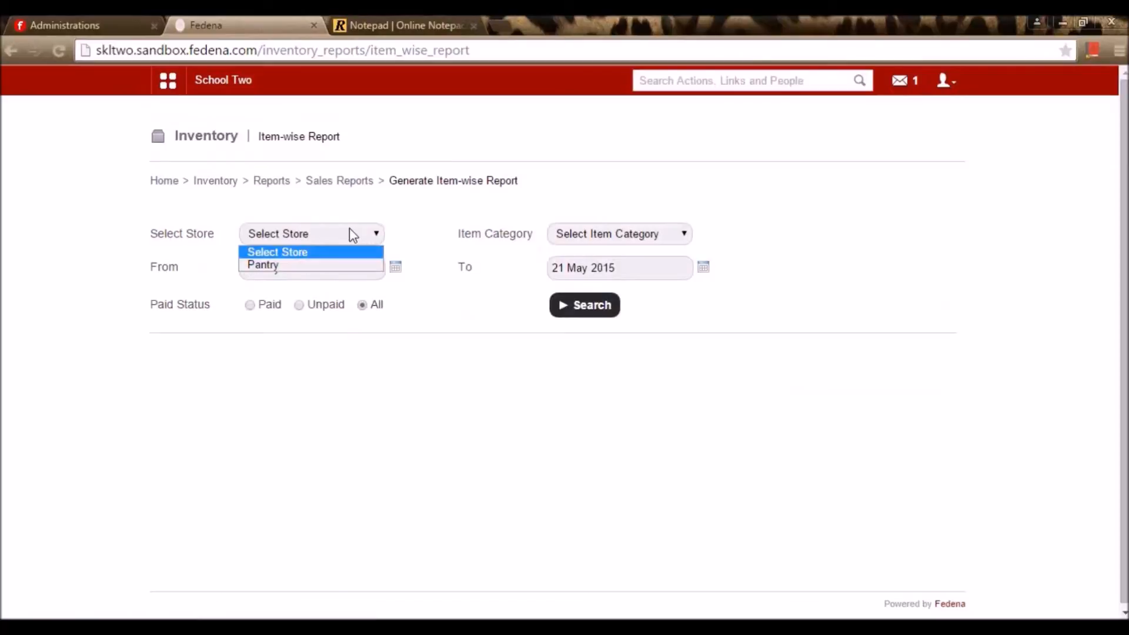
left_click(343, 263)
left_click(640, 234)
left_click(625, 273)
left_click(396, 267)
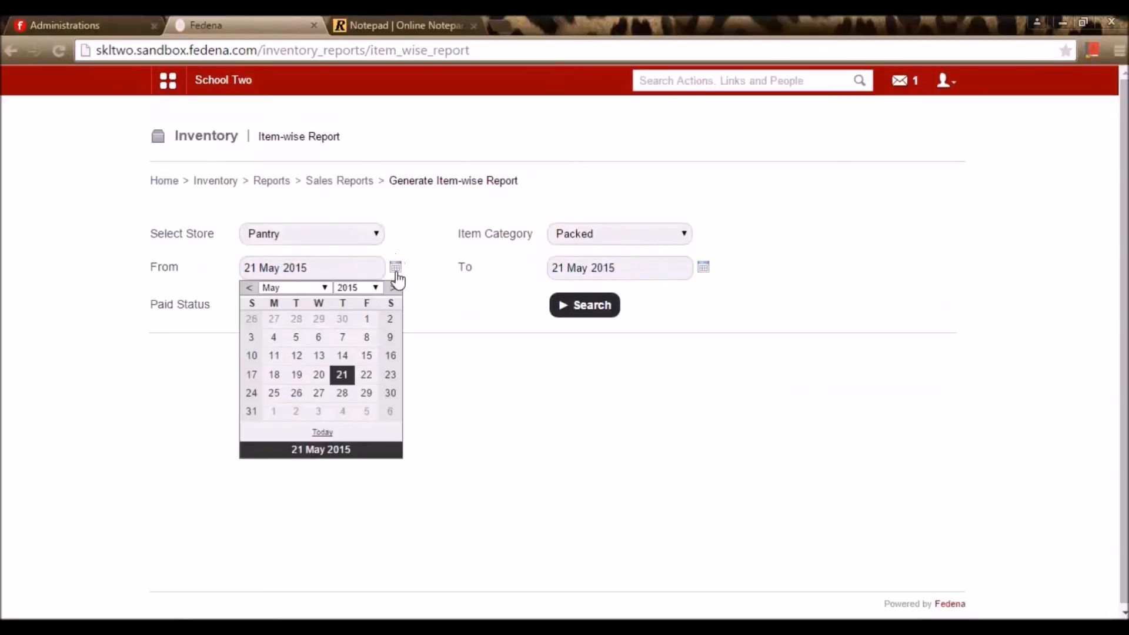
left_click(282, 287)
left_click(304, 321)
left_click(300, 355)
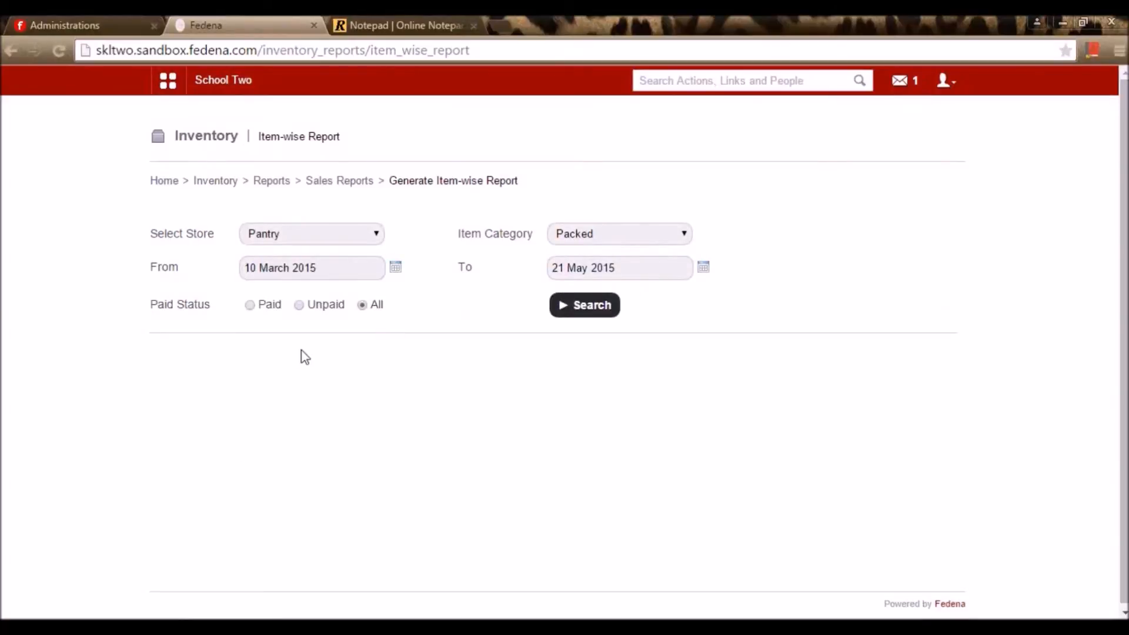
left_click(578, 317)
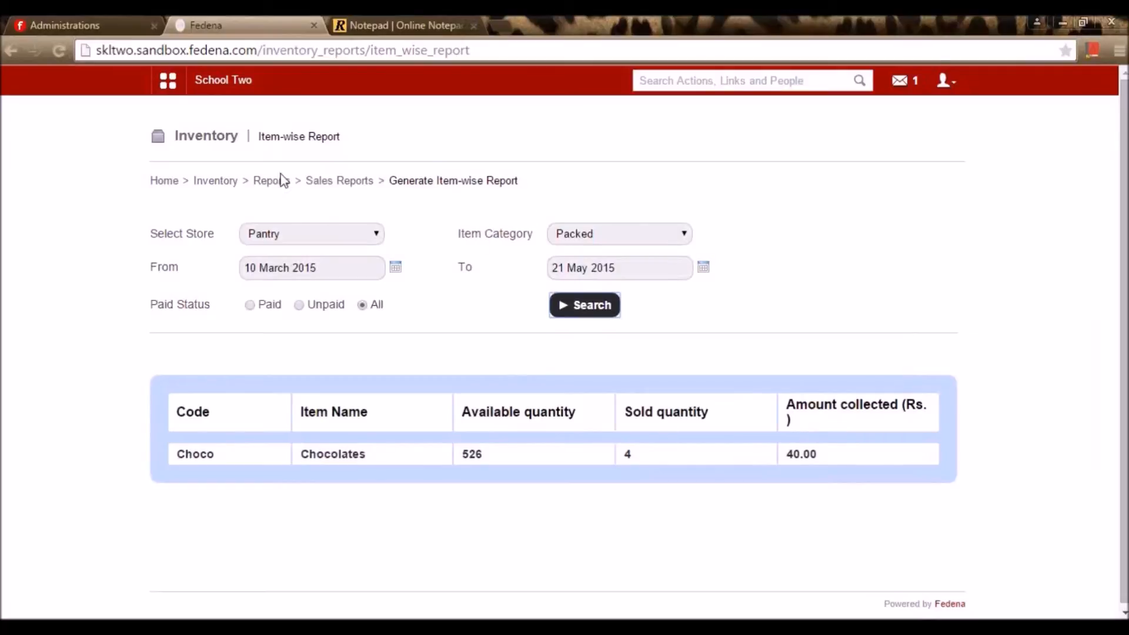
Rerun the item-wise sales report for the Beverages category in Pantry
left_click(295, 234)
left_click(632, 235)
left_click(608, 264)
left_click(353, 238)
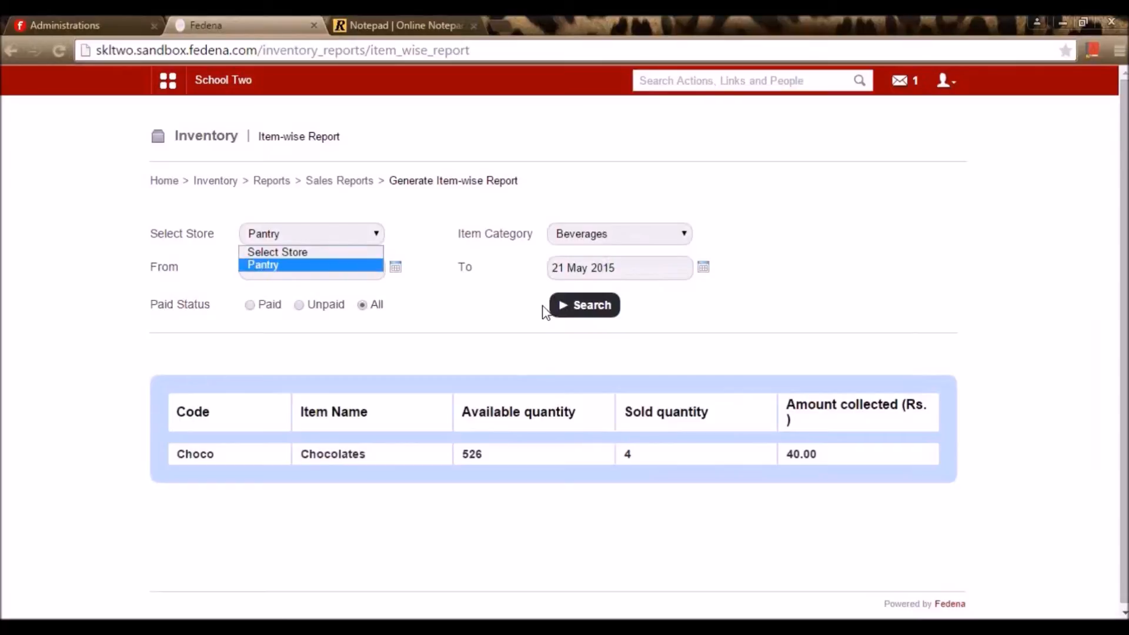
left_click(573, 326)
left_click(604, 309)
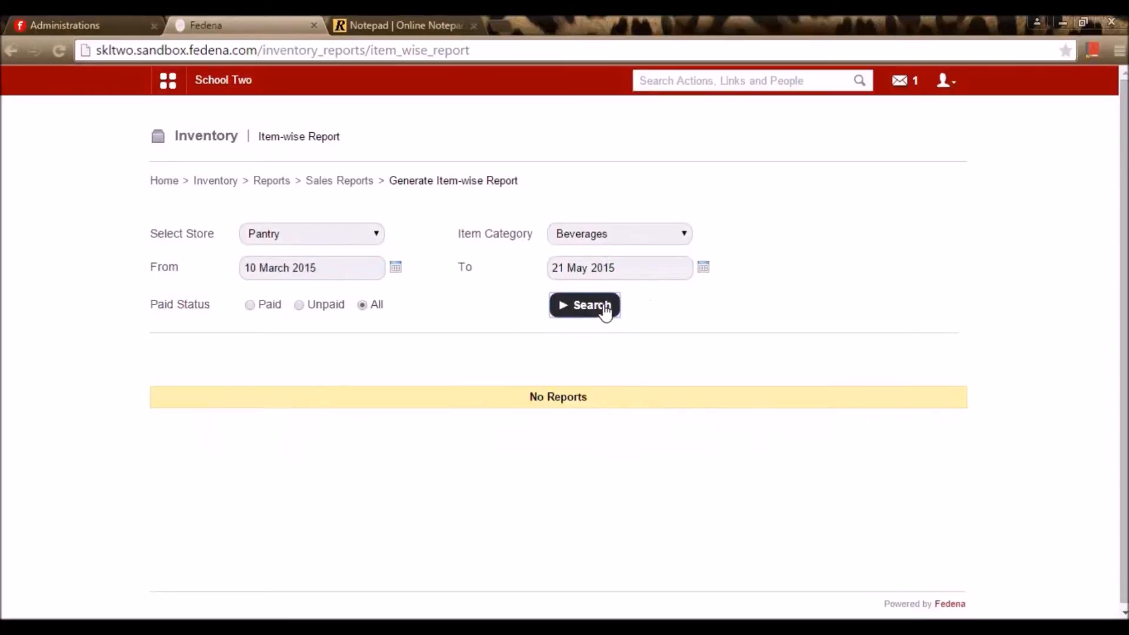
Clear the store choice and return to the Inventory home page
left_click(356, 238)
left_click(317, 254)
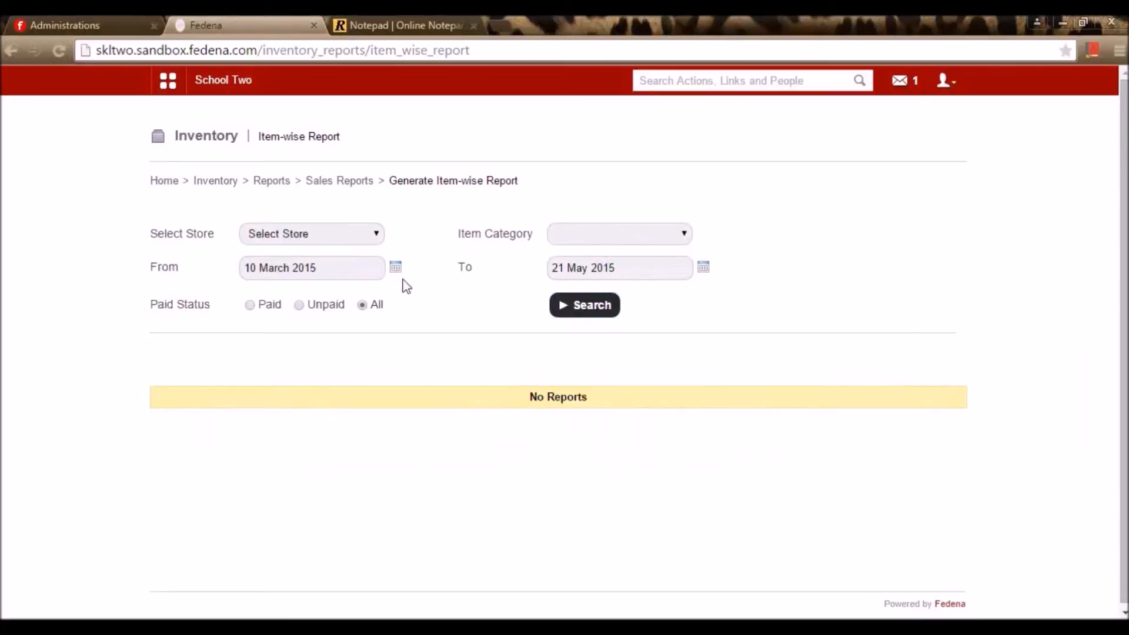
left_click(224, 183)
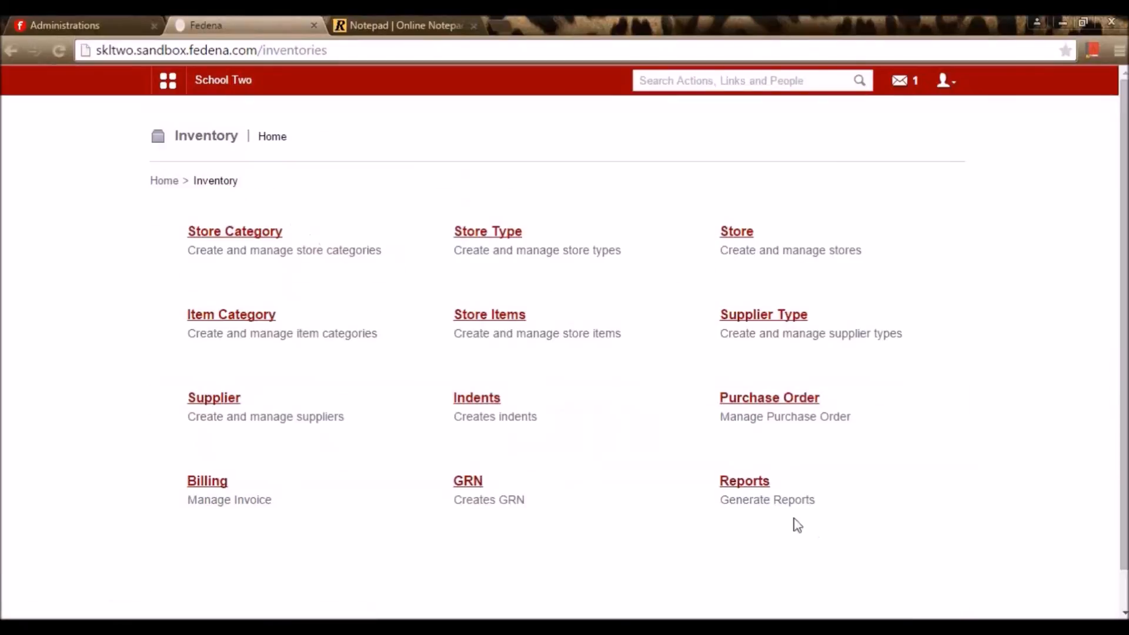
left_click(750, 483)
left_click(216, 182)
Mark Library as the next add-on in the notes and show School A's Plugins page
left_click(377, 22)
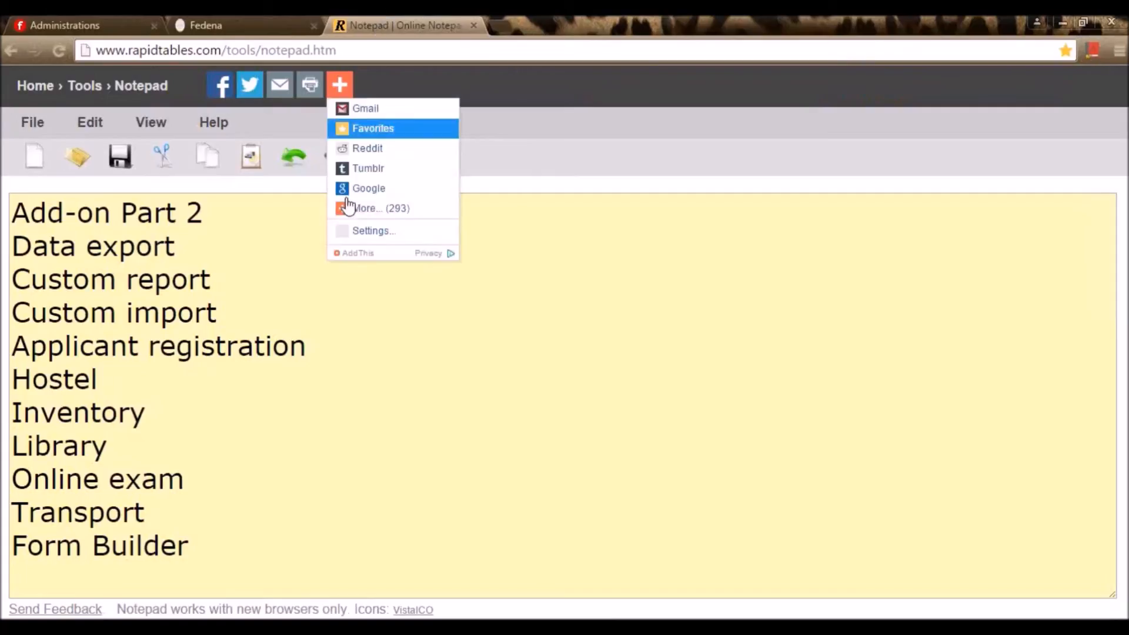
left_click(134, 445)
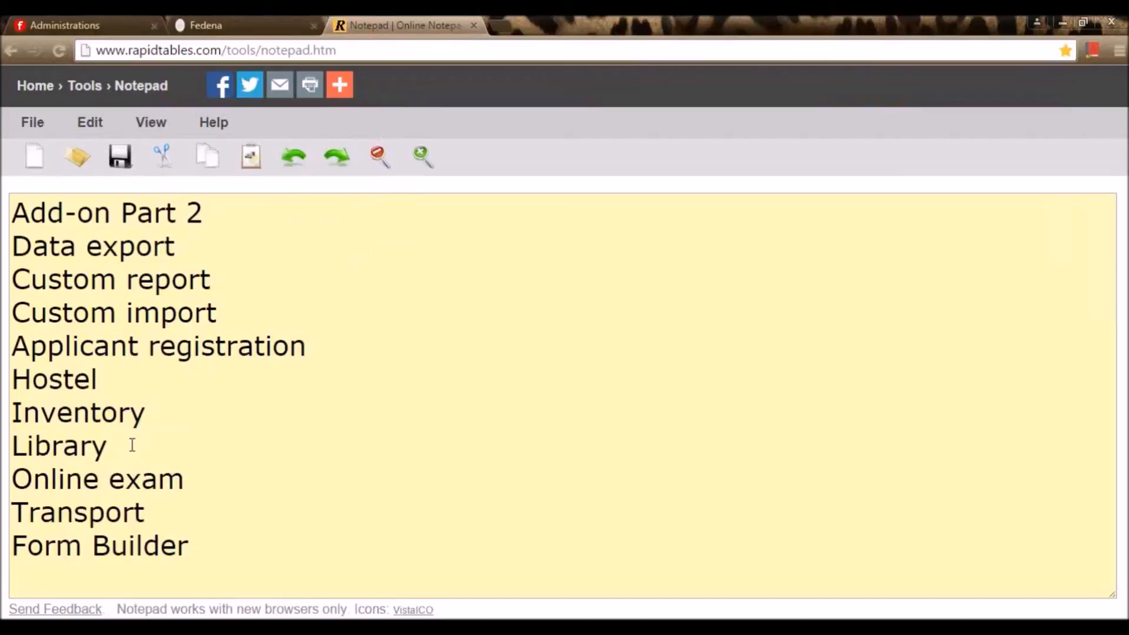
left_click(255, 17)
left_click(121, 23)
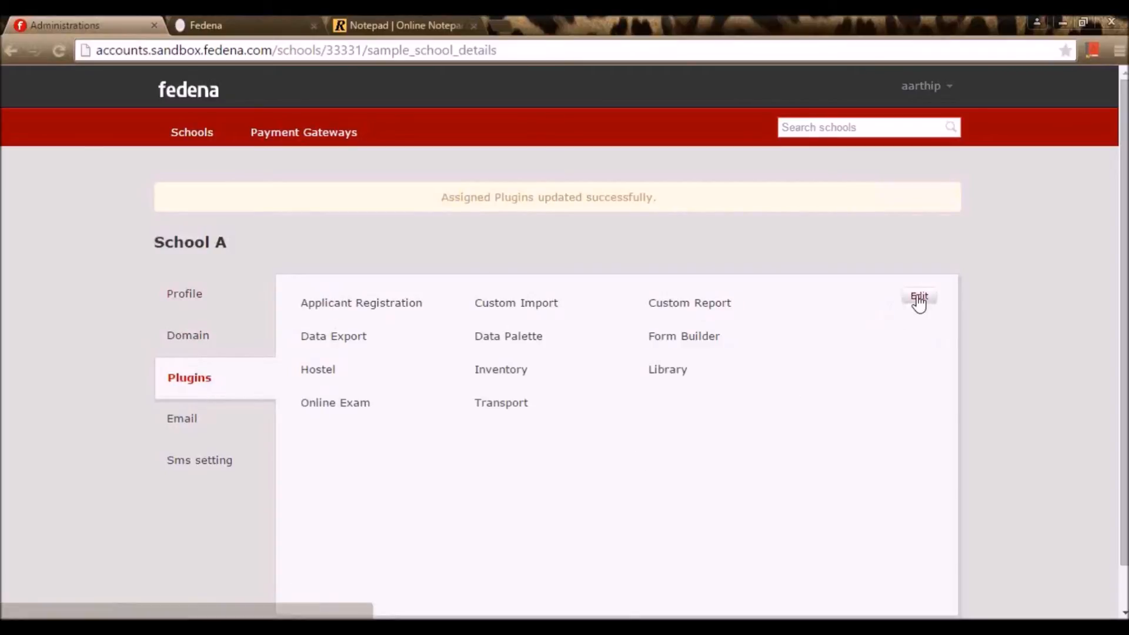
Save School A's plugin assignments and return to the School Two Fedena tab
left_click(920, 298)
scroll(527, 391, "down", 4)
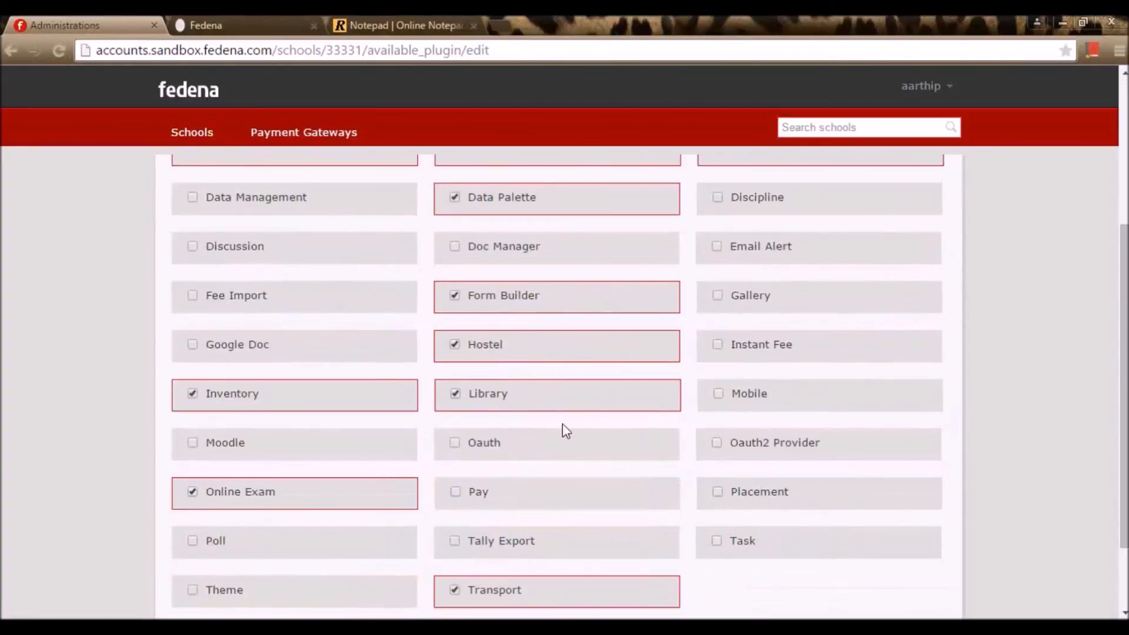
scroll(559, 412, "down", 2)
scroll(567, 459, "up", 5)
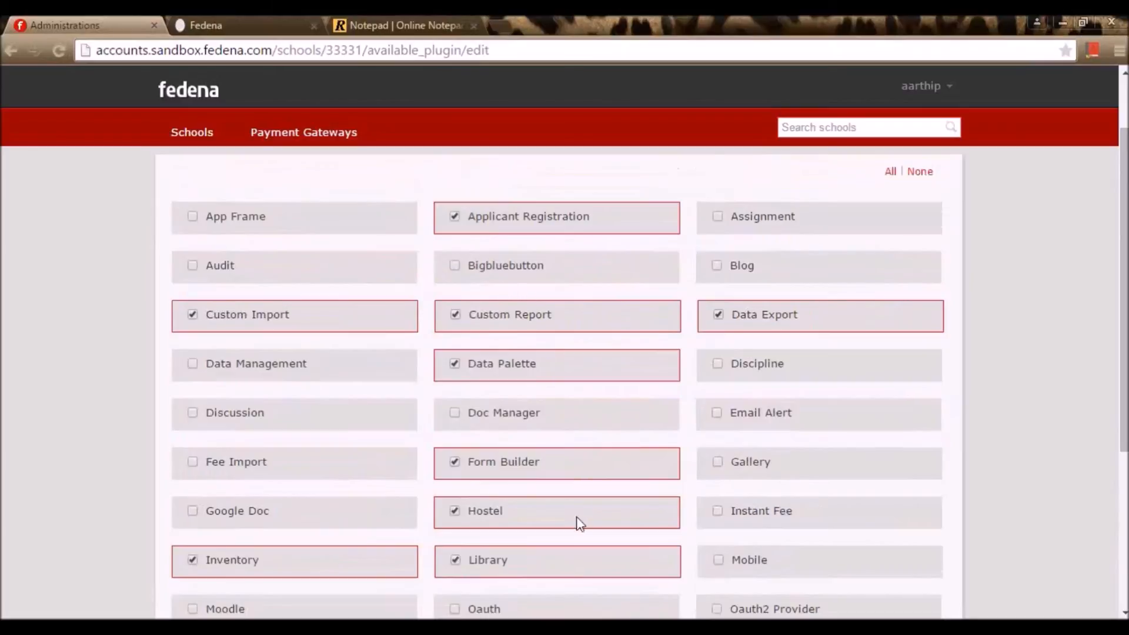
scroll(578, 514, "down", 5)
left_click(919, 554)
left_click(400, 23)
left_click(235, 22)
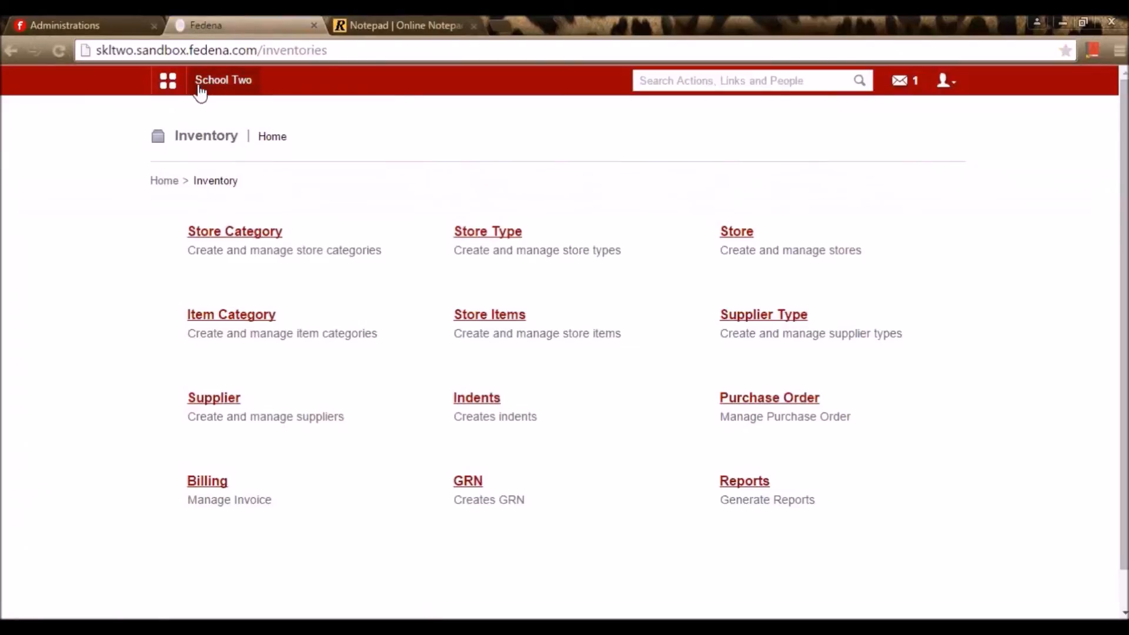
Go to Academics > Library from the apps menu to reach the Add book form (AB312)
left_click(167, 85)
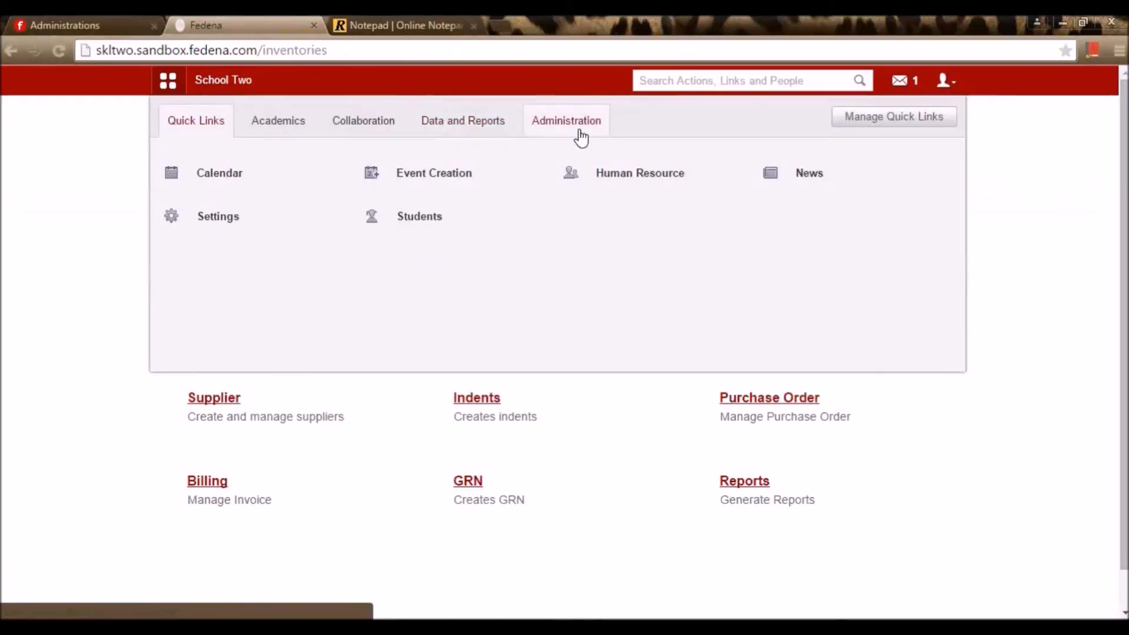
left_click(594, 131)
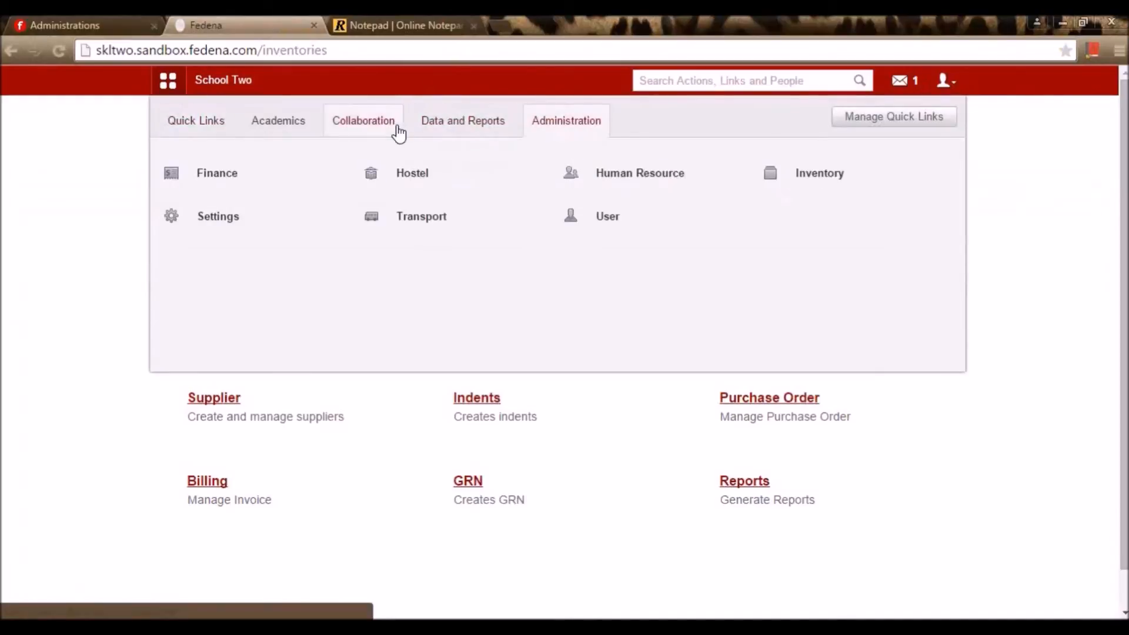
left_click(289, 117)
mouse_move(323, 216)
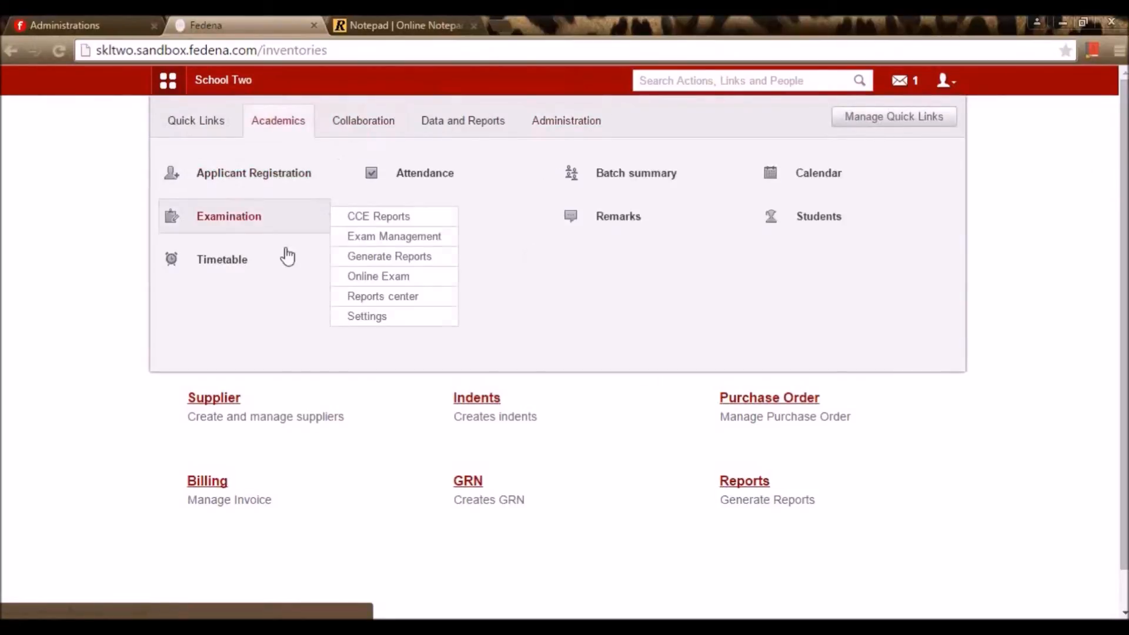
mouse_move(392, 234)
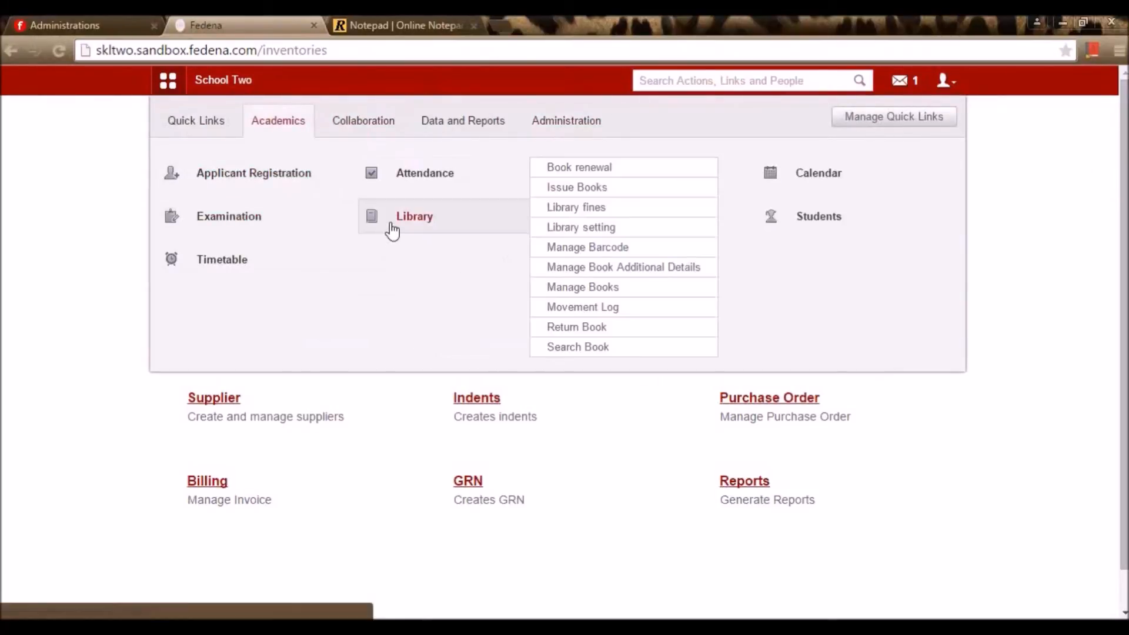
left_click(391, 228)
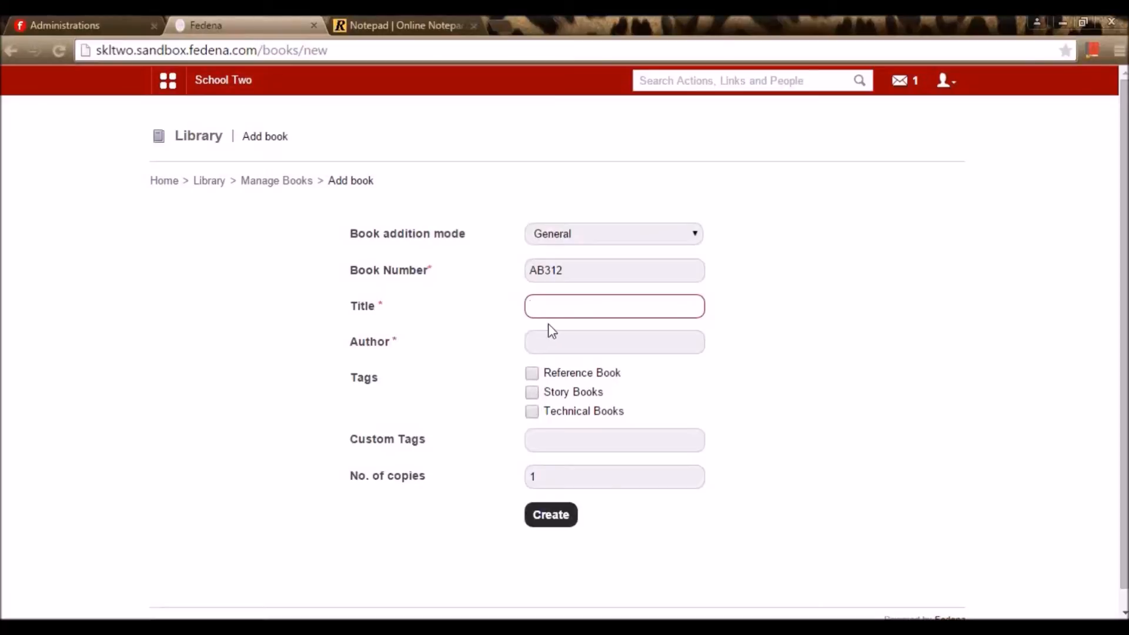
Enter the book title 'The notebook', correcting the typing mistakes
left_click(562, 303)
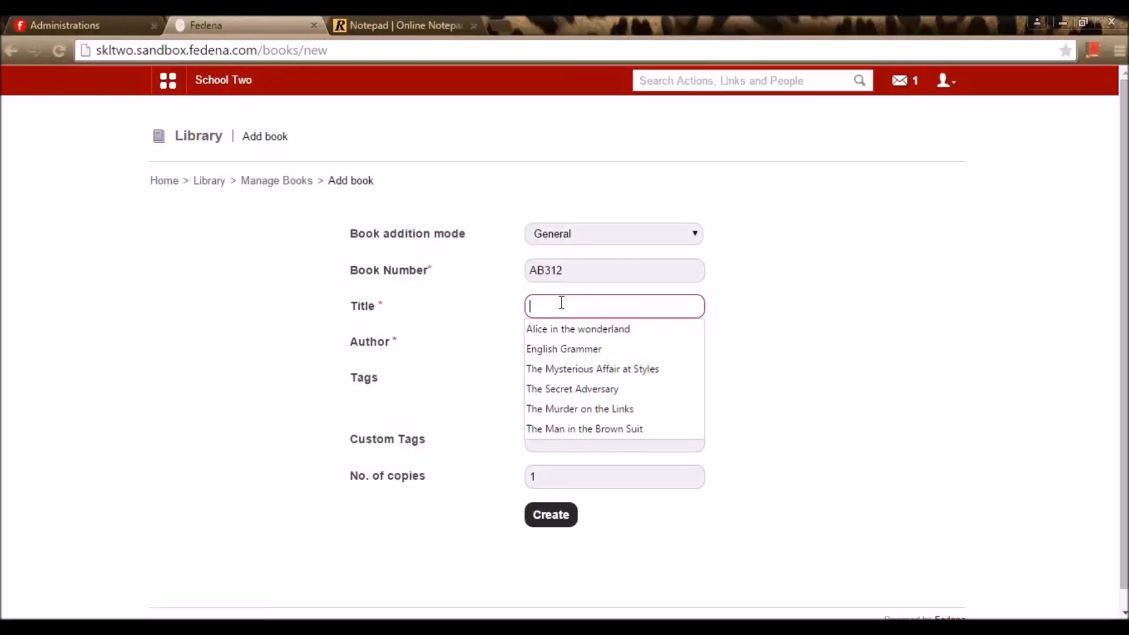
type("TH")
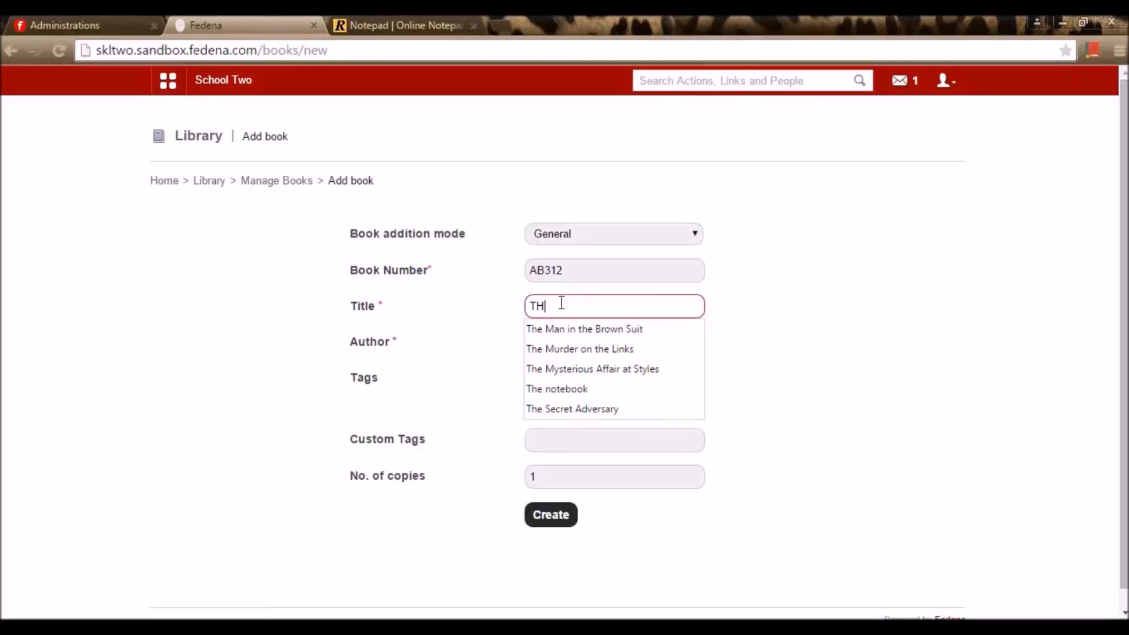
type("E")
key("BackSpace")
key("BackSpace")
key("BackSpace")
type("he no")
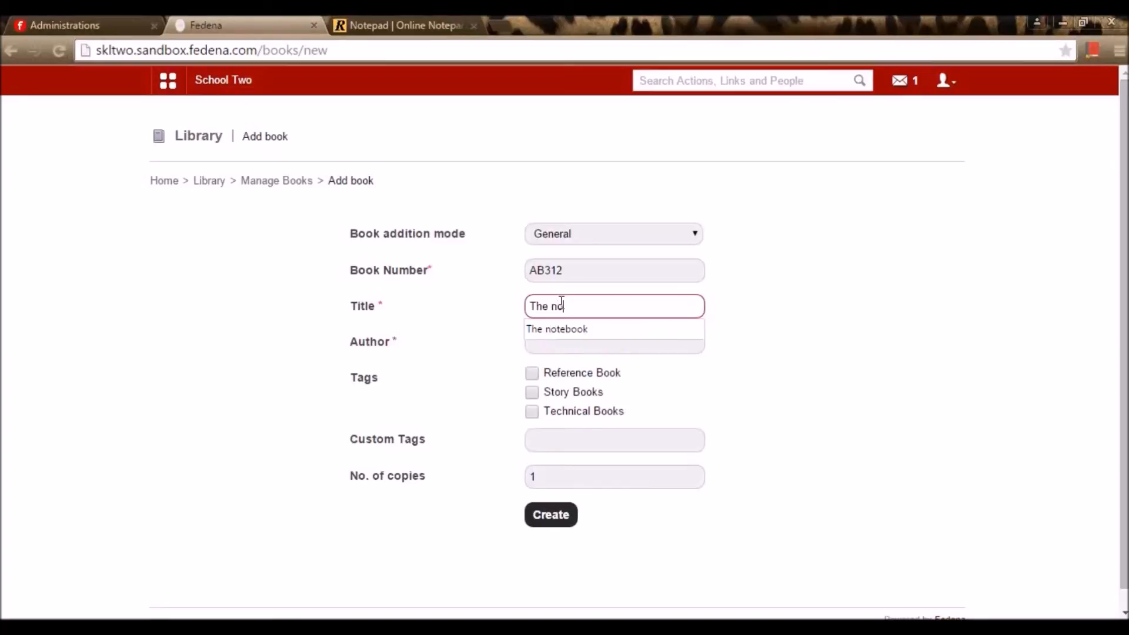
type("tedbook")
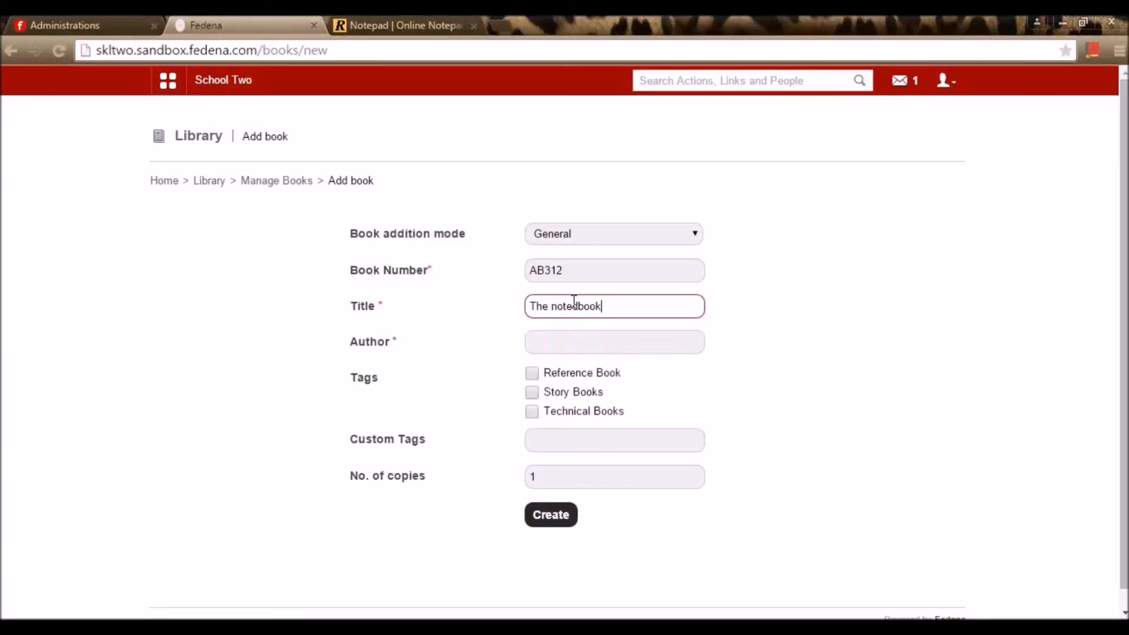
left_click_drag(565, 302, 570, 299)
left_click(570, 302)
key("Delete")
Enter author 'Nicholas sparks' and tag the book as Story Books
left_click(602, 342)
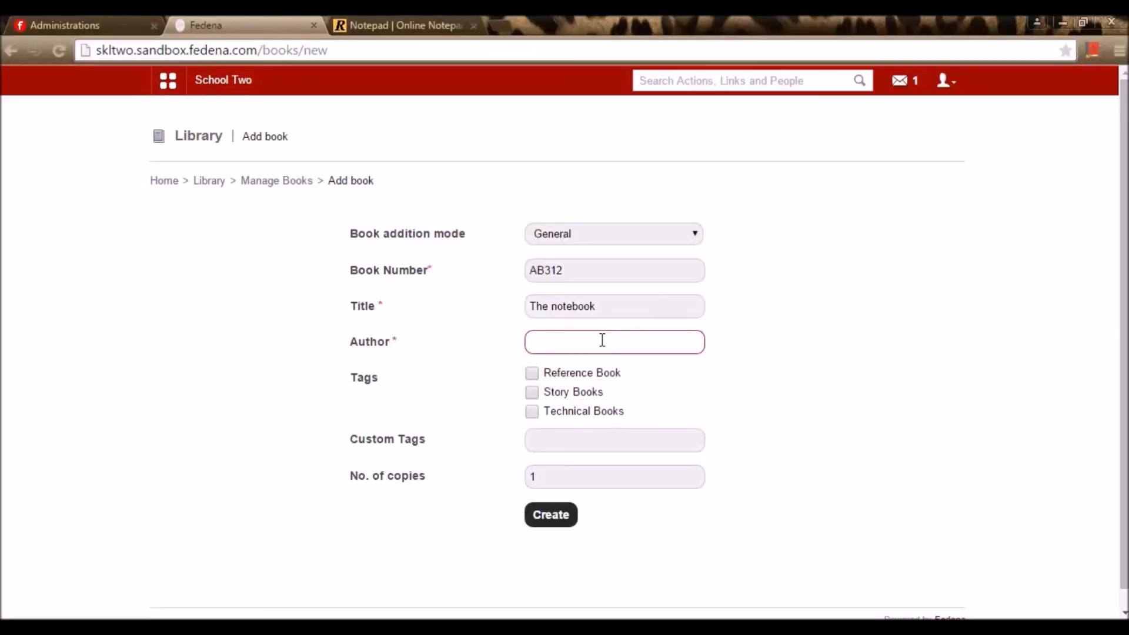
type("Nicholas sparks")
left_click(889, 343)
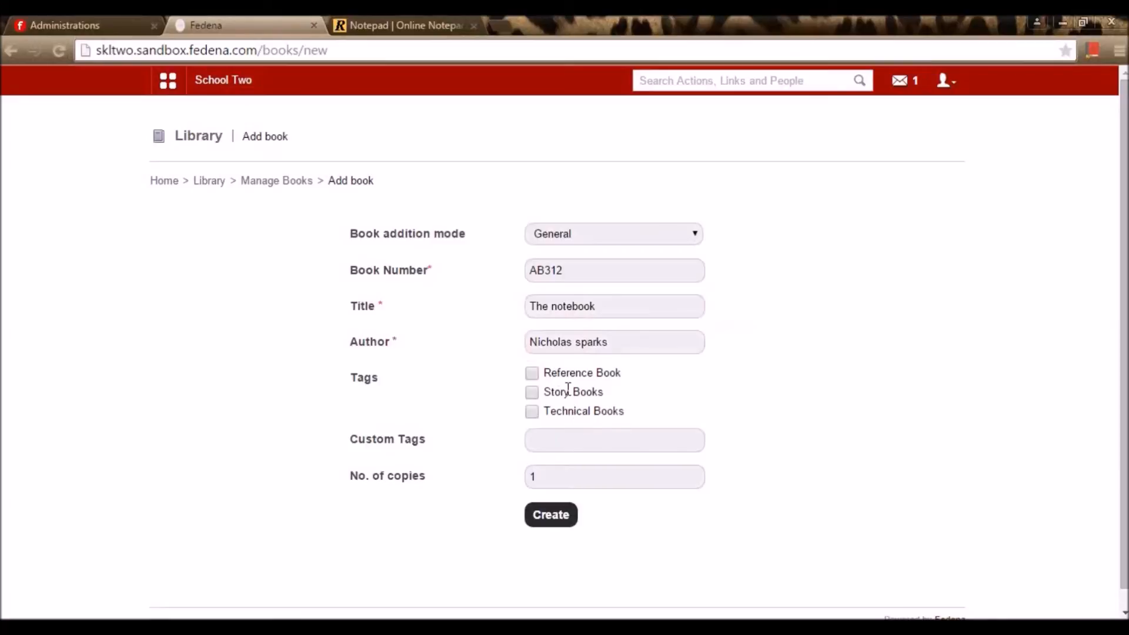
left_click(532, 393)
Set the number of copies to 10 and create the books
left_click(554, 472)
type("10")
key("Return")
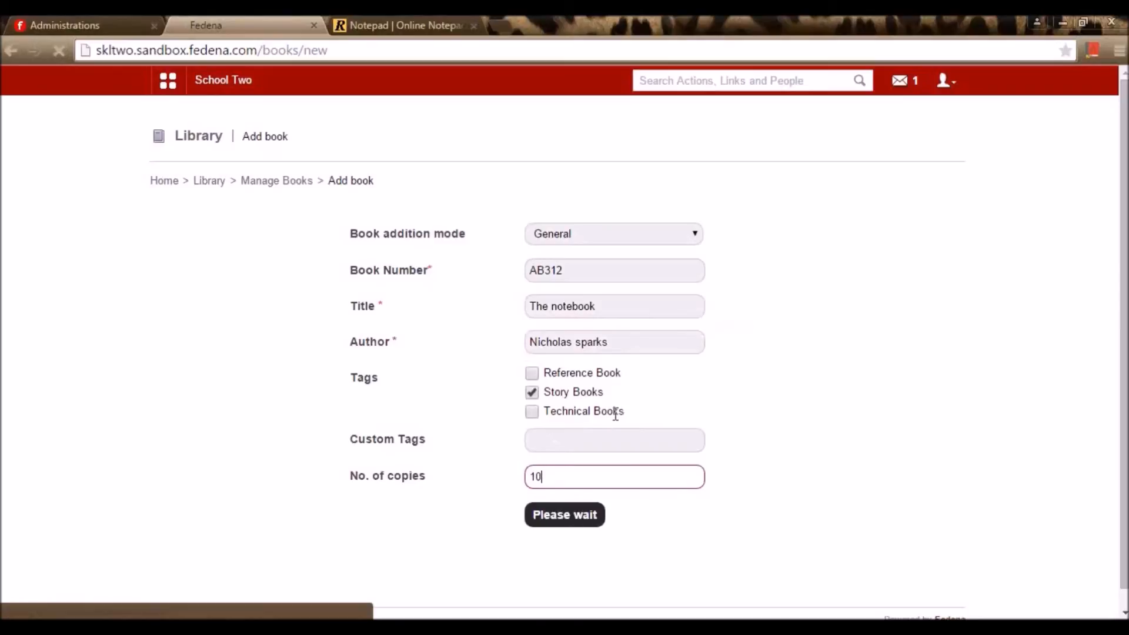
scroll(596, 373, "down", 7)
scroll(596, 372, "down", 1)
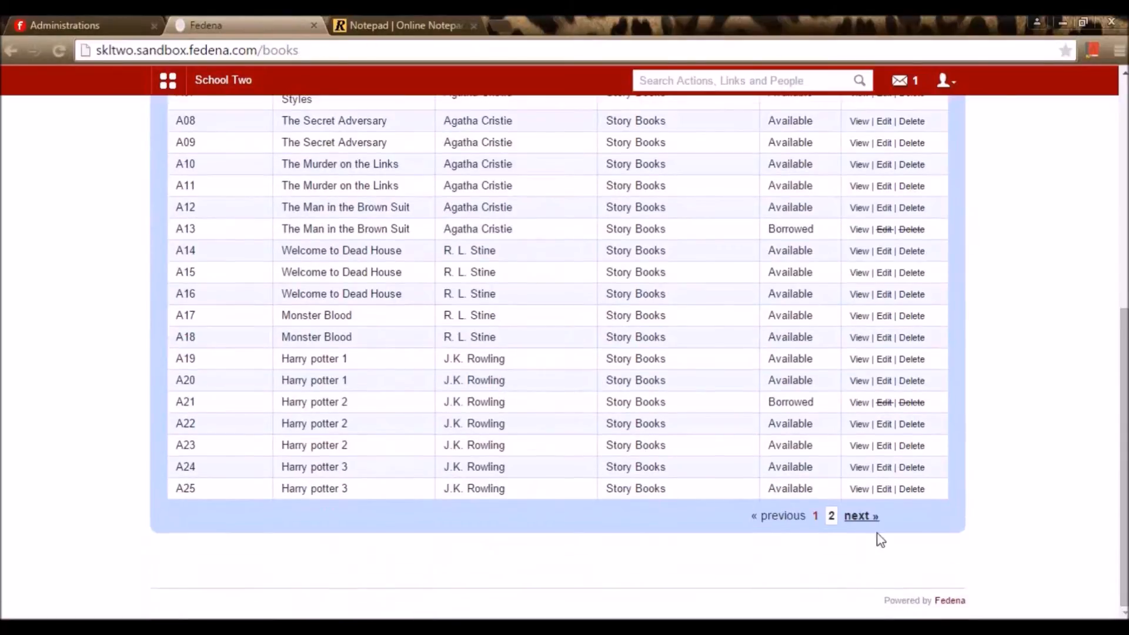
Review copies AB312–AB321 on page 2 of the books list, then go back to Library
left_click(859, 517)
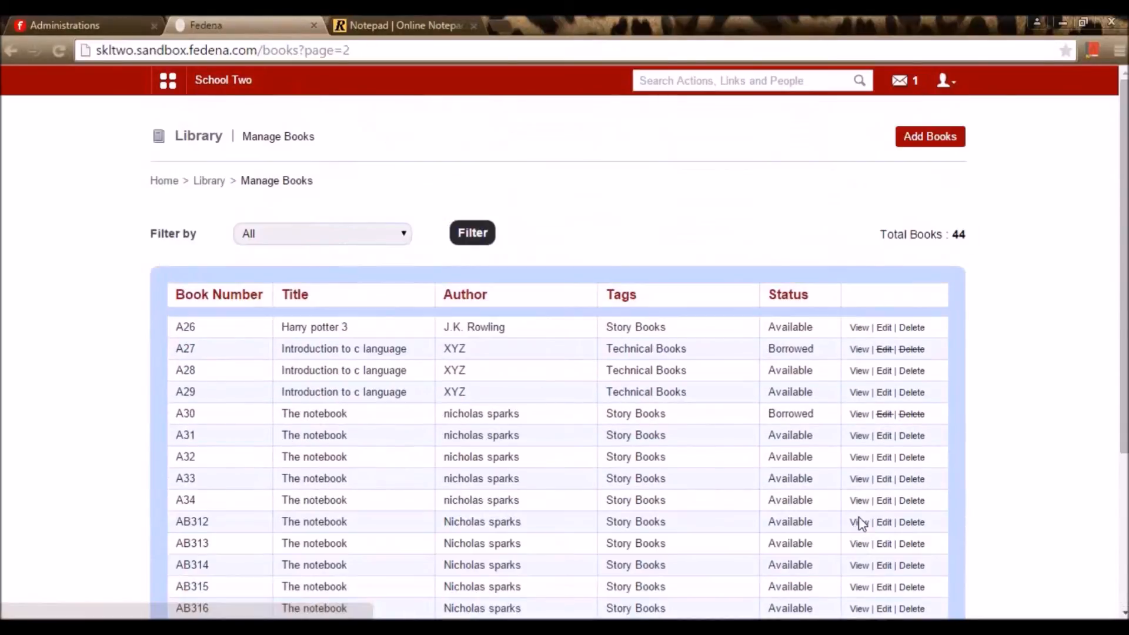
scroll(859, 517, "down", 8)
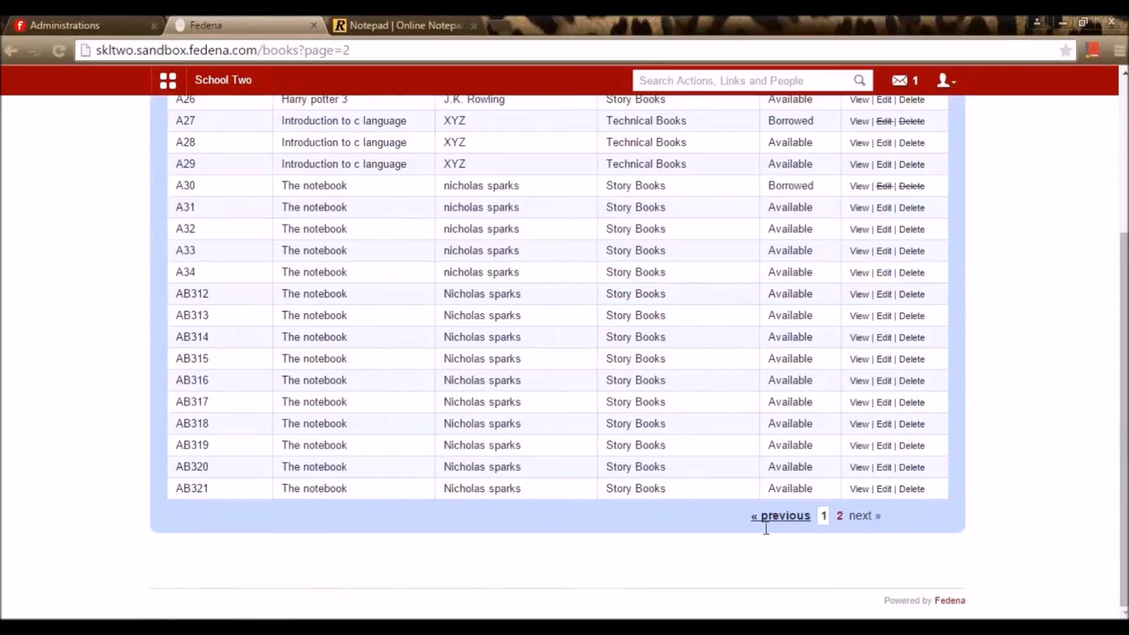
scroll(847, 530, "up", 3)
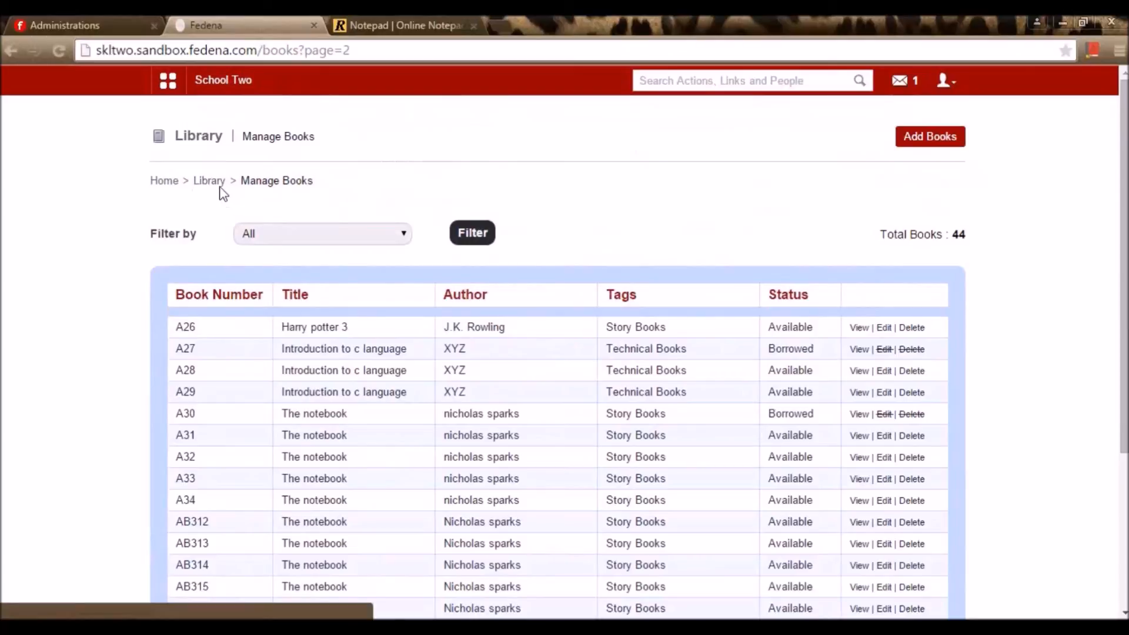
left_click(220, 186)
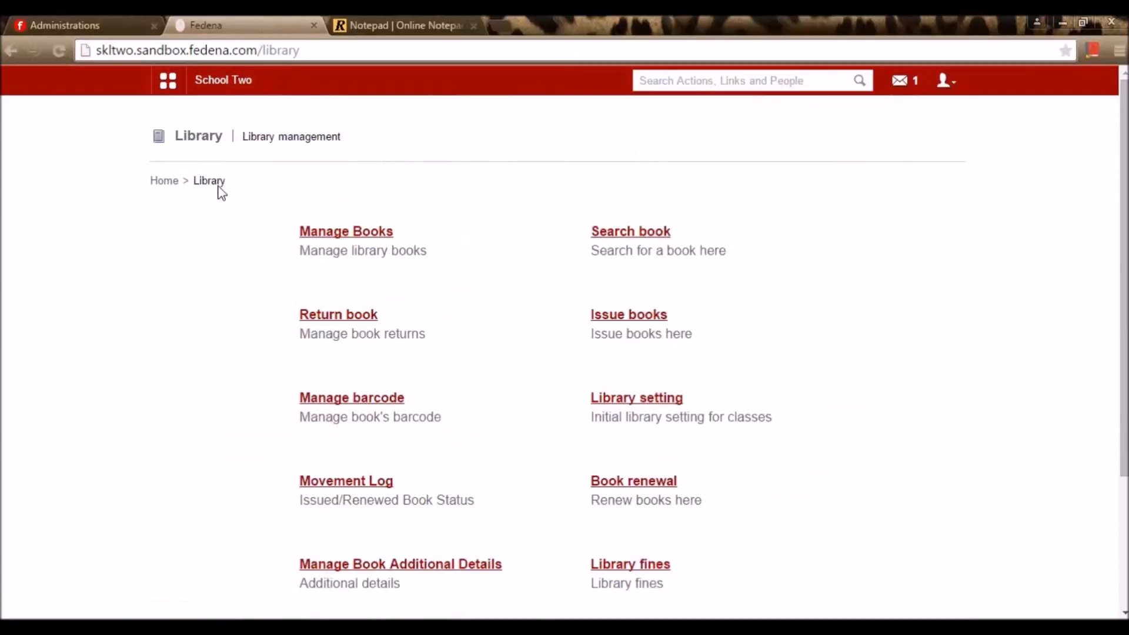
Search books by Book Number for A20, finding Harry potter 1 Available
left_click(646, 232)
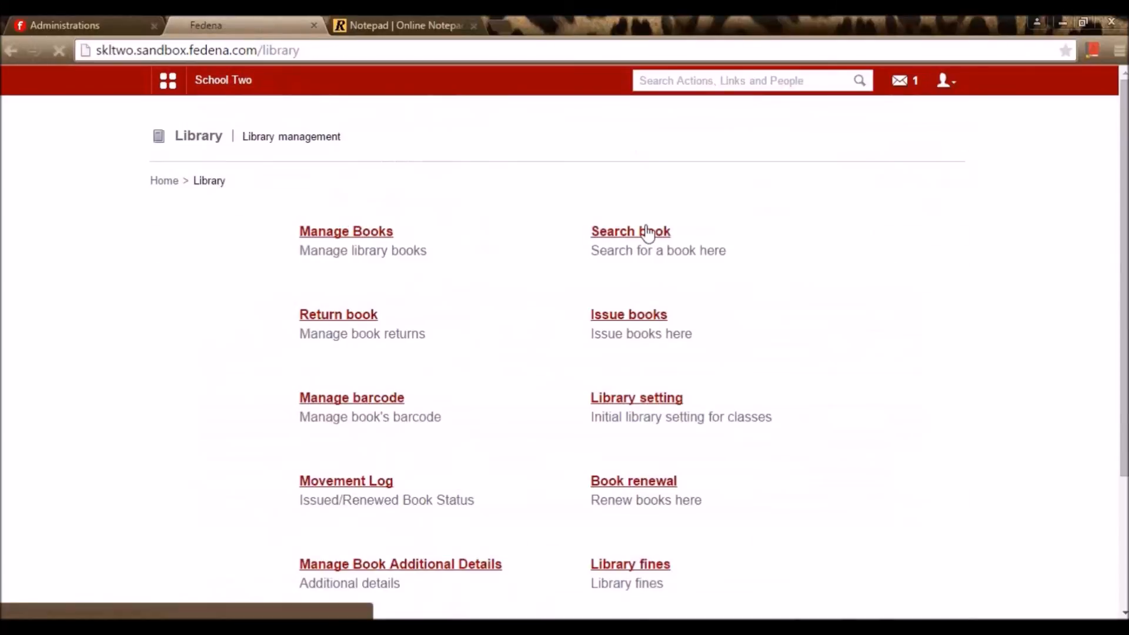
left_click(612, 274)
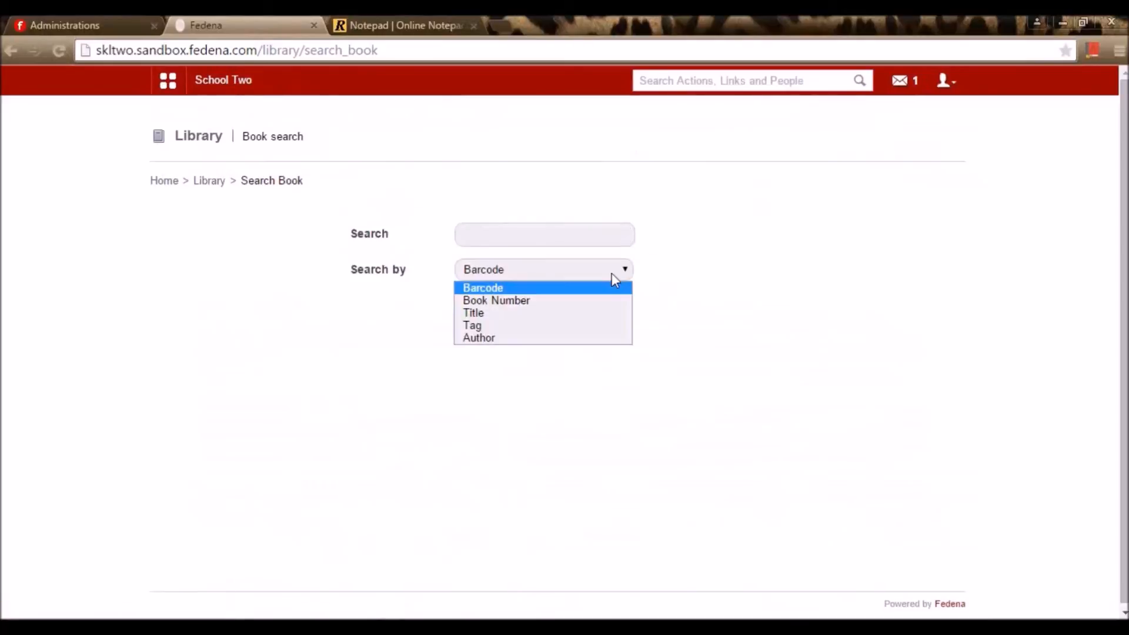
left_click(581, 306)
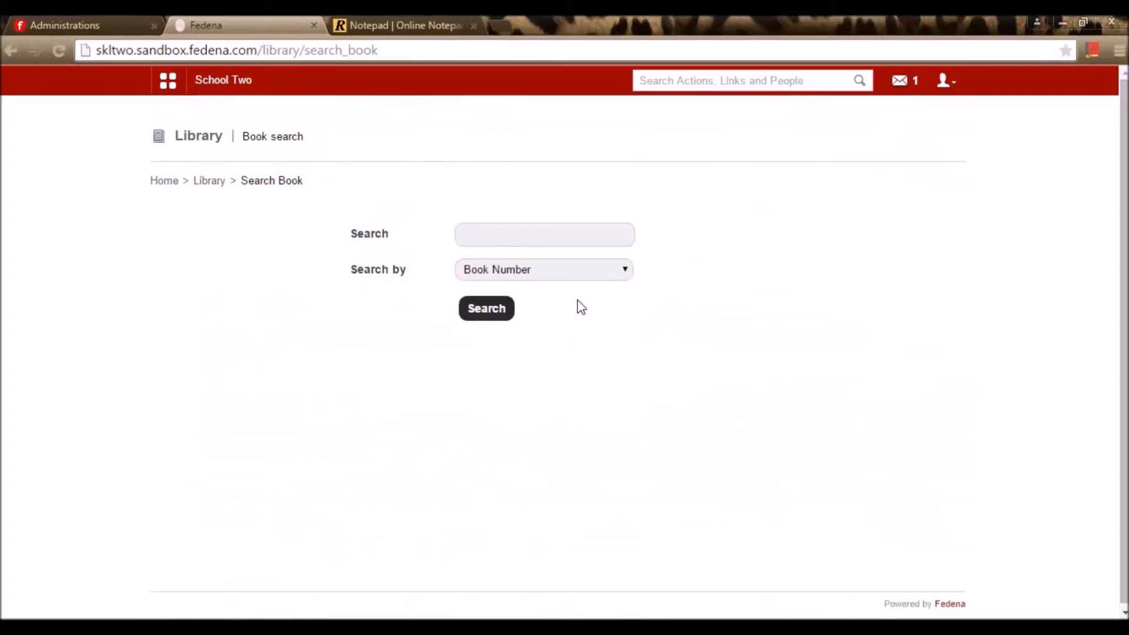
left_click(577, 242)
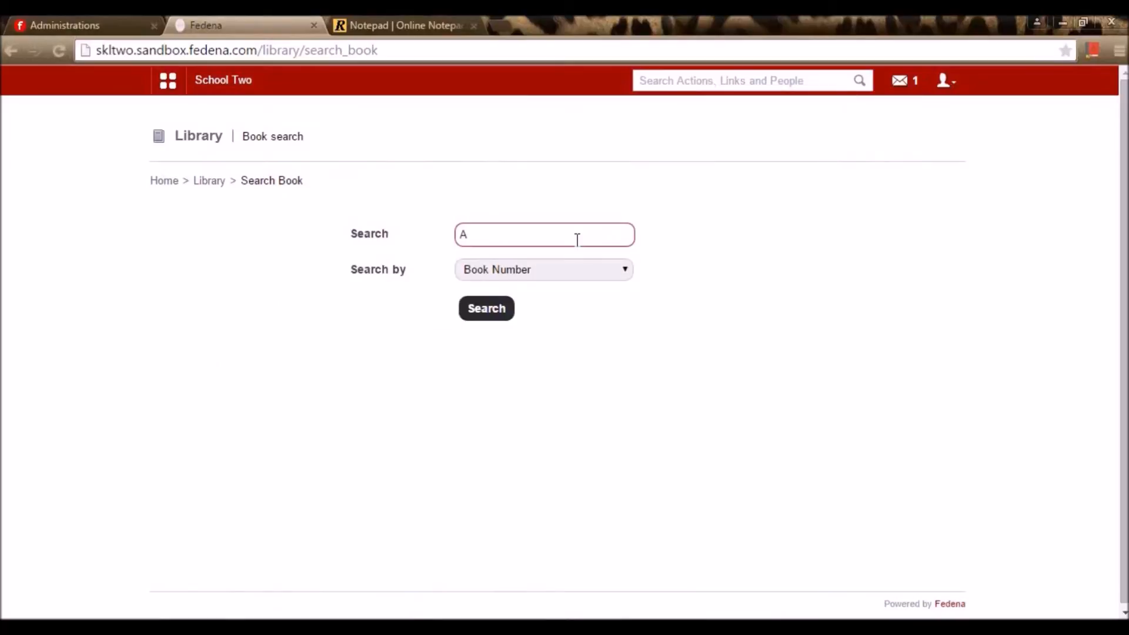
left_click(479, 313)
left_click(480, 229)
key("BackSpace")
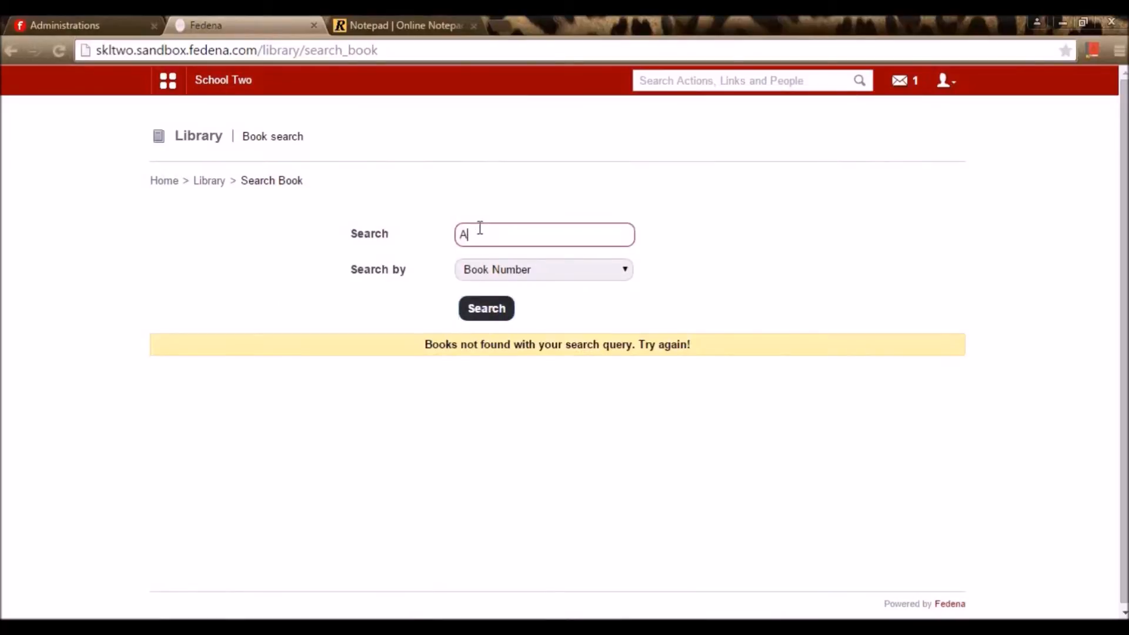
left_click(497, 305)
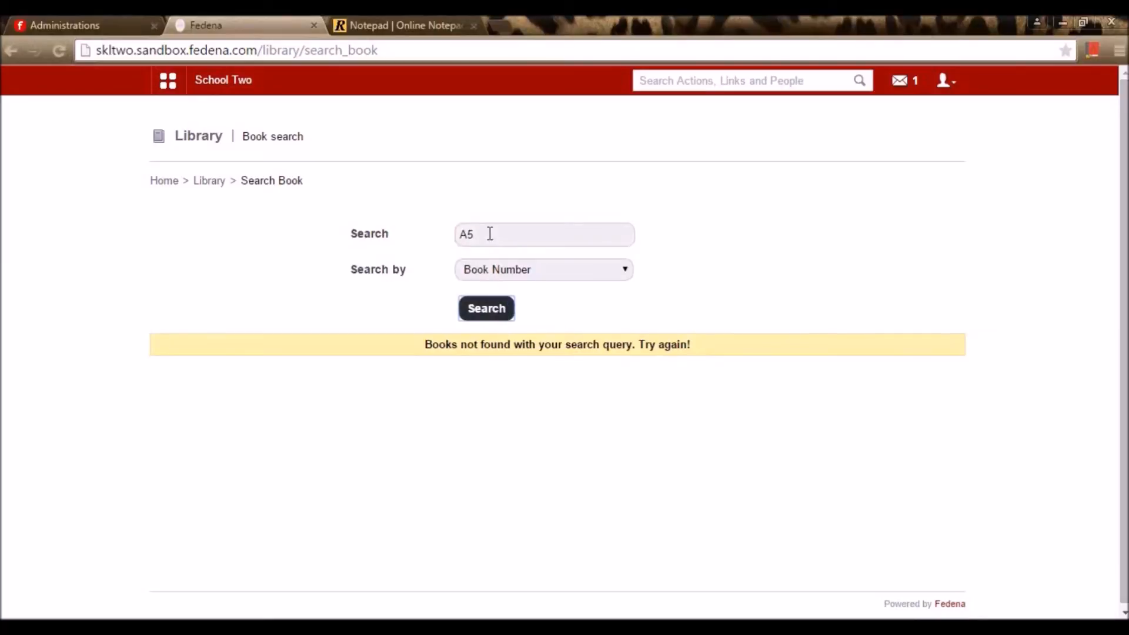
left_click_drag(489, 234, 448, 227)
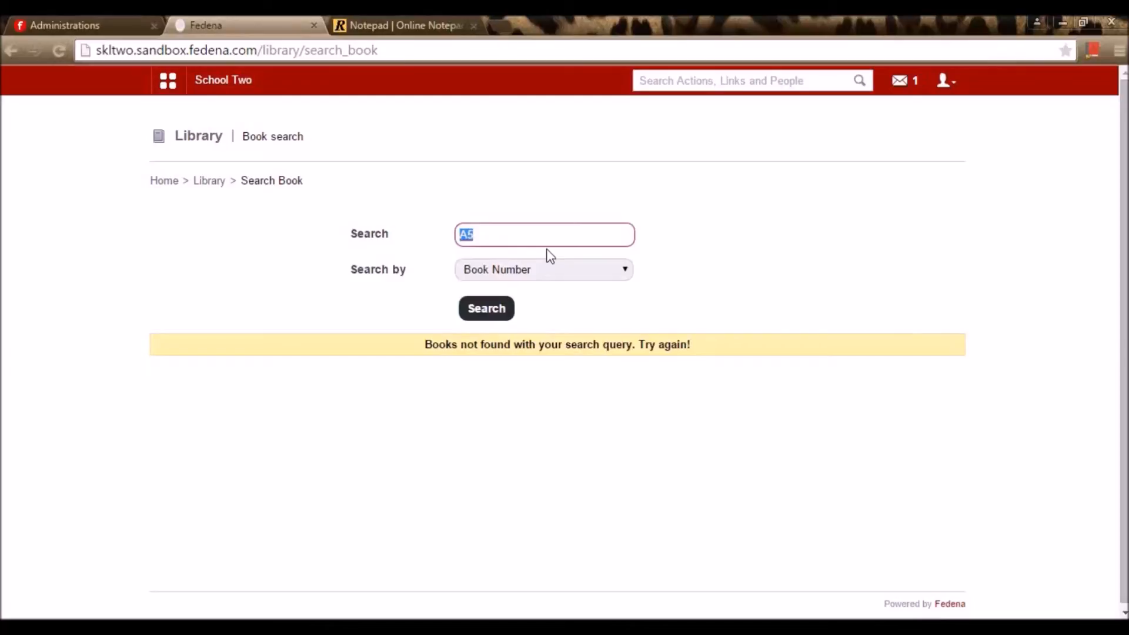
type("A20")
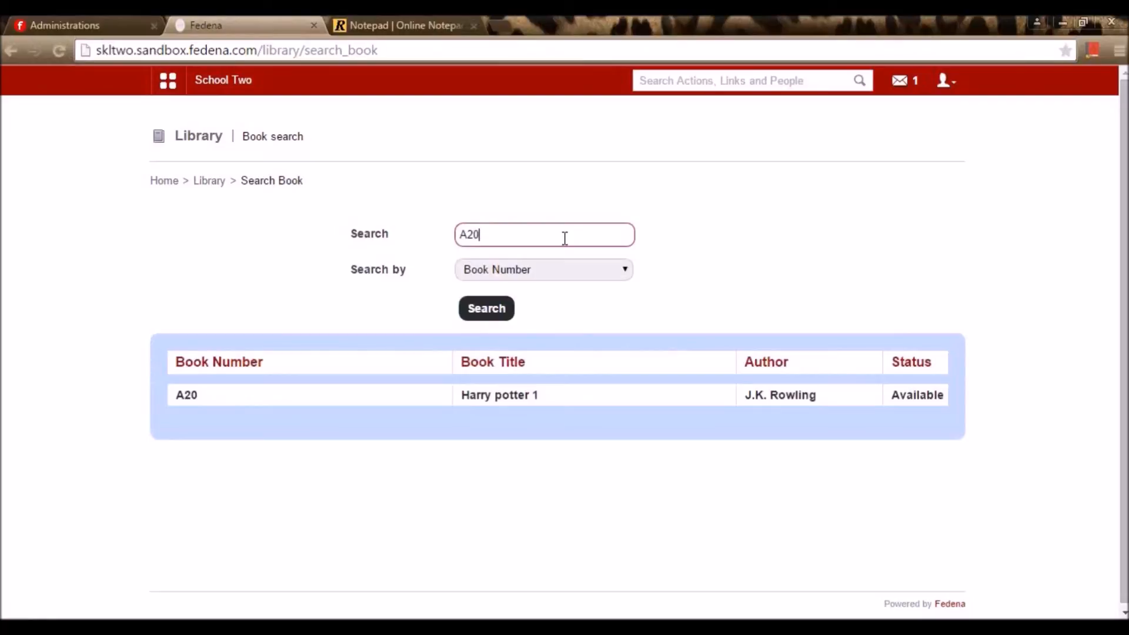
left_click(213, 188)
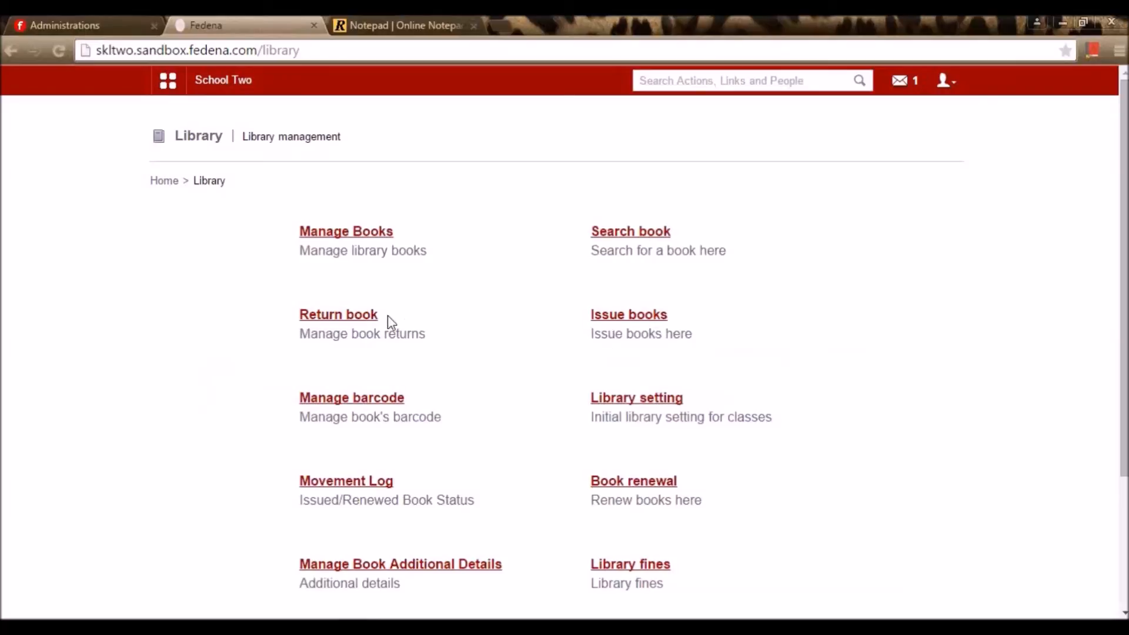
left_click(368, 317)
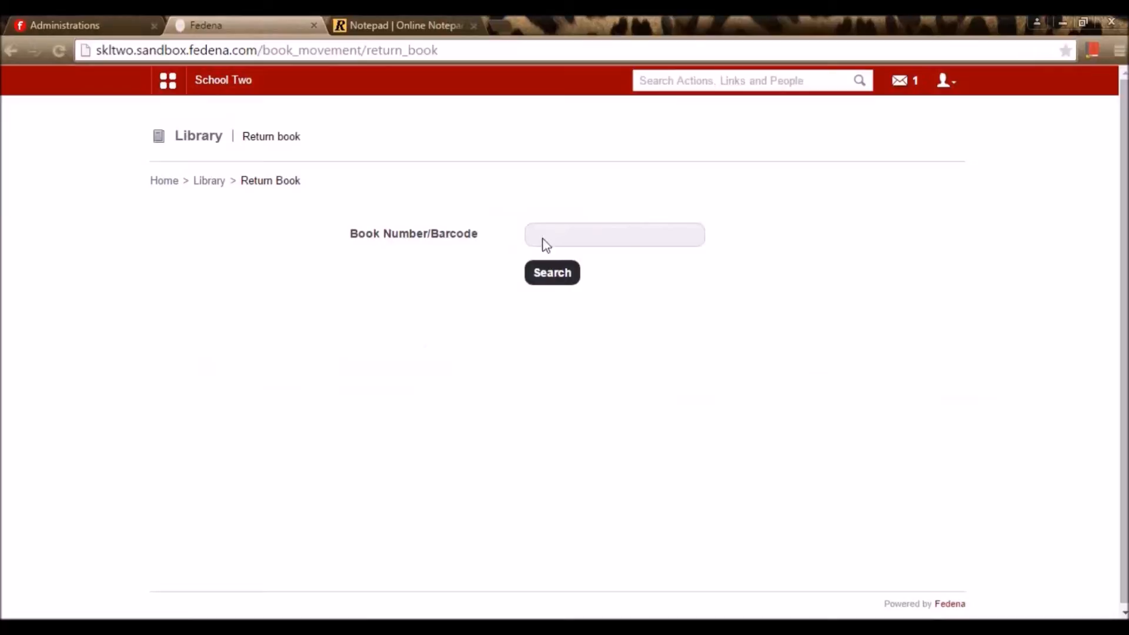
Look up book A20 on the Issue book page and open Harry potter 1's issue form
left_click(613, 242)
type("A20")
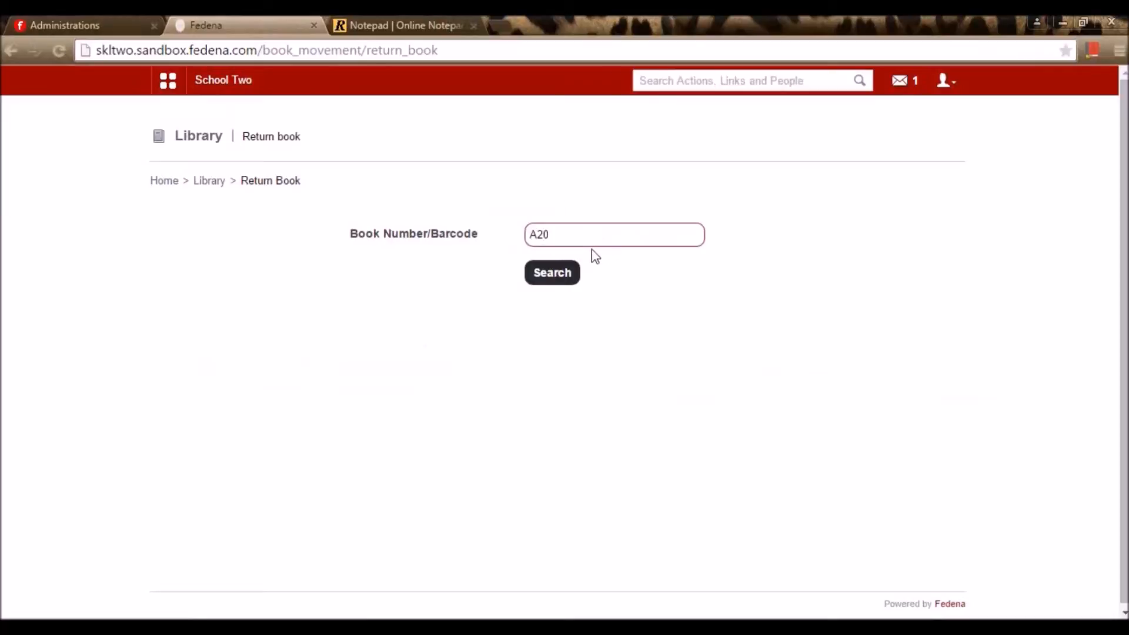
key("Return")
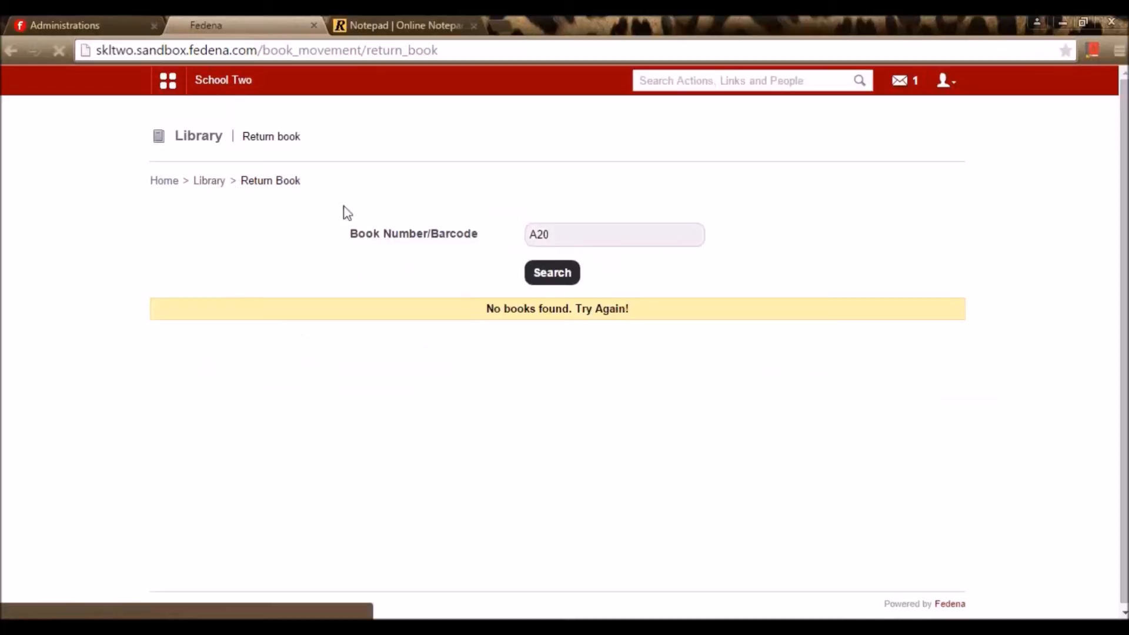
left_click(223, 183)
left_click(650, 323)
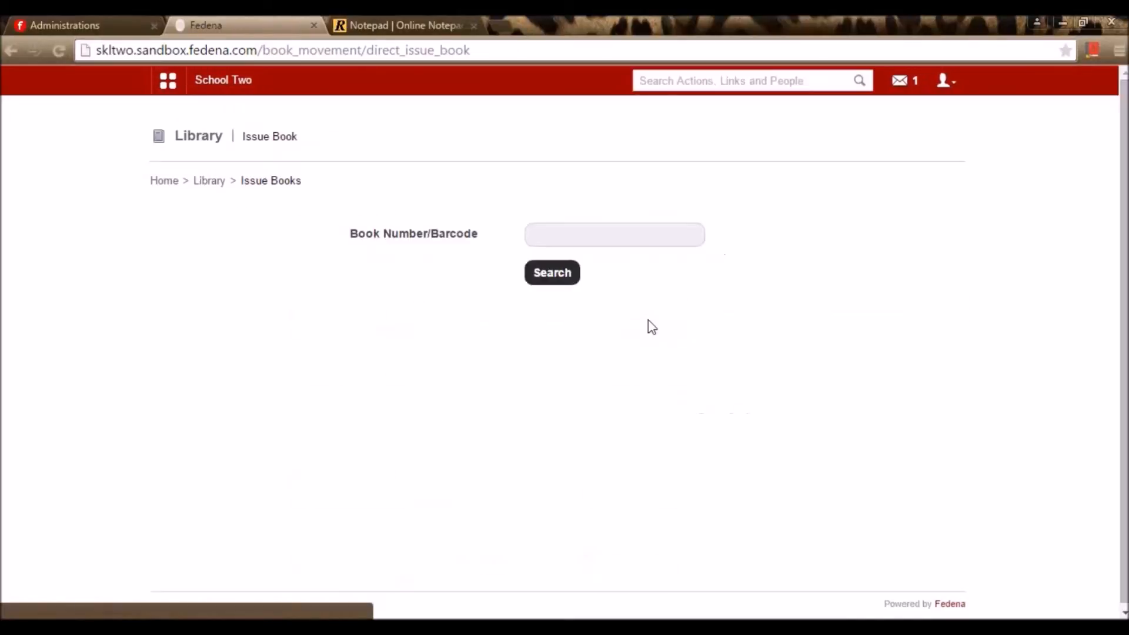
left_click(589, 241)
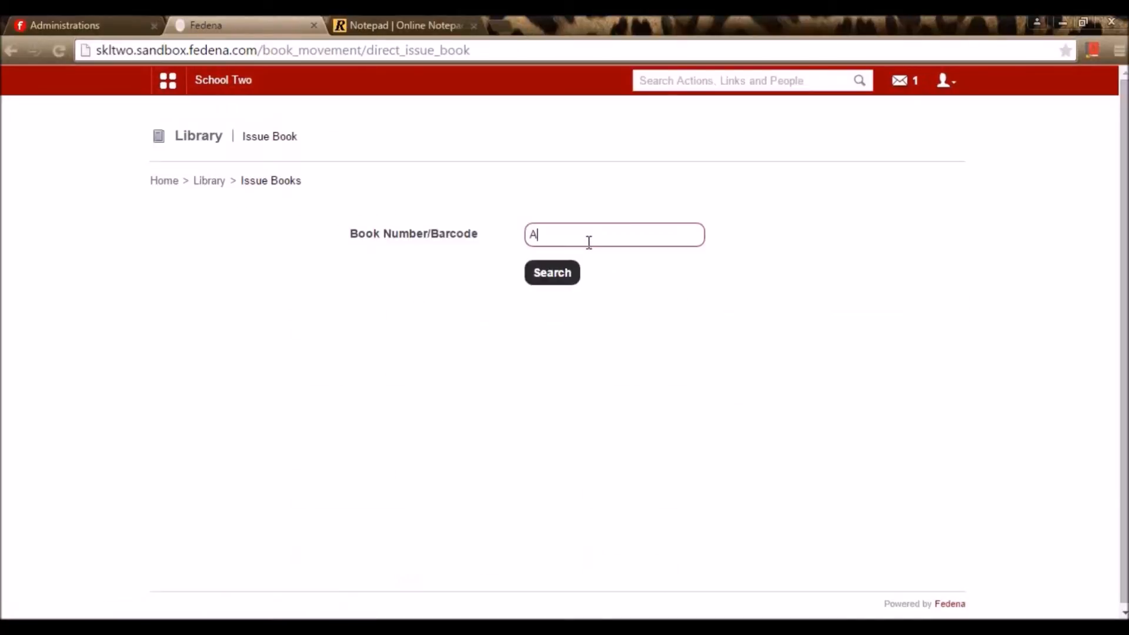
left_click(574, 277)
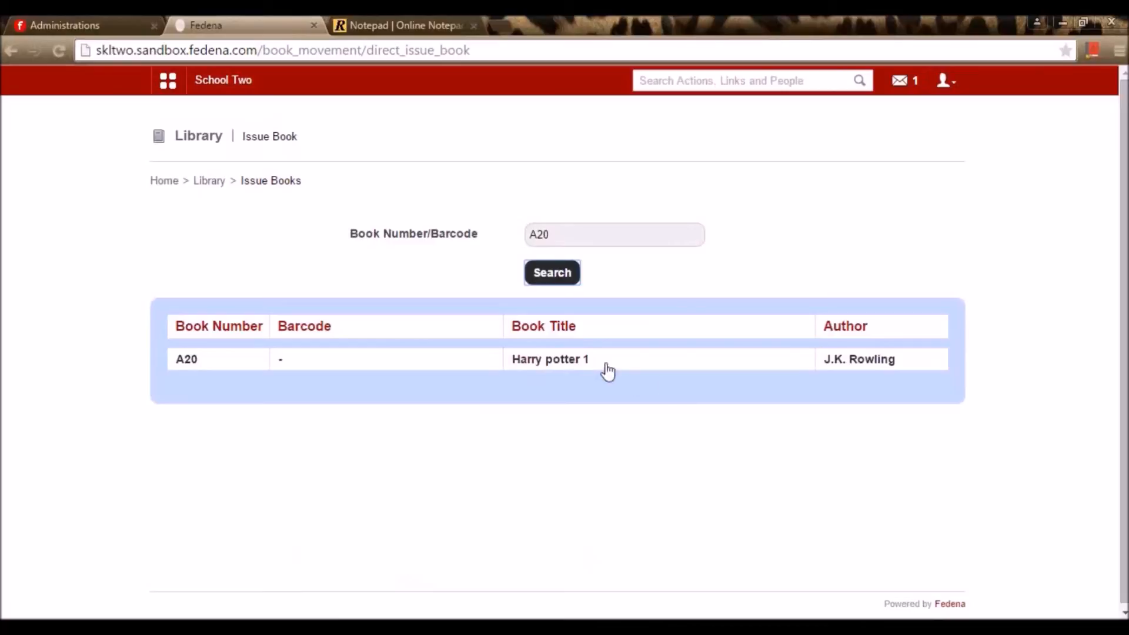
left_click(574, 361)
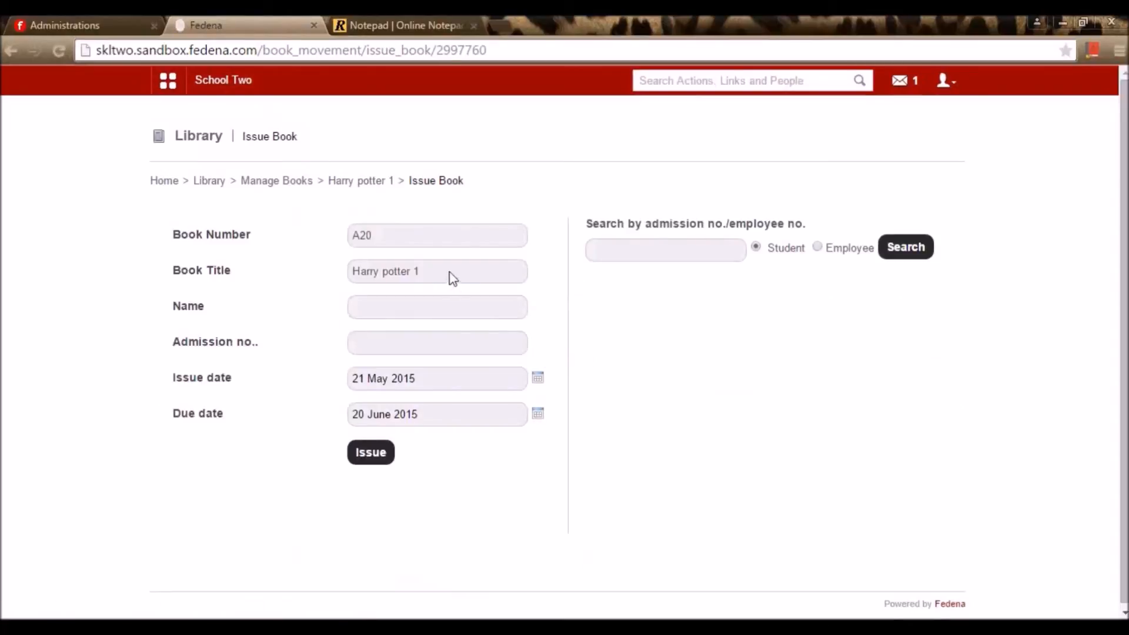
Find the student by admission number and issue the book, due 20 June 2015
left_click(714, 246)
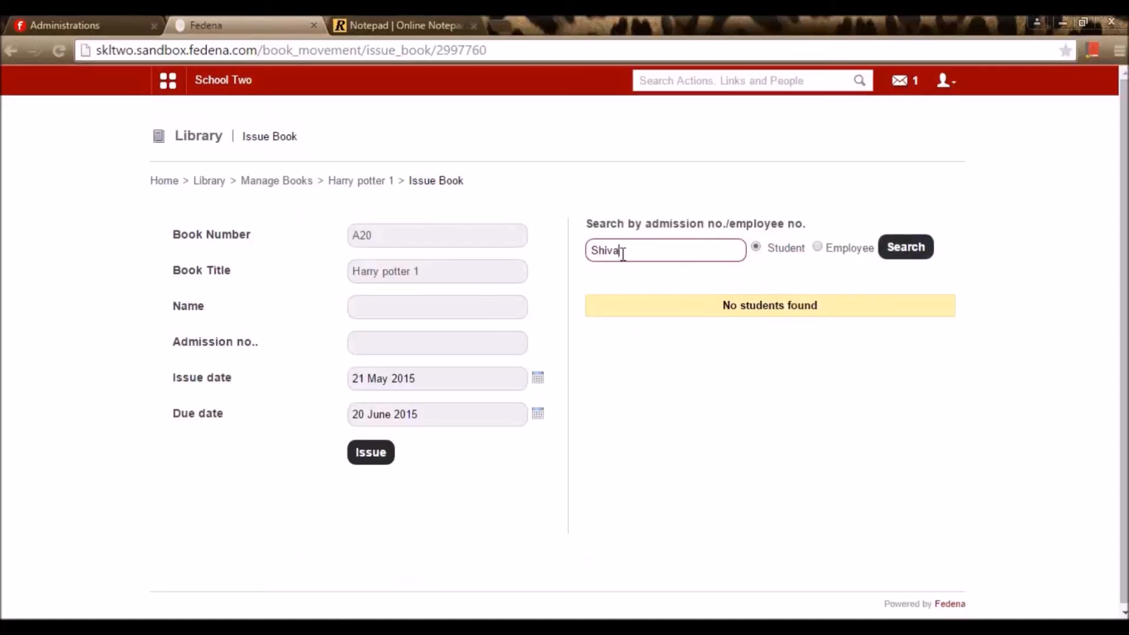
left_click_drag(622, 253, 534, 271)
type("ST001")
left_click(915, 258)
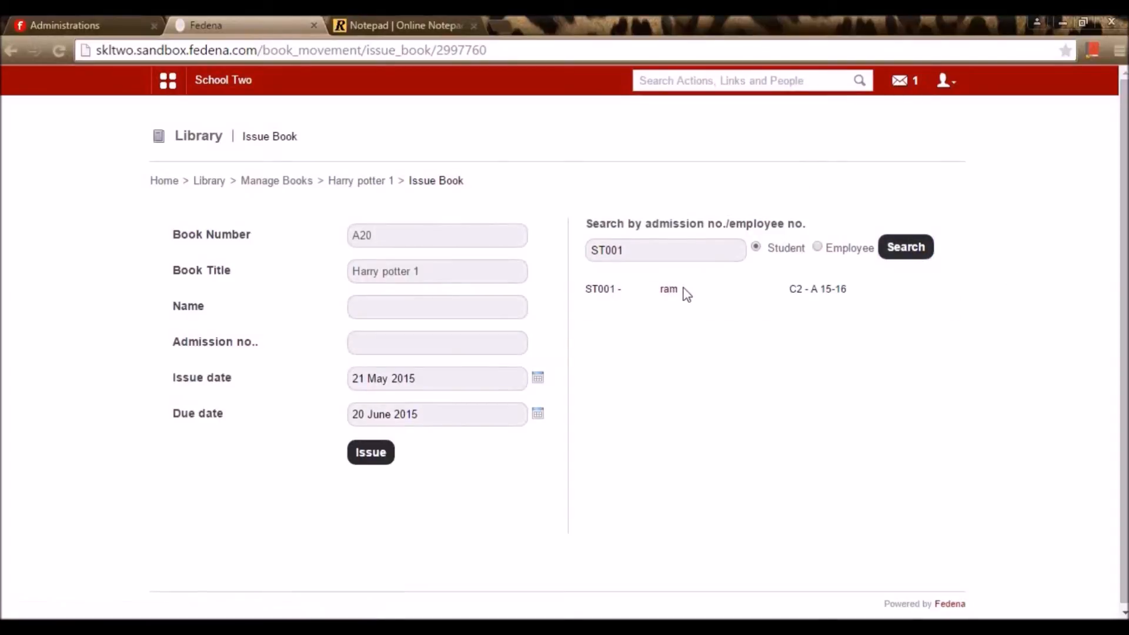
left_click(670, 290)
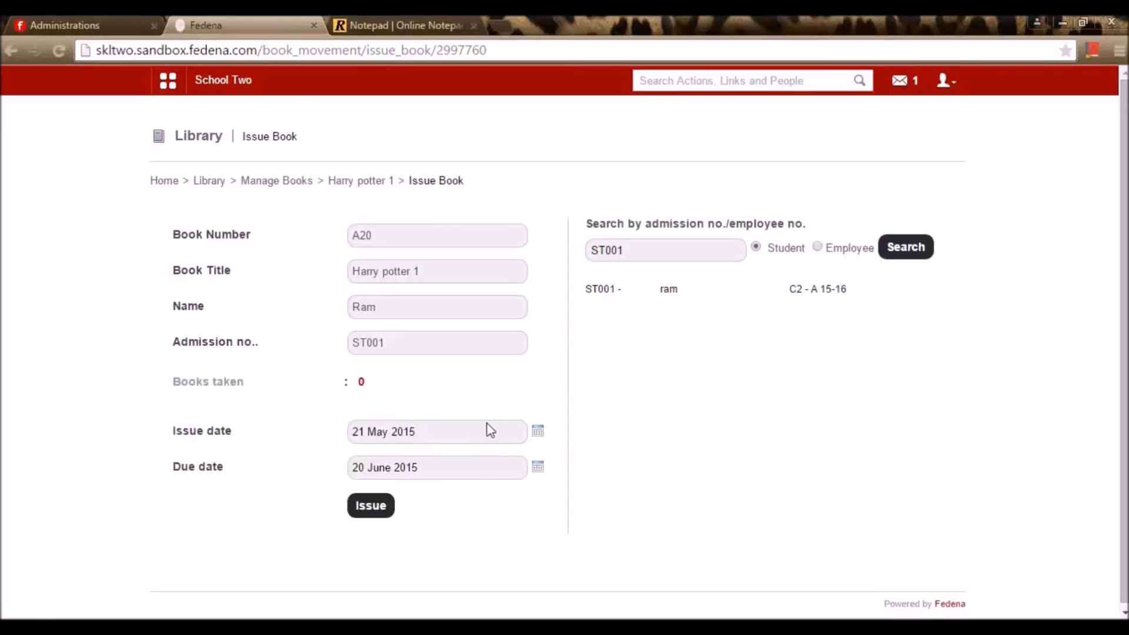
left_click(362, 511)
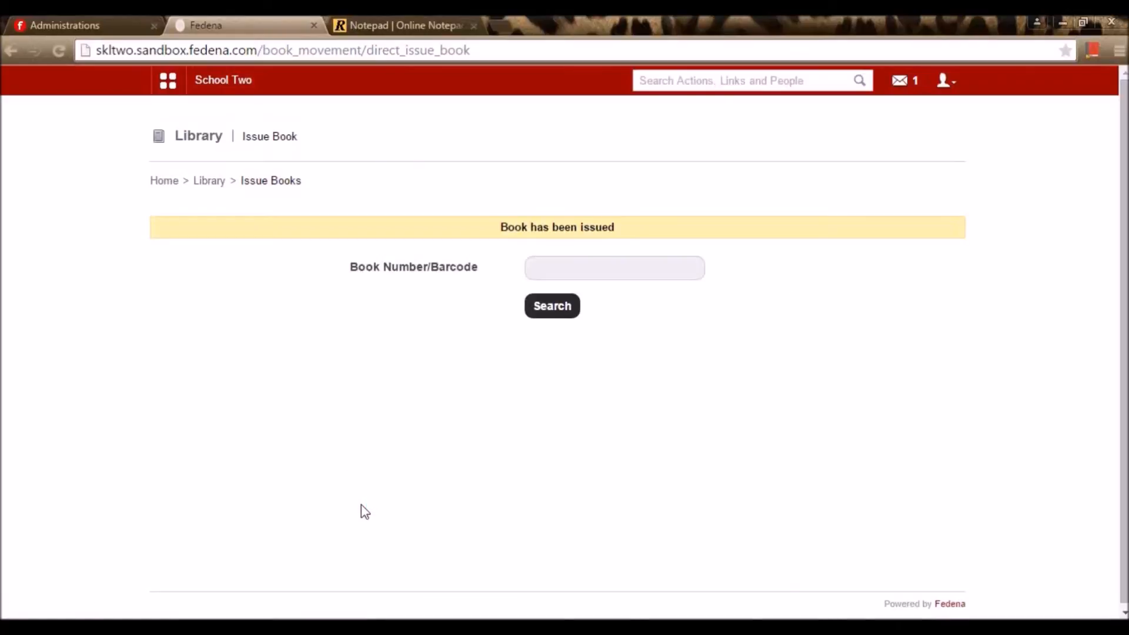
left_click(210, 183)
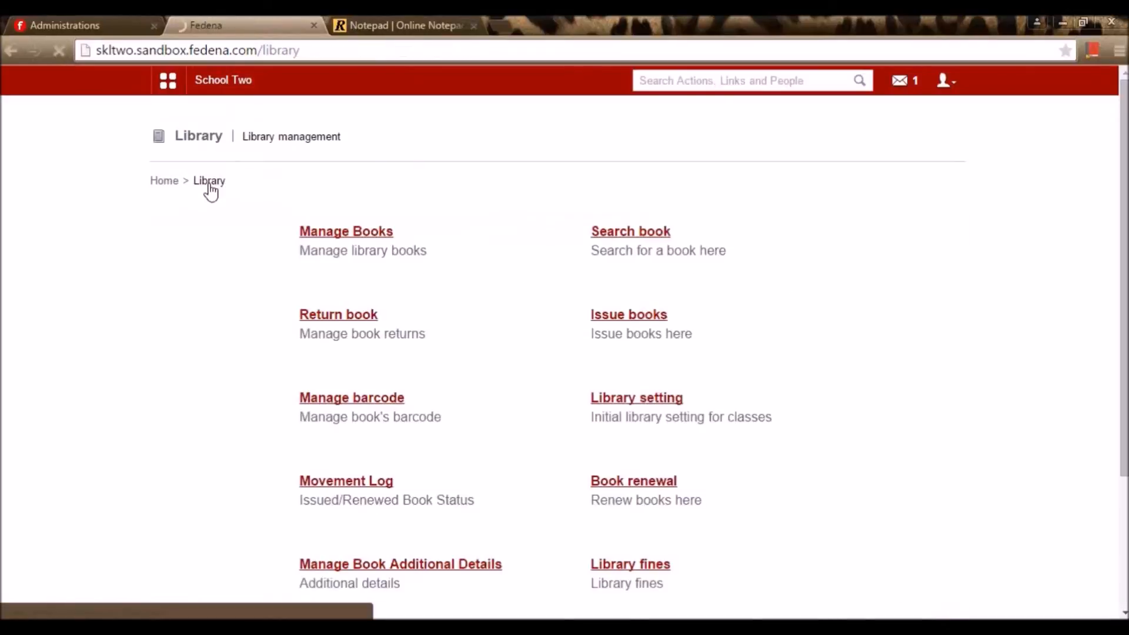
Look up A20 on the Return book page and submit Harry potter 1's return
left_click(318, 318)
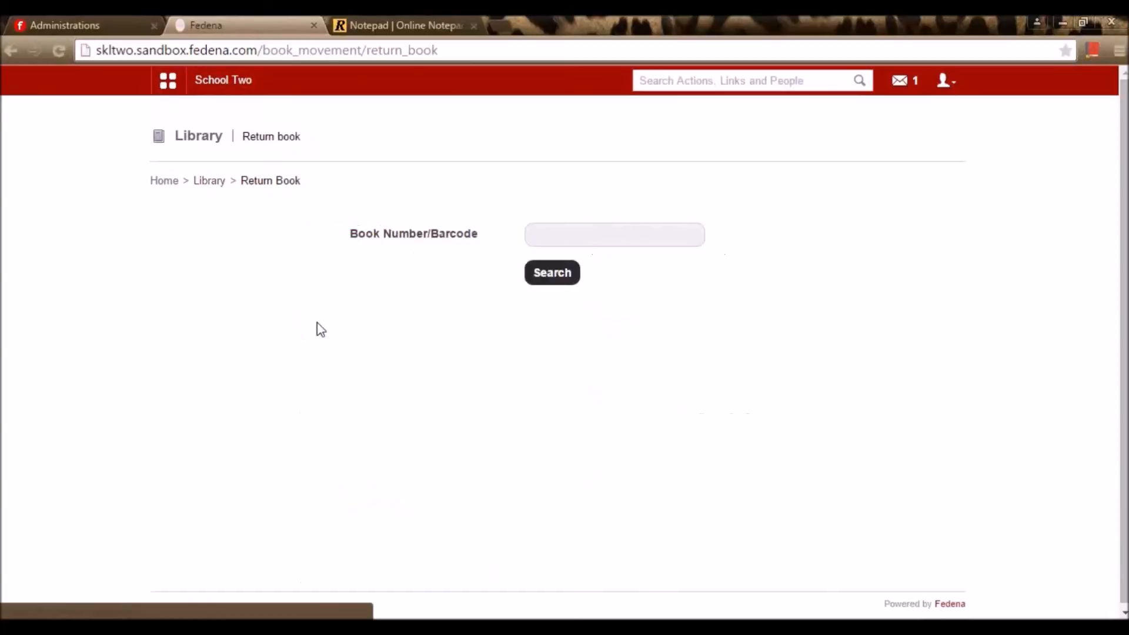
left_click(570, 236)
type("A2")
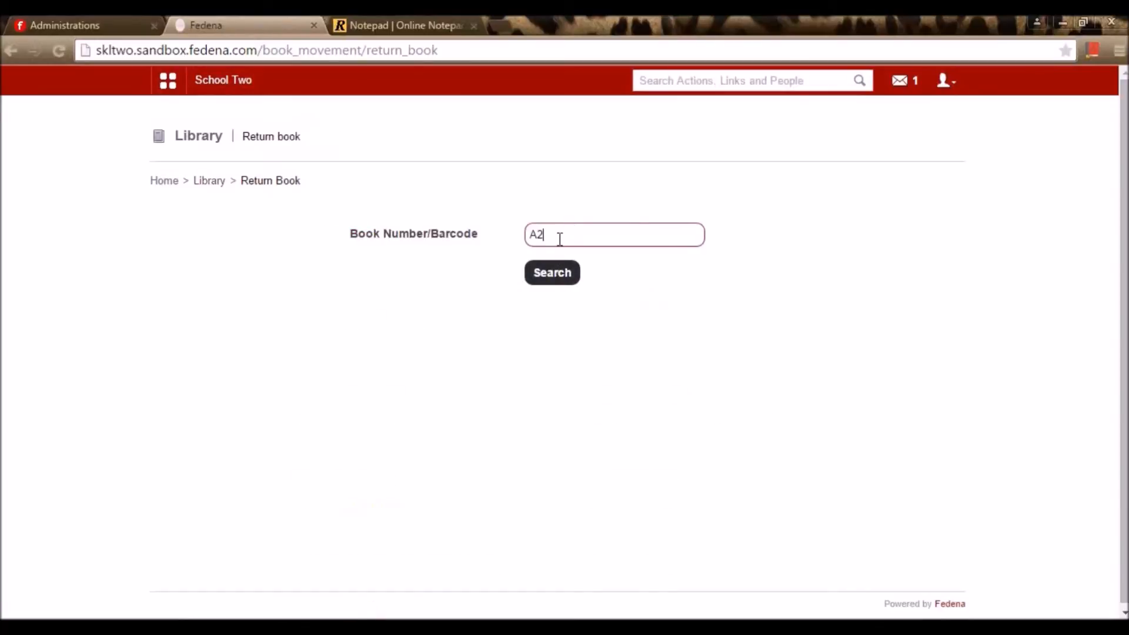
type("0")
left_click(554, 276)
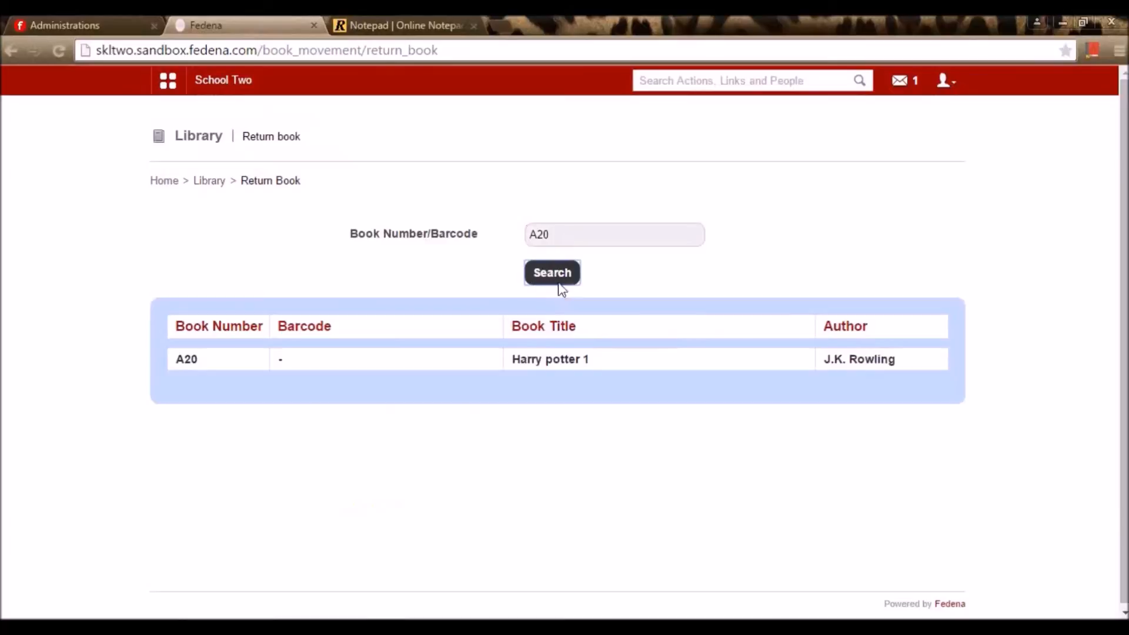
left_click(540, 364)
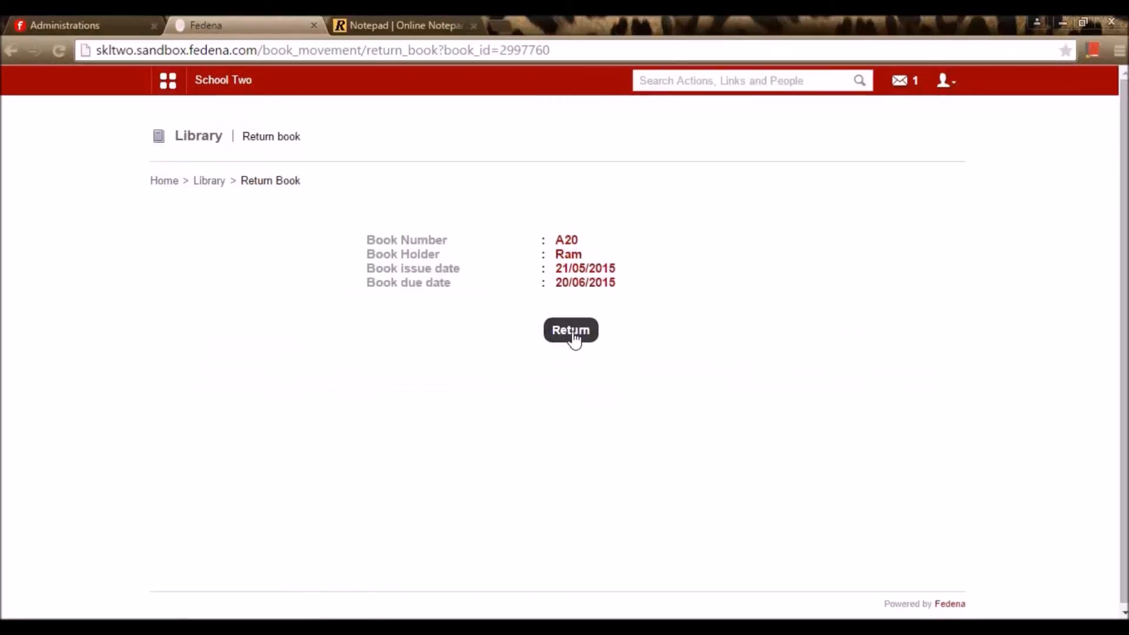
left_click(209, 181)
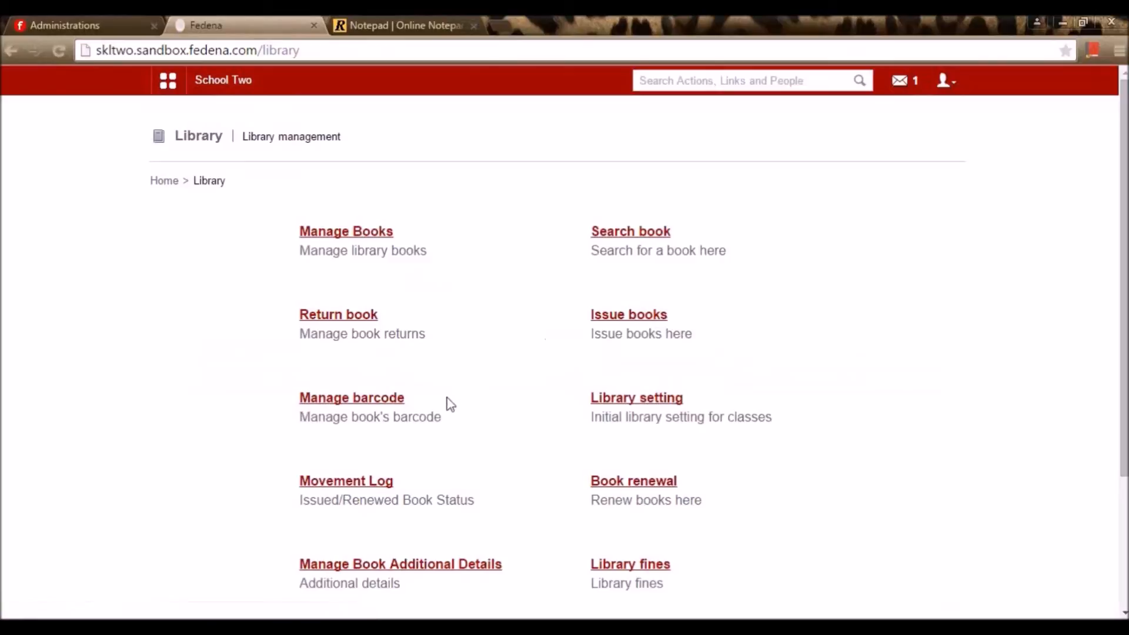
left_click(404, 399)
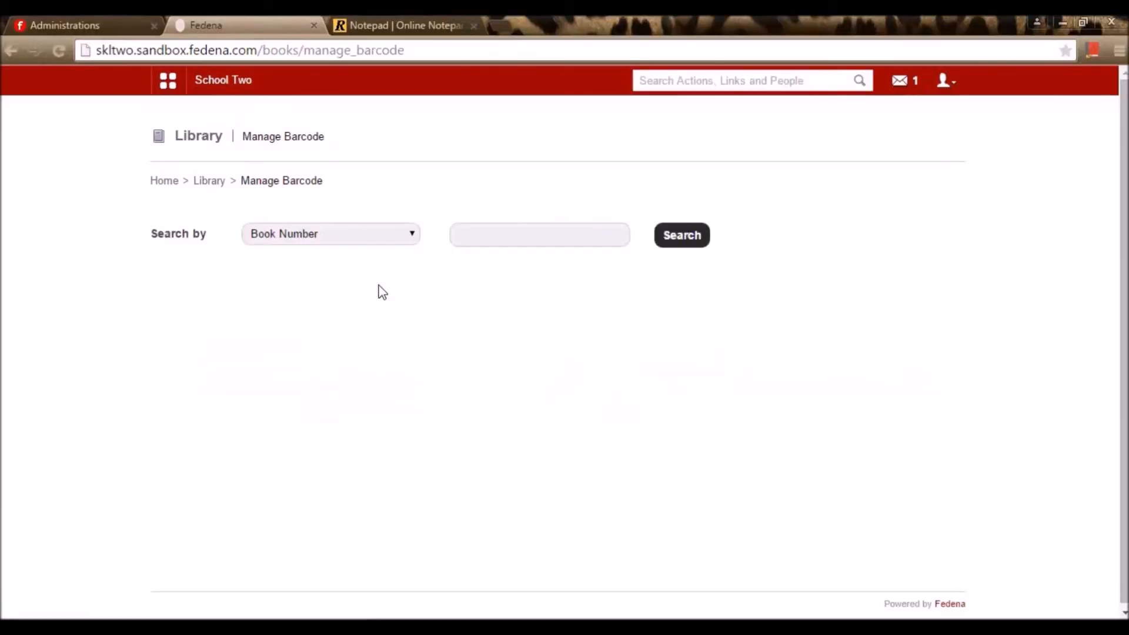
Search barcodes by Book Number for A20, showing Harry potter 1 with no barcode
left_click(365, 240)
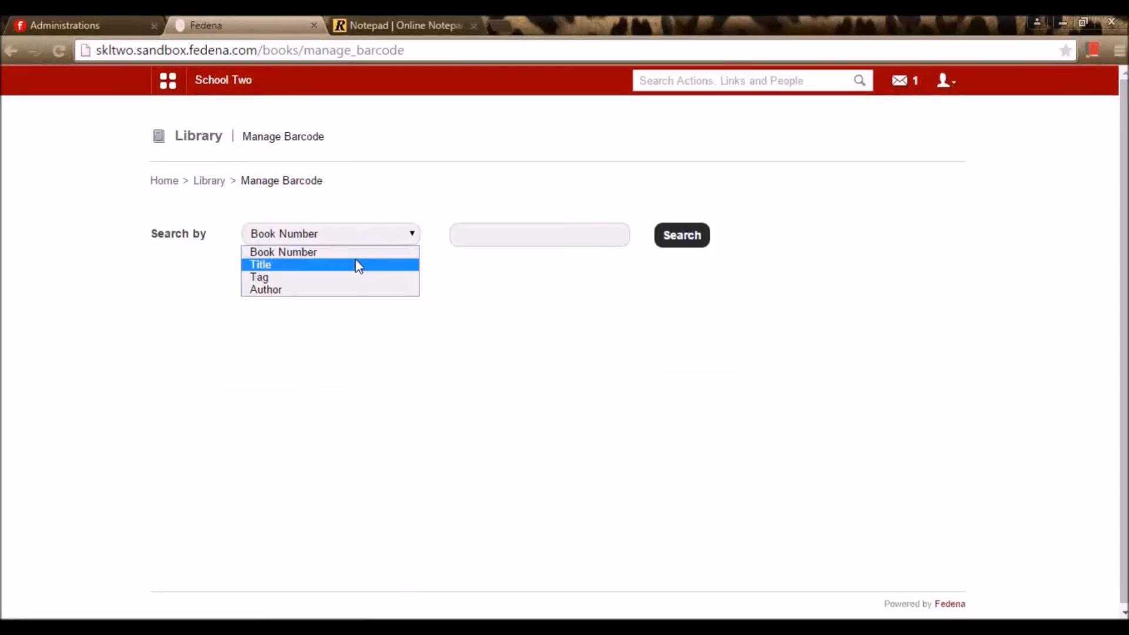
left_click(354, 252)
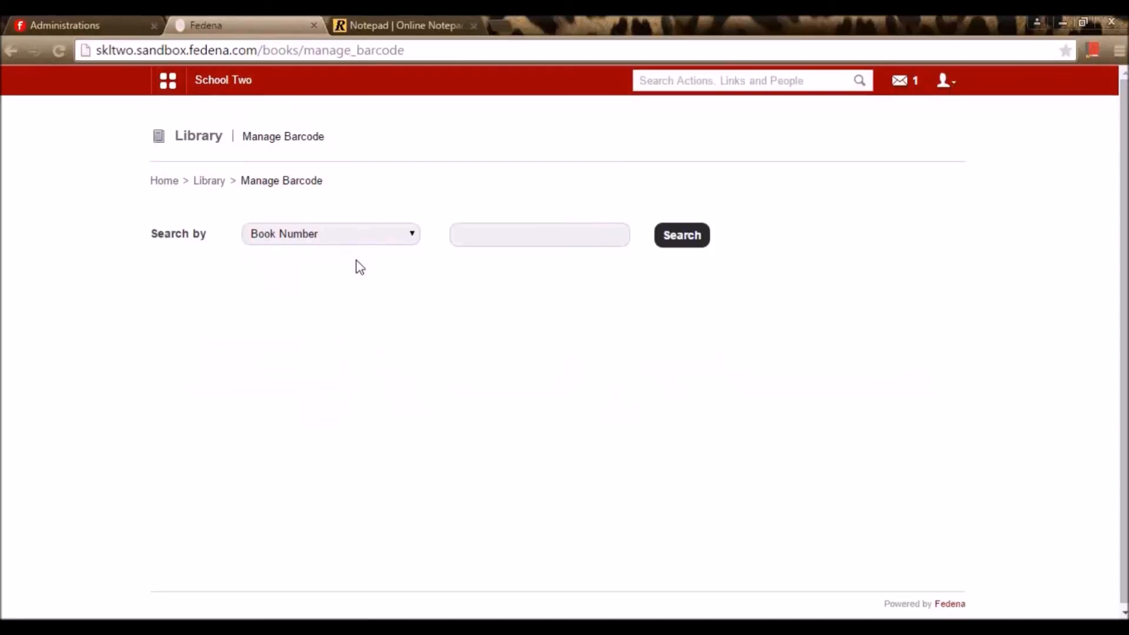
left_click(356, 239)
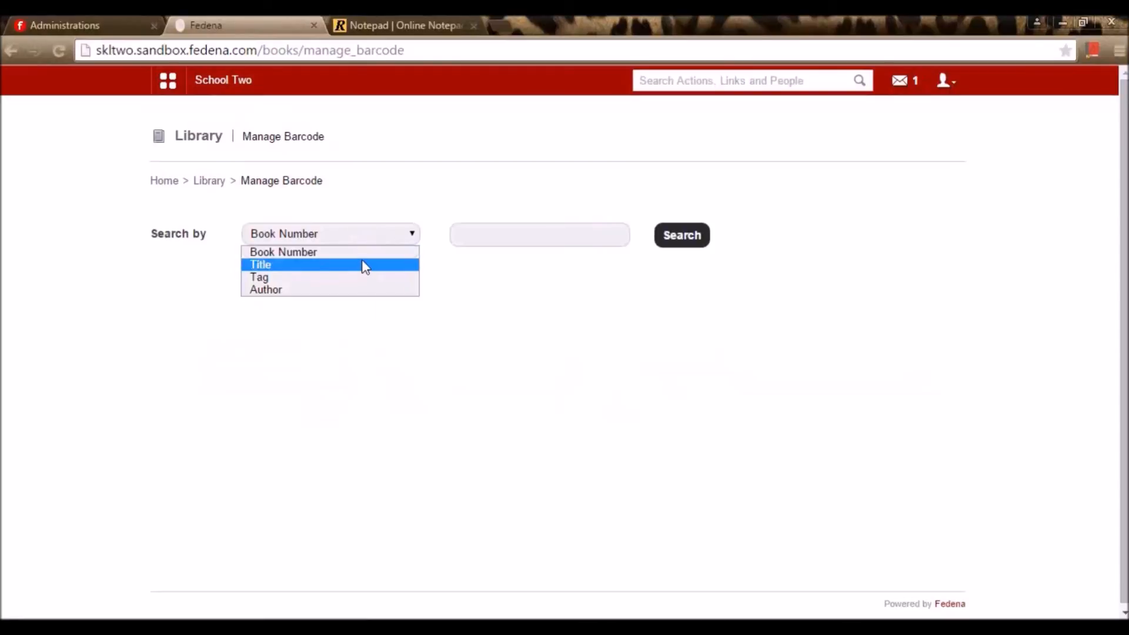
left_click(364, 256)
left_click(619, 231)
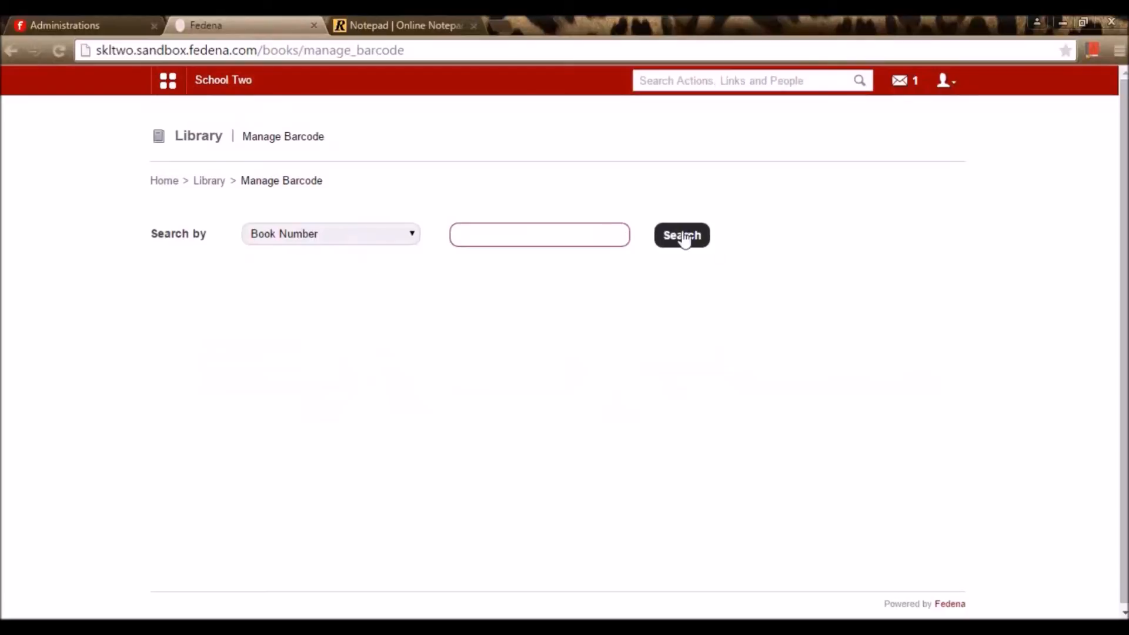
type("A20")
left_click(706, 236)
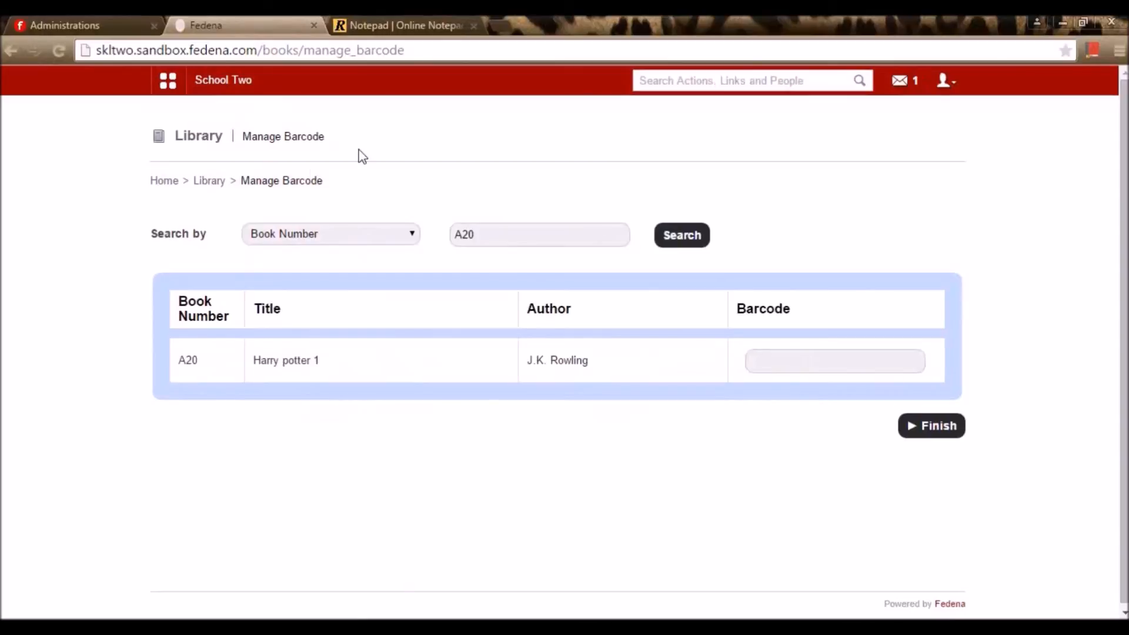
left_click(215, 182)
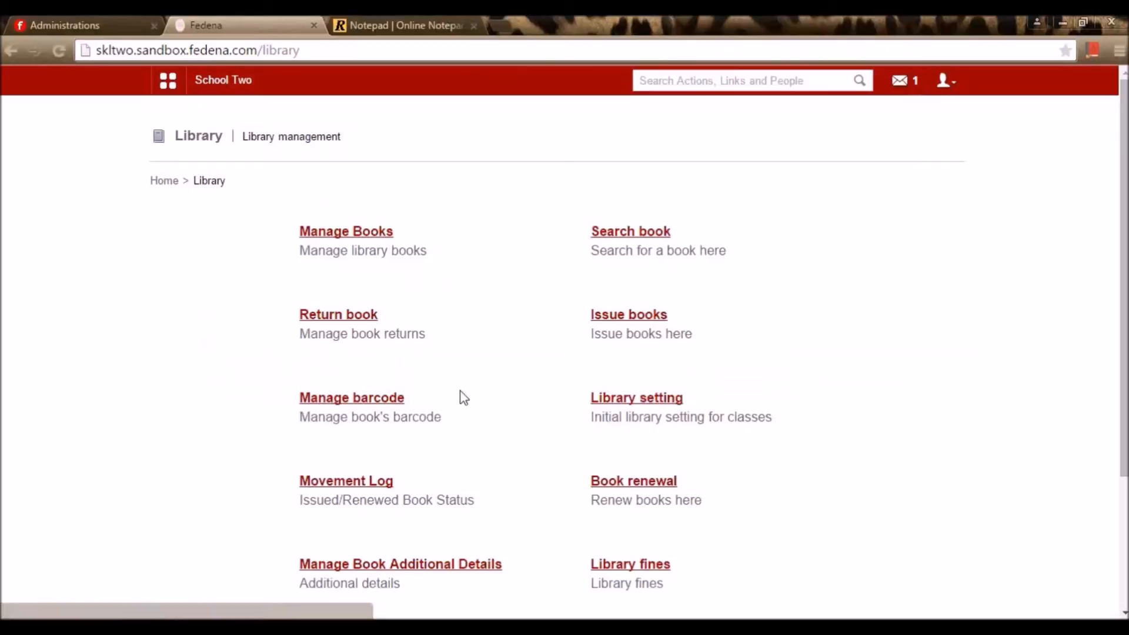
Choose class Grade 2 in Library settings and start a new card setting
left_click(663, 402)
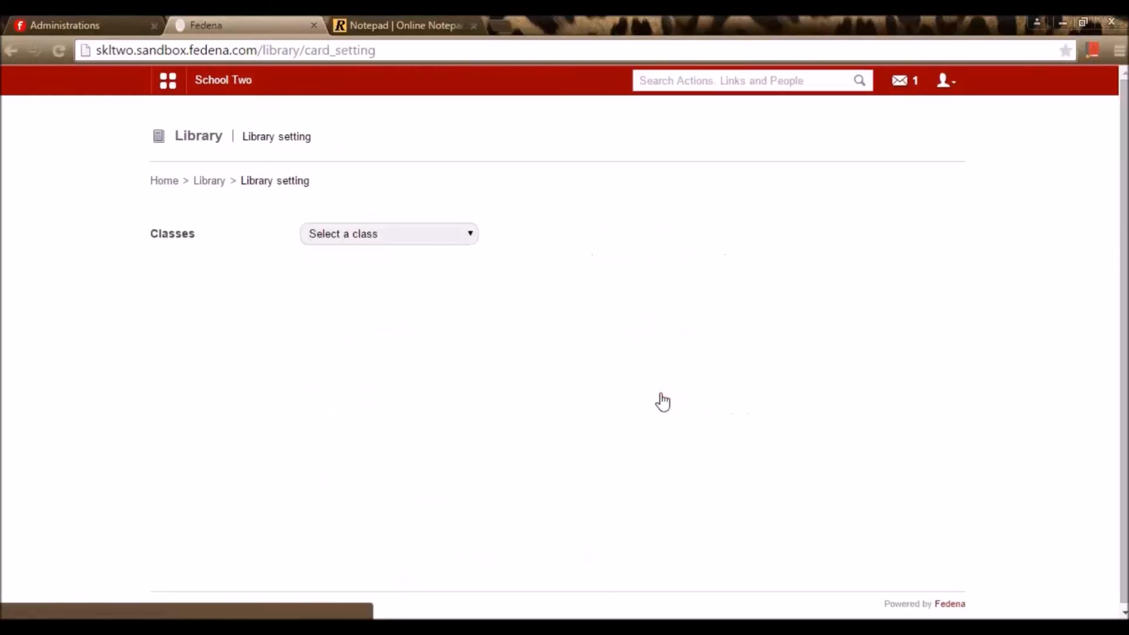
left_click(398, 233)
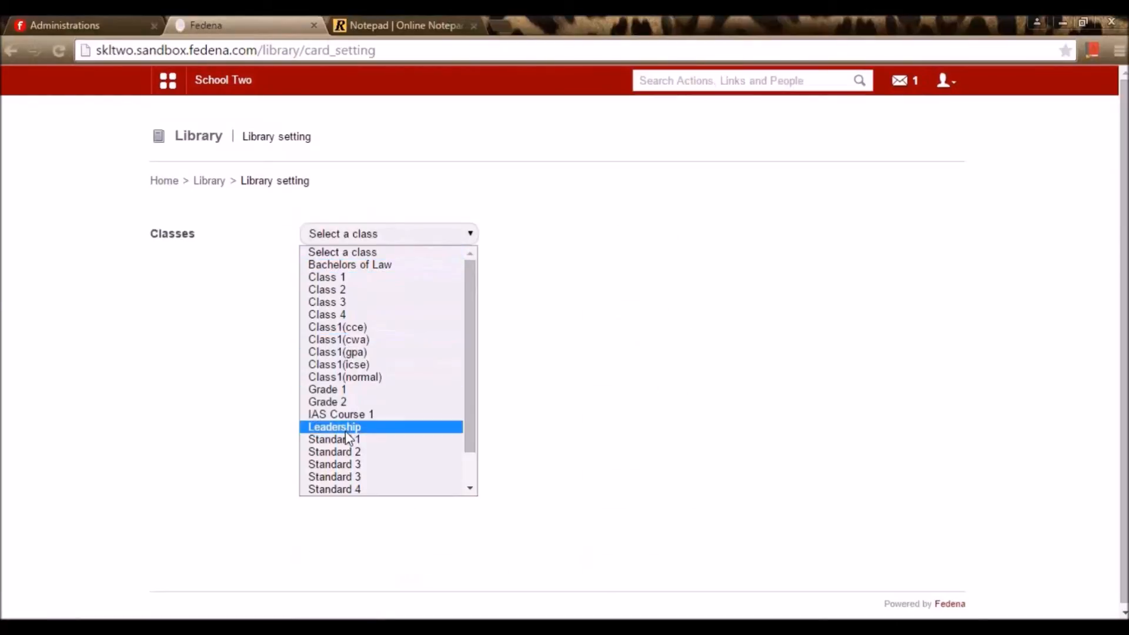
left_click(360, 403)
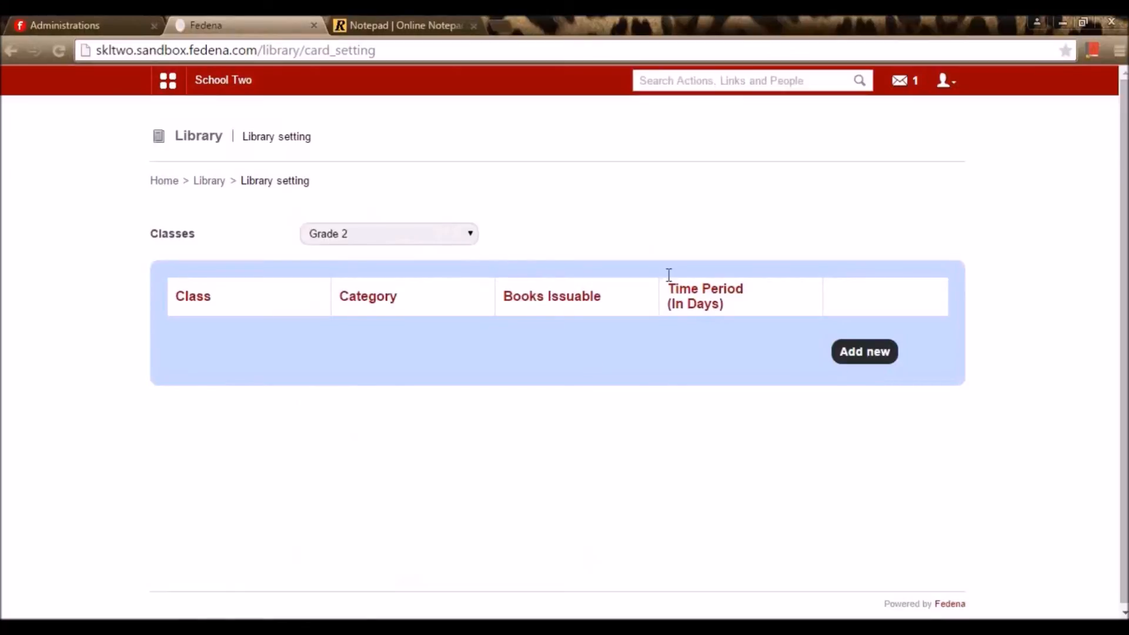
left_click(872, 365)
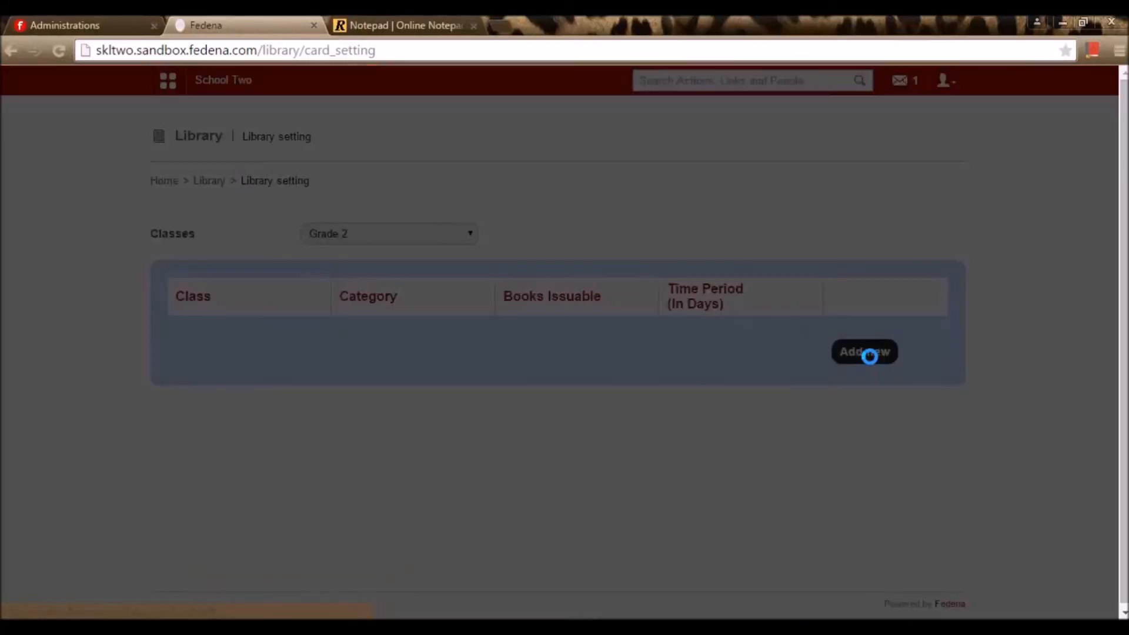
left_click(647, 180)
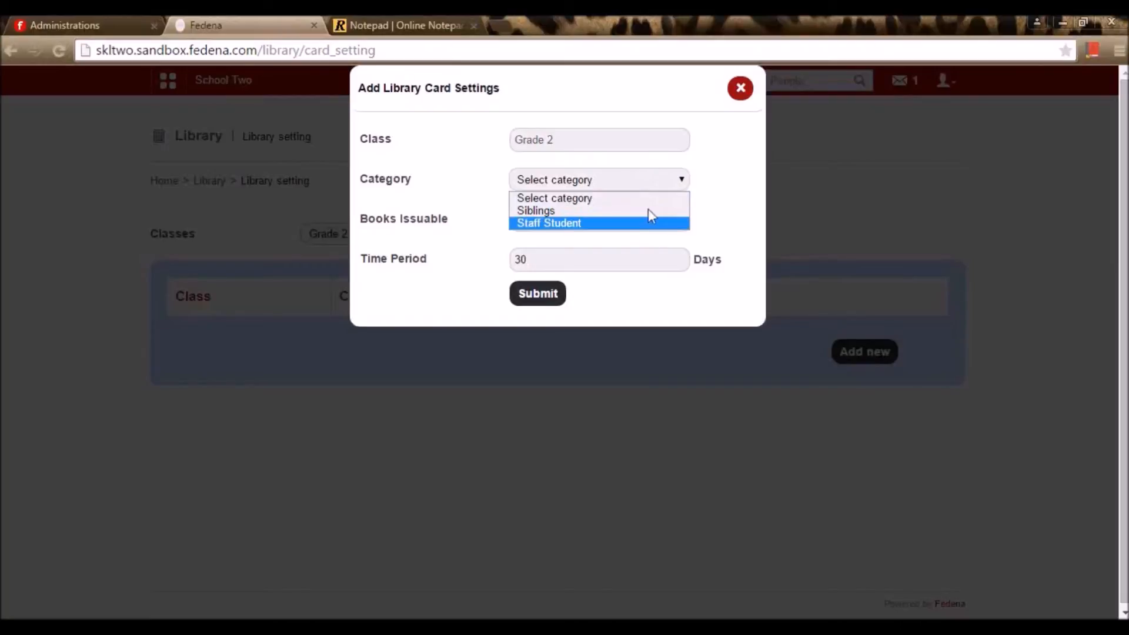
left_click(728, 196)
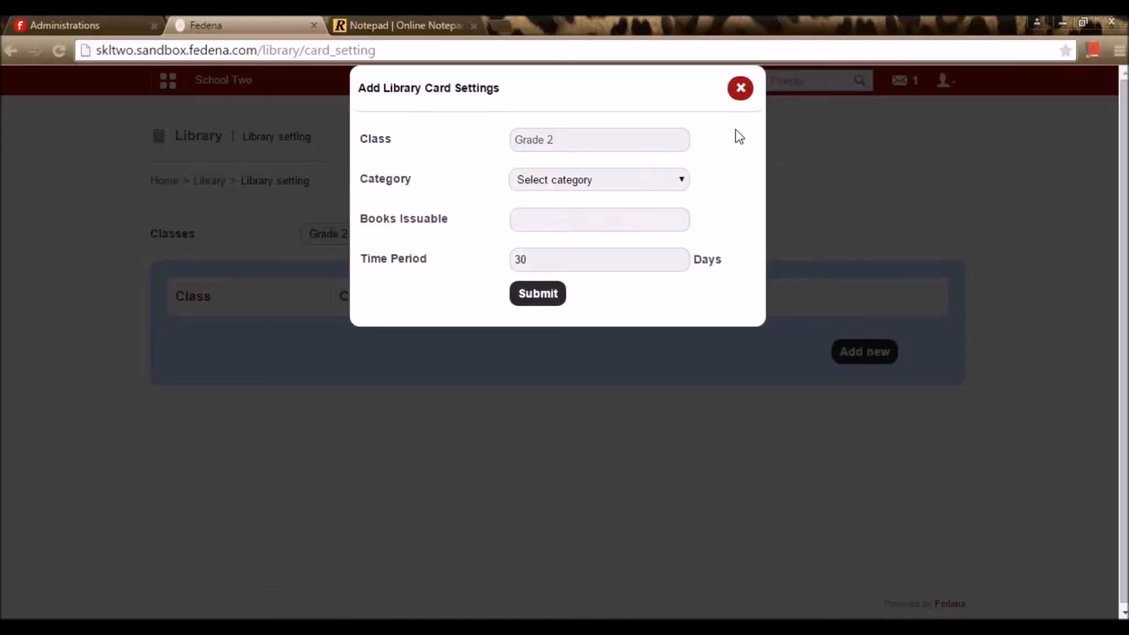
Set category Siblings with 2 issuable books for 30 days and save it
left_click(595, 222)
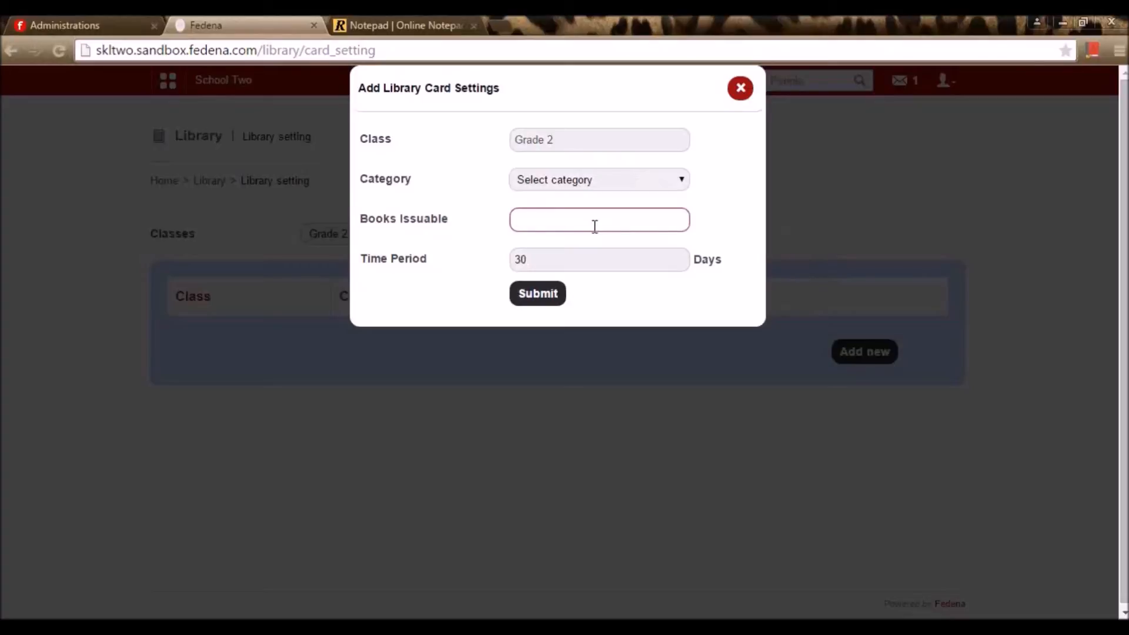
left_click(622, 265)
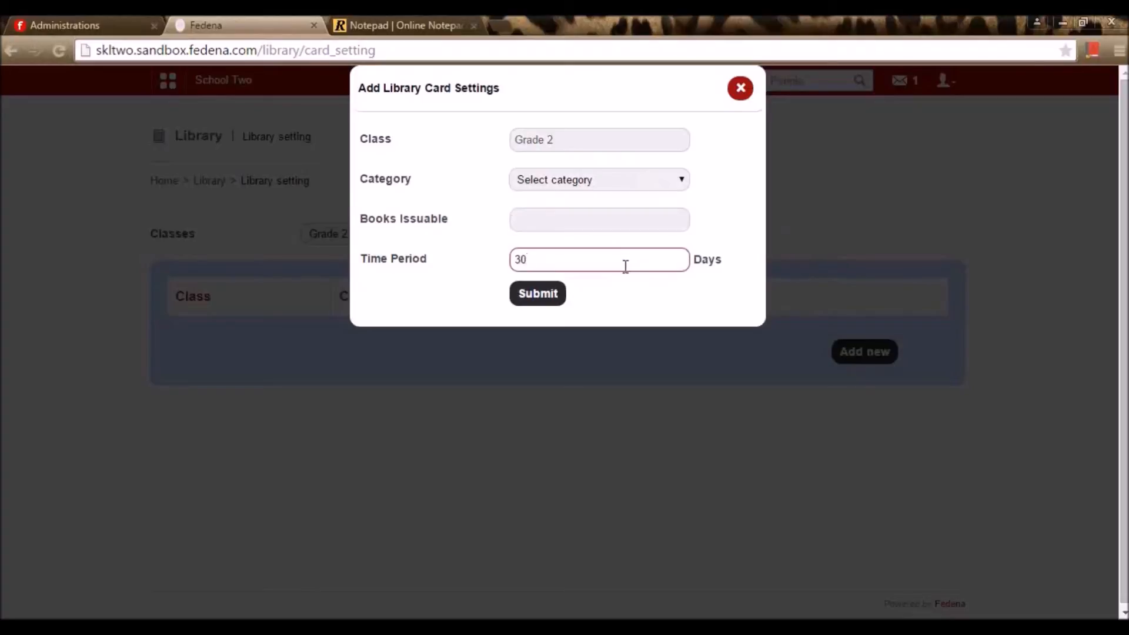
left_click(621, 221)
type("2")
left_click(537, 305)
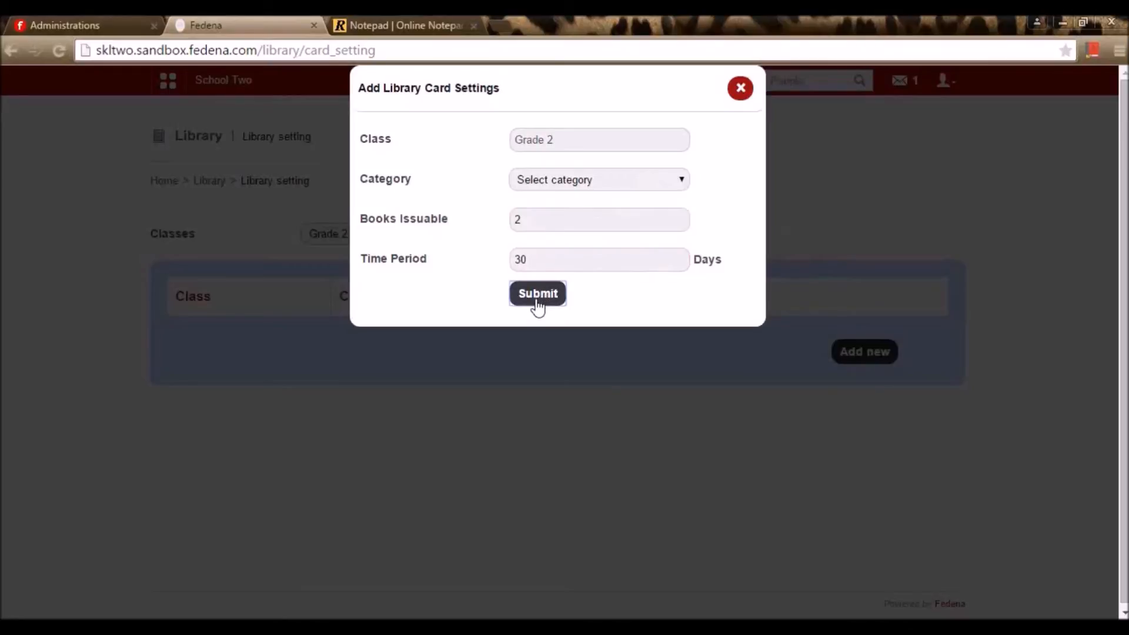
left_click(576, 254)
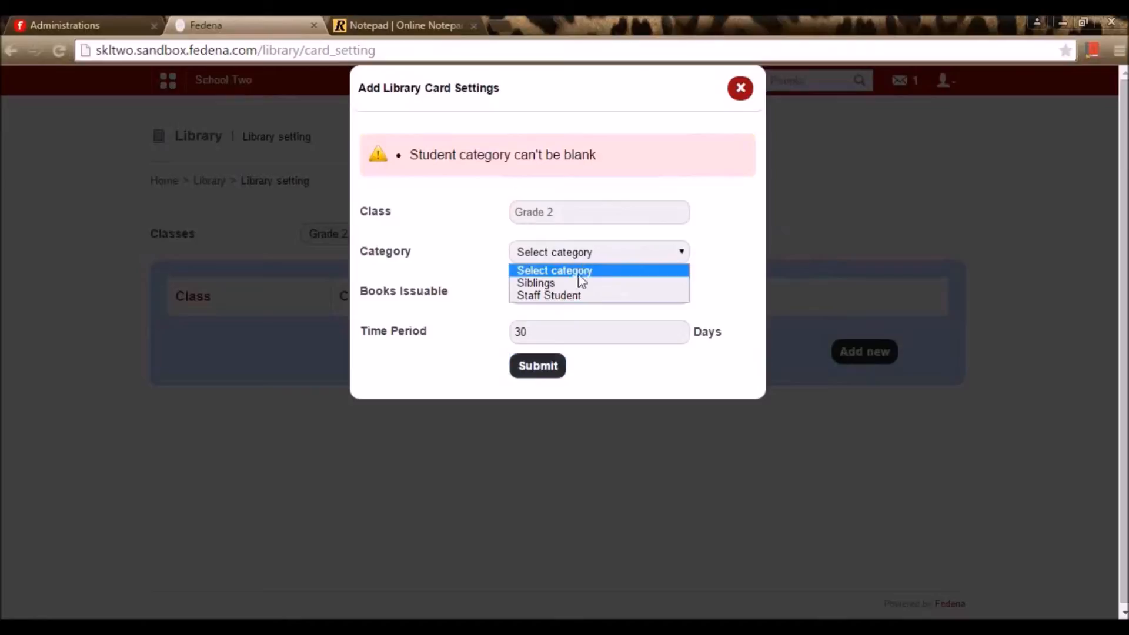
left_click(576, 283)
left_click(536, 367)
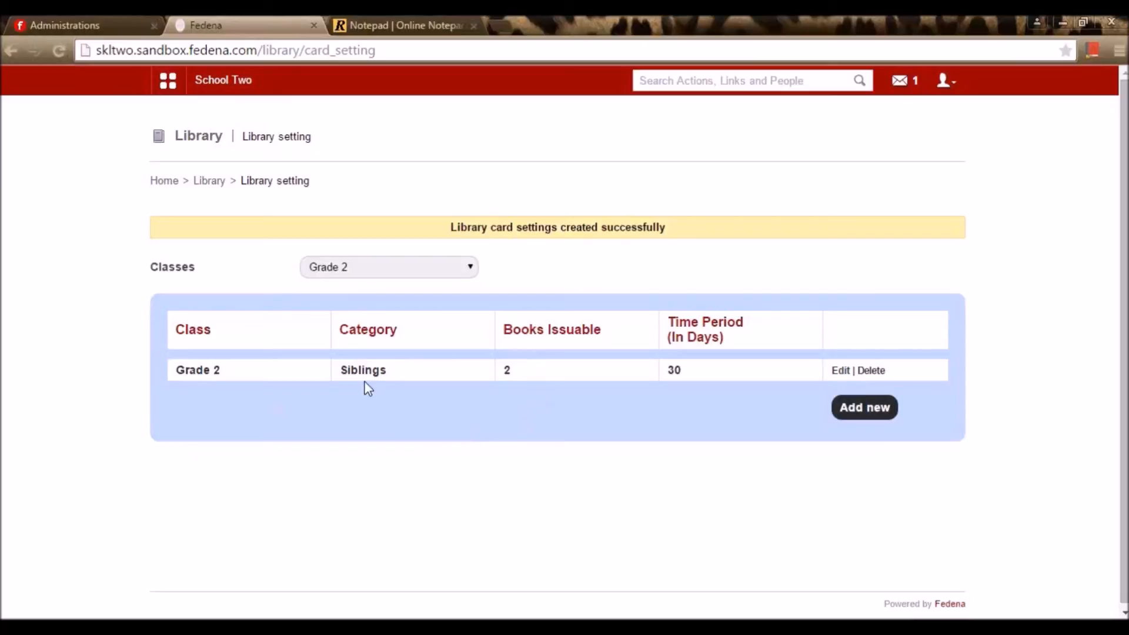
left_click(209, 181)
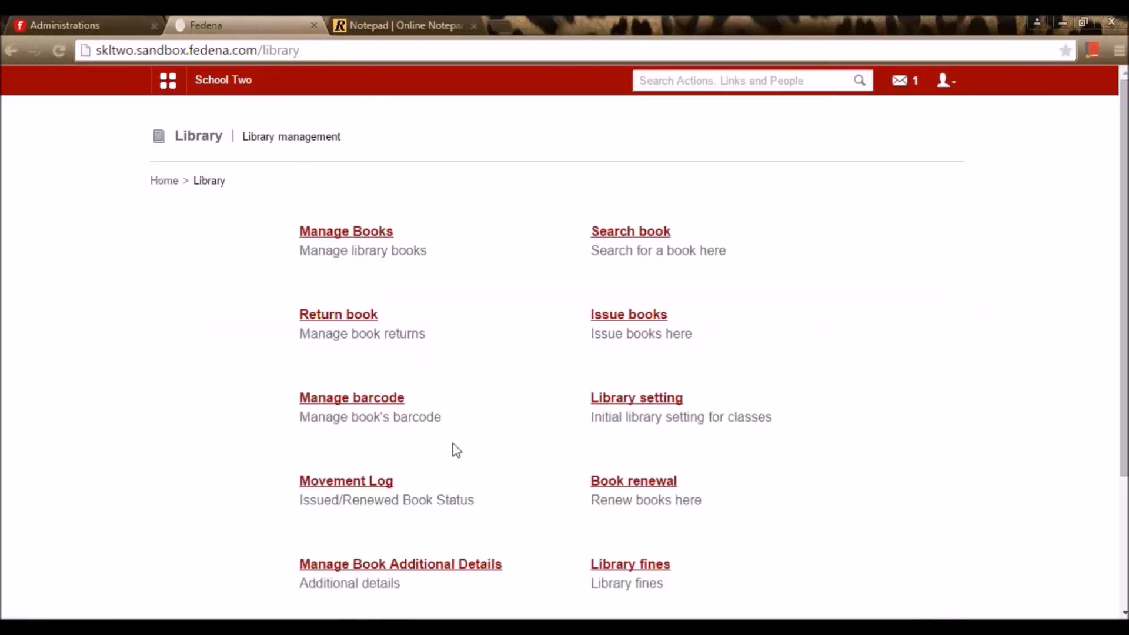
Search the movement log by issue date 21 May 2015 (A20, due 20/06/2015), then go back to Library
left_click(383, 481)
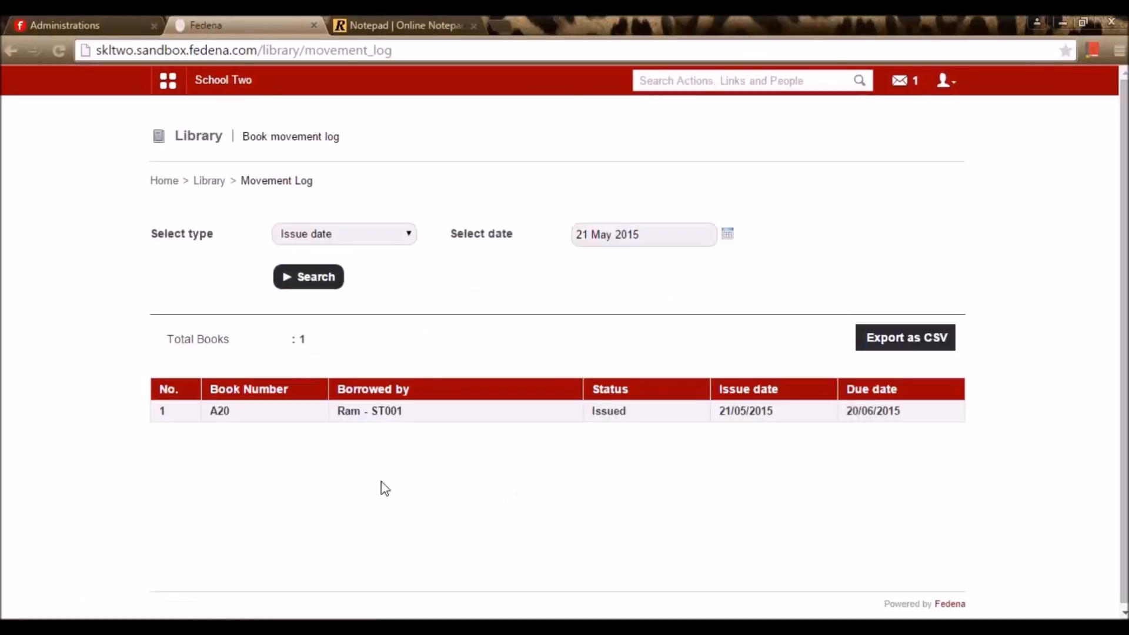
left_click(390, 233)
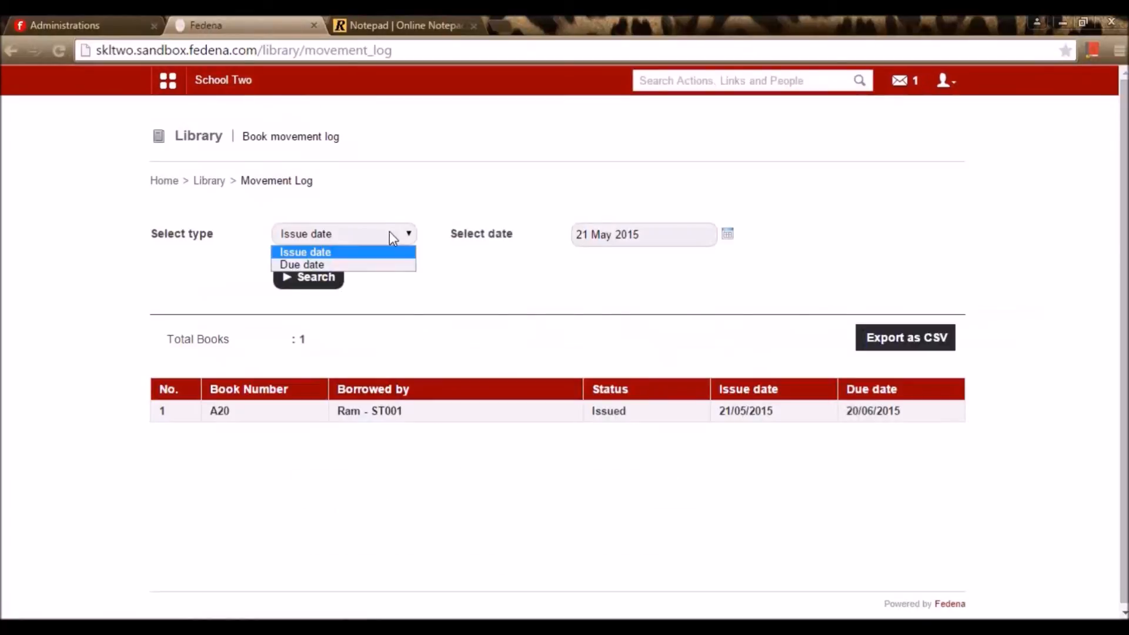
left_click(396, 252)
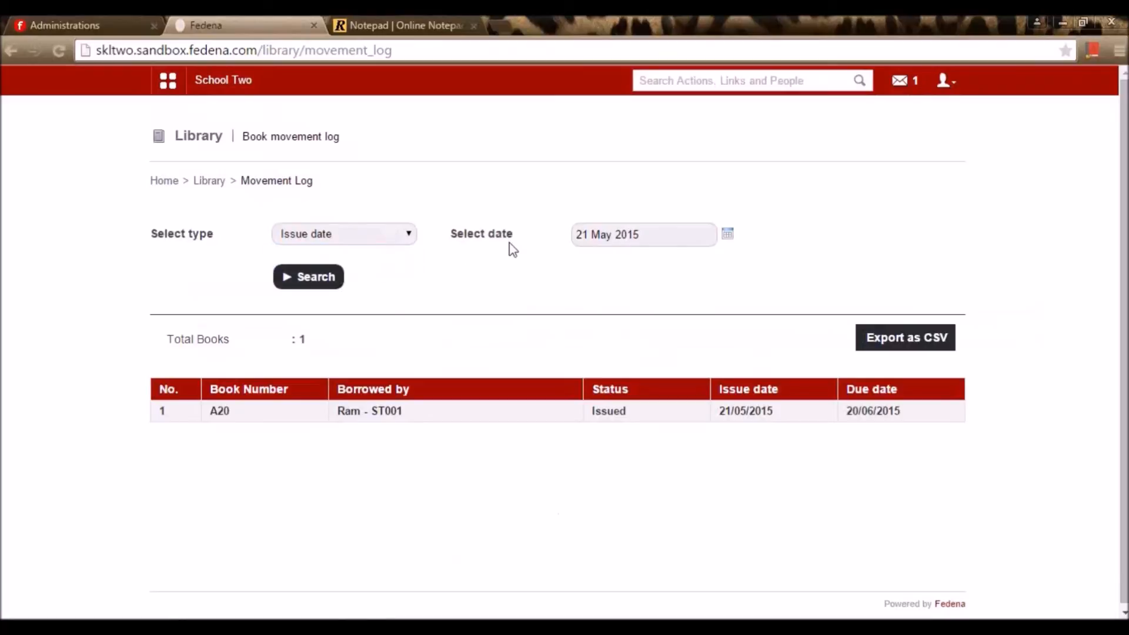
left_click(728, 234)
left_click(665, 342)
left_click(315, 284)
left_click(226, 182)
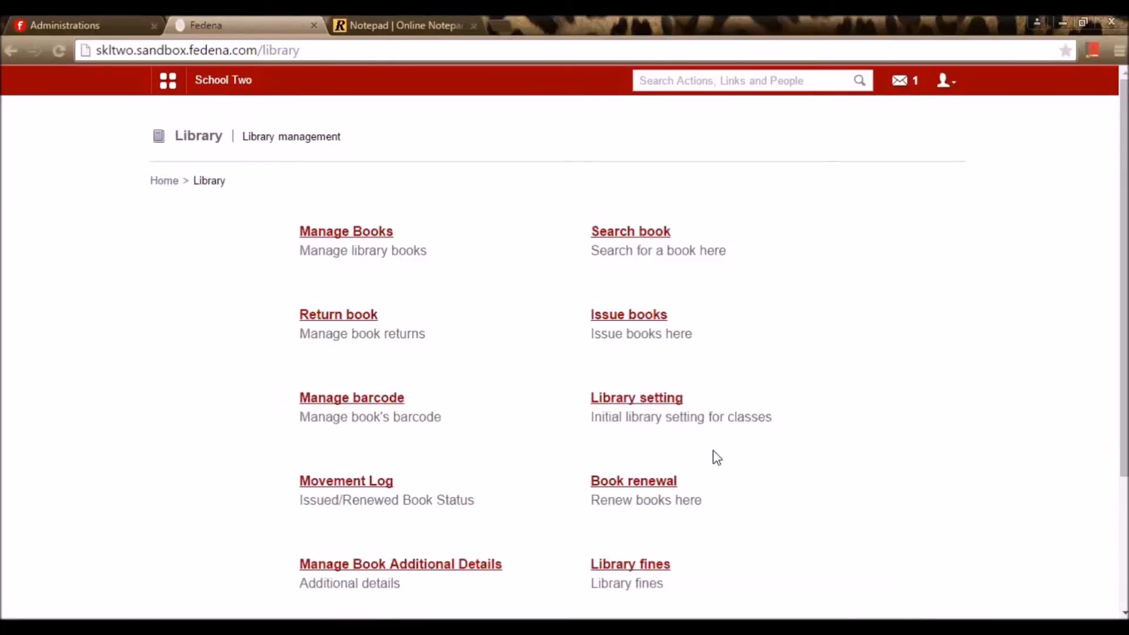
scroll(717, 458, "down", 3)
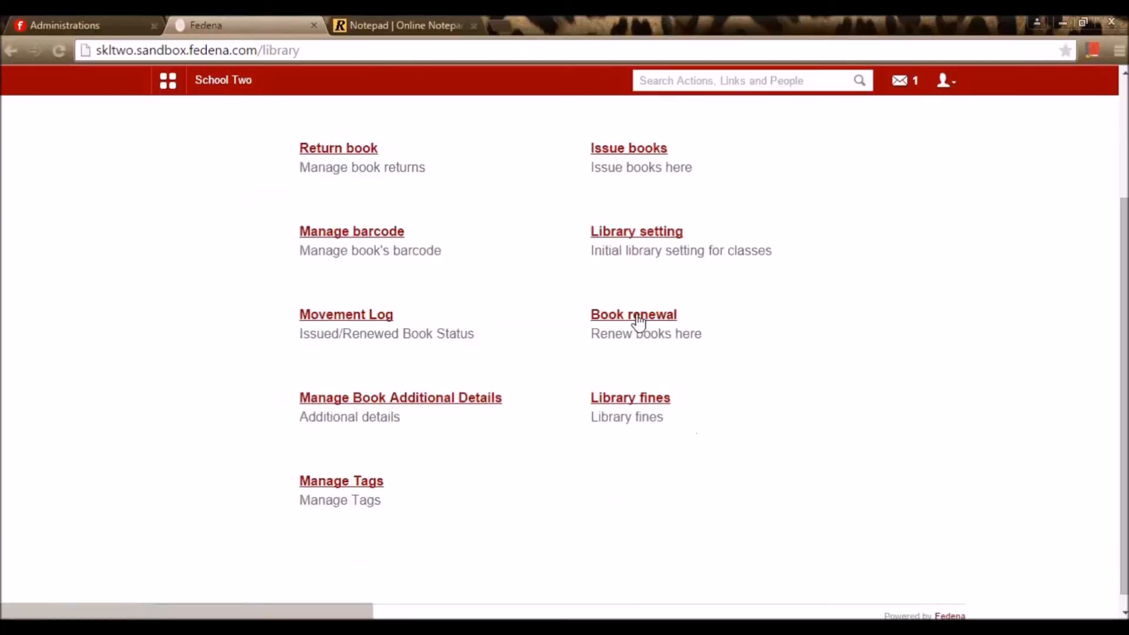
In Book renewal, look up book numbers A2, A11, A12 and finally A13
left_click(640, 320)
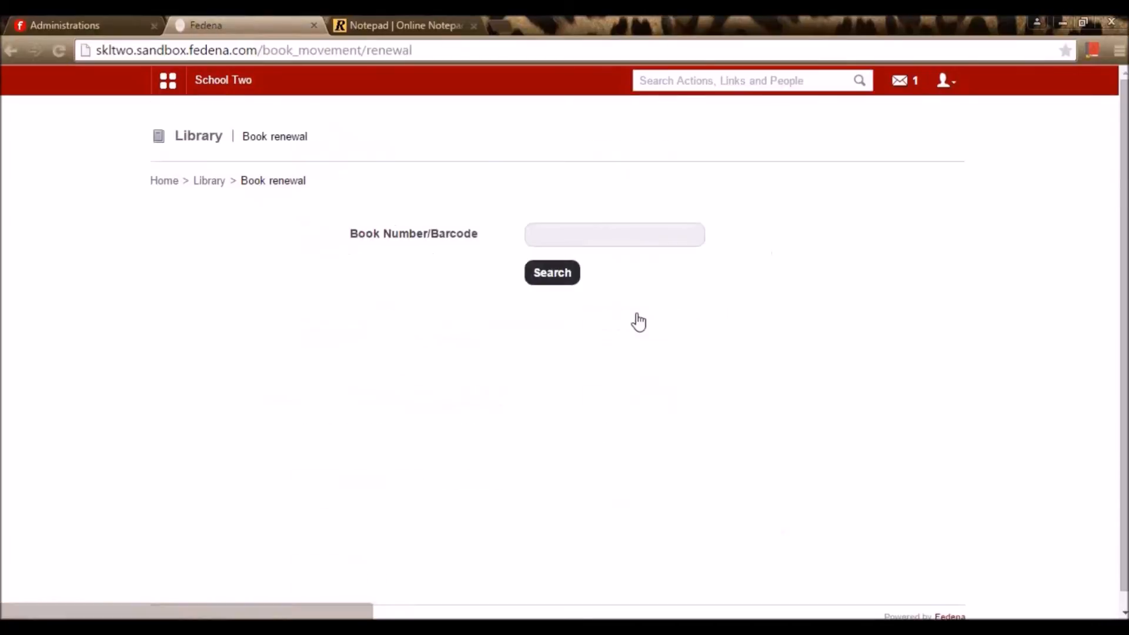
left_click(619, 241)
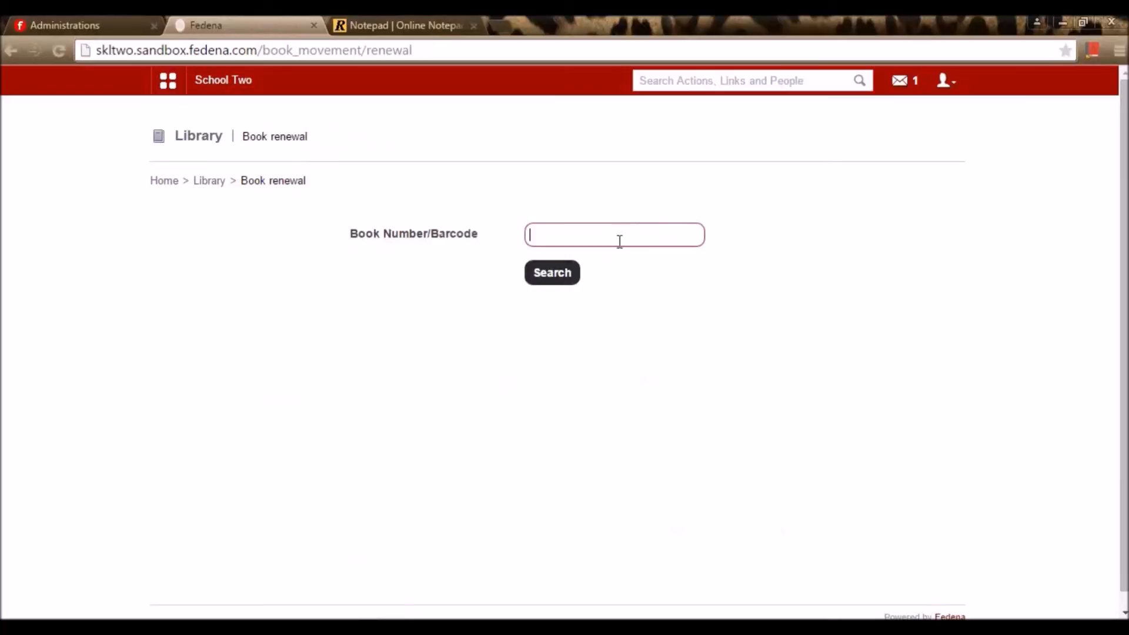
type("A2")
left_click(540, 277)
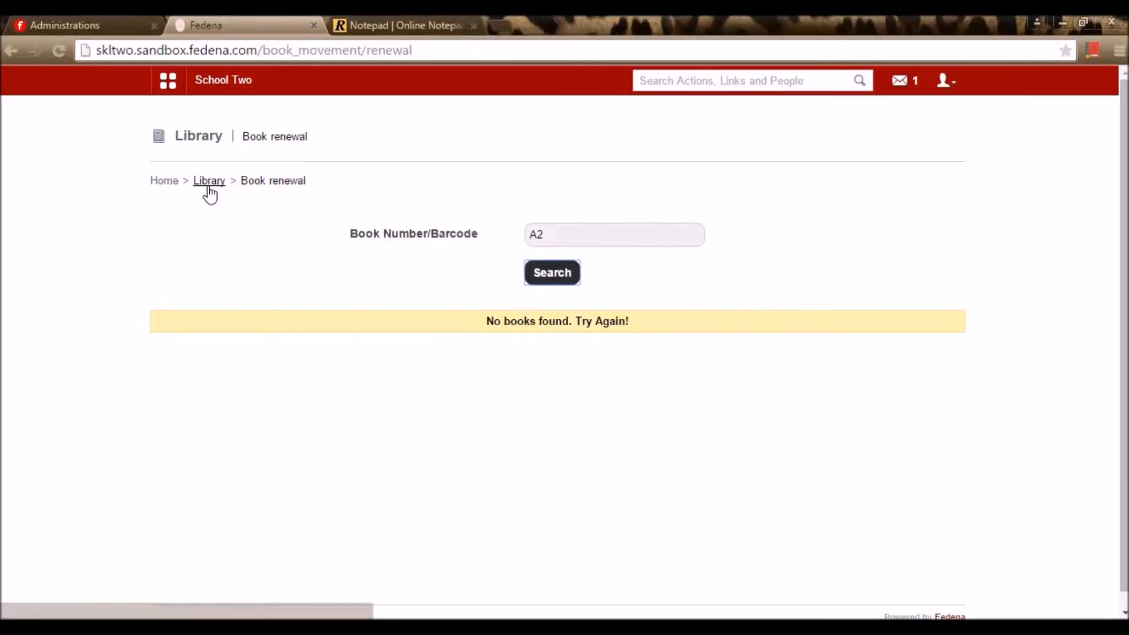
double_click(544, 237)
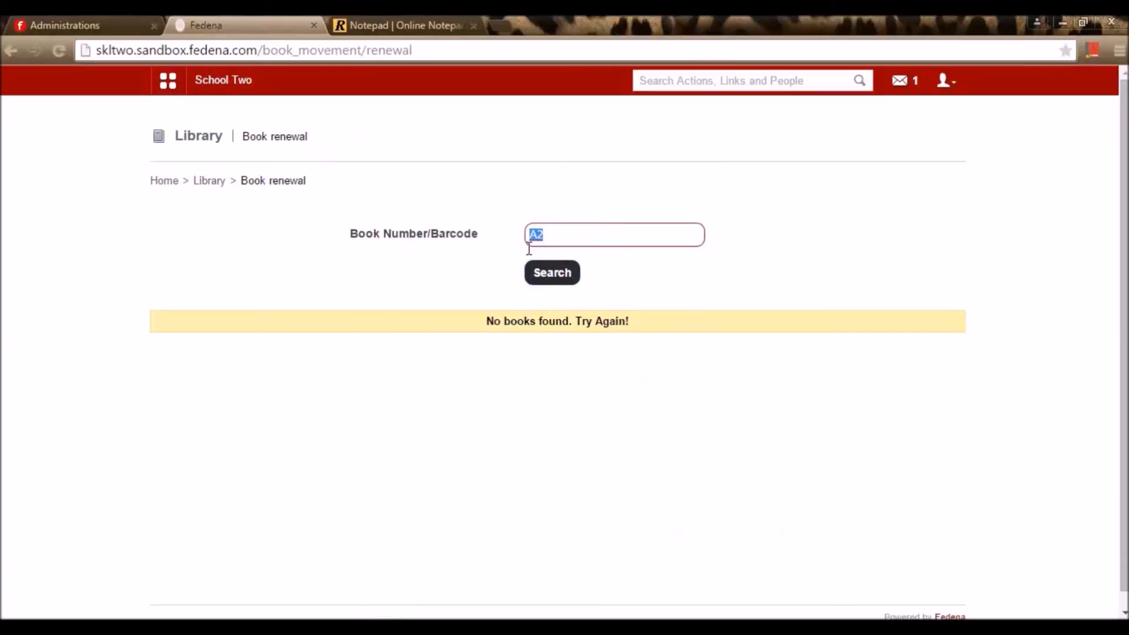
type("A11")
left_click(547, 275)
left_click(571, 239)
key("BackSpace")
type("2")
left_click(562, 285)
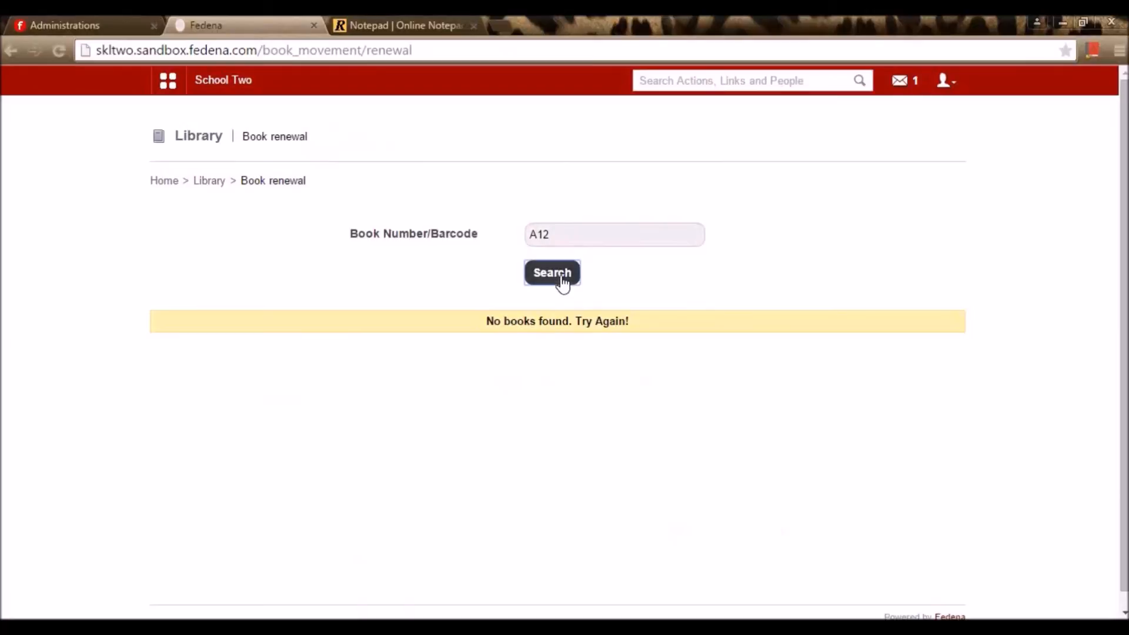
left_click(571, 238)
key("BackSpace")
type("3")
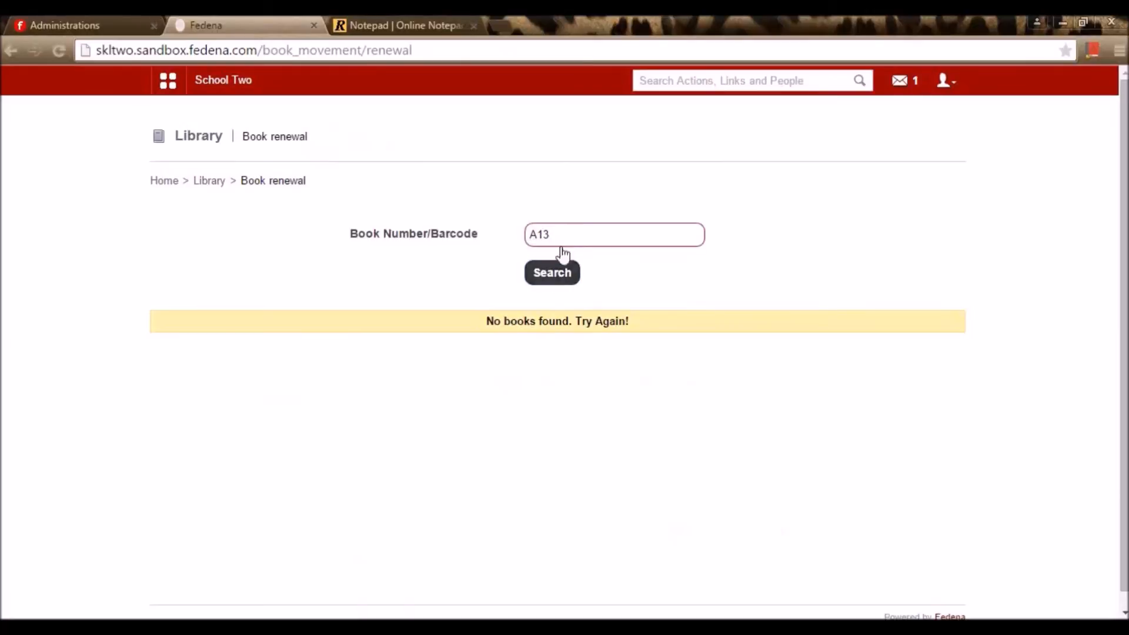
left_click(563, 274)
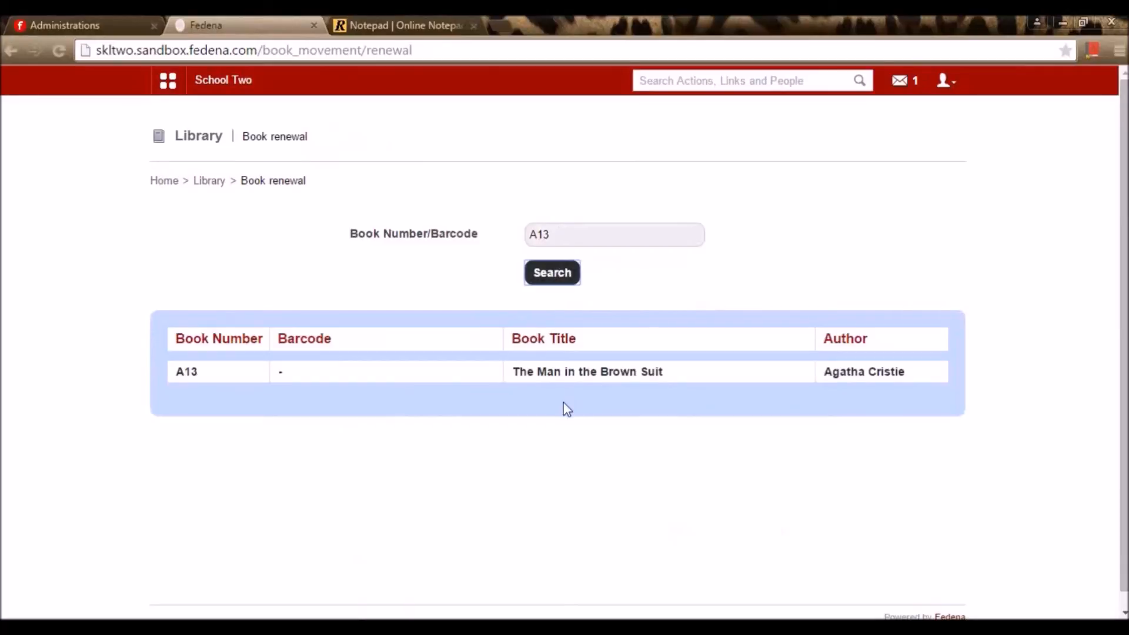
Renew The Man in the Brown Suit (A13) until 03 July 2015 and return to Library
left_click(597, 379)
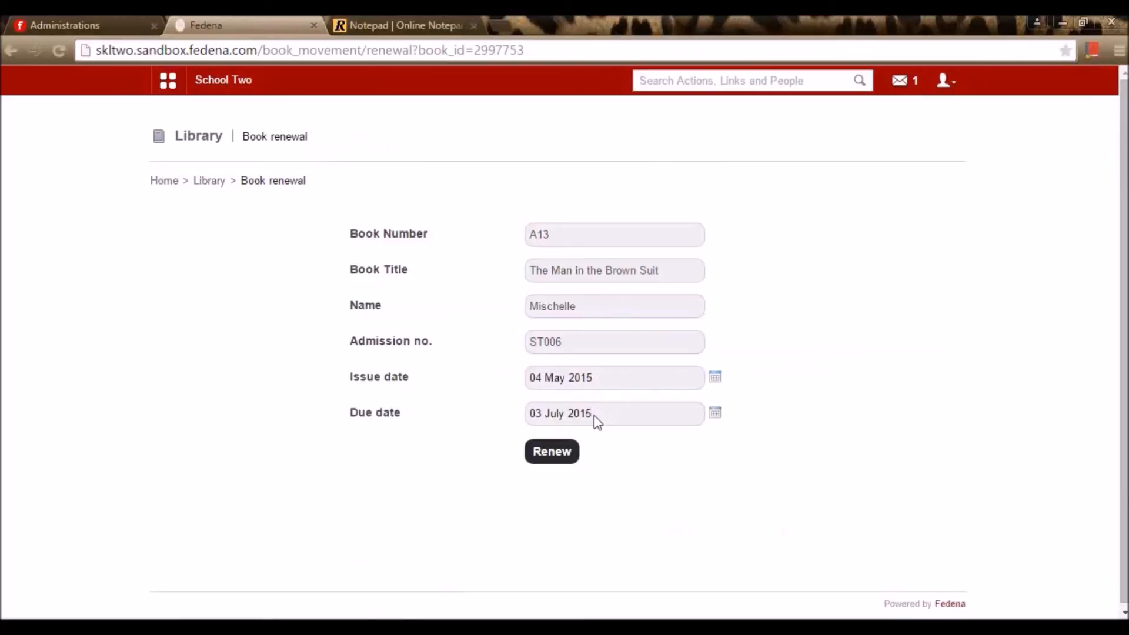
left_click(556, 465)
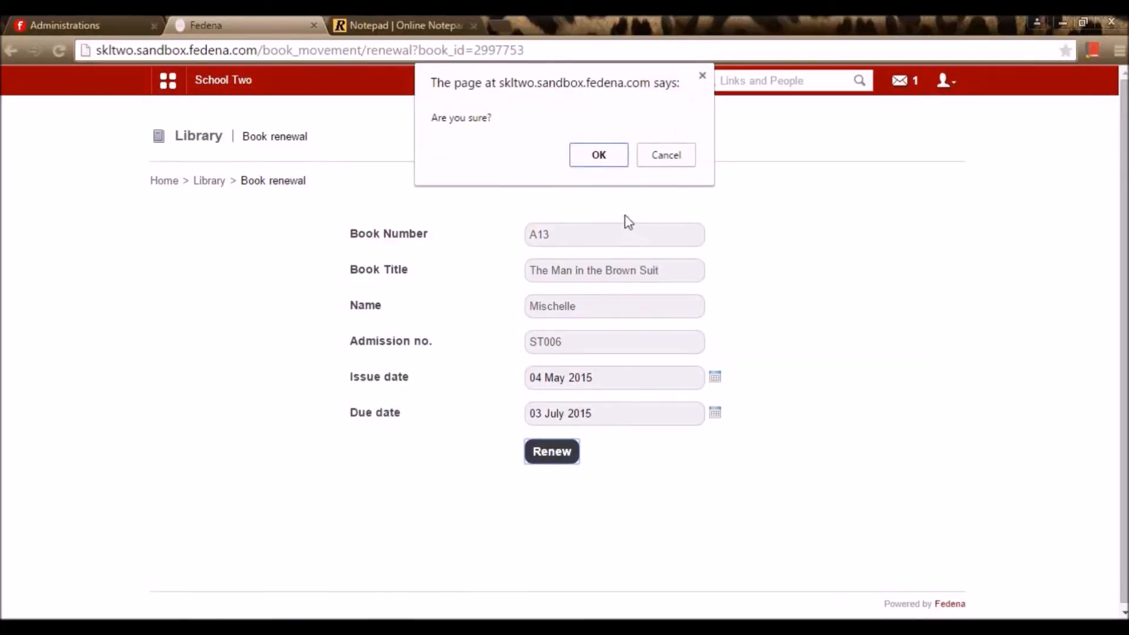
left_click(601, 160)
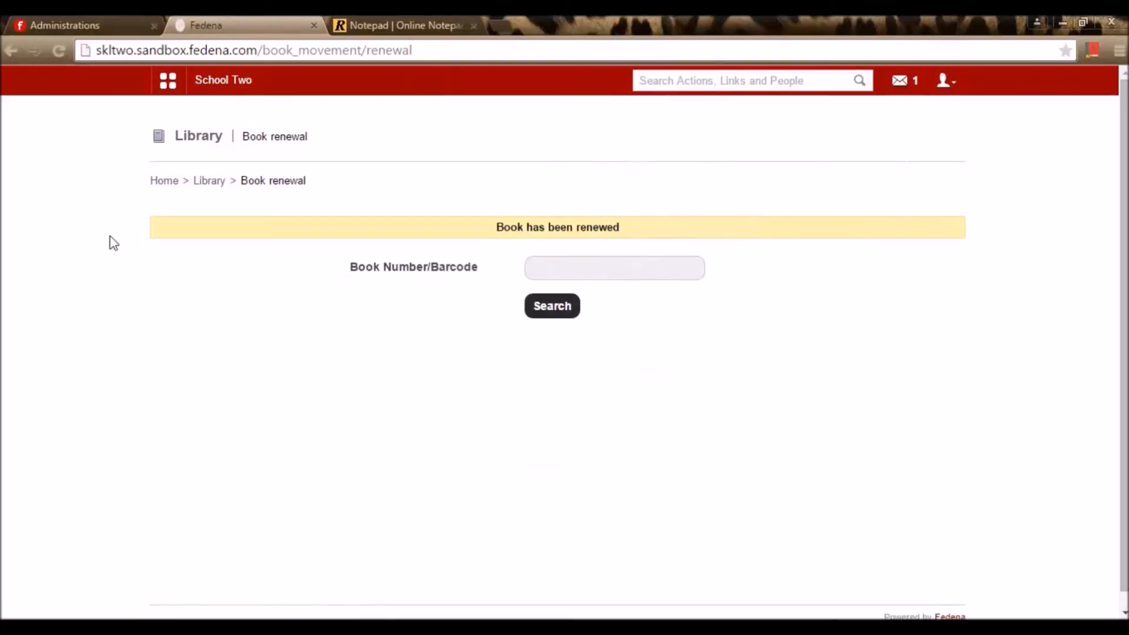
left_click(210, 181)
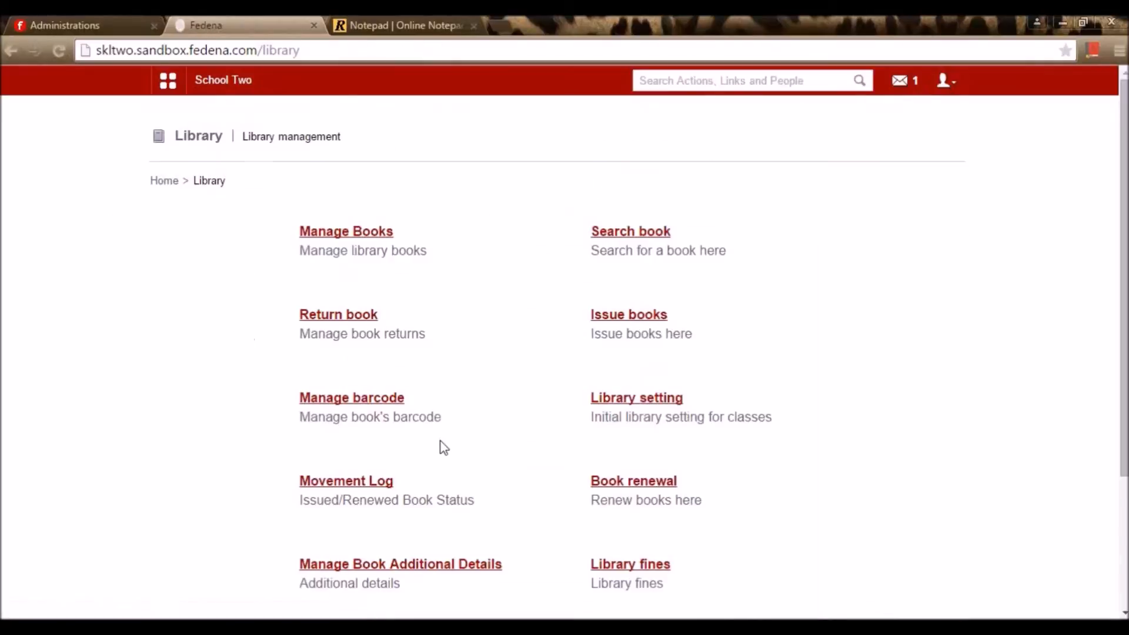
scroll(444, 448, "down", 3)
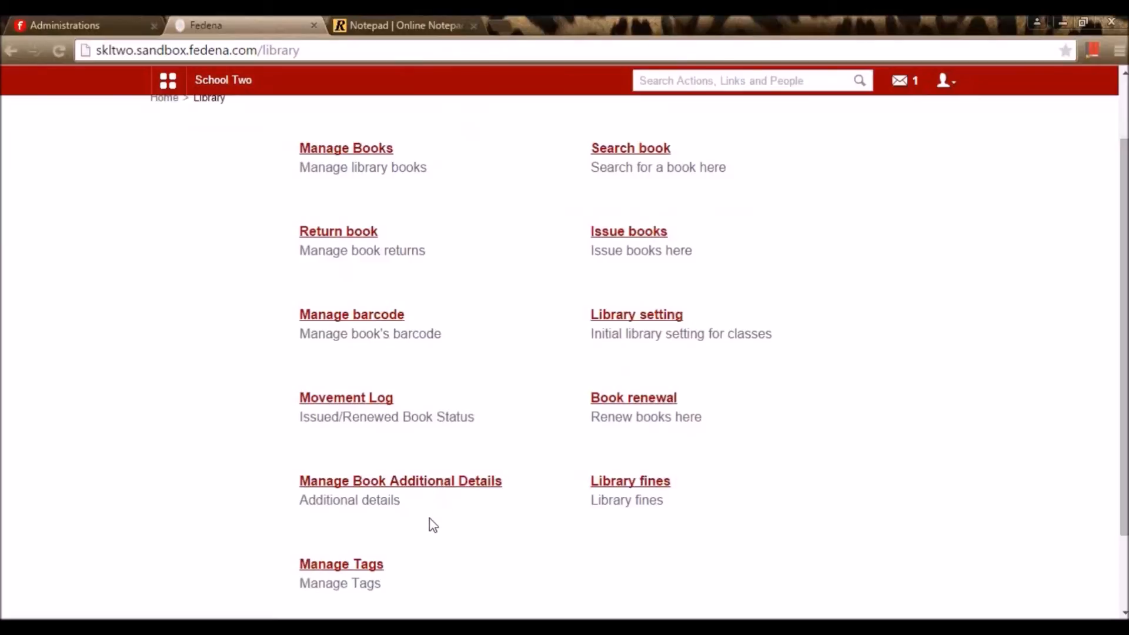
left_click(406, 485)
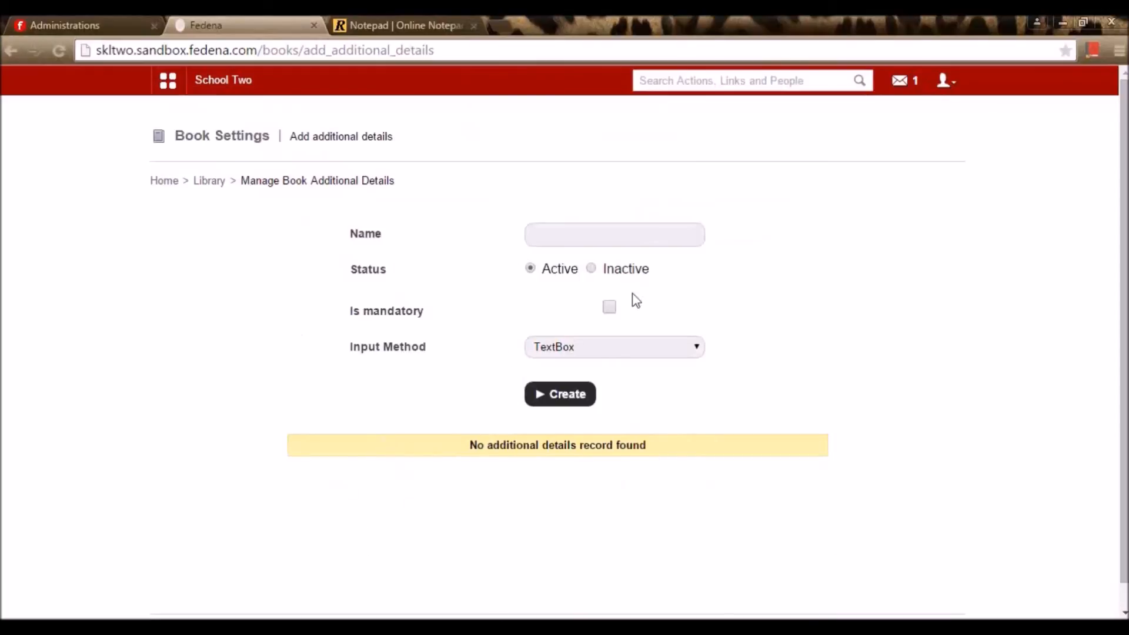
left_click(606, 237)
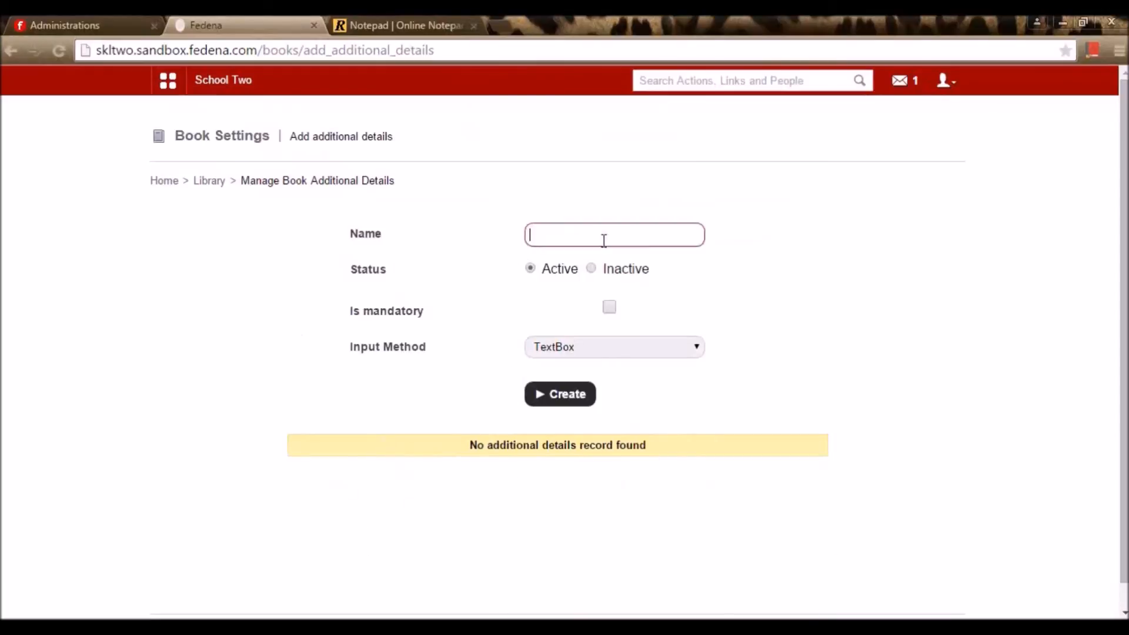
left_click(609, 307)
left_click(626, 344)
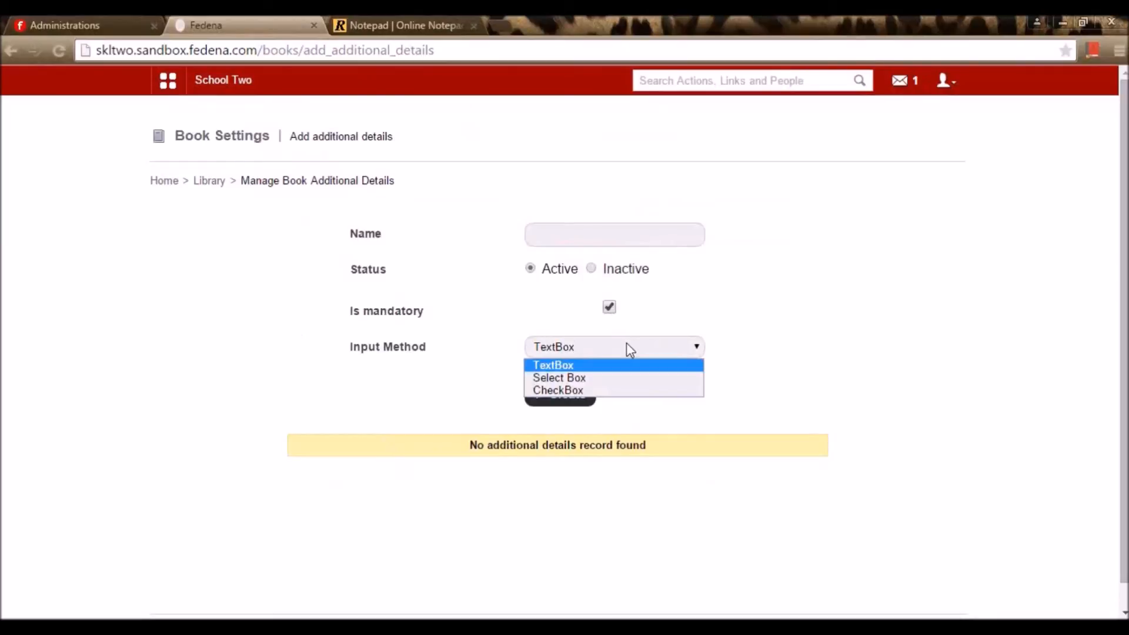
left_click(770, 350)
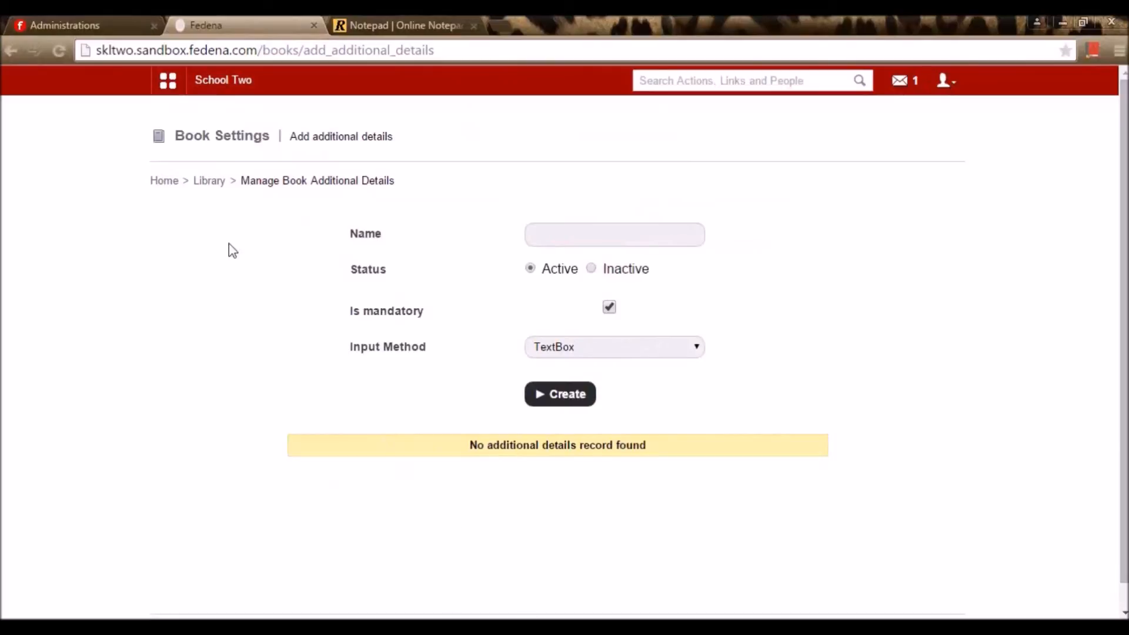
left_click(205, 183)
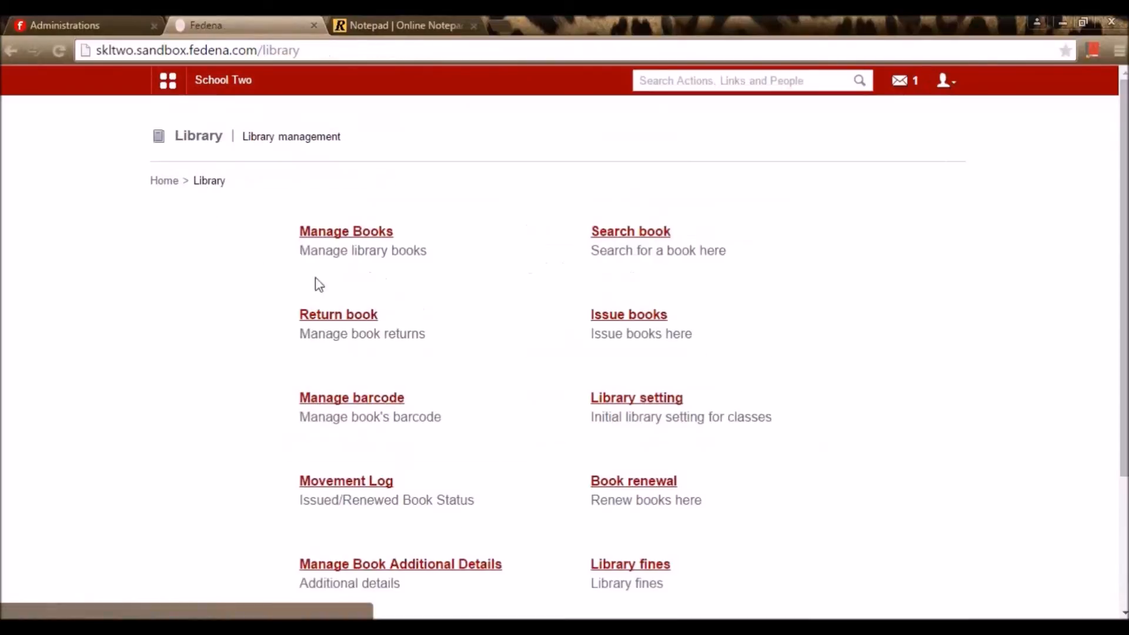
Check the Library fines transactions, then go back to the Library page
scroll(489, 418, "down", 3)
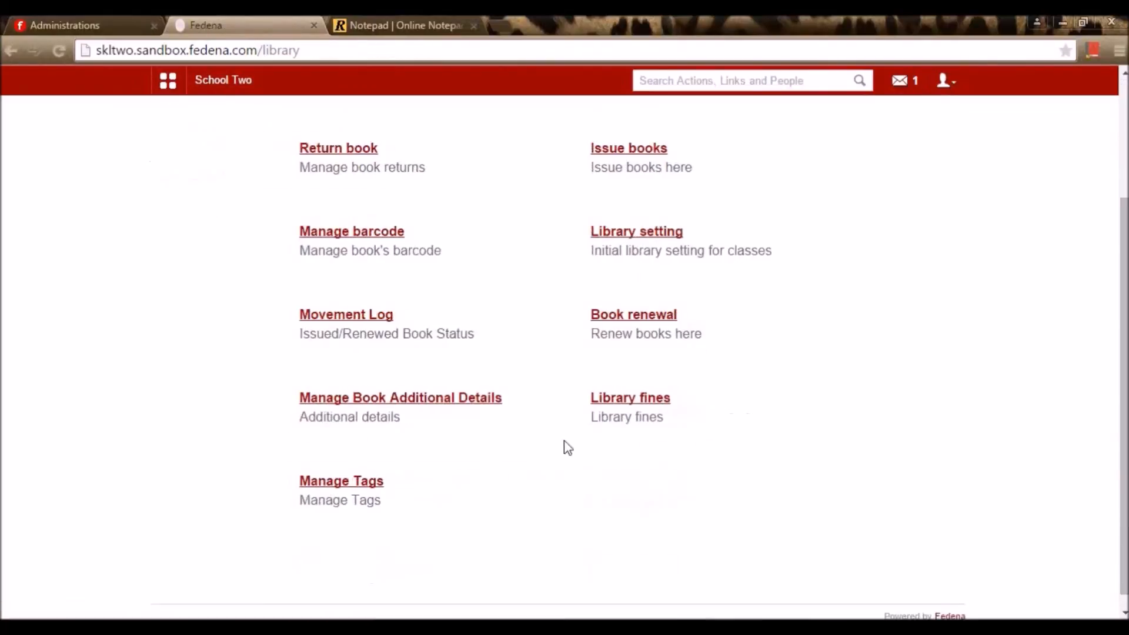
left_click(622, 405)
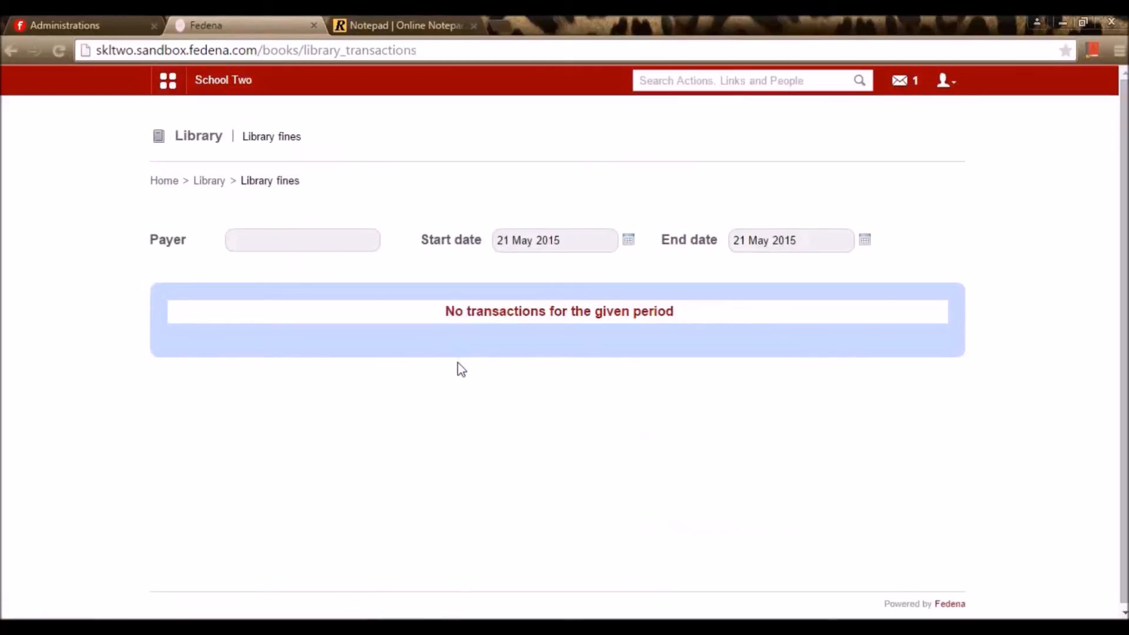
left_click(361, 248)
left_click(222, 188)
View the book tags: Reference Book, Story Books and Technical Books
scroll(423, 441, "down", 3)
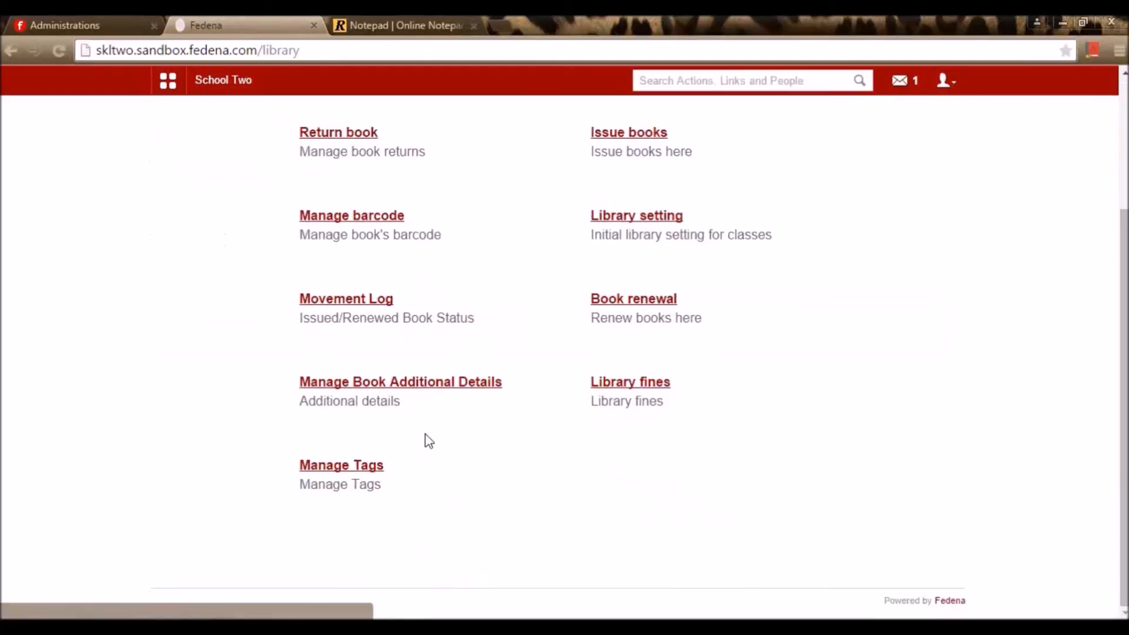
left_click(344, 467)
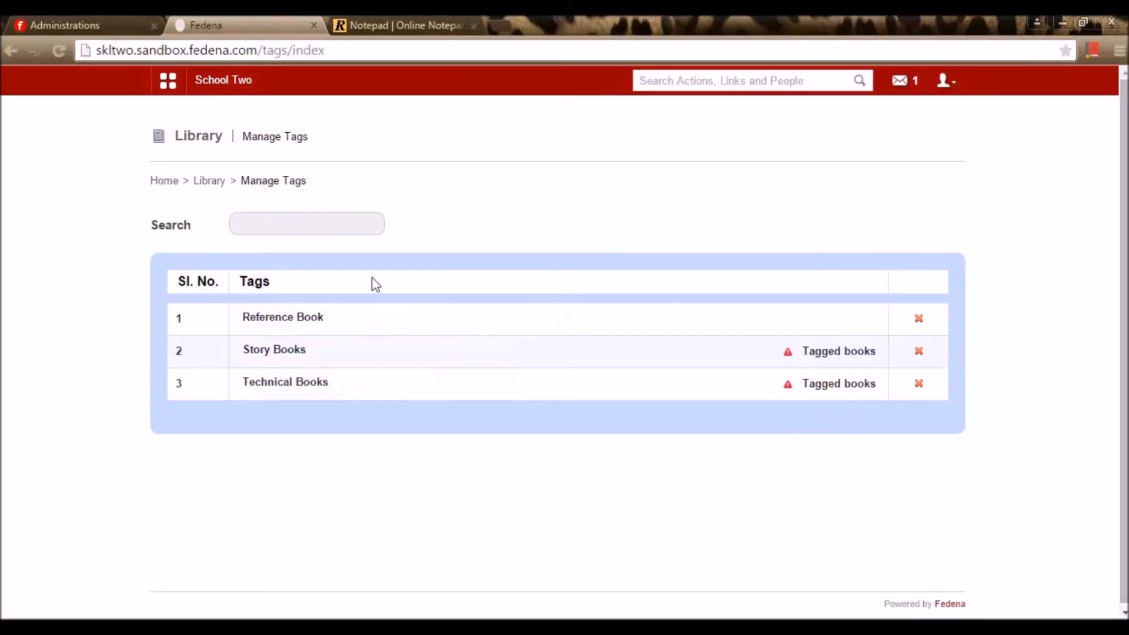
left_click(215, 184)
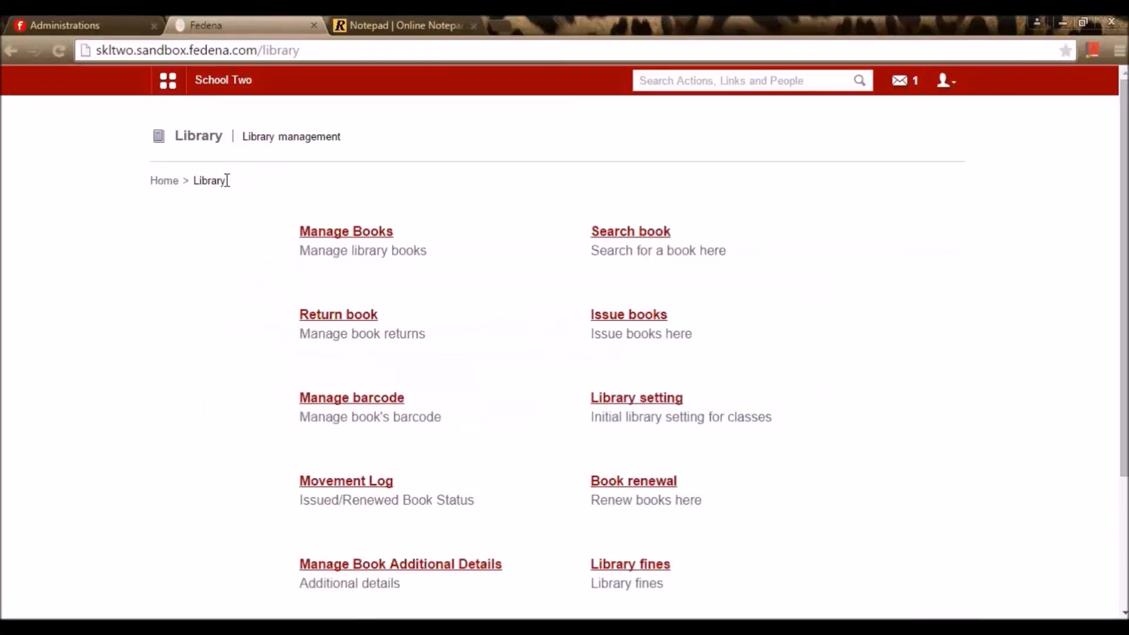
Check the school's assigned plugins on the administration page, then return to School Two's Fedena Library
left_click(381, 20)
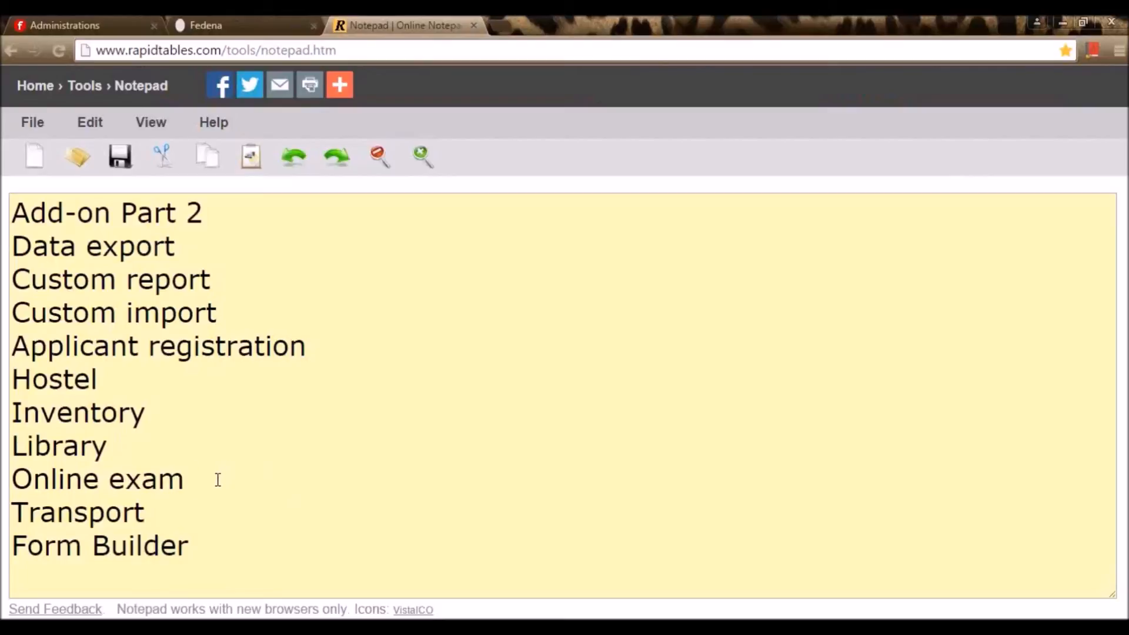
left_click(136, 21)
left_click(216, 378)
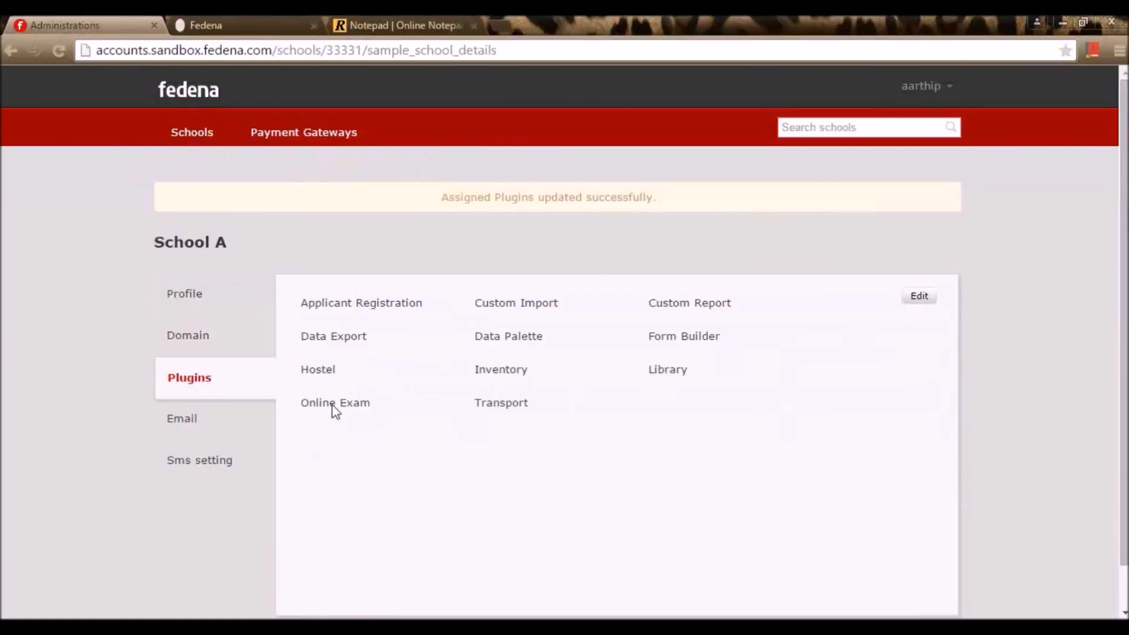
left_click(256, 23)
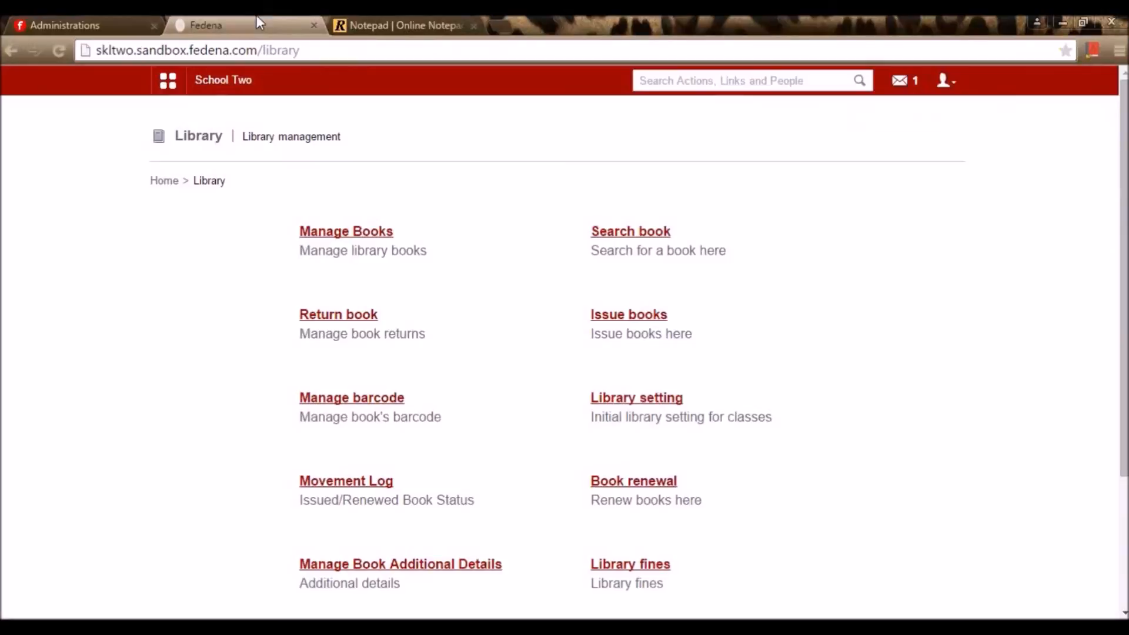
Go to the Online Exam section via Academics > Examination
left_click(168, 89)
left_click(274, 135)
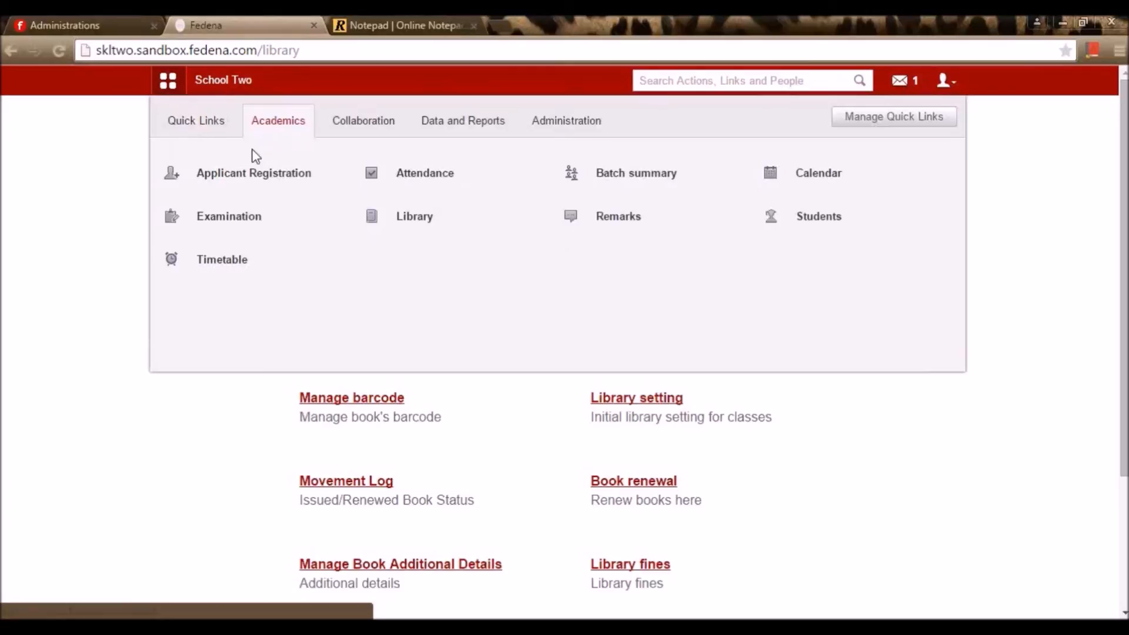
left_click(284, 216)
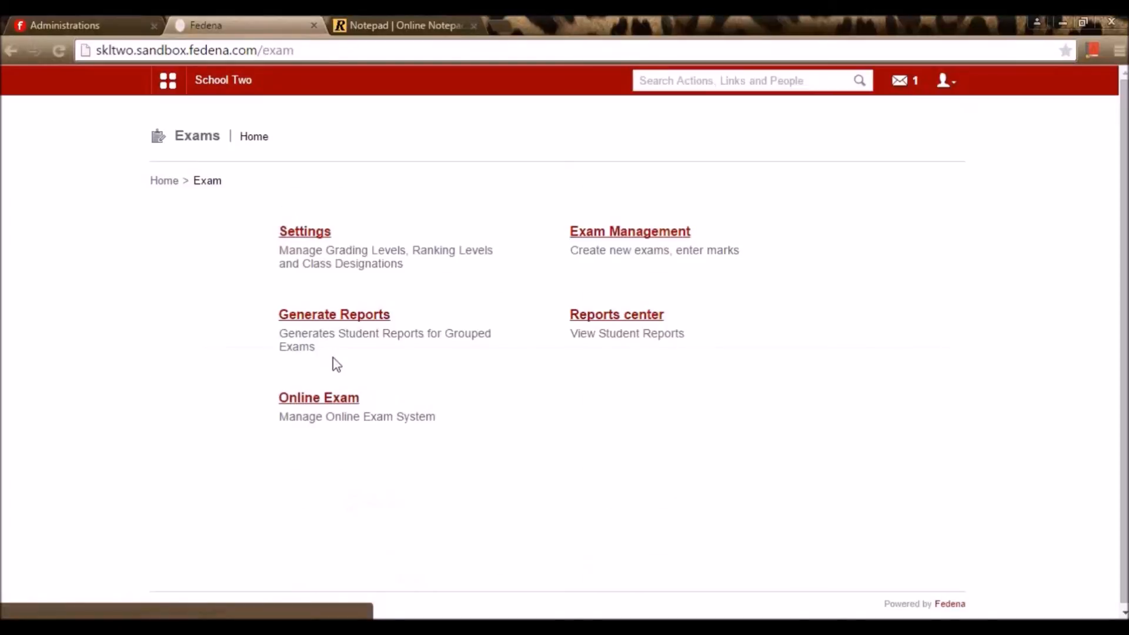
left_click(333, 397)
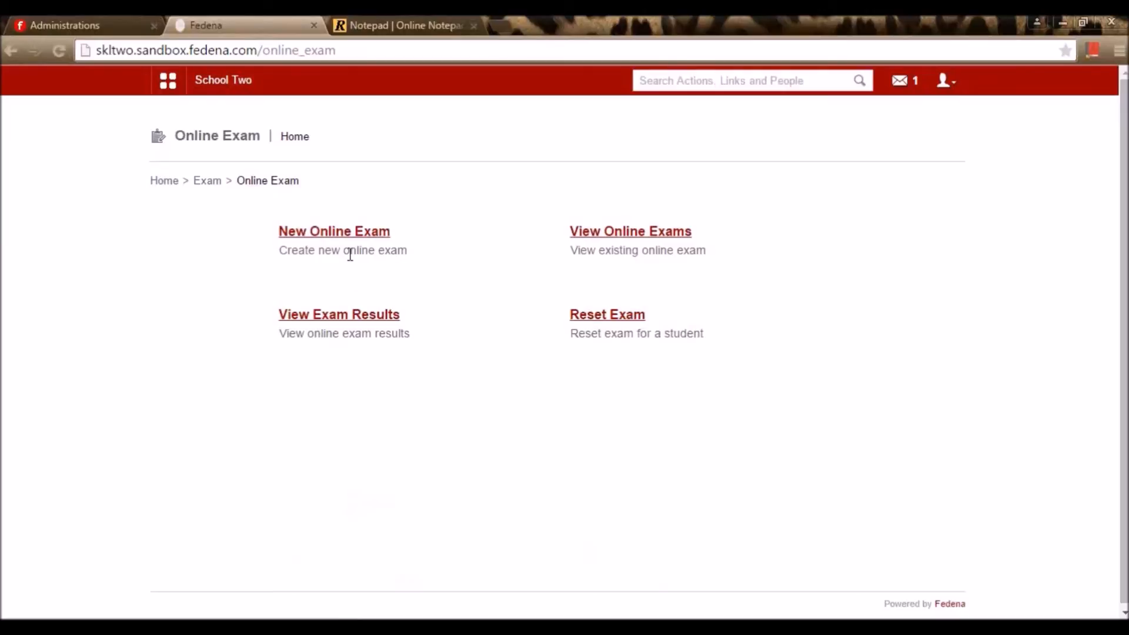
View batch C1 - A 15-16's Course Certification exam with its 100-mark triangle question, then return
left_click(600, 244)
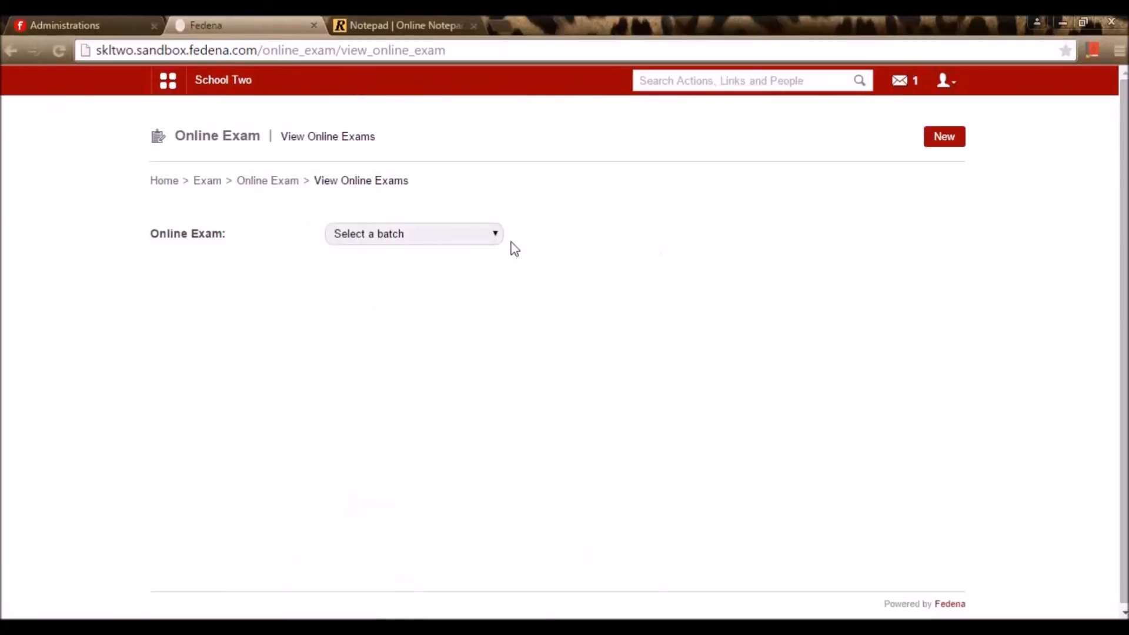
left_click(499, 236)
left_click(464, 292)
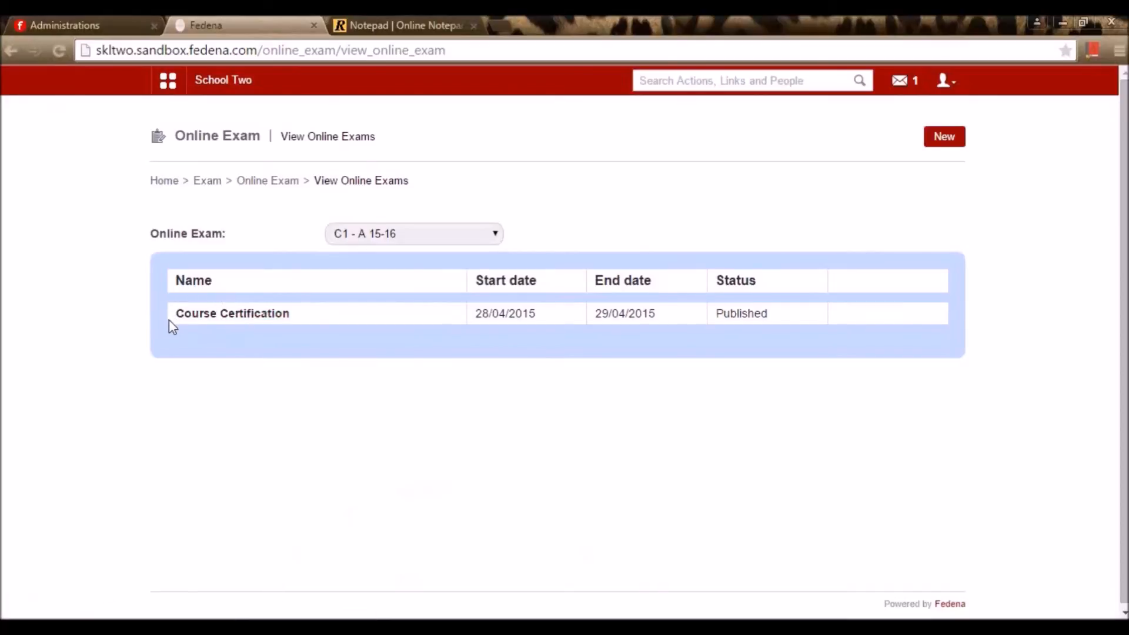
left_click(187, 320)
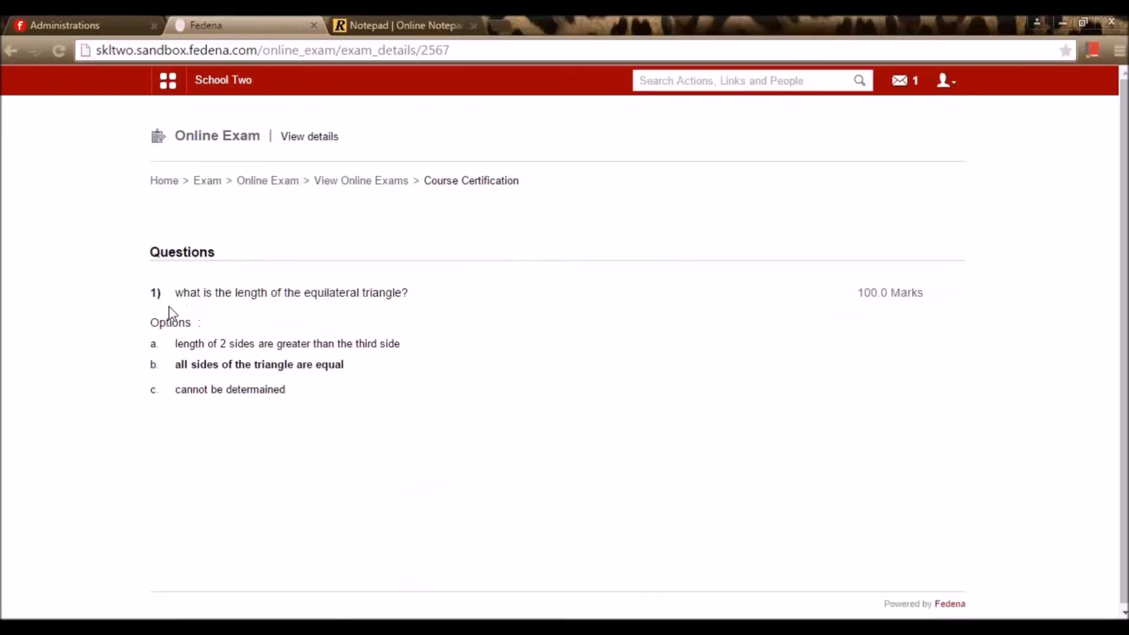
left_click(280, 184)
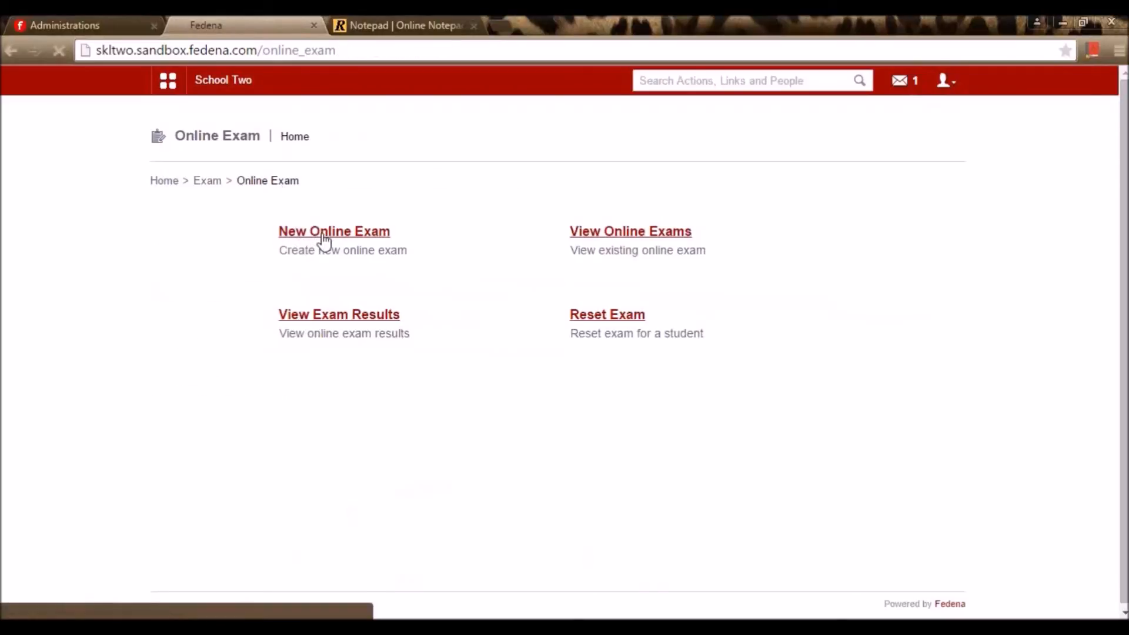
Start a new online exam named Maths Test
left_click(324, 236)
left_click(347, 233)
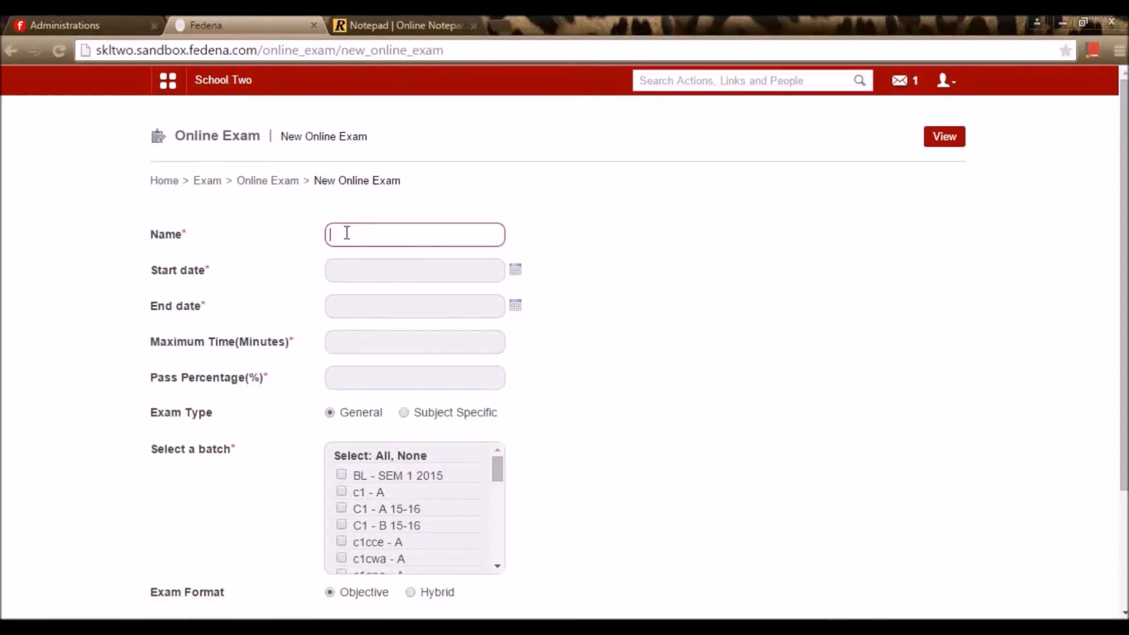
scroll(346, 236, "down", 2)
scroll(362, 222, "up", 2)
left_click(378, 231)
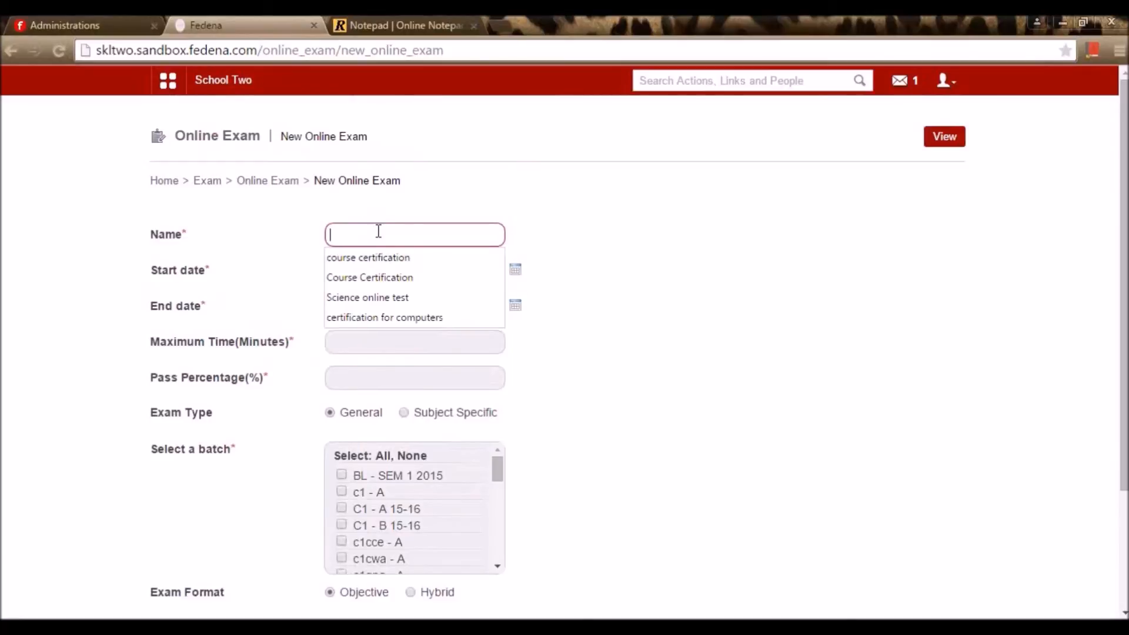
type("Matsh")
key("BackSpace")
key("BackSpace")
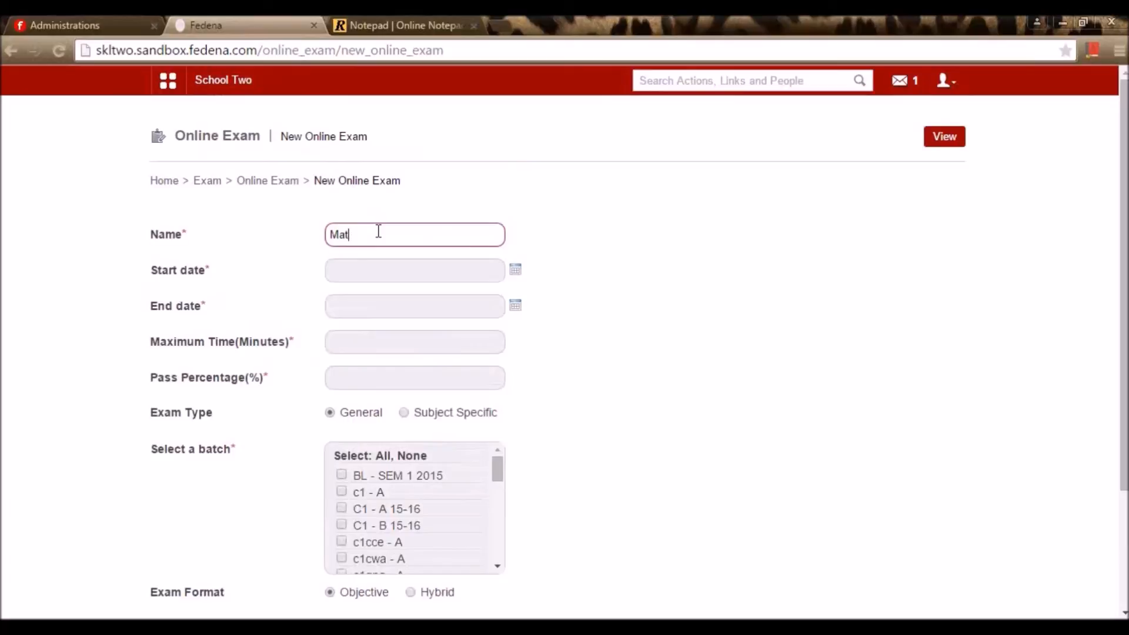
type("hs Test")
key("Tab")
Set it to run 21–22 May 2015, 15 minutes, 40% pass mark, Subject Specific
left_click(515, 270)
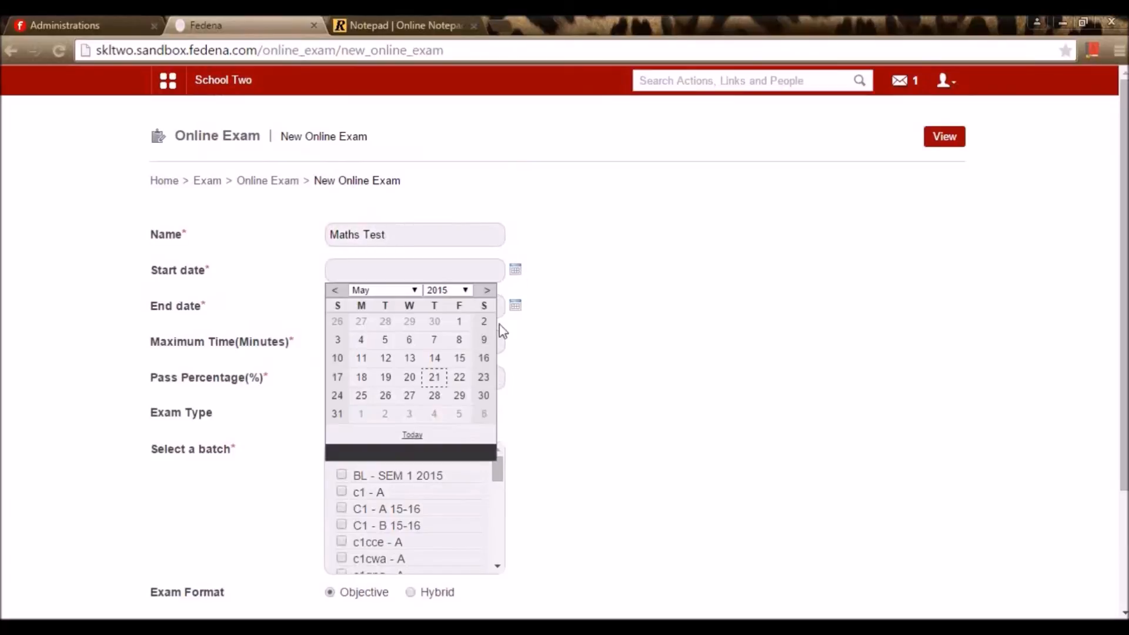
left_click(435, 382)
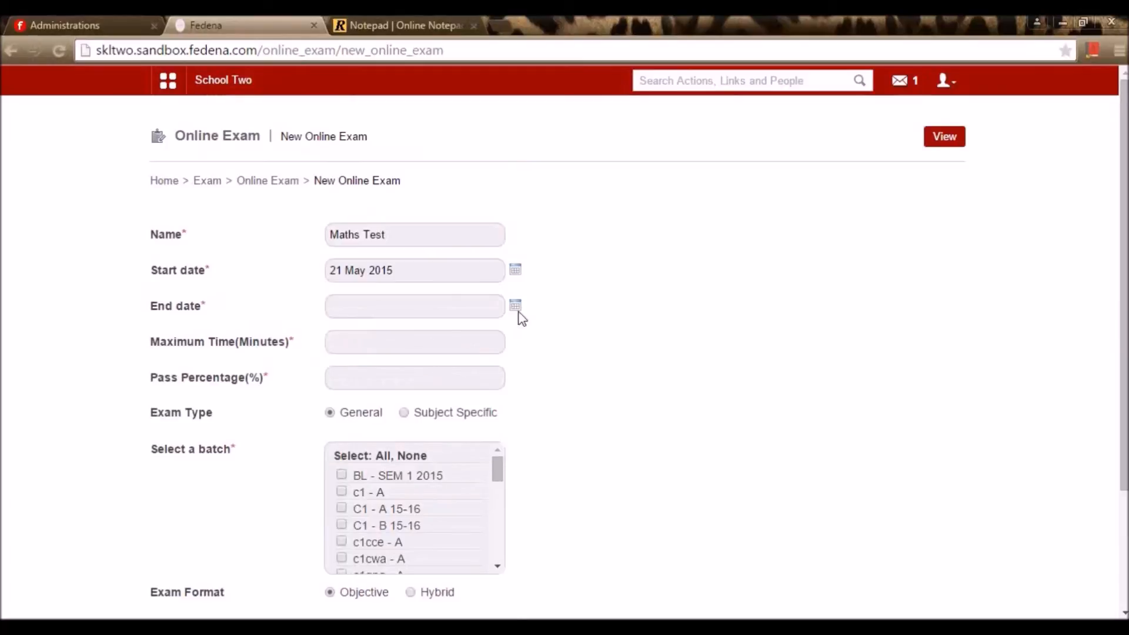
left_click(516, 307)
left_click(459, 412)
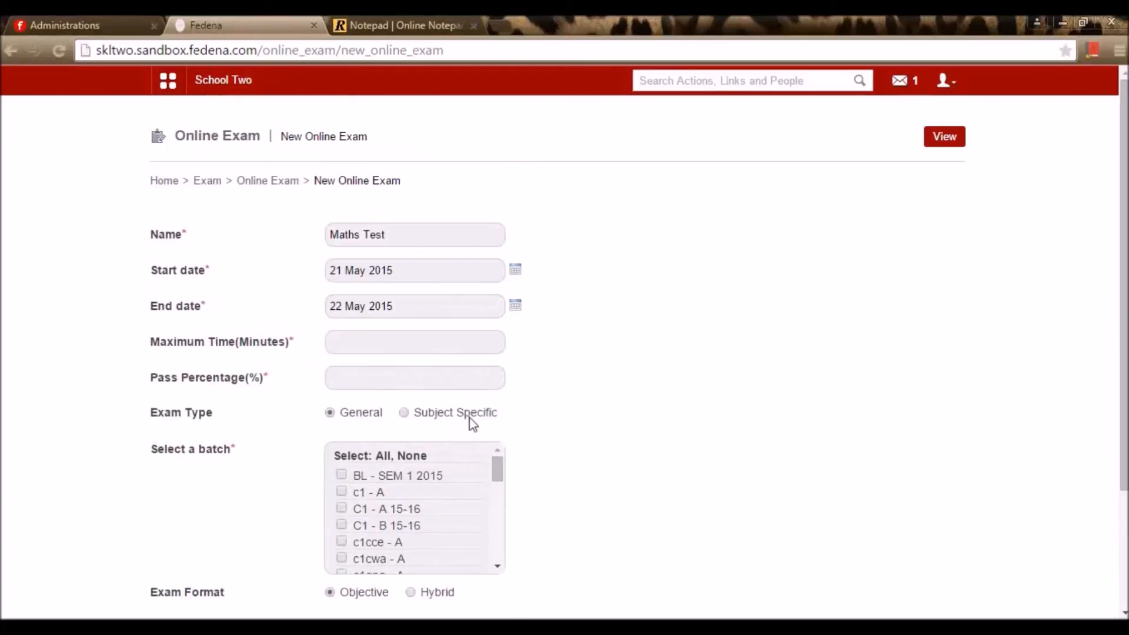
left_click(457, 347)
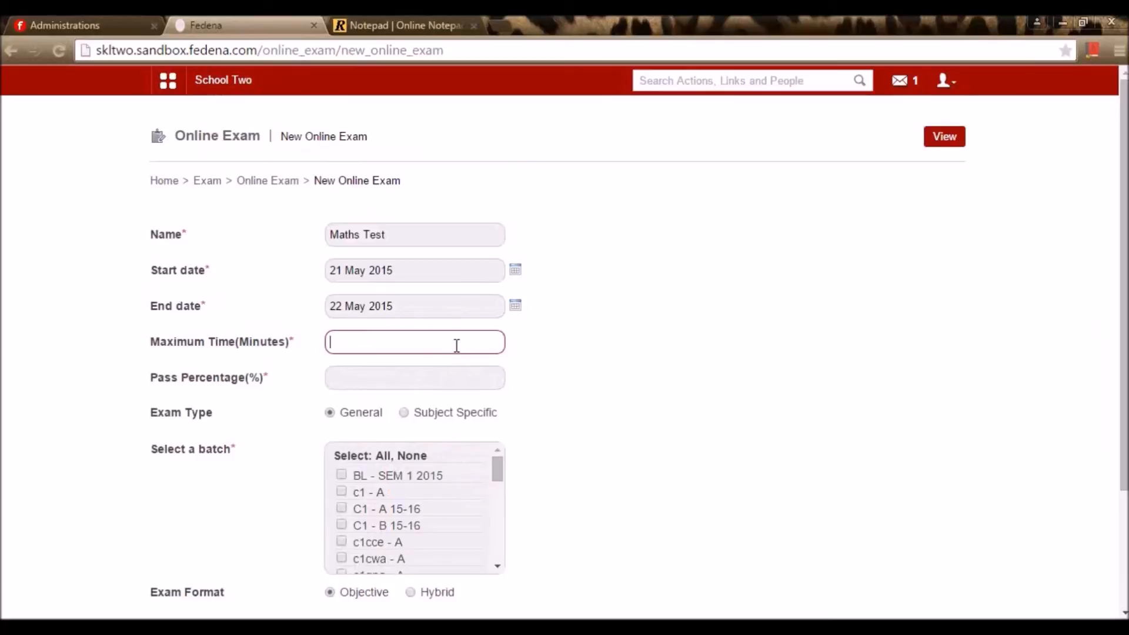
type("15")
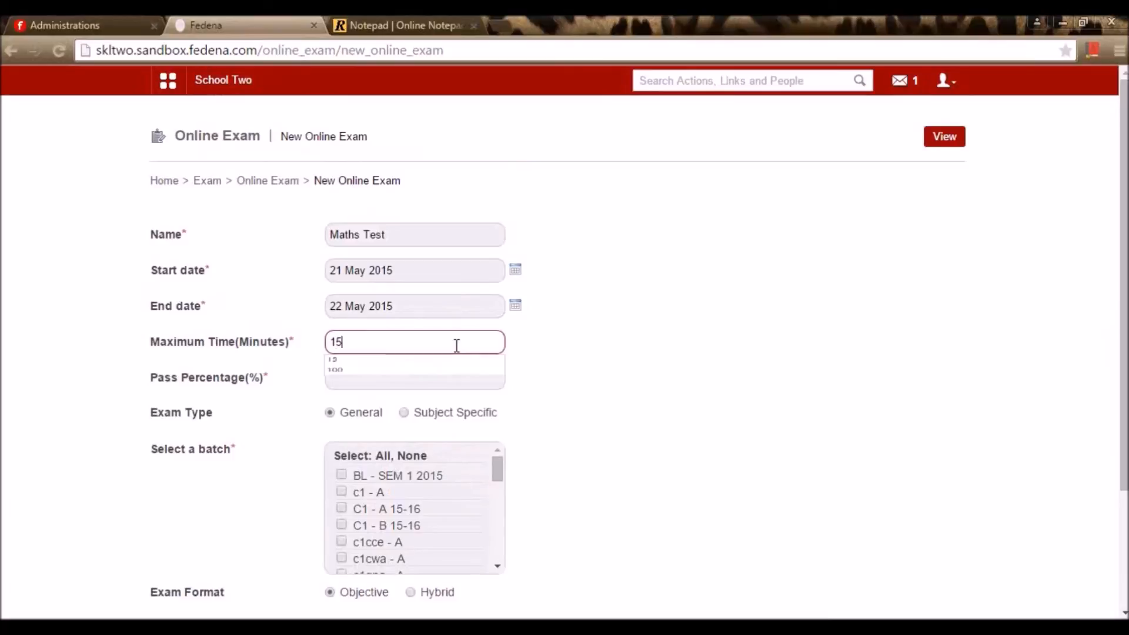
left_click(453, 365)
left_click(454, 370)
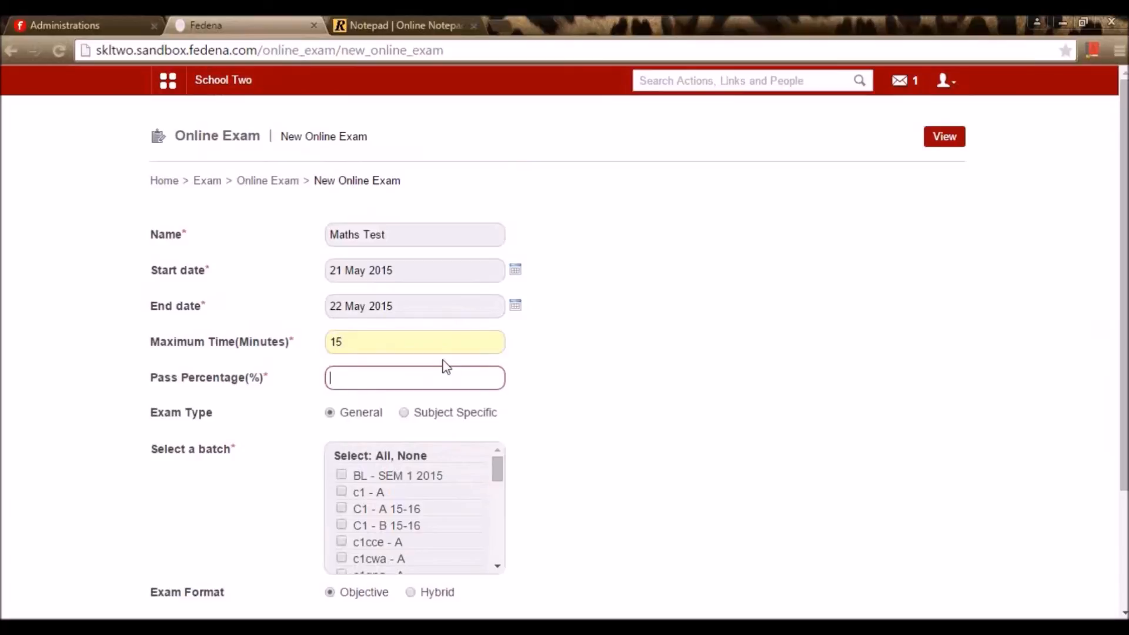
type("40")
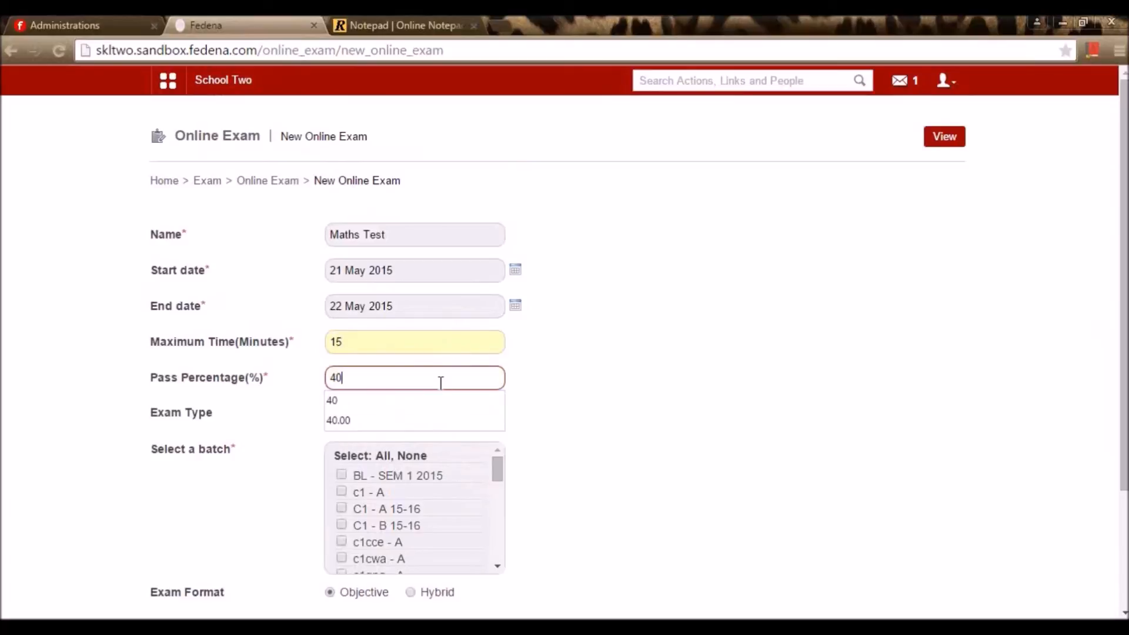
left_click(427, 401)
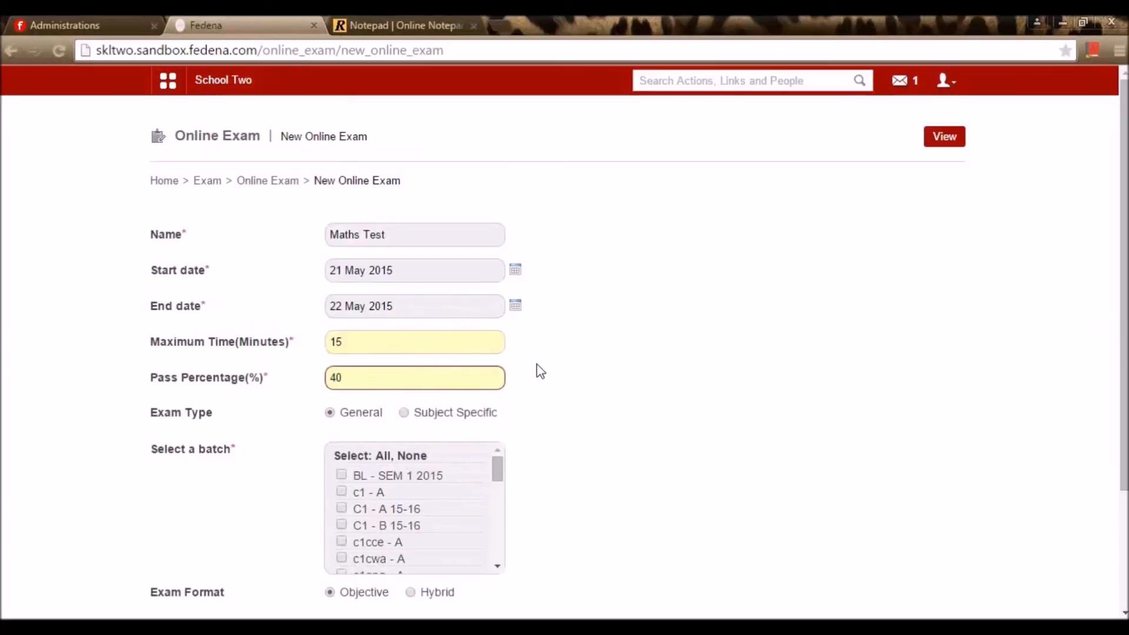
left_click(403, 412)
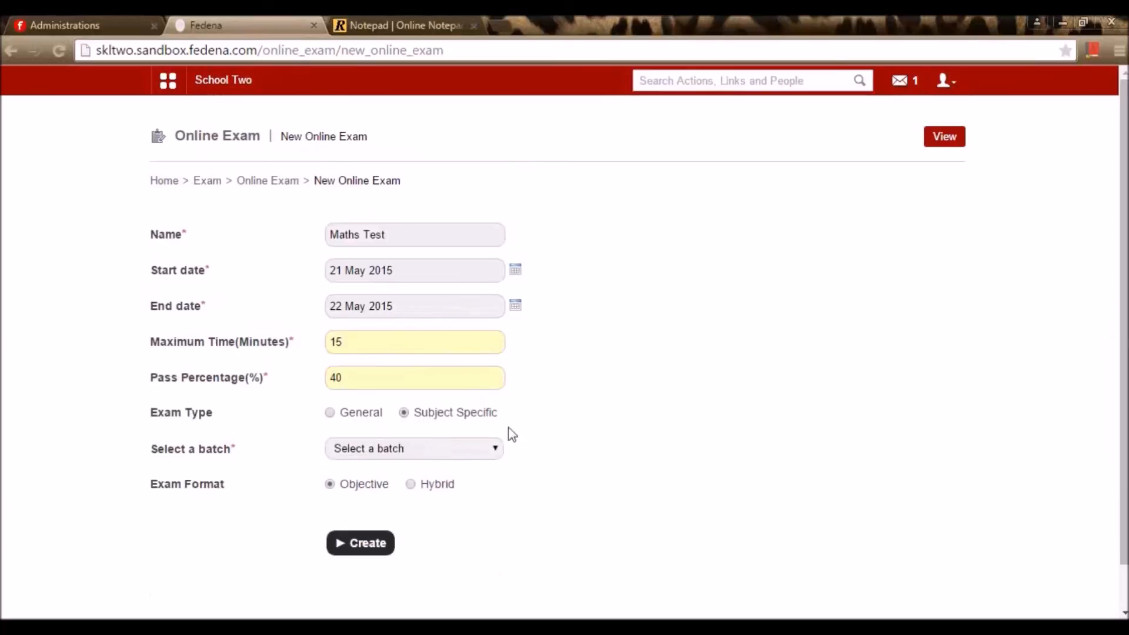
Assign batch G2 - A 15-16 and subject Maths in Objective format, and create the exam
left_click(477, 454)
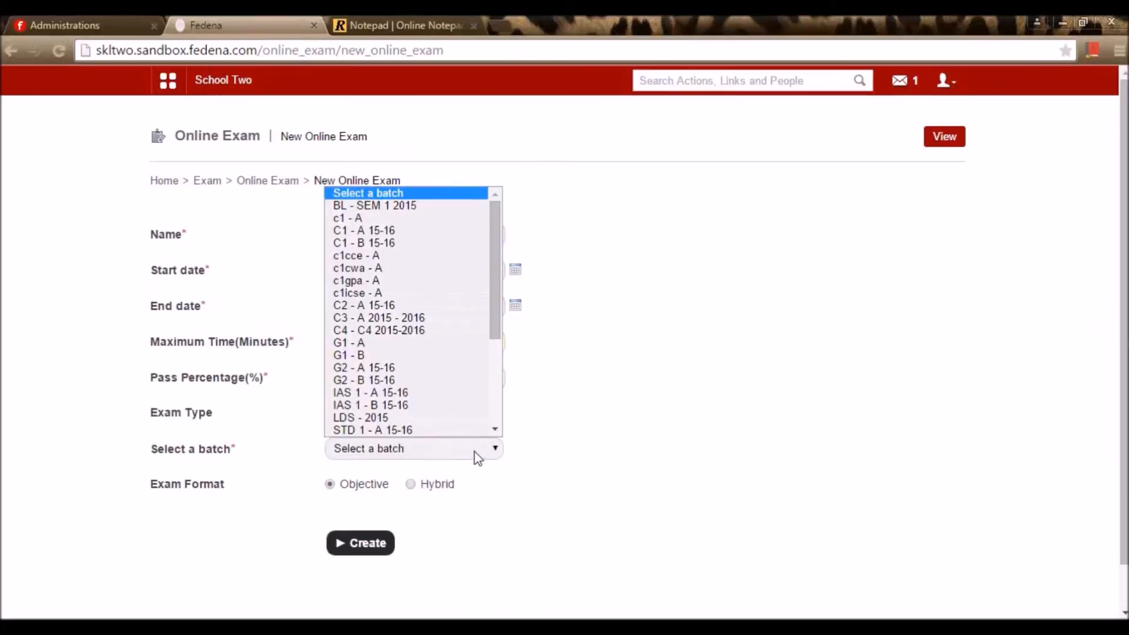
left_click(458, 368)
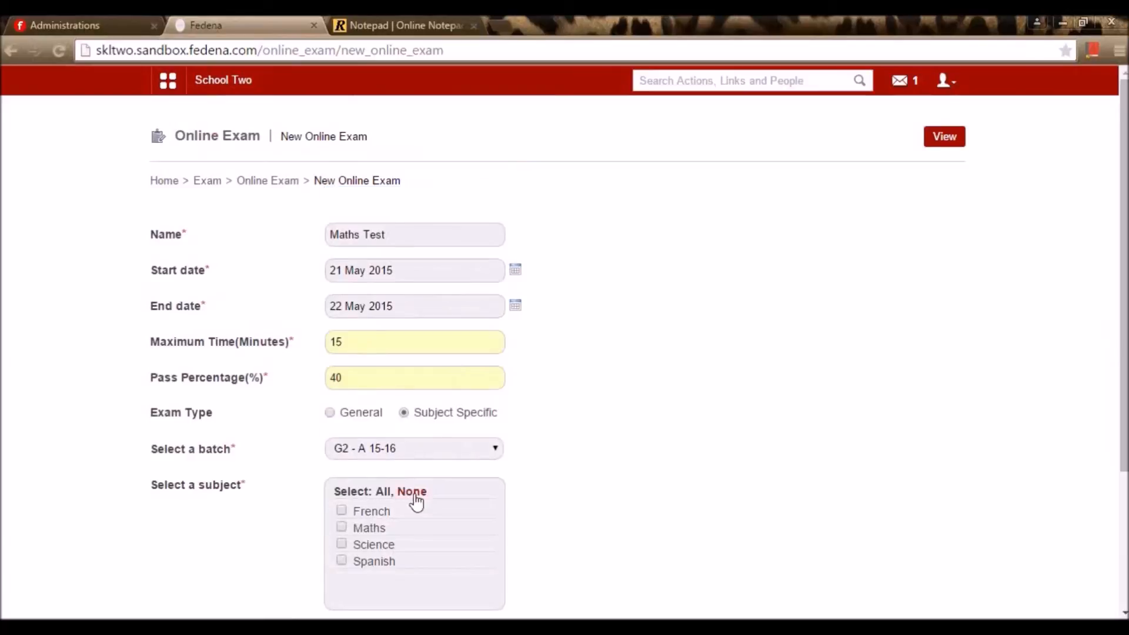
scroll(424, 488, "down", 3)
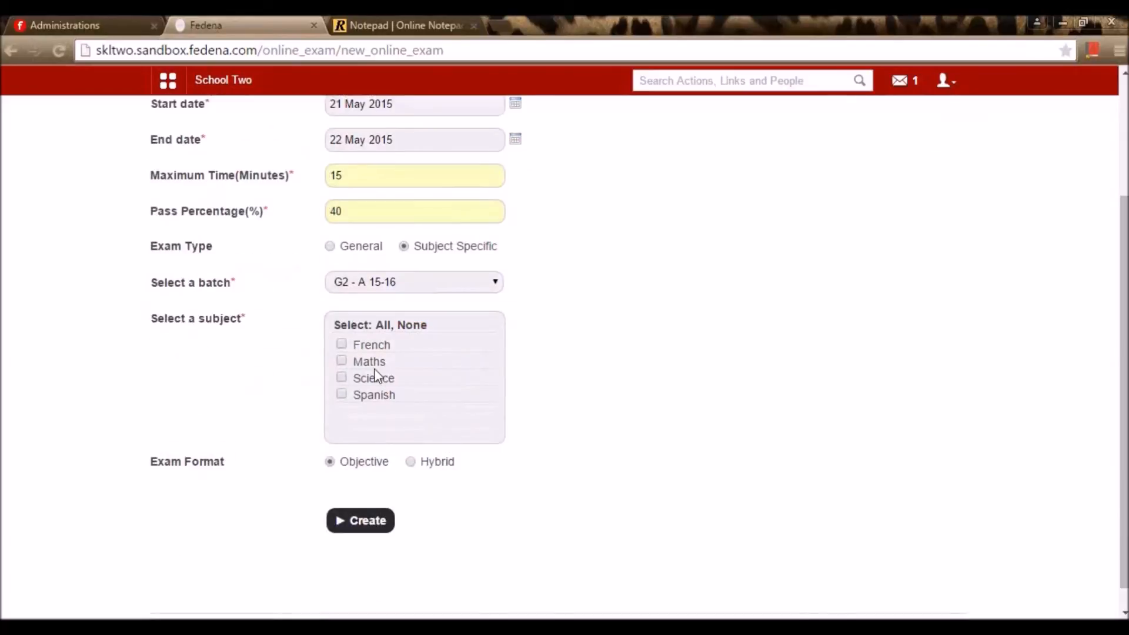
scroll(371, 371, "up", 2)
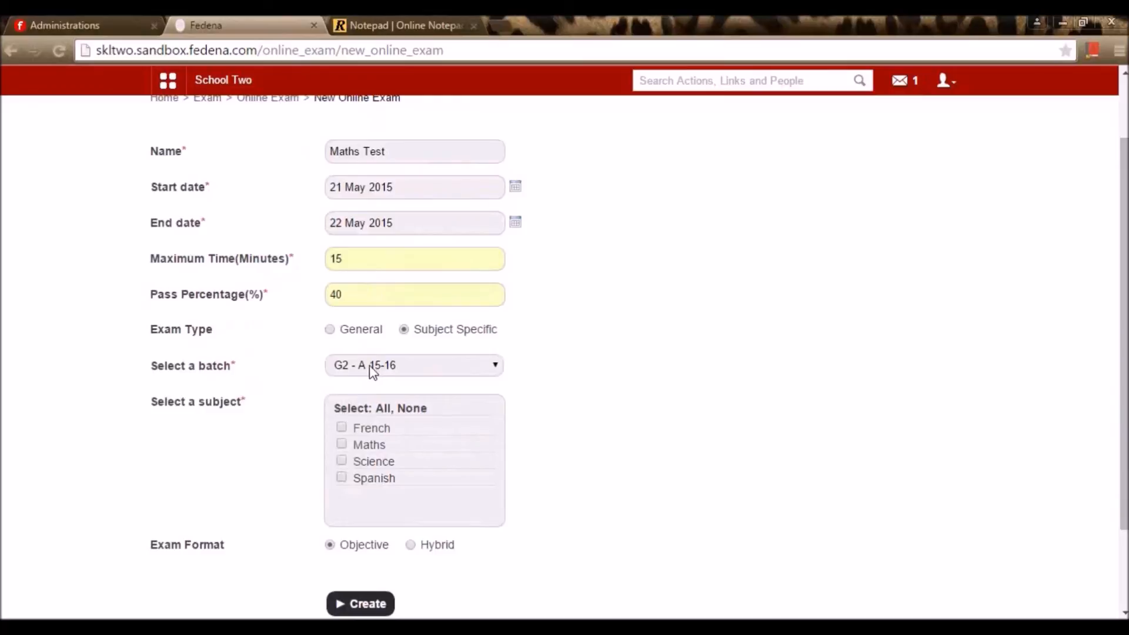
scroll(372, 371, "down", 2)
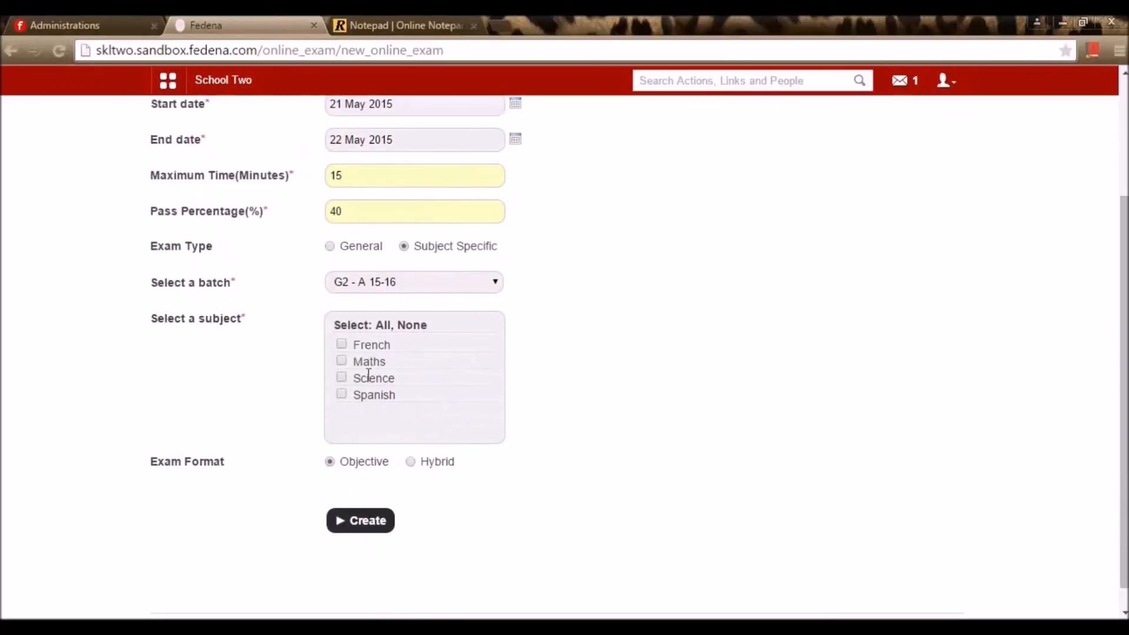
left_click(342, 361)
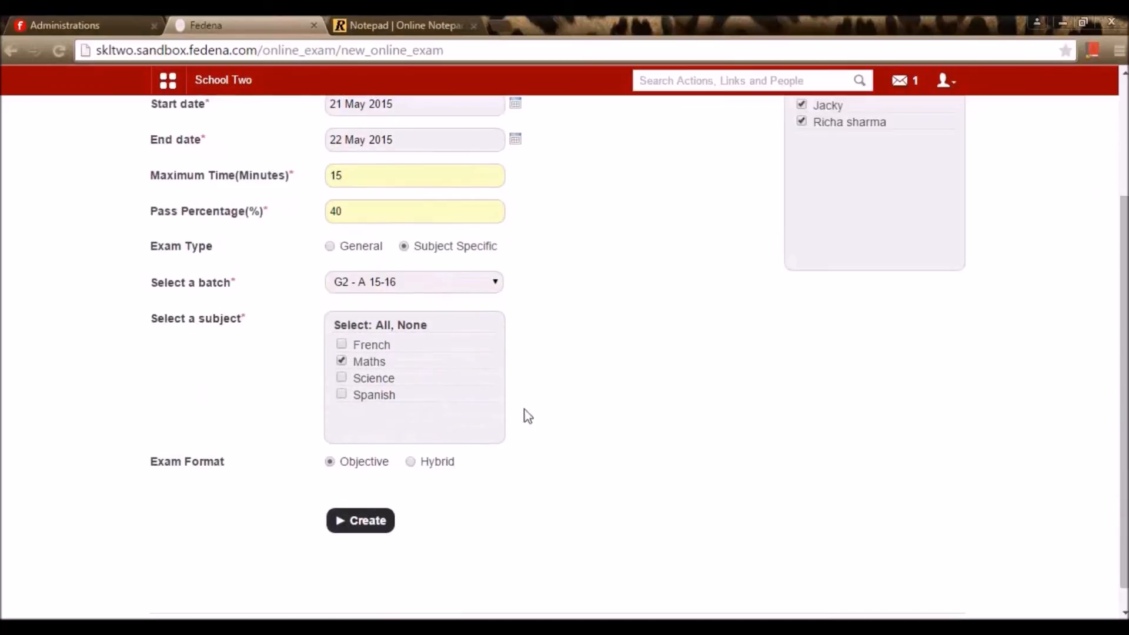
scroll(531, 416, "up", 3)
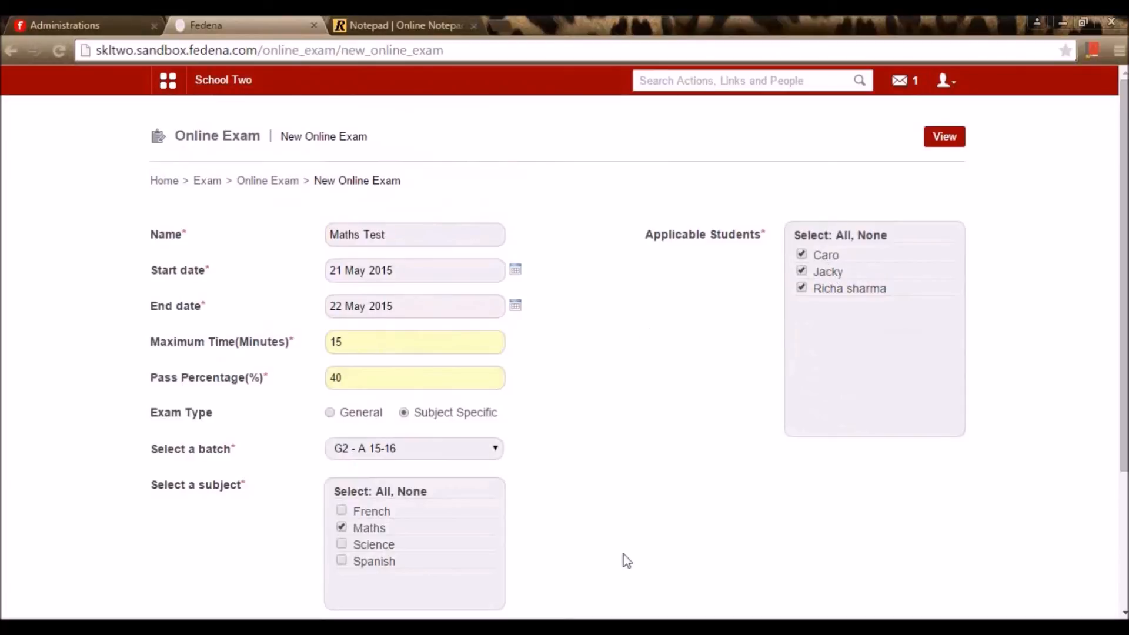
scroll(627, 560, "down", 3)
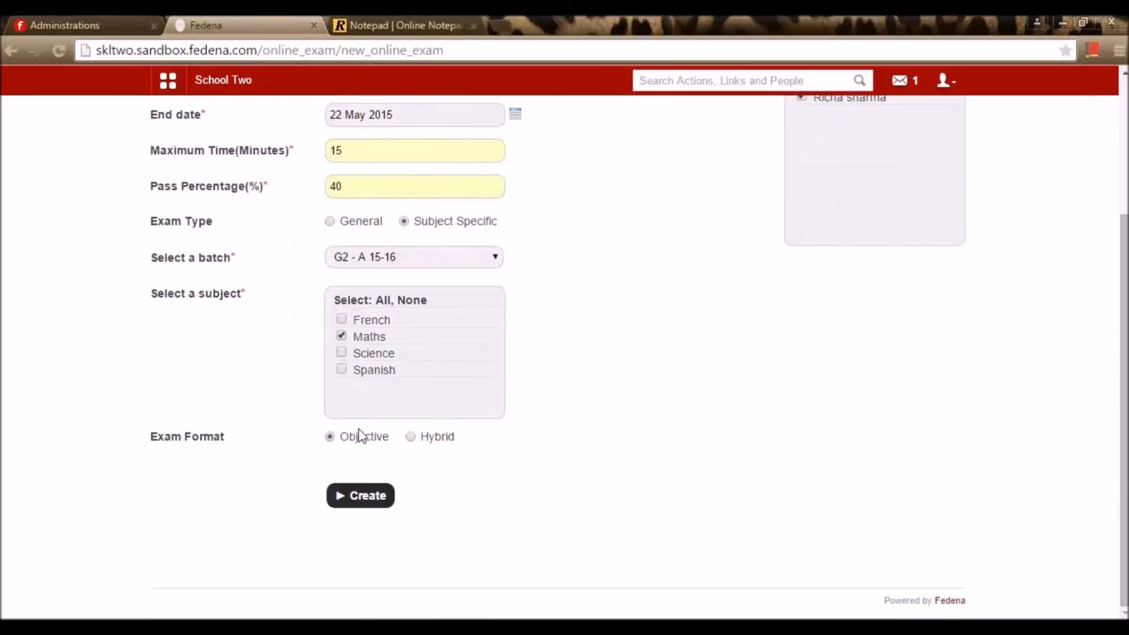
left_click(356, 504)
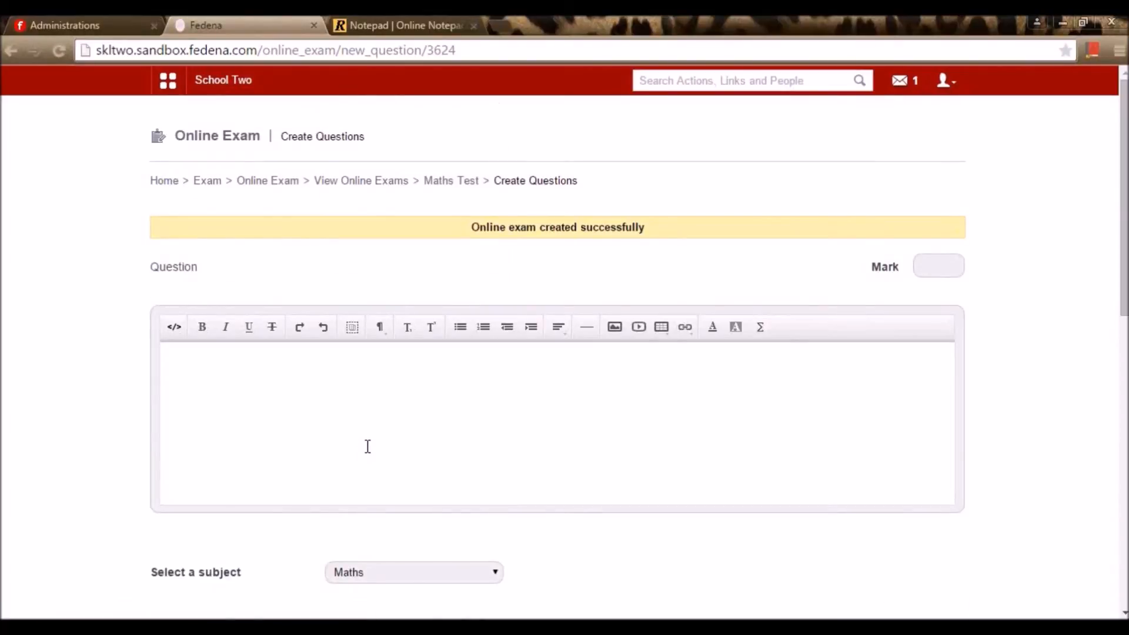
Enter the question text "[1500/500] *2" in the Question editor
scroll(367, 430, "down", 1)
scroll(368, 434, "up", 1)
left_click(368, 429)
scroll(953, 271, "down", 3)
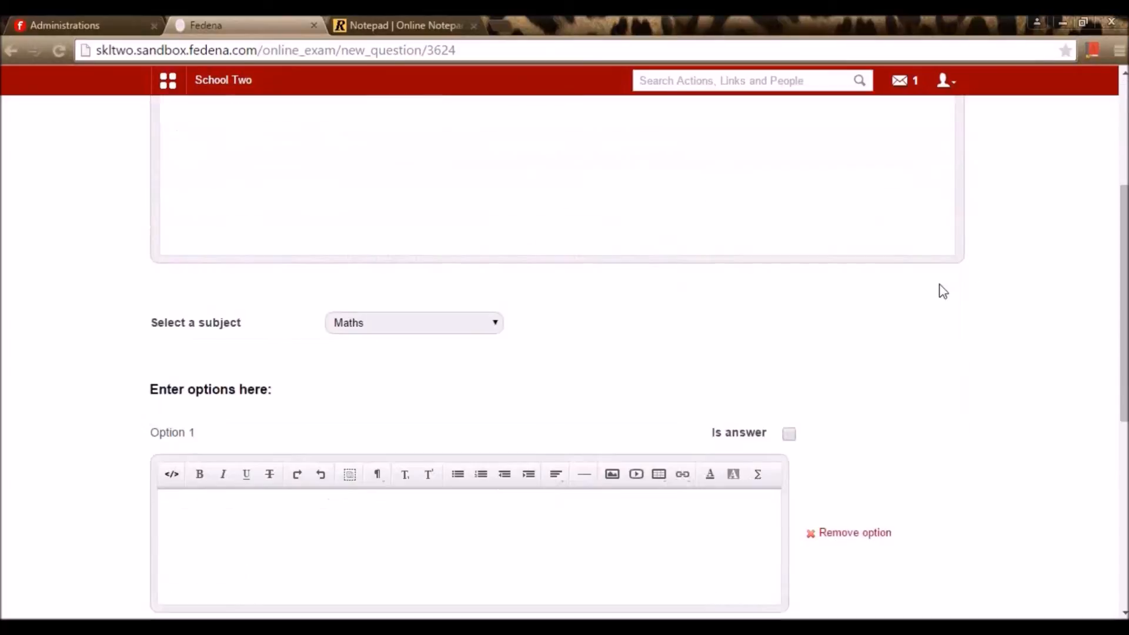
scroll(938, 297, "down", 4)
scroll(930, 295, "up", 7)
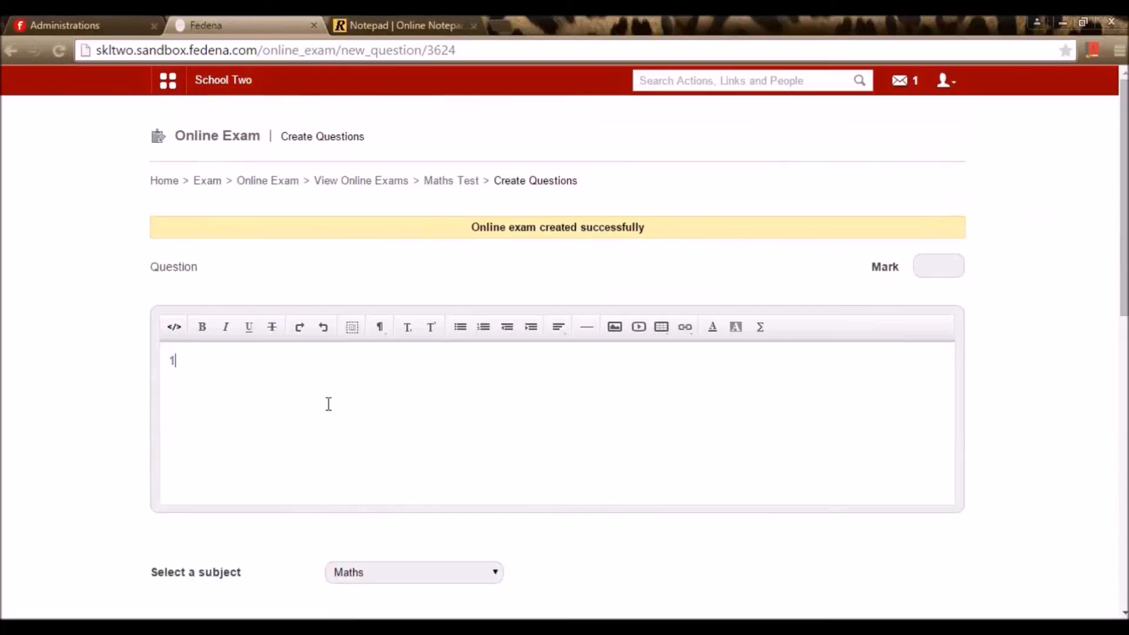
type("00")
type("/500")
type(")")
type("[")
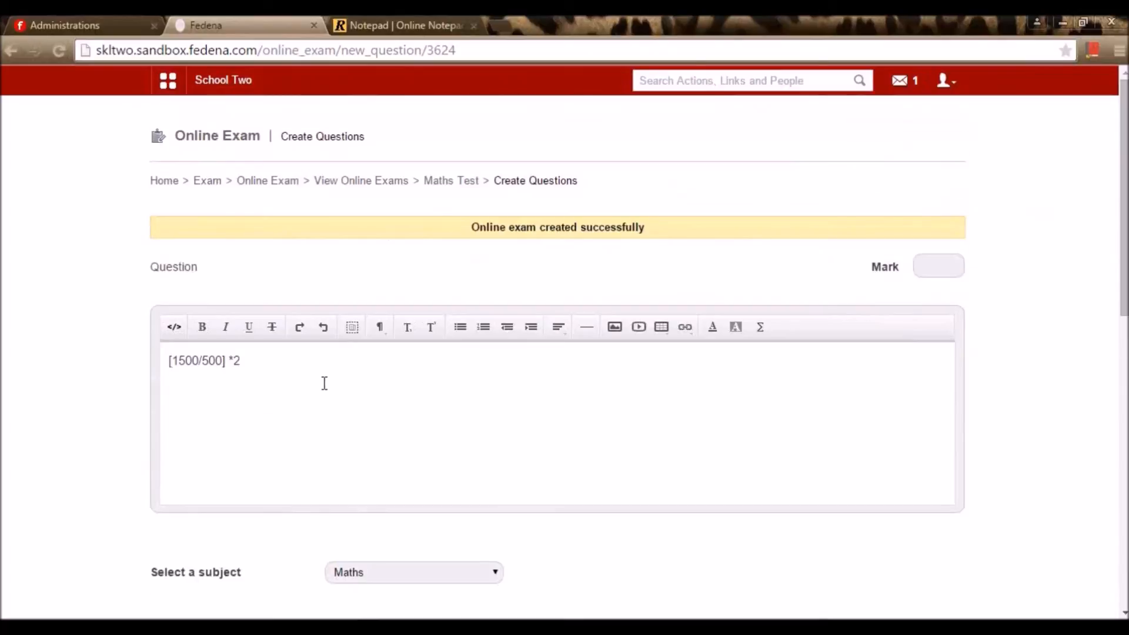
scroll(325, 386, "down", 3)
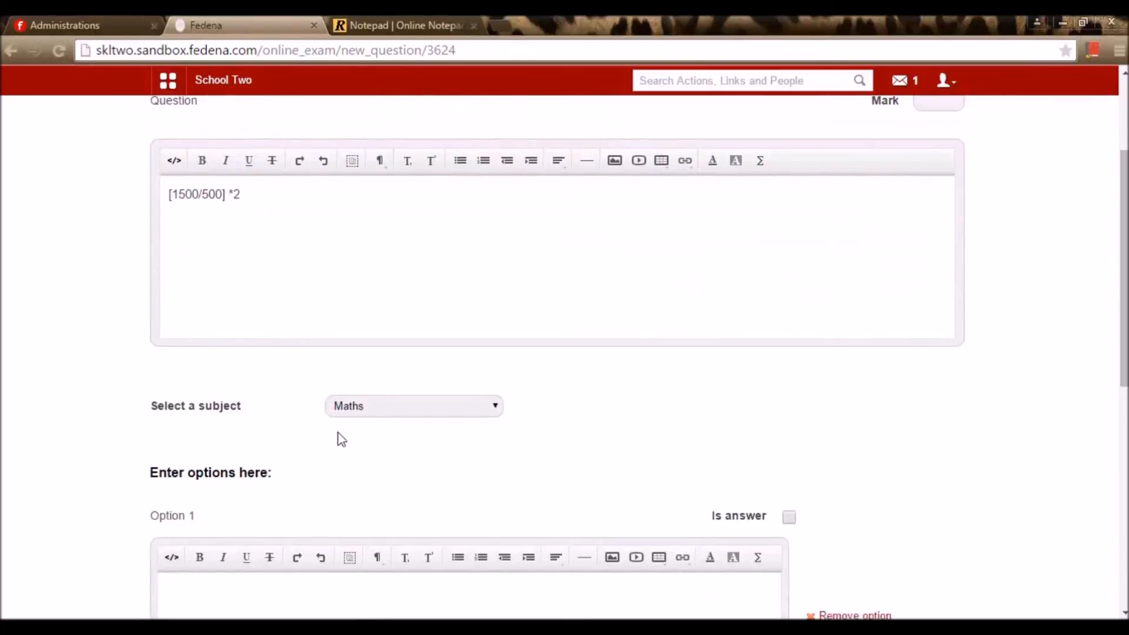
scroll(341, 437, "down", 3)
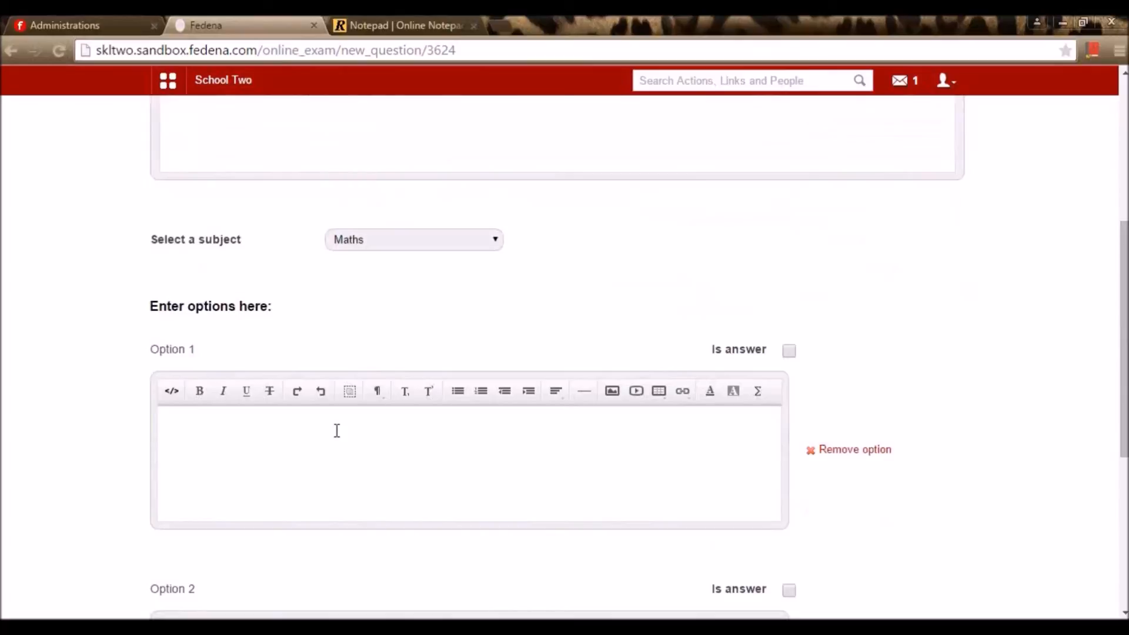
scroll(324, 263, "up", 3)
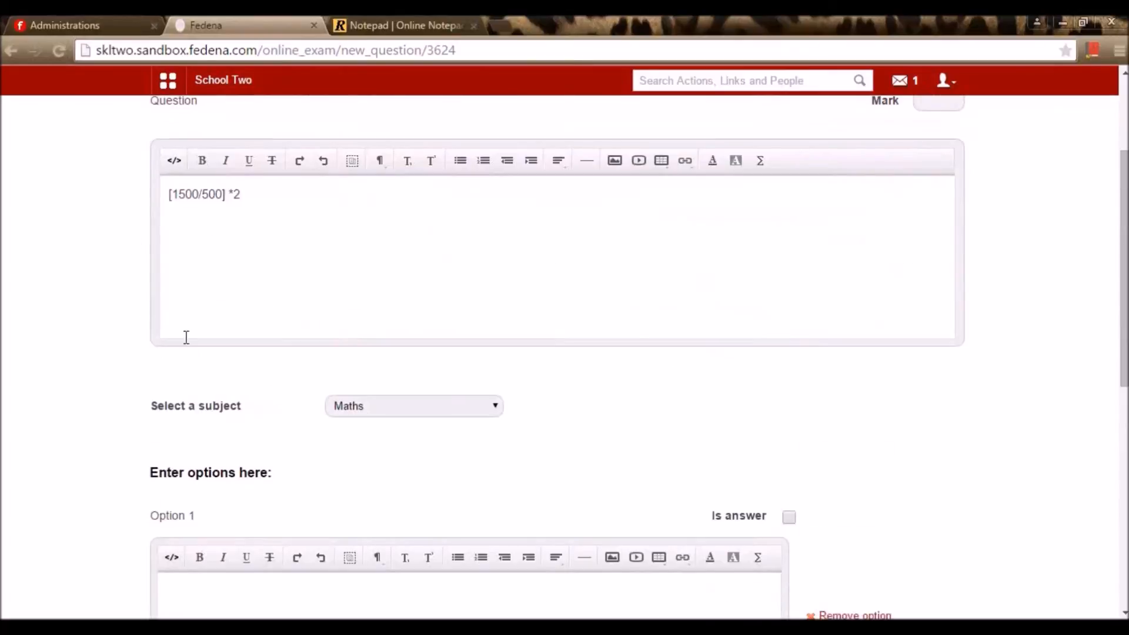
scroll(187, 336, "down", 6)
scroll(289, 332, "up", 3)
scroll(289, 331, "down", 6)
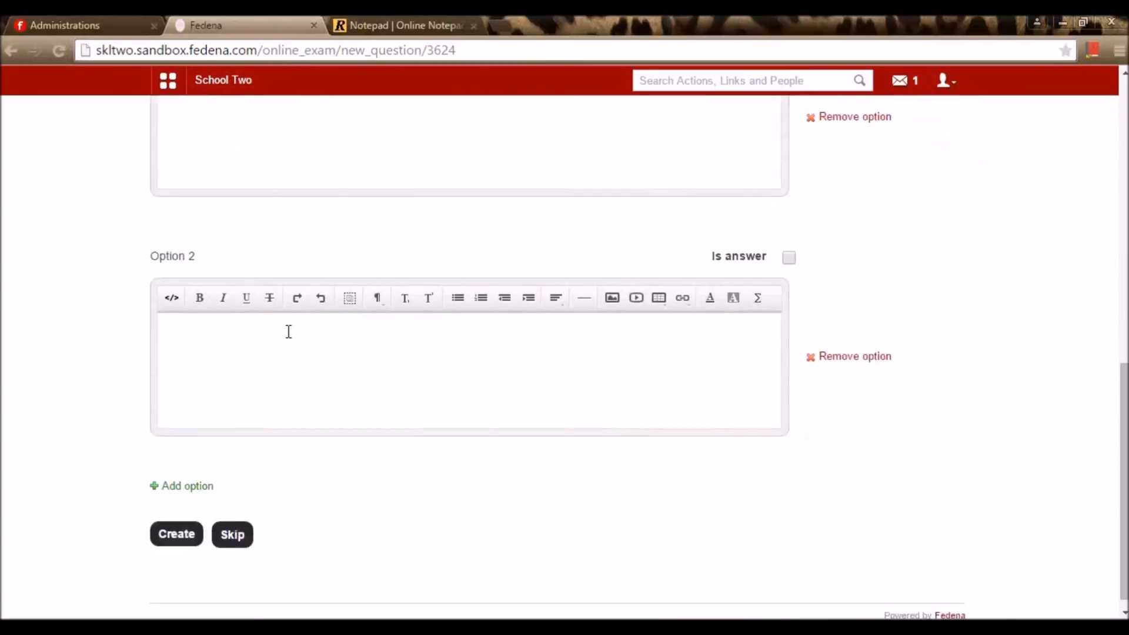
scroll(288, 331, "up", 3)
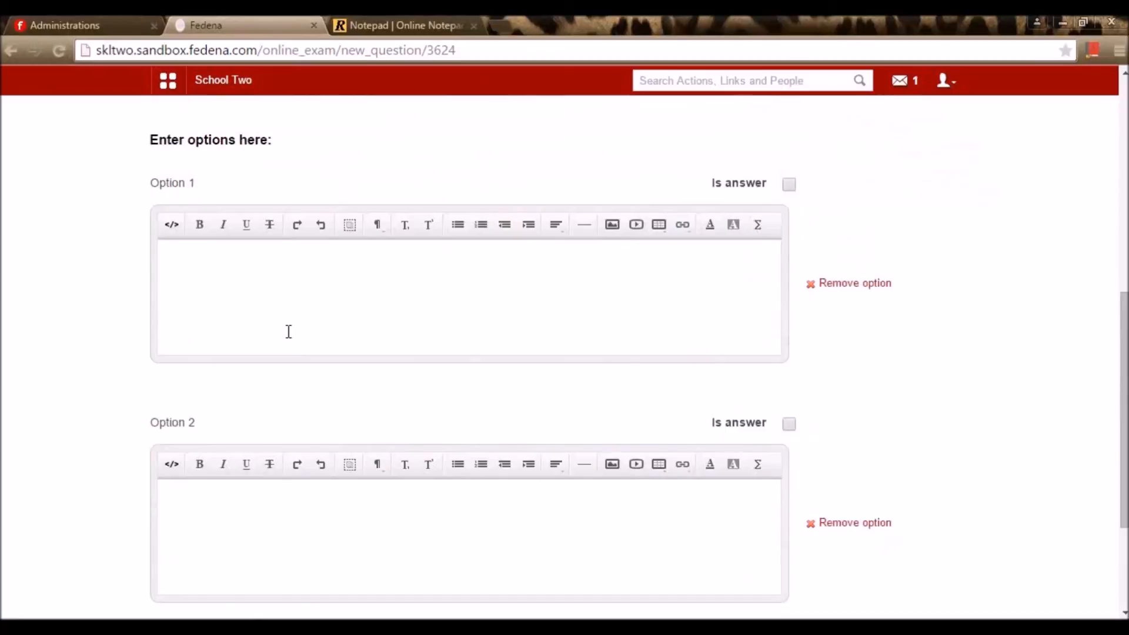
scroll(289, 332, "up", 3)
Enter answer options 2, 6 and 3, marking 6 as the correct answer
left_click(225, 488)
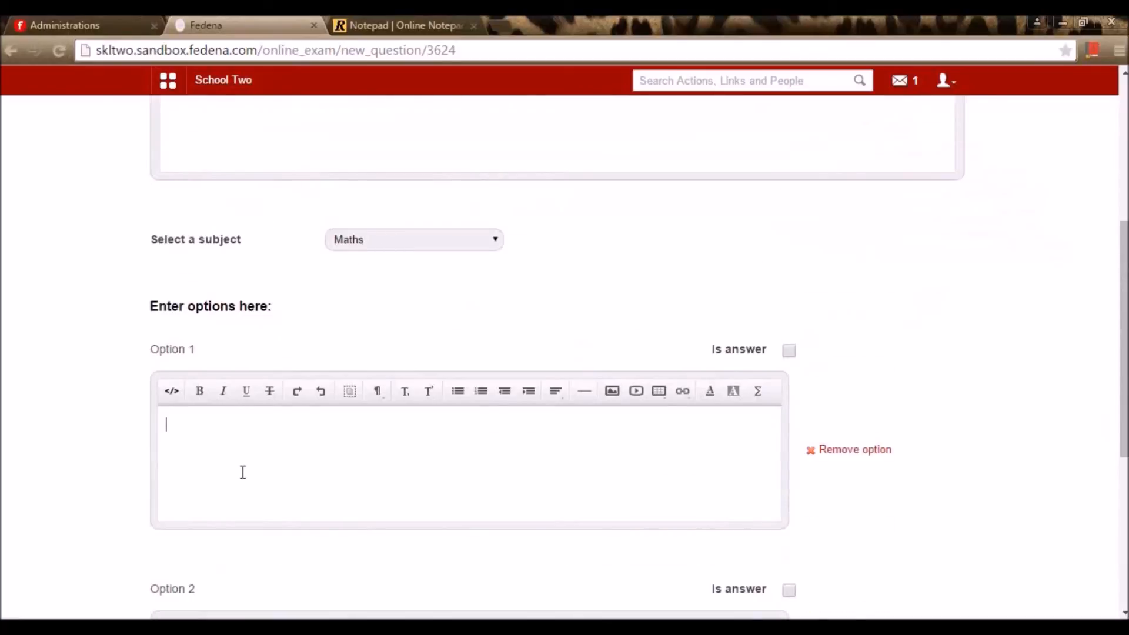
type("2")
scroll(243, 488, "down", 3)
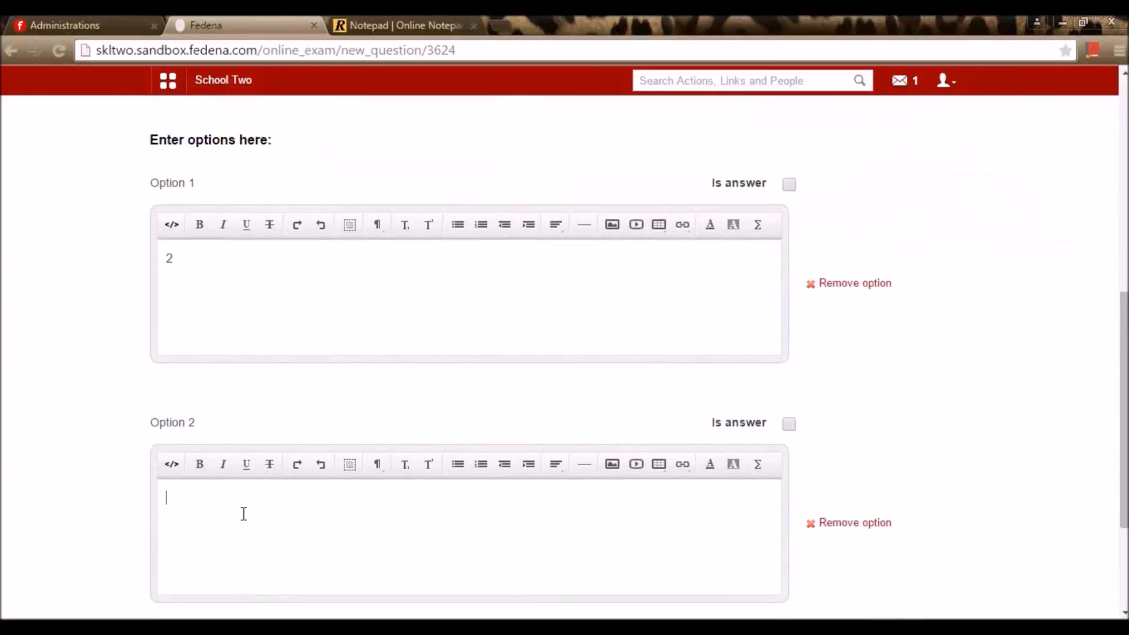
type("6")
scroll(252, 505, "down", 3)
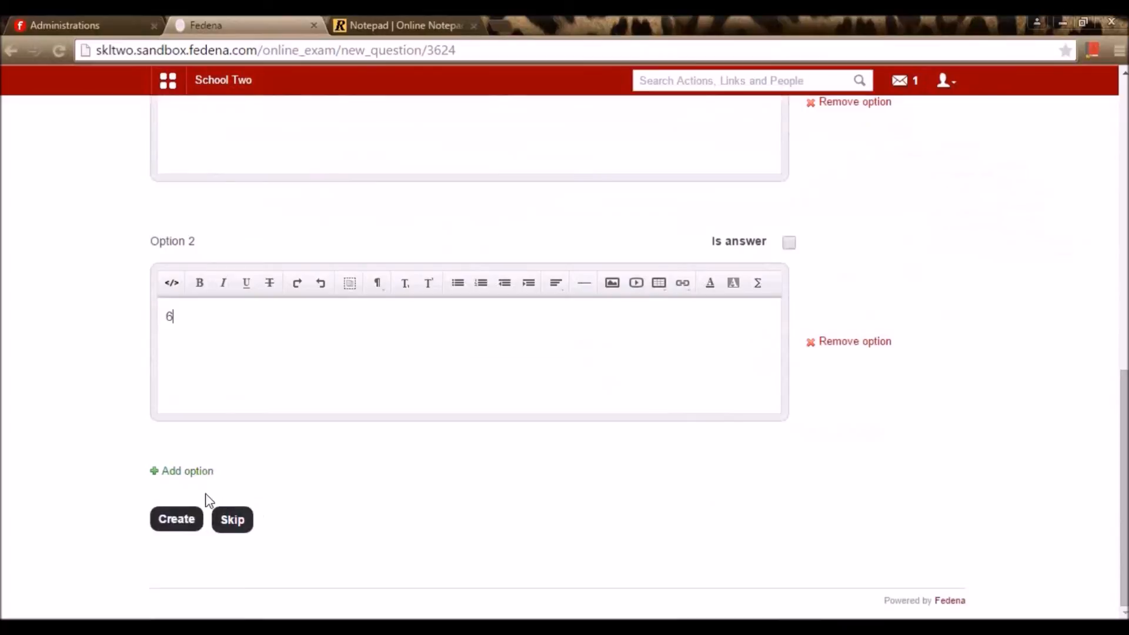
left_click(200, 473)
scroll(231, 563, "down", 2)
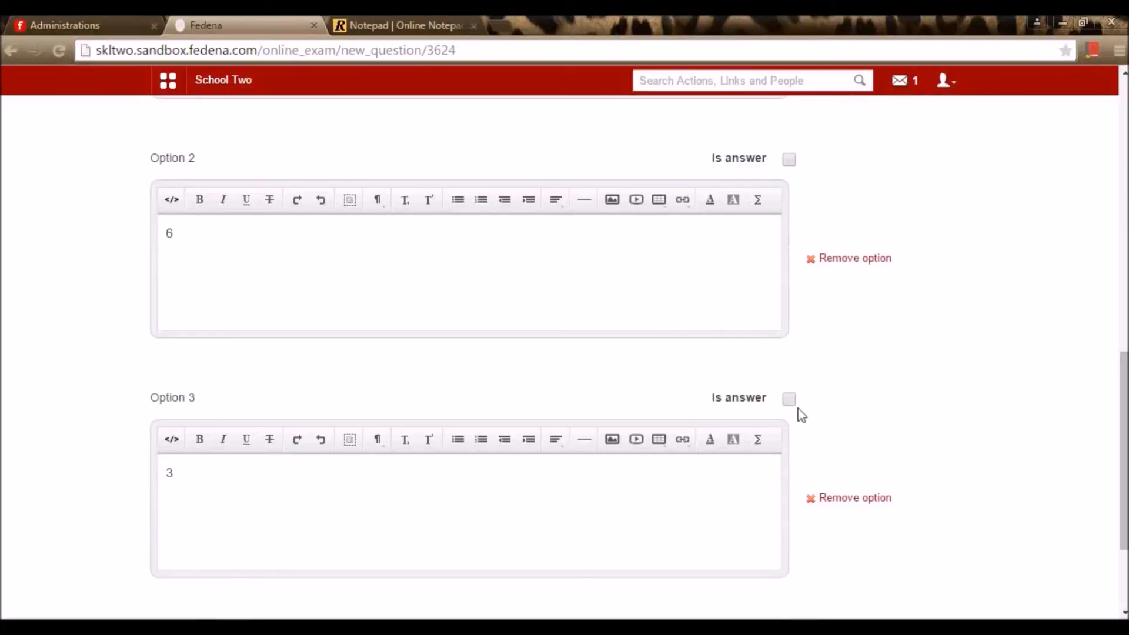
scroll(893, 359, "up", 4)
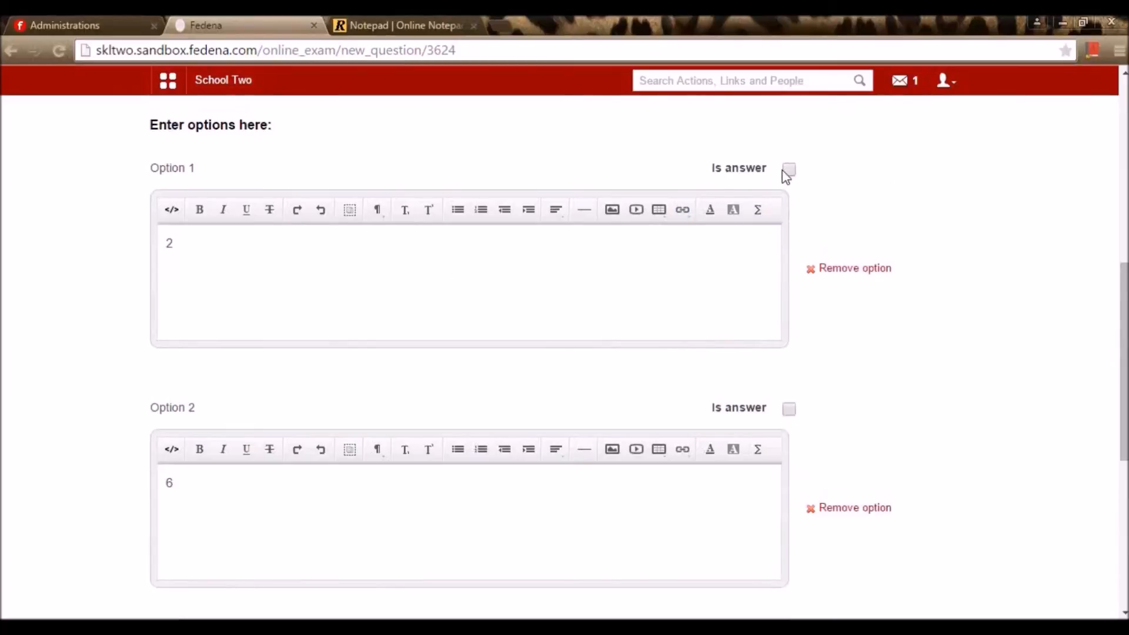
left_click(789, 410)
Give the question 20 marks and create it
scroll(893, 236, "up", 4)
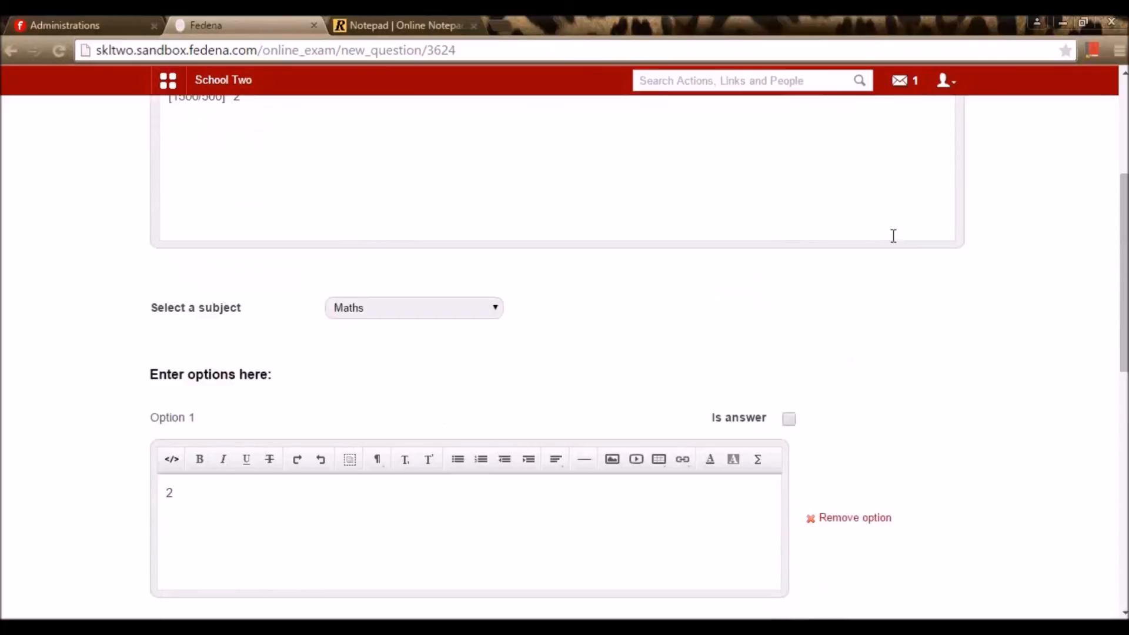
scroll(910, 230, "up", 5)
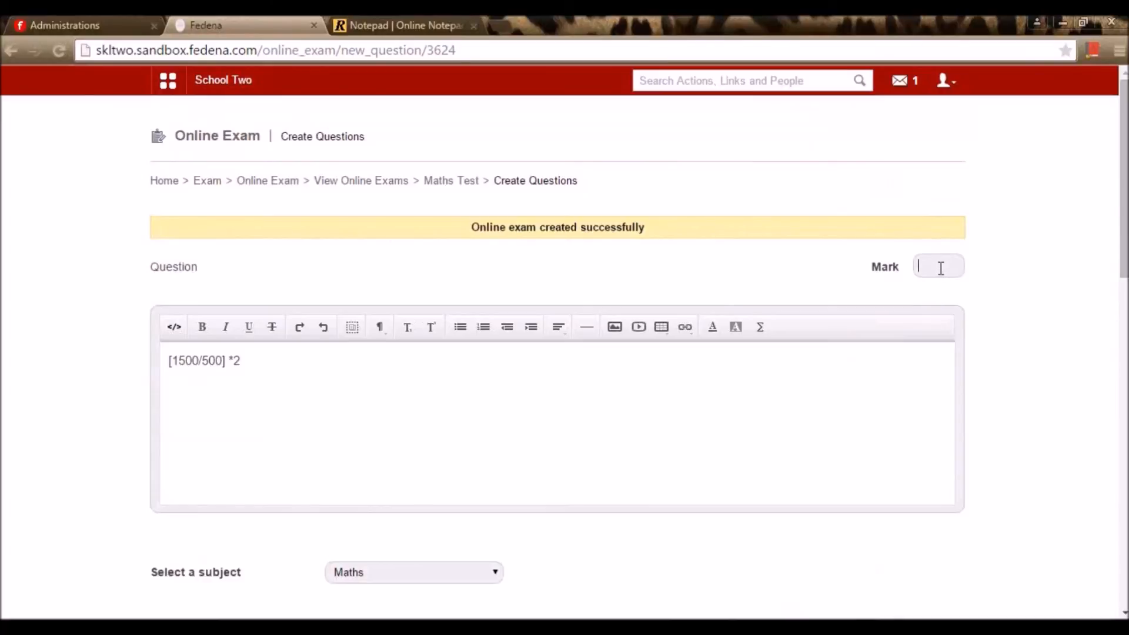
type("20")
scroll(1000, 376, "down", 15)
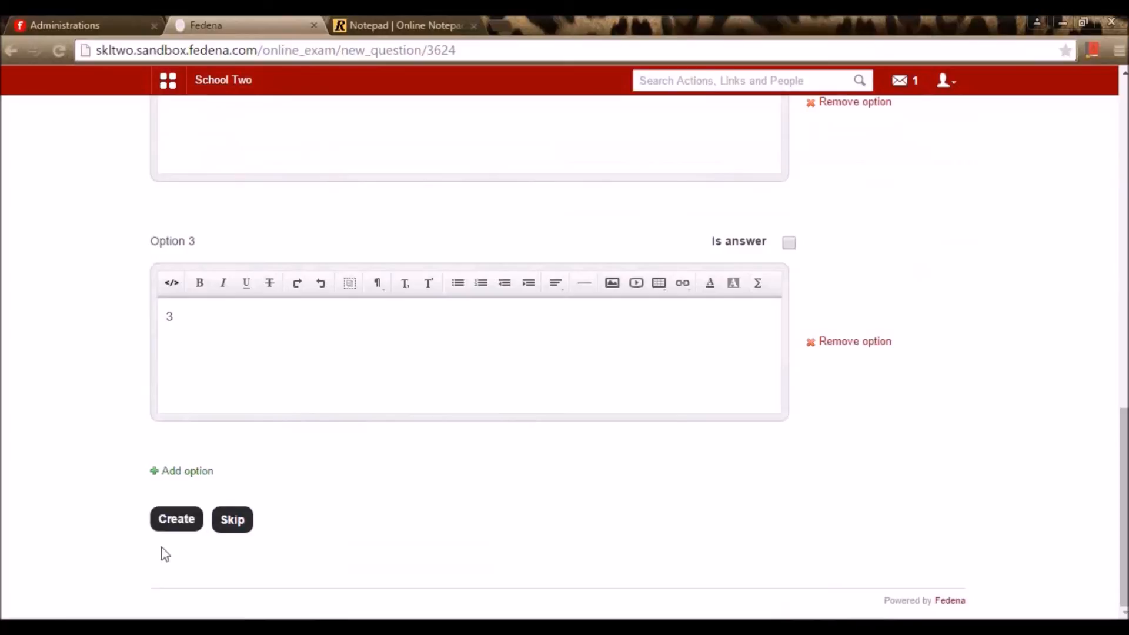
left_click(189, 526)
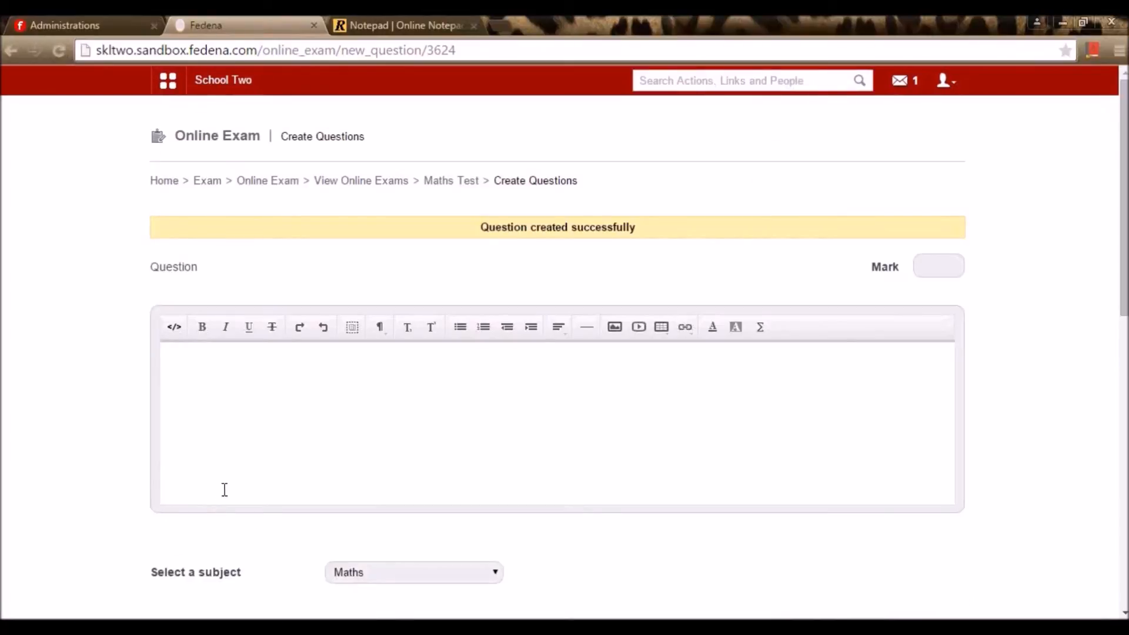
Return to the Maths Test details and publish it via More > Publish Exam
scroll(385, 345, "down", 10)
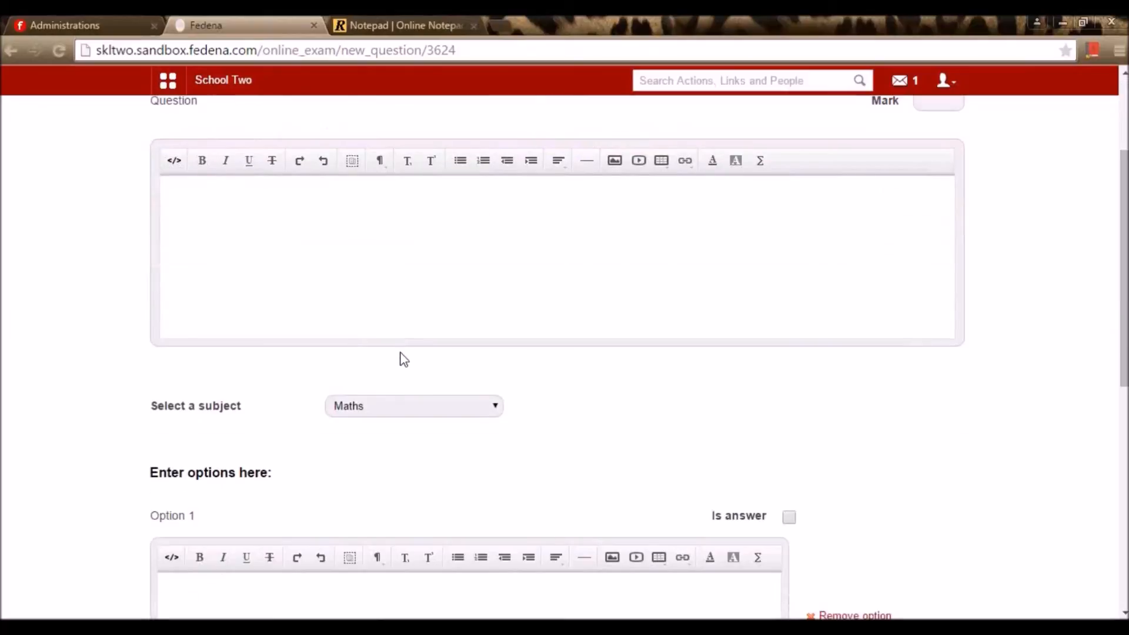
left_click(403, 350)
scroll(403, 350, "up", 10)
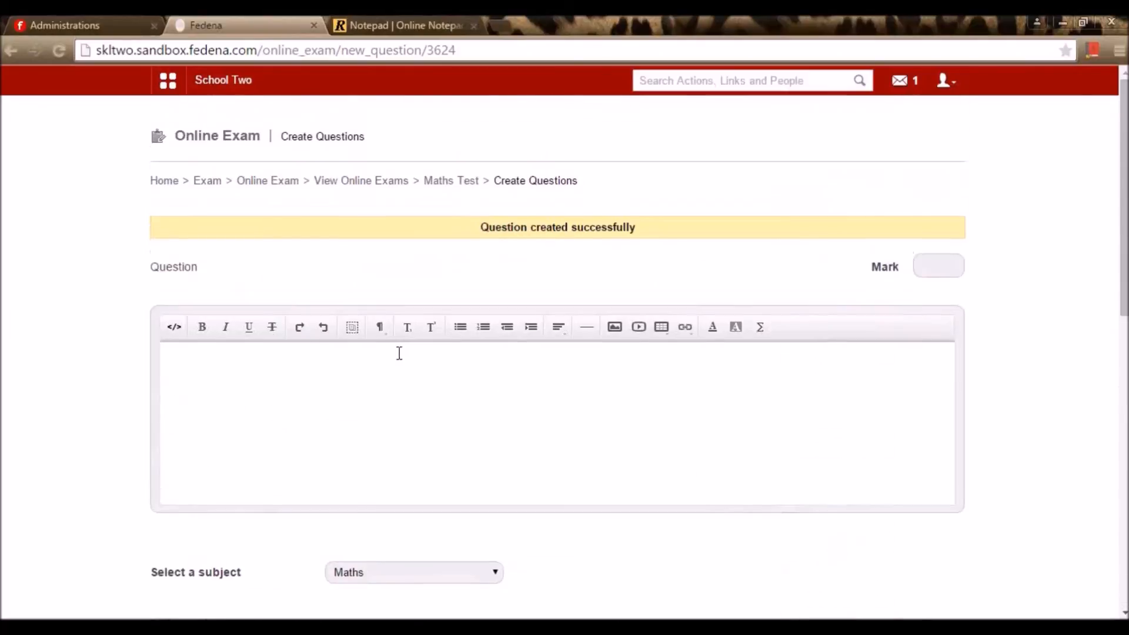
left_click(452, 182)
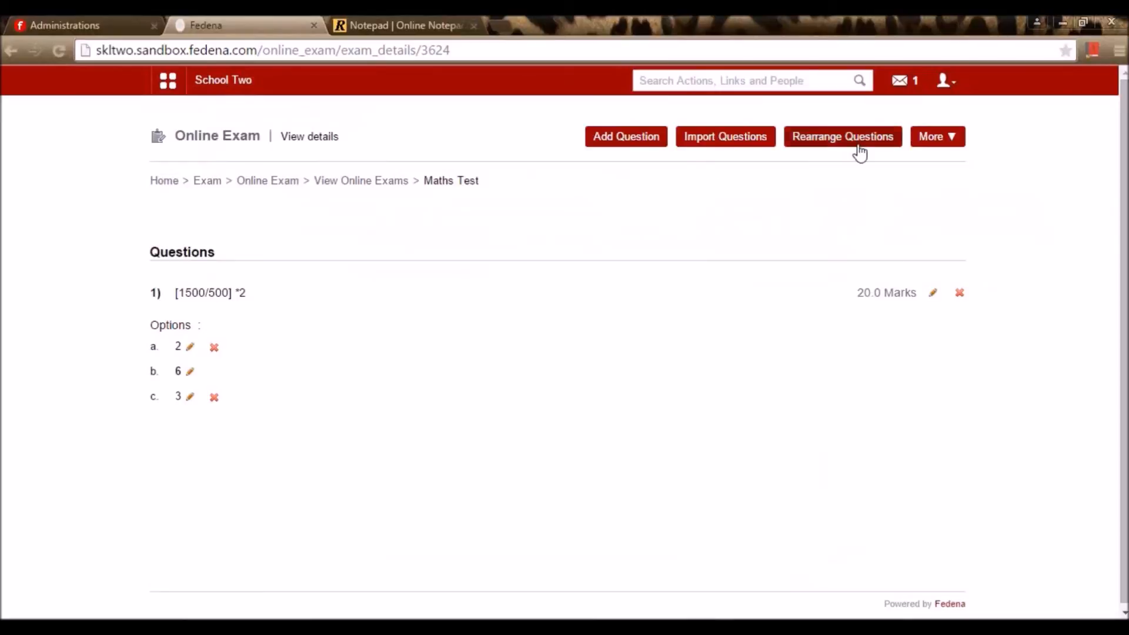
left_click(927, 132)
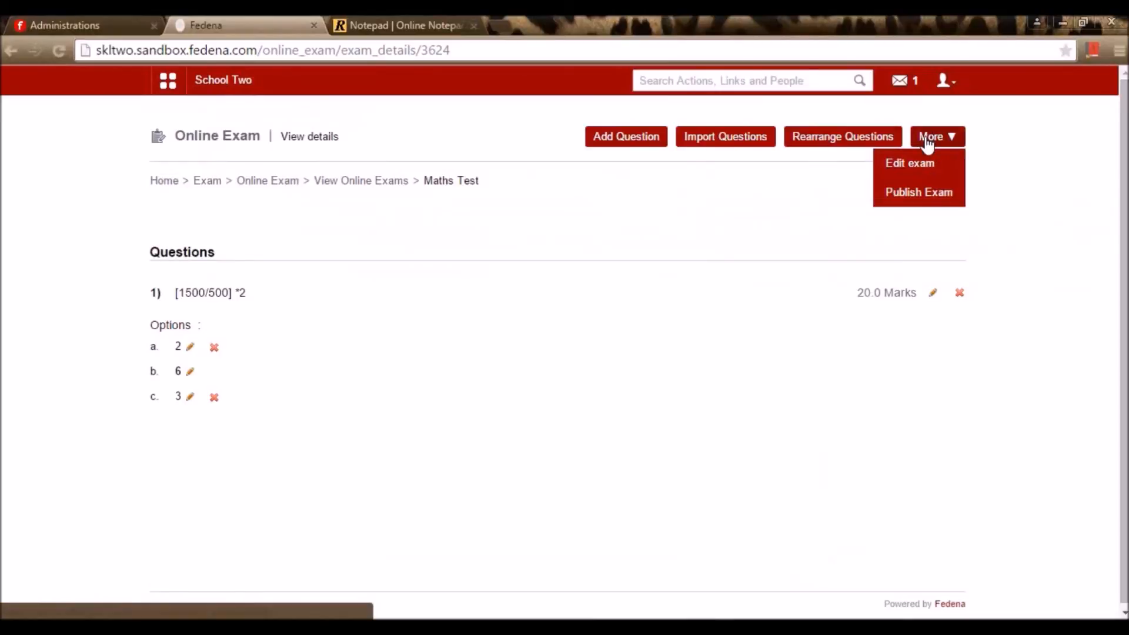
left_click(894, 203)
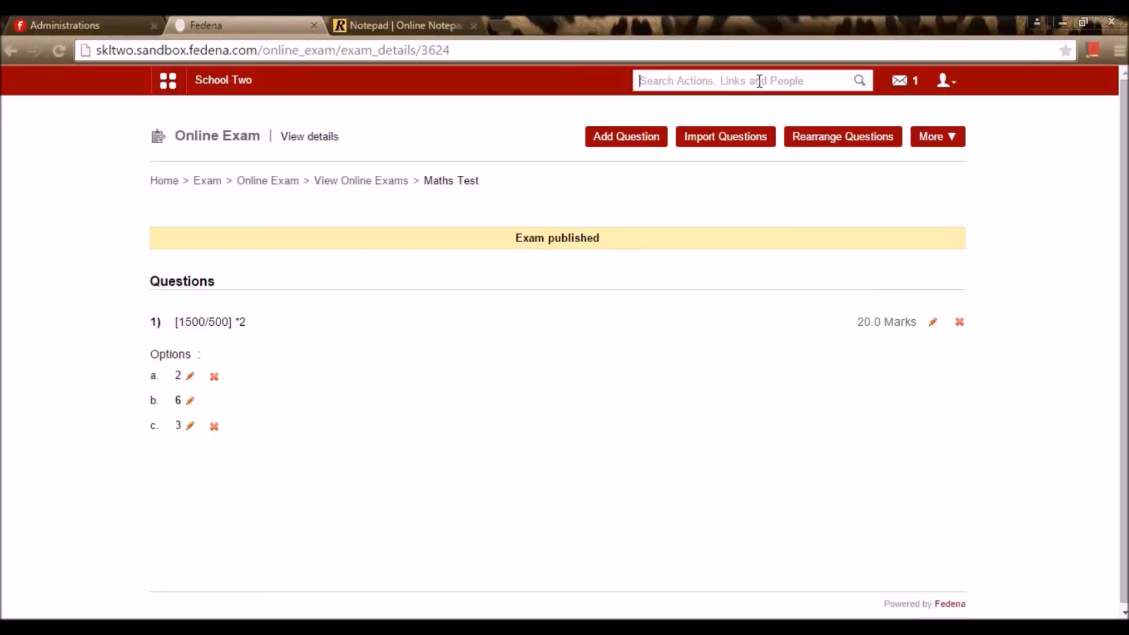
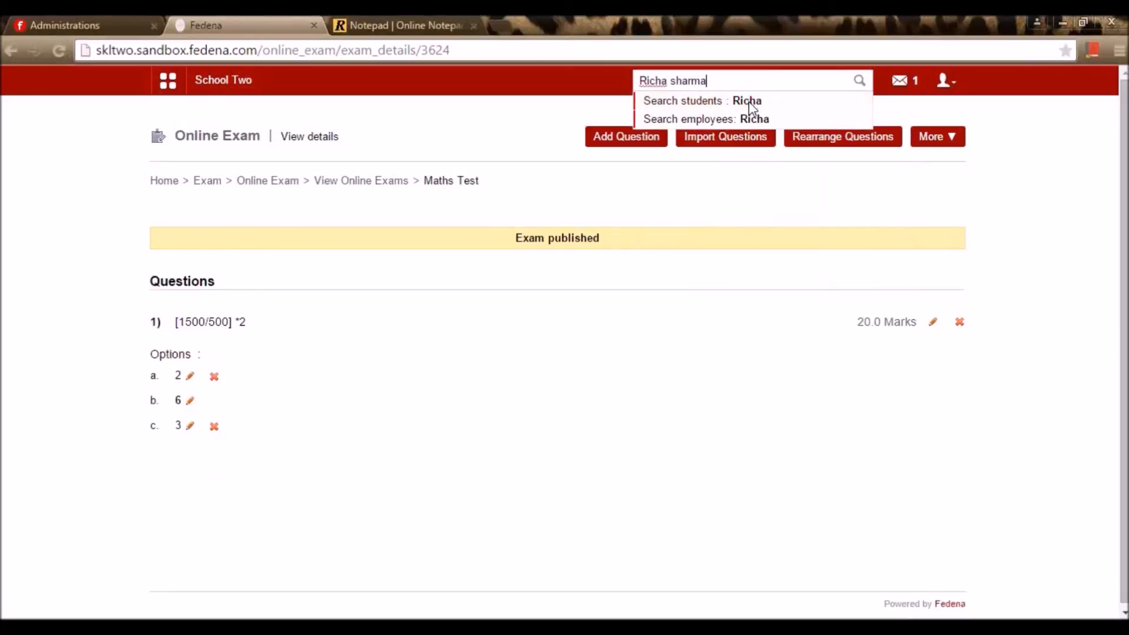
Search the header for the student by name and copy their admission number
left_click(820, 100)
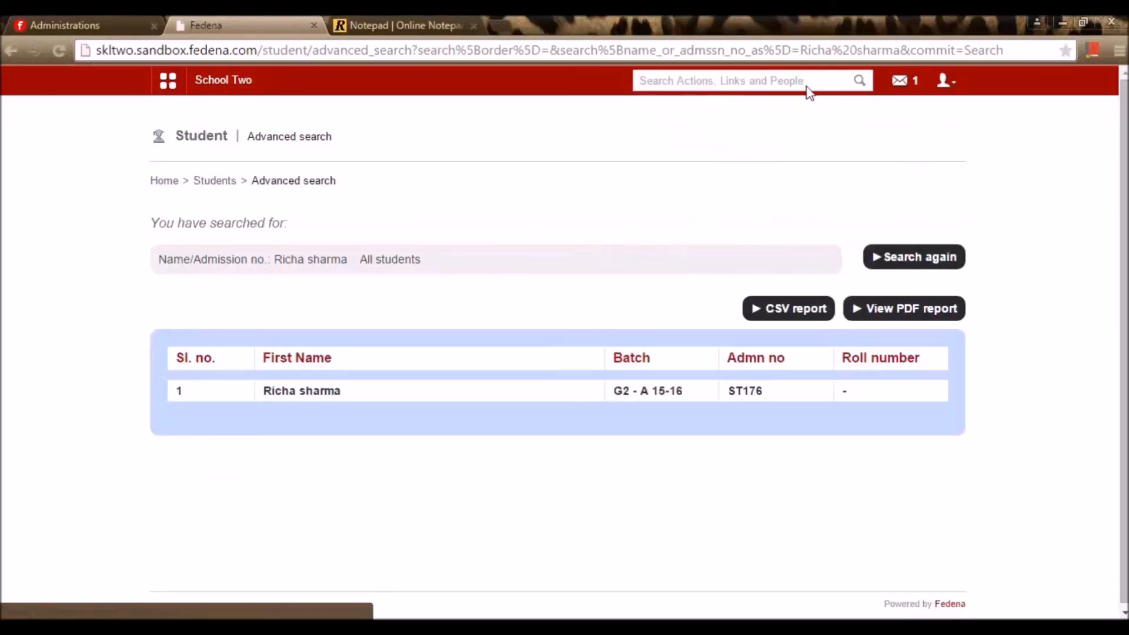
left_click_drag(764, 393, 727, 396)
key("ctrl+c")
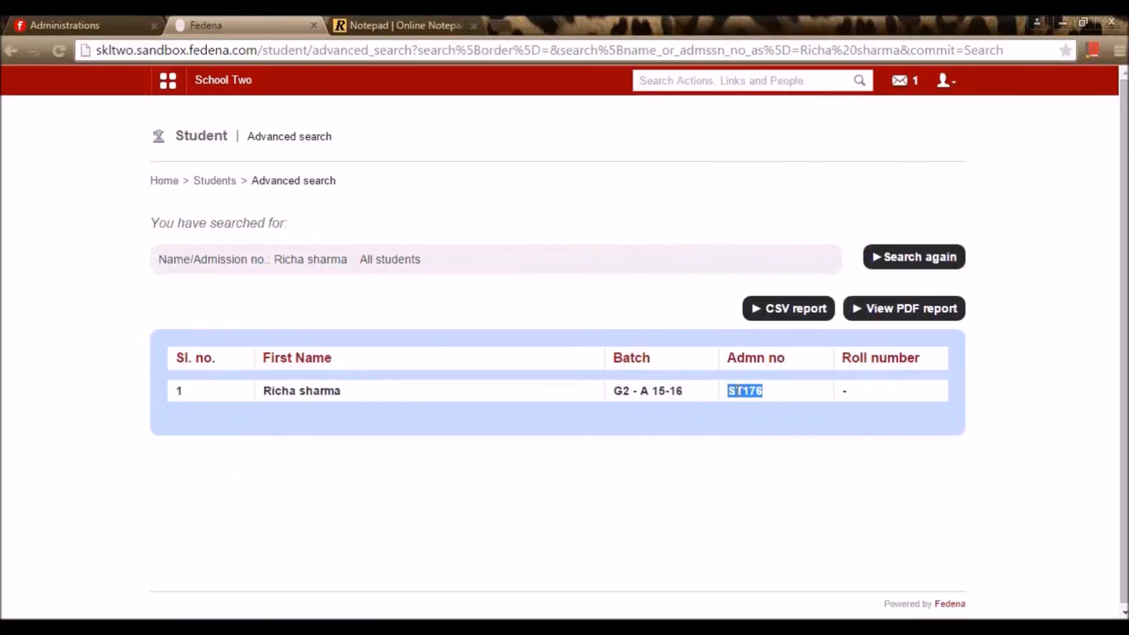
Log out of the admin account, paste the admission number as the username, and begin entering the student's password
left_click(942, 82)
left_click(926, 150)
left_click_drag(625, 259, 461, 260)
key("ctrl+v")
left_click(595, 298)
type("ST")
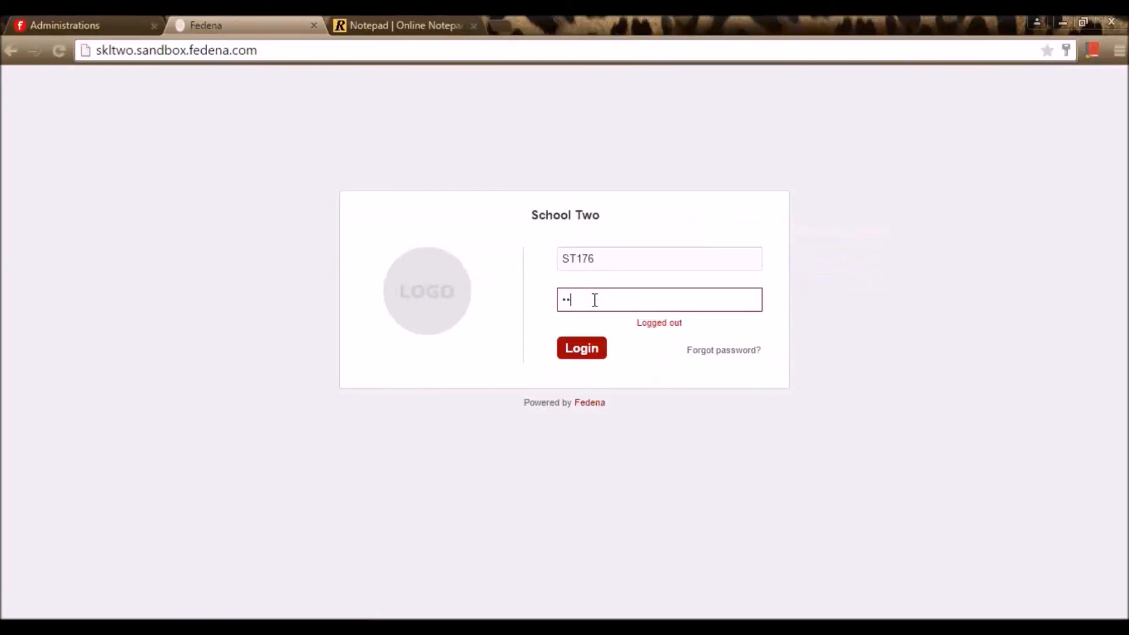
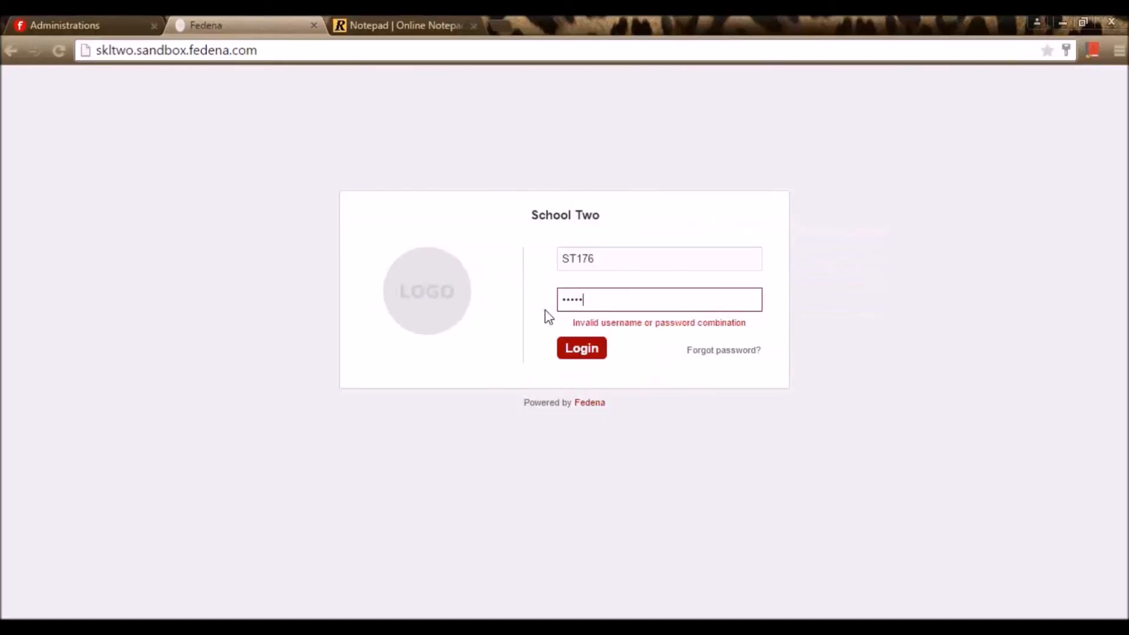
Submit the student login, then enter and confirm a new password to reach the dashboard
key("Return")
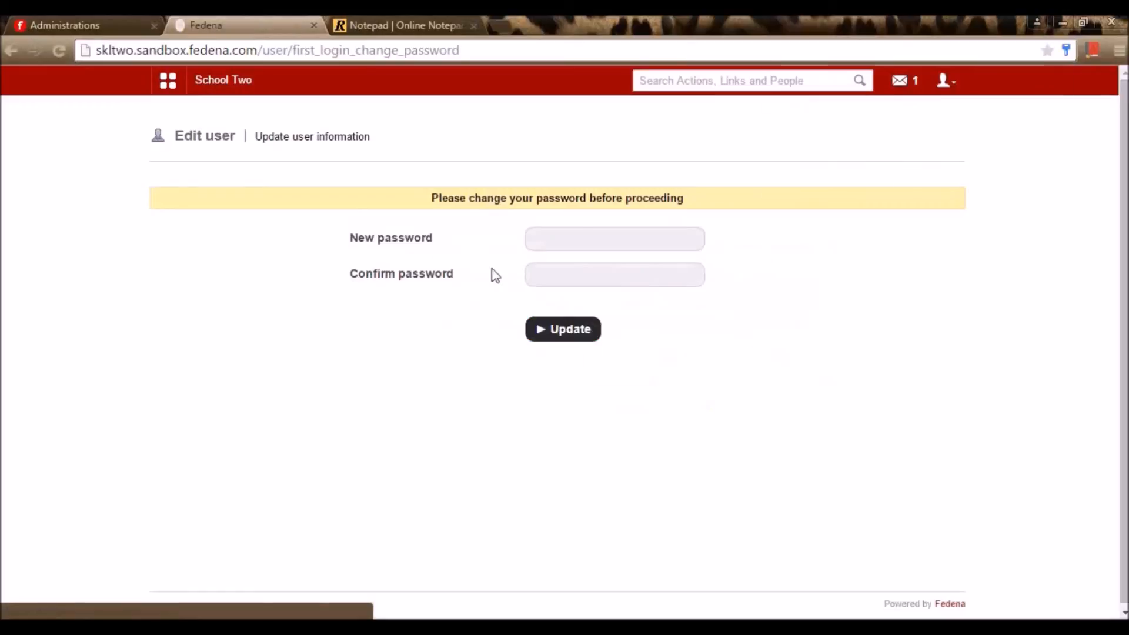
left_click(570, 239)
type("••")
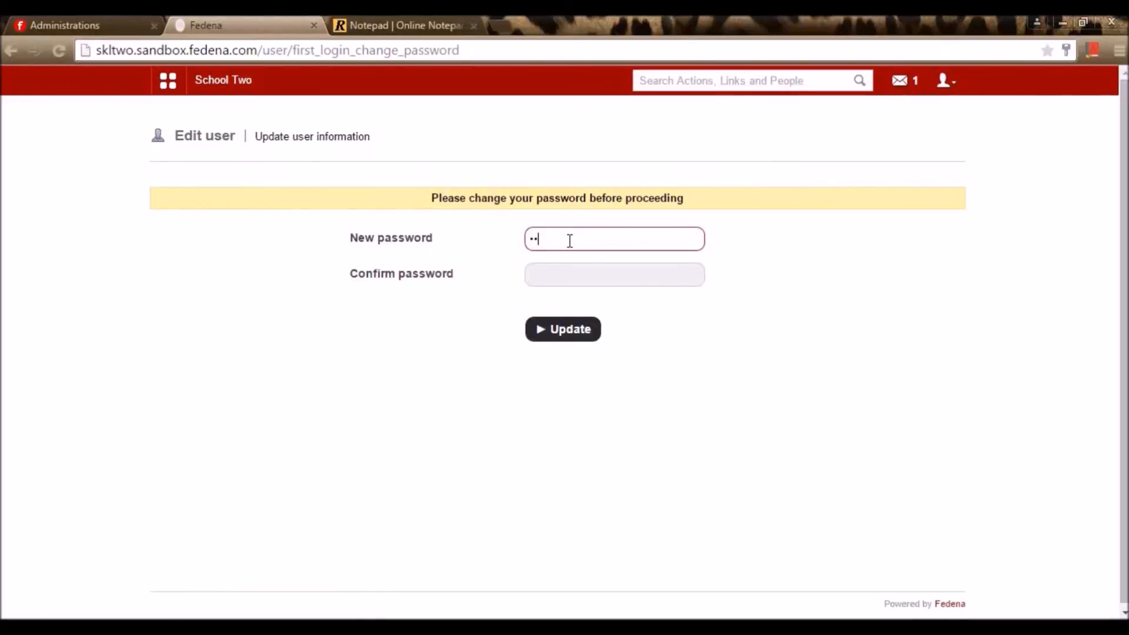
key("Tab")
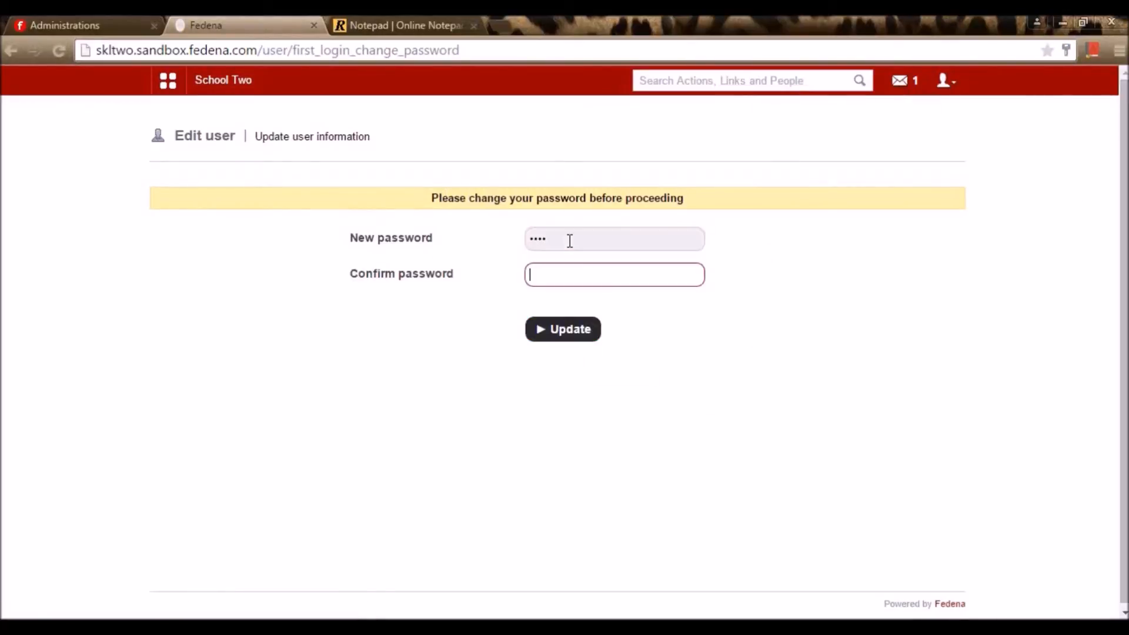
type("••••")
key("Return")
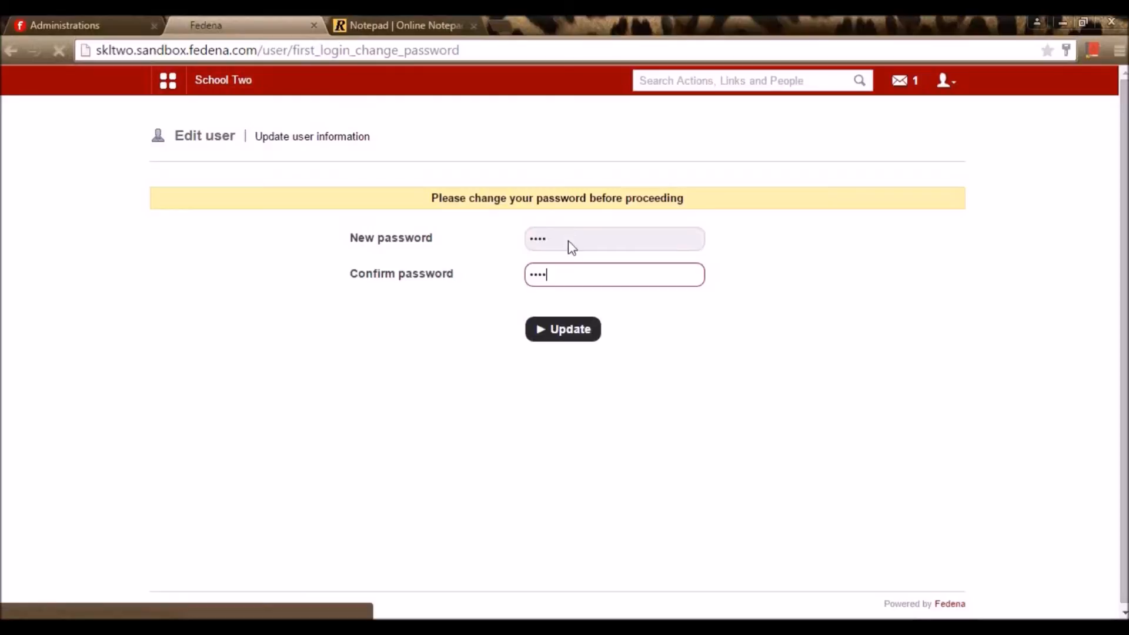
left_click(169, 81)
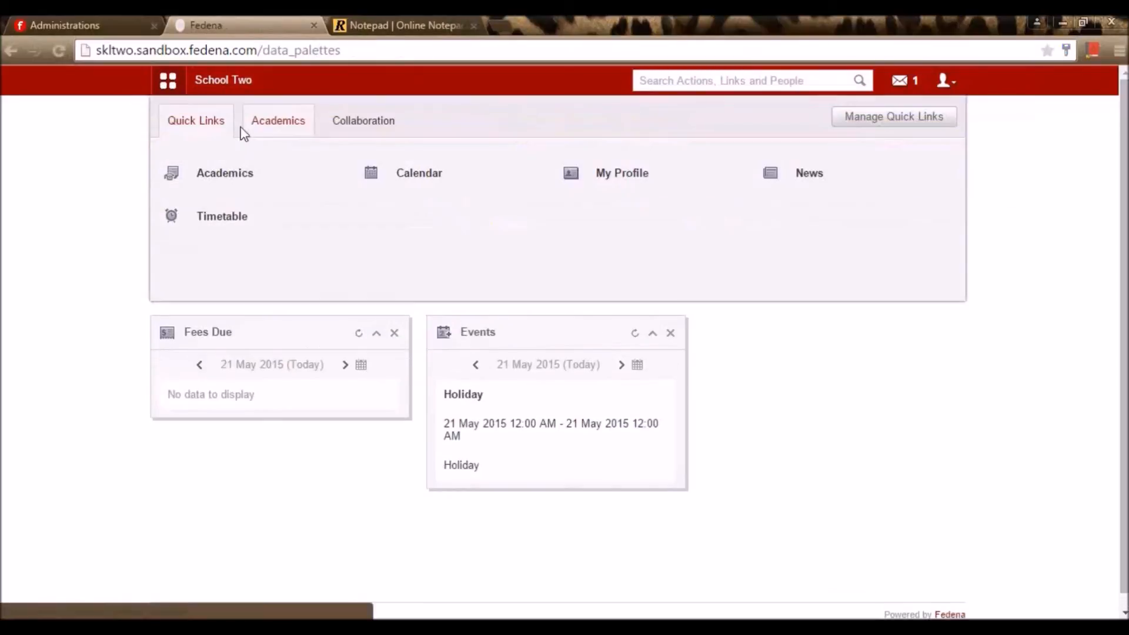
Open the student's Online Exam page, select Maths Test and start it full-screen
left_click(276, 133)
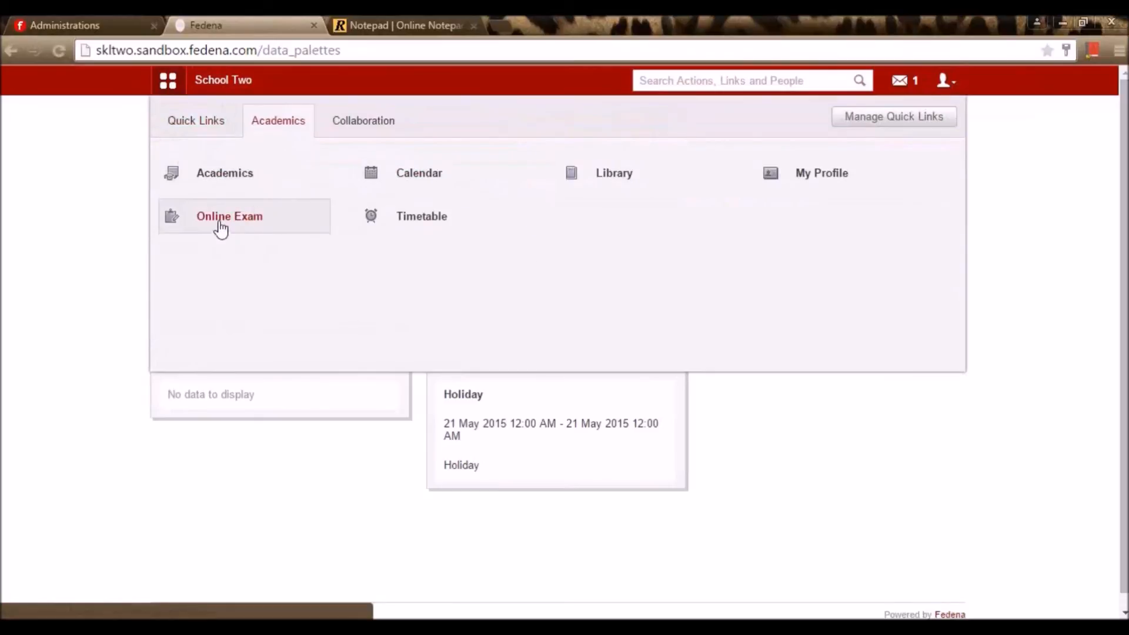
left_click(221, 222)
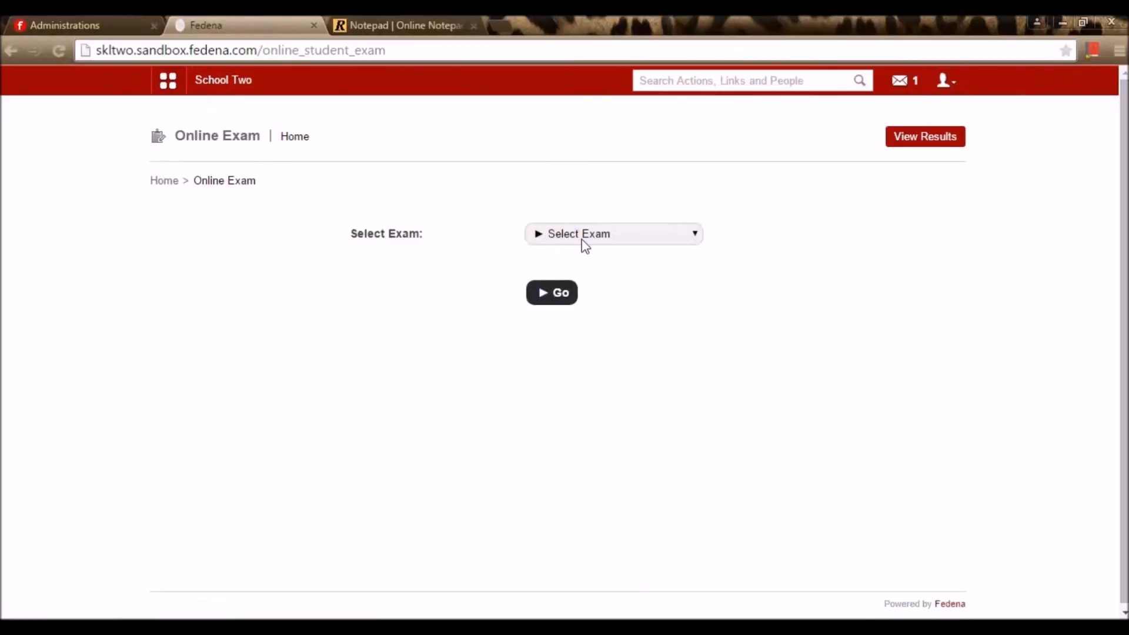
left_click(585, 240)
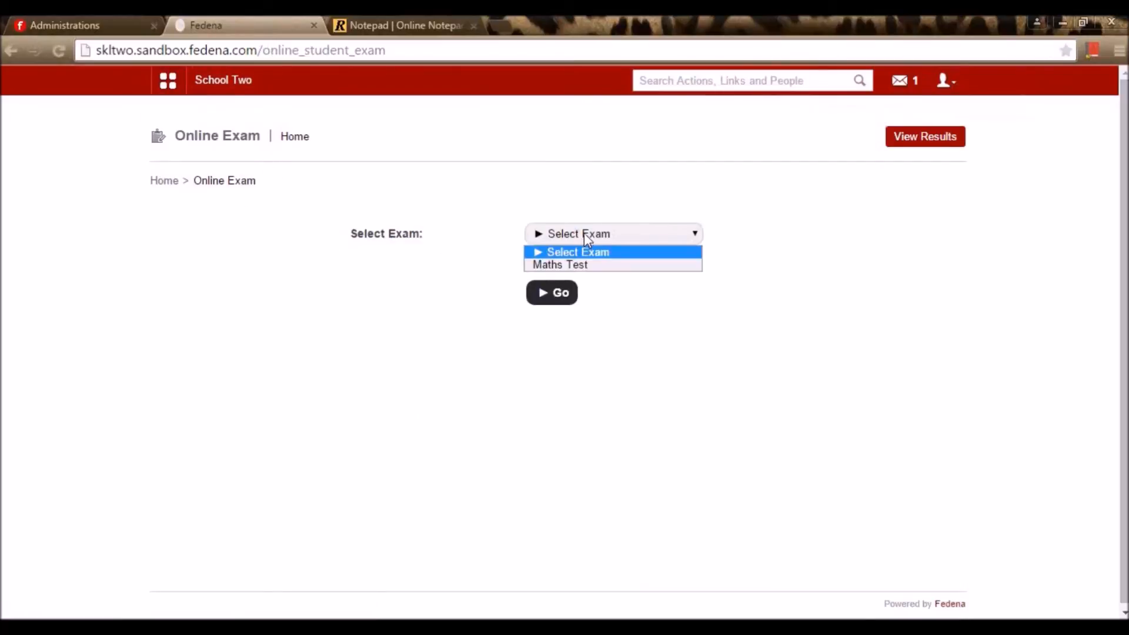
left_click(598, 265)
left_click(560, 305)
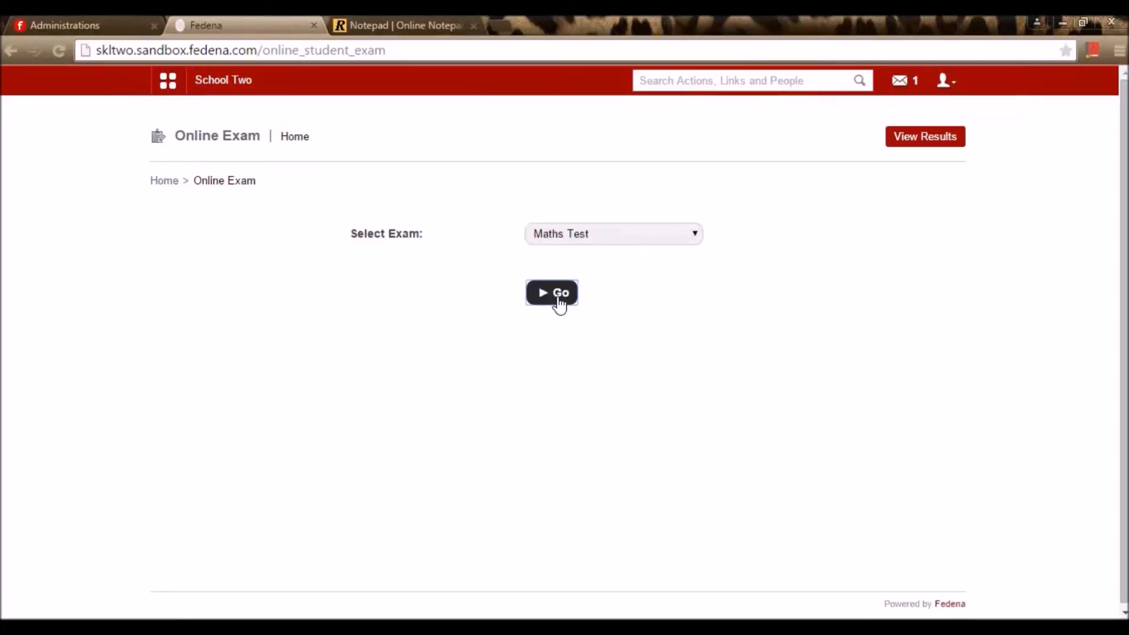
left_click(562, 335)
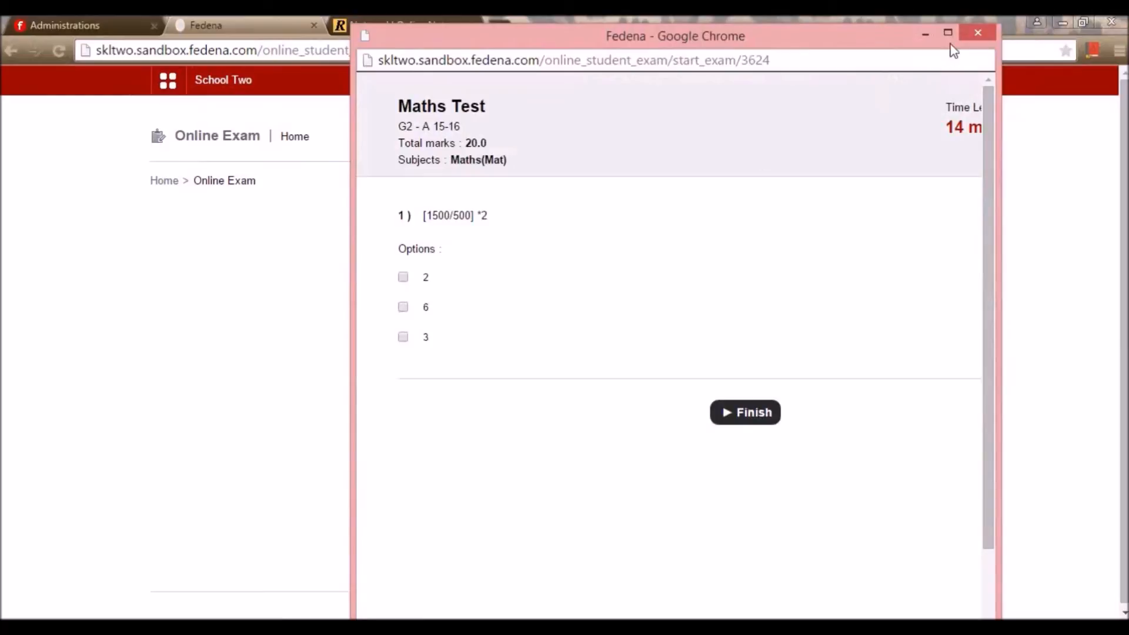
left_click(948, 33)
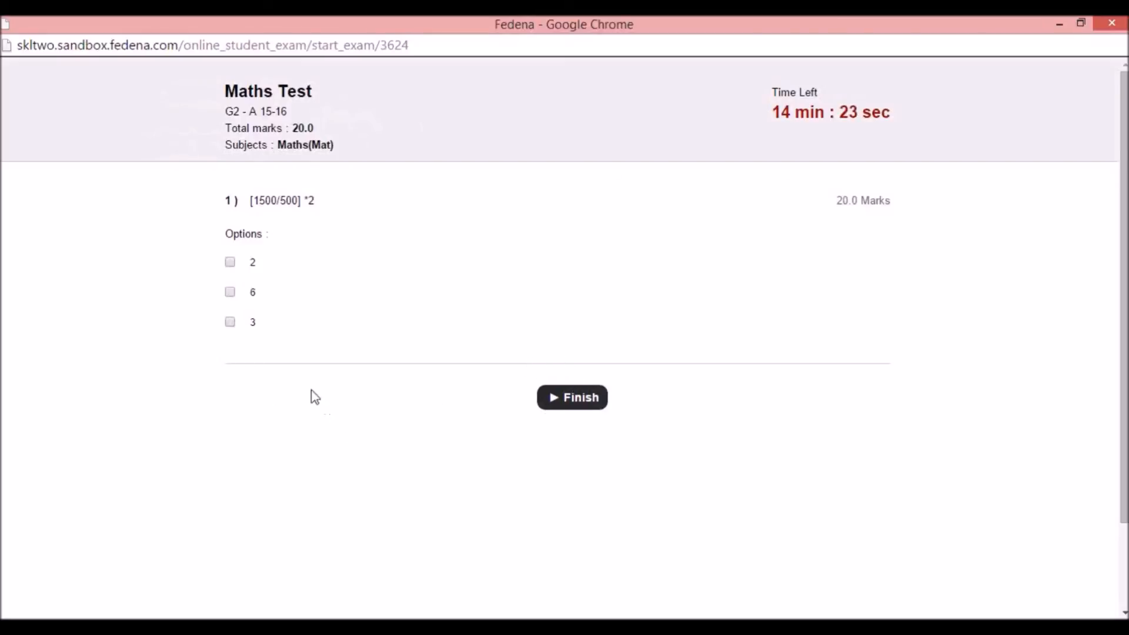
Answer 6, finish and submit the exam, then close the 20/20 passed result
left_click(230, 292)
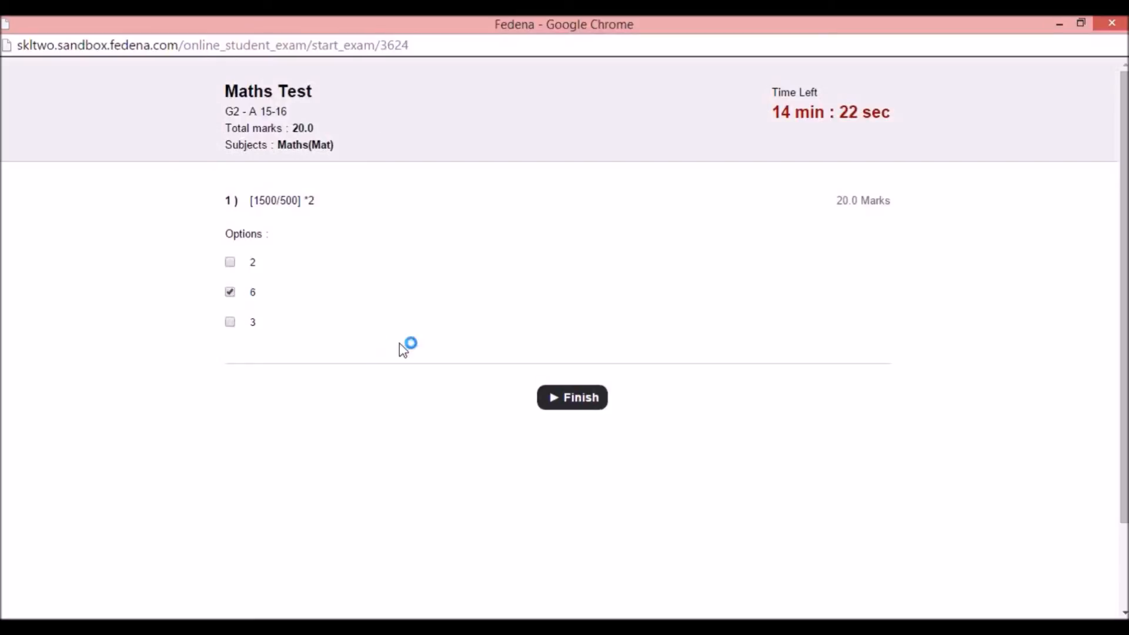
left_click(569, 400)
left_click(556, 180)
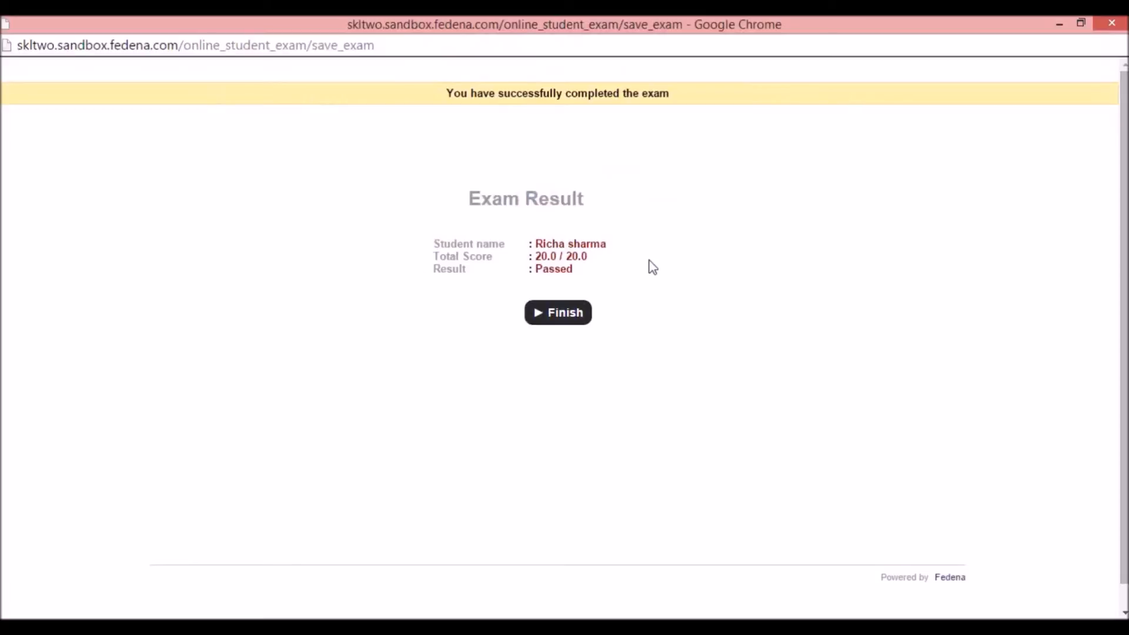
left_click(573, 314)
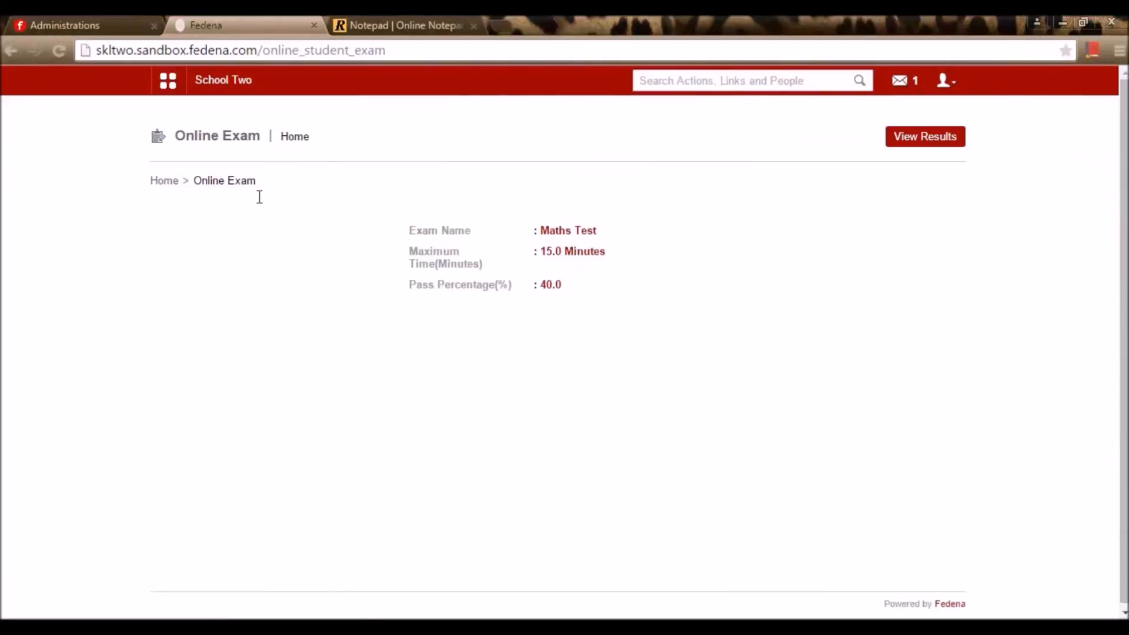
Log out of the student account and sign back in as the administrator
left_click(945, 82)
left_click(916, 156)
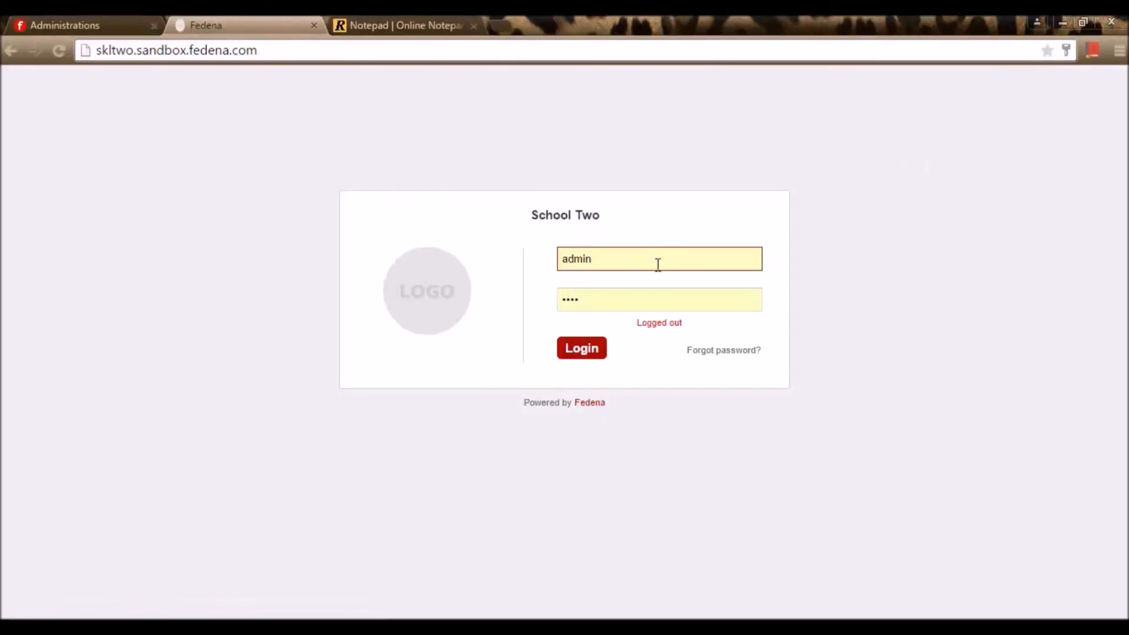
left_click(581, 348)
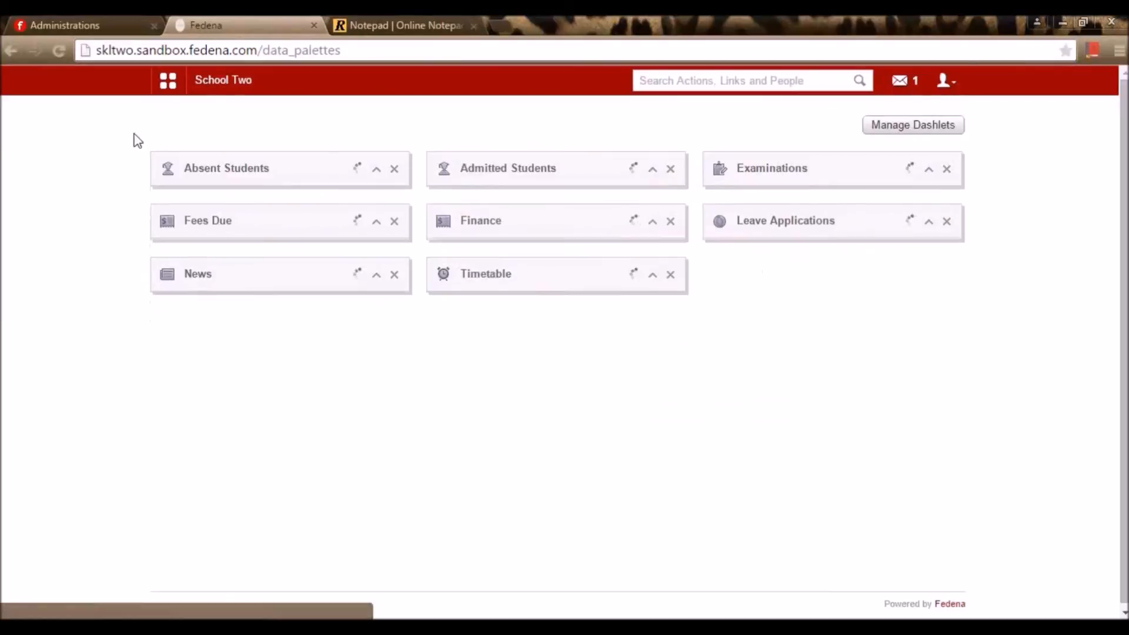
Open the Maths Test details for batch G2 - A 15-16 under View Online Exams
left_click(167, 81)
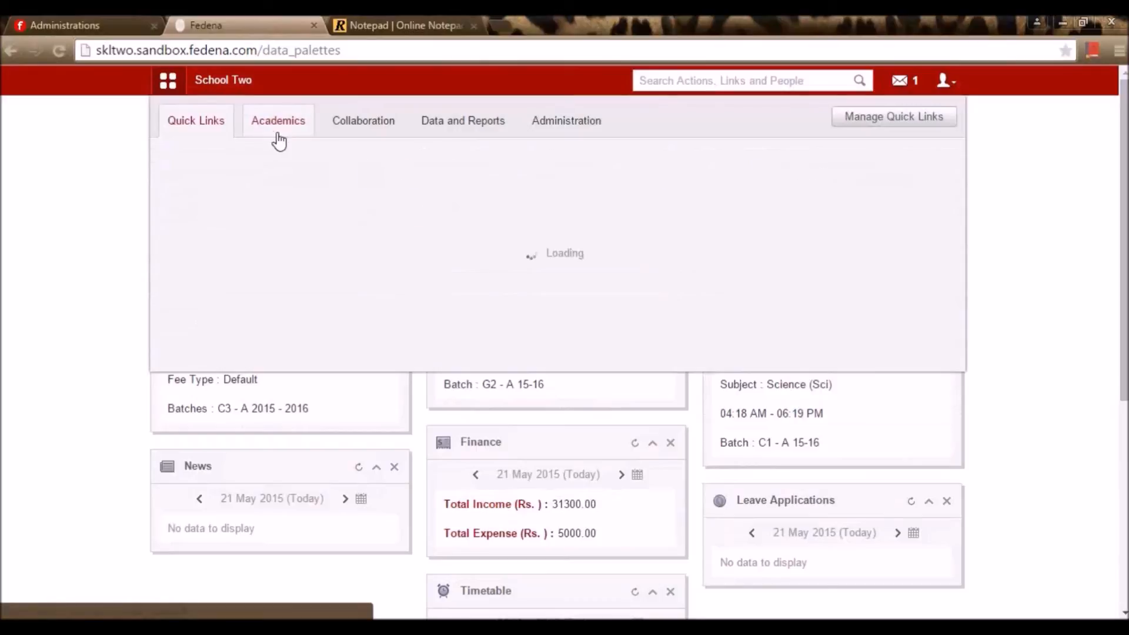
left_click(276, 130)
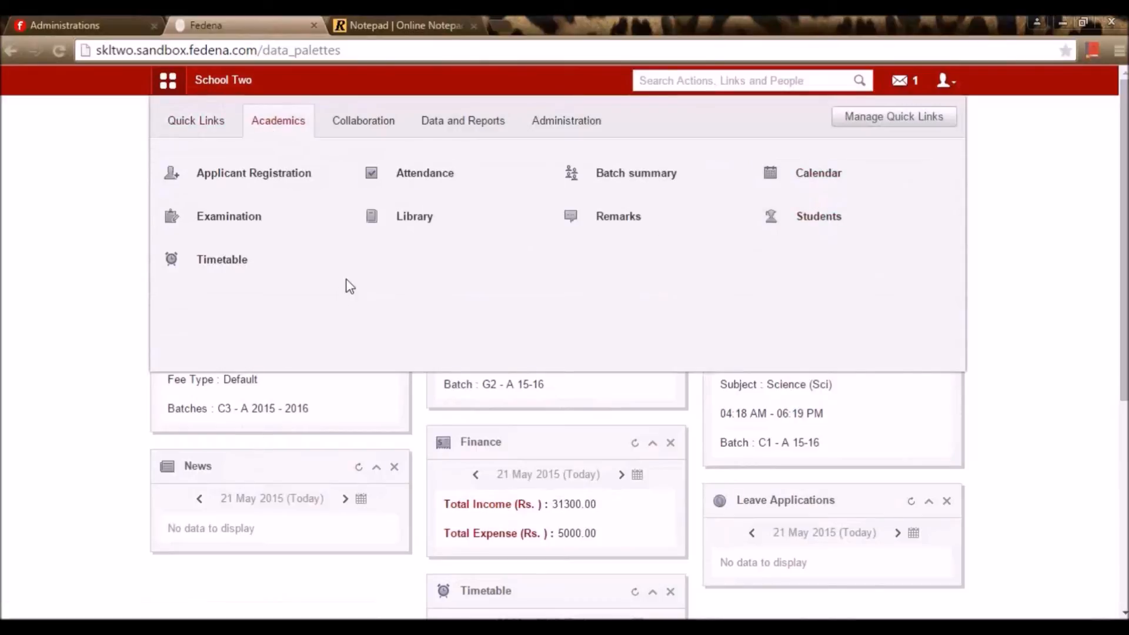
left_click(290, 227)
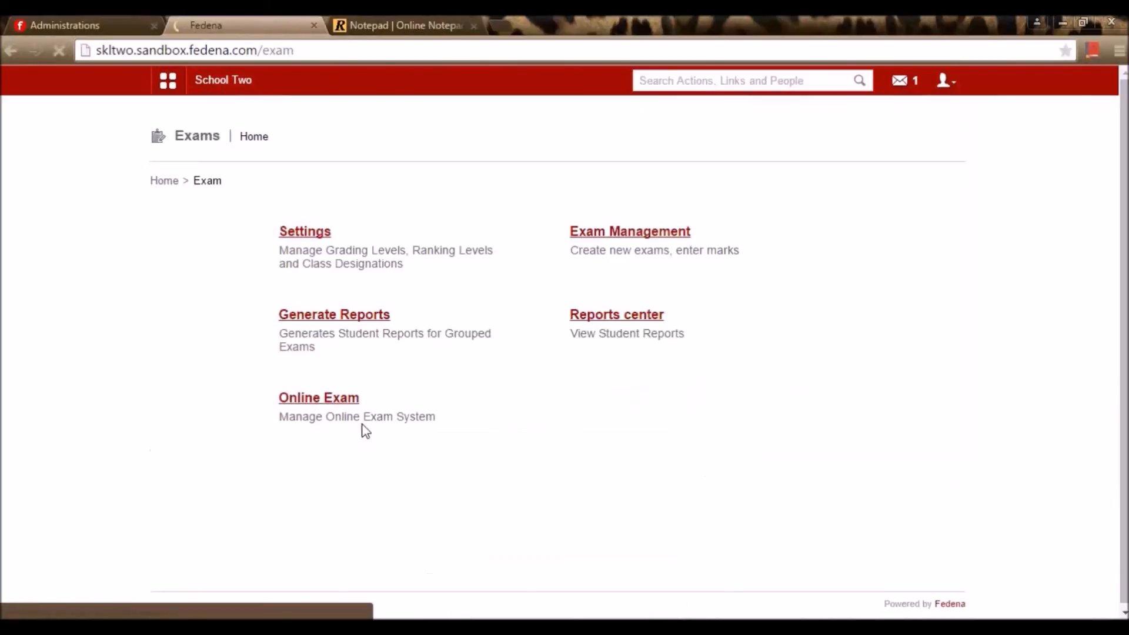
left_click(341, 401)
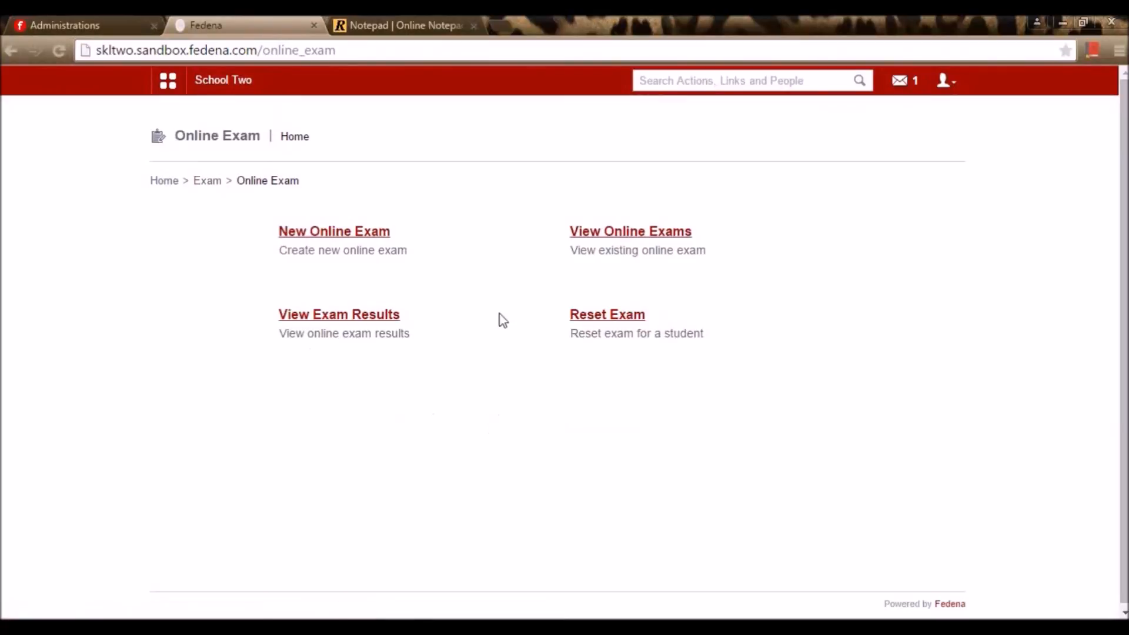
left_click(598, 231)
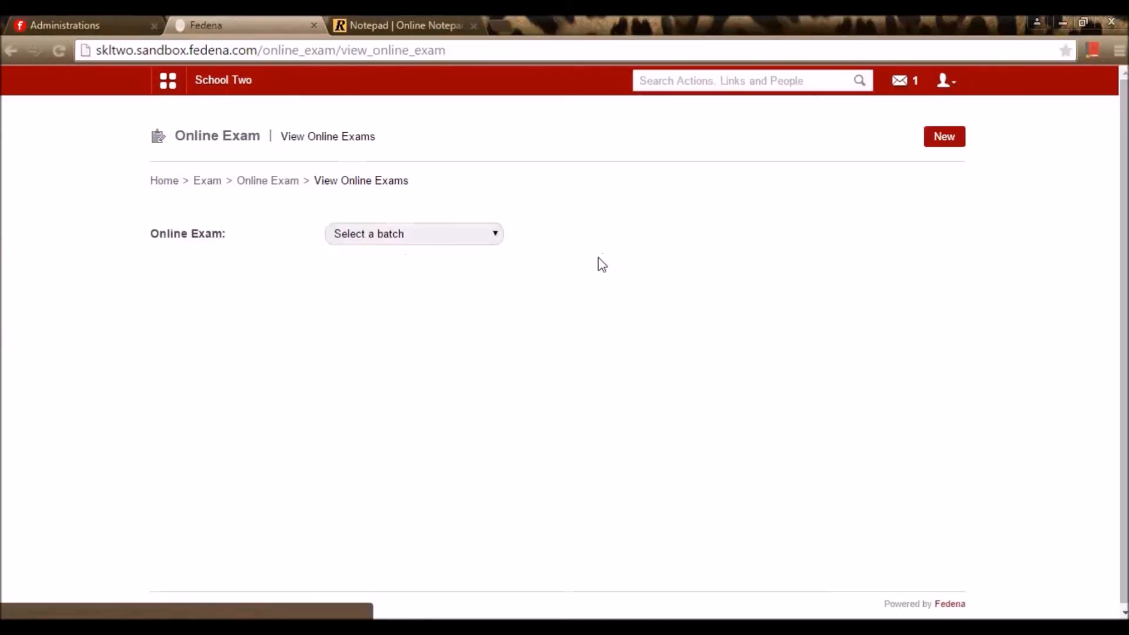
left_click(456, 237)
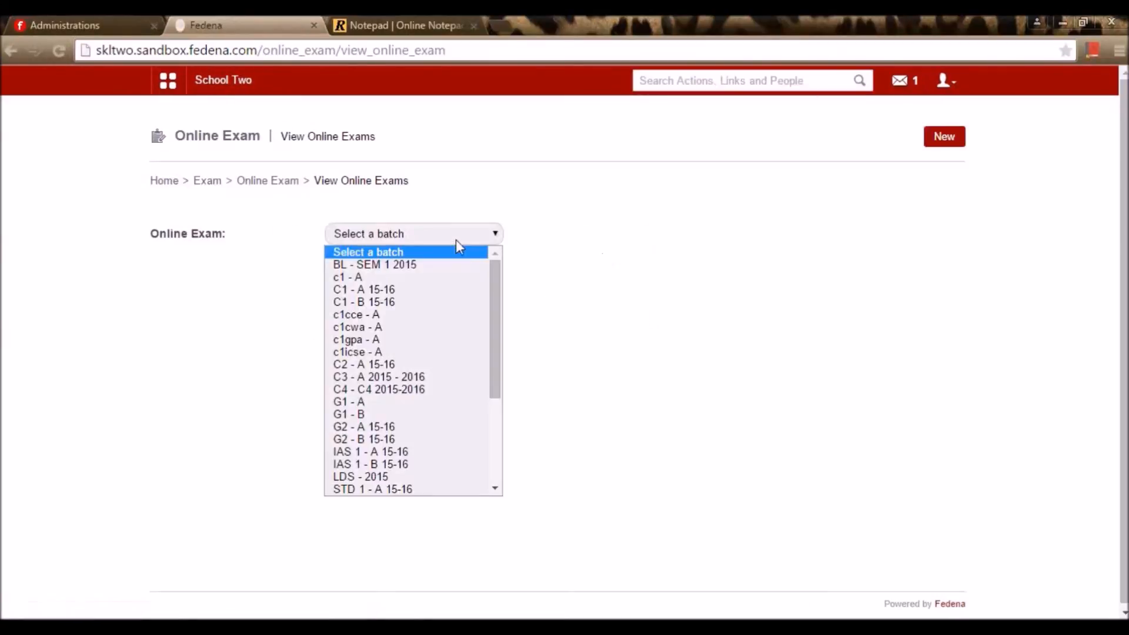
left_click(377, 428)
left_click(213, 314)
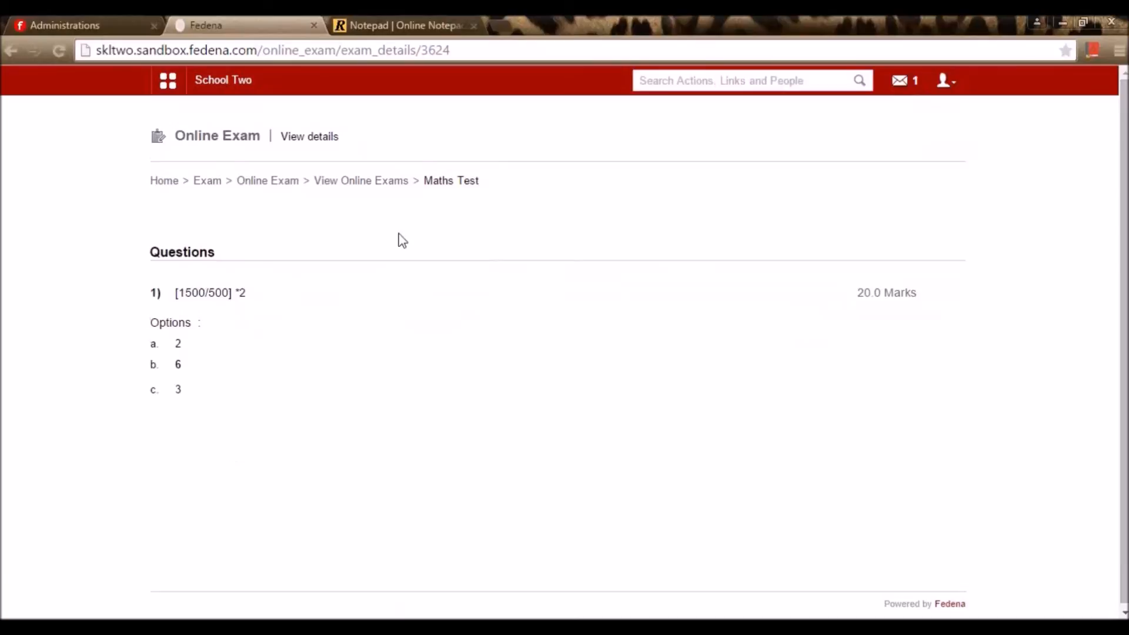
Return to the Online Exam home page and open View Exam Results
left_click(399, 192)
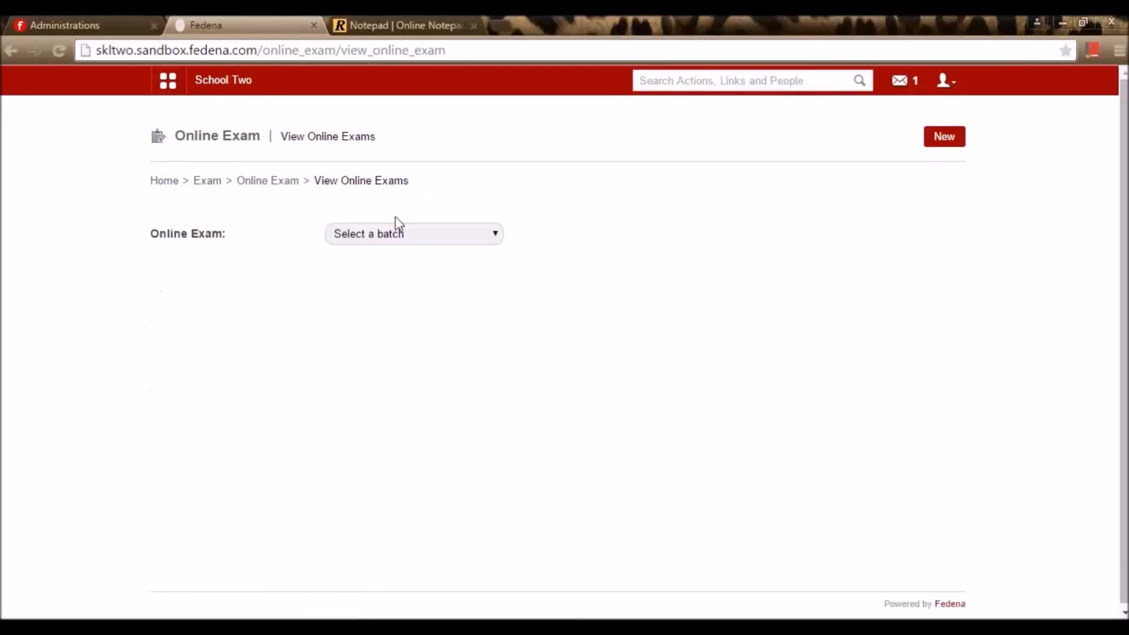
left_click(388, 234)
left_click(261, 200)
left_click(269, 182)
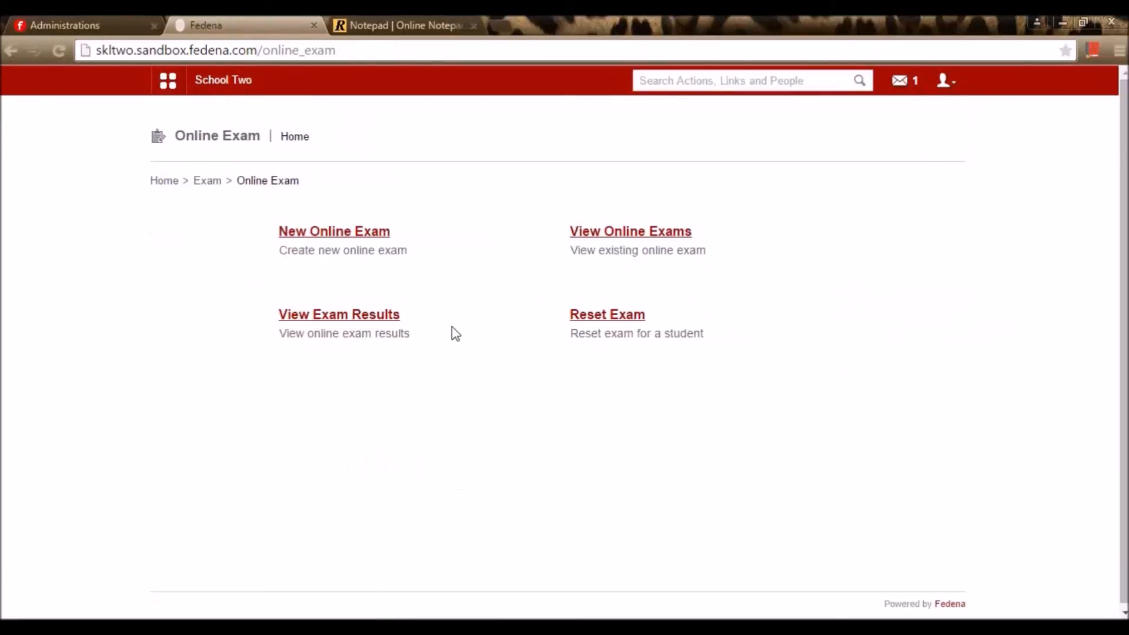
left_click(391, 319)
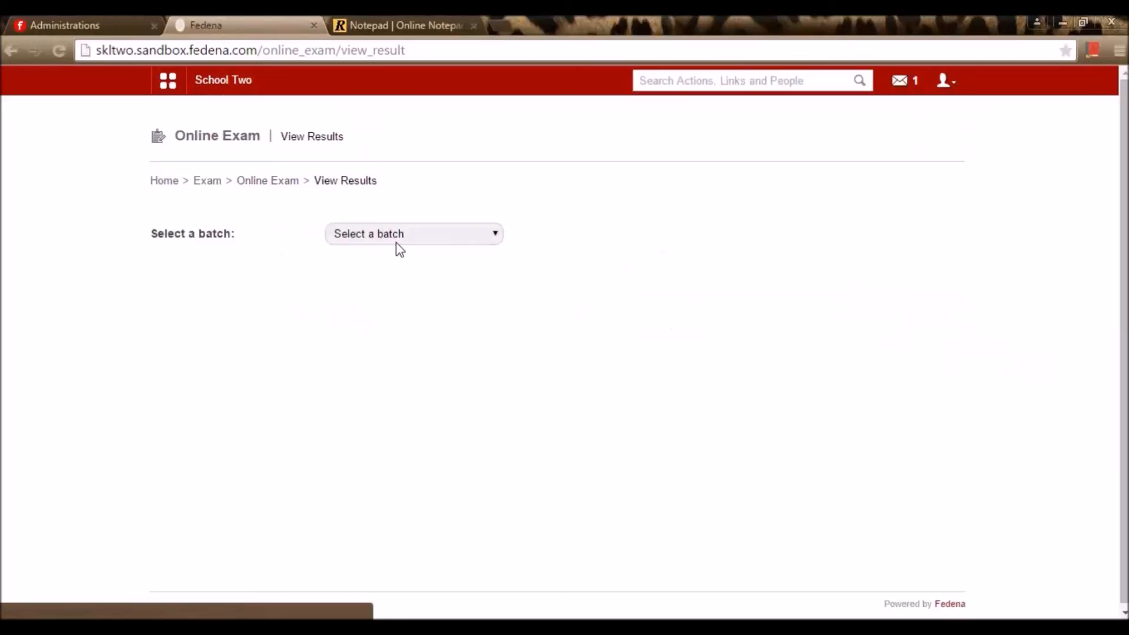
View Maths Test results for batch G2 - A 15-16, showing one pass at 20.0/20.0
left_click(394, 234)
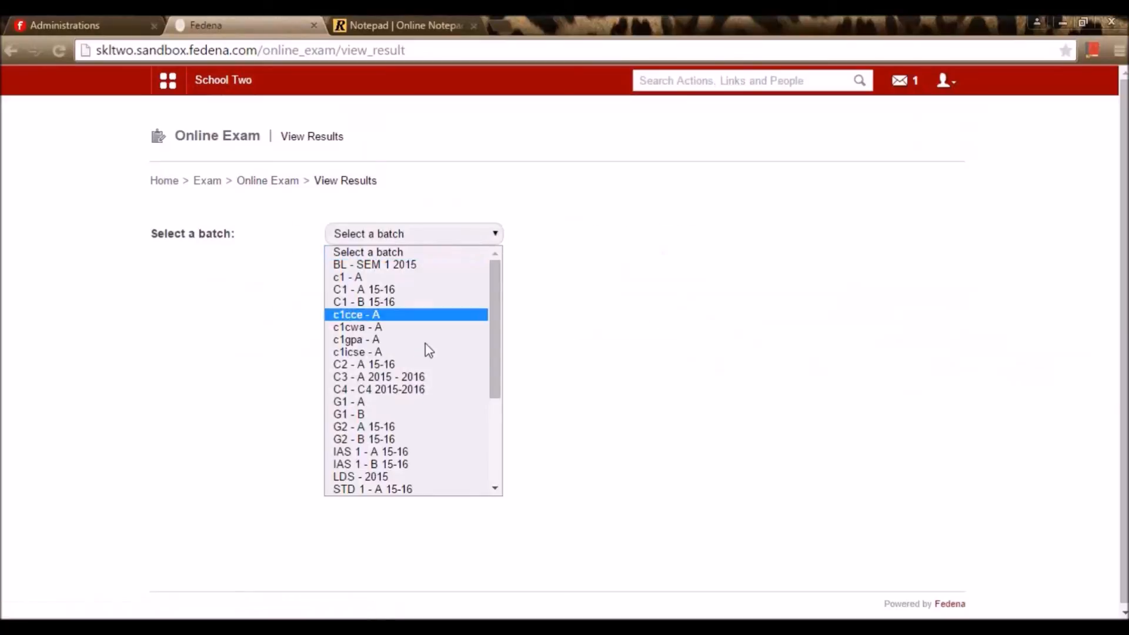
left_click(412, 427)
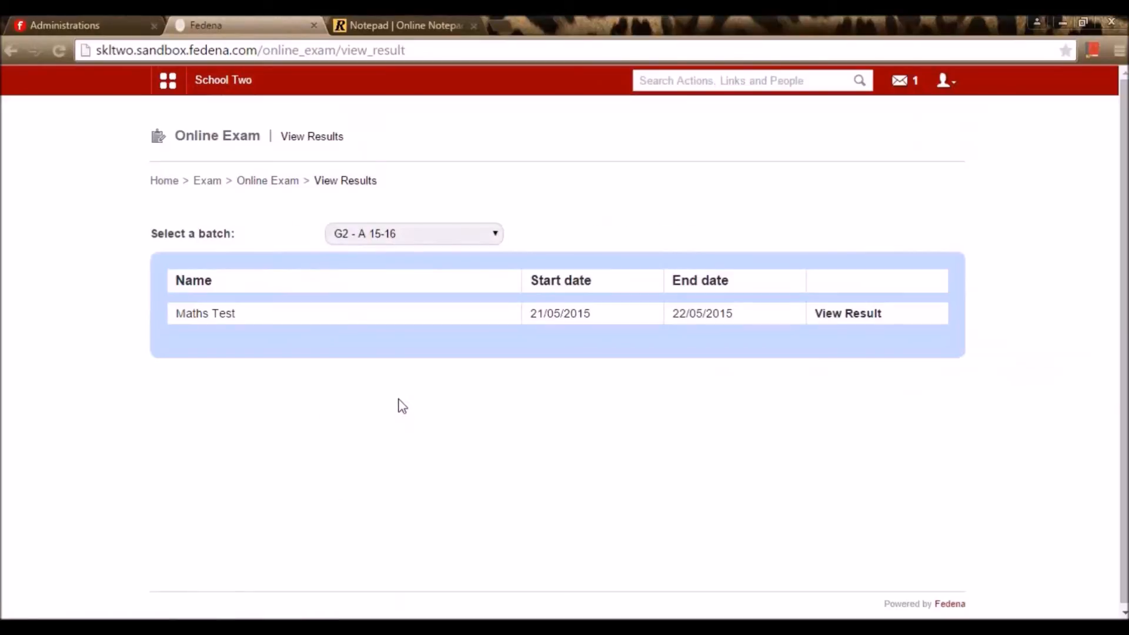
left_click(844, 314)
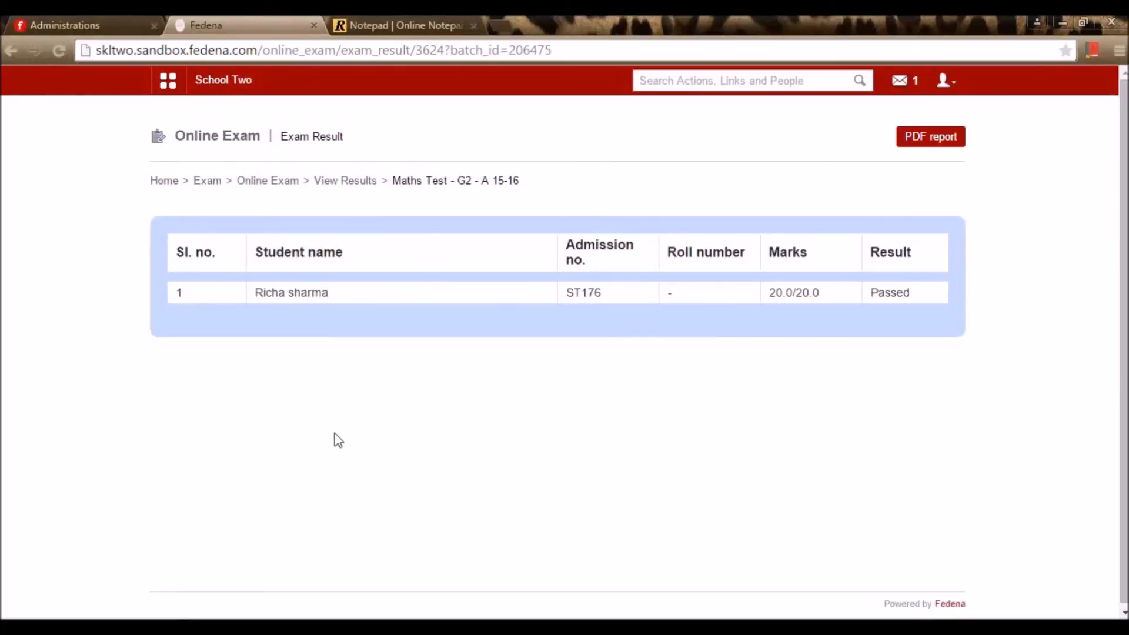
left_click(283, 184)
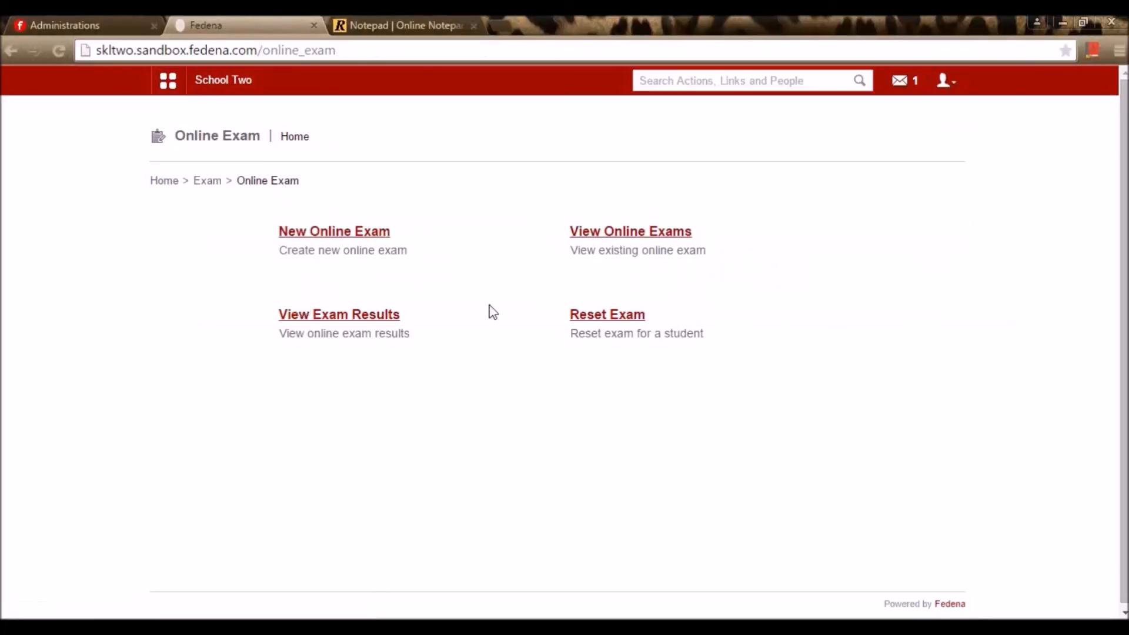
In Reset Exam, look up batch G2 - A 15-16's Maths Test, then return to Exams home
left_click(606, 324)
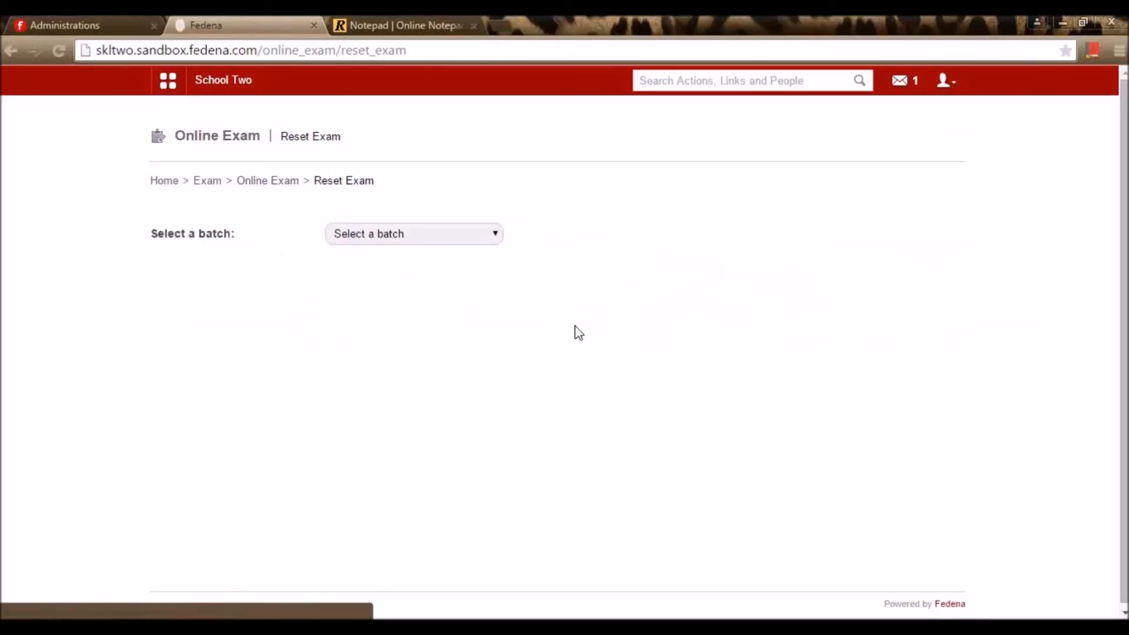
left_click(401, 237)
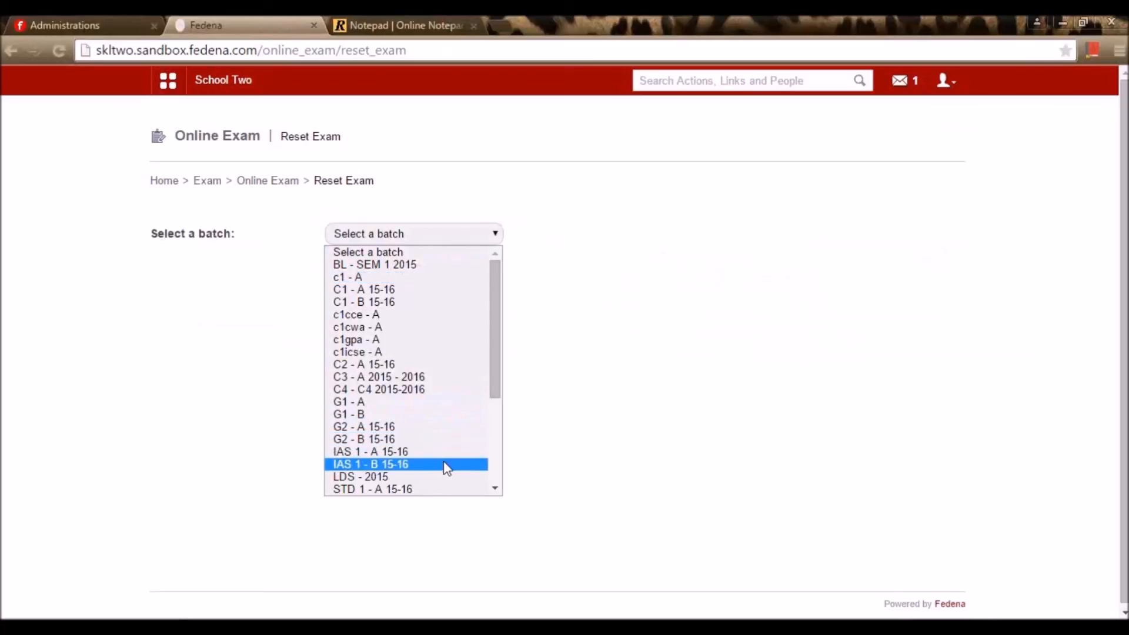
left_click(452, 427)
left_click(442, 270)
left_click(439, 301)
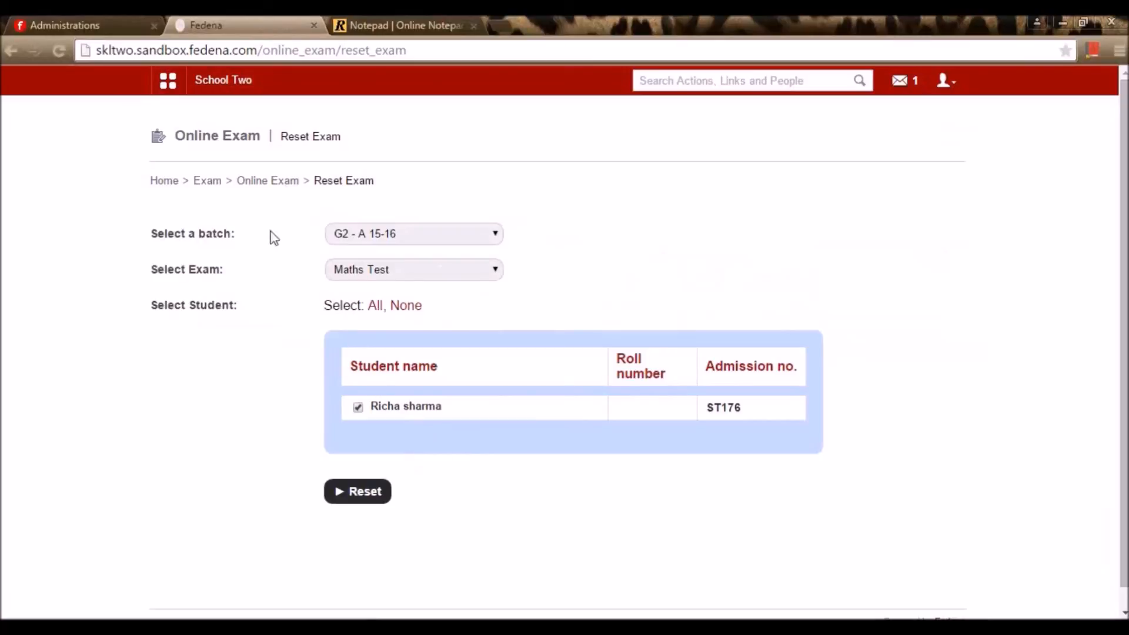
left_click(201, 182)
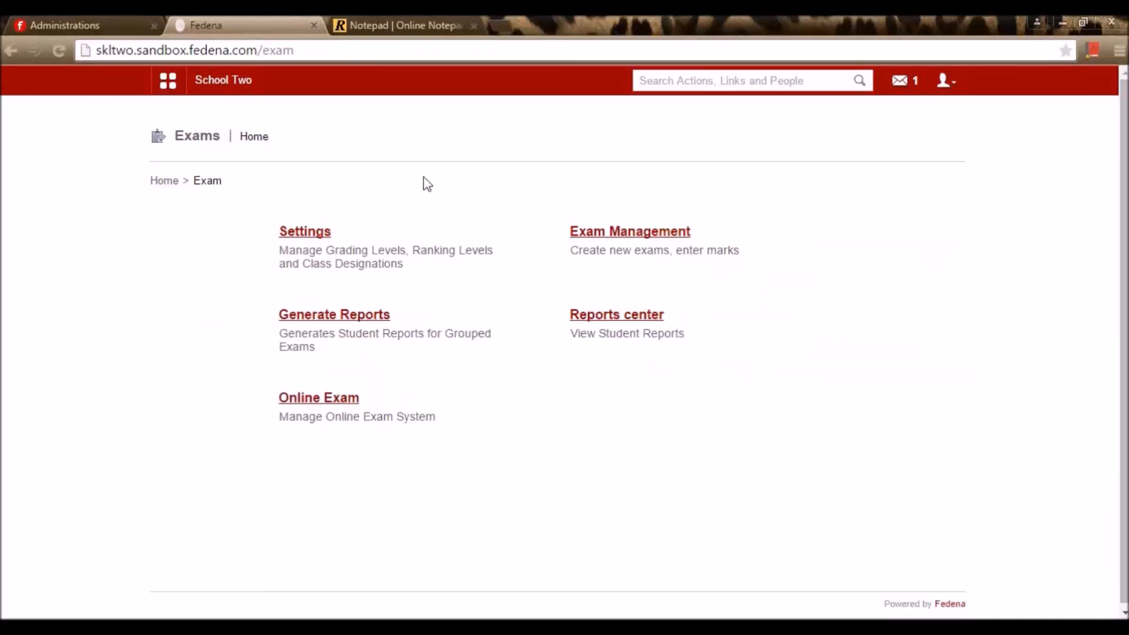
left_click(353, 24)
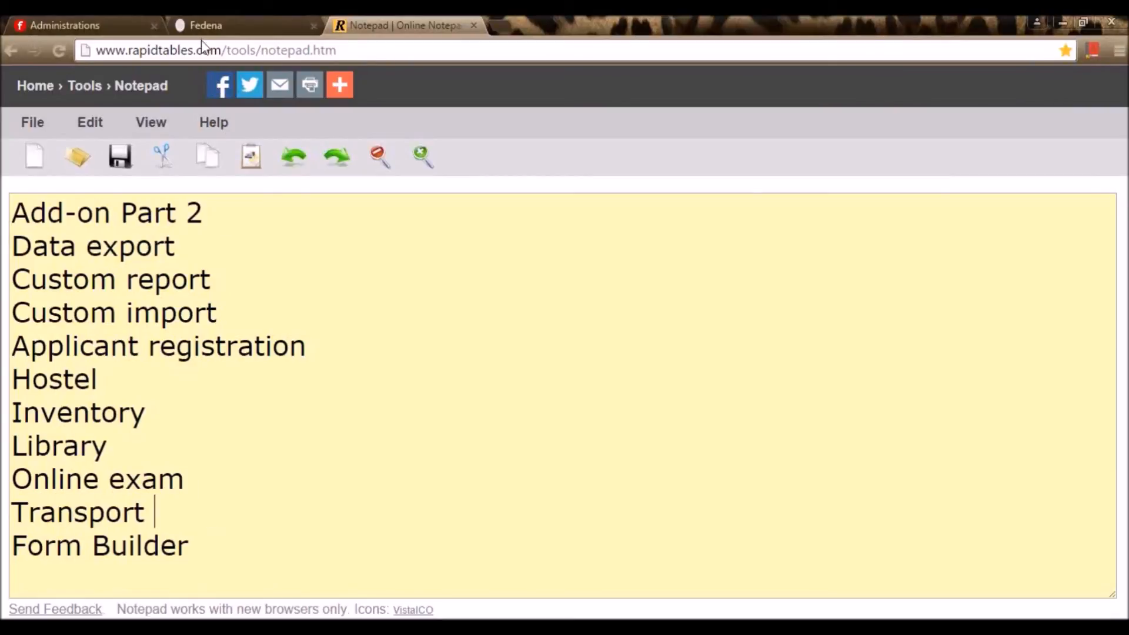
left_click(108, 16)
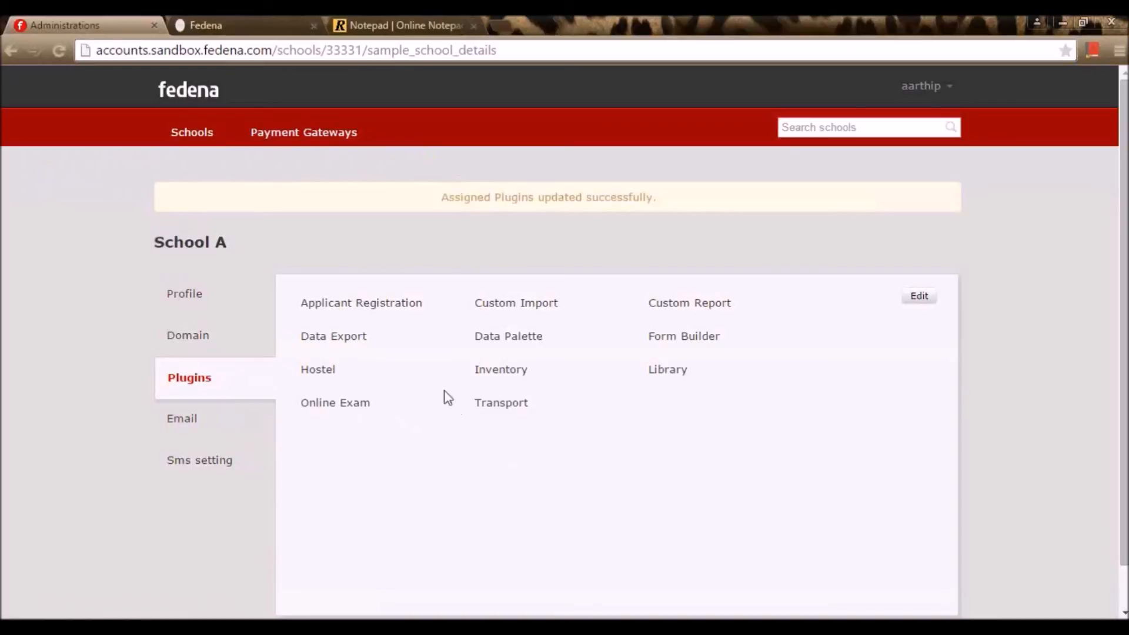
left_click(194, 24)
left_click(228, 86)
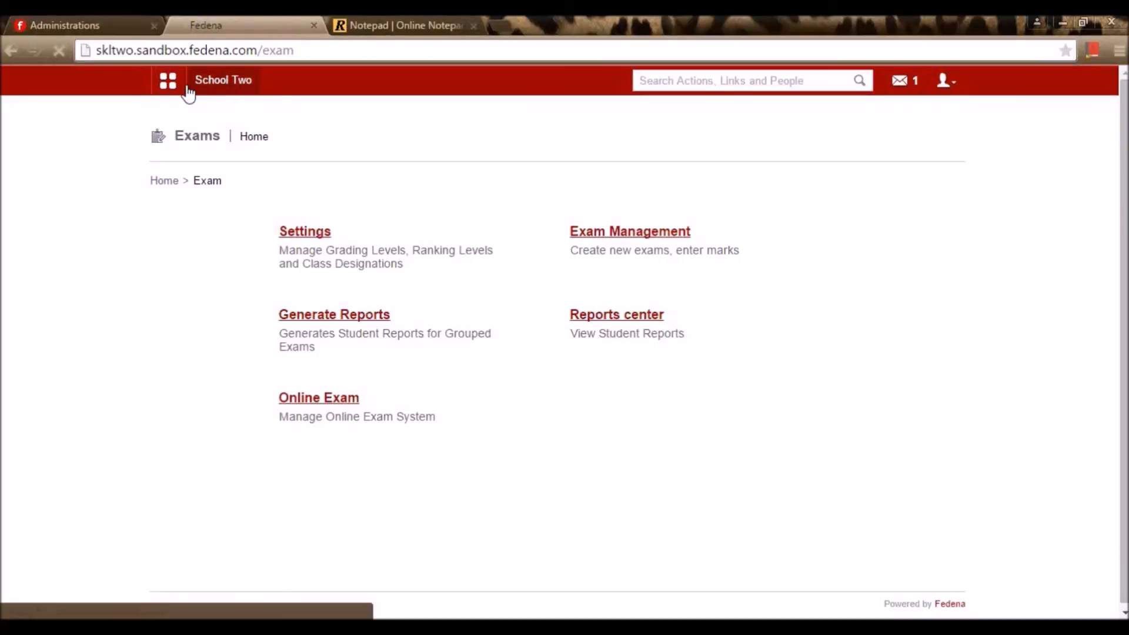
Go to Transport > Set Routes and open the Add New Route form at Destination
left_click(943, 83)
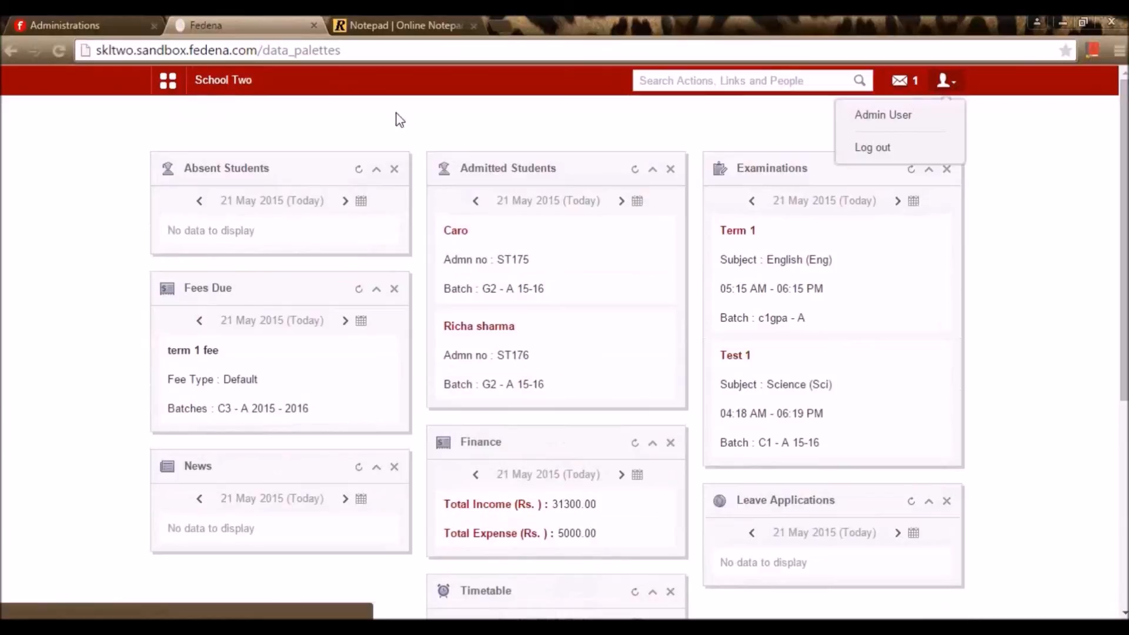
left_click(170, 82)
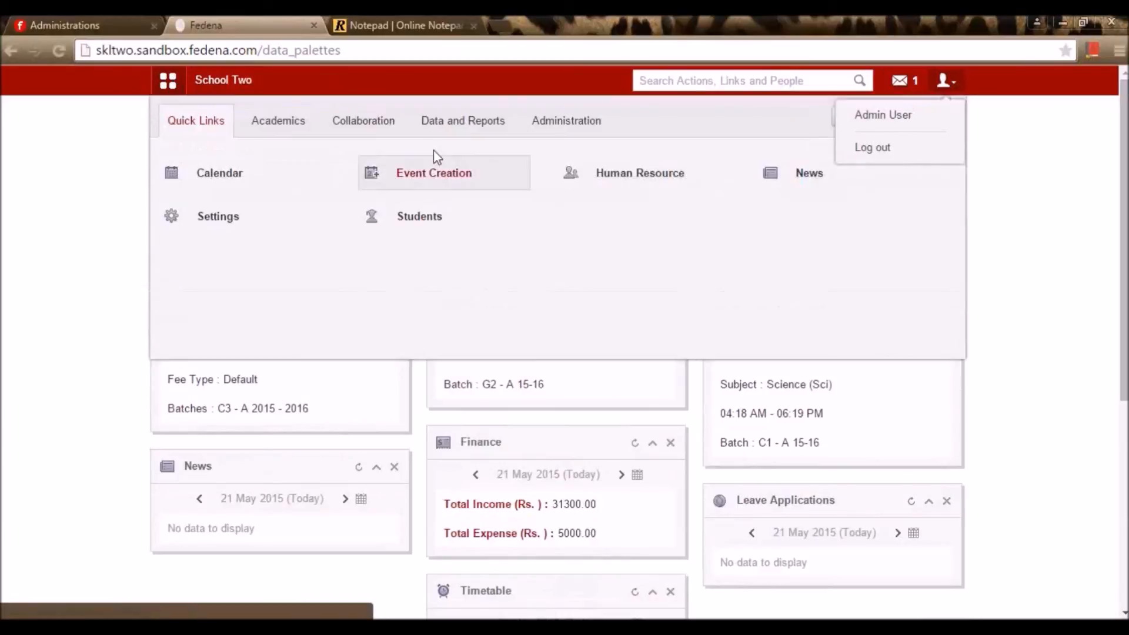
left_click(564, 122)
mouse_move(772, 197)
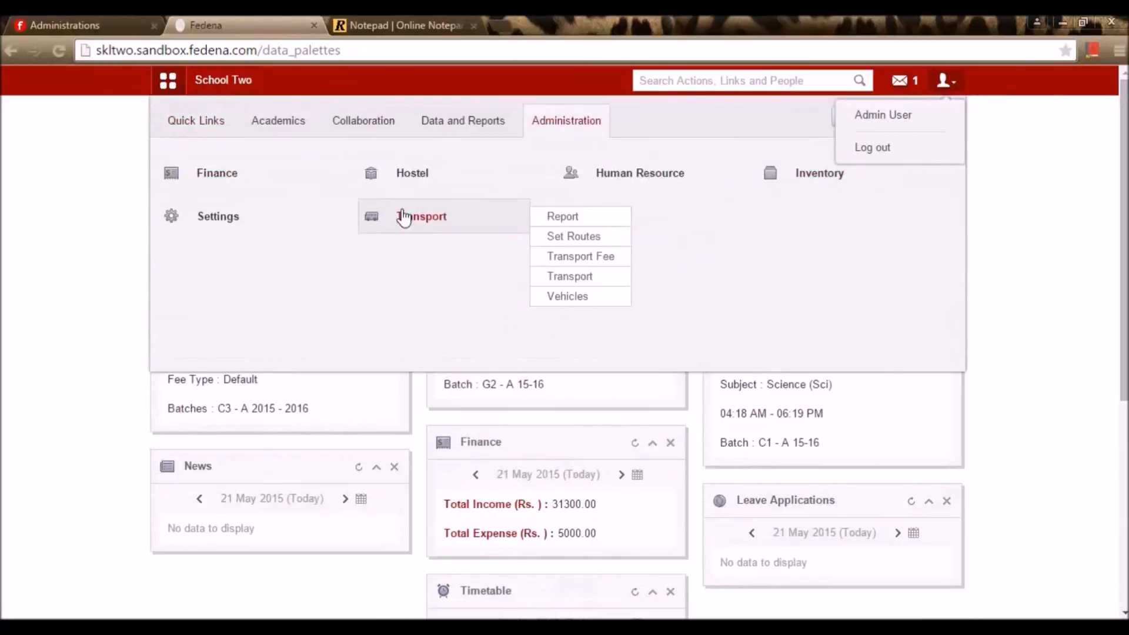
left_click(477, 224)
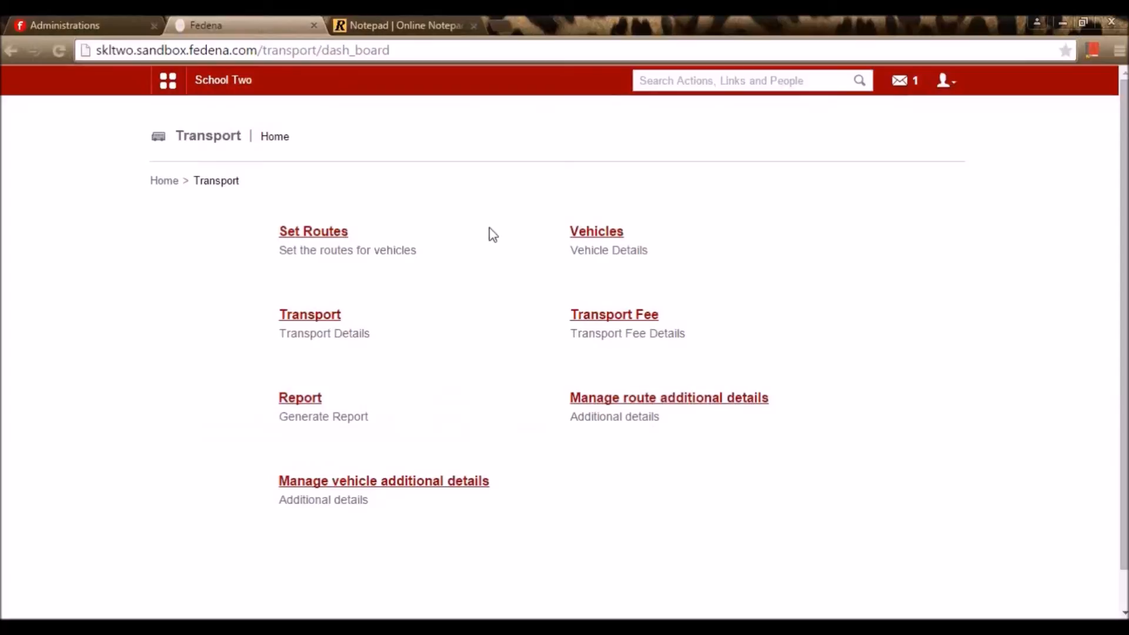
left_click(349, 234)
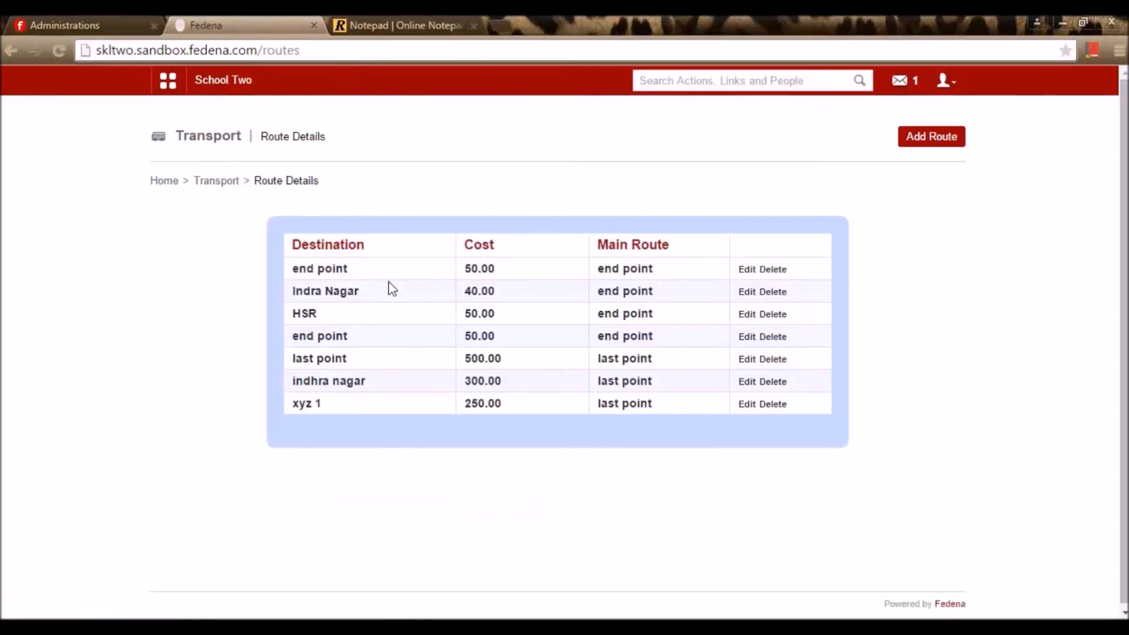
left_click(930, 141)
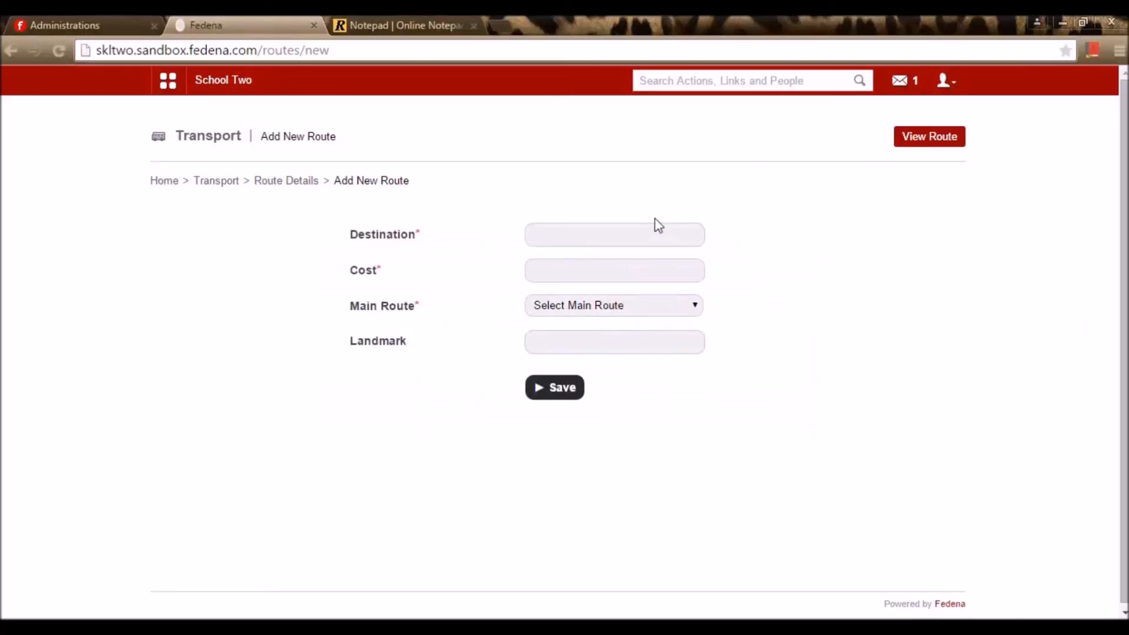
left_click(662, 229)
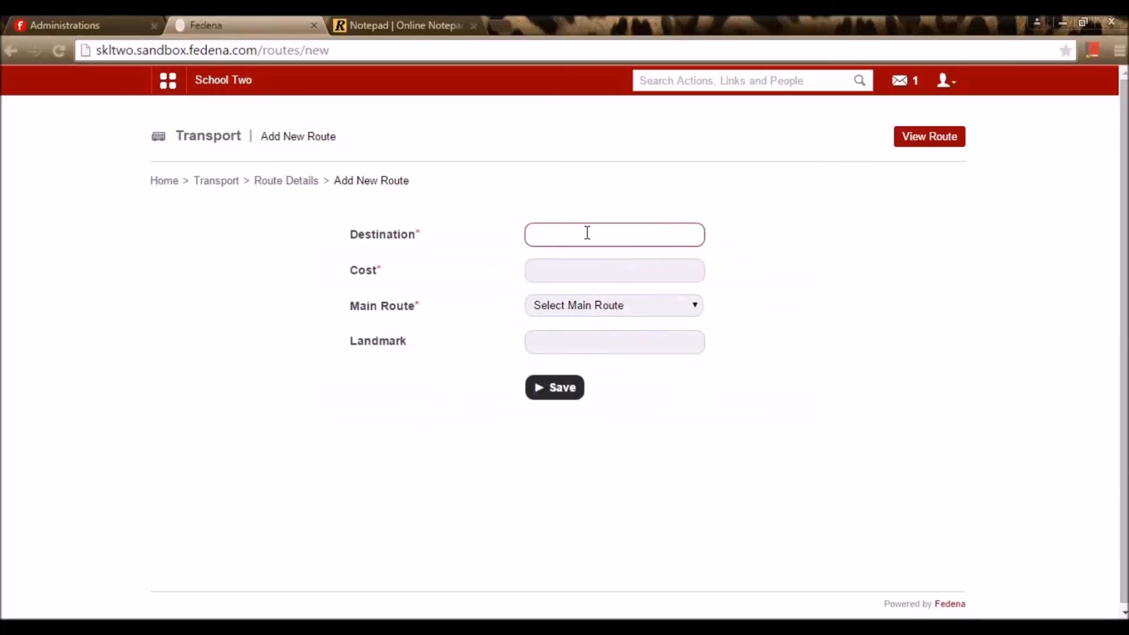
Save a route to MRC NAGAR costing 150 with main route set to end point
type("MRC NAGAR")
left_click(574, 269)
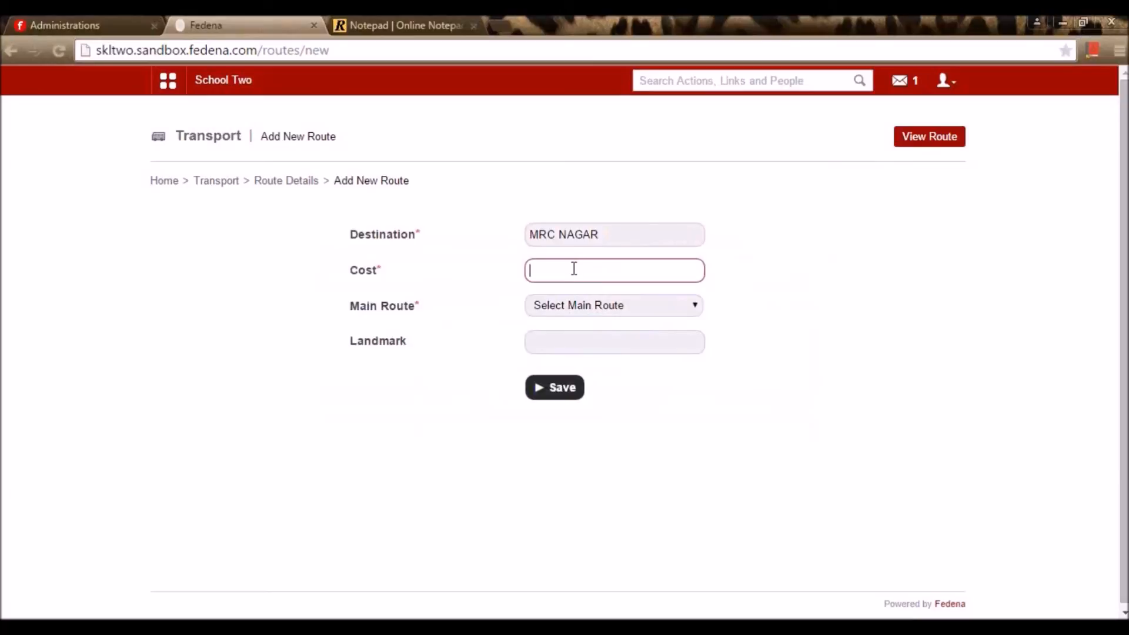
type("150")
left_click(641, 306)
left_click(781, 306)
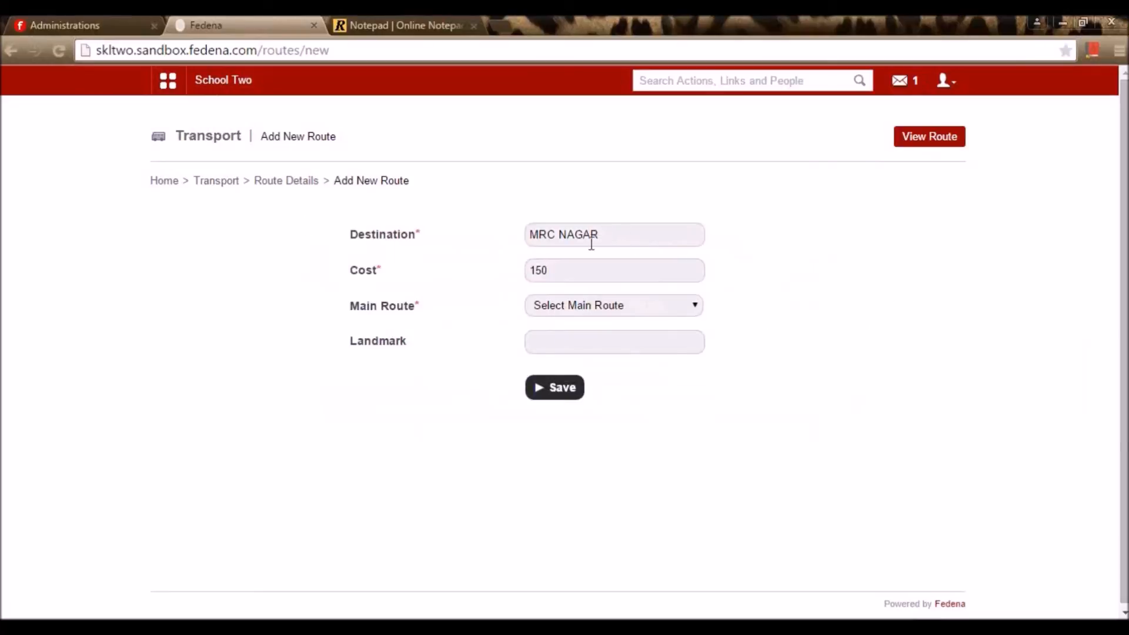
left_click(626, 309)
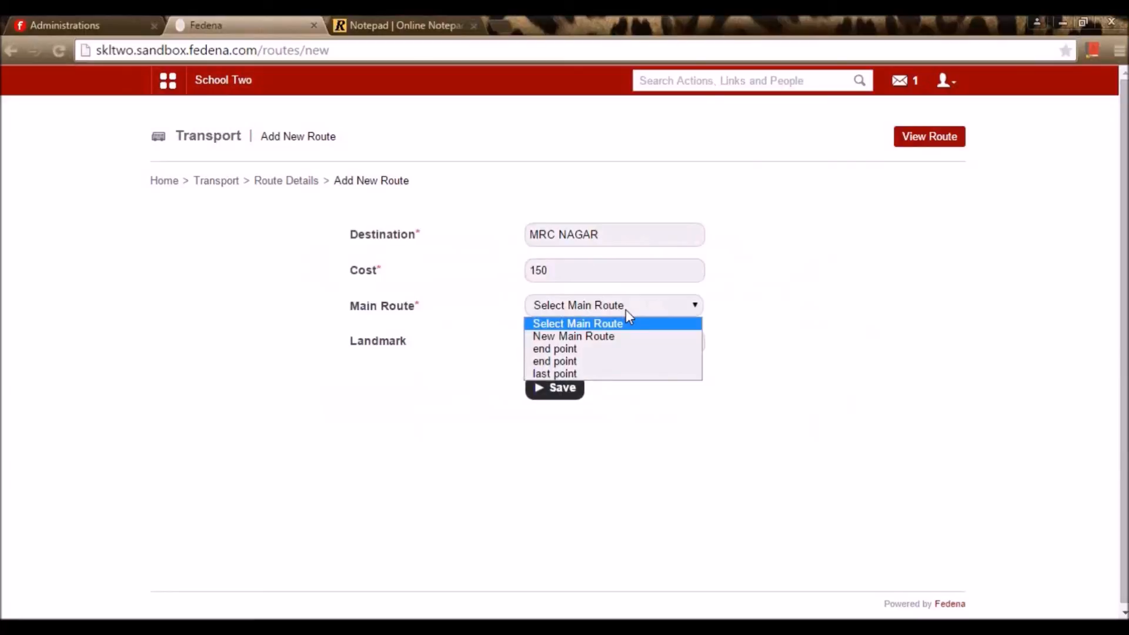
left_click(749, 303)
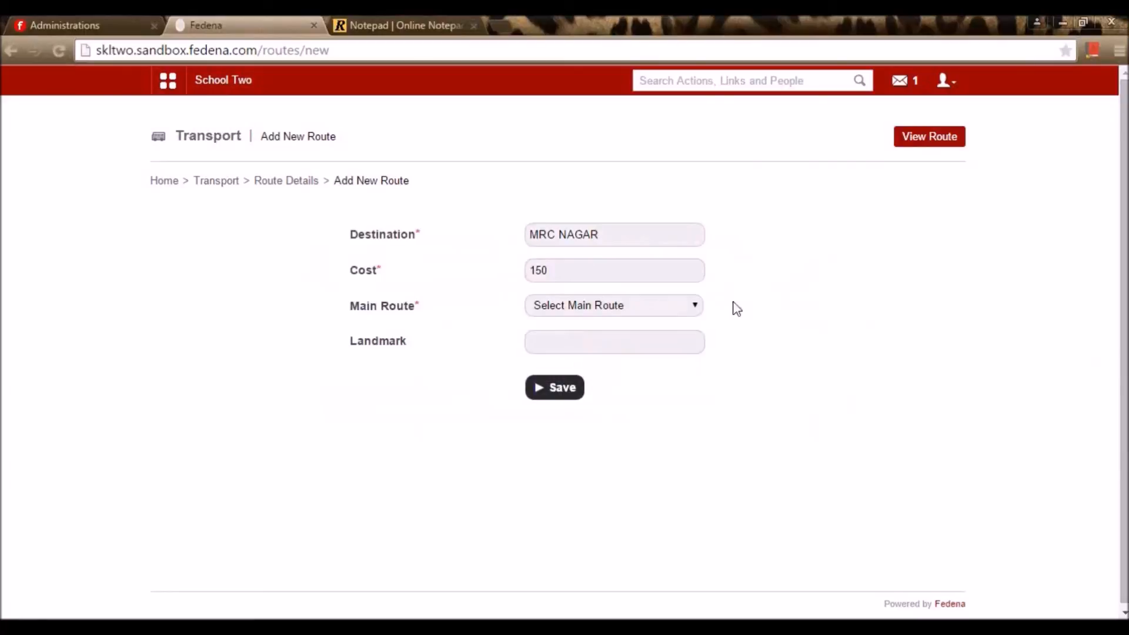
left_click(690, 306)
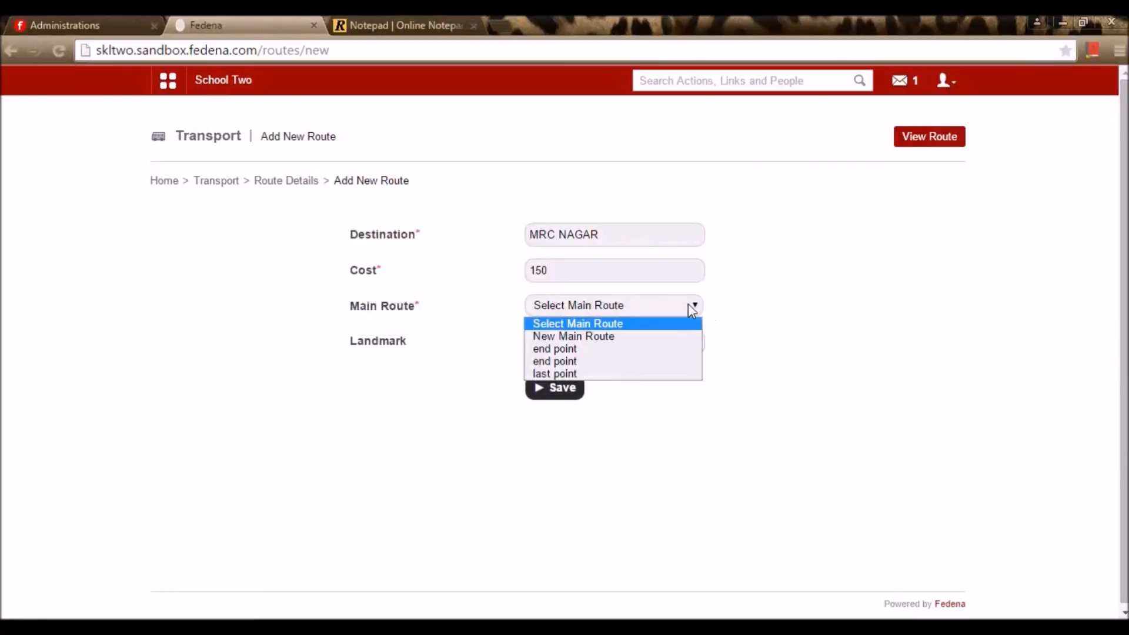
left_click(662, 362)
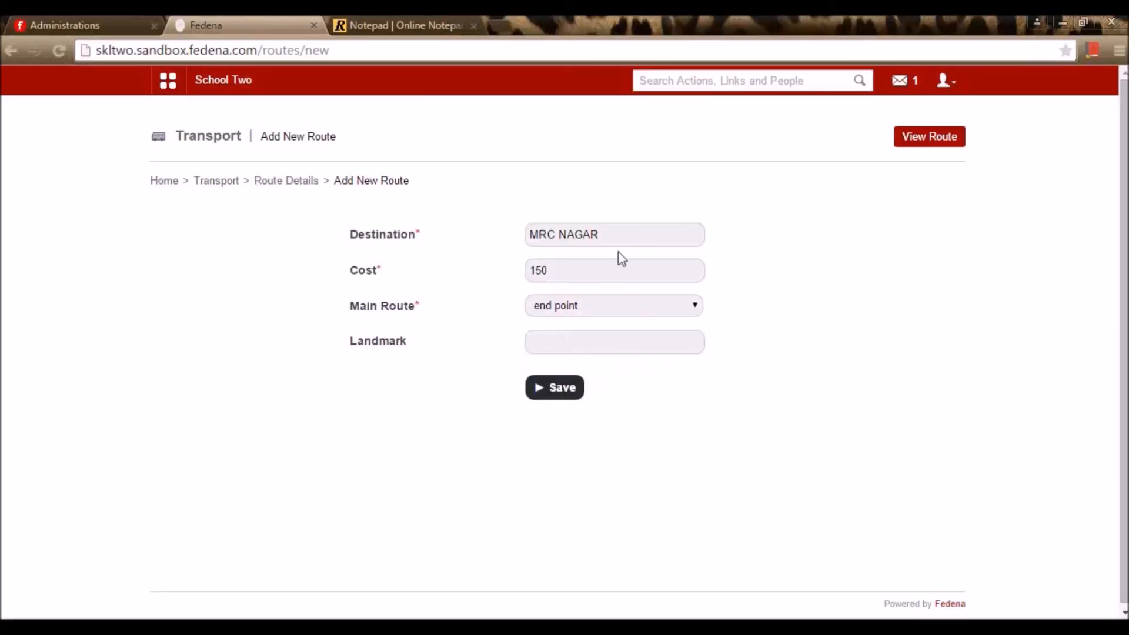
left_click(604, 315)
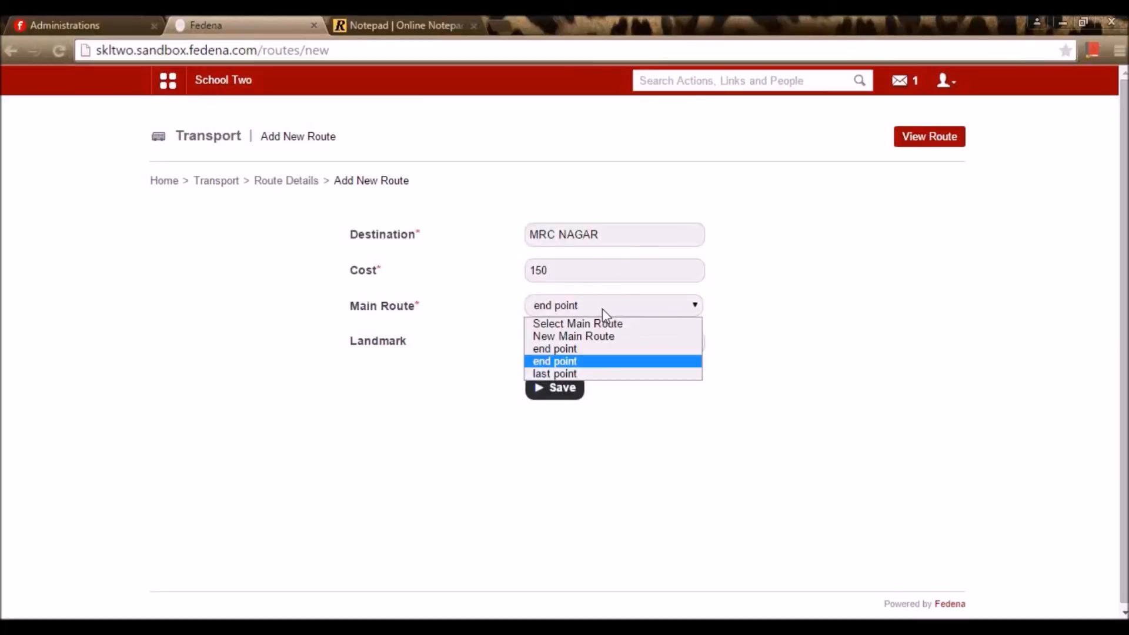
left_click(575, 390)
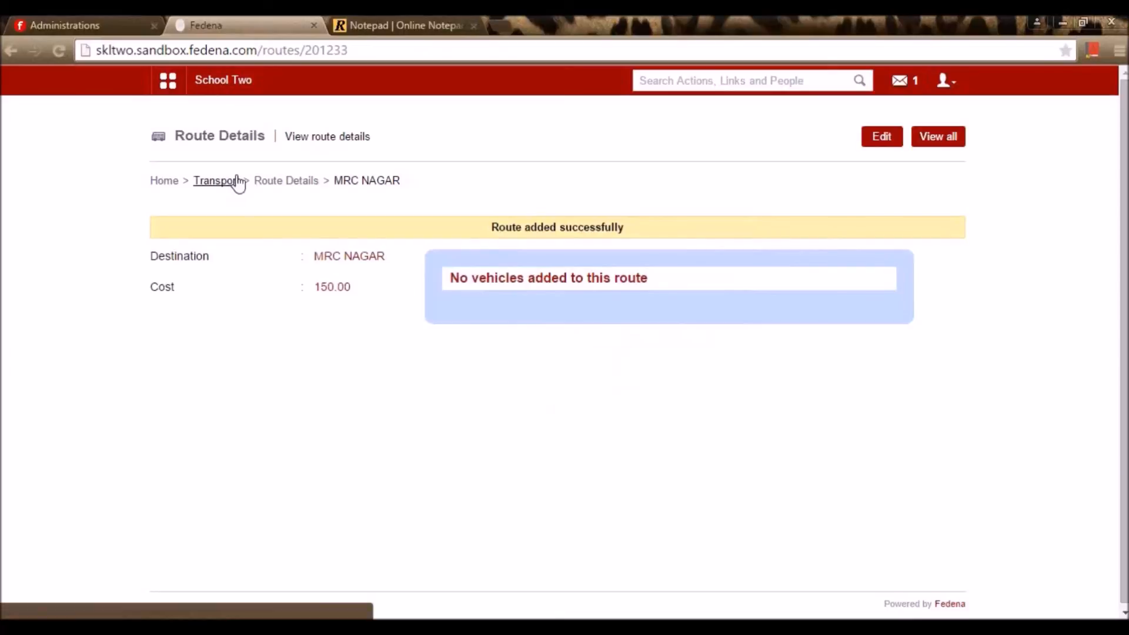
left_click(274, 183)
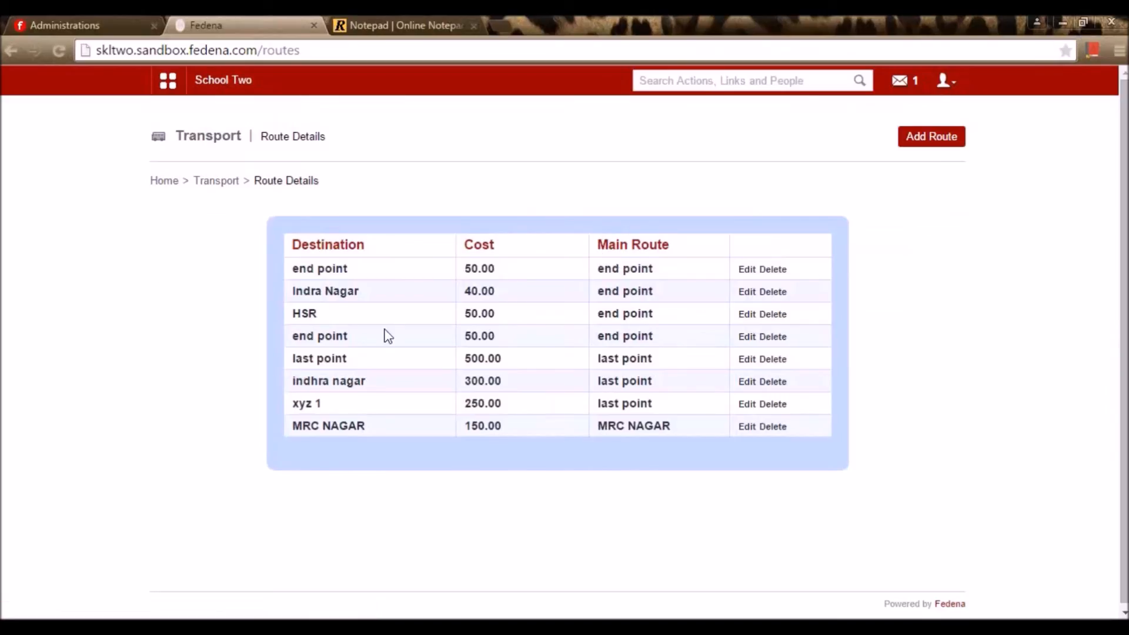
Add and save route R.A.PURAM costing 70.00 under main route MRC NAGAR
left_click(926, 138)
left_click(561, 235)
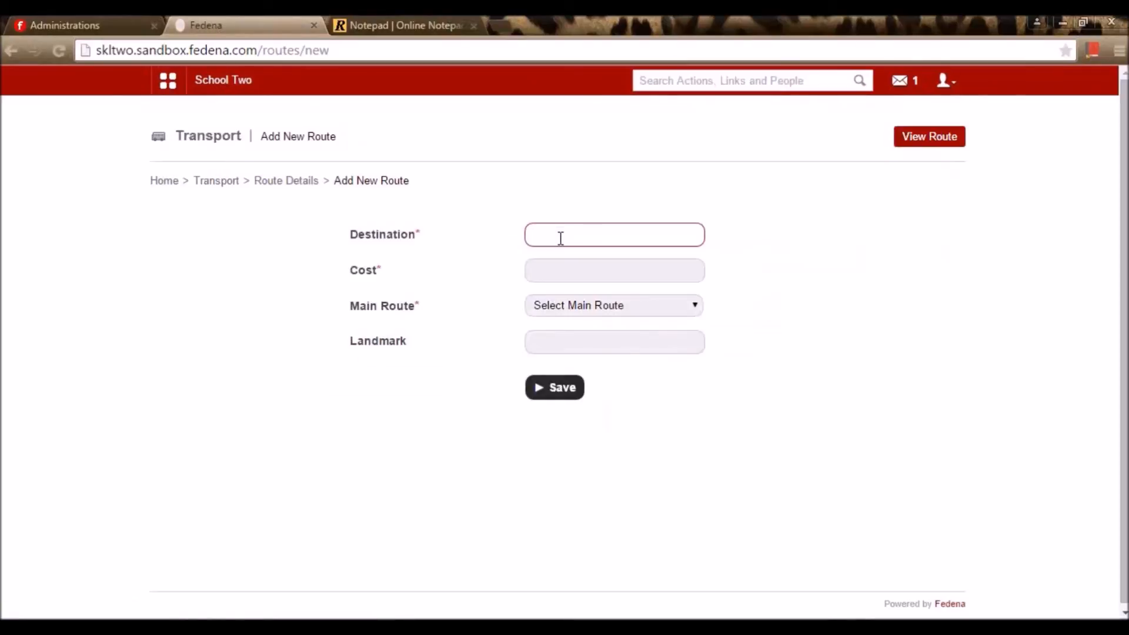
type("R.A.PURAM")
left_click(598, 269)
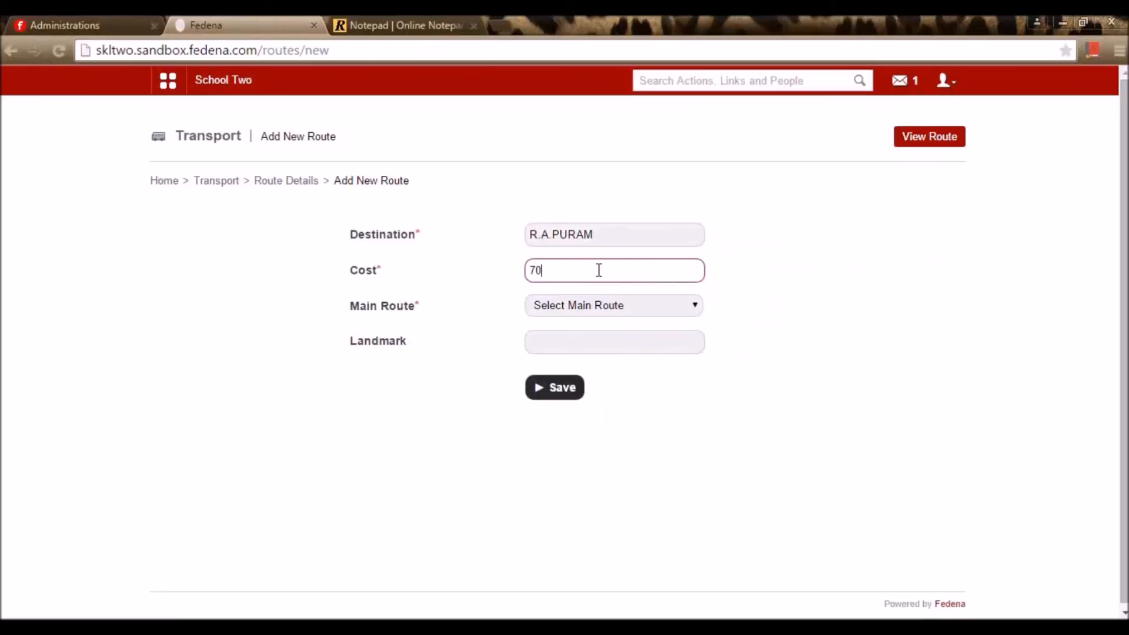
left_click(590, 312)
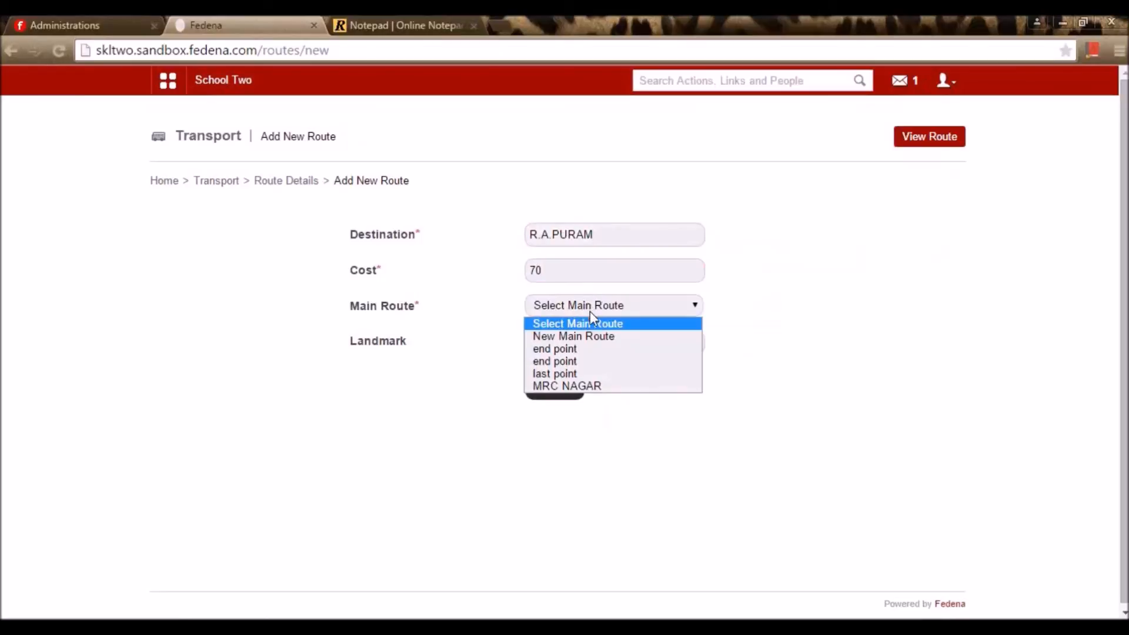
left_click(576, 388)
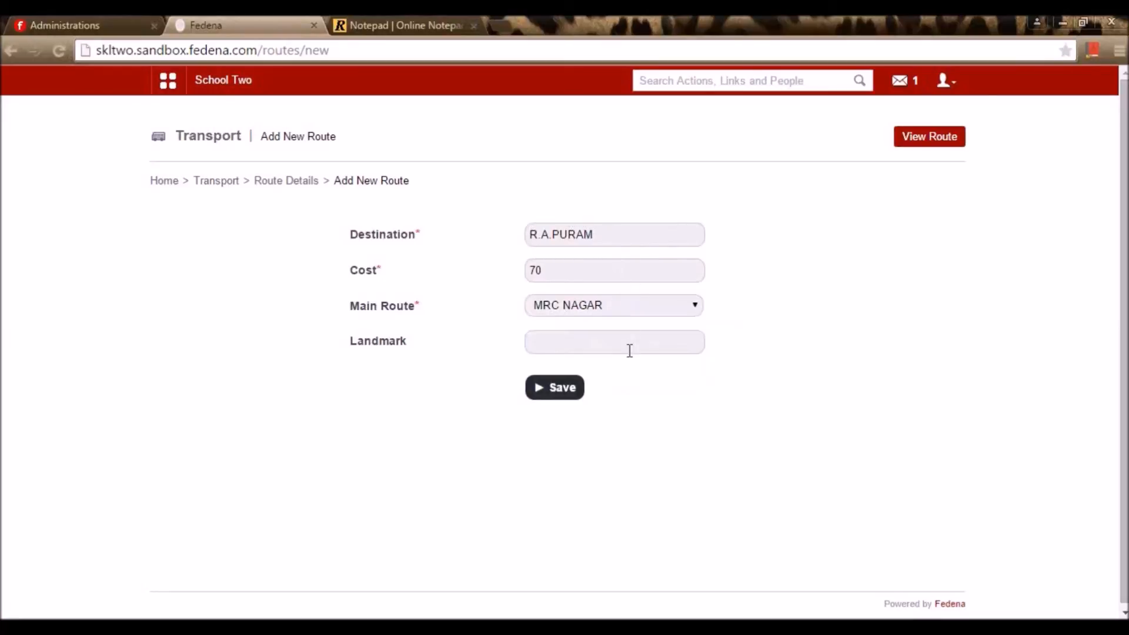
left_click(563, 399)
left_click(566, 403)
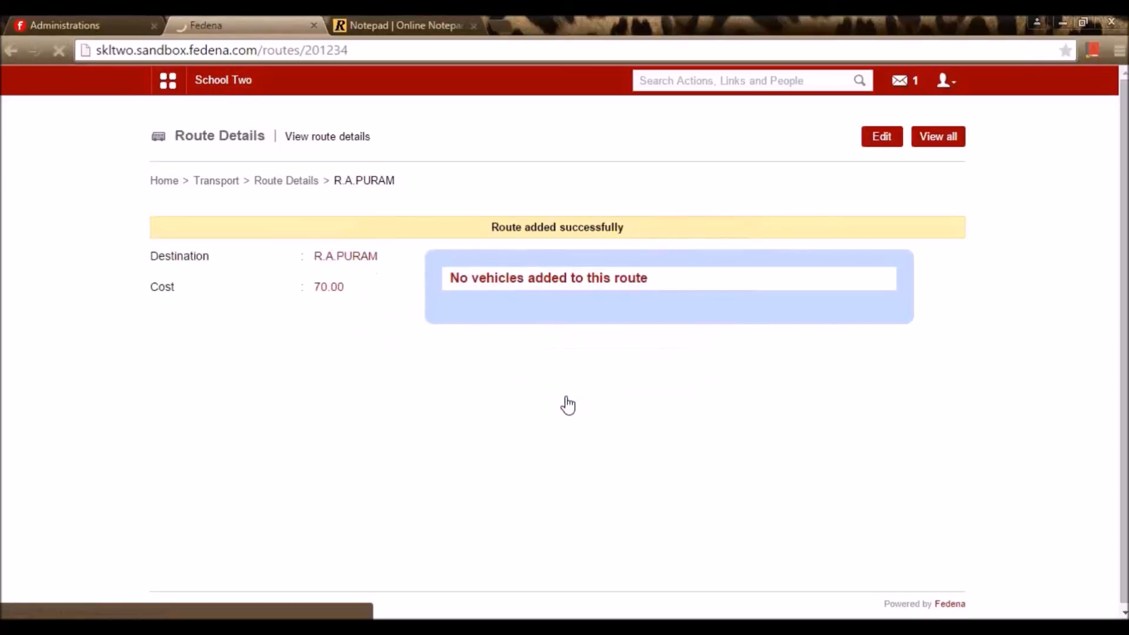
left_click(287, 182)
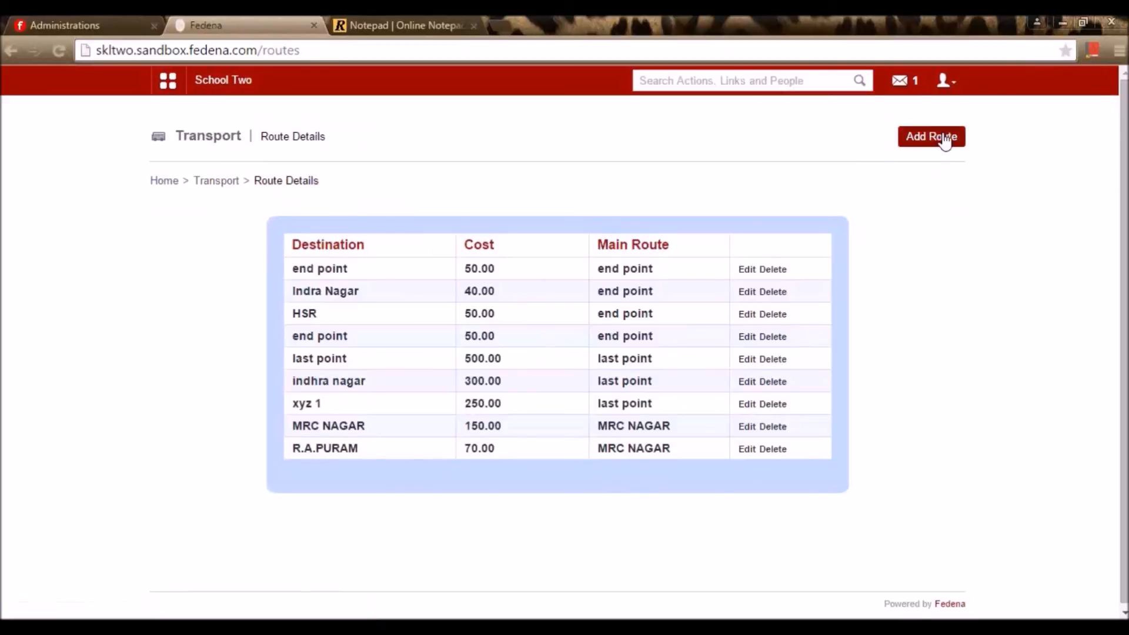
left_click(944, 140)
Add and save destination Club adsv costing 50 under main route MRC NAGAR
left_click(561, 233)
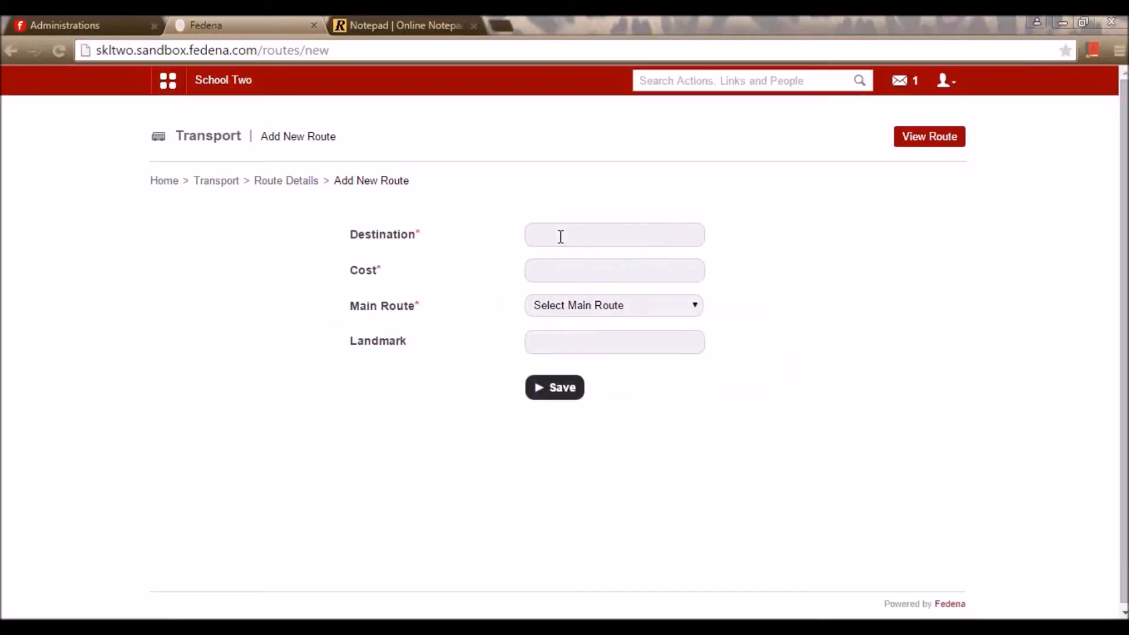
left_click(561, 236)
type("Club")
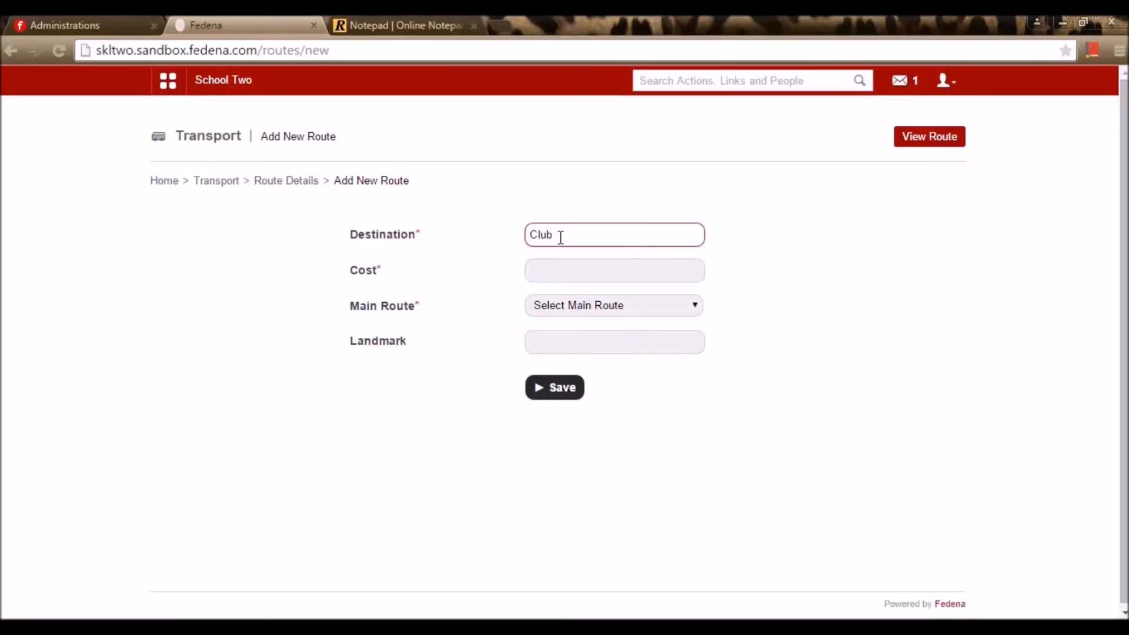
type("adsv")
left_click(644, 262)
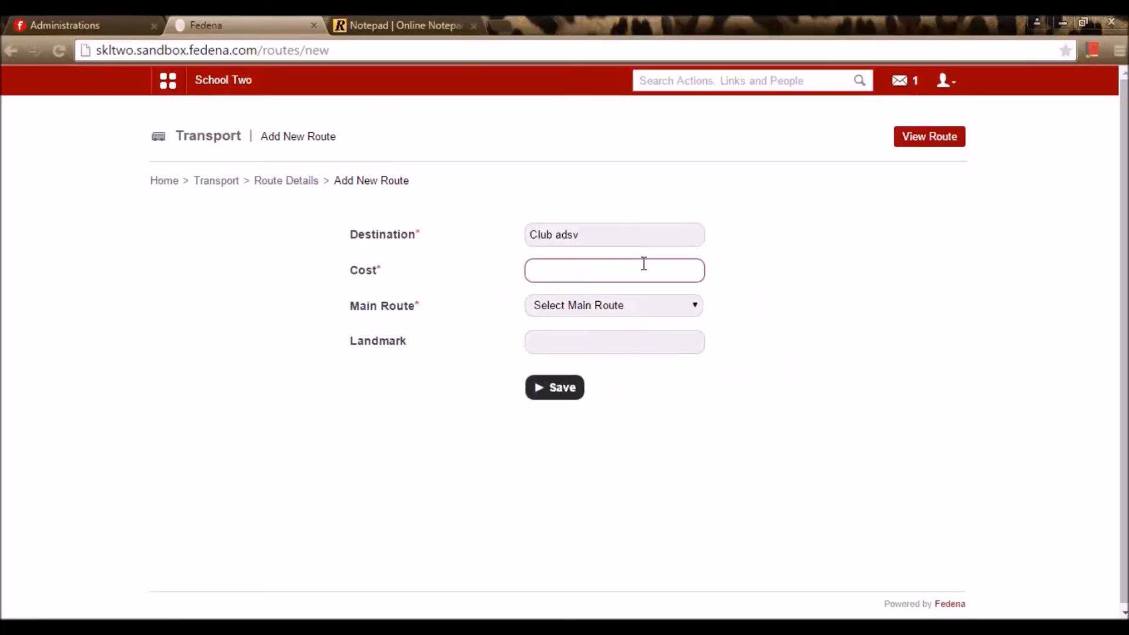
type("50")
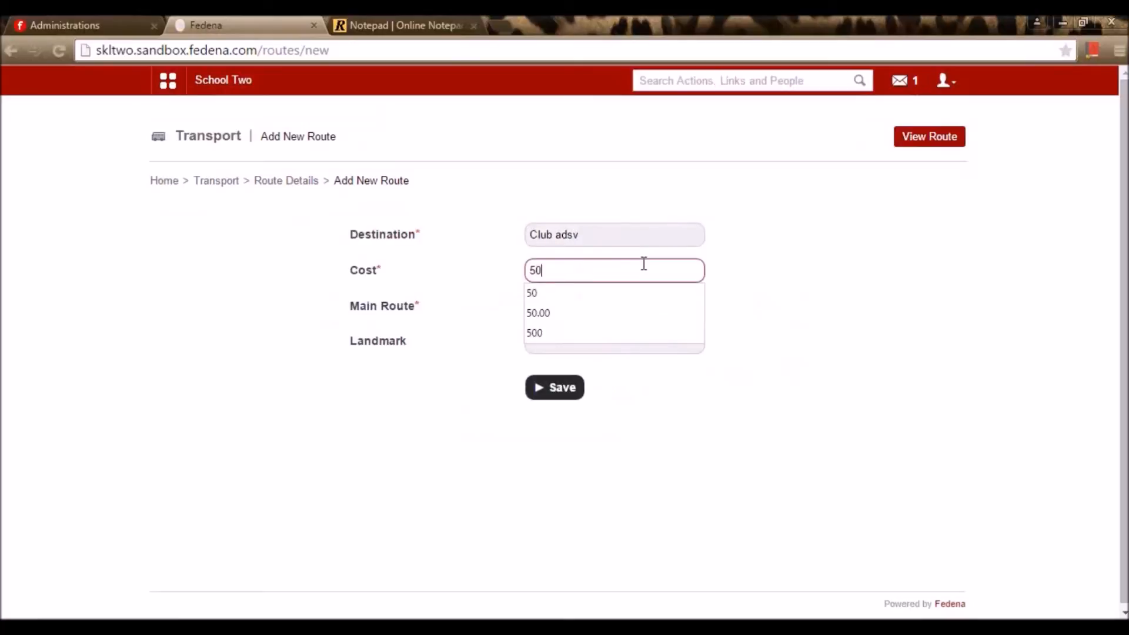
left_click(595, 297)
left_click(612, 305)
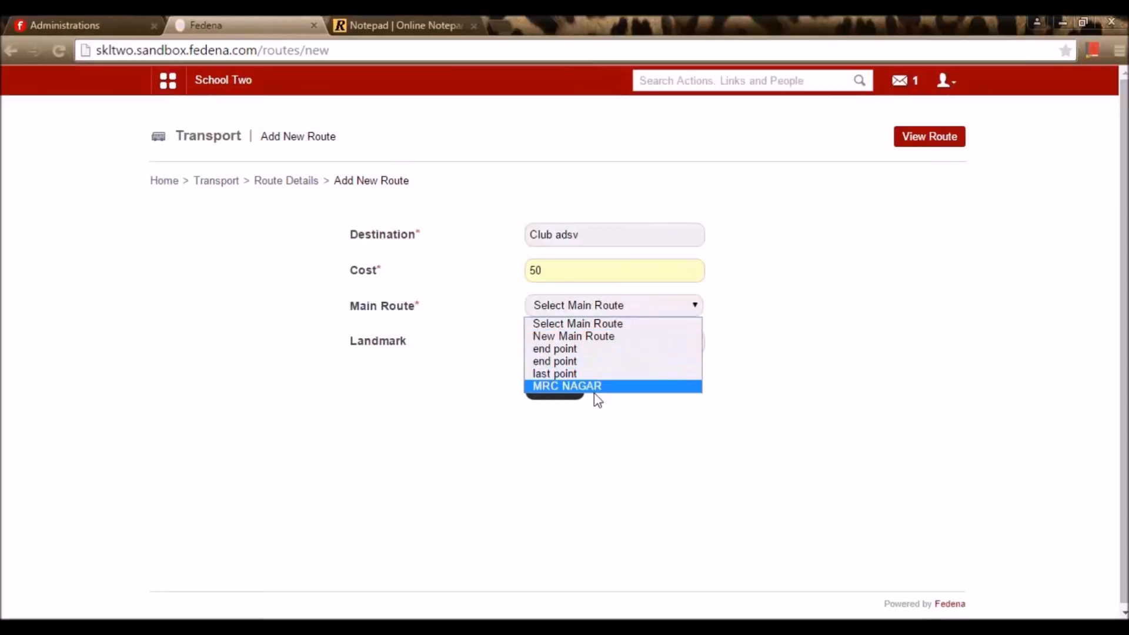
left_click(597, 397)
left_click(632, 309)
left_click(615, 387)
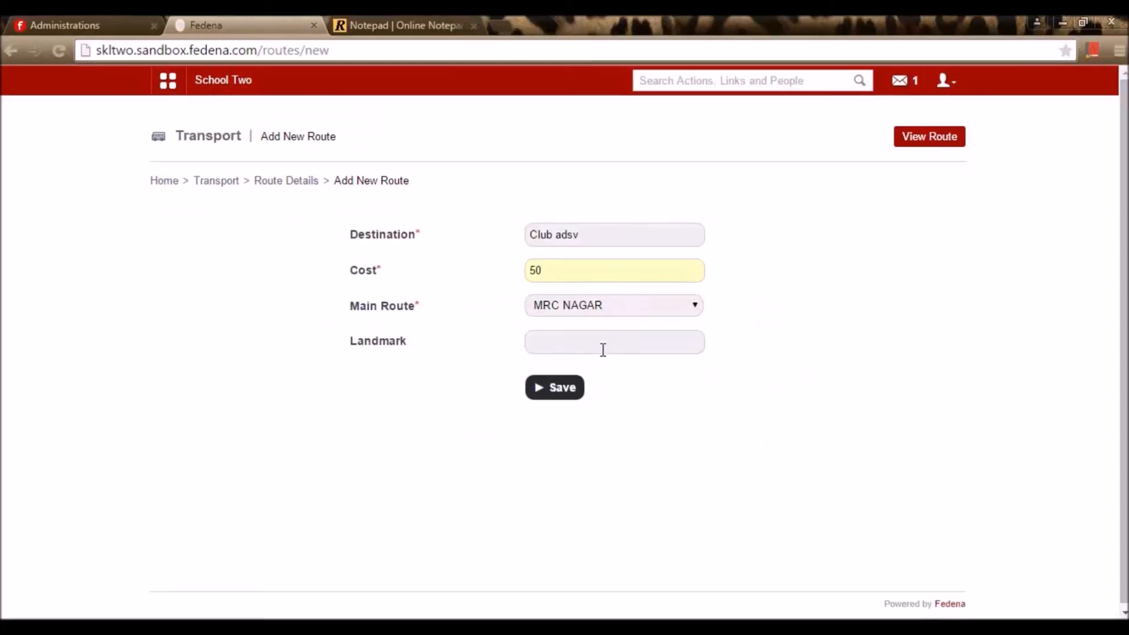
left_click(568, 393)
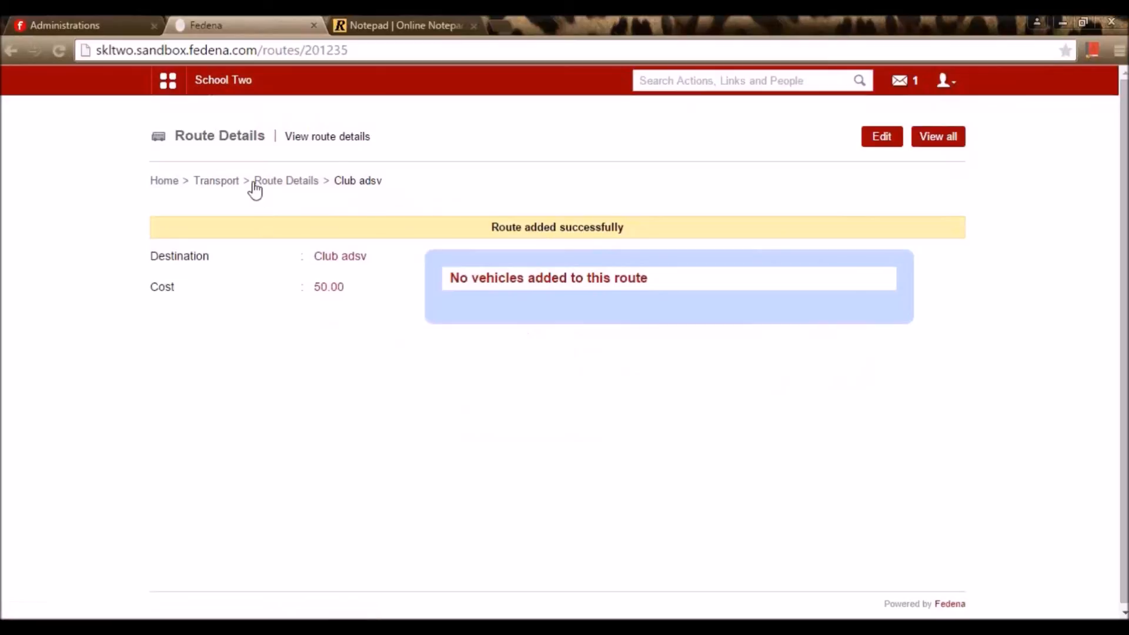
Return to the Transport home page and bring up the vehicle list
left_click(279, 183)
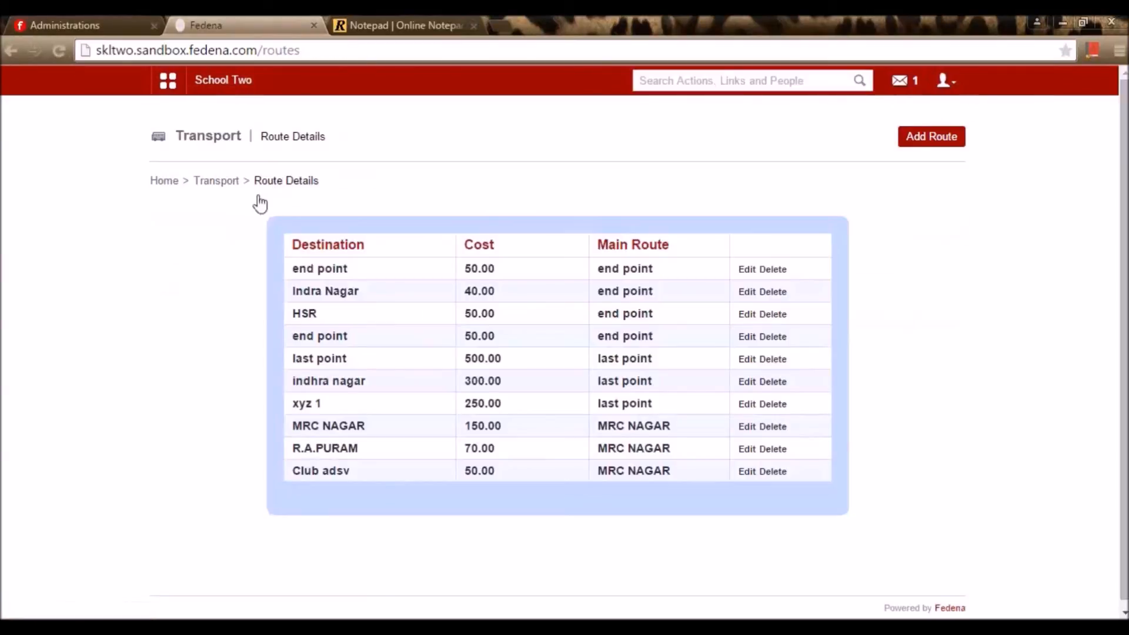
left_click(229, 183)
left_click(616, 236)
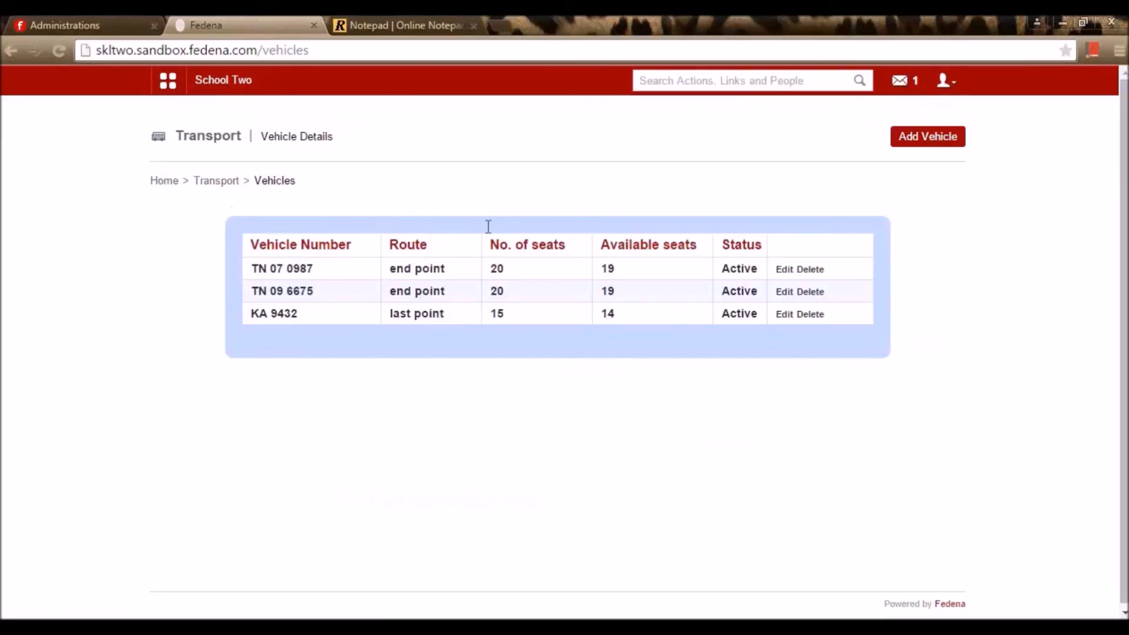
left_click(935, 143)
left_click(933, 139)
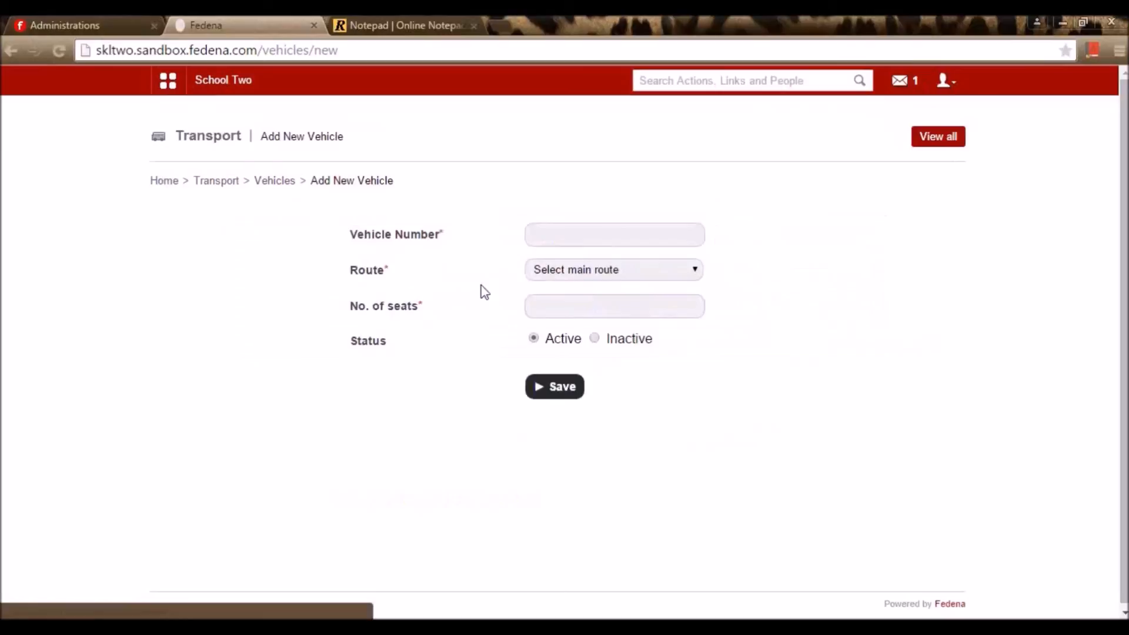
left_click(609, 236)
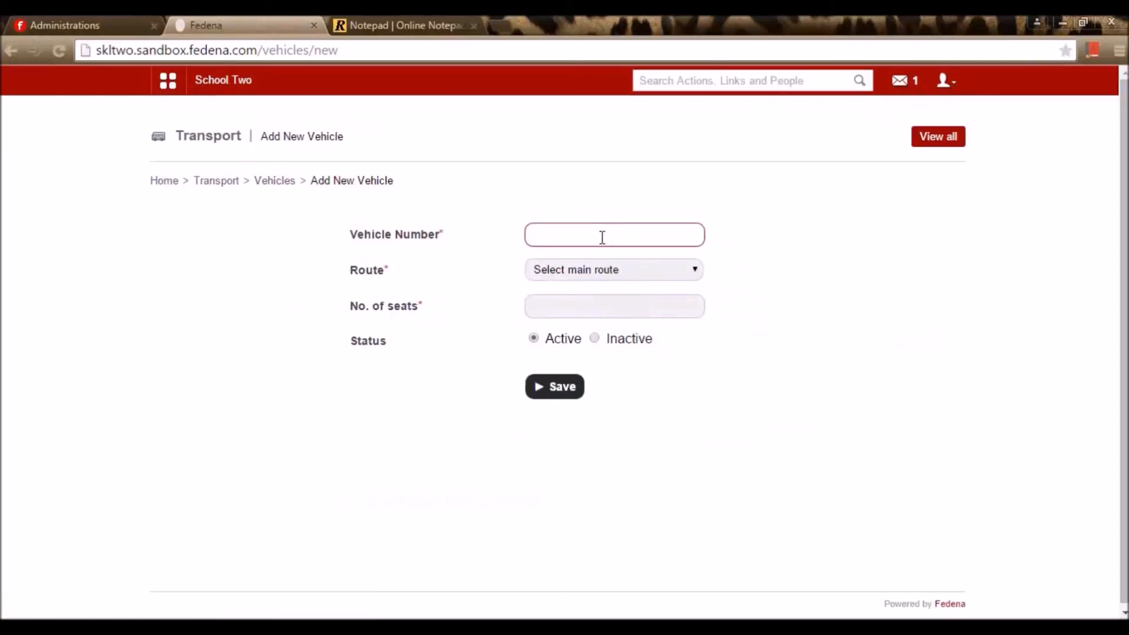
type("K")
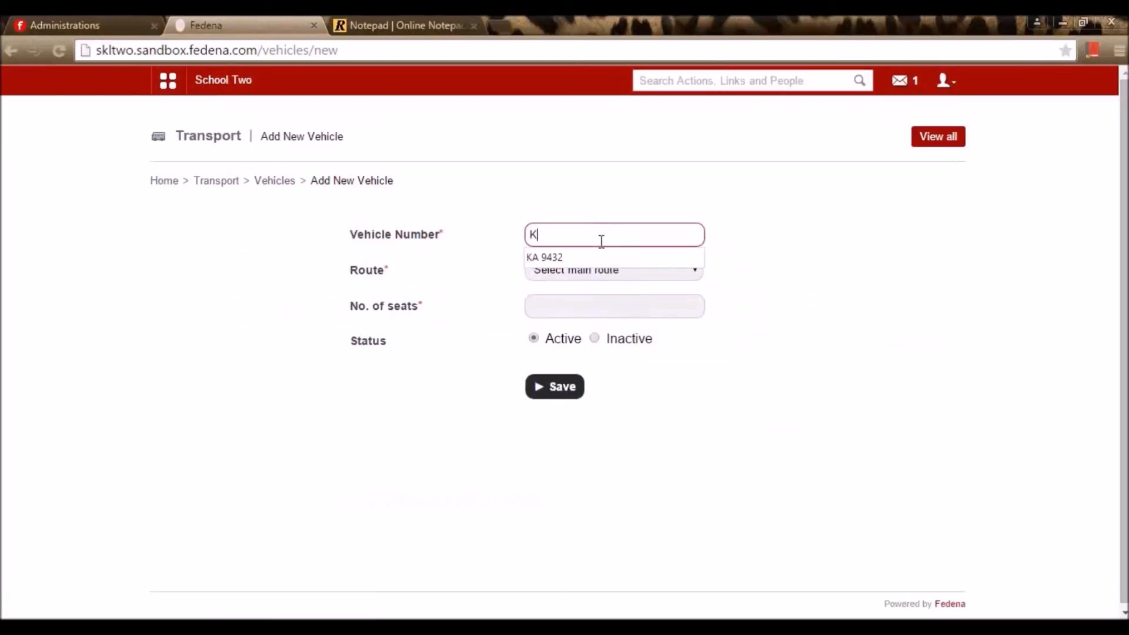
type("a")
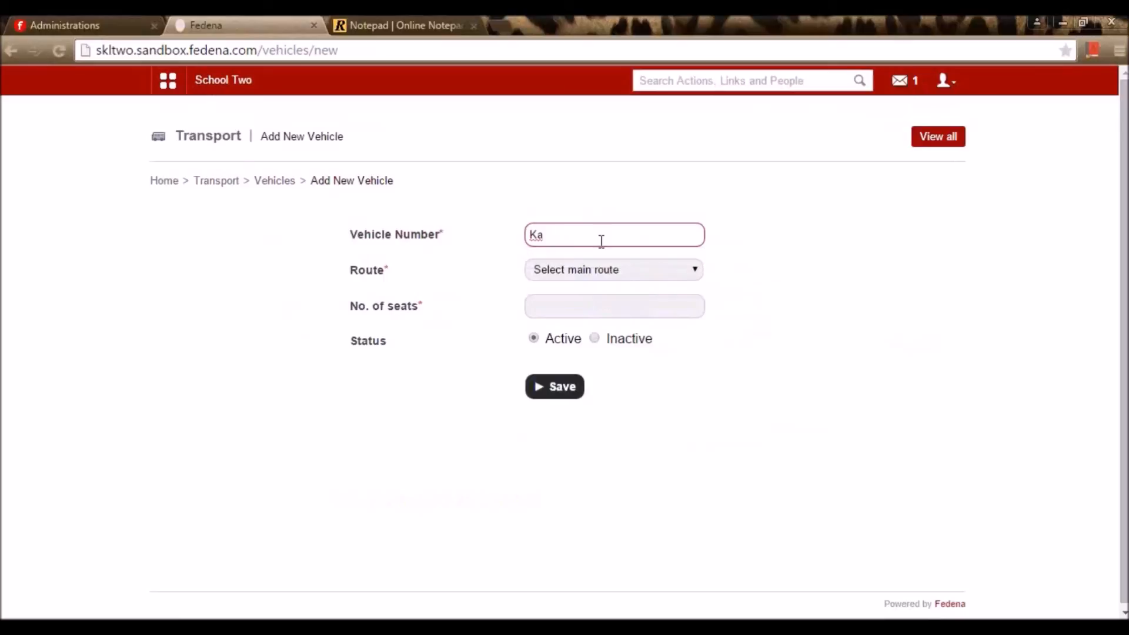
type(" 452304")
left_click(587, 279)
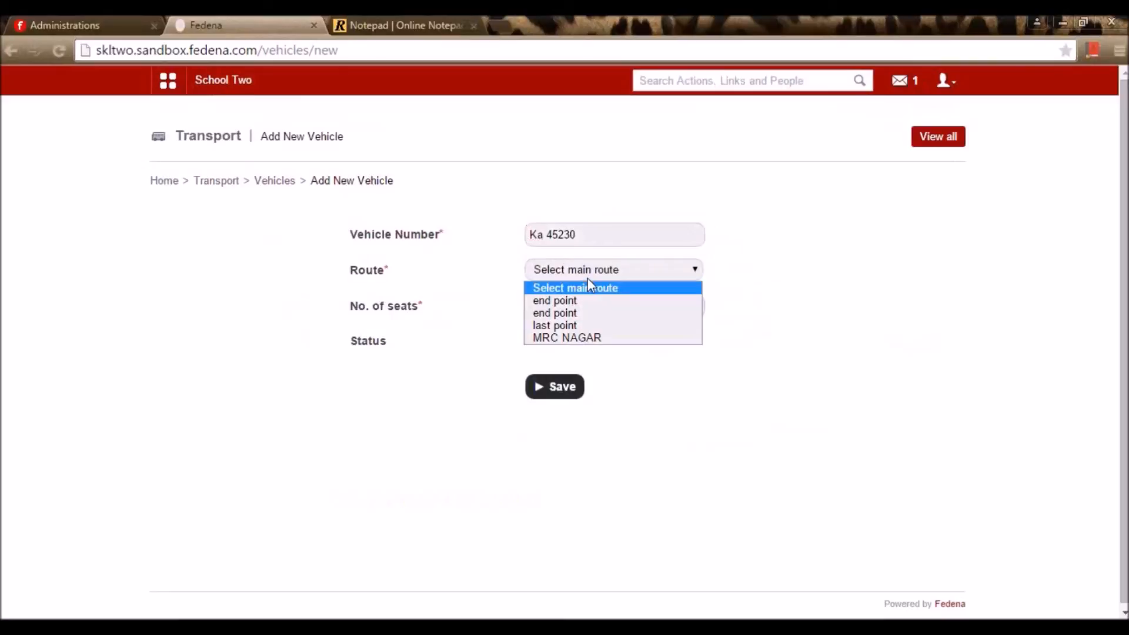
left_click(594, 325)
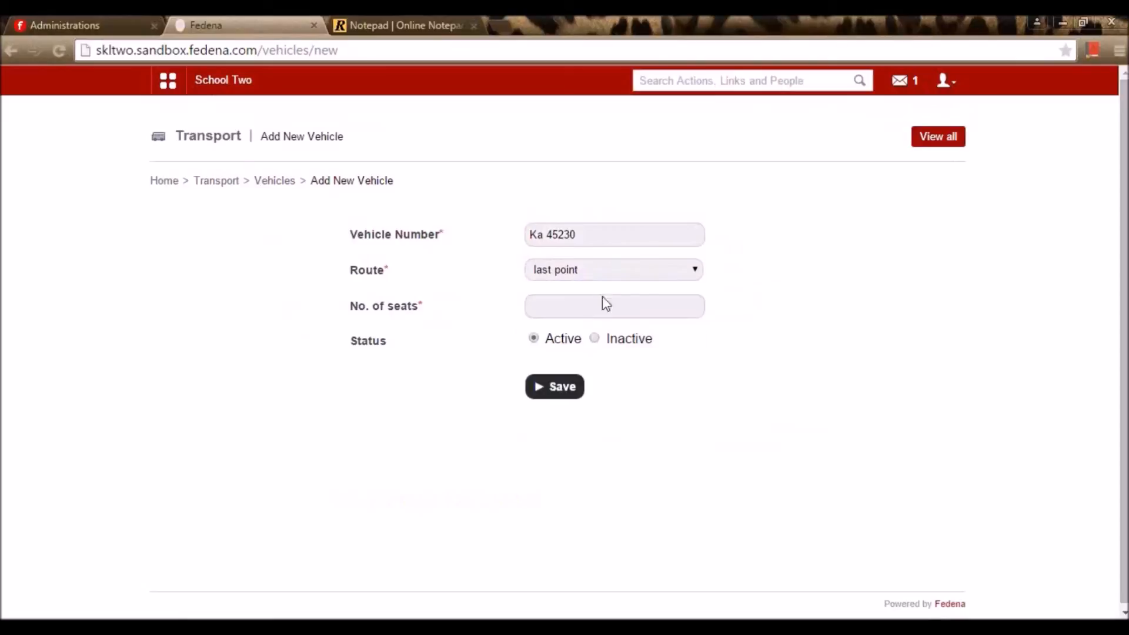
left_click(617, 270)
left_click(613, 336)
left_click(645, 306)
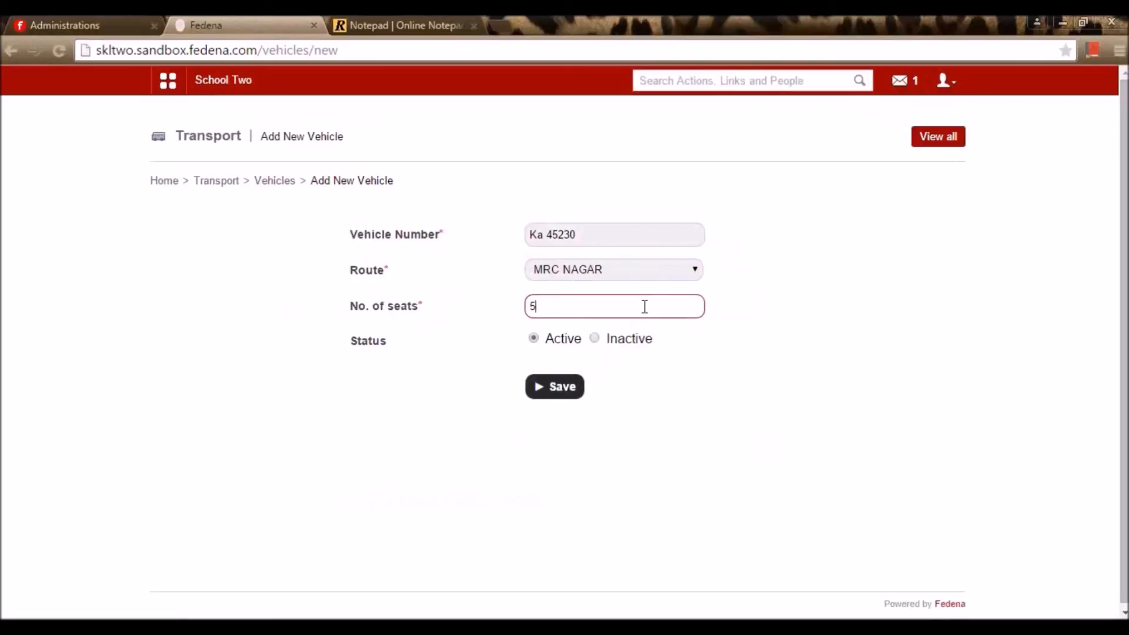
left_click(569, 395)
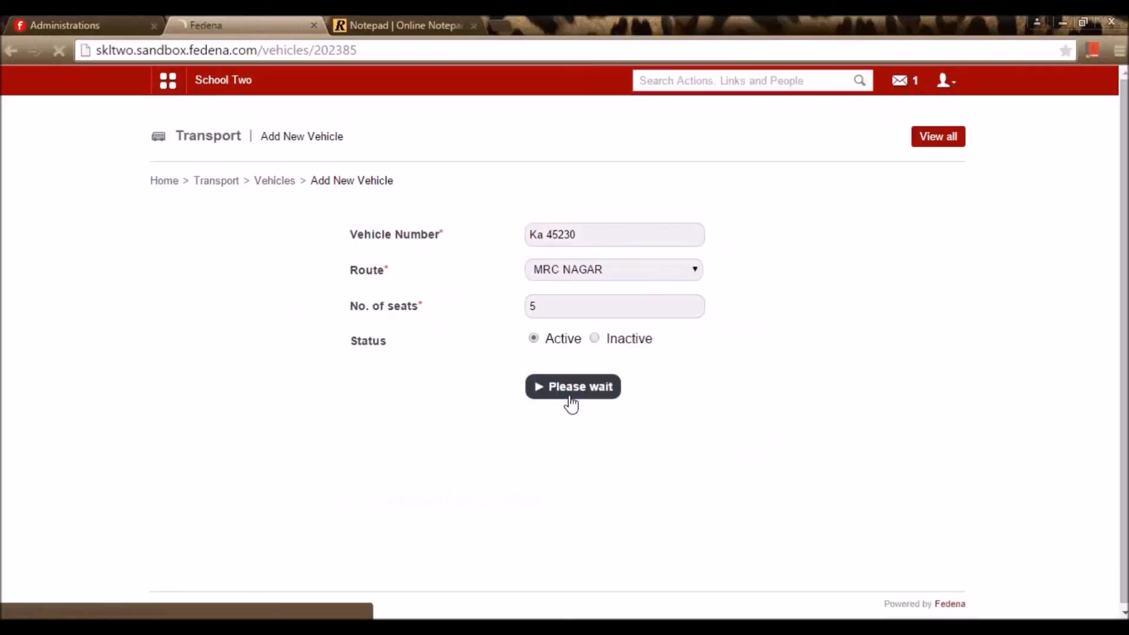
left_click(235, 180)
left_click_drag(323, 318, 328, 321)
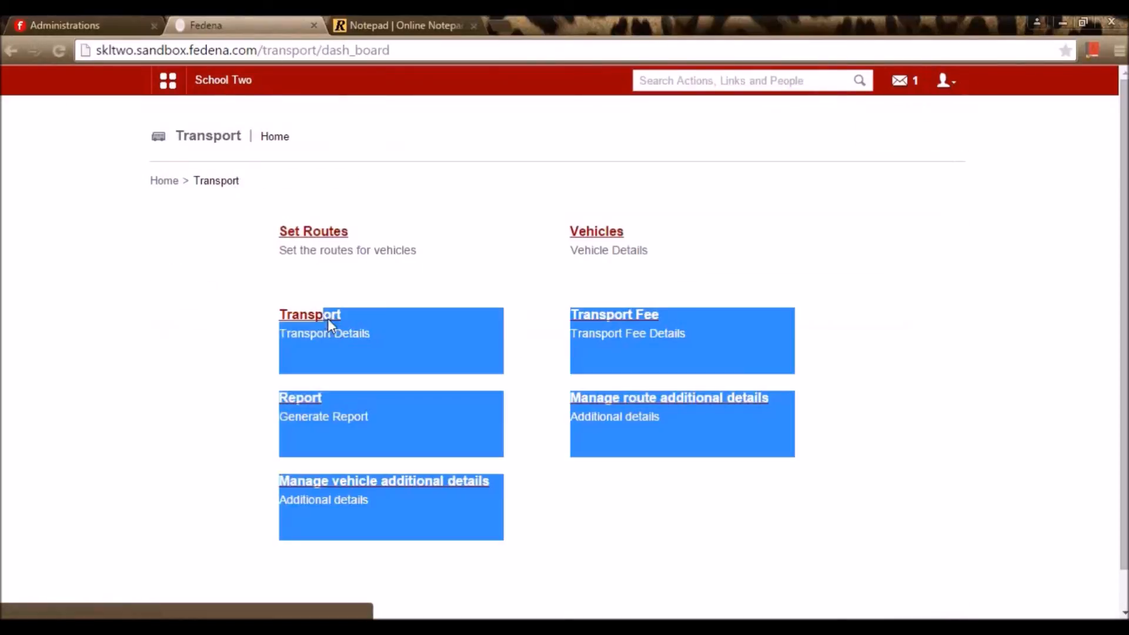
Search Transport users for 'richa' and start assigning transport to the second match
left_click(315, 319)
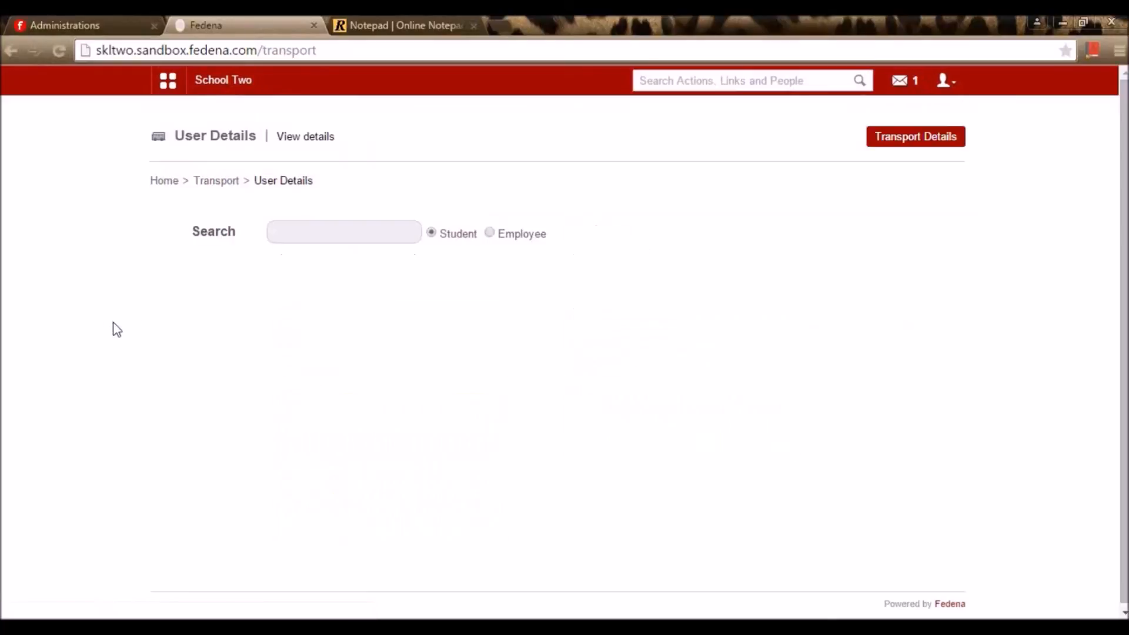
left_click(369, 234)
type("richa")
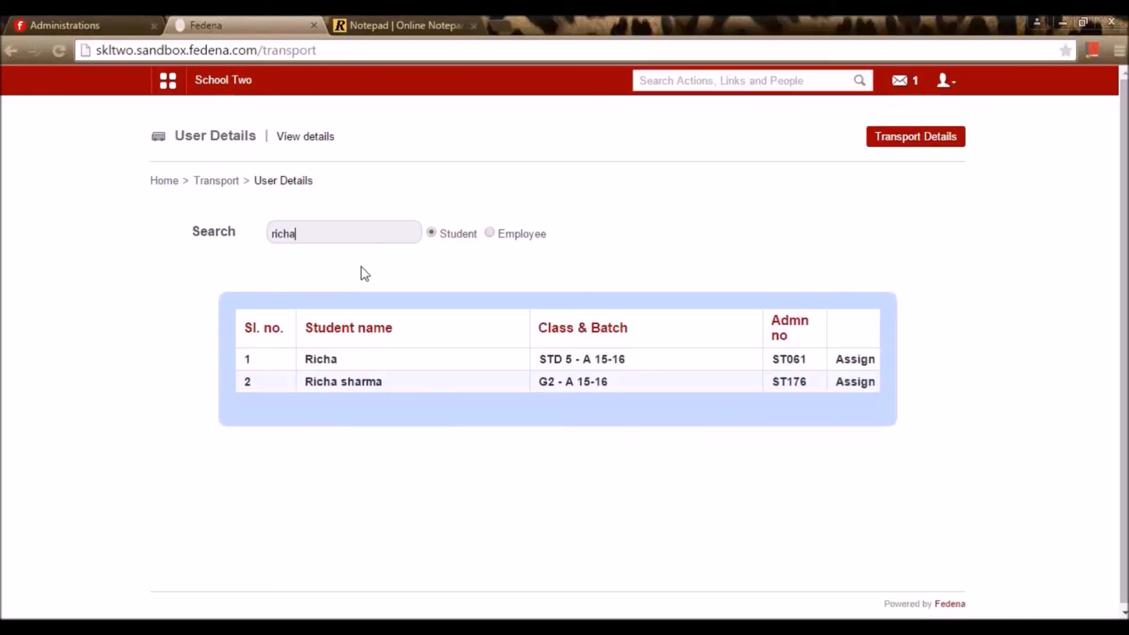
left_click(834, 383)
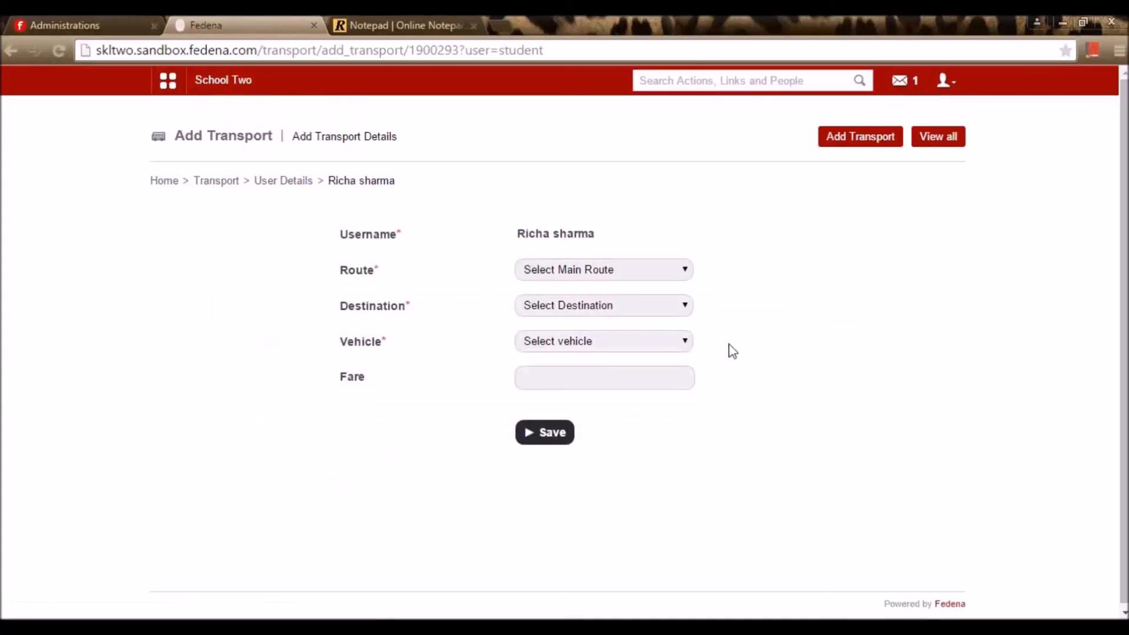
Assign route MRC NAGAR, destination R.A.PURAM and vehicle Ka 45230 at 70.00 fare, and save
left_click(546, 270)
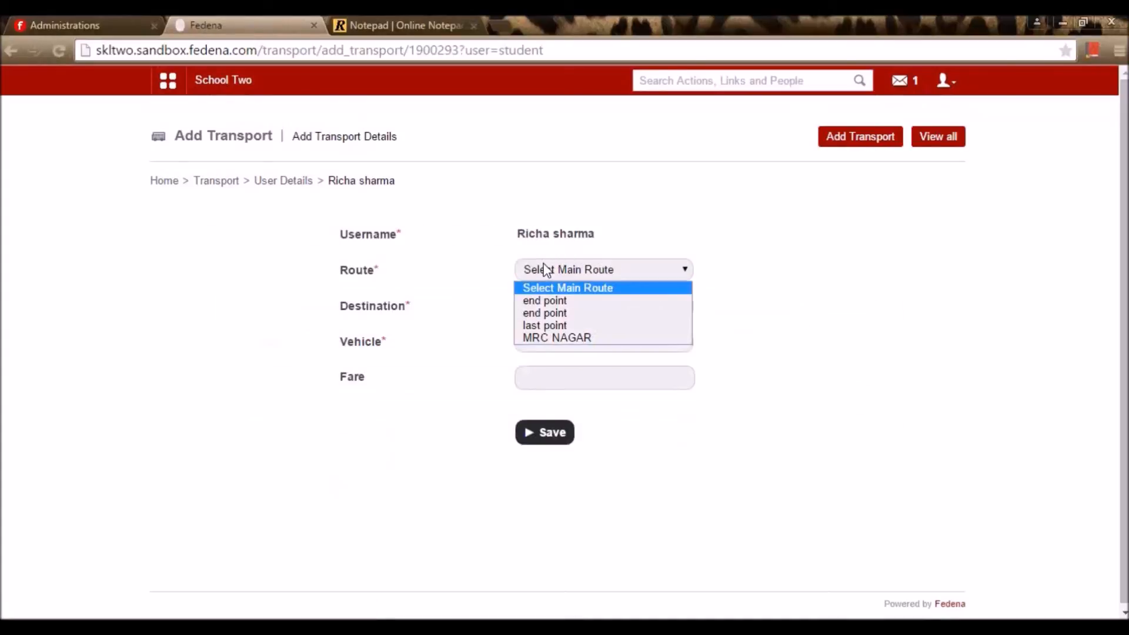
left_click(549, 339)
left_click(556, 303)
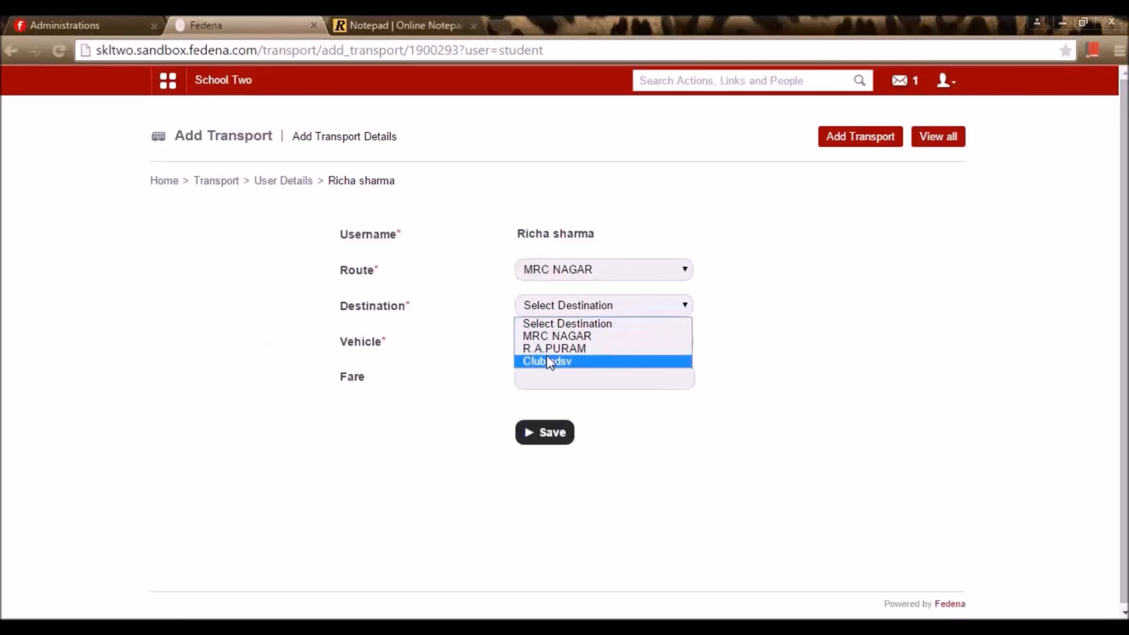
left_click(577, 349)
left_click(581, 344)
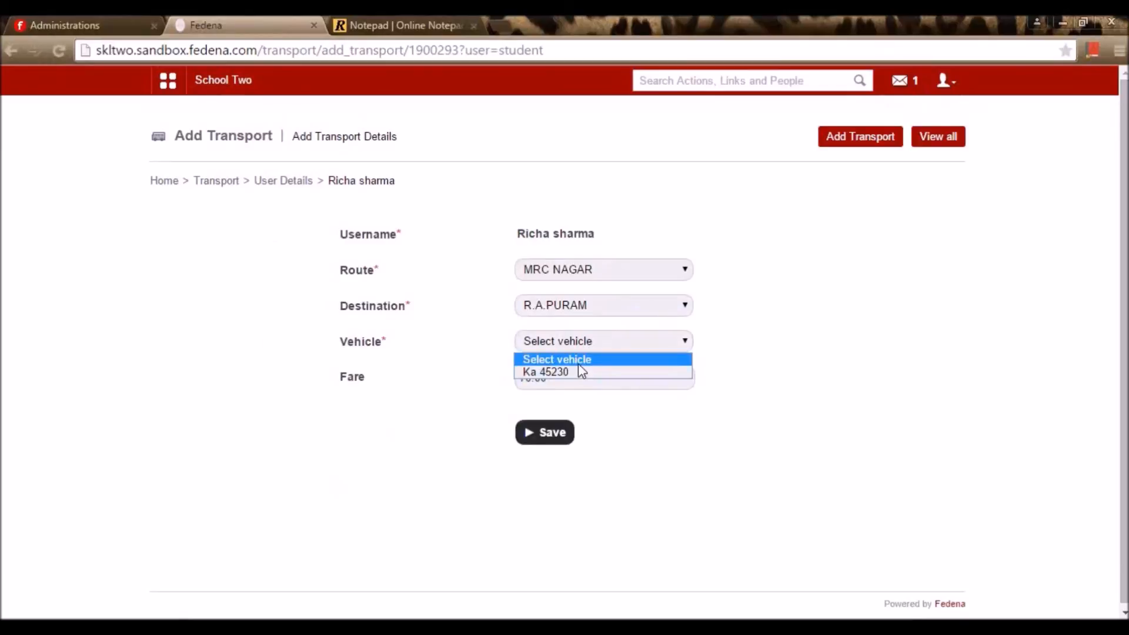
left_click(569, 374)
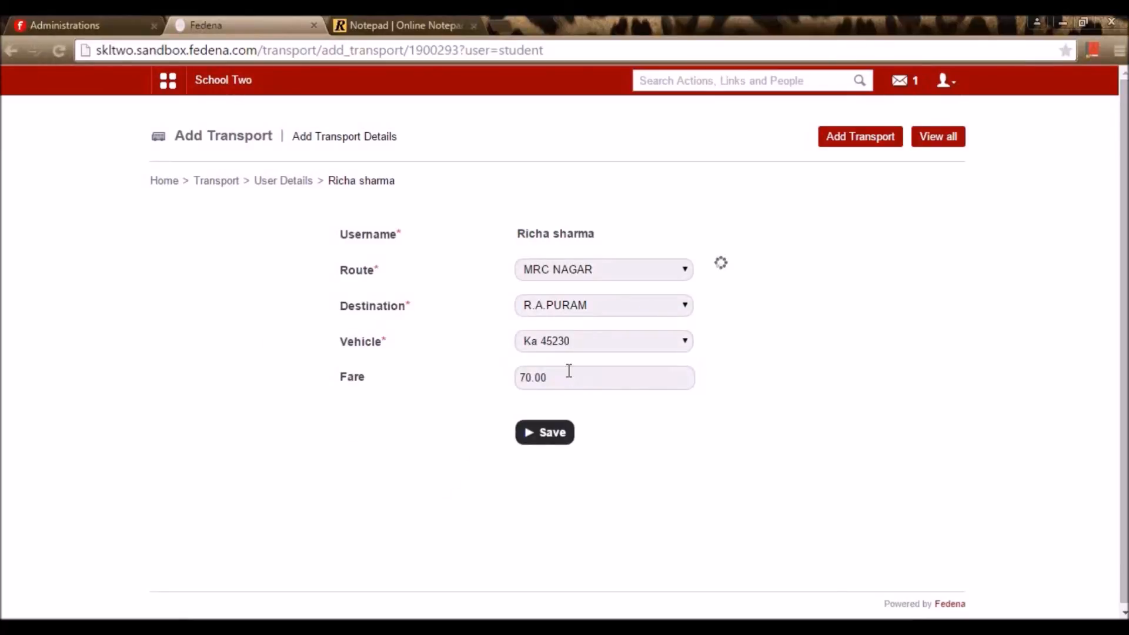
left_click_drag(568, 380, 504, 378)
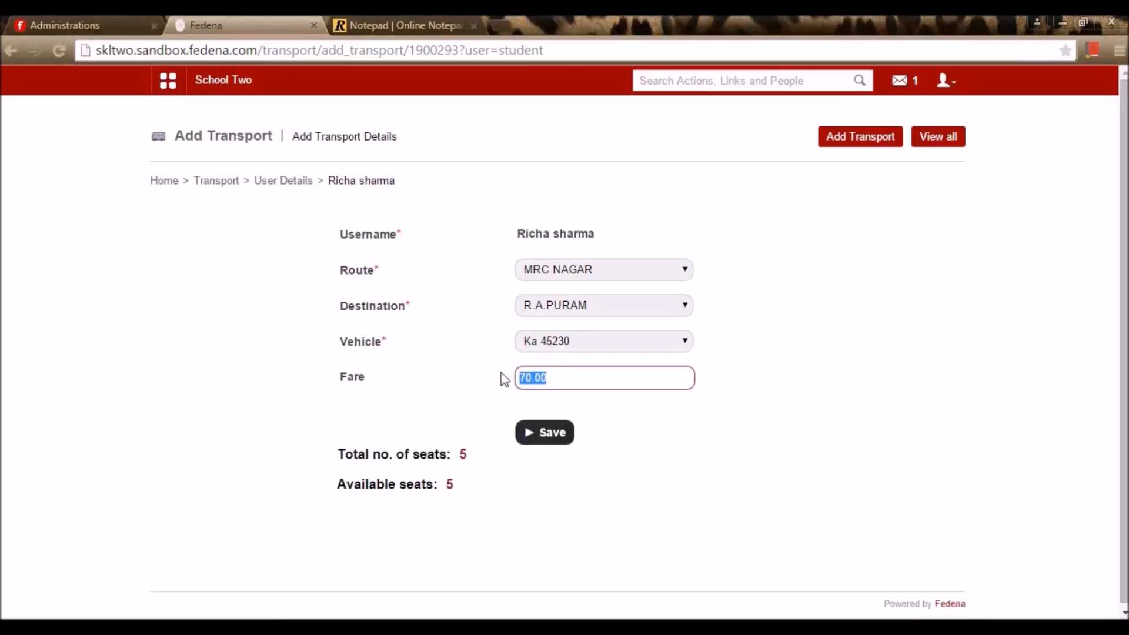
left_click(496, 371)
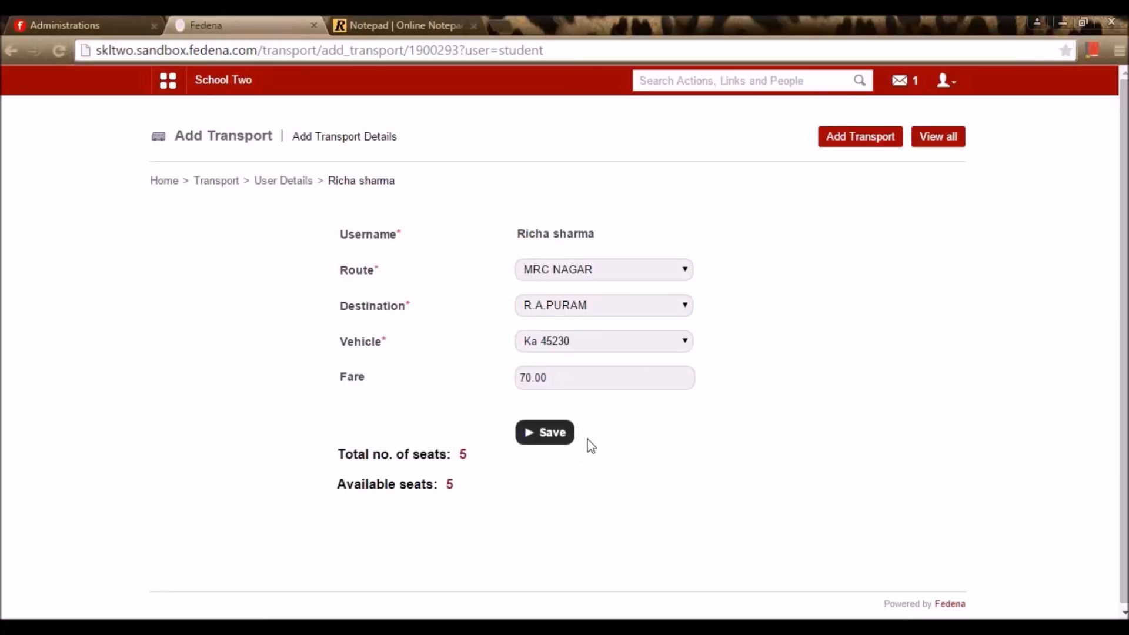
left_click(555, 434)
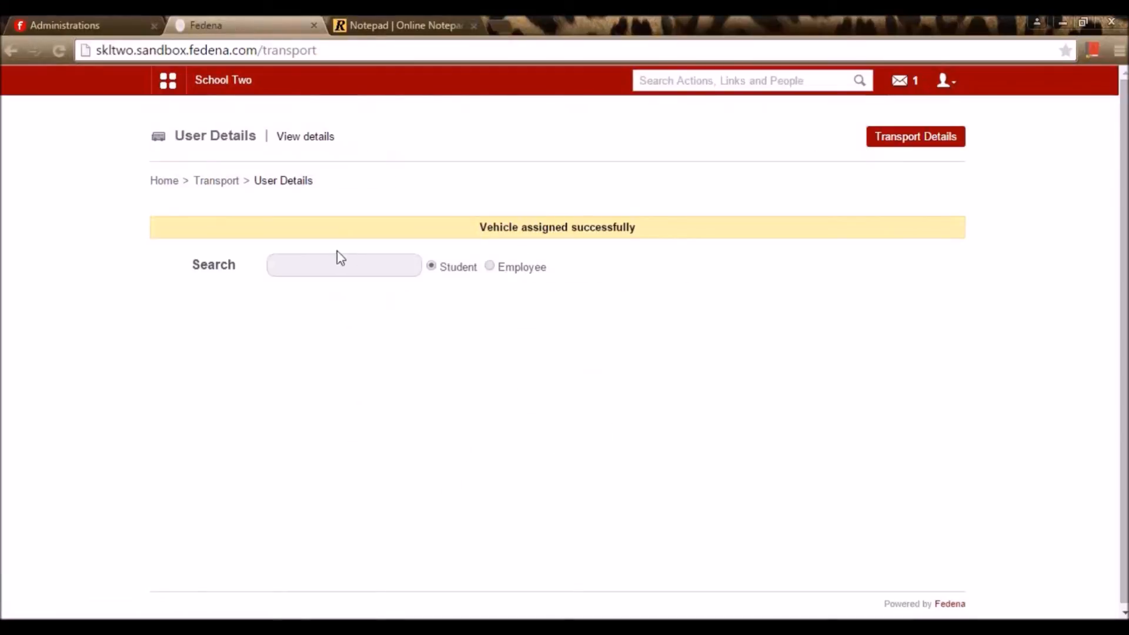
Open the batch-wise fee collection form under Transport Fee > Fee Collections
left_click(213, 183)
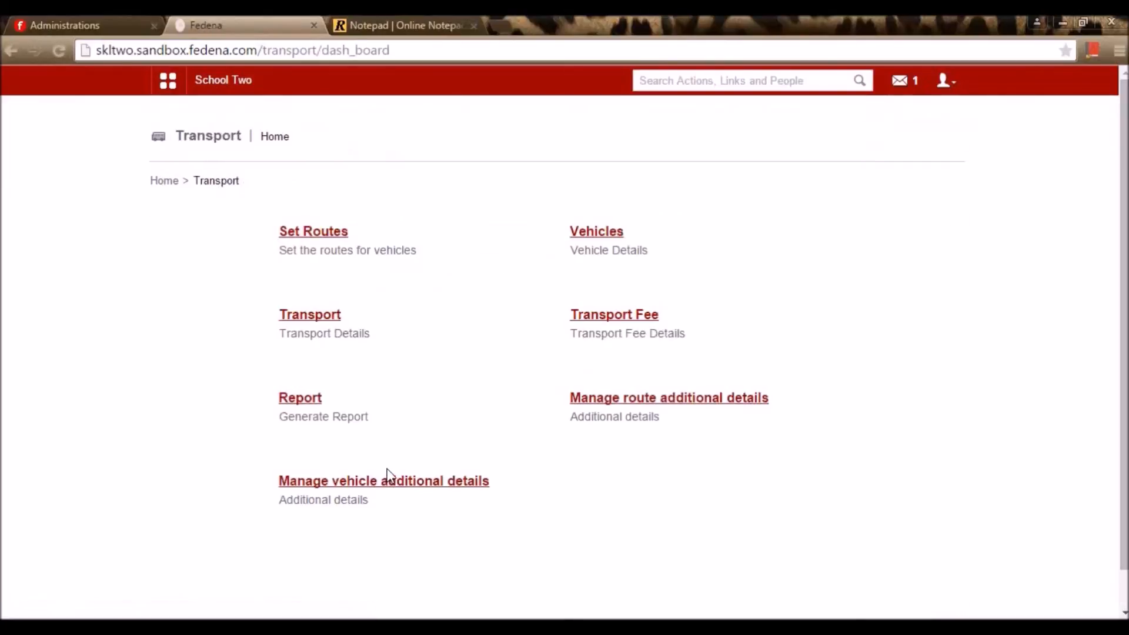
left_click(625, 316)
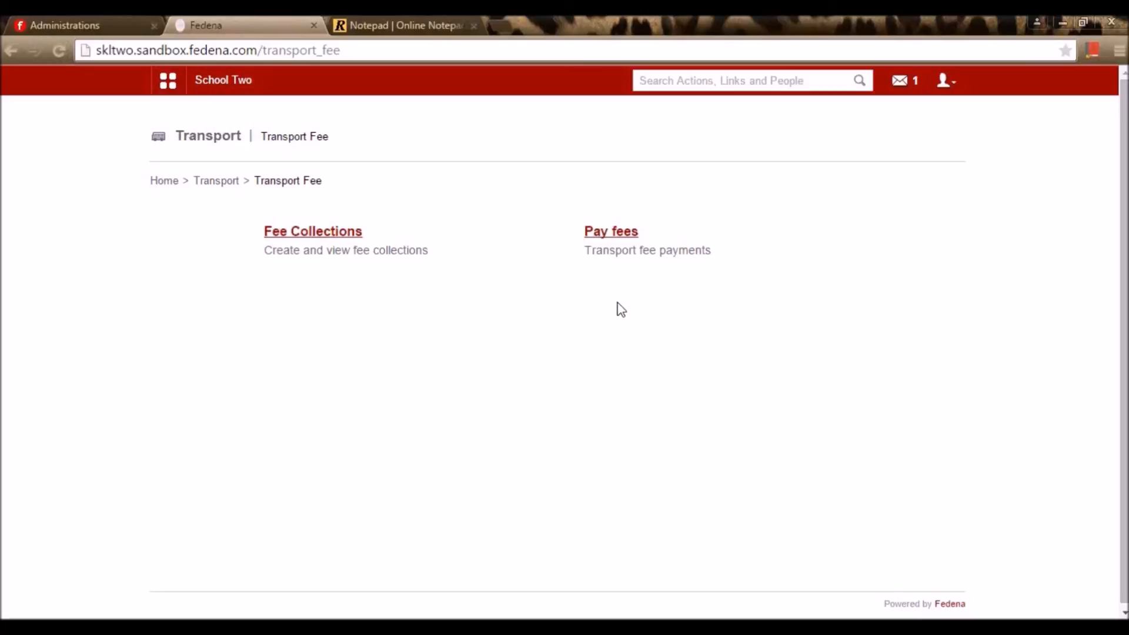
left_click(342, 231)
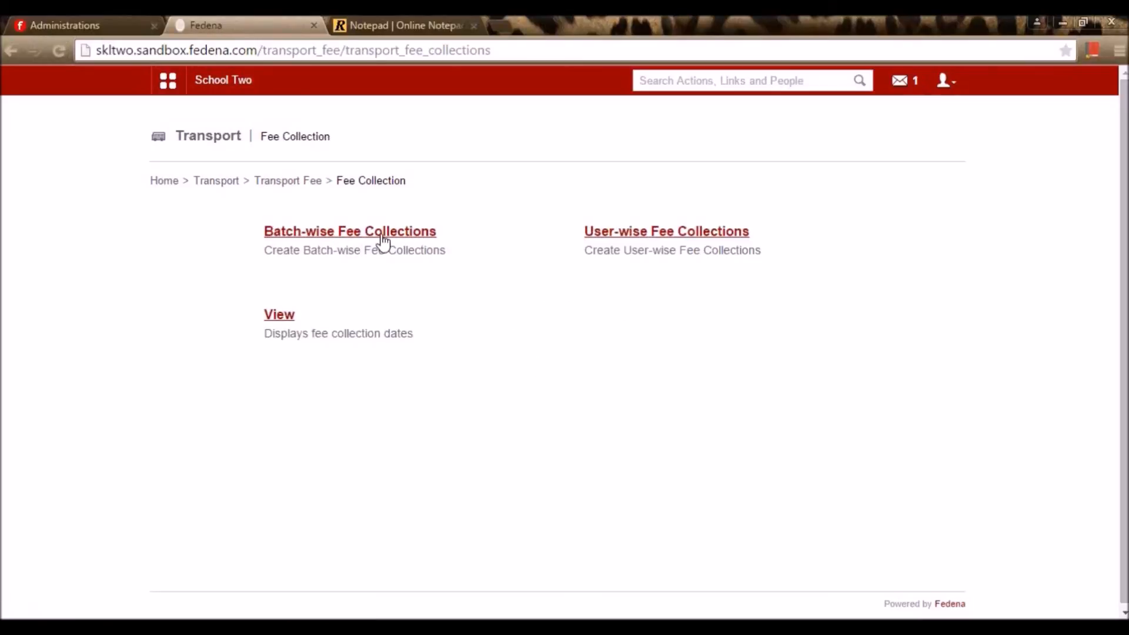
left_click(384, 239)
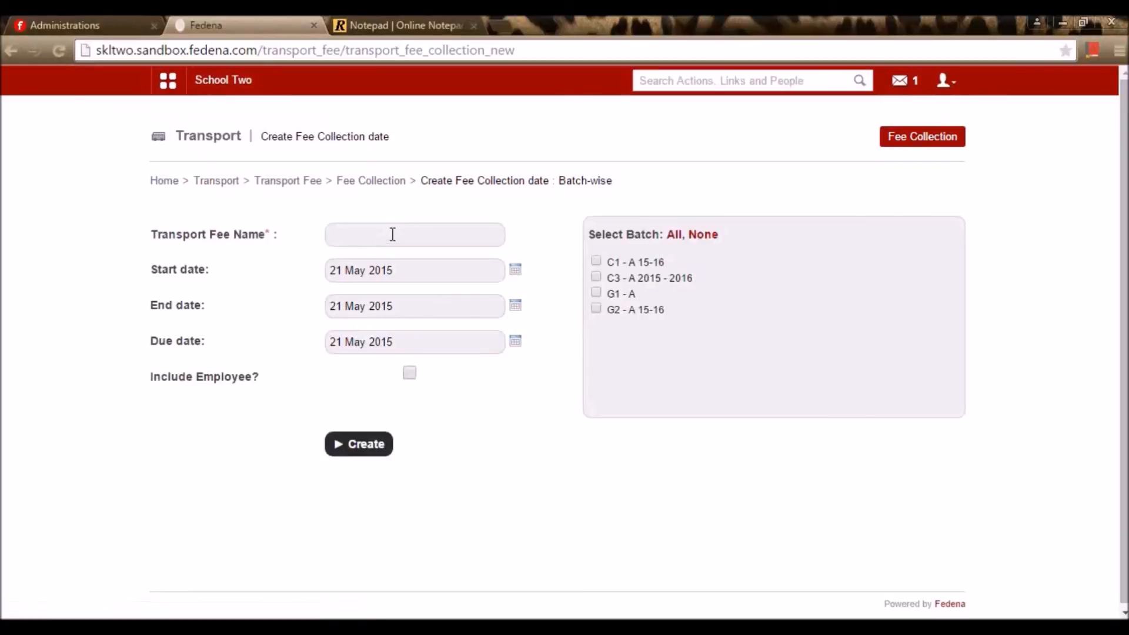
Name the collection 'Transport fee', include batch G2 - A 15-16, and create it
left_click(393, 235)
type("ransport fee")
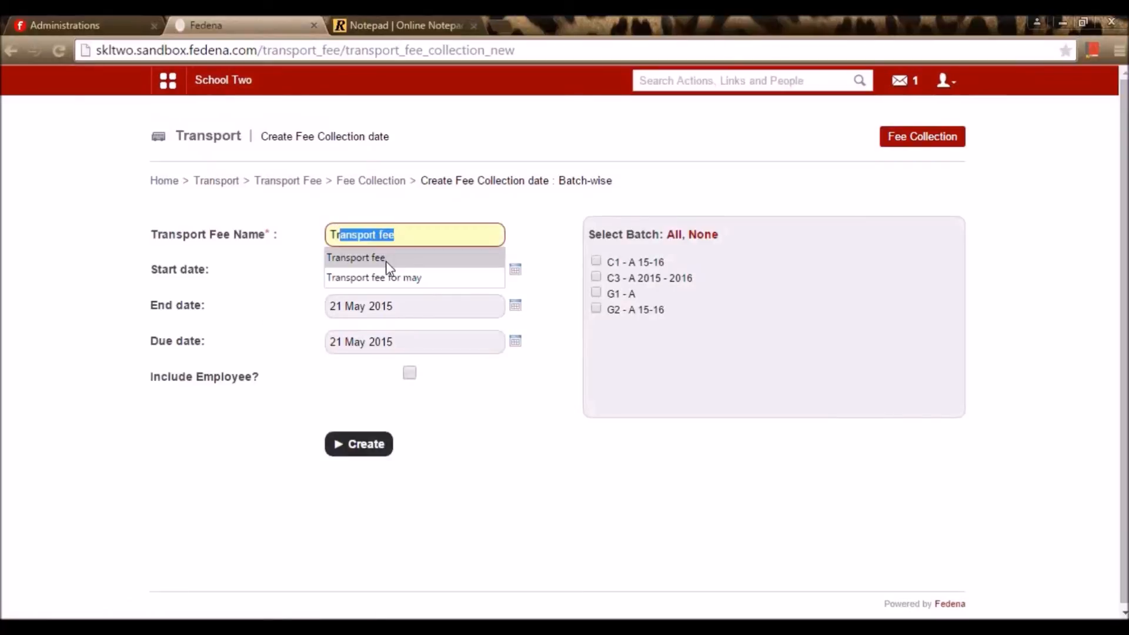
left_click(386, 261)
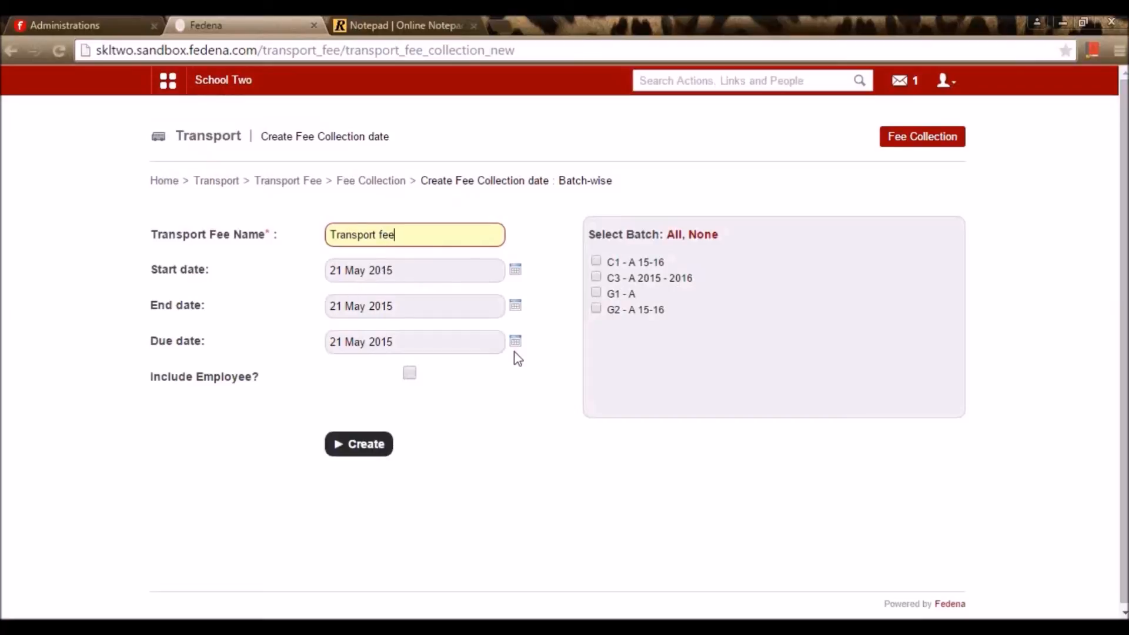
left_click(596, 308)
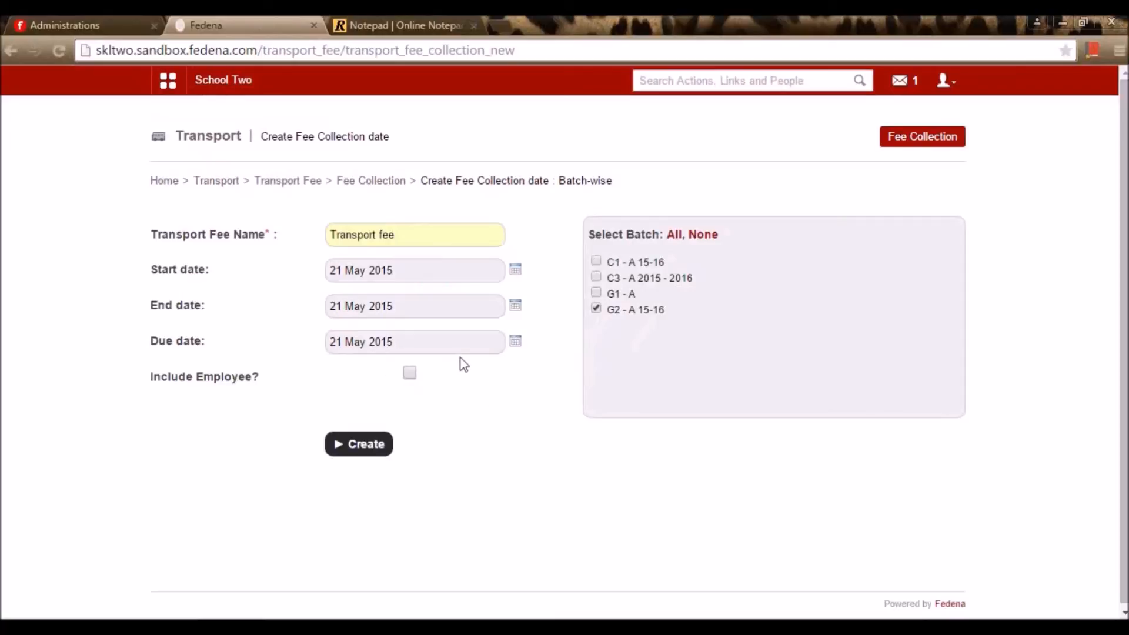
left_click(383, 443)
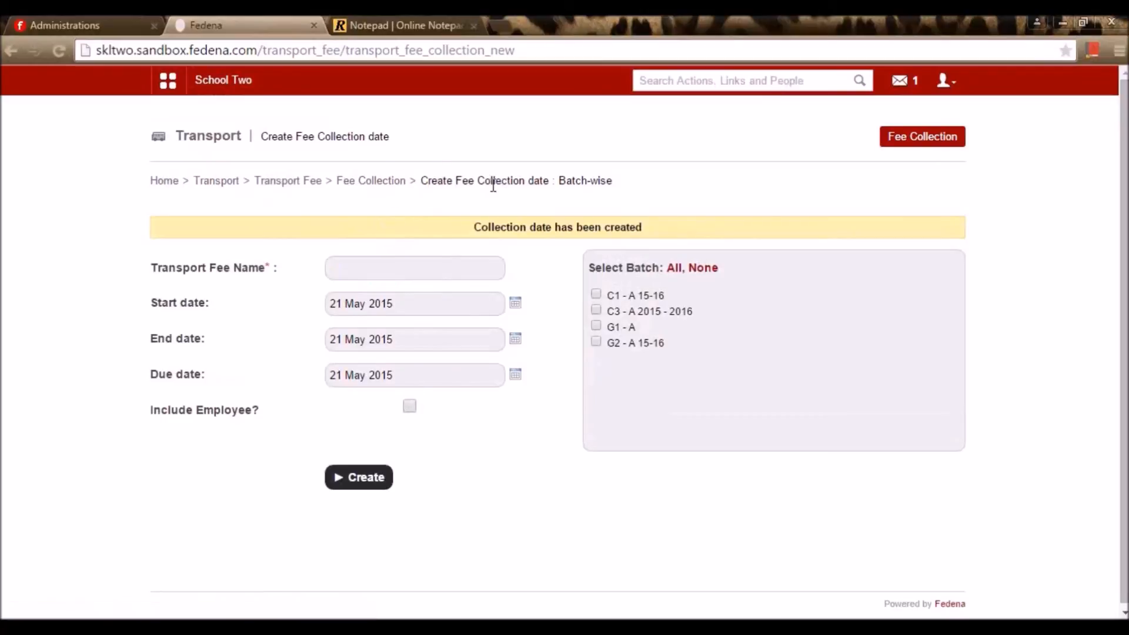
left_click(390, 184)
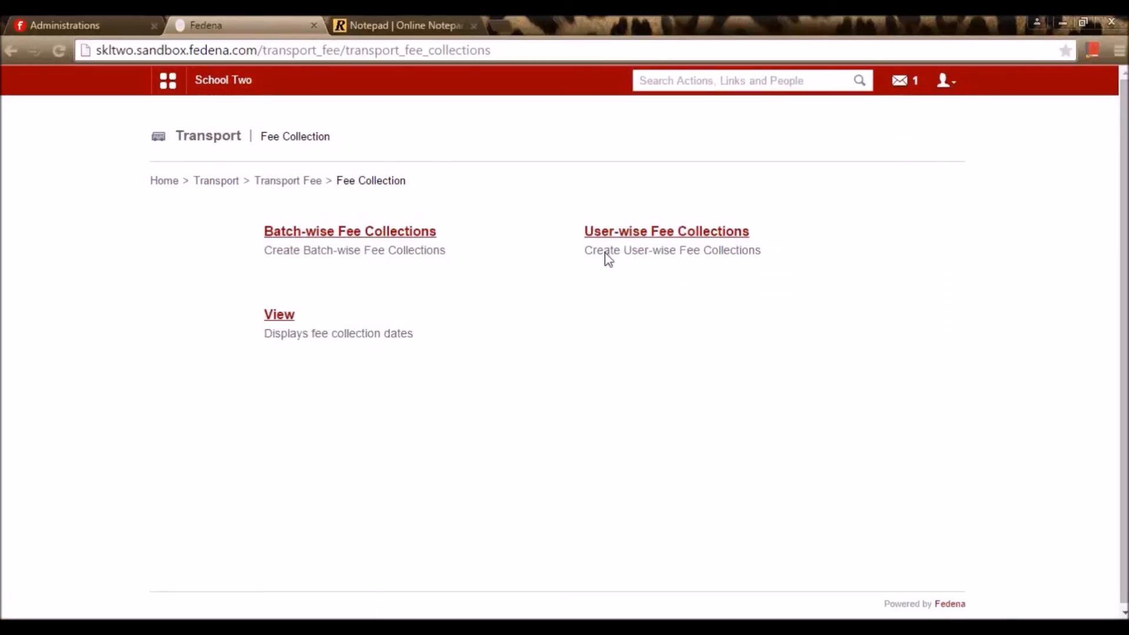
View the fee collection dates for Student users in batch G2 - A 15-16
left_click(288, 317)
left_click(549, 233)
left_click(570, 277)
left_click(587, 238)
left_click(580, 278)
left_click(582, 274)
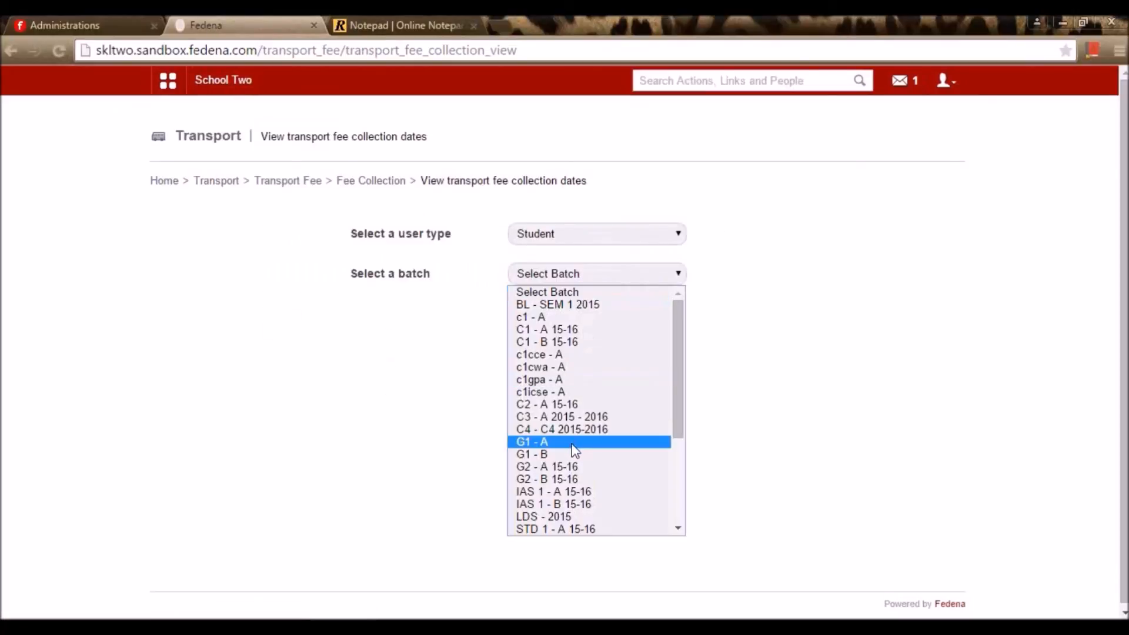
left_click(565, 466)
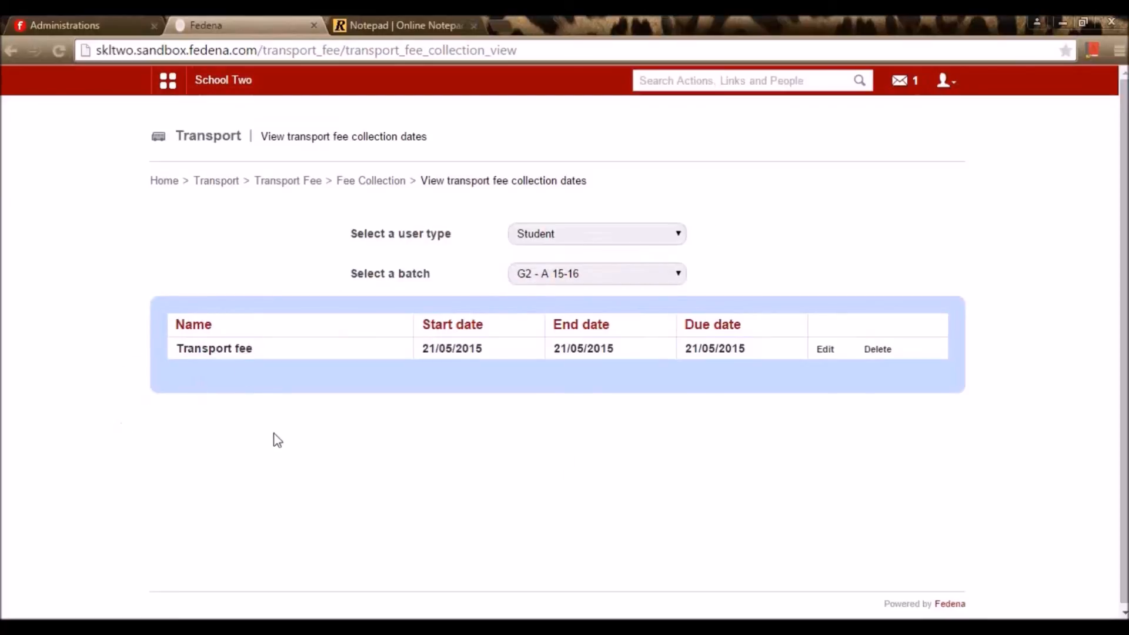
Check the user-wise fee collections, then go to Transport fee payments
left_click(372, 181)
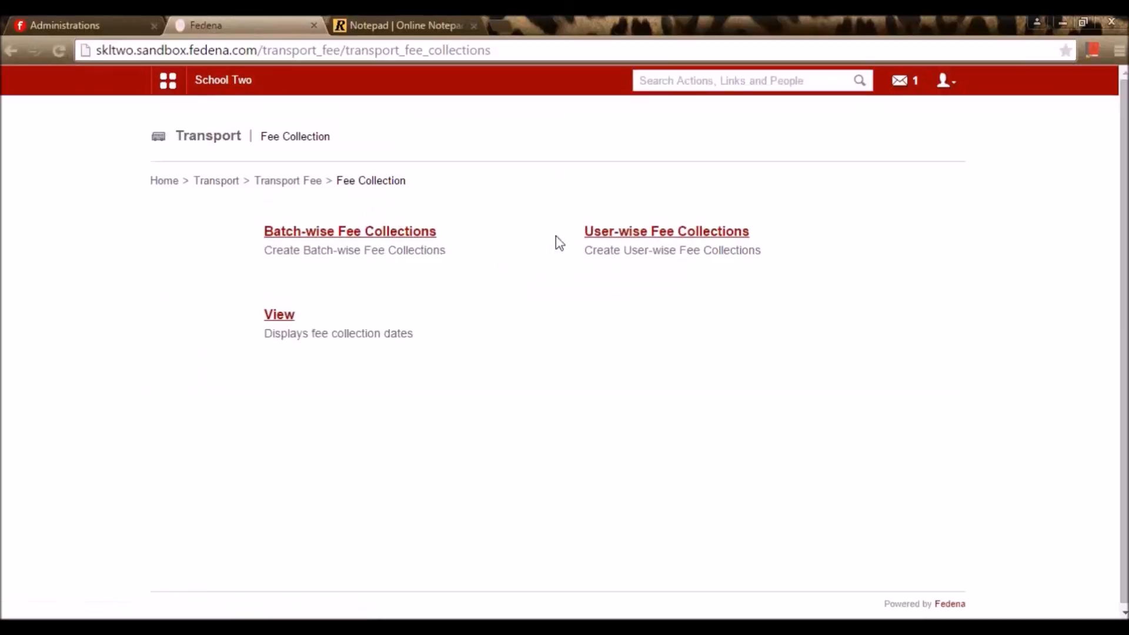
left_click(645, 238)
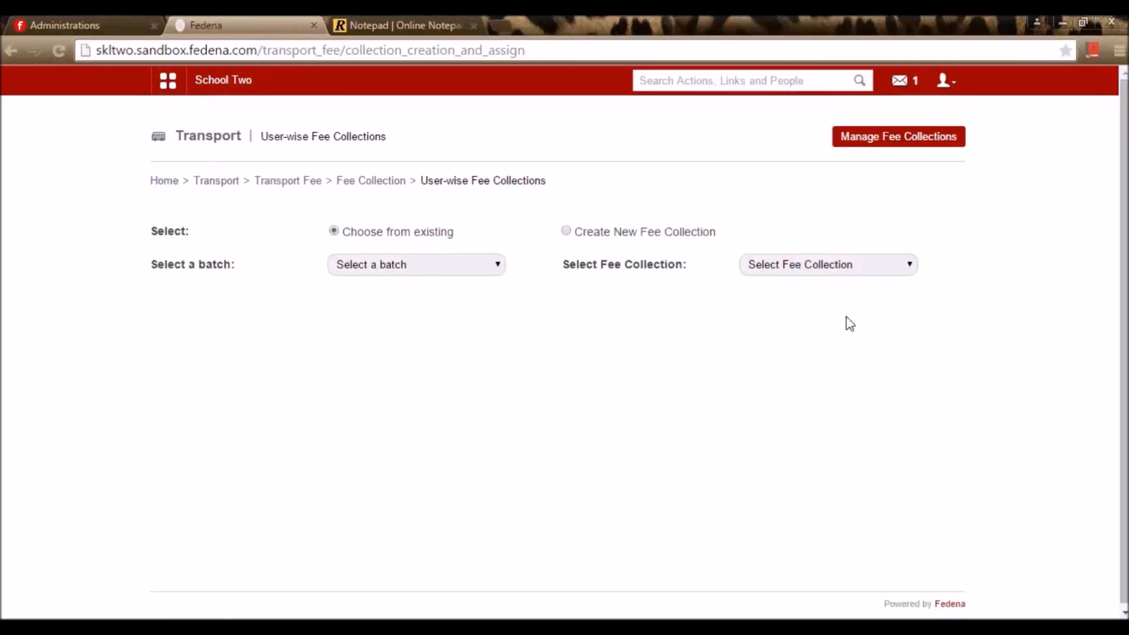
left_click(285, 186)
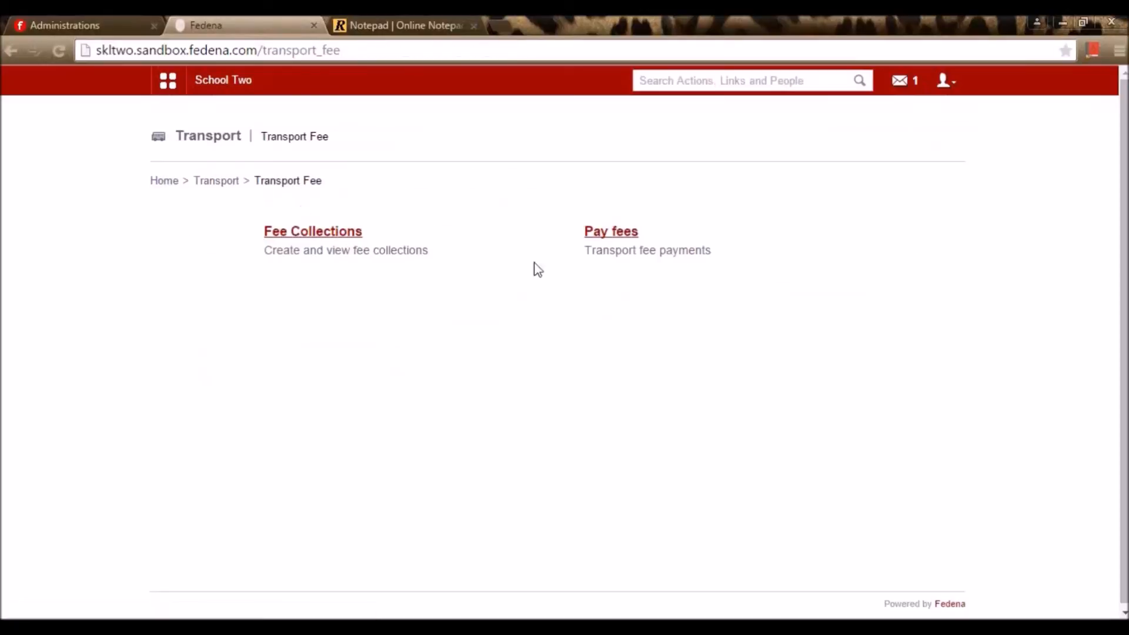
left_click(607, 235)
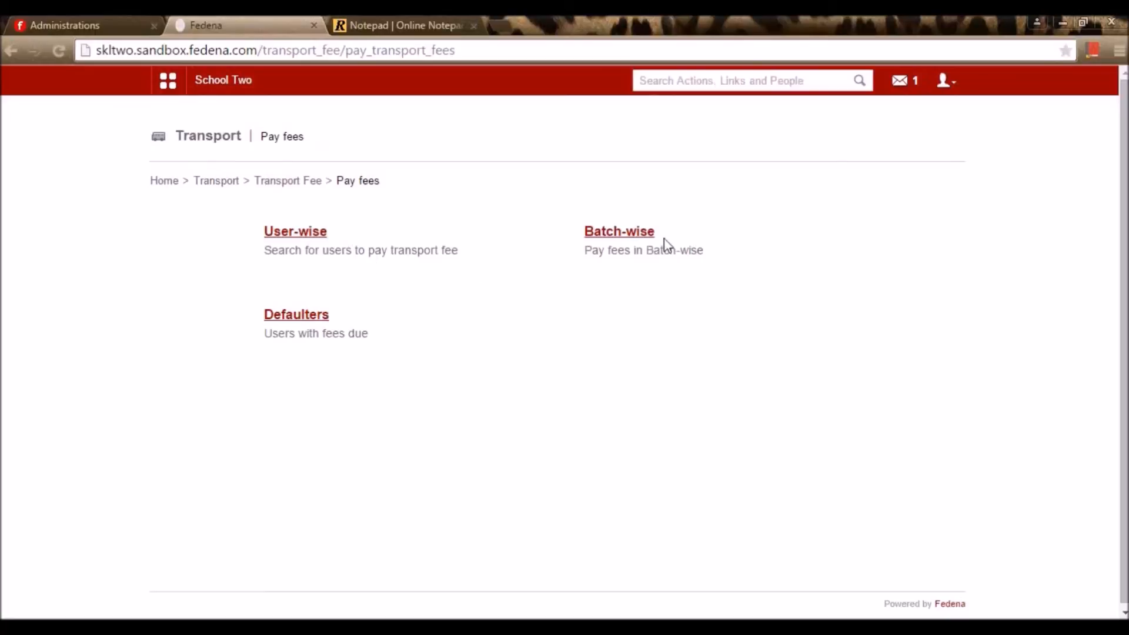
For batch-wise payment, pick batch G2 - A 15-16, the Transport fee collection and its only student
left_click(645, 234)
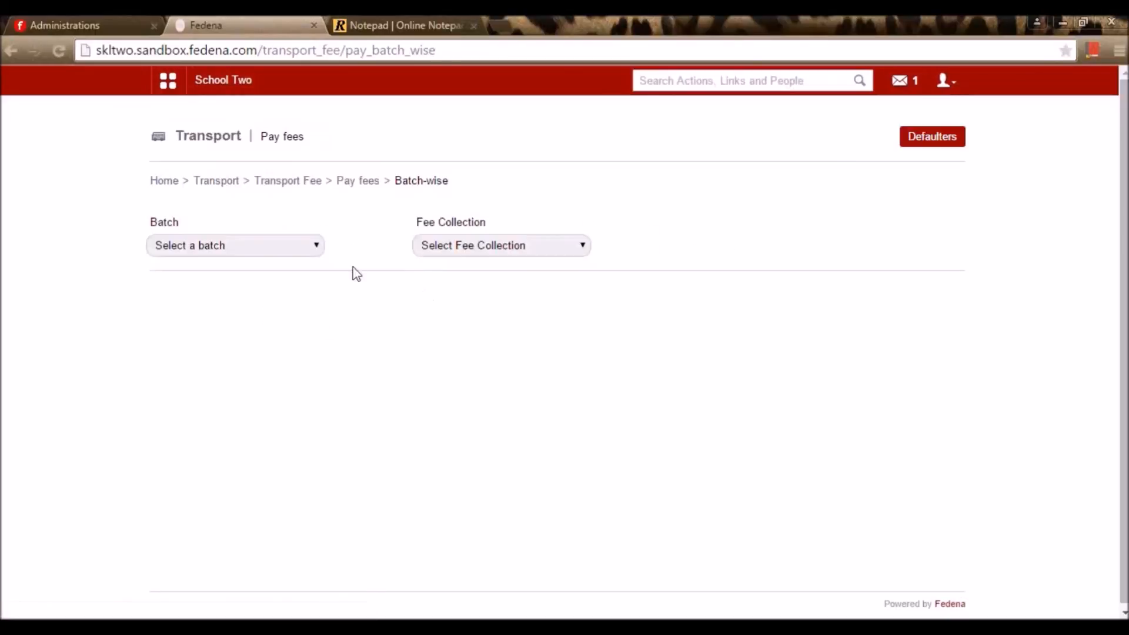
left_click(305, 246)
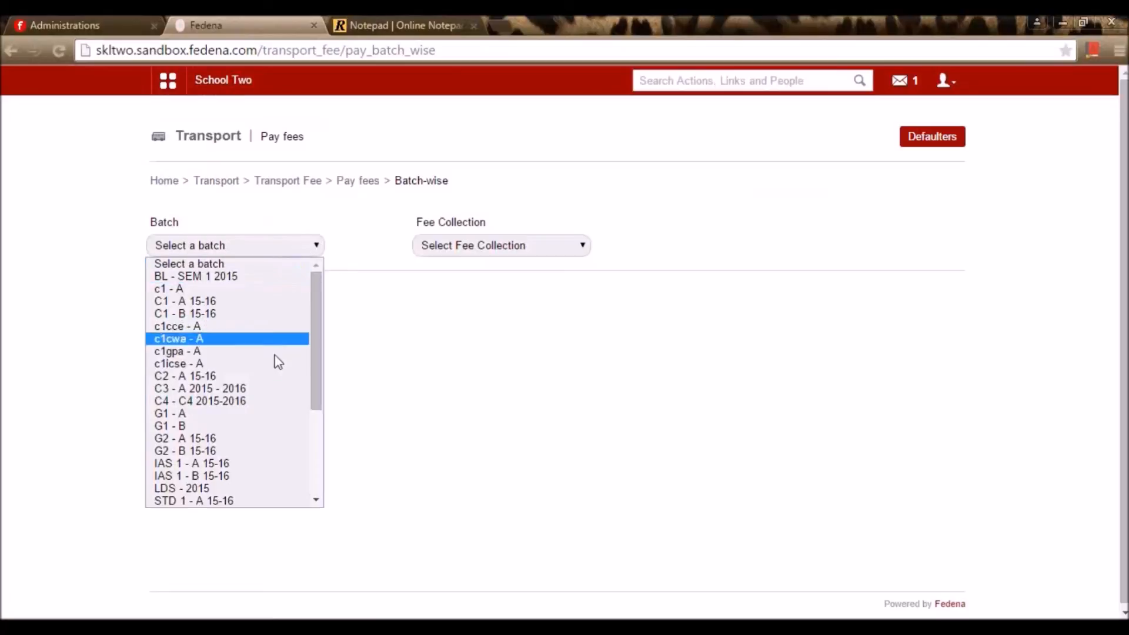
left_click(269, 440)
left_click(494, 247)
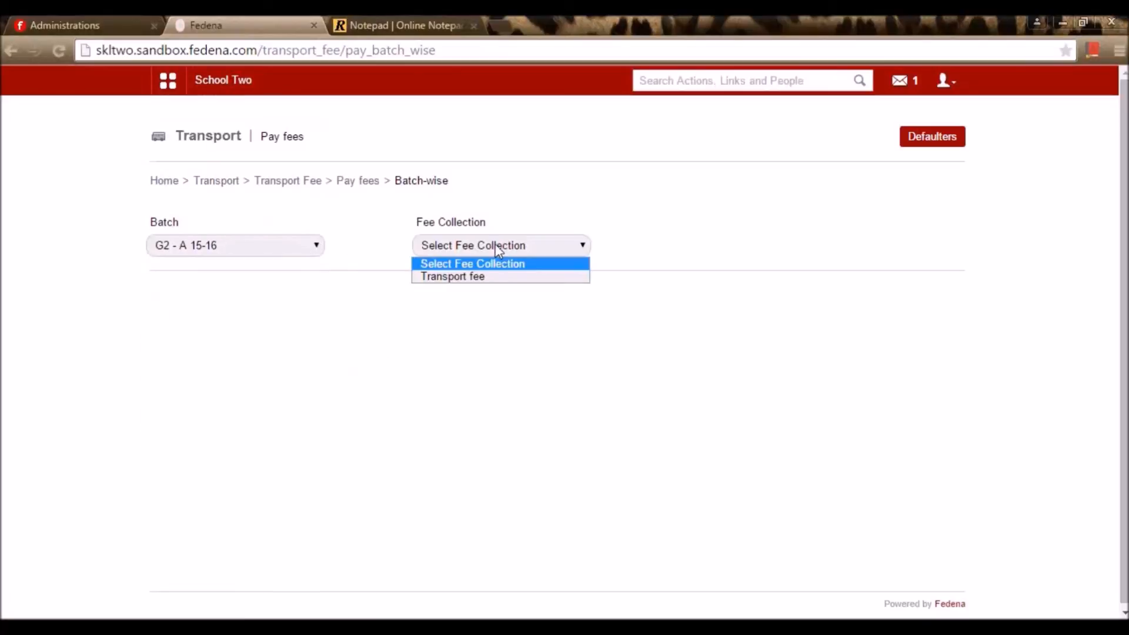
left_click(501, 278)
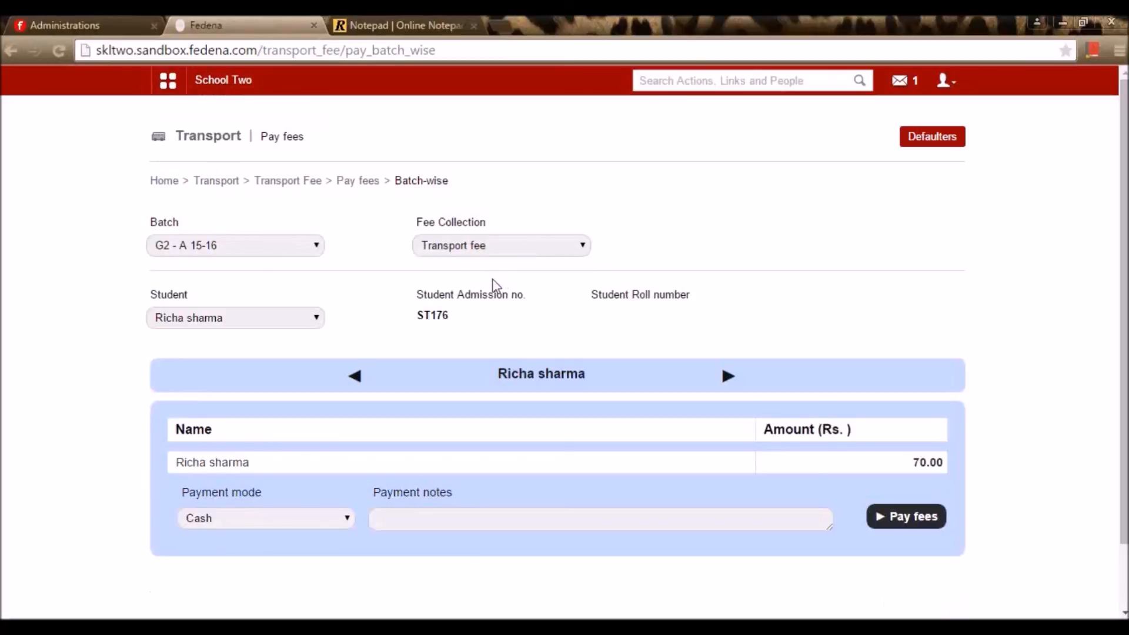
left_click(300, 327)
left_click(302, 330)
Pay the student's 70.00 Transport fee in cash and return to the Transport Fee section
left_click(916, 530)
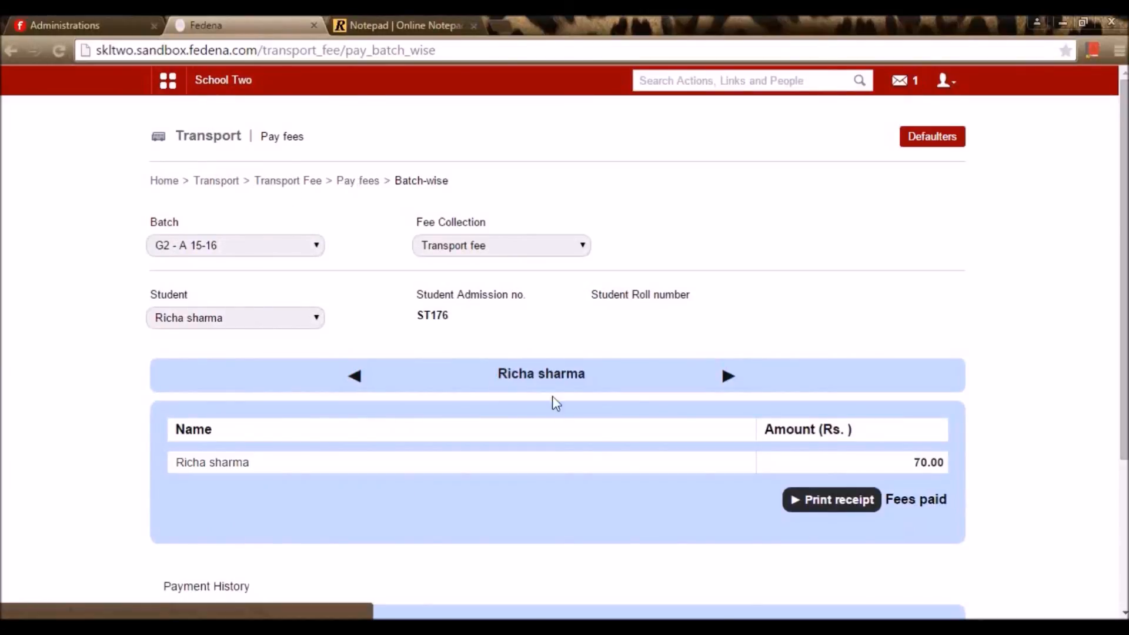
scroll(660, 464, "down", 3)
scroll(663, 470, "up", 3)
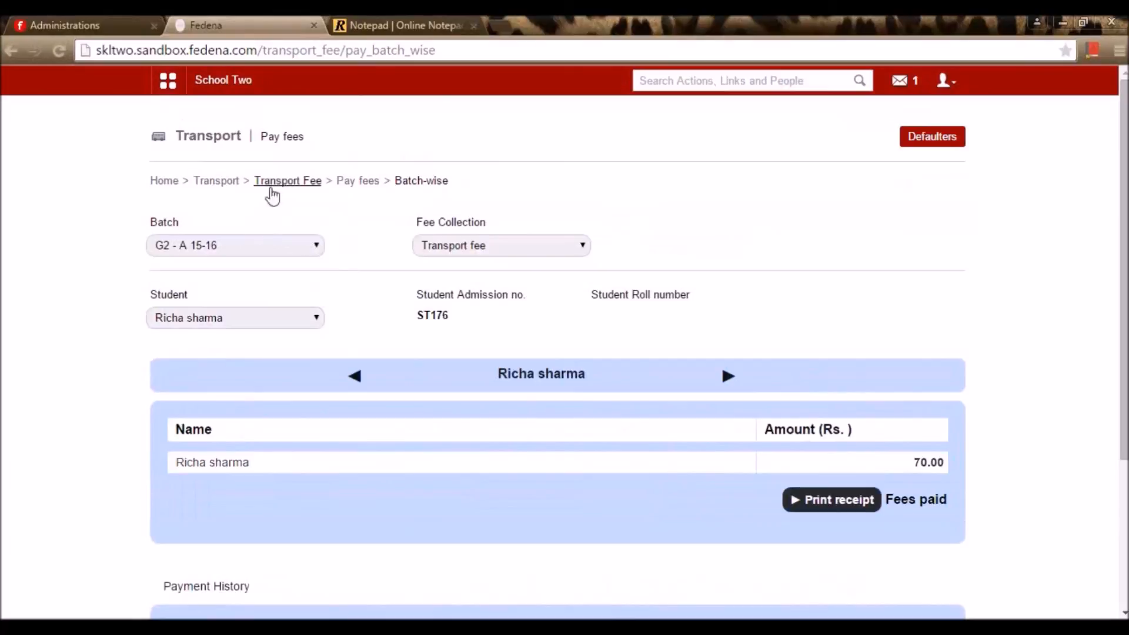
left_click(285, 182)
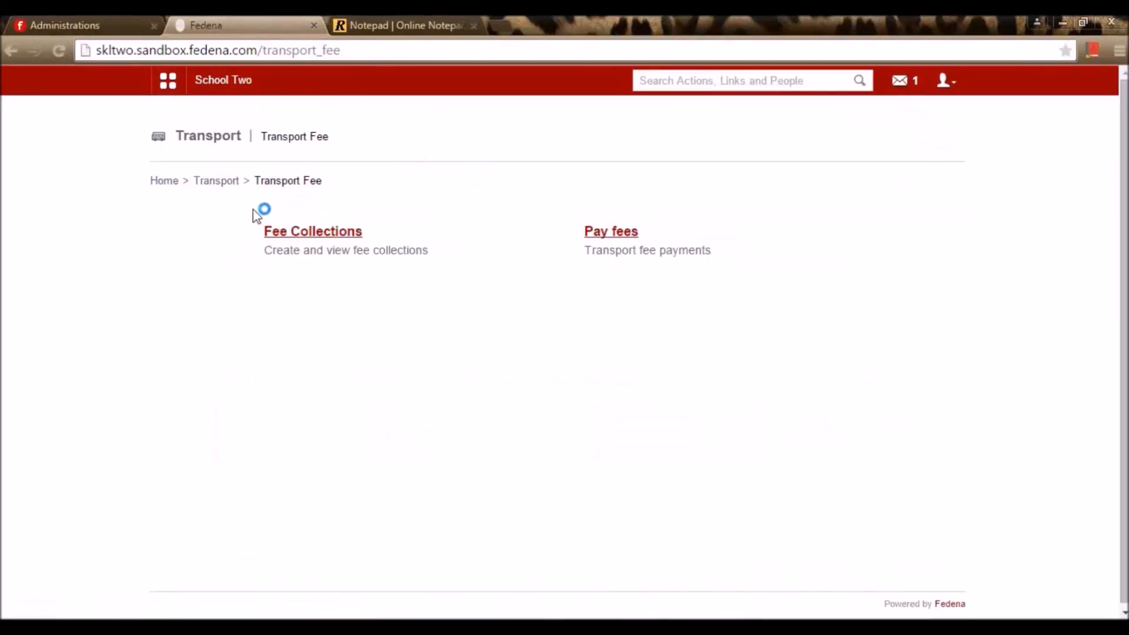
Check the vehicle details report, showing Ka 45230 with 4 of 5 seats available
left_click(218, 187)
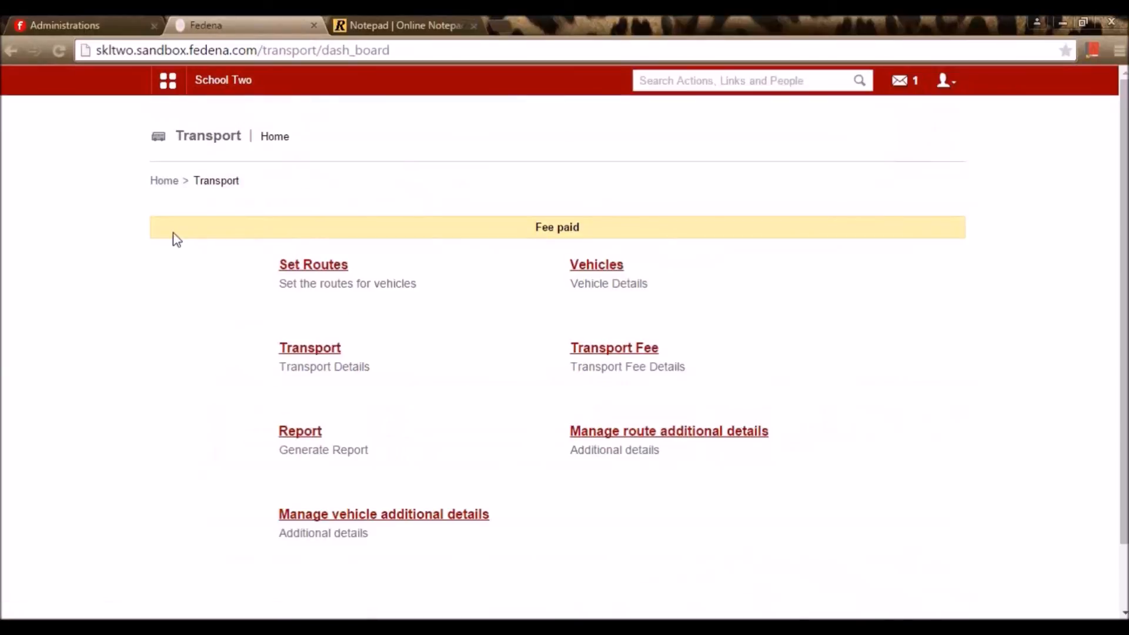
left_click(311, 438)
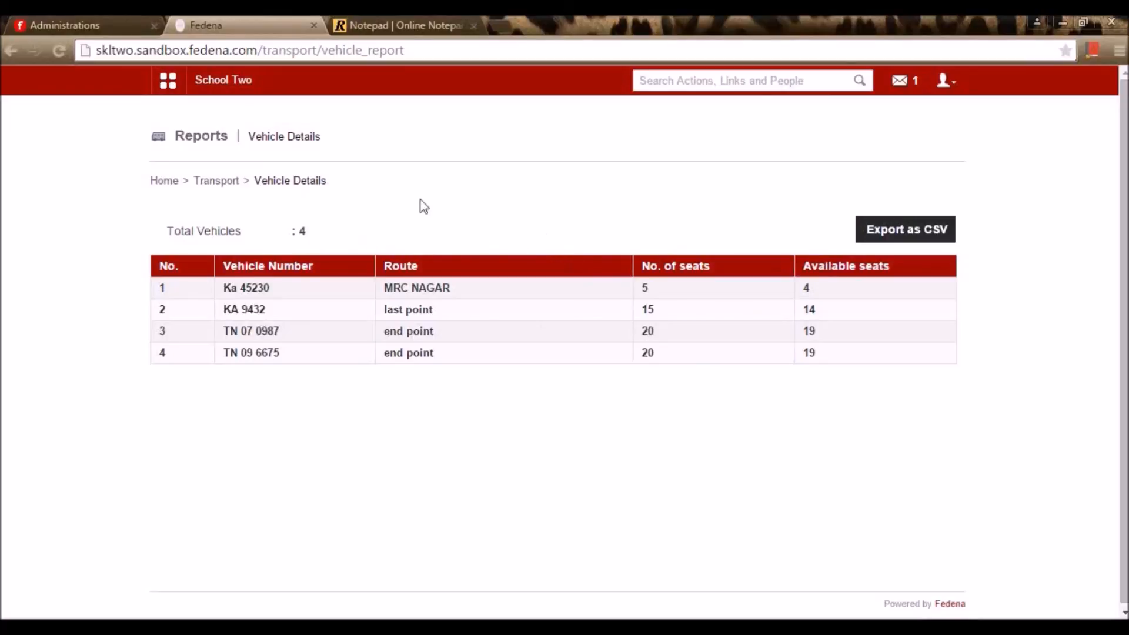
left_click(218, 181)
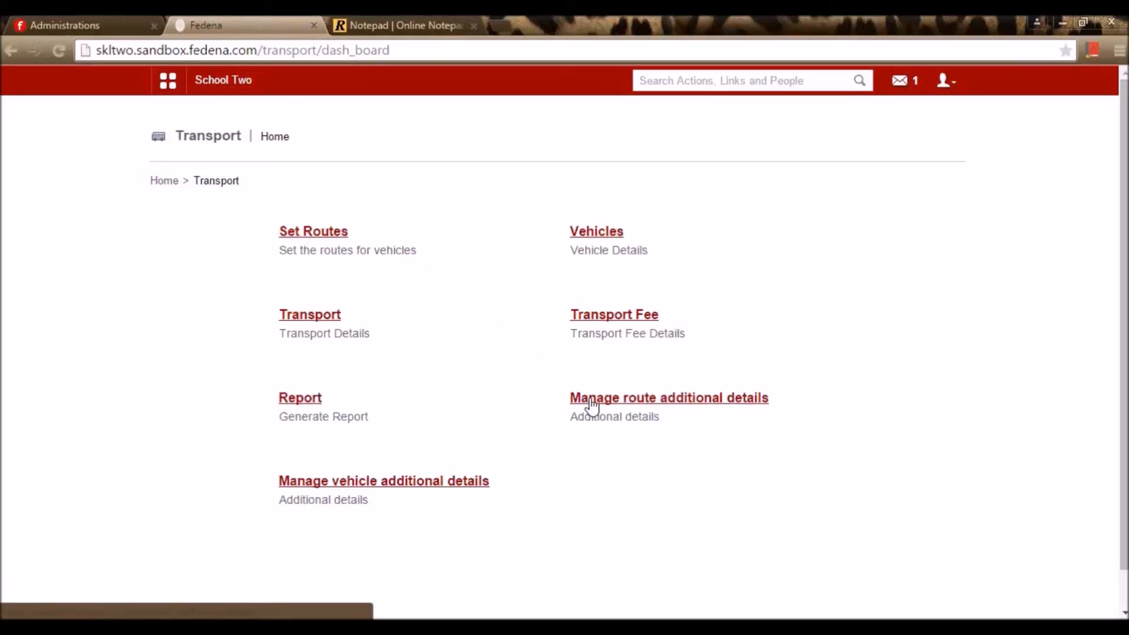
Look at the route list and the new-route form, then return to Transport home
left_click(333, 234)
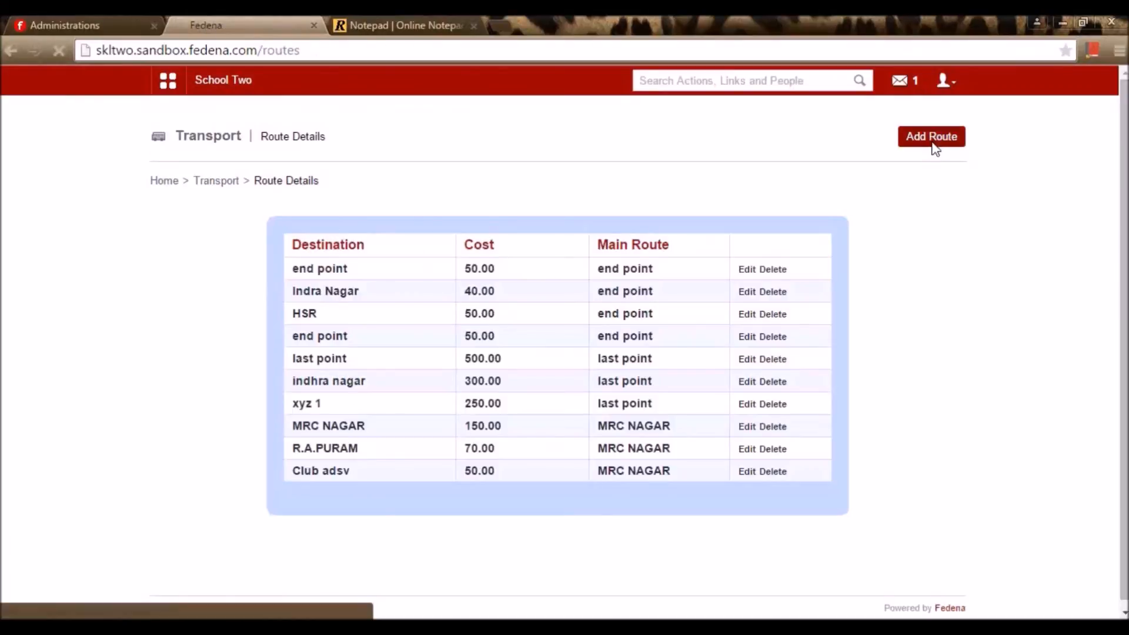
left_click(928, 144)
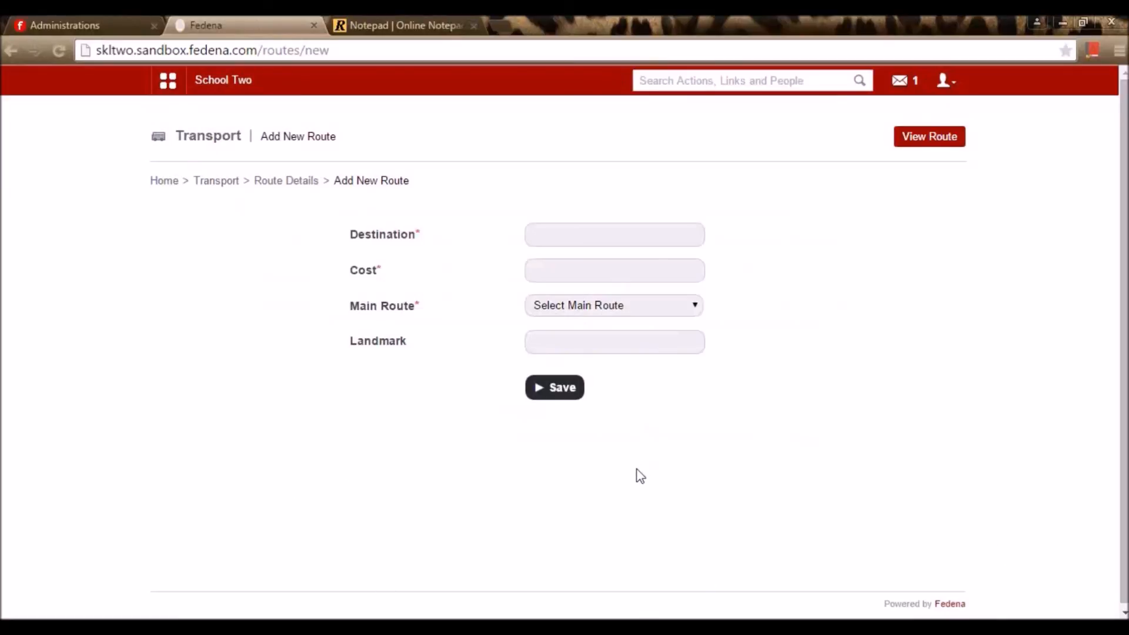
left_click(237, 182)
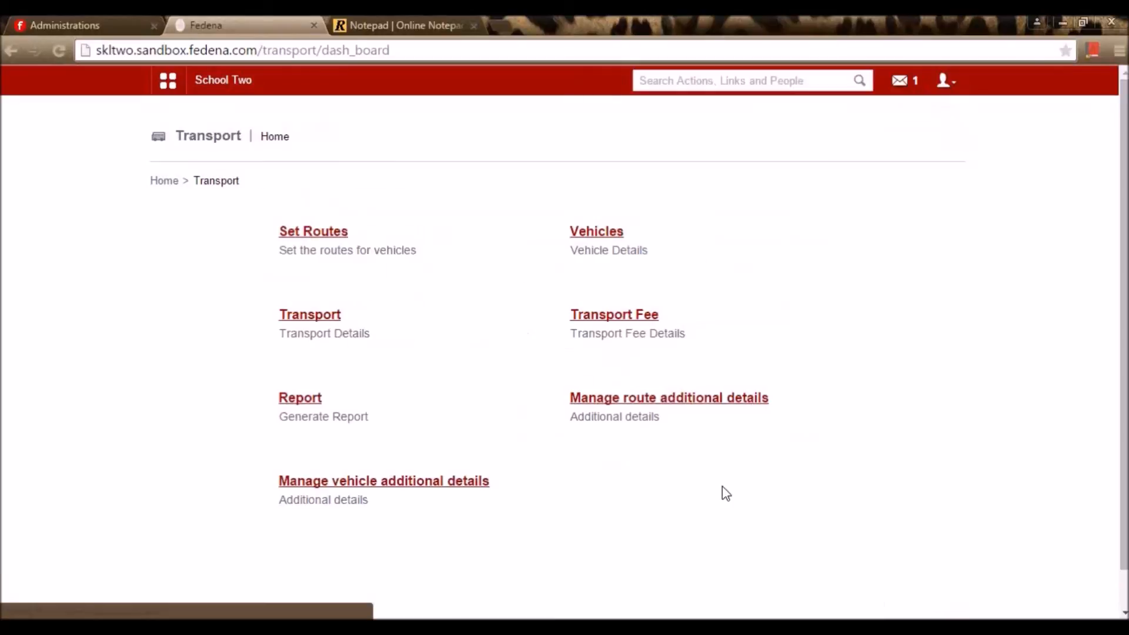
Edit the Landmark route additional detail, keeping TextBox as its input method
left_click(700, 402)
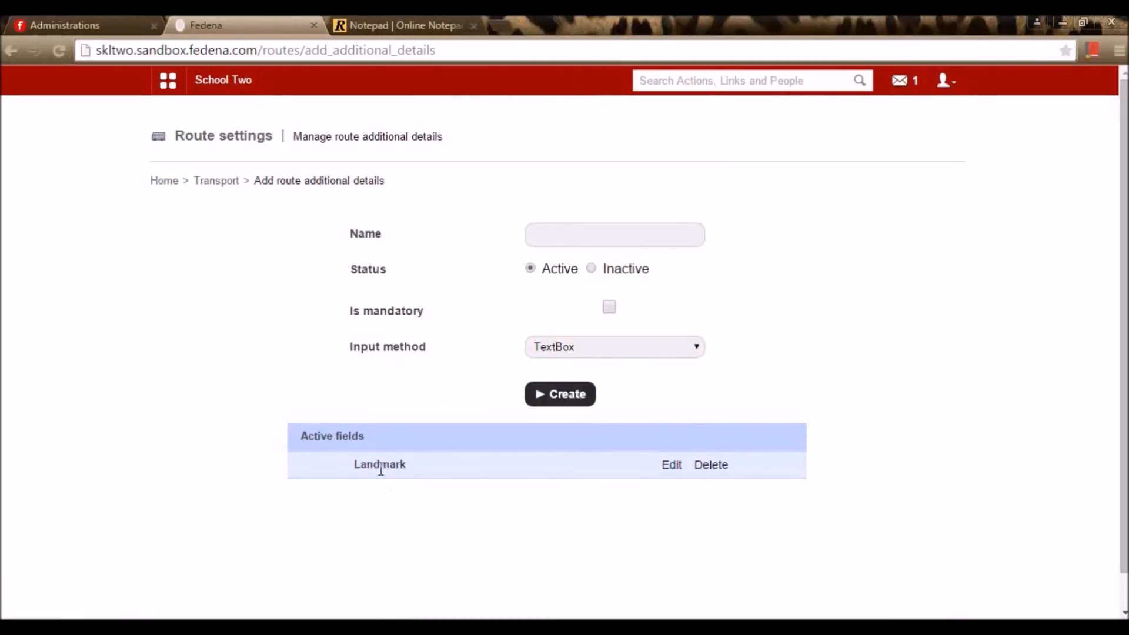
left_click(673, 467)
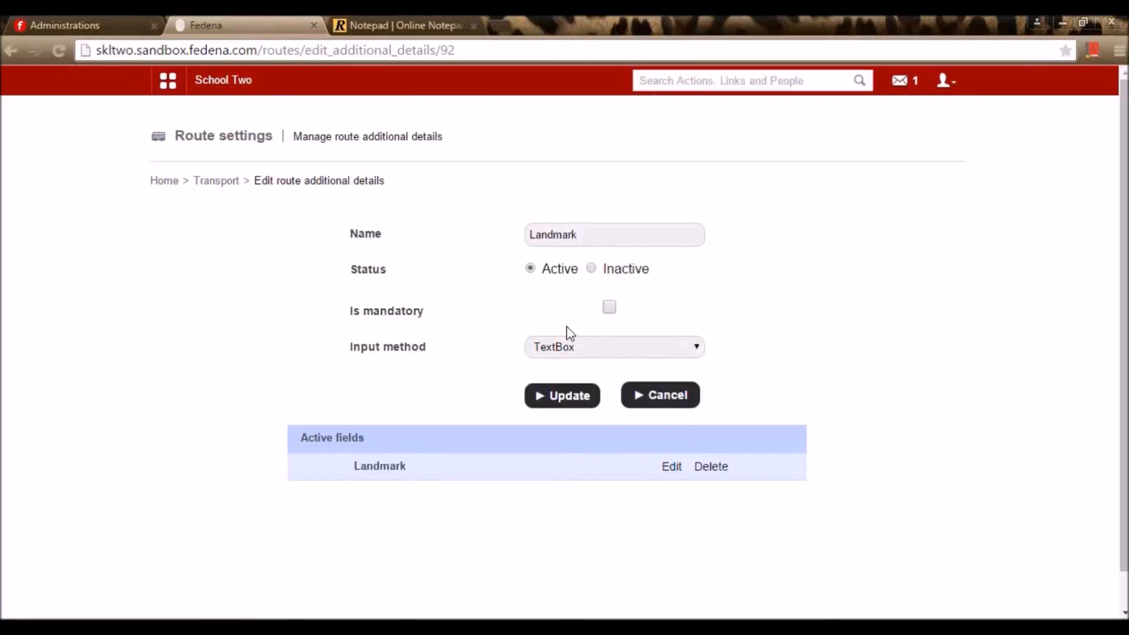
left_click(575, 351)
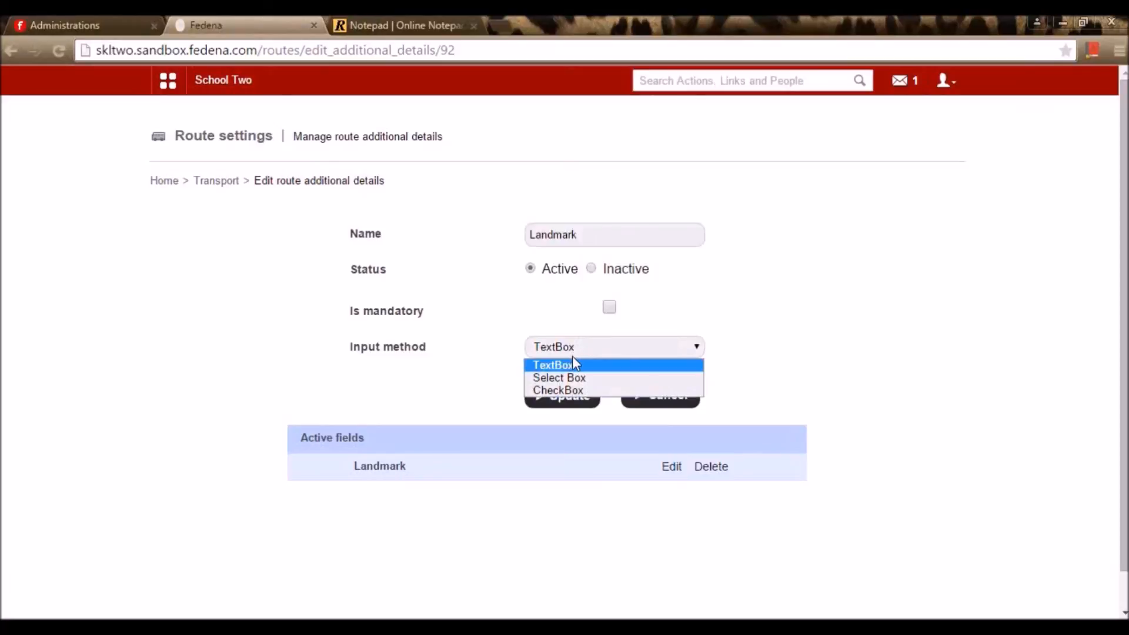
left_click(573, 356)
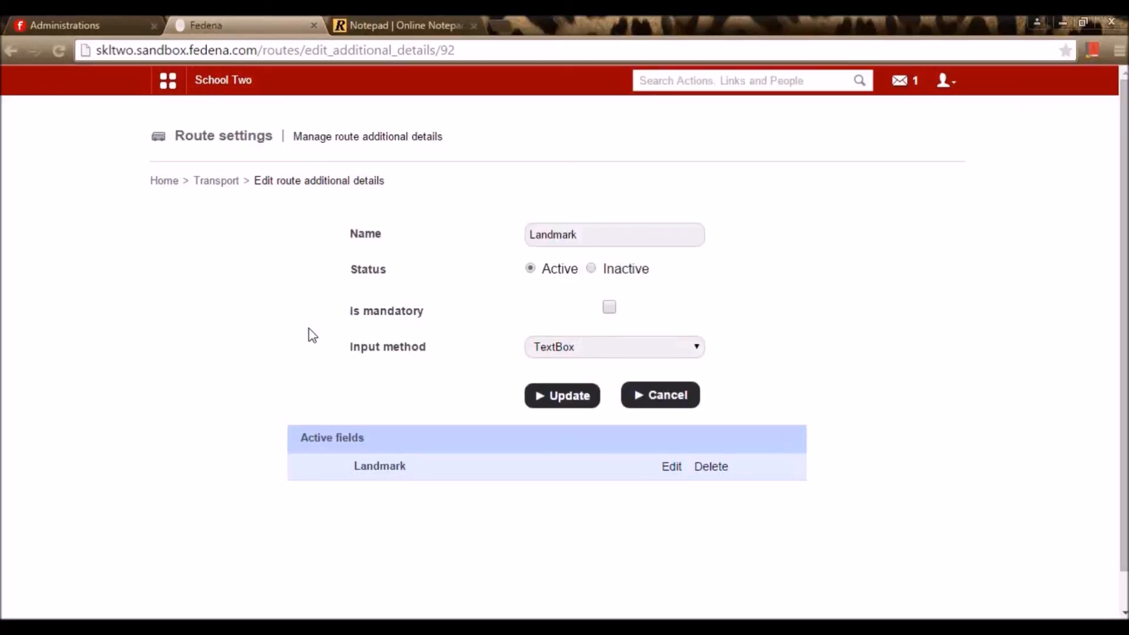
left_click(214, 181)
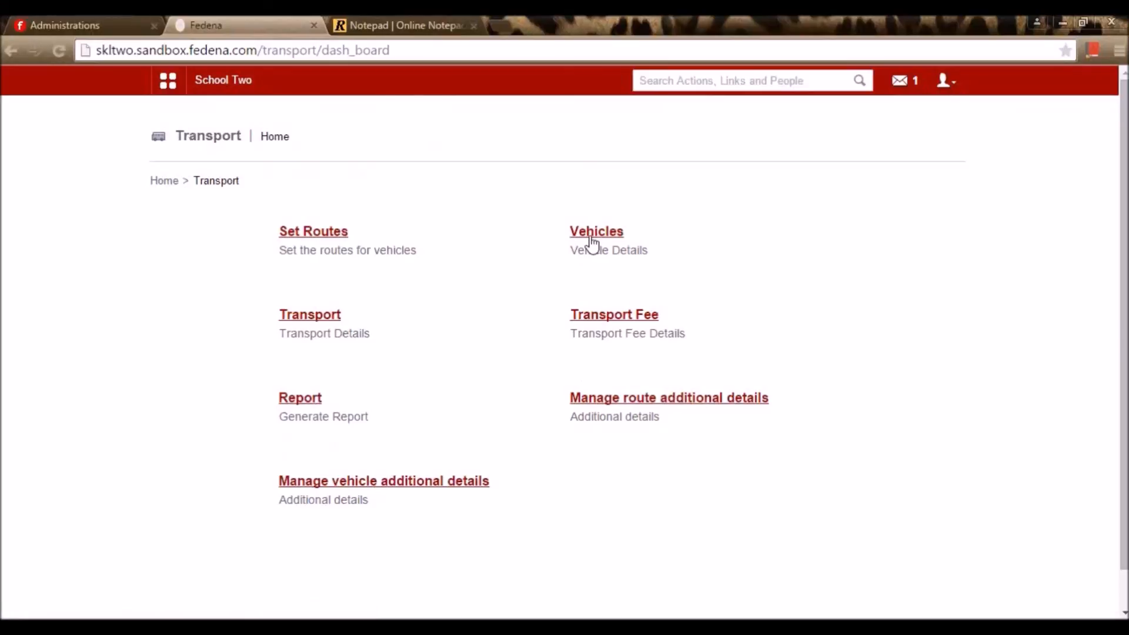
Browse vehicle additional details, the vehicle list and the Add Vehicle form, then view the add-on notepad
left_click(464, 486)
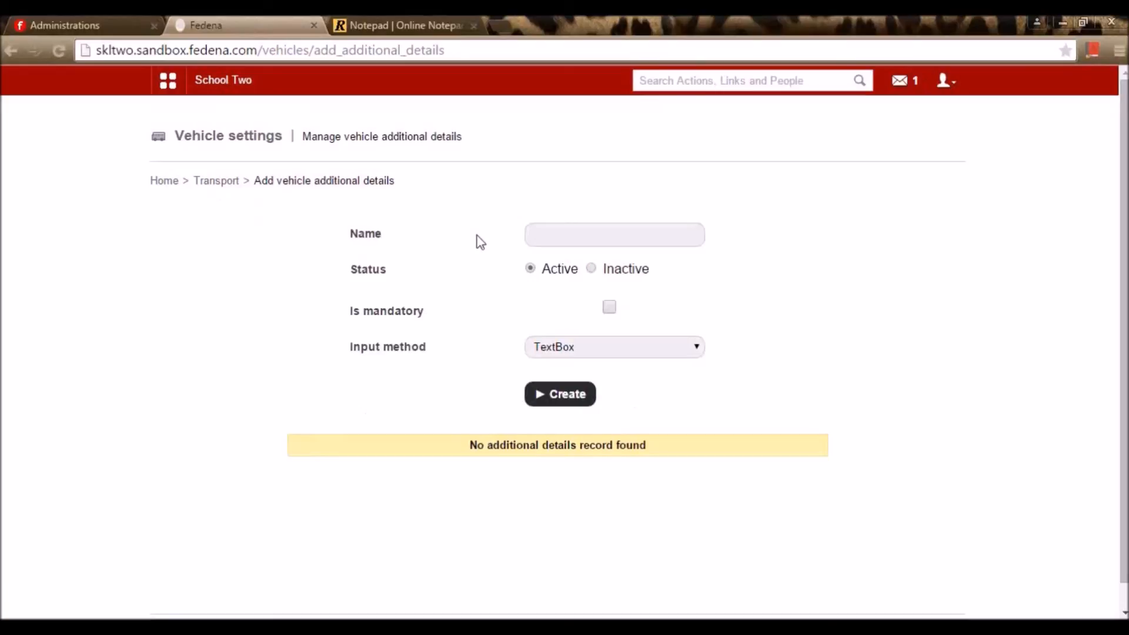
left_click(553, 238)
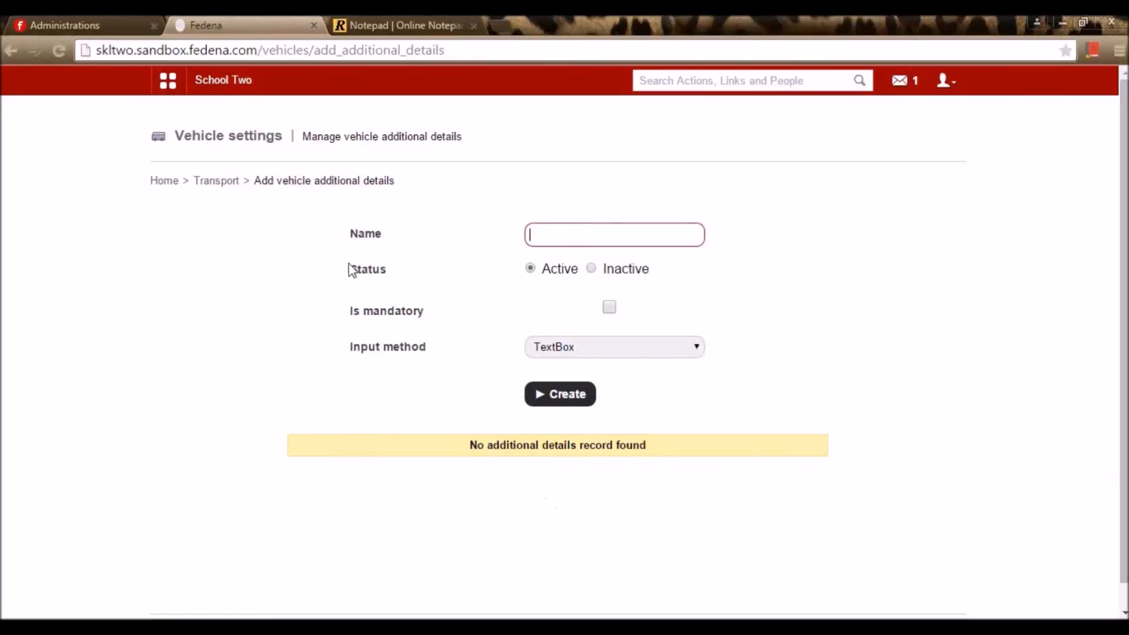
left_click(219, 182)
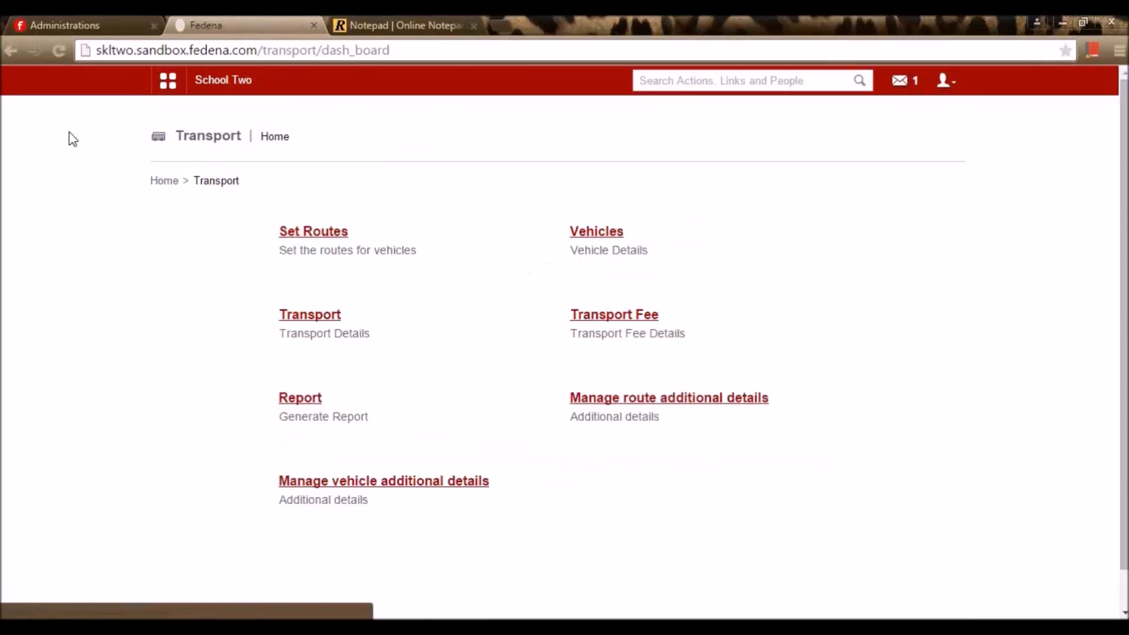
left_click(587, 231)
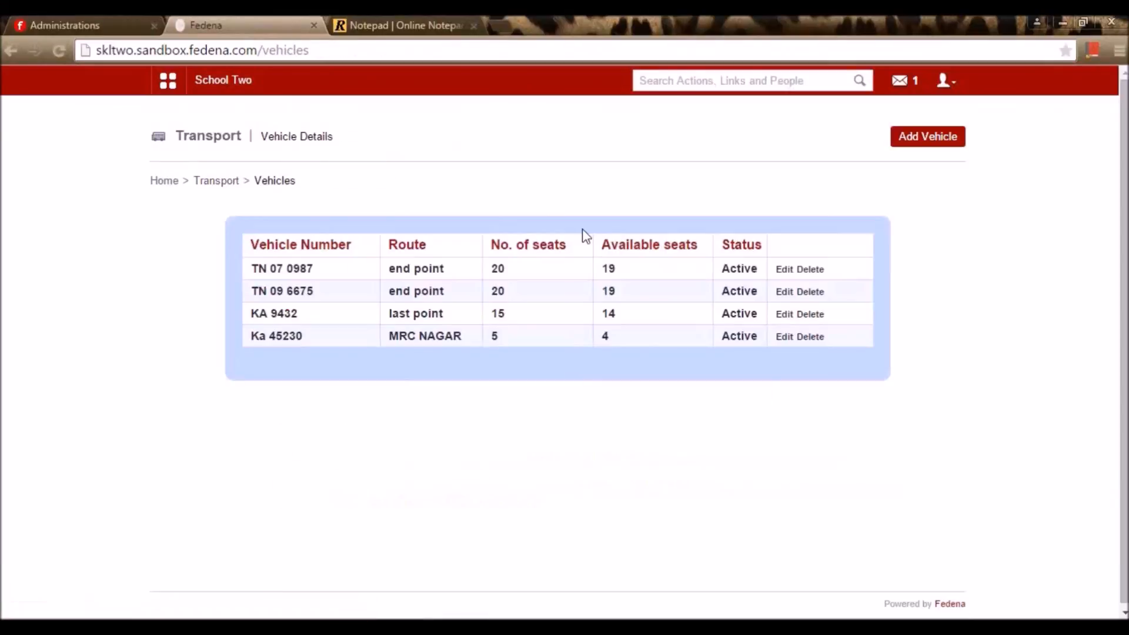
left_click(909, 135)
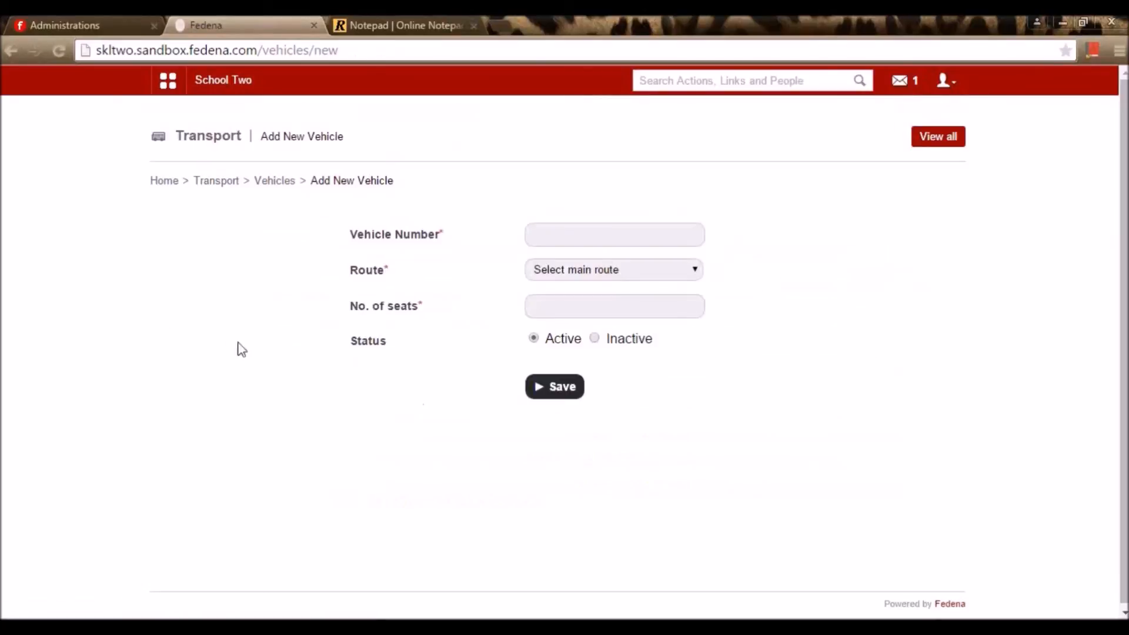
left_click(233, 186)
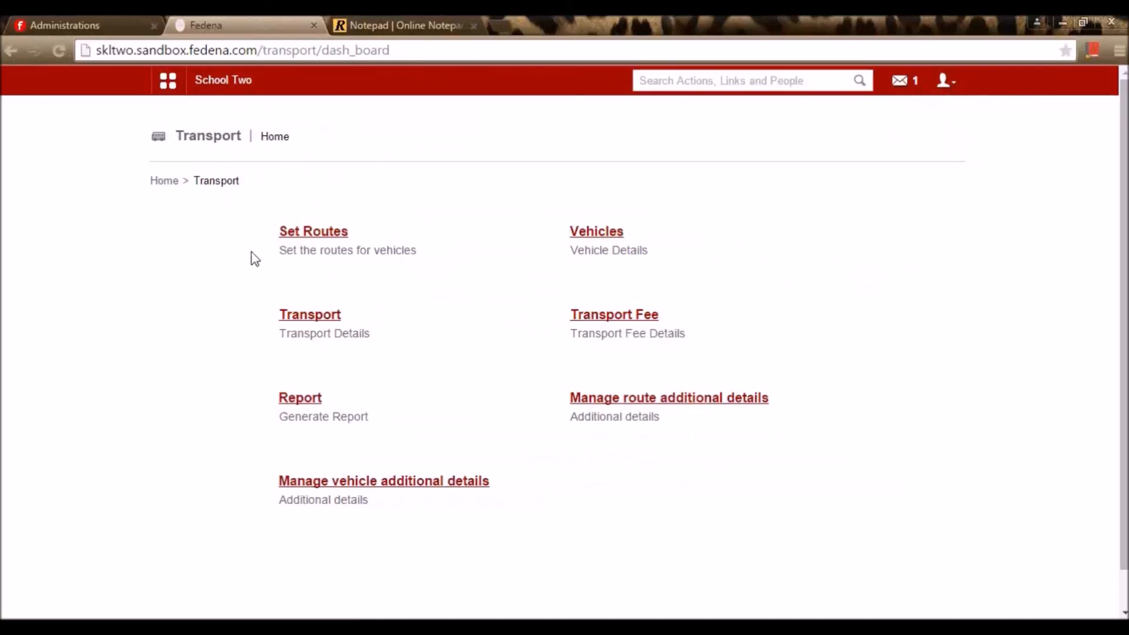
left_click(373, 26)
Mark Form Builder in the notepad, verify it in School A's plugins, and return to School Two's Transport page
left_click(204, 550)
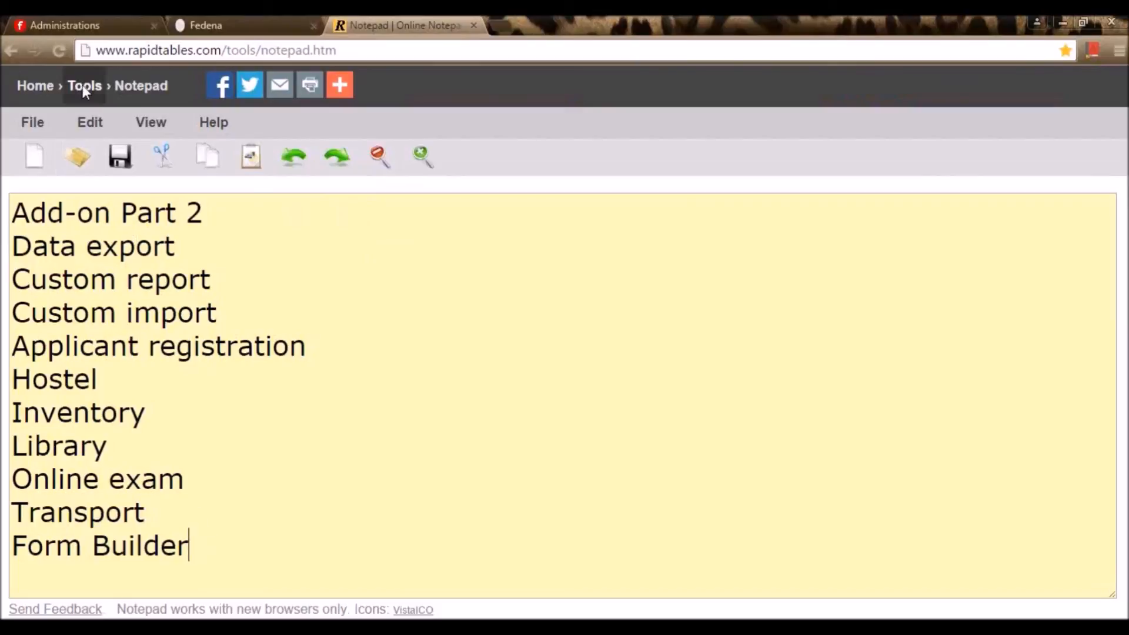
left_click(93, 23)
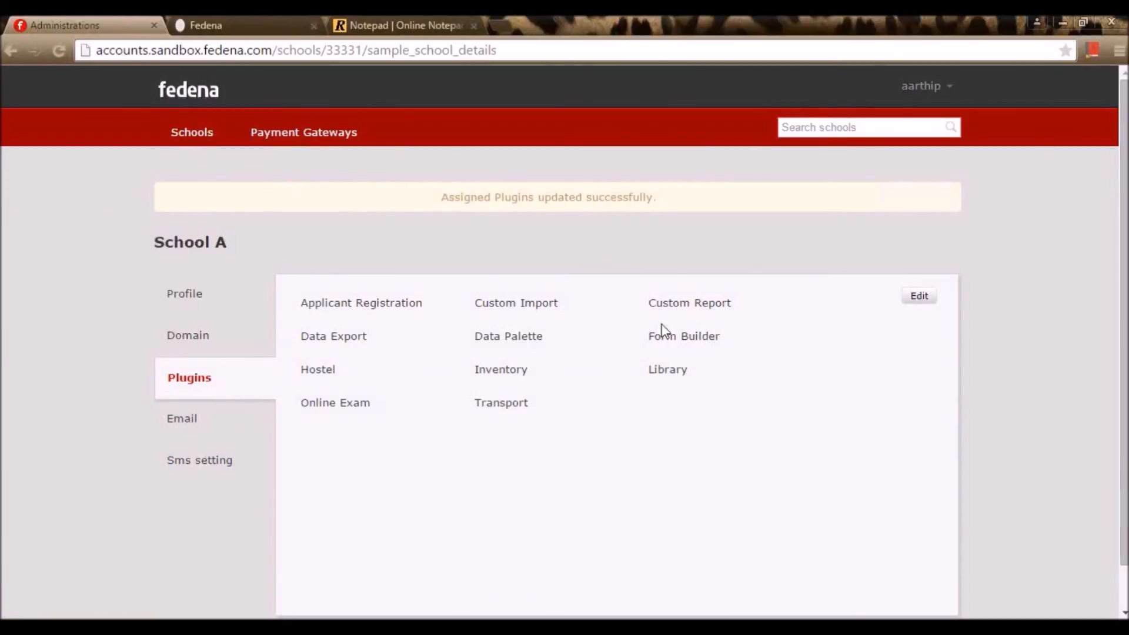
left_click(287, 15)
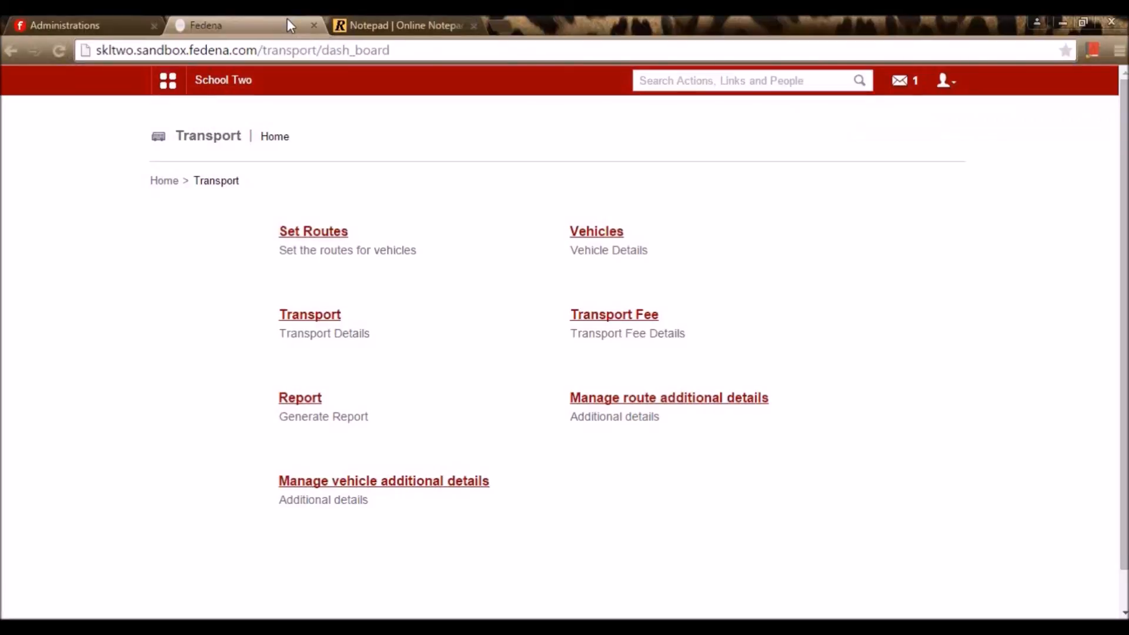
Go to Collaboration > Forms from the main grid menu
left_click(168, 87)
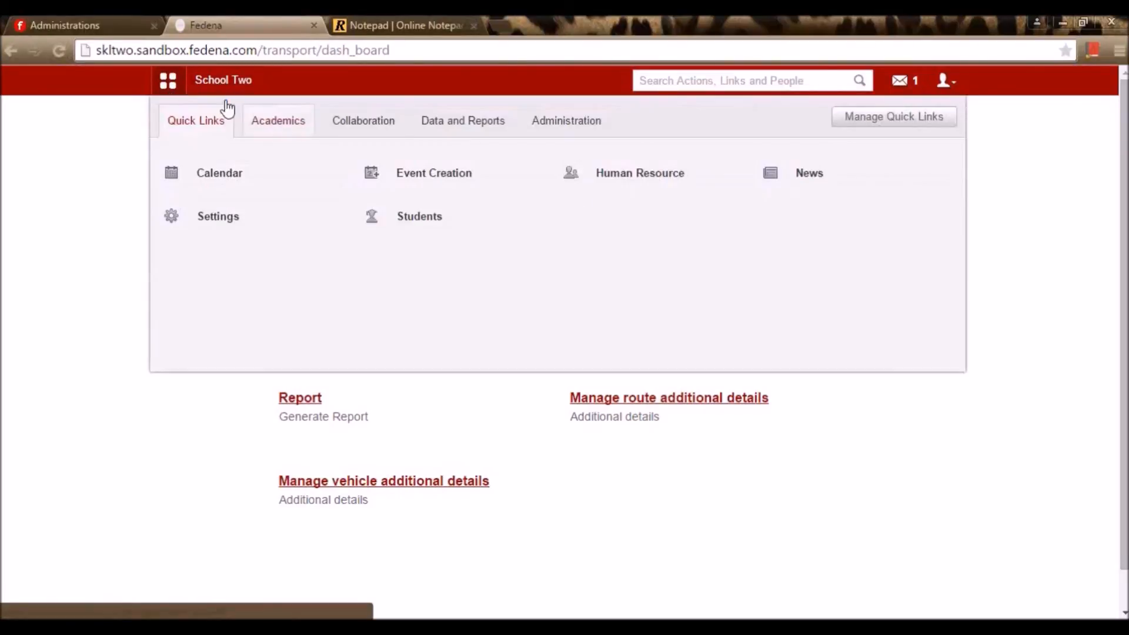
left_click(372, 131)
left_click(394, 187)
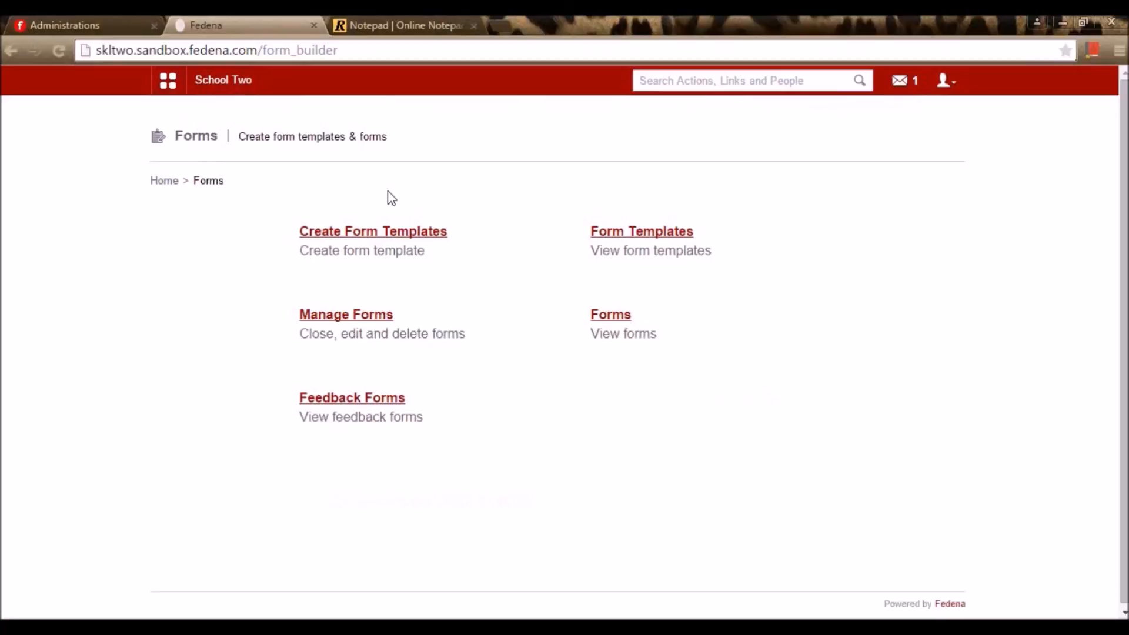
Create a new form template and enter 'TRIP Details' as its name, fixing typos along the way
left_click(390, 235)
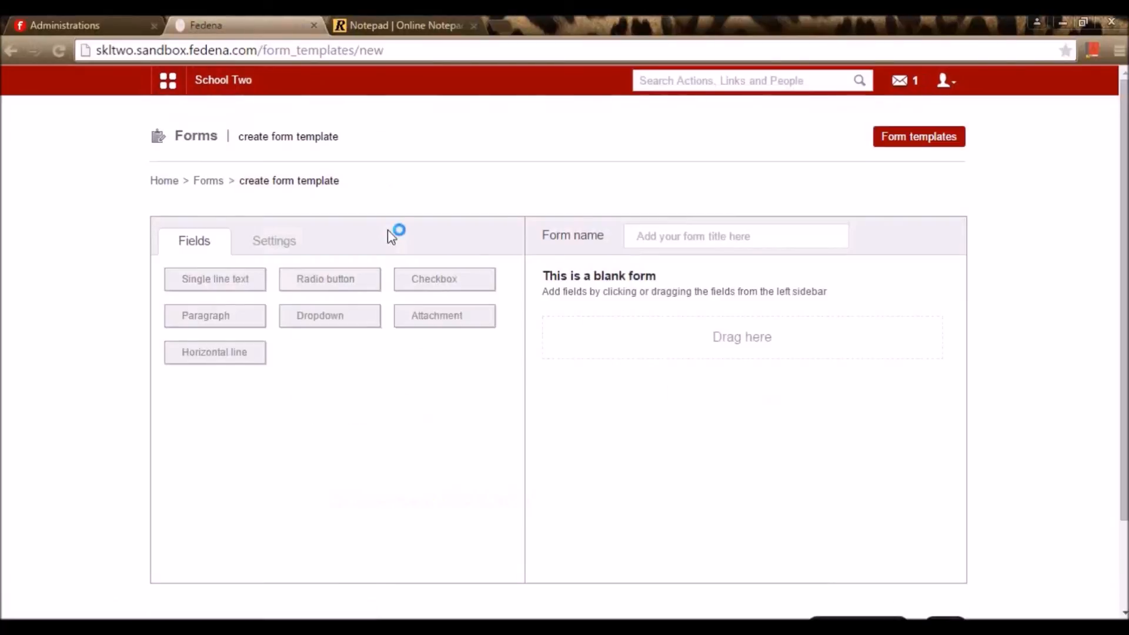
left_click(680, 237)
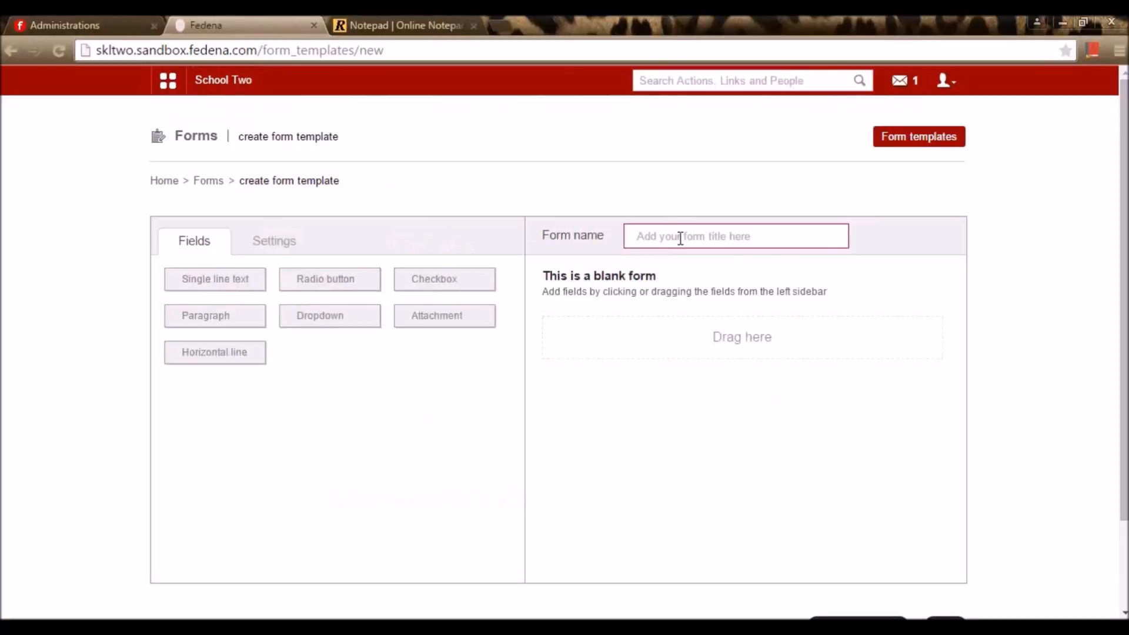
type("F")
key("BackSpace")
type("TR")
key("BackSpace")
key("BackSpace")
type("ETIALS")
key("BackSpace")
key("BackSpace")
key("BackSpace")
key("BackSpace")
key("BackSpace")
key("BackSpace")
key("BackSpace")
Add a checkbox question to the TRIP Details form and position it
left_click(478, 283)
left_click_drag(479, 285, 635, 338)
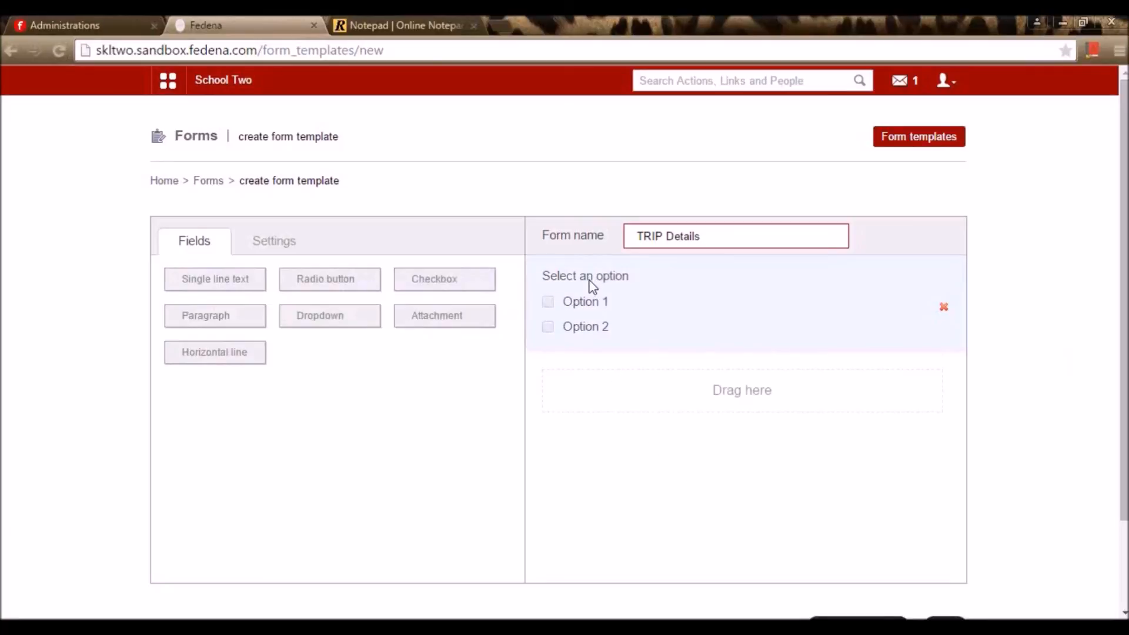
left_click(294, 241)
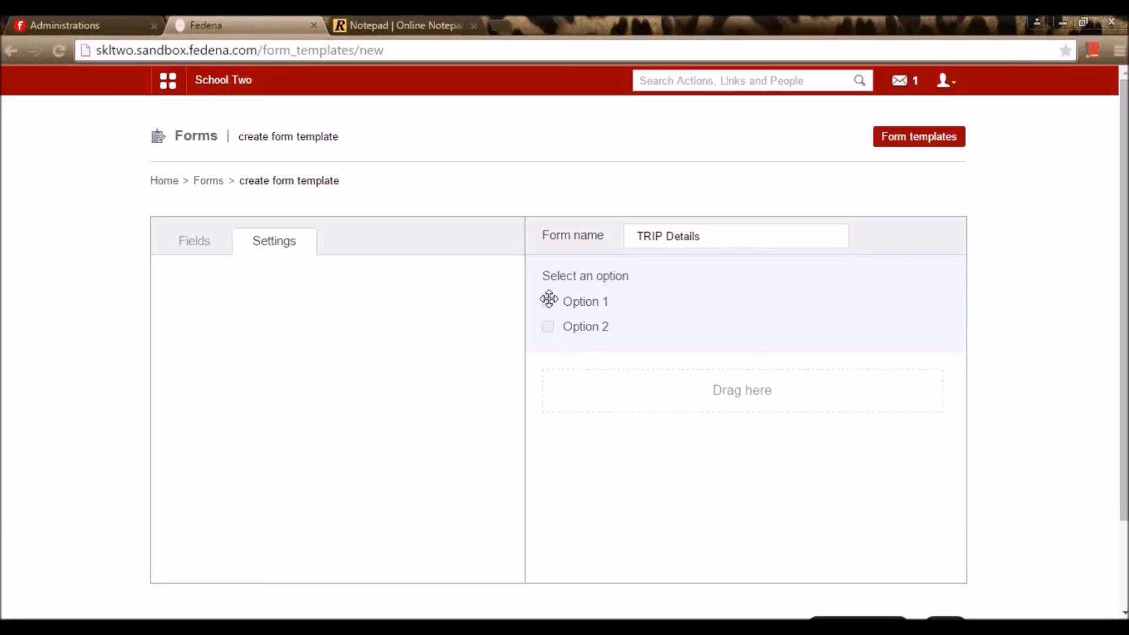
left_click_drag(549, 301, 681, 414)
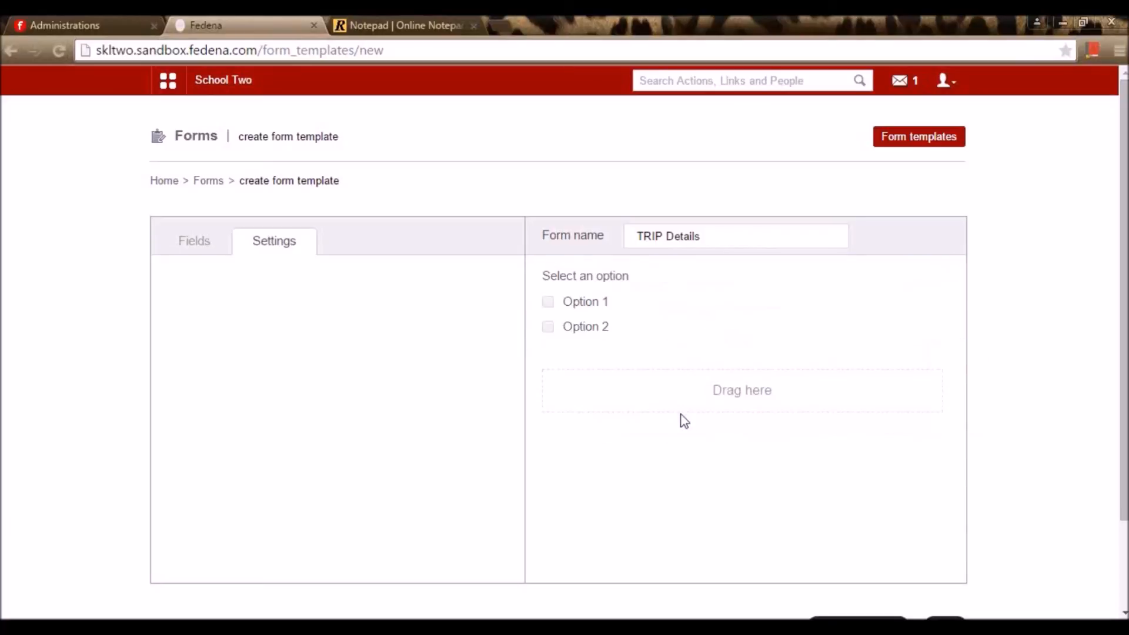
Add a radio-button question below the checkbox one and mark the question mandatory
left_click(182, 244)
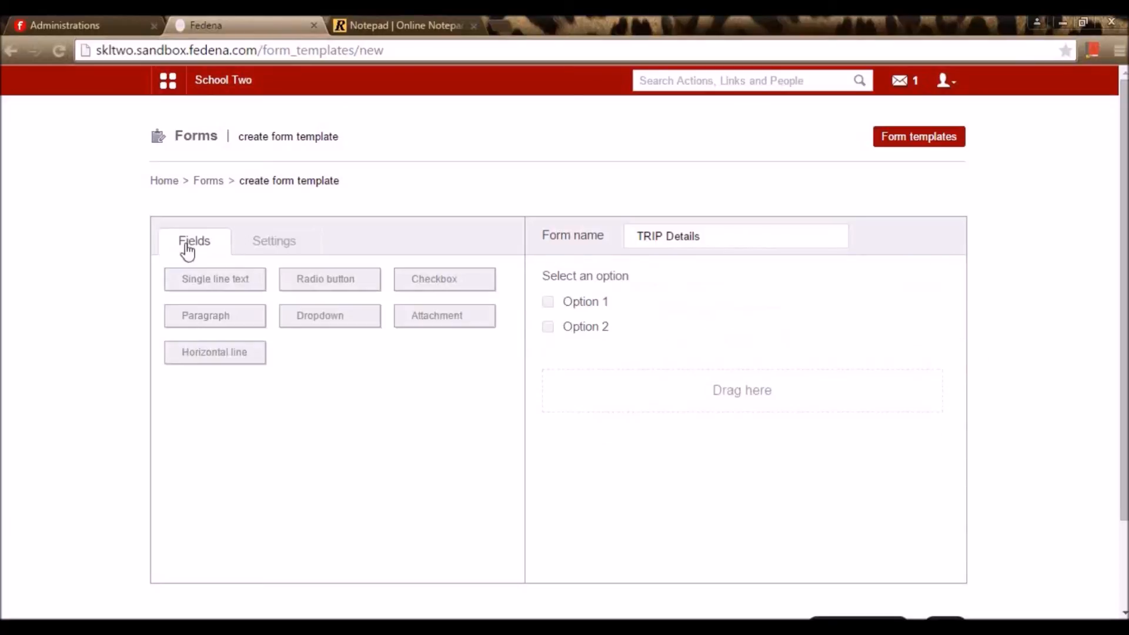
left_click_drag(327, 290, 645, 400)
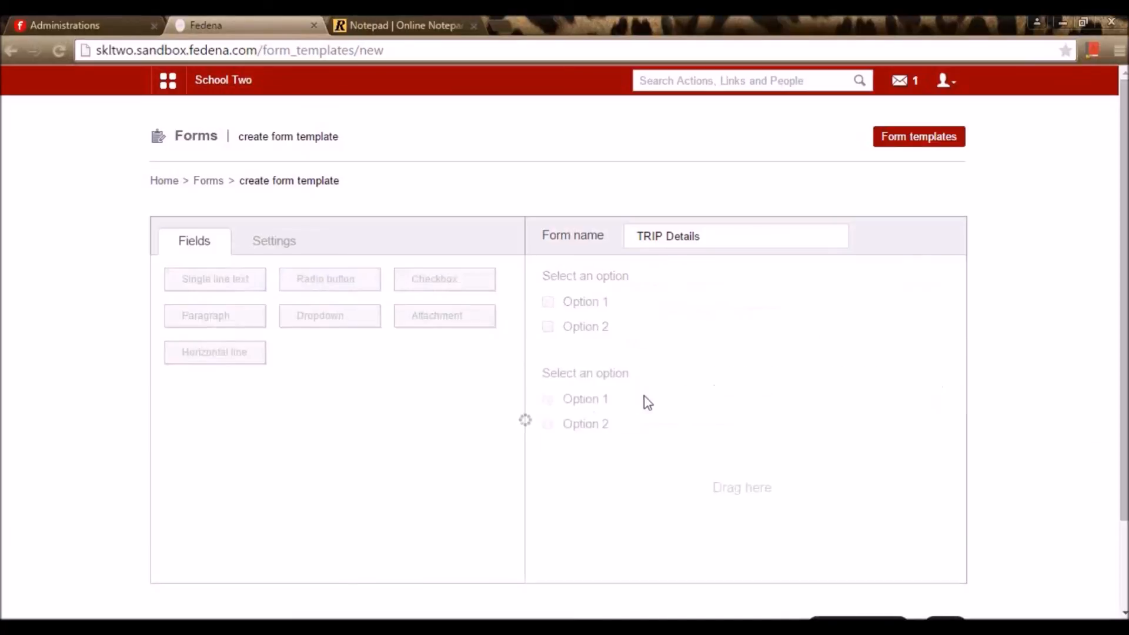
left_click(591, 425)
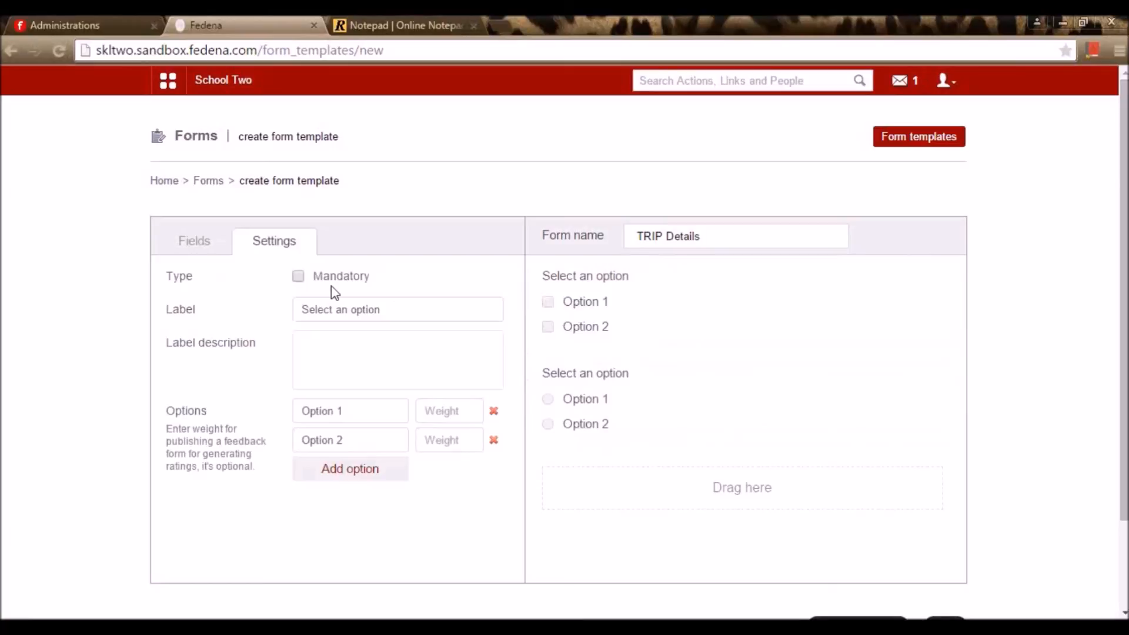
left_click(299, 278)
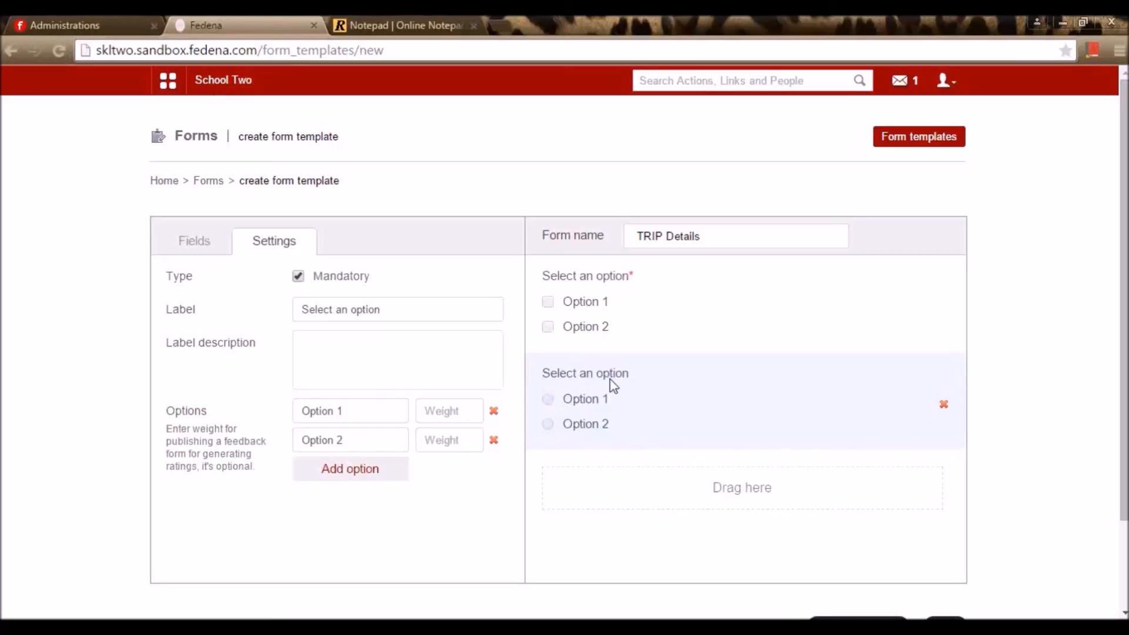
Untick Mandatory and relabel the checkbox question 'Which place do you like to visit for the trip?'
left_click(298, 276)
triple_click(400, 310)
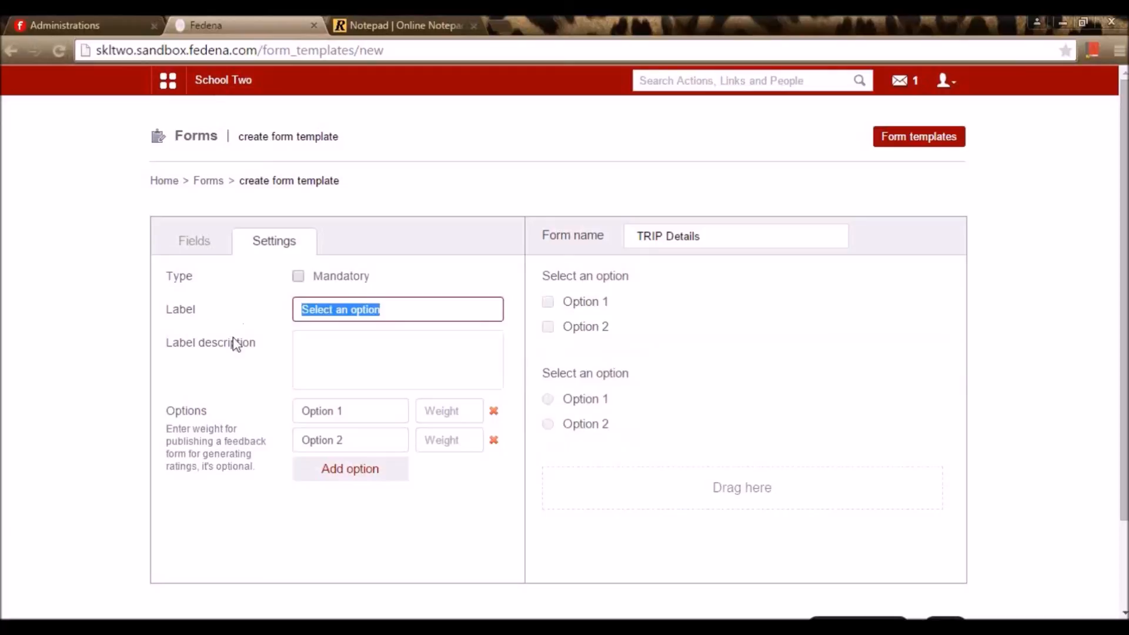
key("BackSpace")
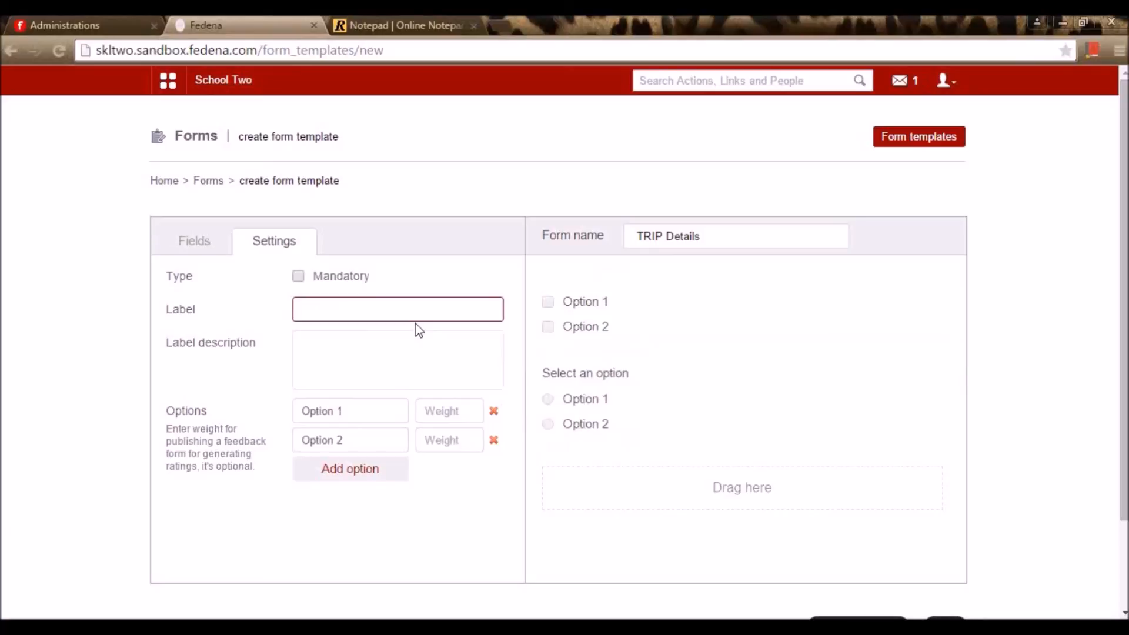
type("WHCI")
key("BackSpace")
key("BackSpace")
key("BackSpace")
type("hcih")
key("BackSpace")
key("BackSpace")
key("BackSpace")
type("ich place")
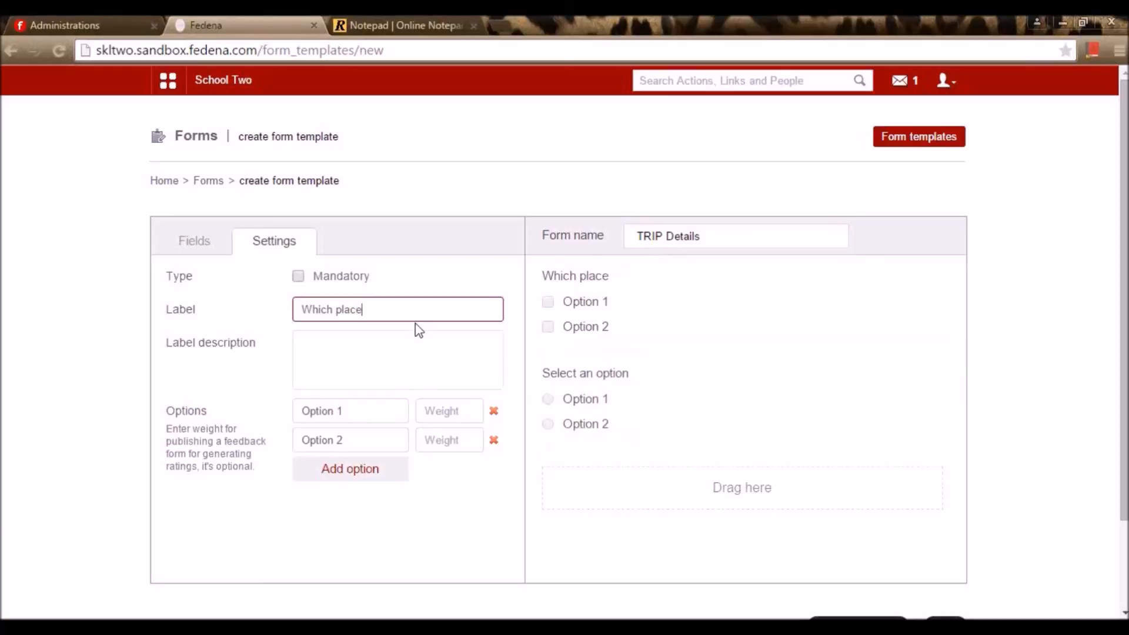
type(" do you like to ")
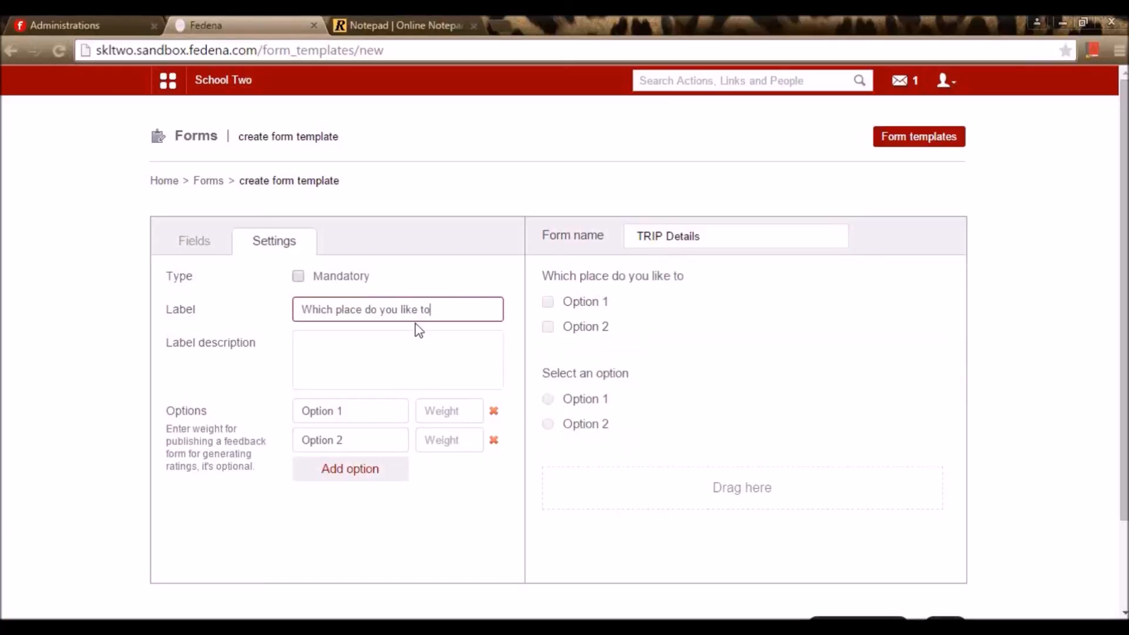
type("visit for the")
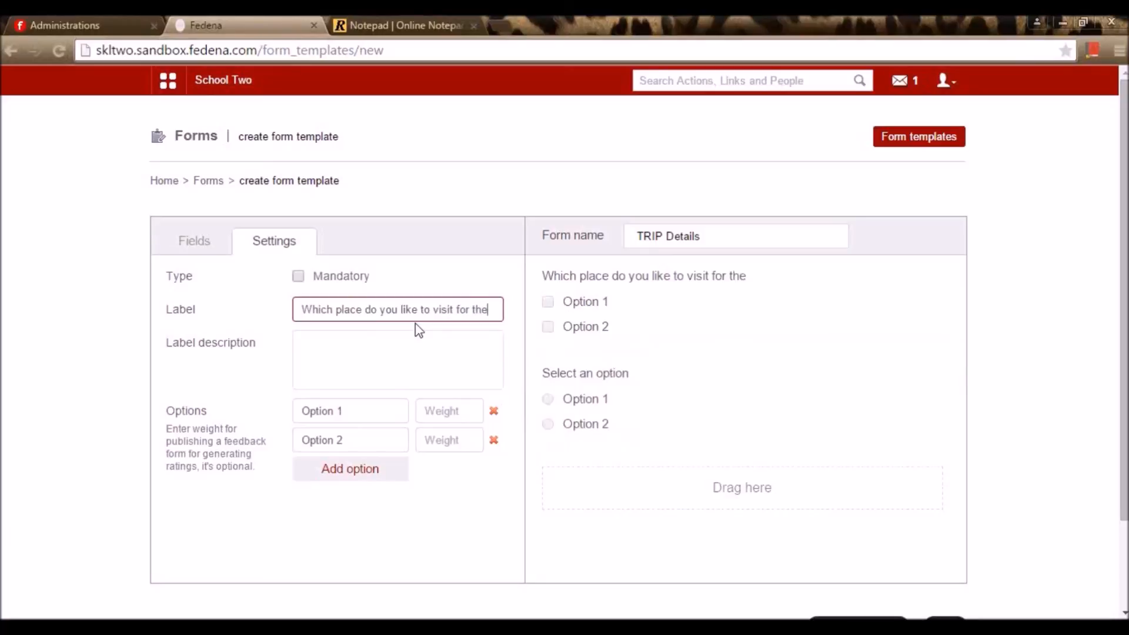
type(" trip")
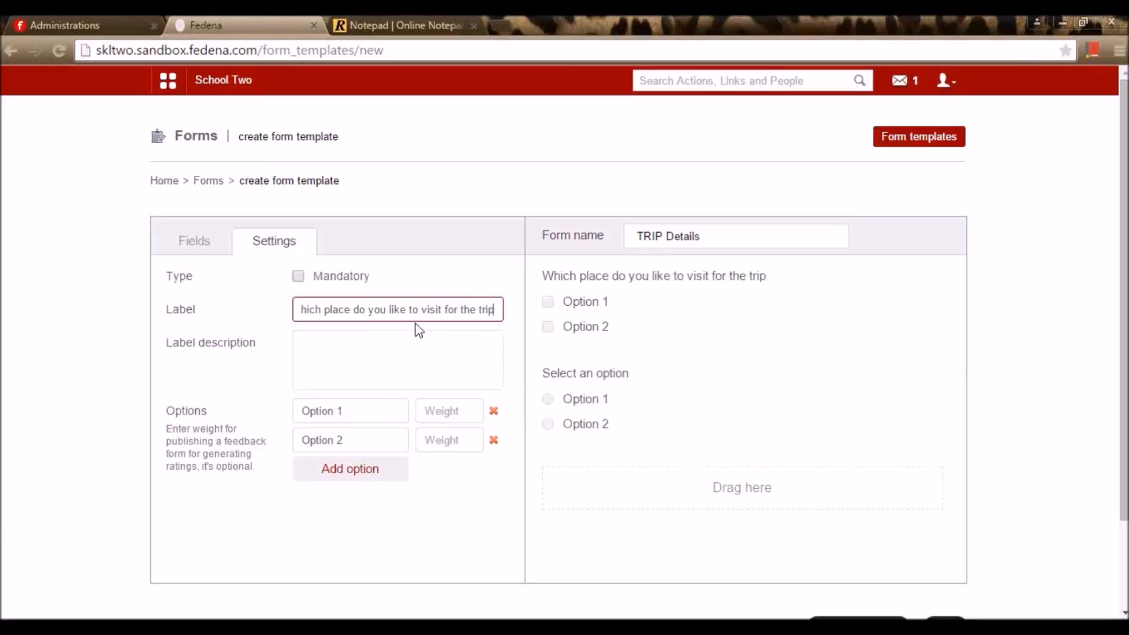
type("?")
left_click(421, 368)
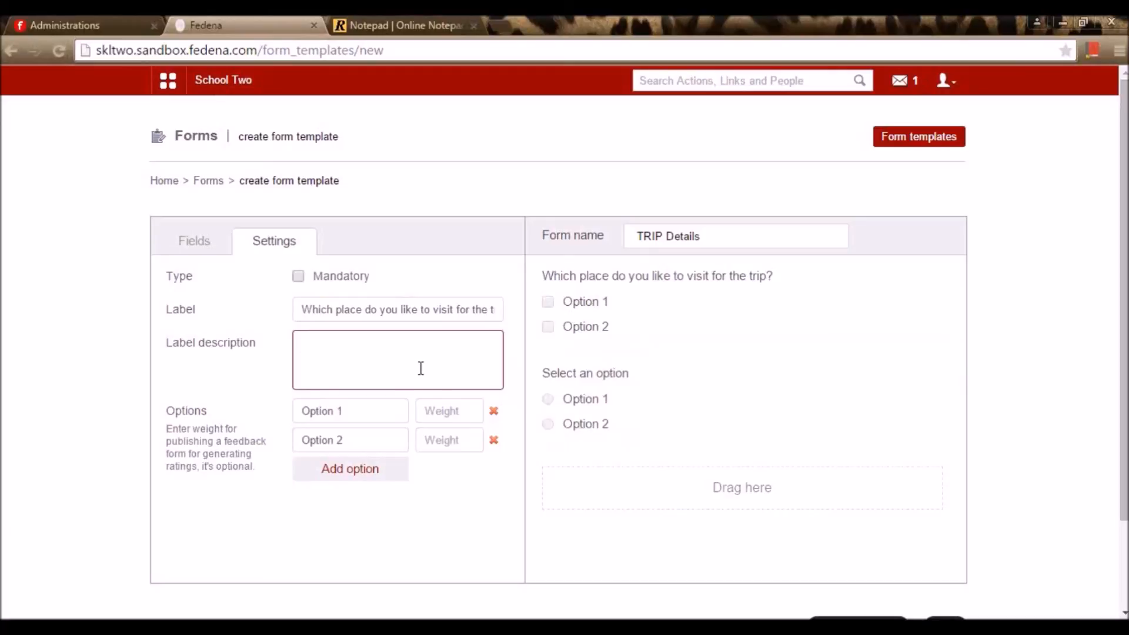
Replace the default Option 1 and Option 2 choices with 'beach' and 'movies'
left_click(355, 405)
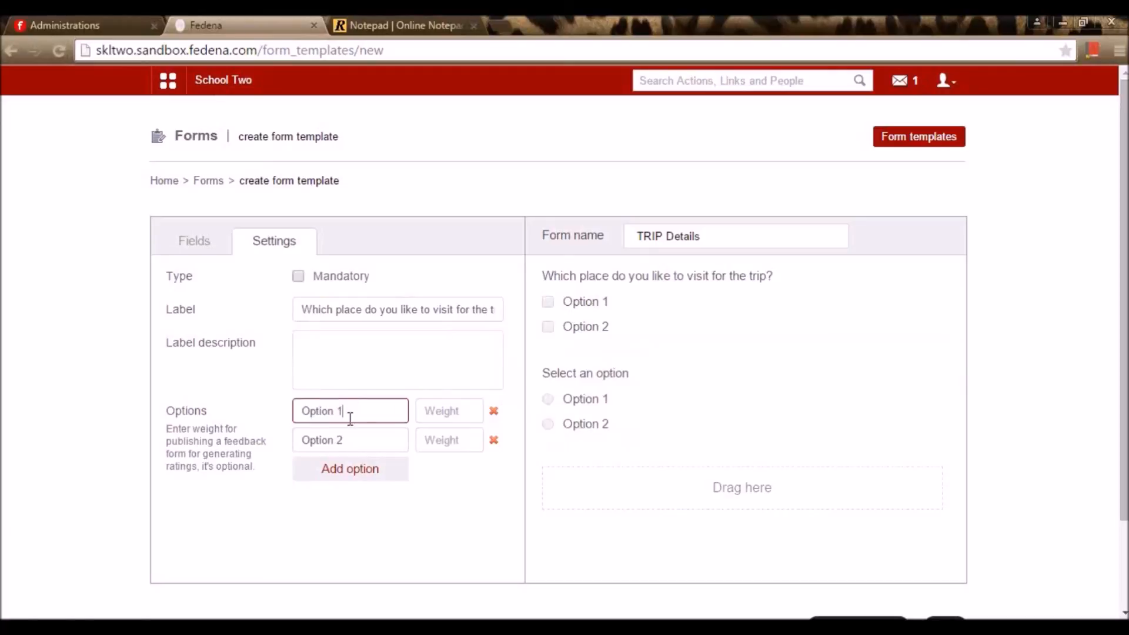
triple_click(362, 412)
key("BackSpace")
type("beach")
left_click(353, 442)
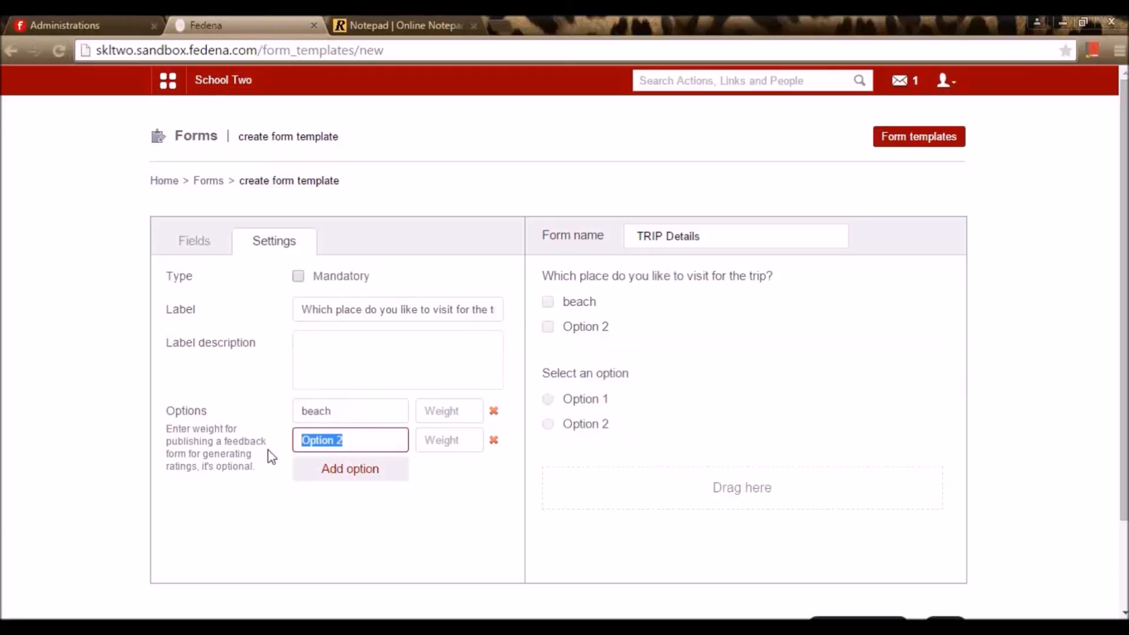
type("movies")
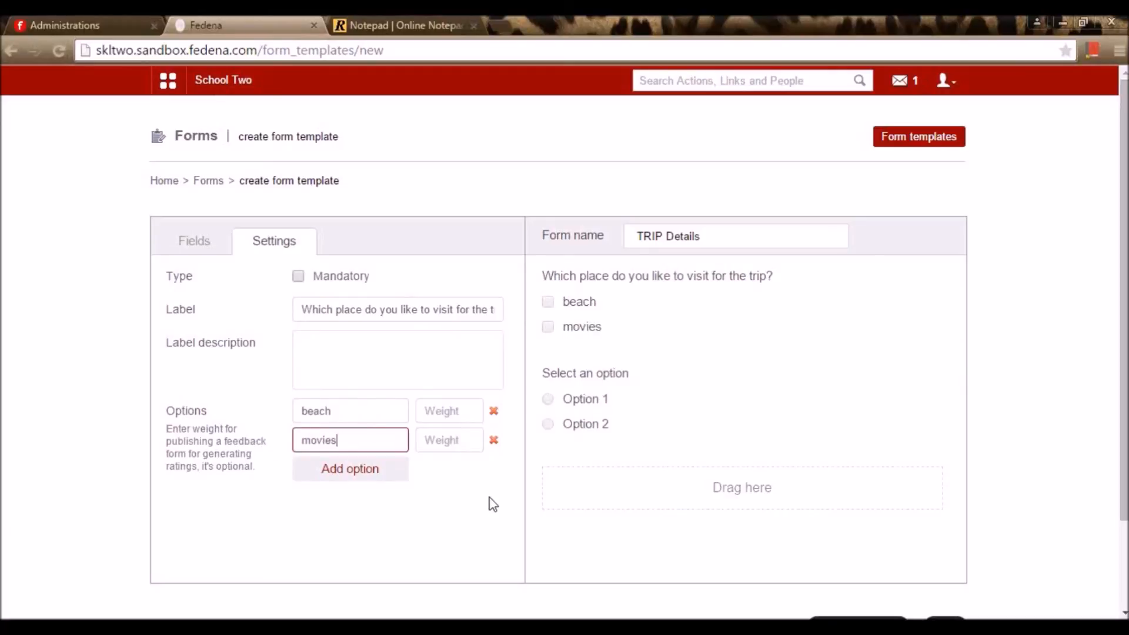
left_click(461, 437)
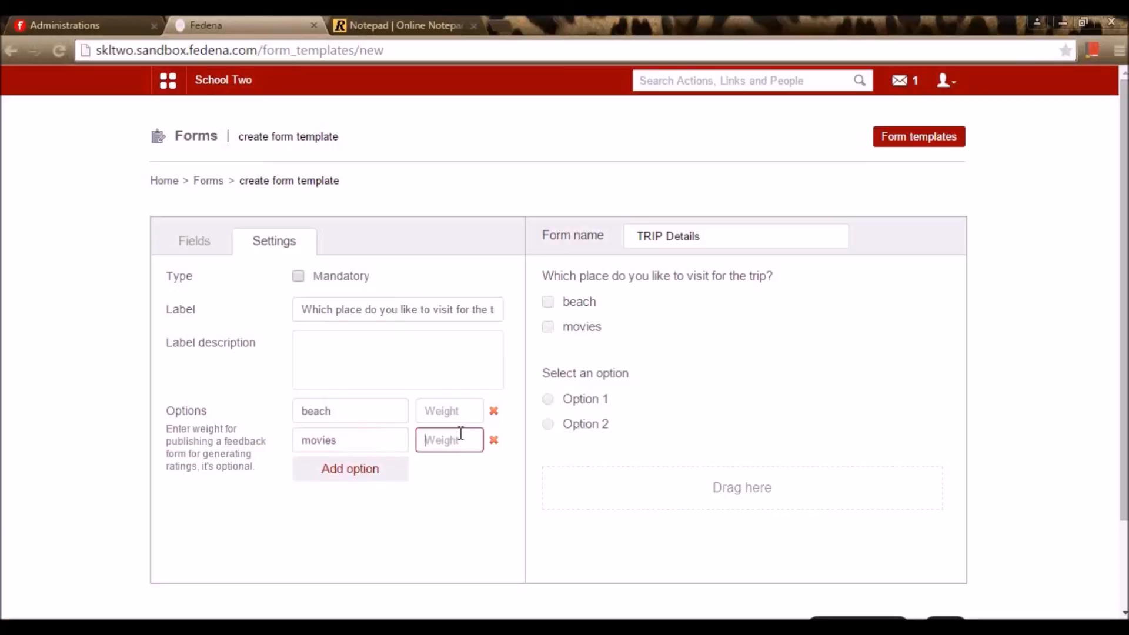
left_click(459, 416)
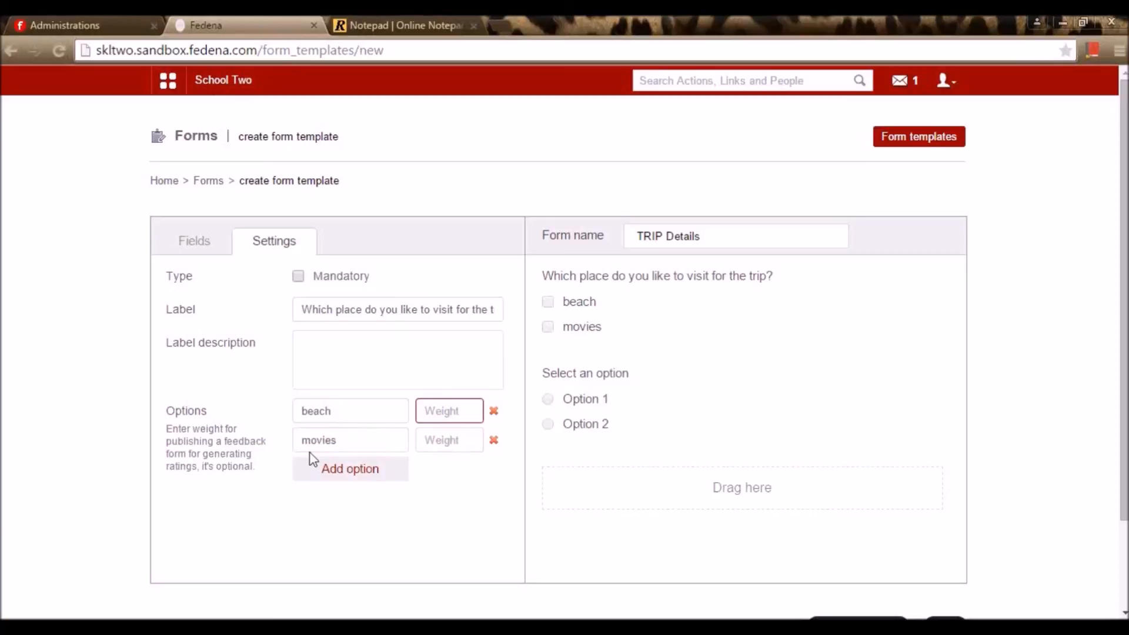
left_click(471, 440)
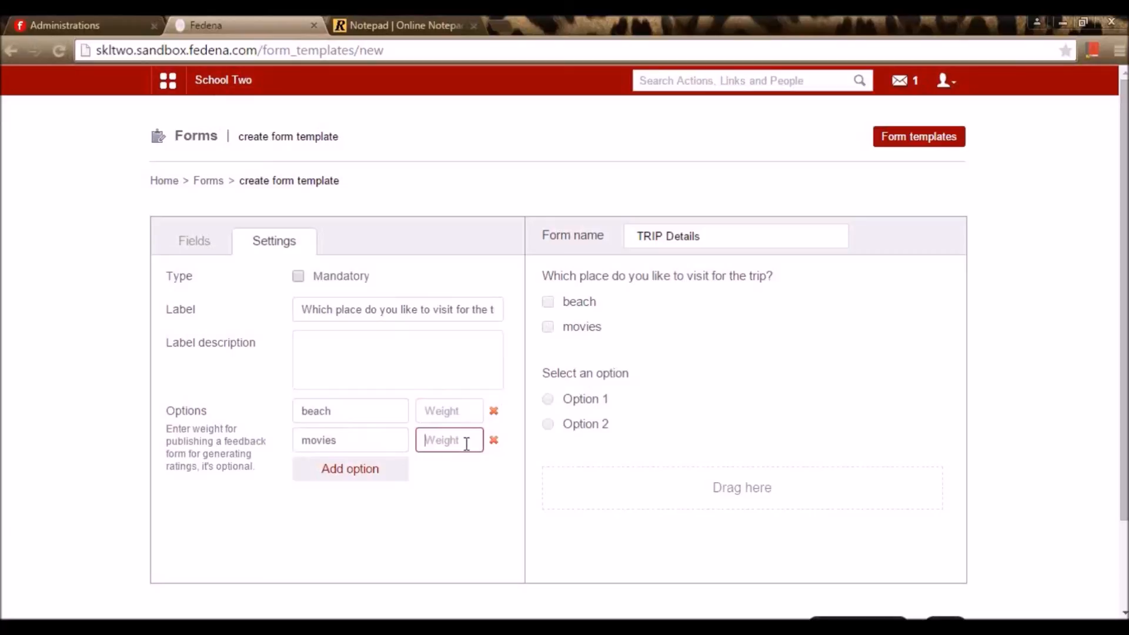
Add a third answer choice named 'Play'
left_click(390, 475)
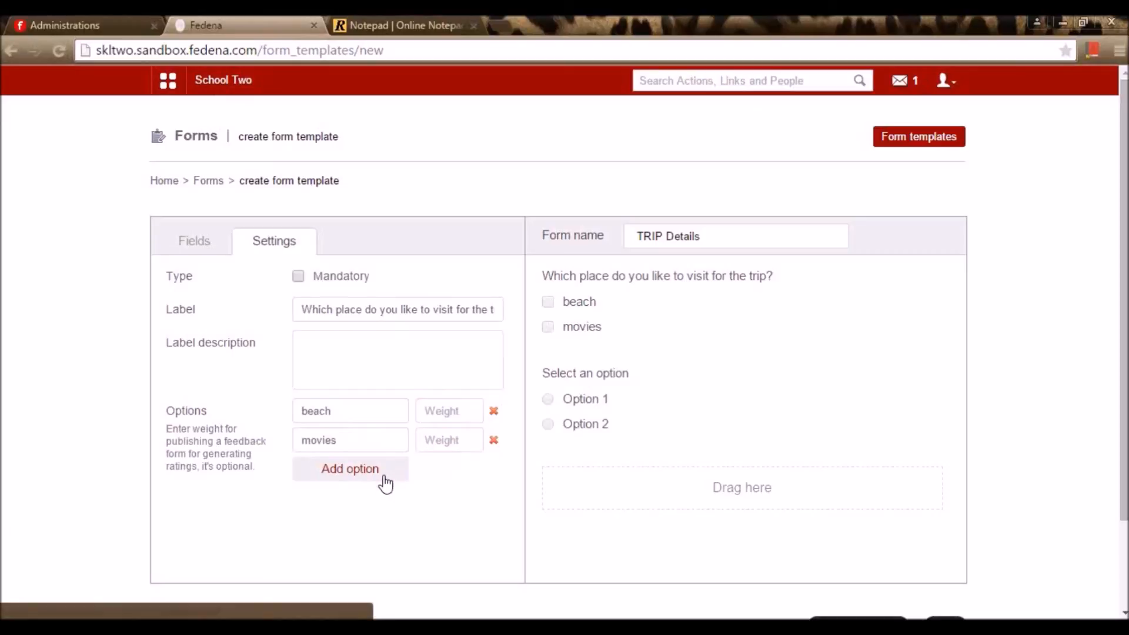
left_click(351, 476)
key("ctrl+a")
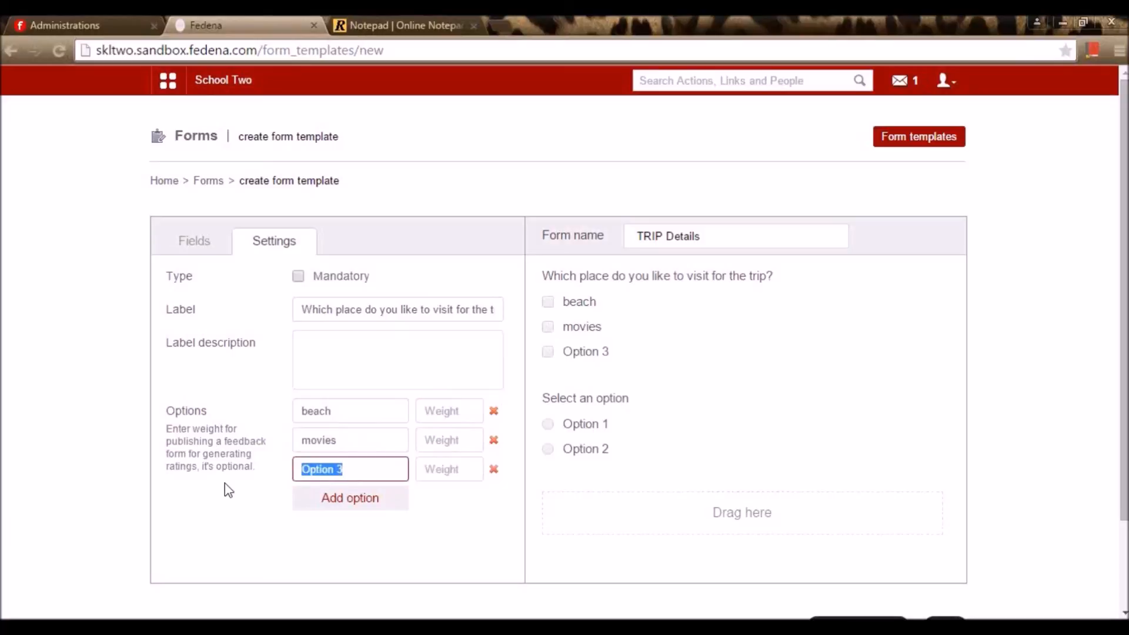
key("BackSpace")
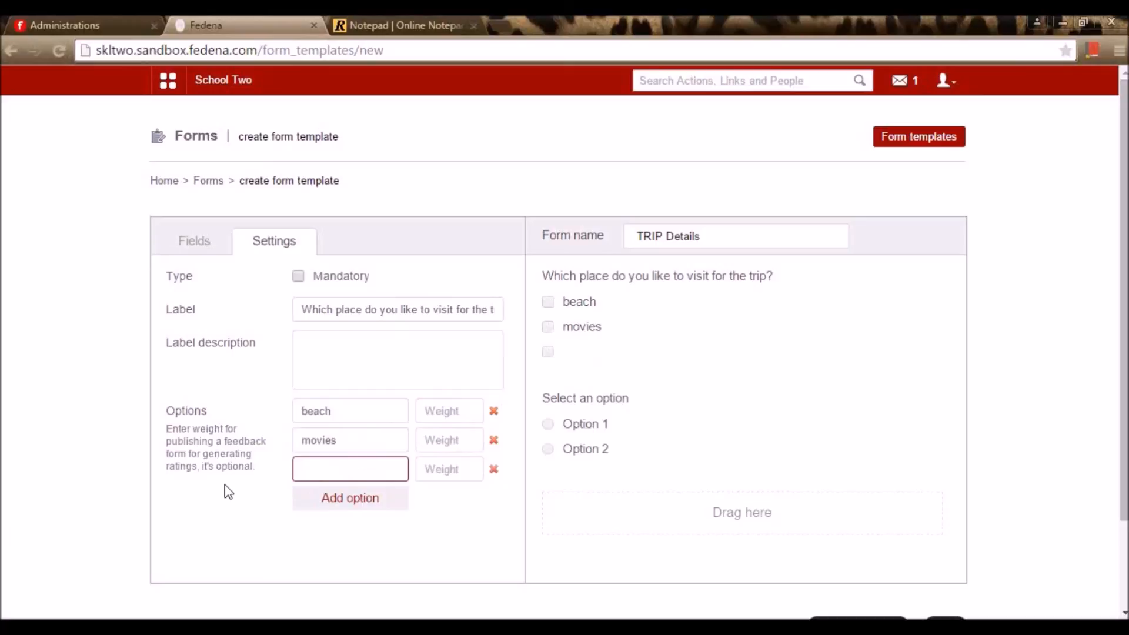
type("Play")
left_click(492, 546)
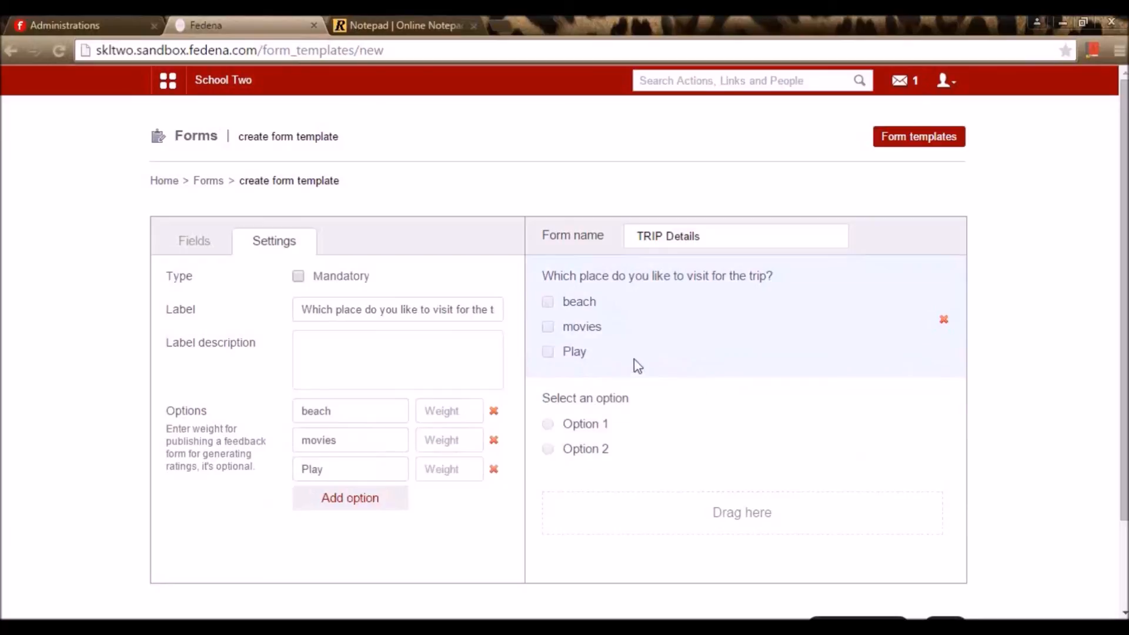
left_click(608, 423)
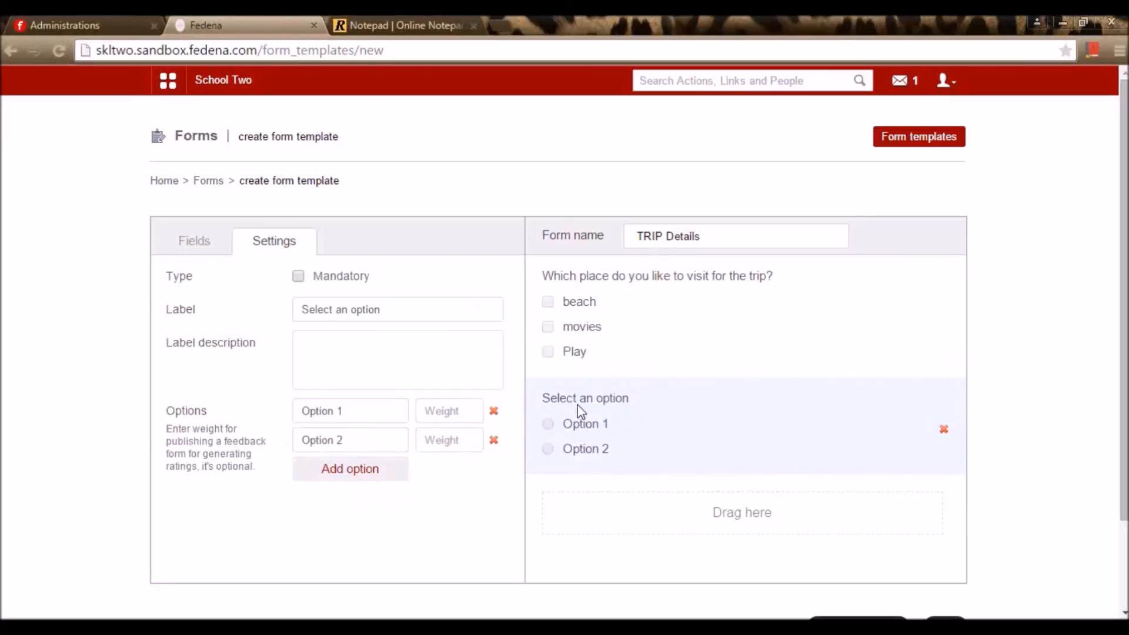
Delete the unused Select an option field and save the TRIP Details template
left_click(944, 429)
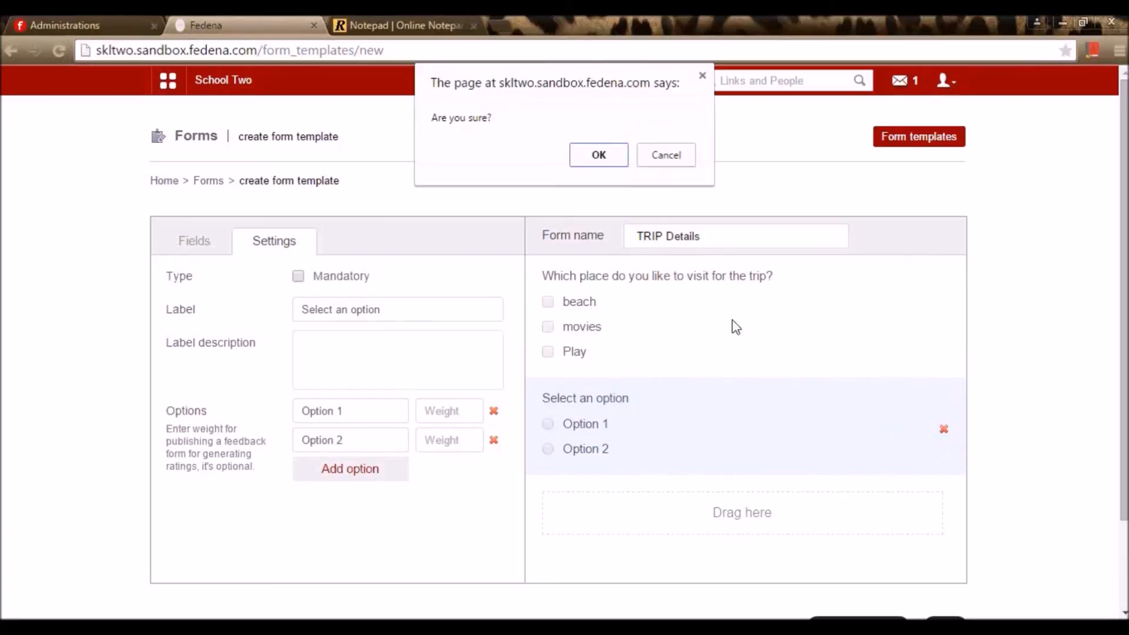
left_click(606, 156)
scroll(895, 390, "down", 2)
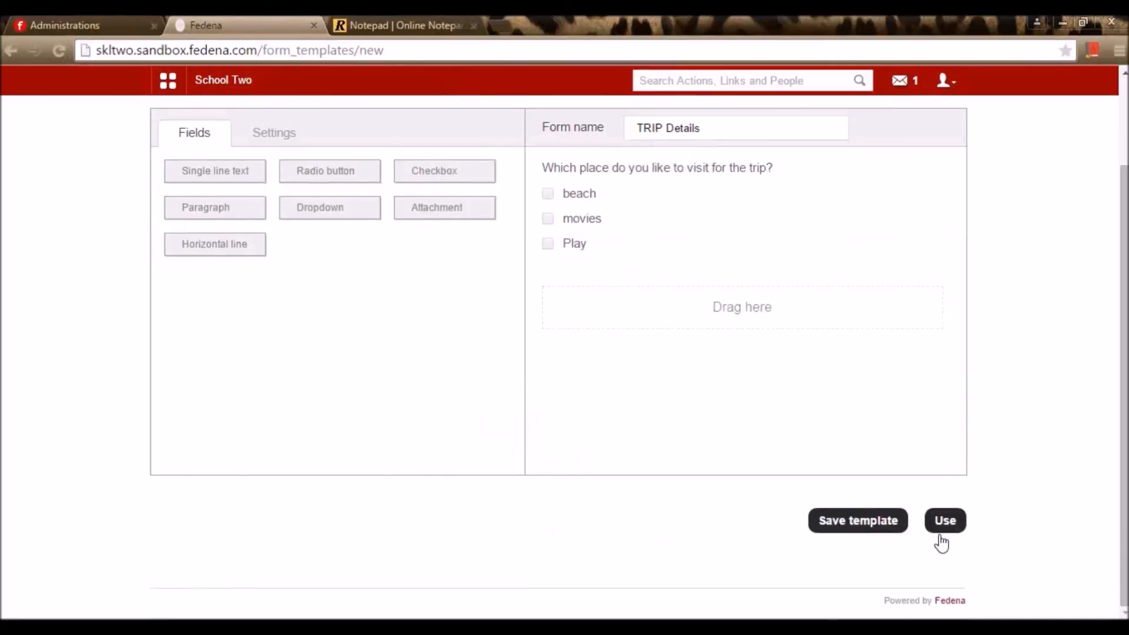
scroll(941, 544, "up", 2)
left_click(882, 606)
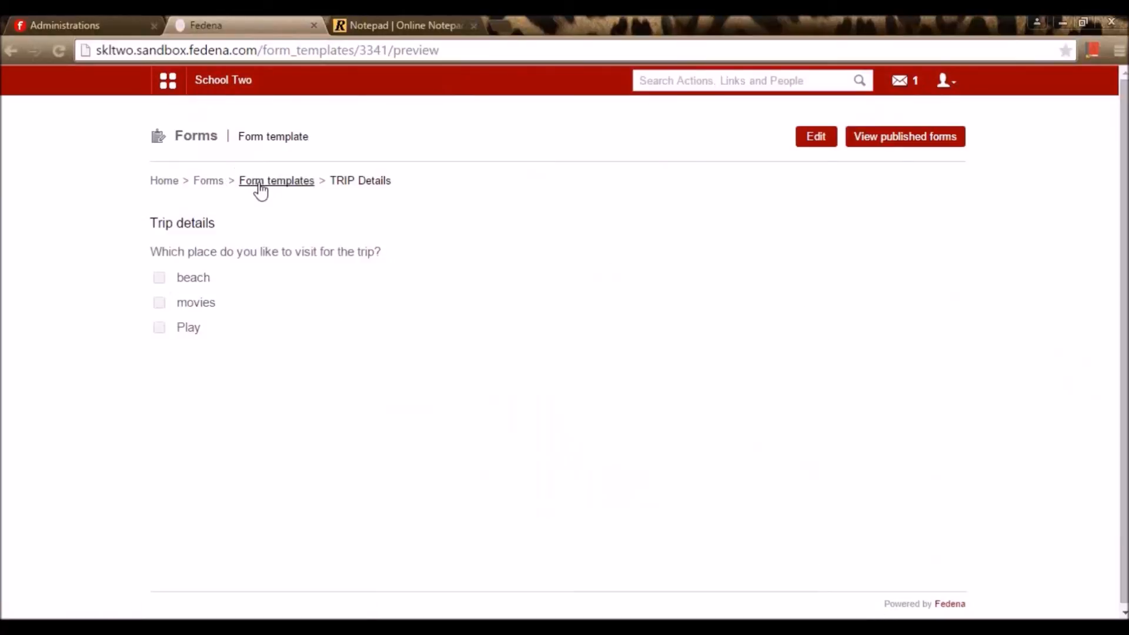
Return to the Form templates list and preview the TRIP Details template
left_click(216, 182)
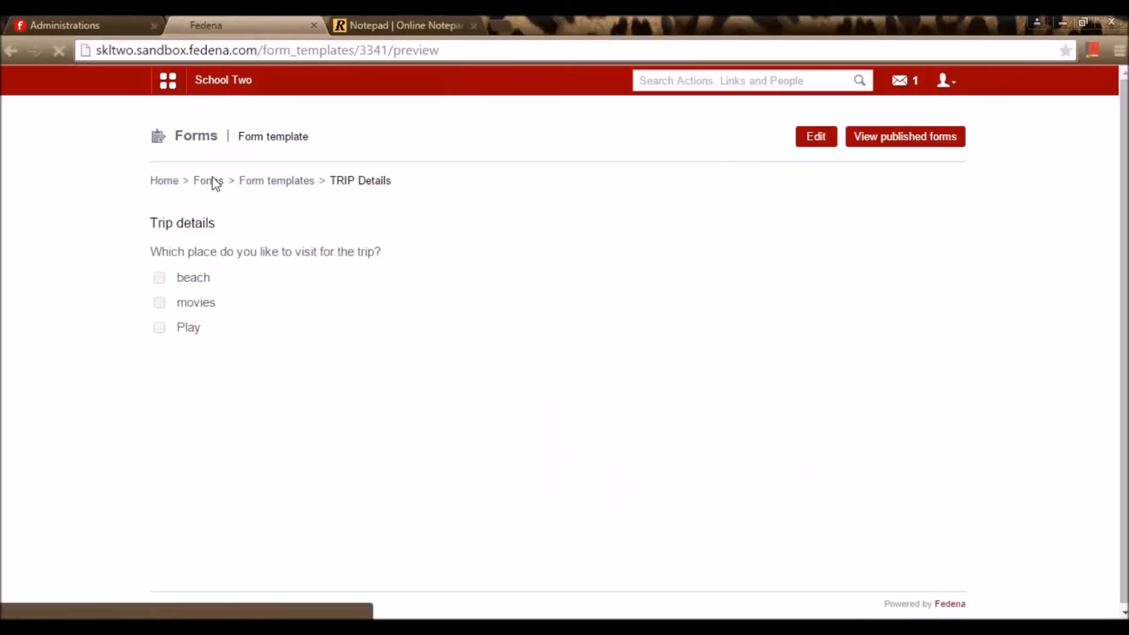
left_click(651, 240)
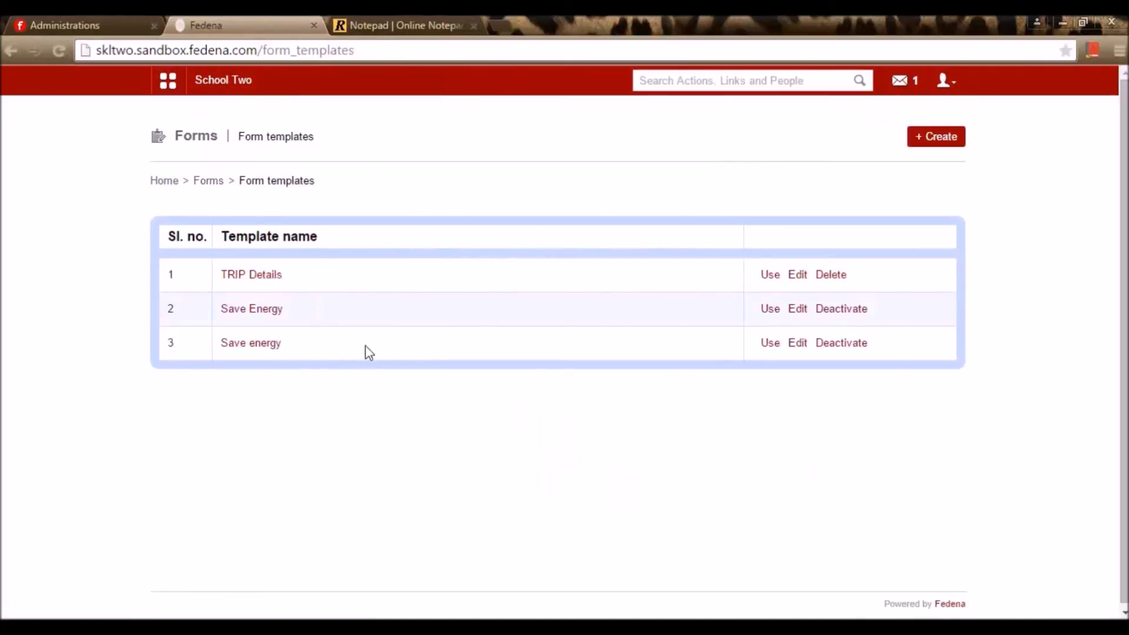
left_click(264, 280)
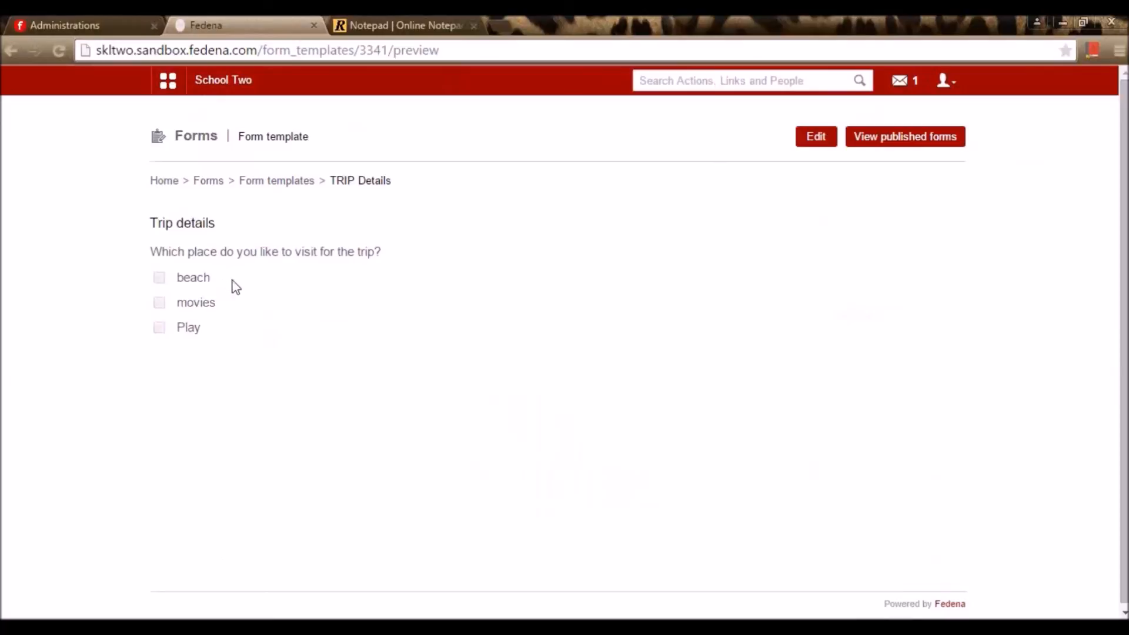
key("alt+Left")
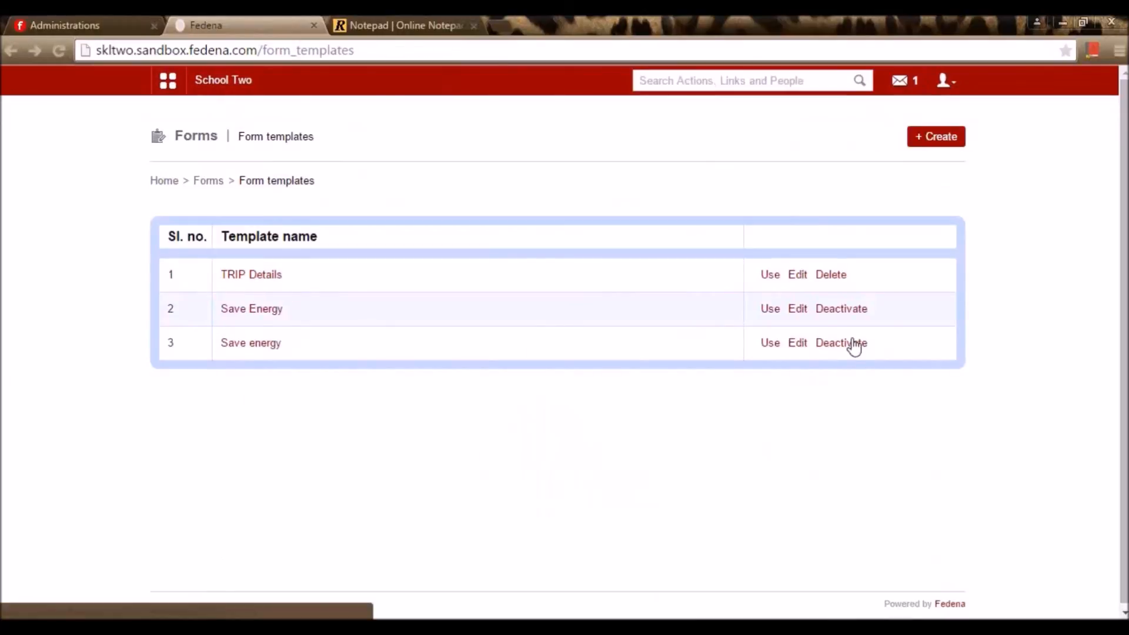
Publish the TRIP Details template as a form named 'Trip details'
left_click(769, 276)
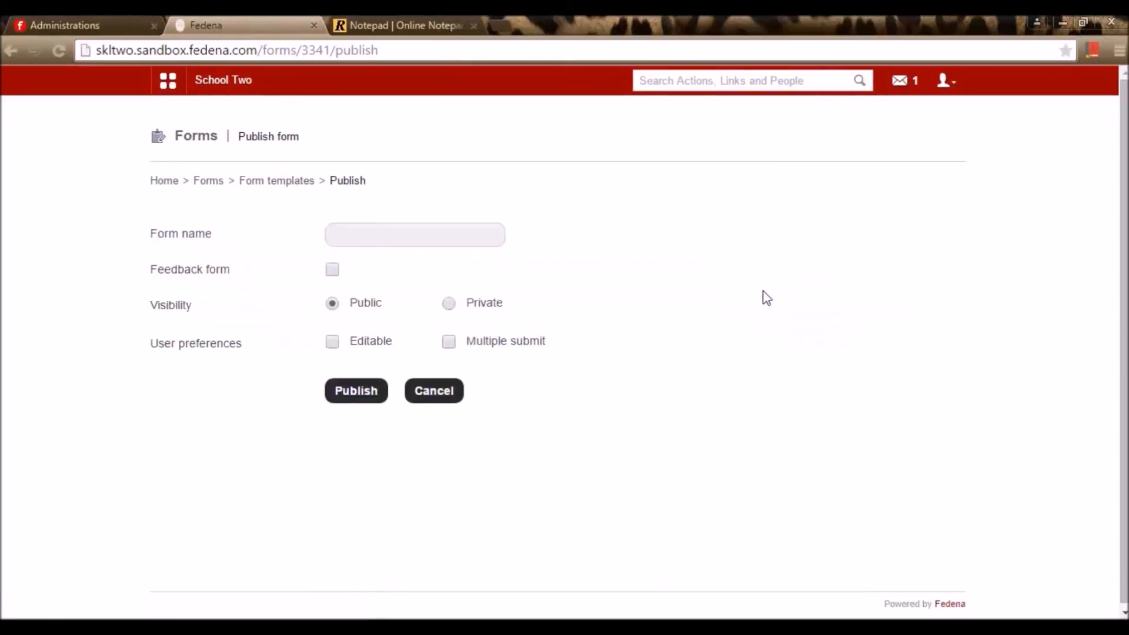
left_click(412, 242)
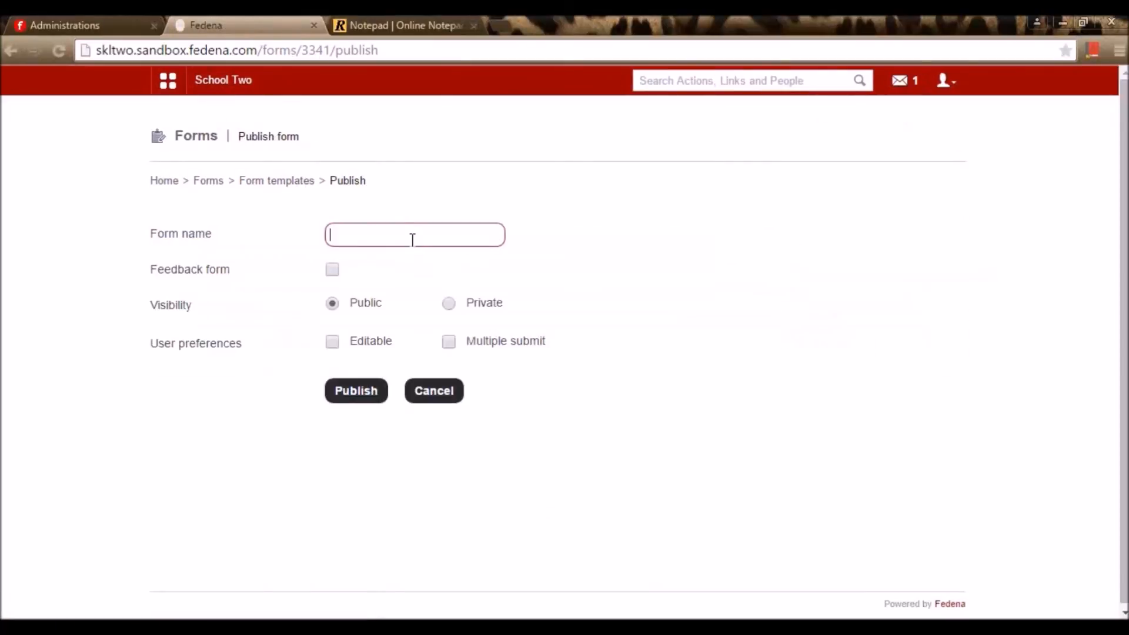
type("Trip details")
left_click(627, 235)
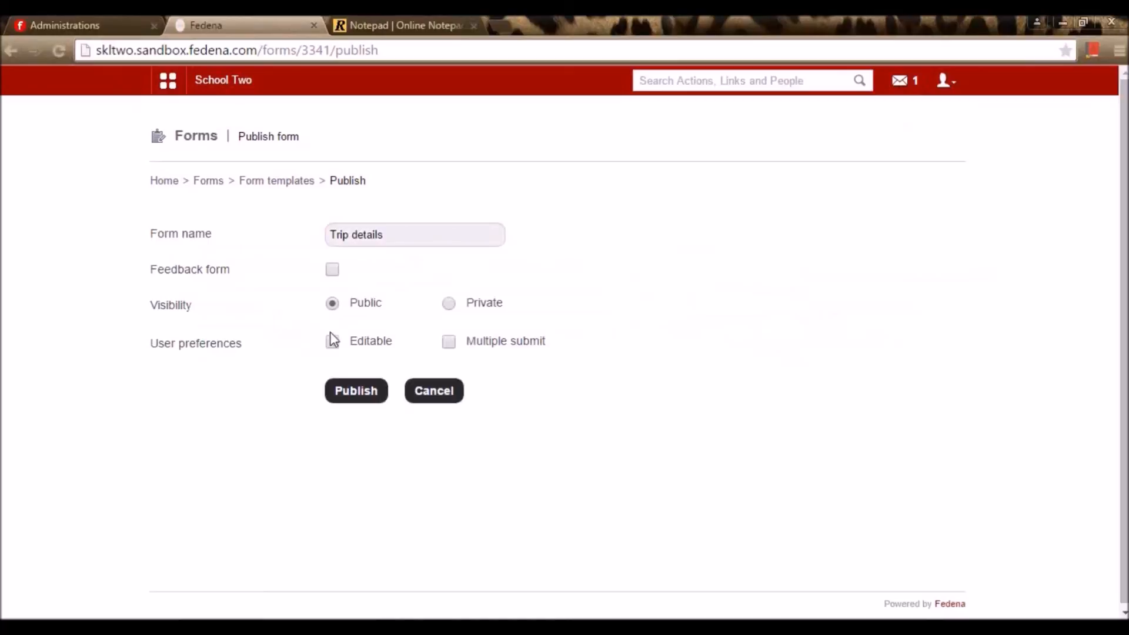
Make the form private and add all English staff plus one French staff member as recipients
left_click(451, 306)
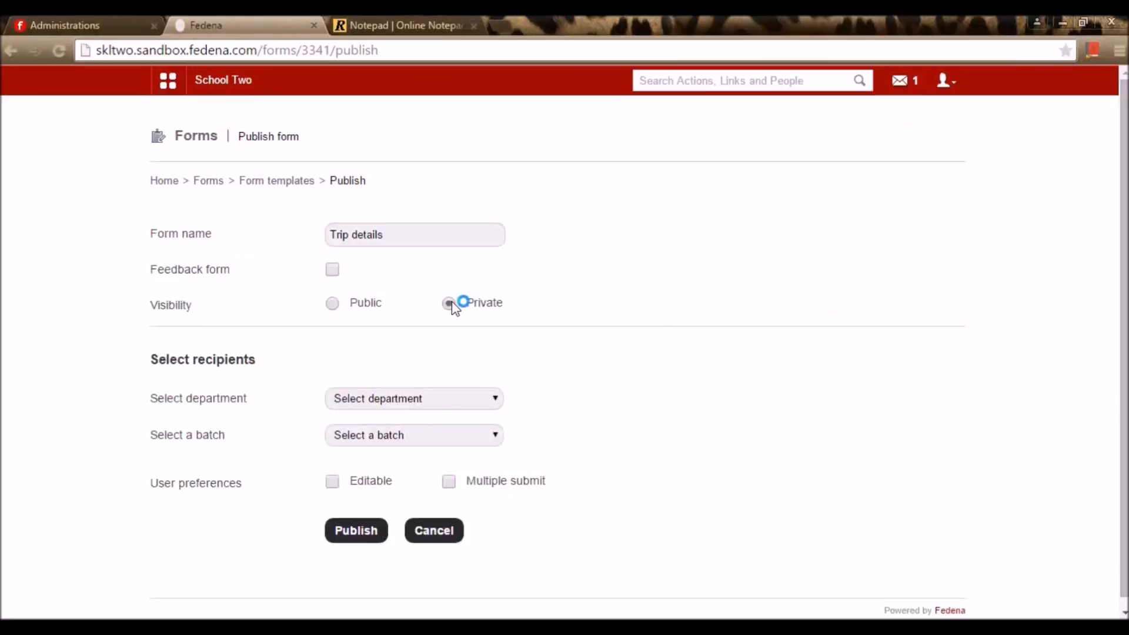
left_click(435, 398)
left_click(438, 431)
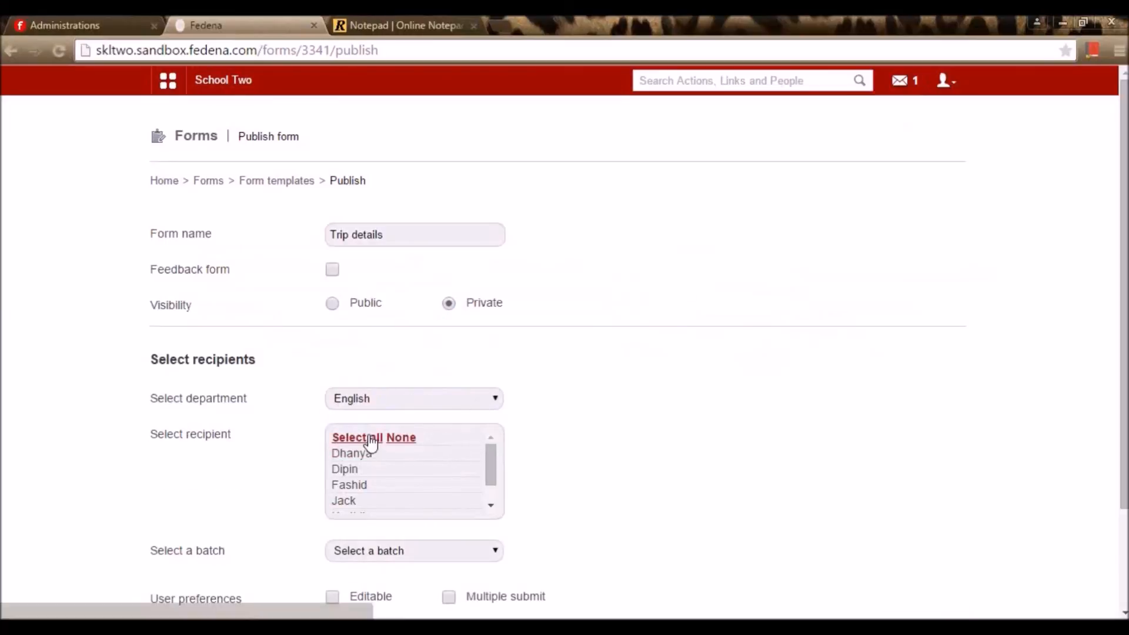
left_click(371, 439)
left_click(436, 404)
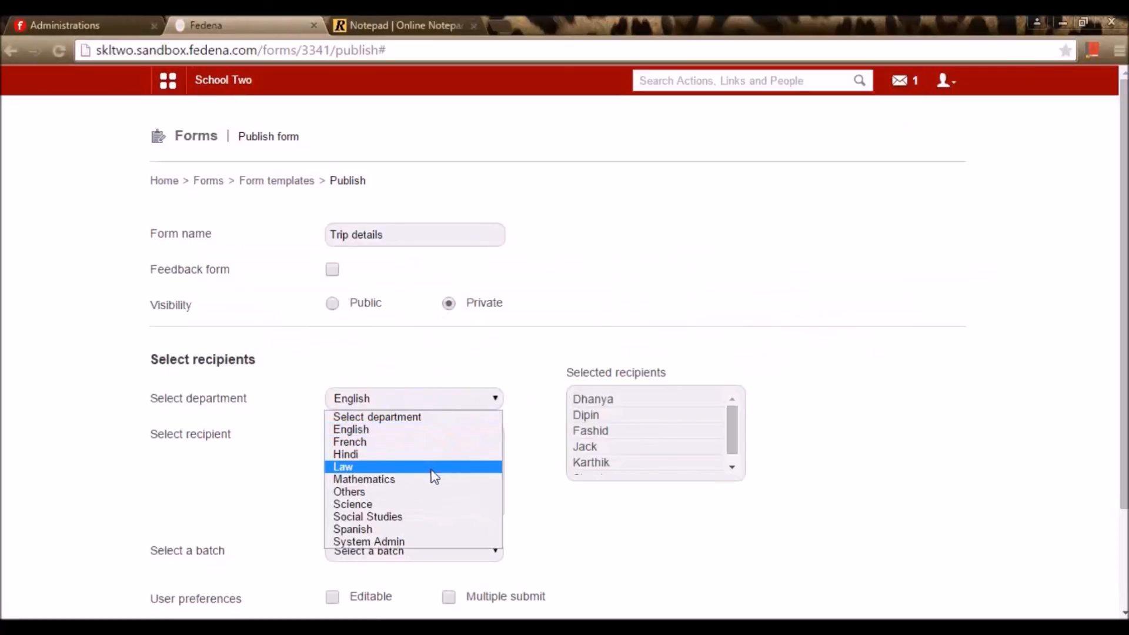
left_click(438, 442)
left_click(400, 454)
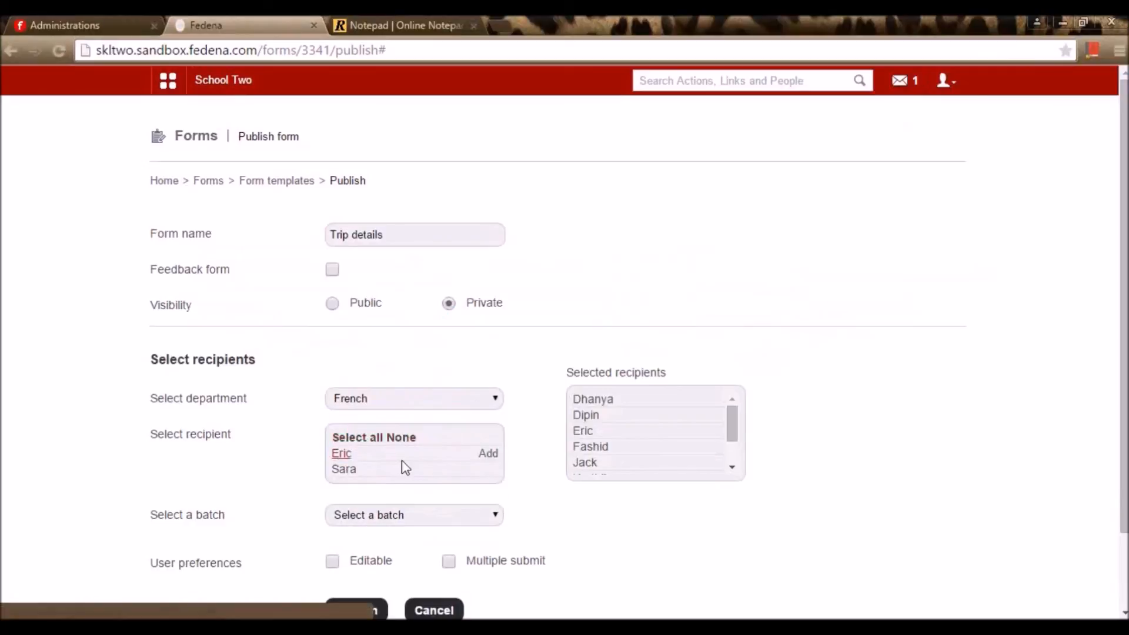
scroll(403, 468, "down", 2)
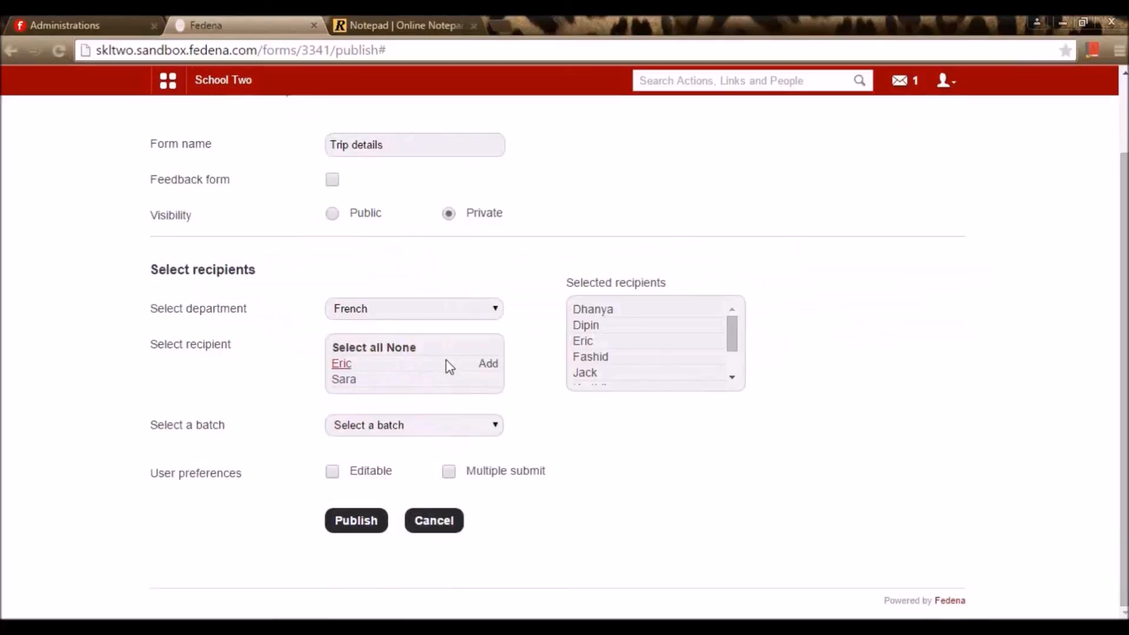
scroll(445, 355, "up", 2)
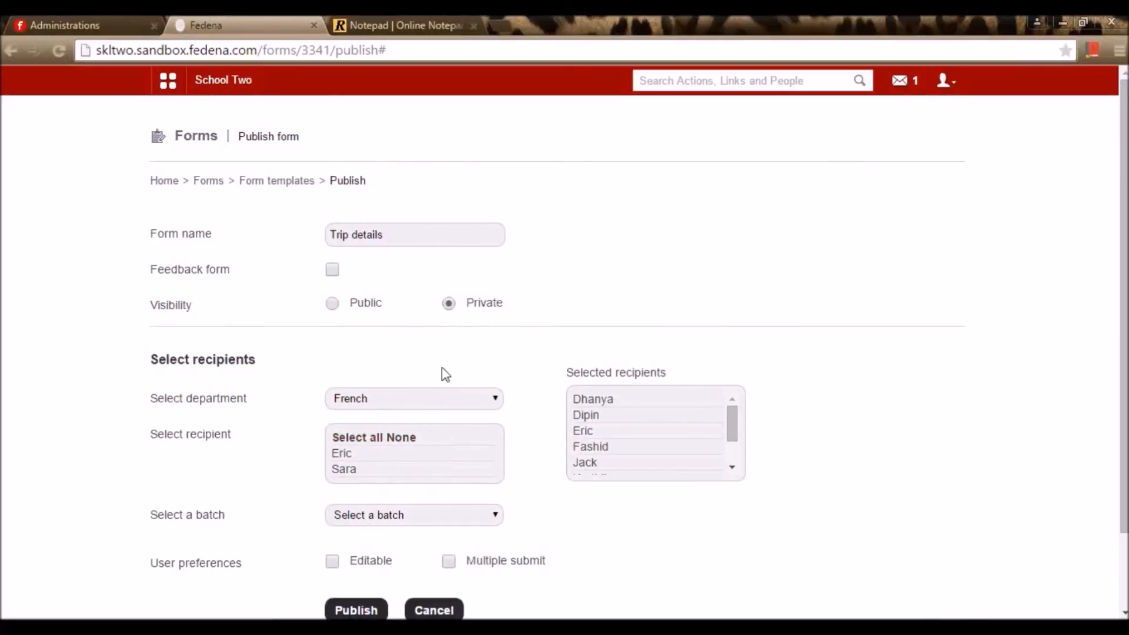
scroll(429, 362, "down", 2)
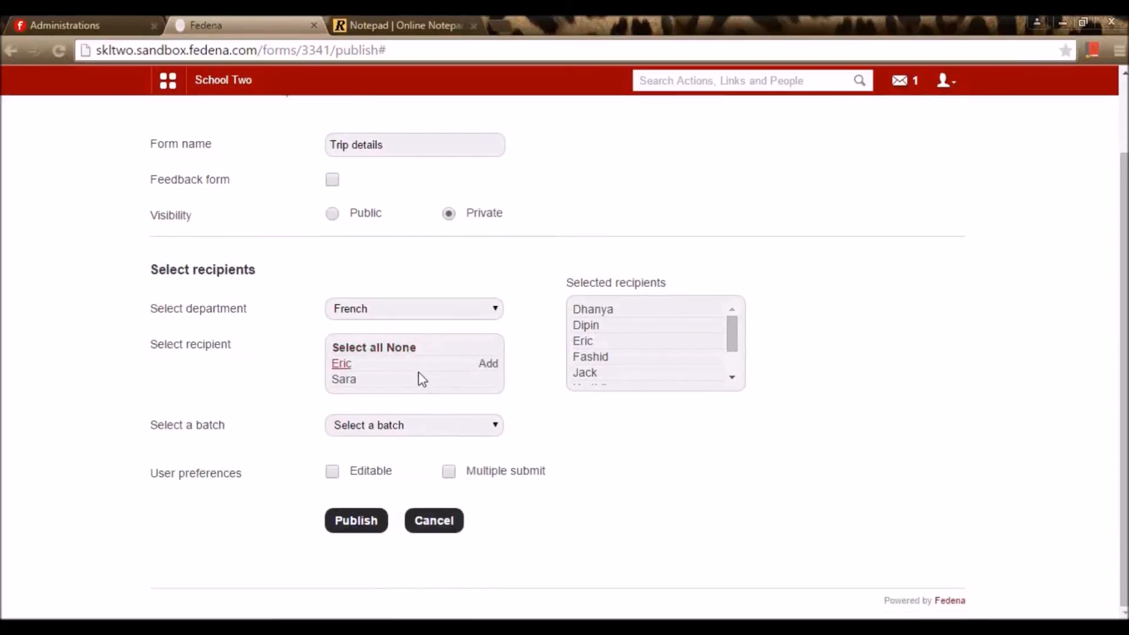
Add all C1 - A 15-16 batch students as recipients
left_click(435, 429)
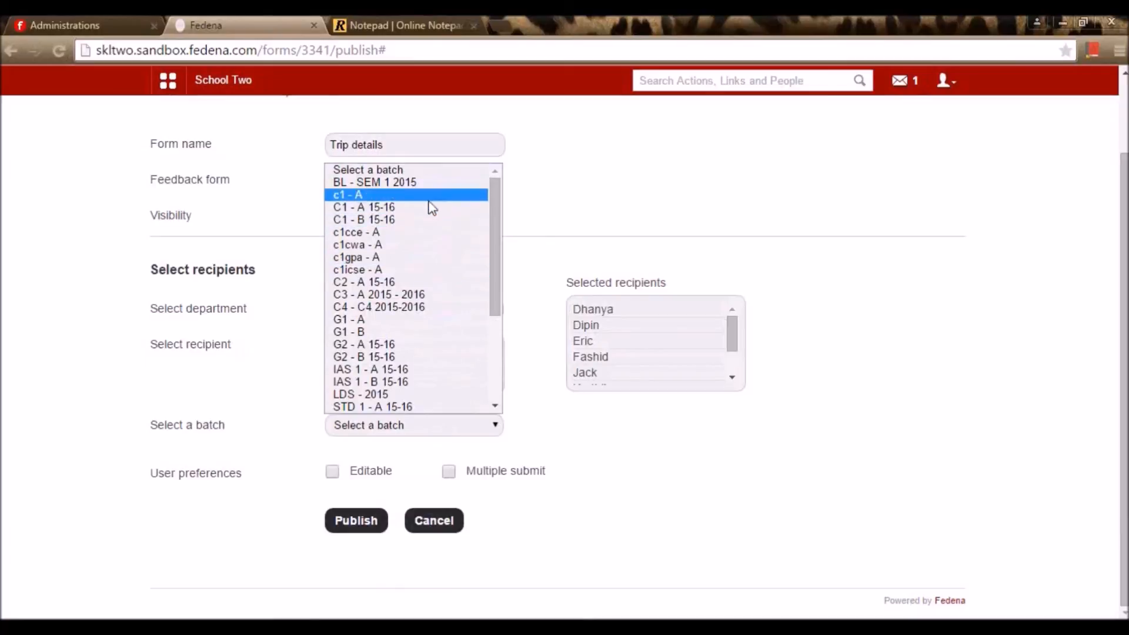
left_click(429, 198)
left_click(419, 436)
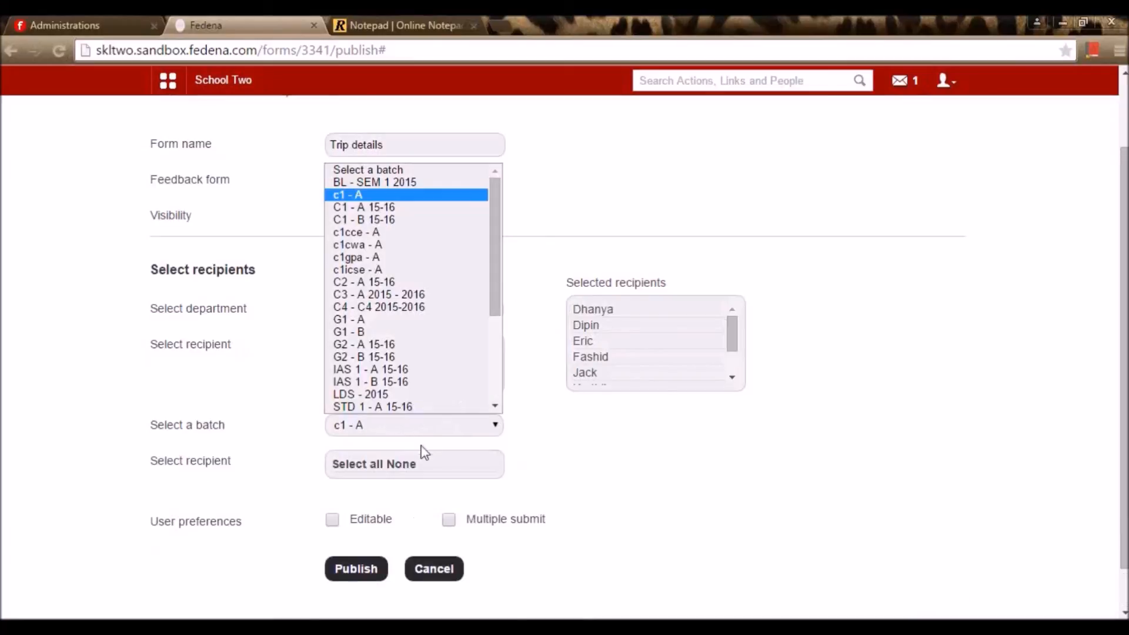
left_click(364, 210)
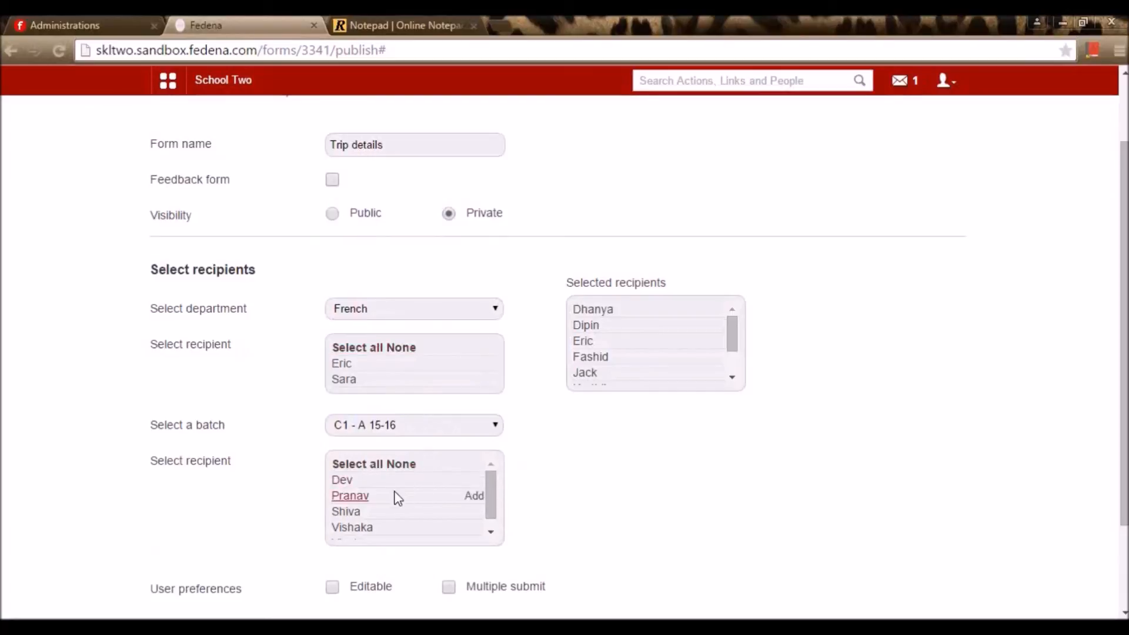
left_click(365, 465)
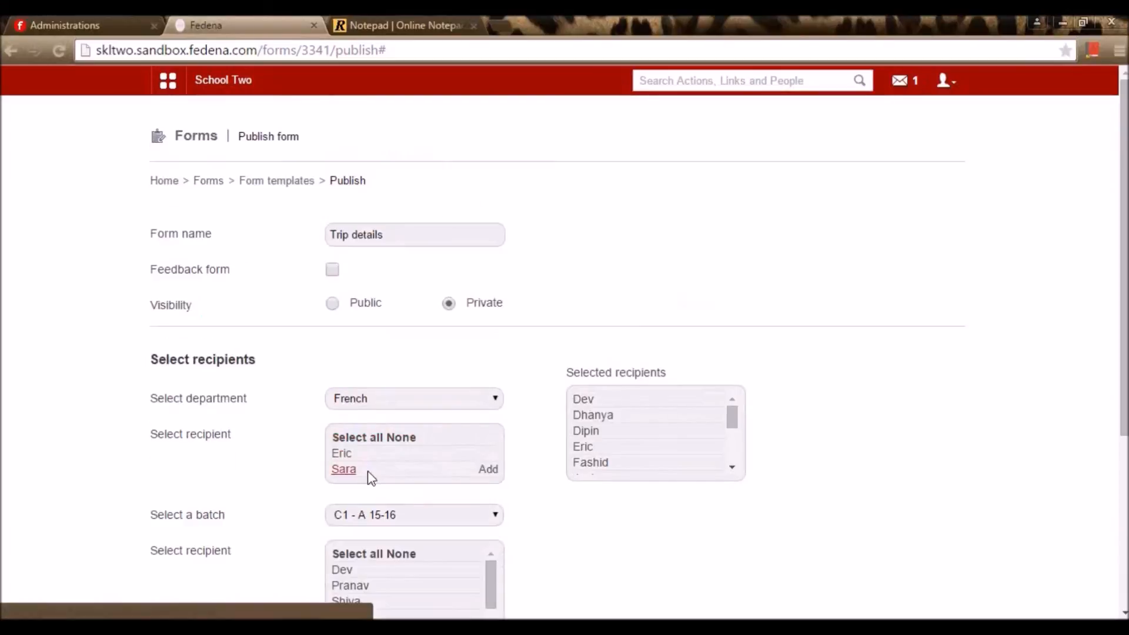
scroll(421, 511, "down", 2)
left_click(474, 503)
scroll(478, 518, "down", 5)
scroll(553, 477, "down", 2)
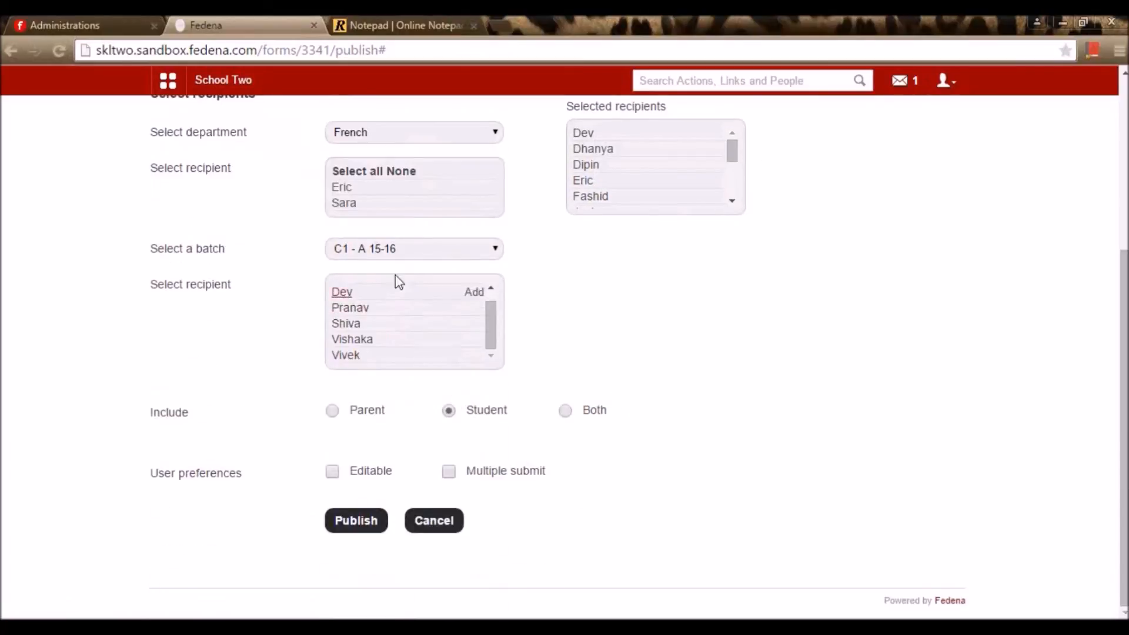
Add all G2 - A 15-16 students as recipients and allow editable responses
left_click(428, 250)
left_click(377, 442)
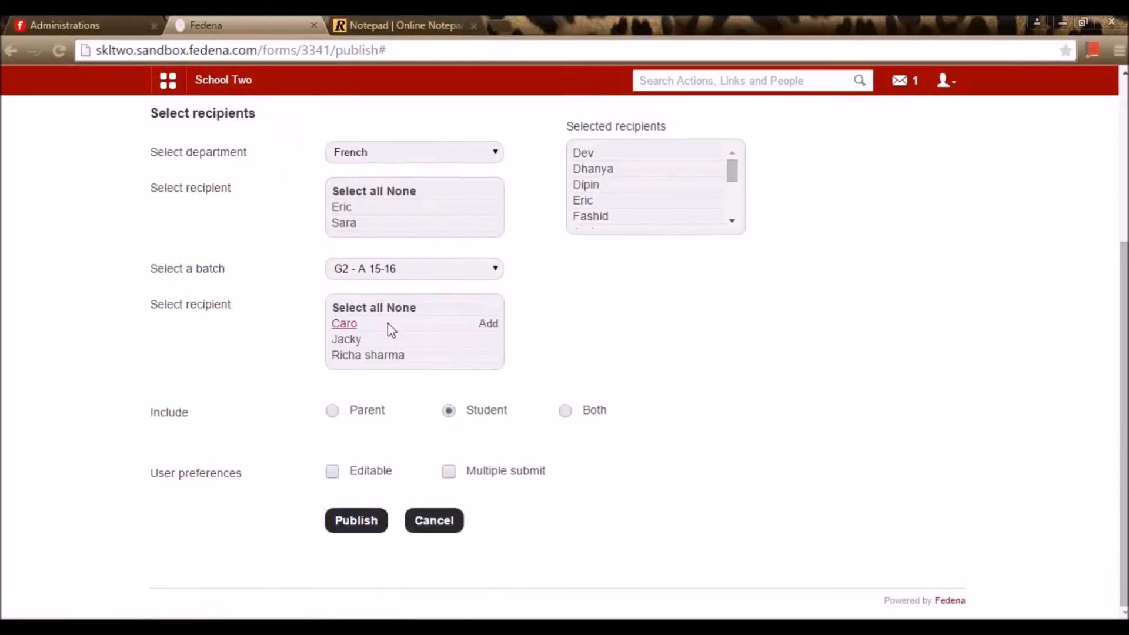
left_click(369, 308)
scroll(516, 385, "down", 4)
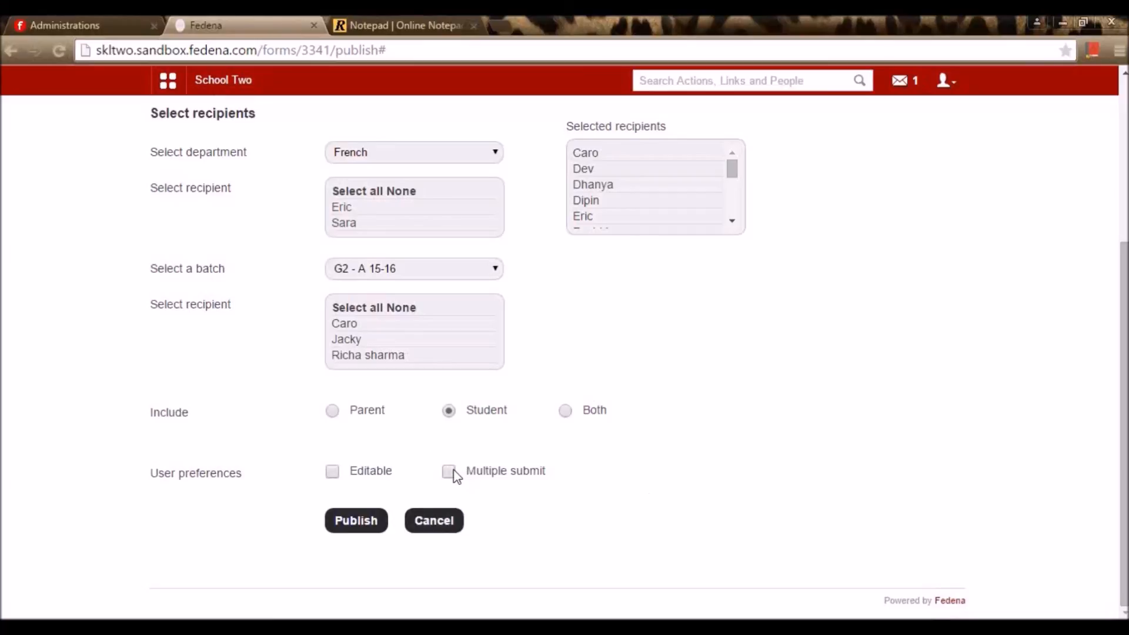
left_click(334, 473)
Publish the private Trip details form and open it from the Manage forms list
left_click(369, 528)
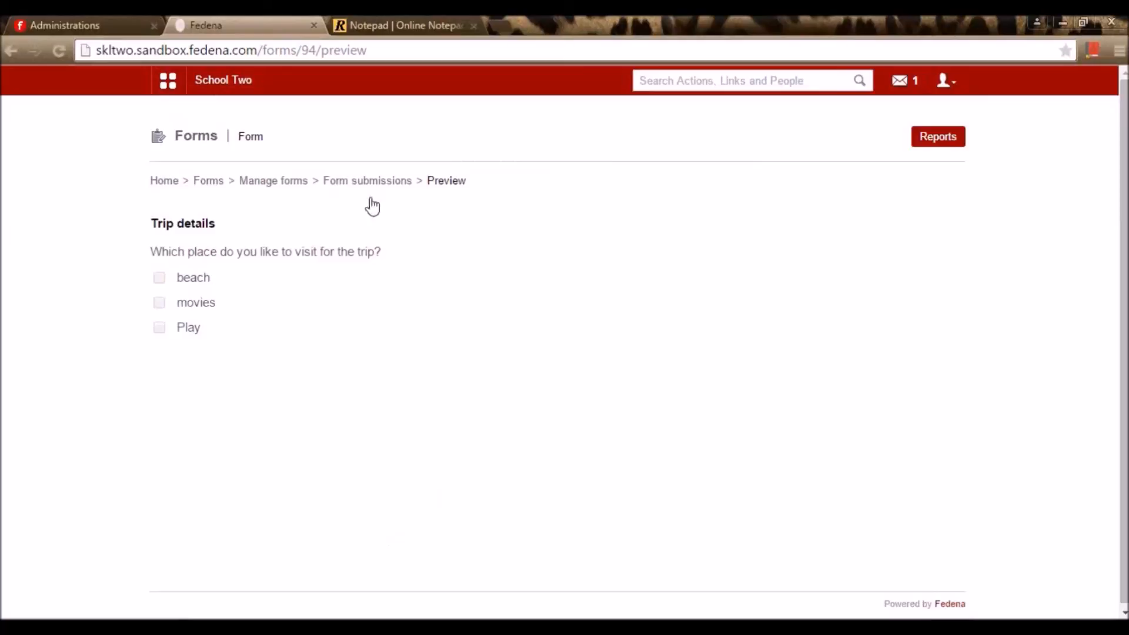
left_click(245, 182)
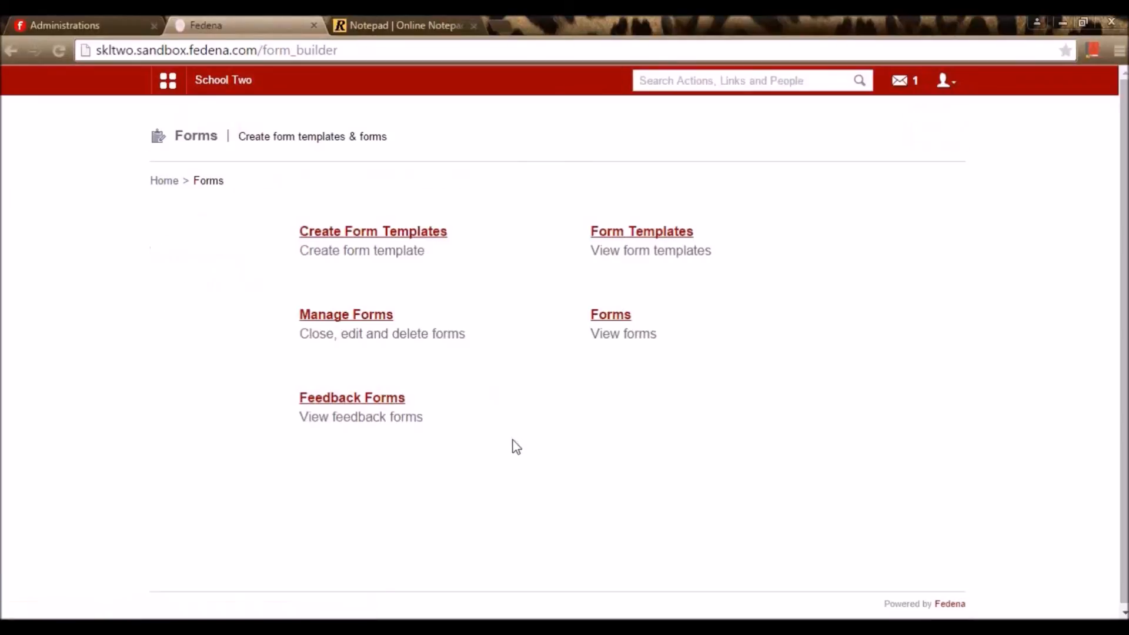
left_click(611, 315)
left_click(247, 183)
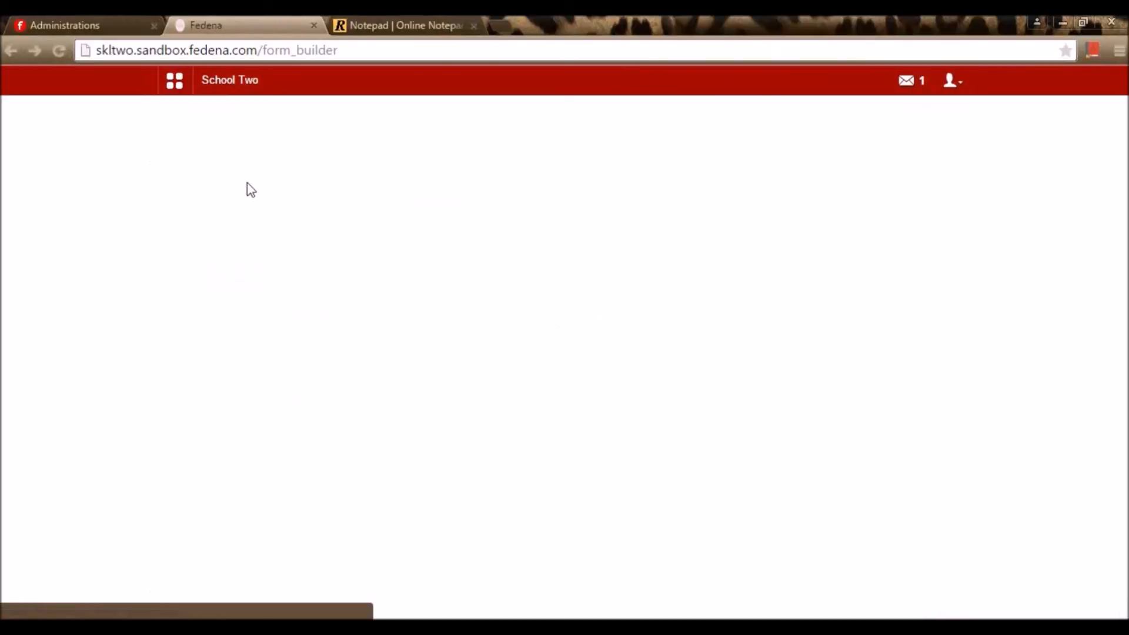
left_click(318, 316)
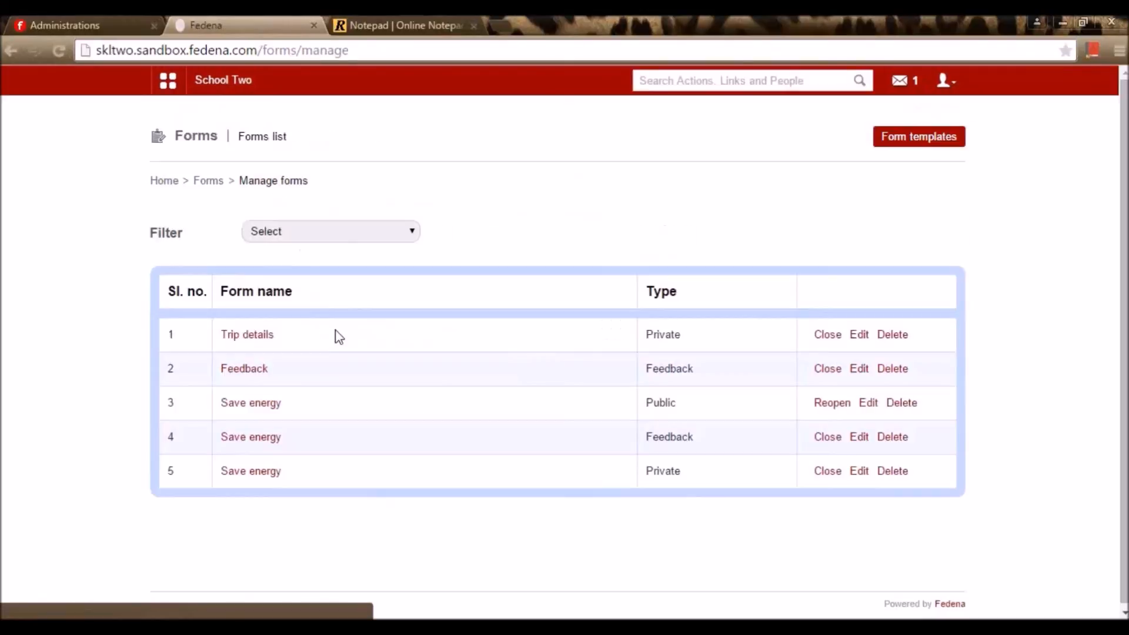
left_click(264, 342)
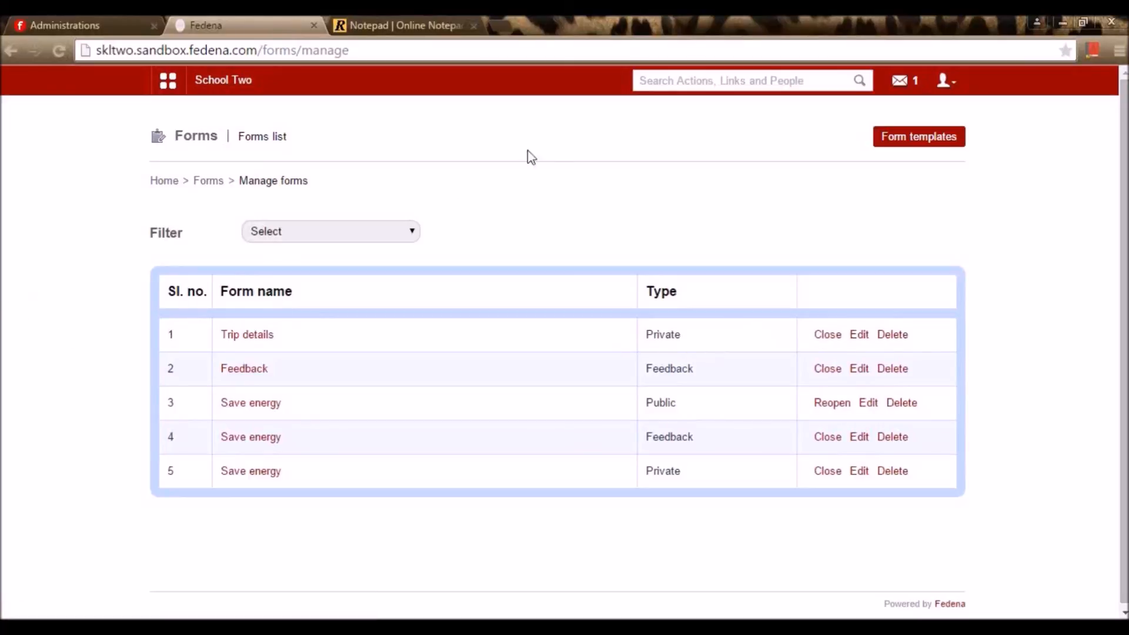
Look up a recipient student's admission number and log in as that student
type("shiva")
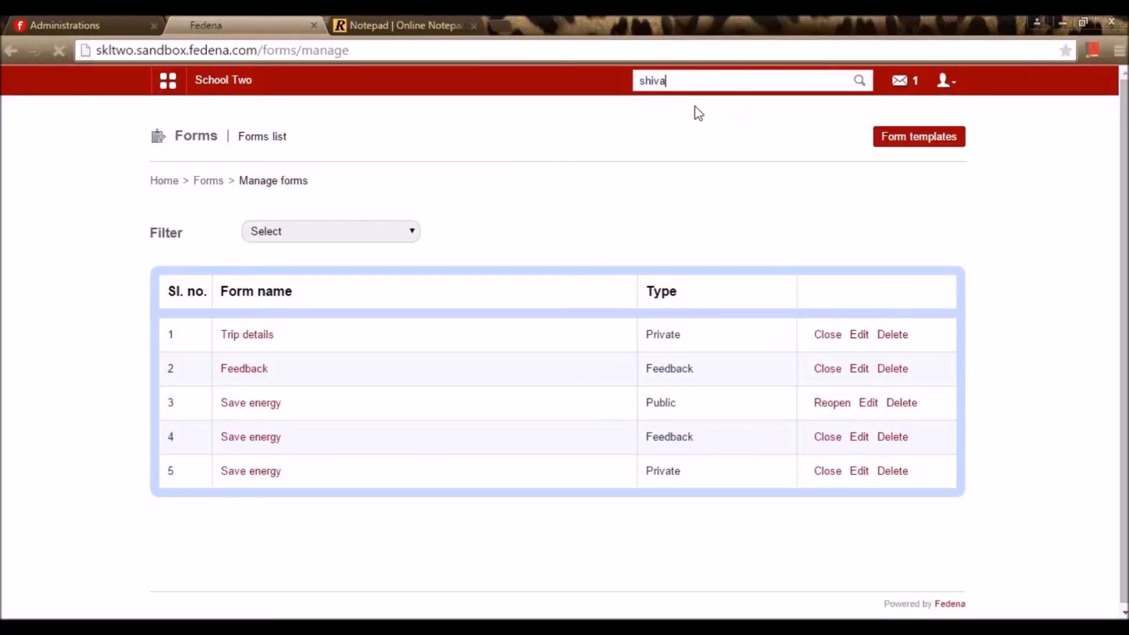
left_click(695, 103)
double_click(757, 391)
key("ctrl+c")
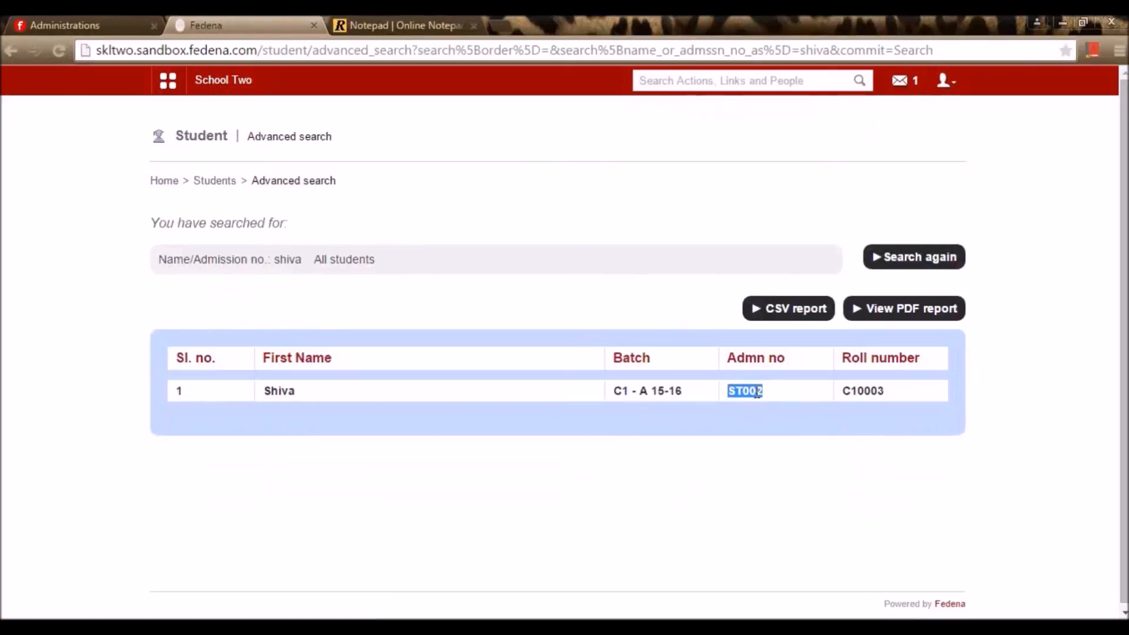
left_click(940, 94)
left_click(927, 154)
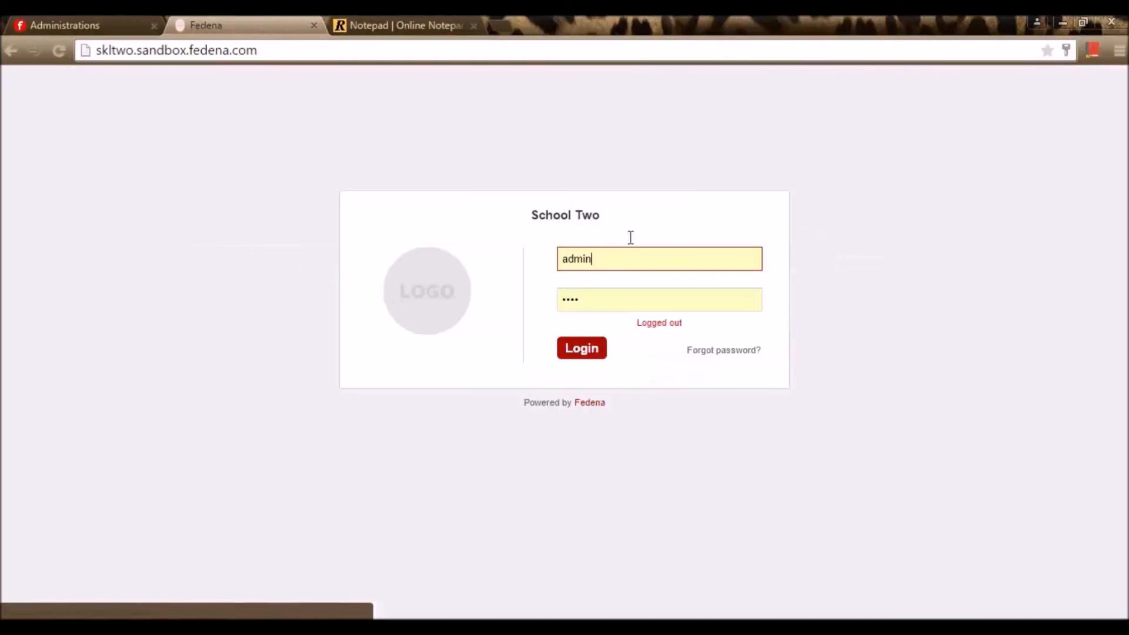
double_click(585, 262)
key("ctrl+v")
left_click(607, 301)
type("ST")
key("Return")
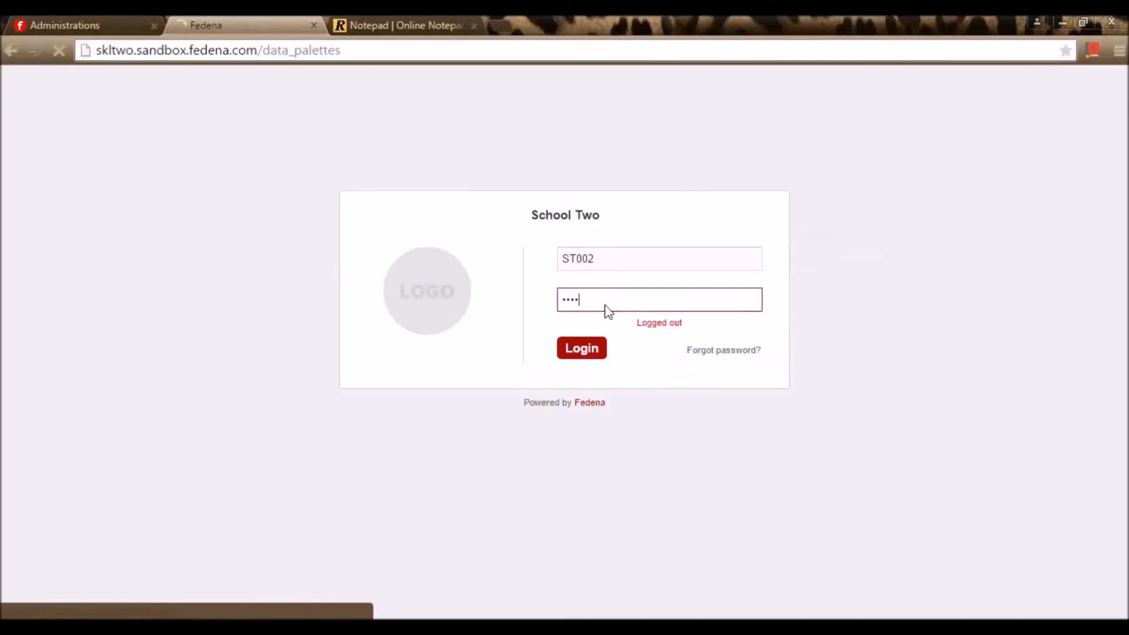
Open the Trip details form under Forms and submit the answer 'movies'
left_click(160, 90)
left_click(365, 130)
left_click(217, 176)
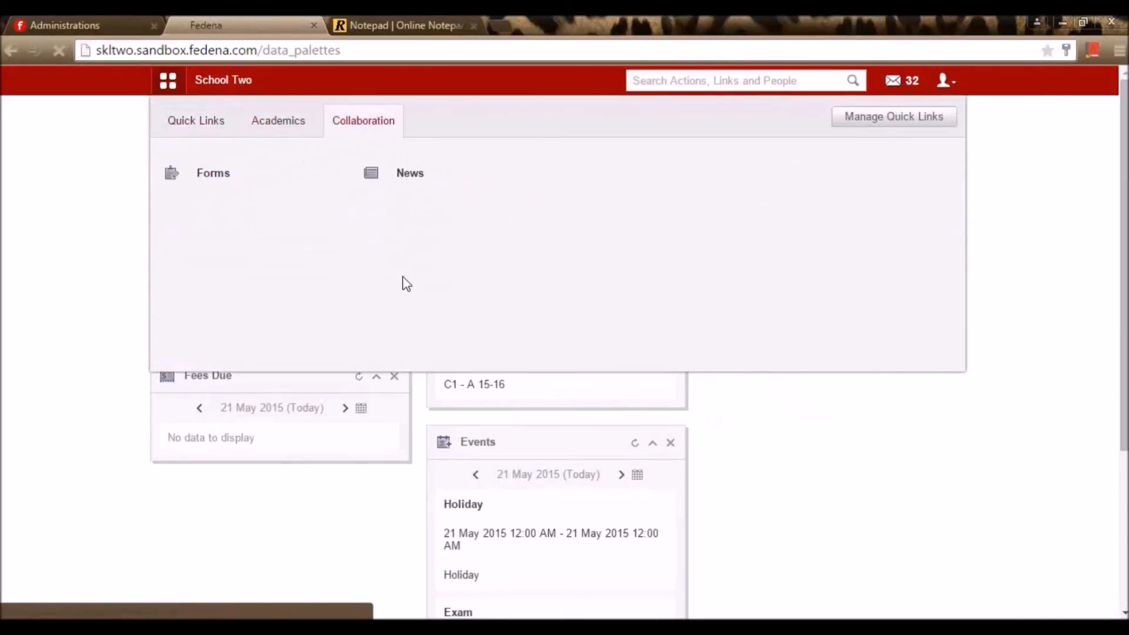
left_click(310, 236)
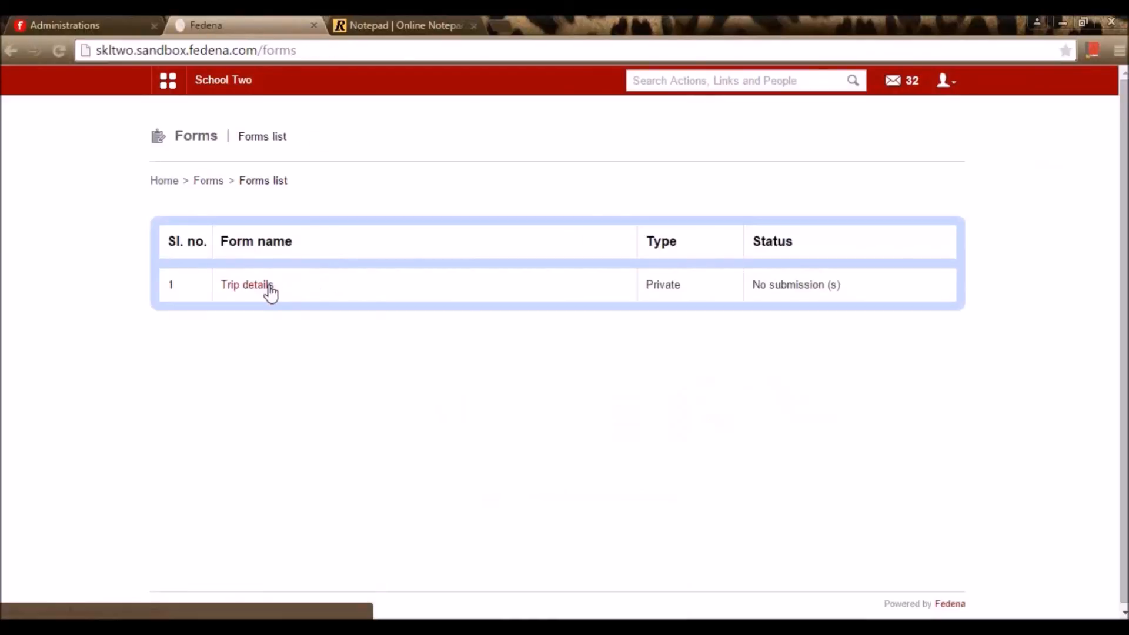
left_click(270, 288)
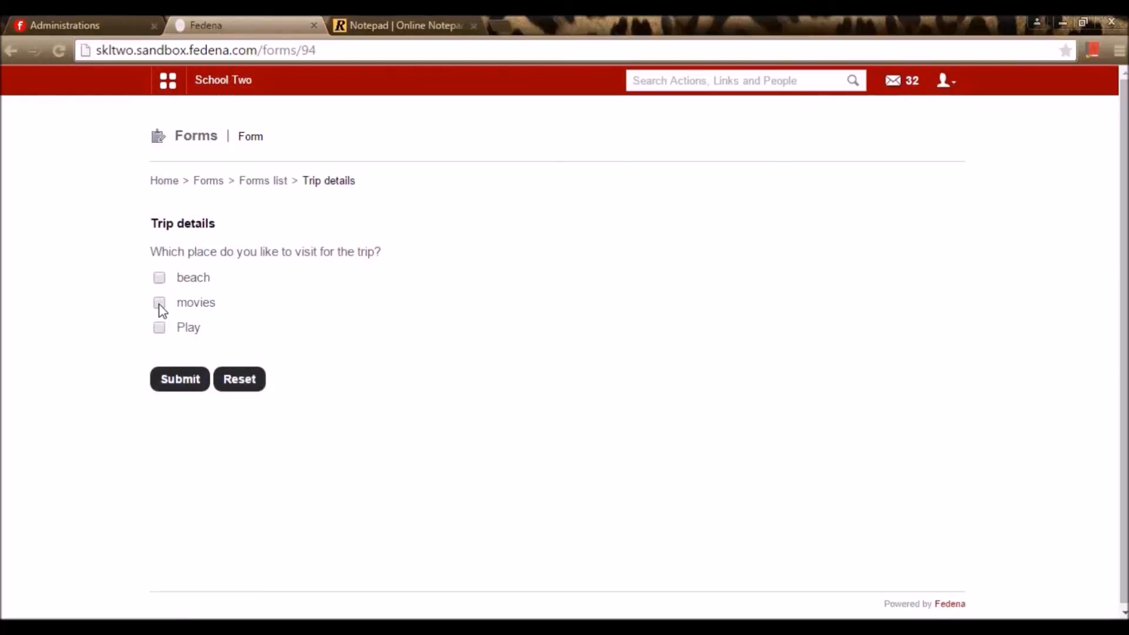
left_click(180, 387)
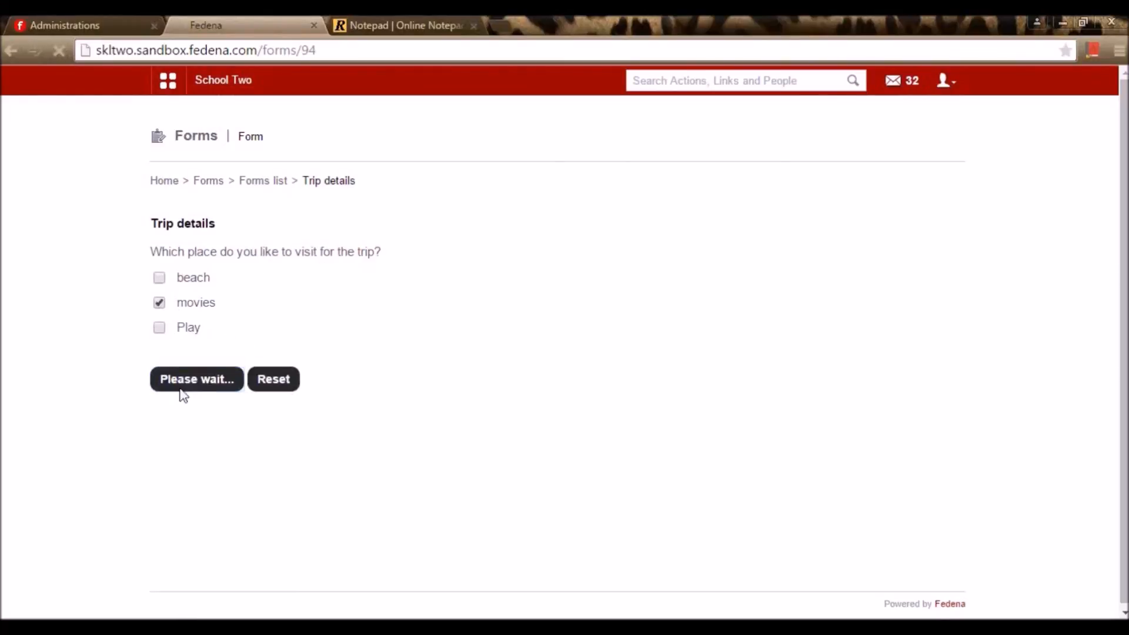
Log out of the student account and log back in as administrator
left_click(947, 97)
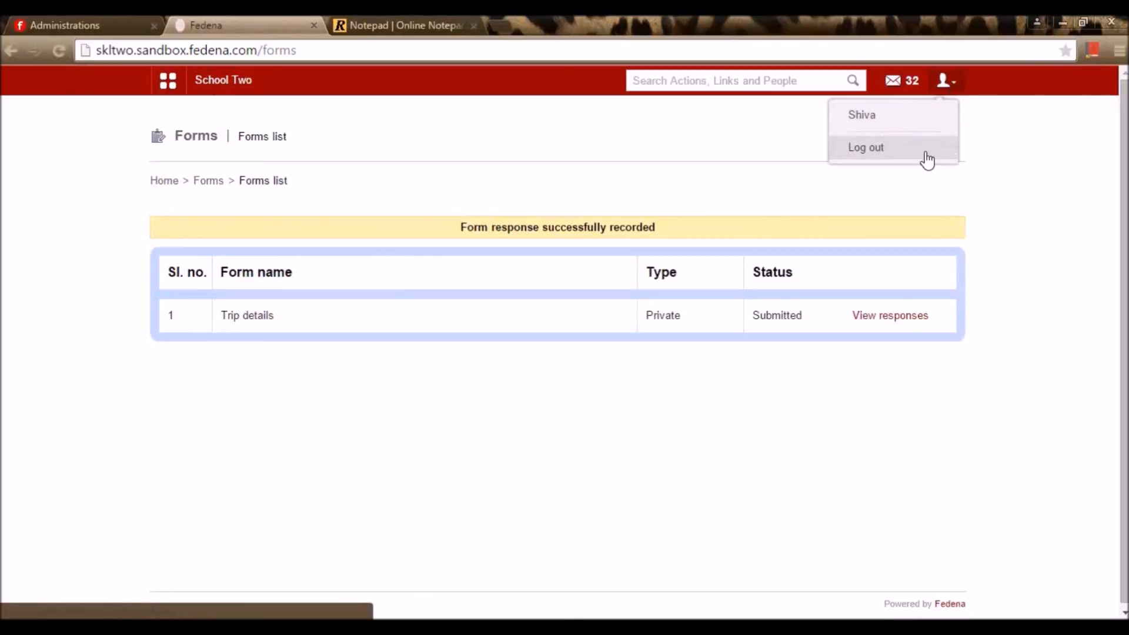
left_click(922, 158)
key("Return")
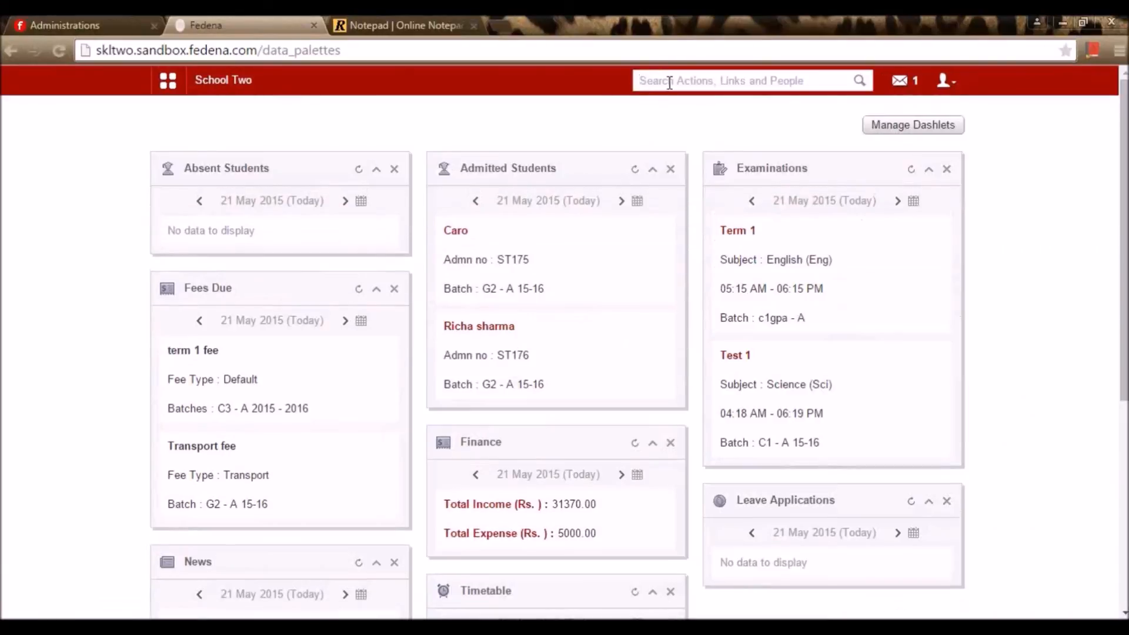
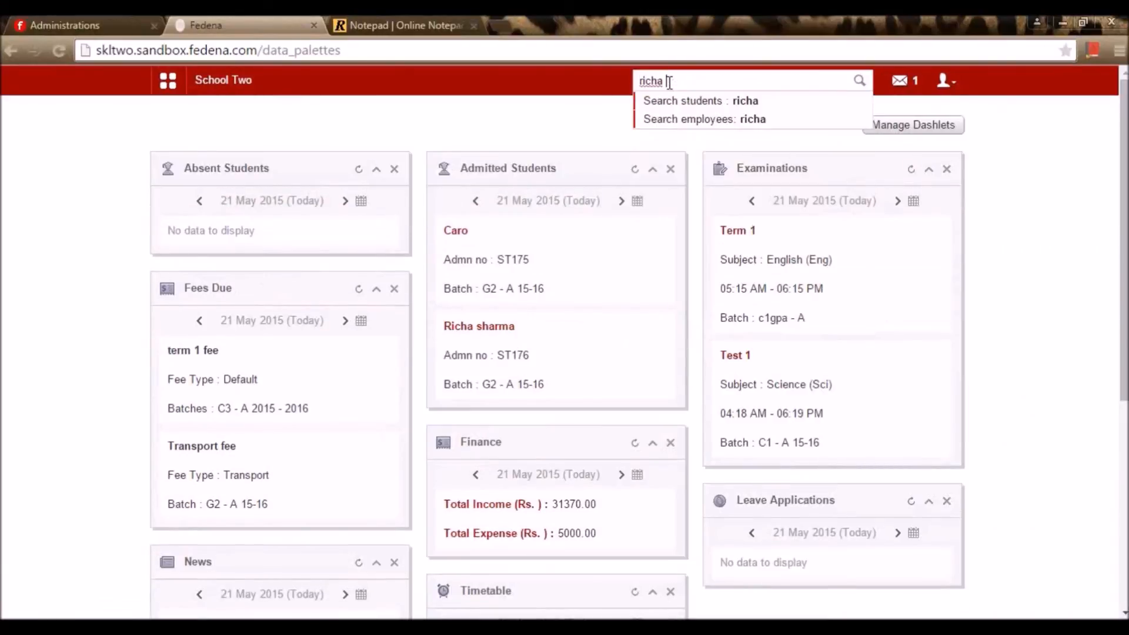
Look up a second student's admission number and log in as that student
left_click(682, 105)
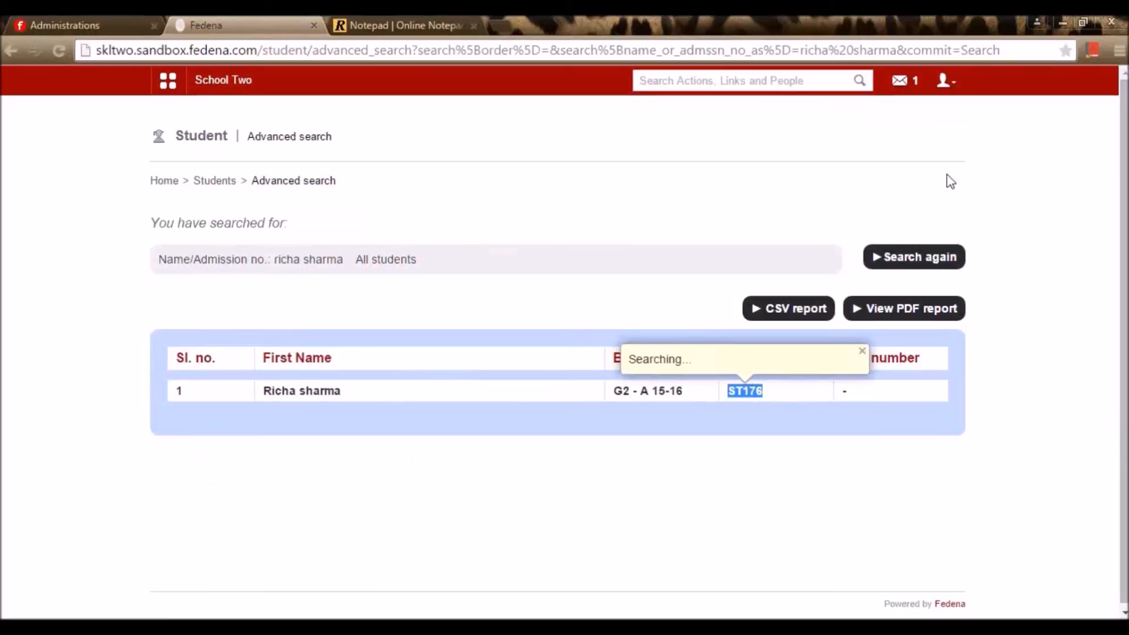
left_click(941, 81)
left_click(873, 148)
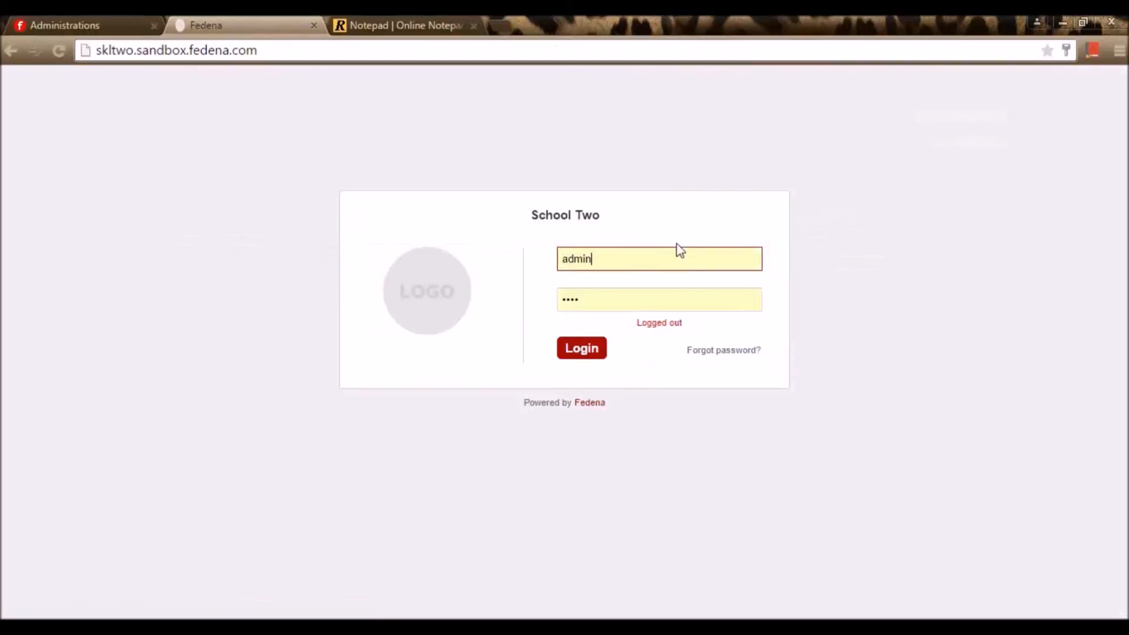
key("ctrl+a")
key("ctrl+v")
key("Tab")
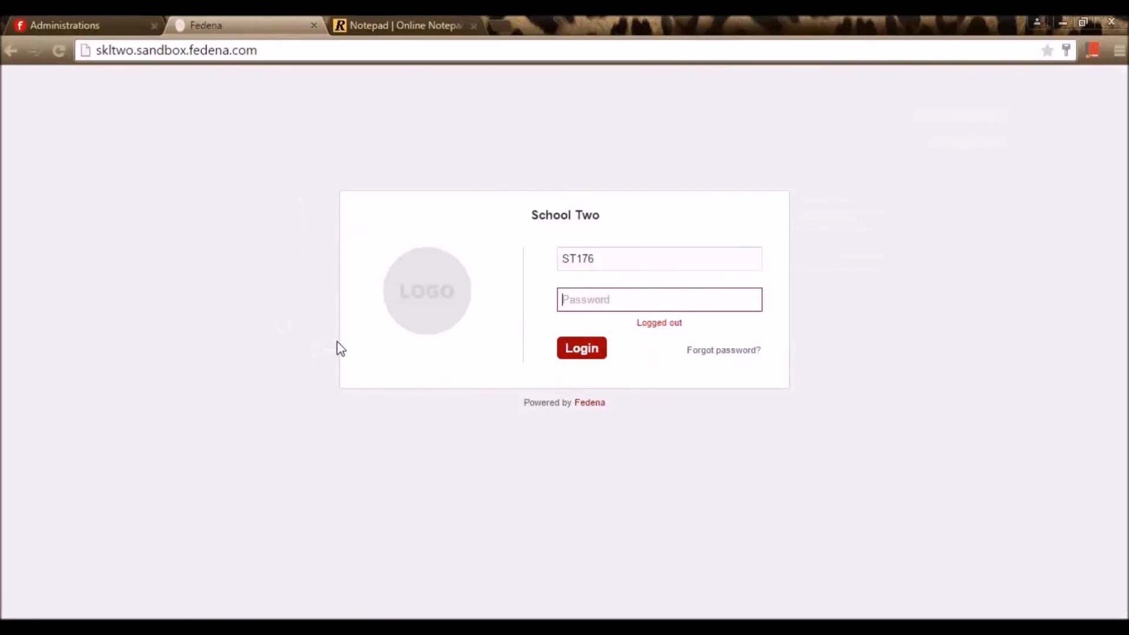
type("ST")
key("Return")
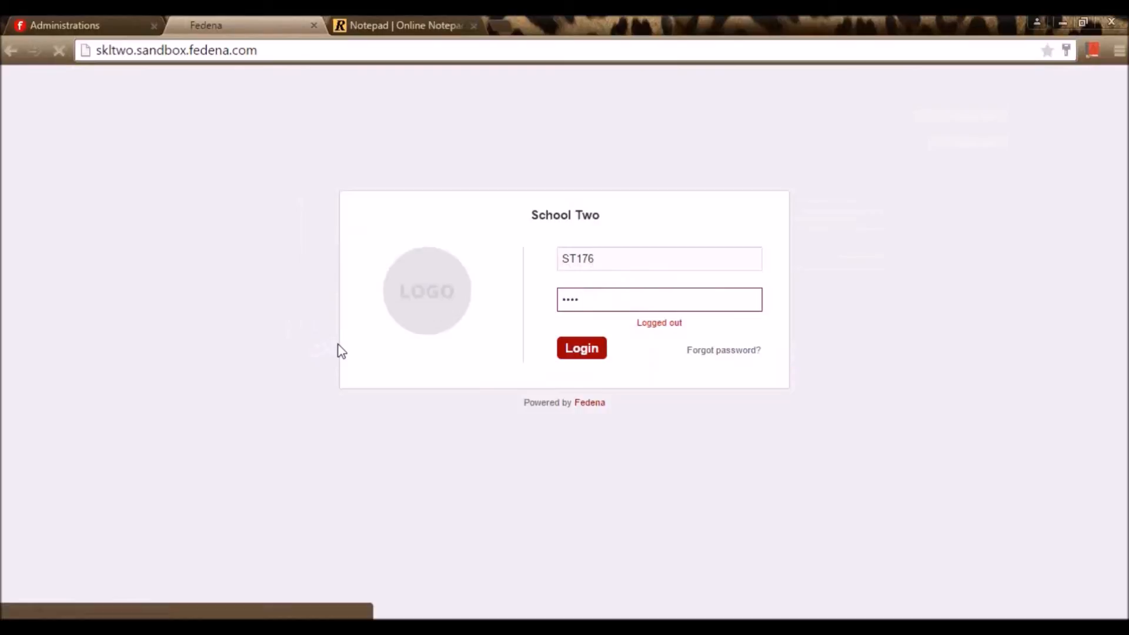
Answer the Trip details form with 'Play', submit it, and log out
left_click(387, 123)
left_click(227, 175)
left_click(327, 235)
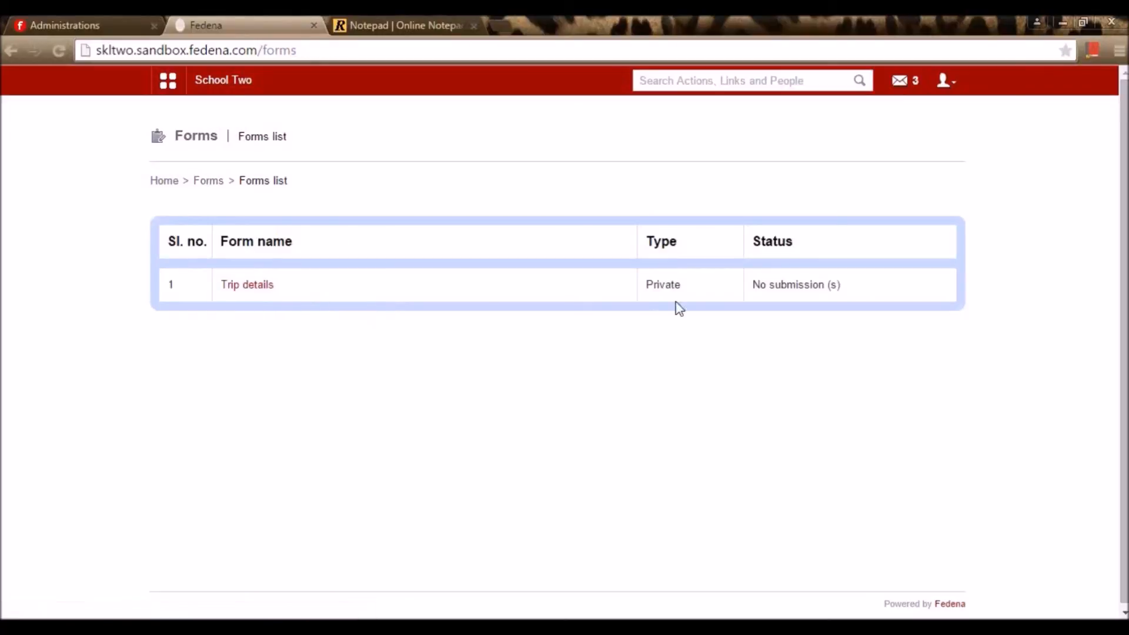
left_click(240, 286)
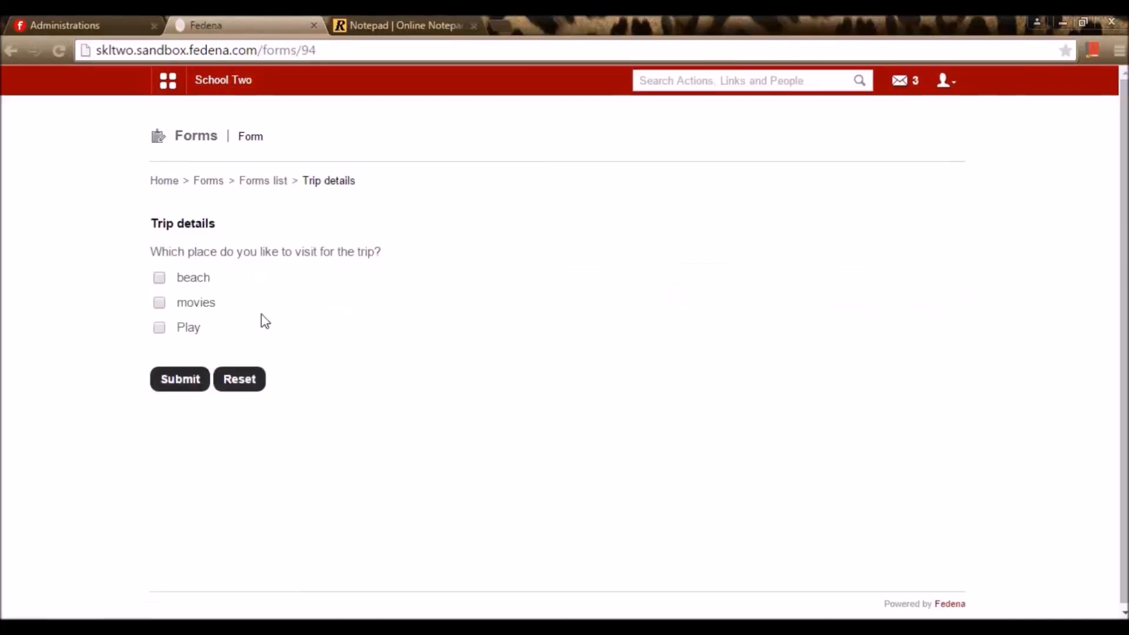
left_click(159, 328)
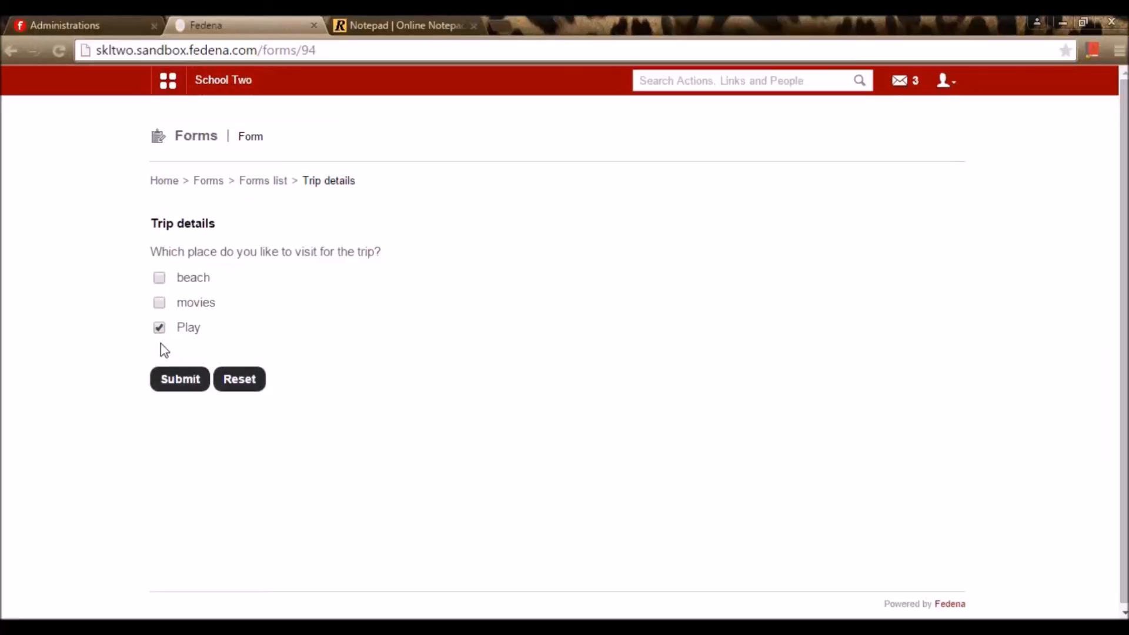
left_click(182, 382)
left_click(944, 81)
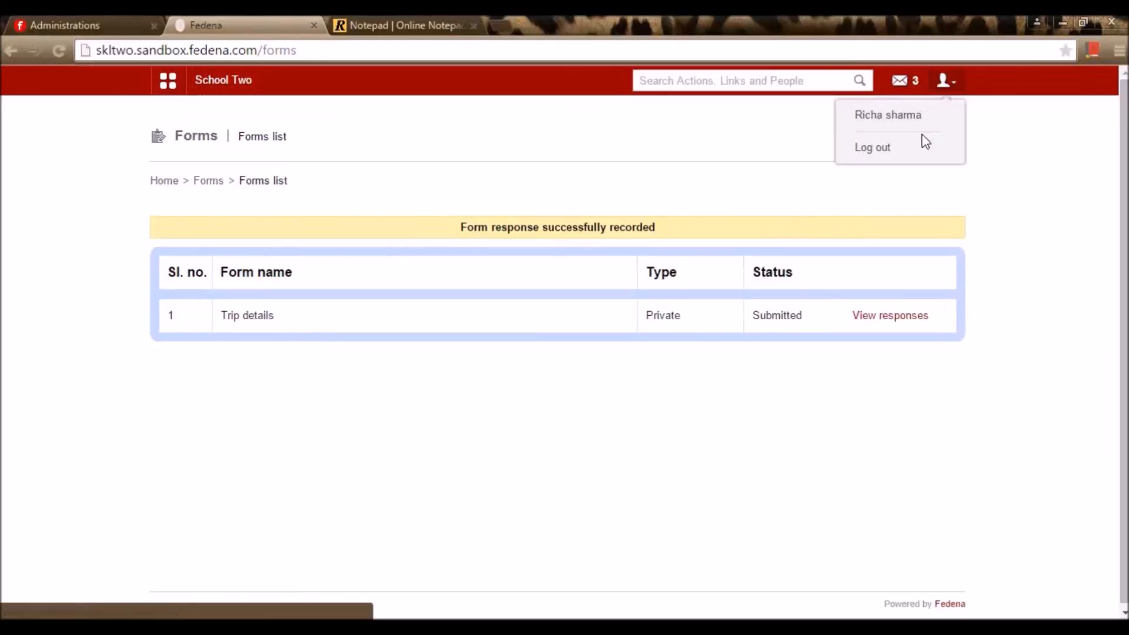
left_click(910, 154)
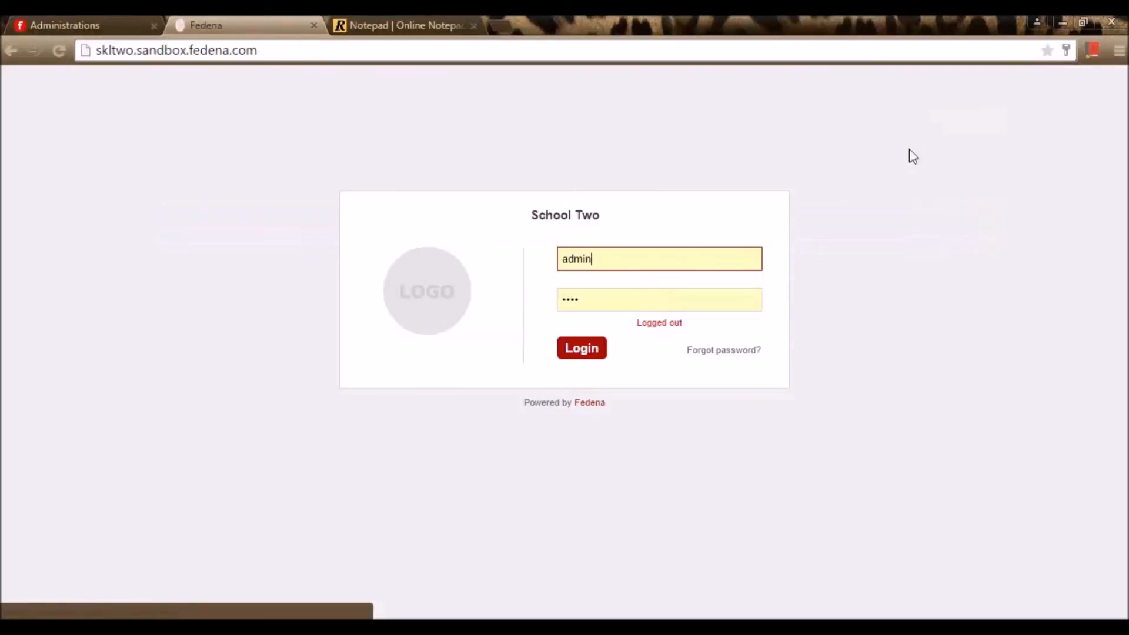
Log in as admin, view the Trip details submissions (Play, movies), then return to Manage forms
left_click(596, 355)
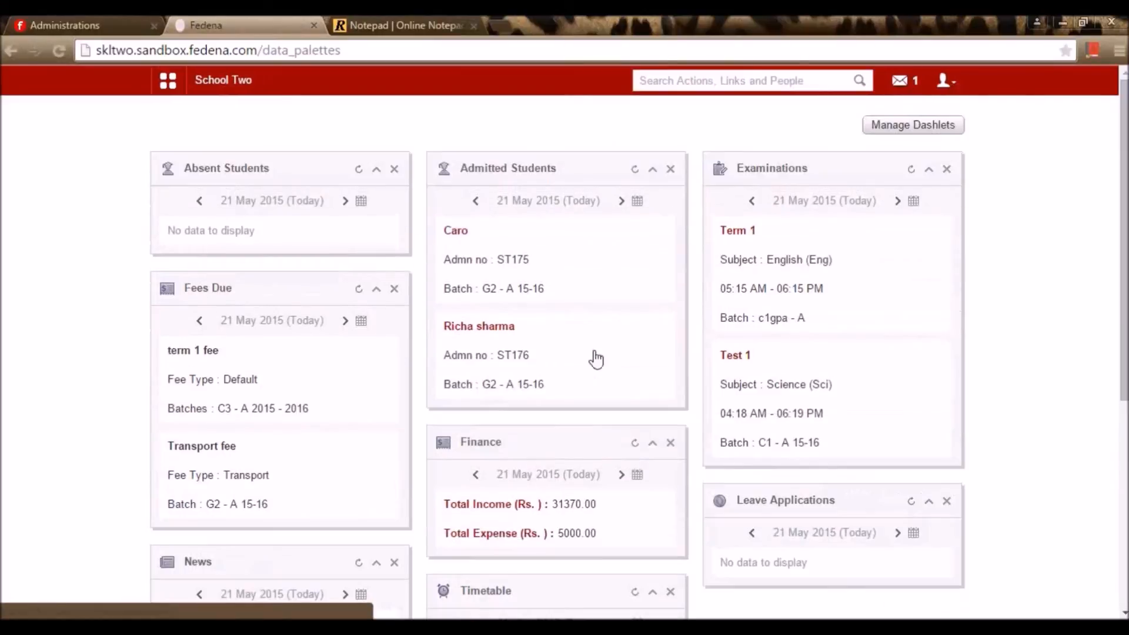
left_click(167, 80)
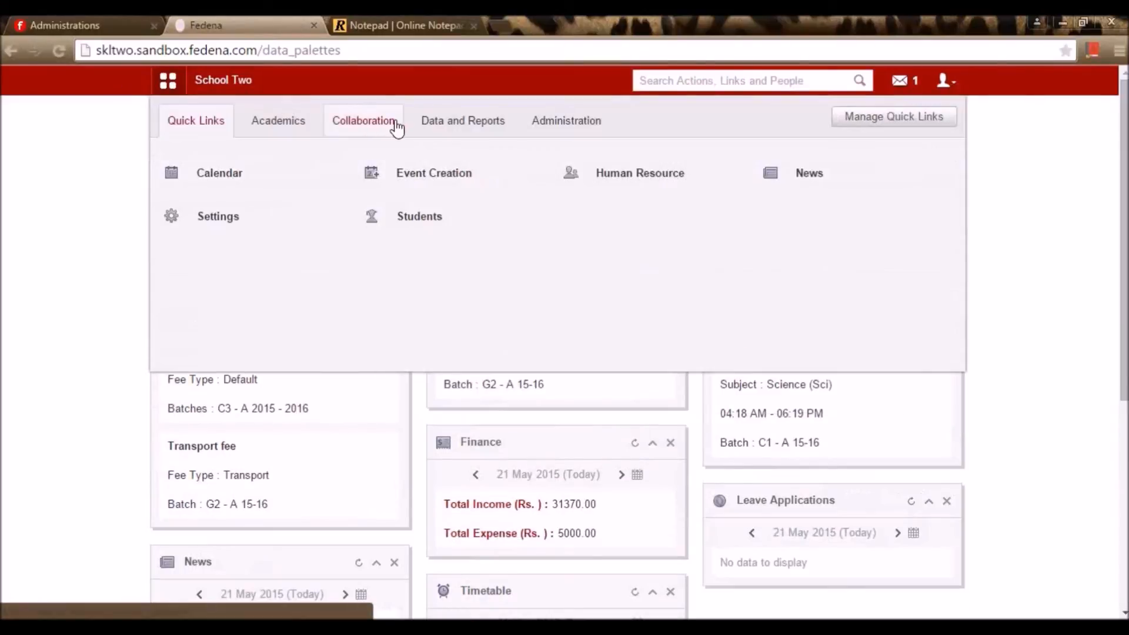
left_click(398, 125)
left_click(394, 177)
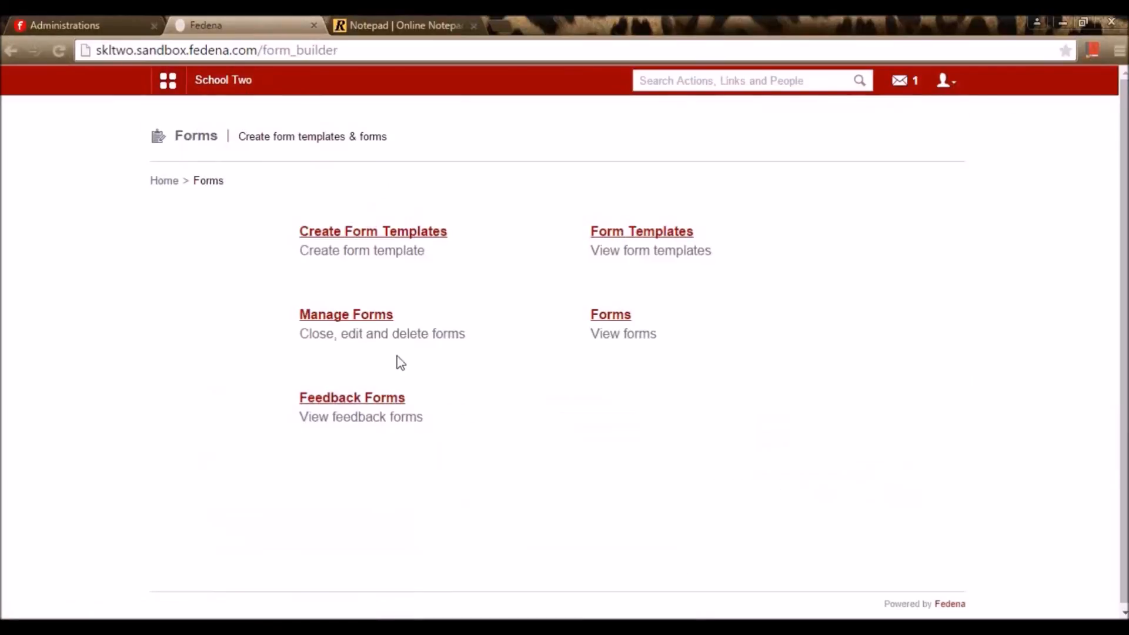
left_click(386, 318)
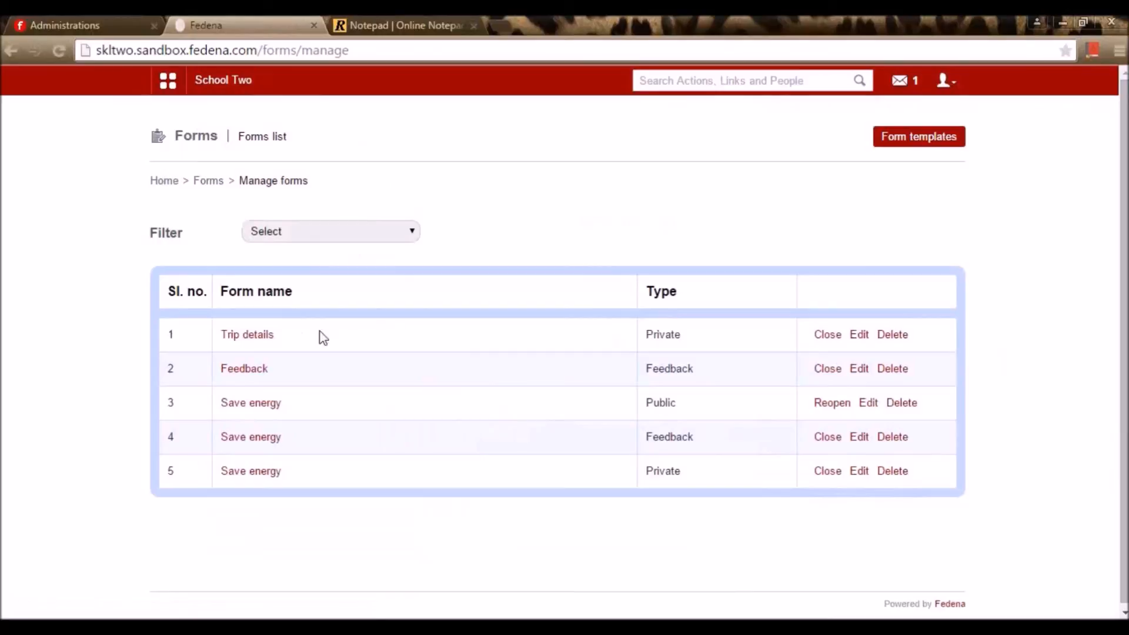
left_click(256, 340)
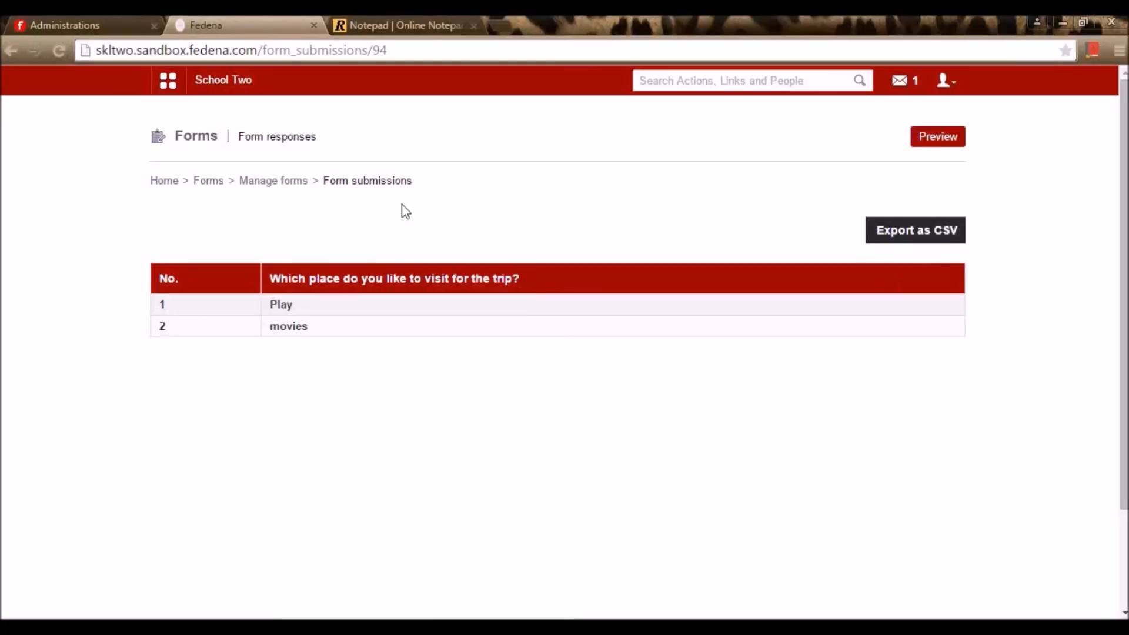
key("alt+Left")
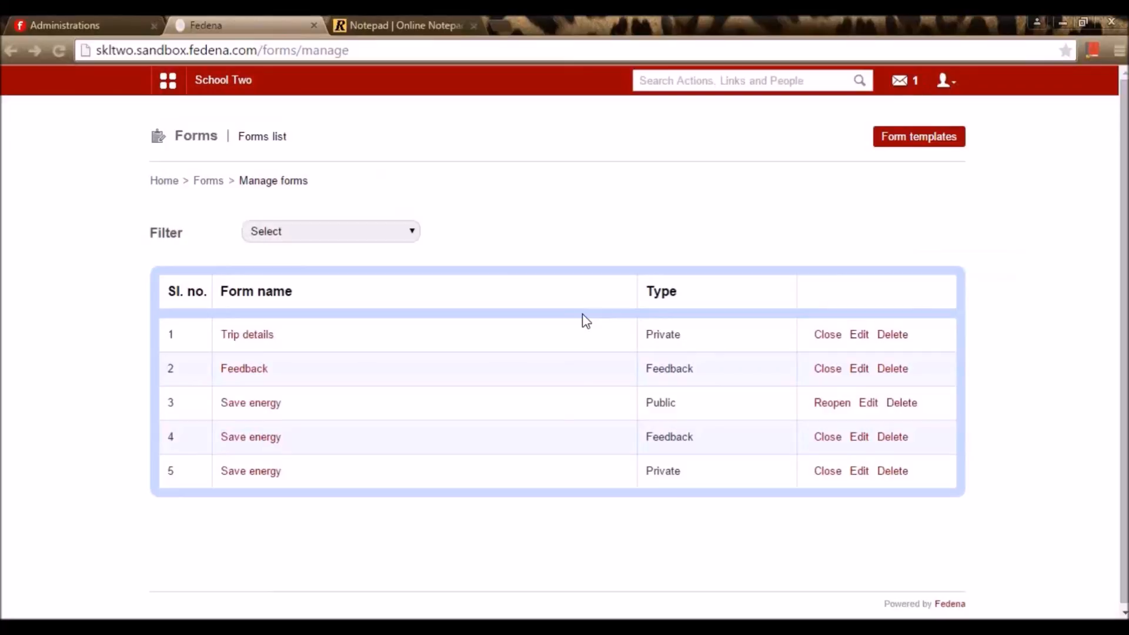
Close the Trip details form to stop accepting responses and return to Forms home
left_click(820, 340)
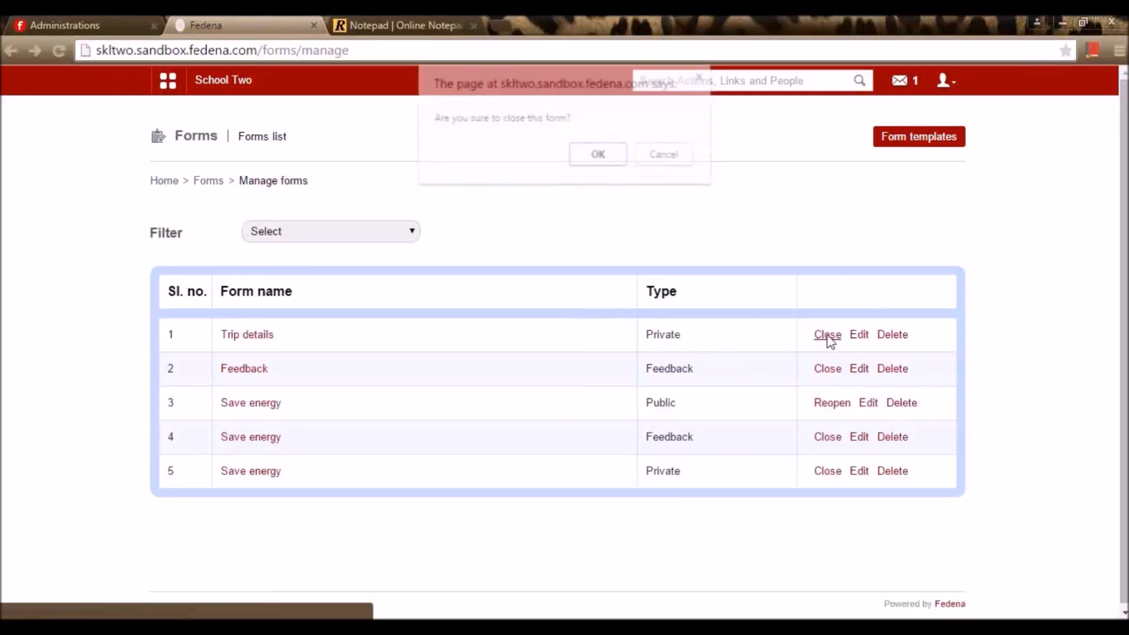
left_click(598, 156)
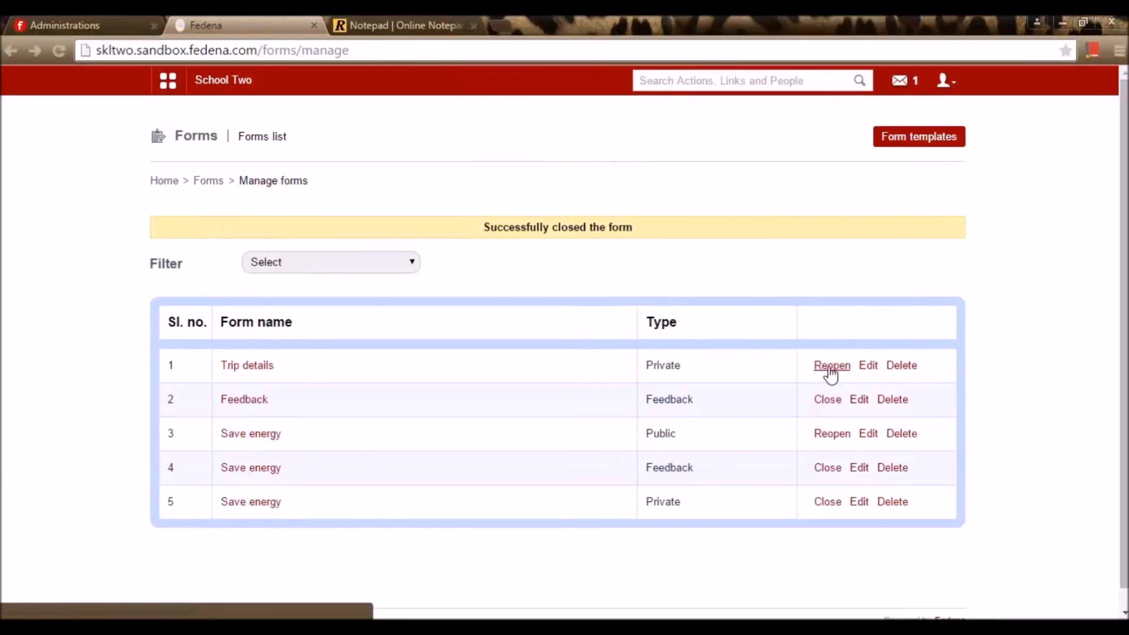
left_click(212, 182)
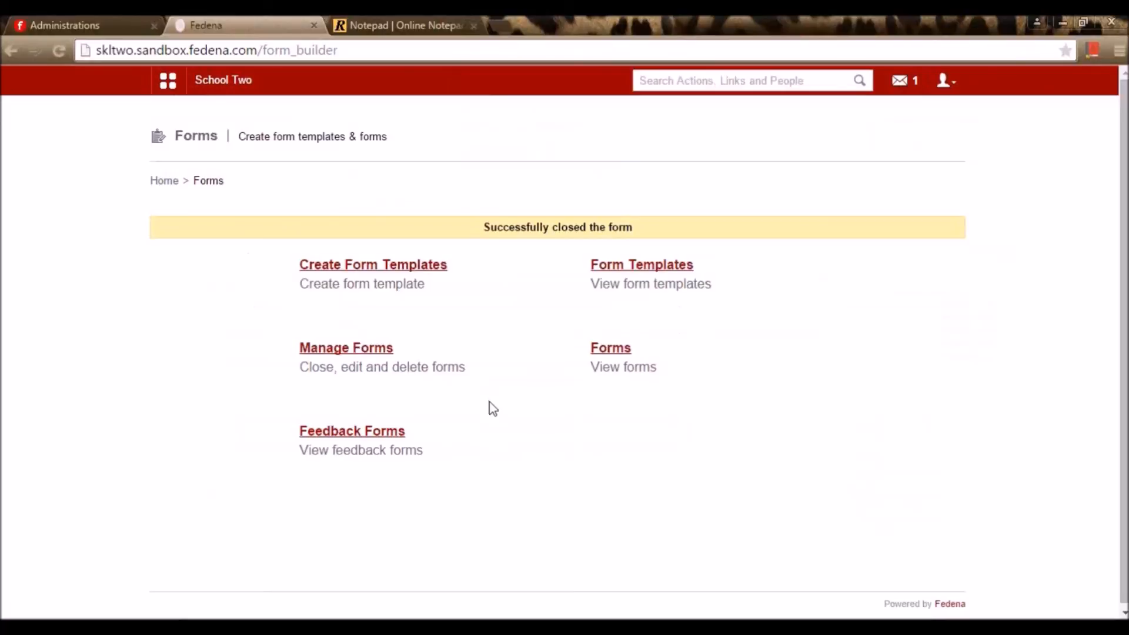
Preview the Save Energy template from the Form templates list, then start a new form from it
left_click(392, 436)
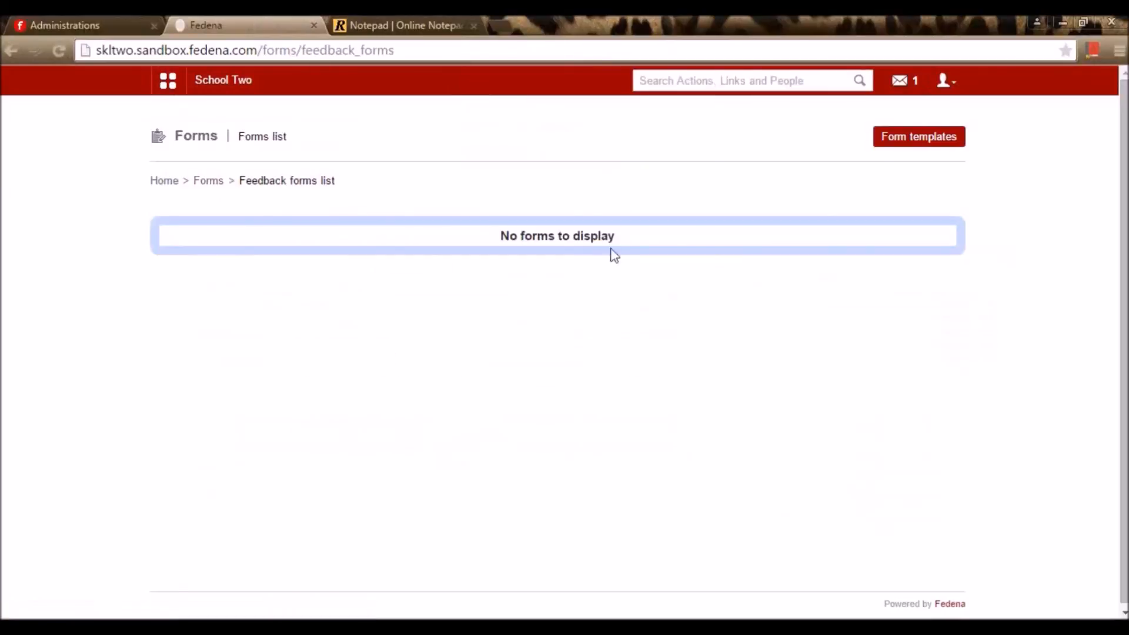
left_click(921, 147)
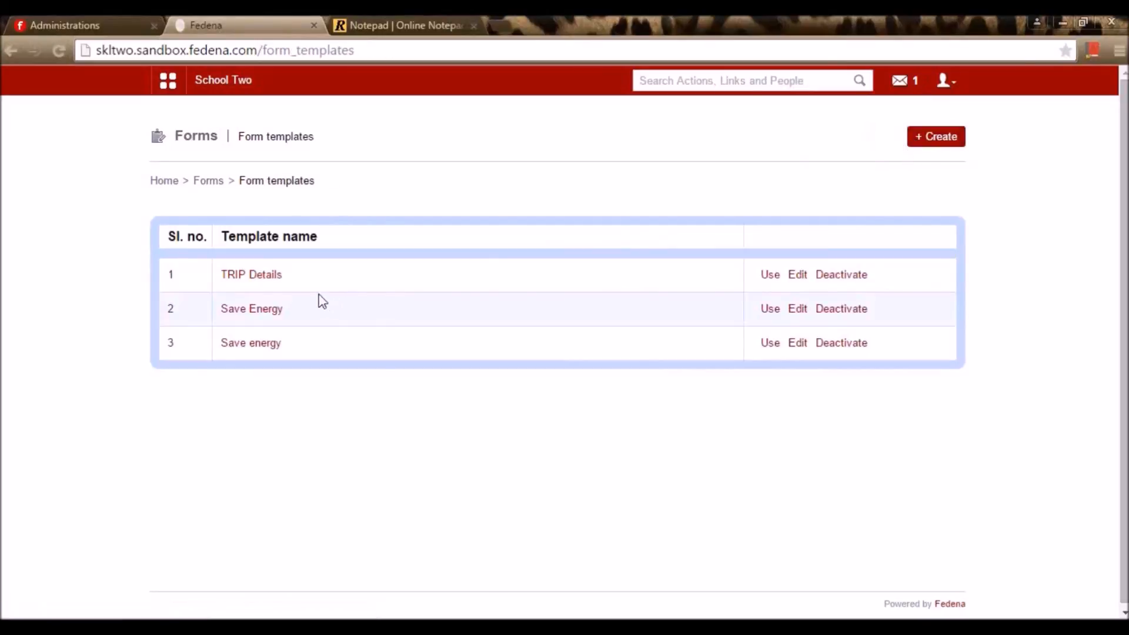
left_click(266, 310)
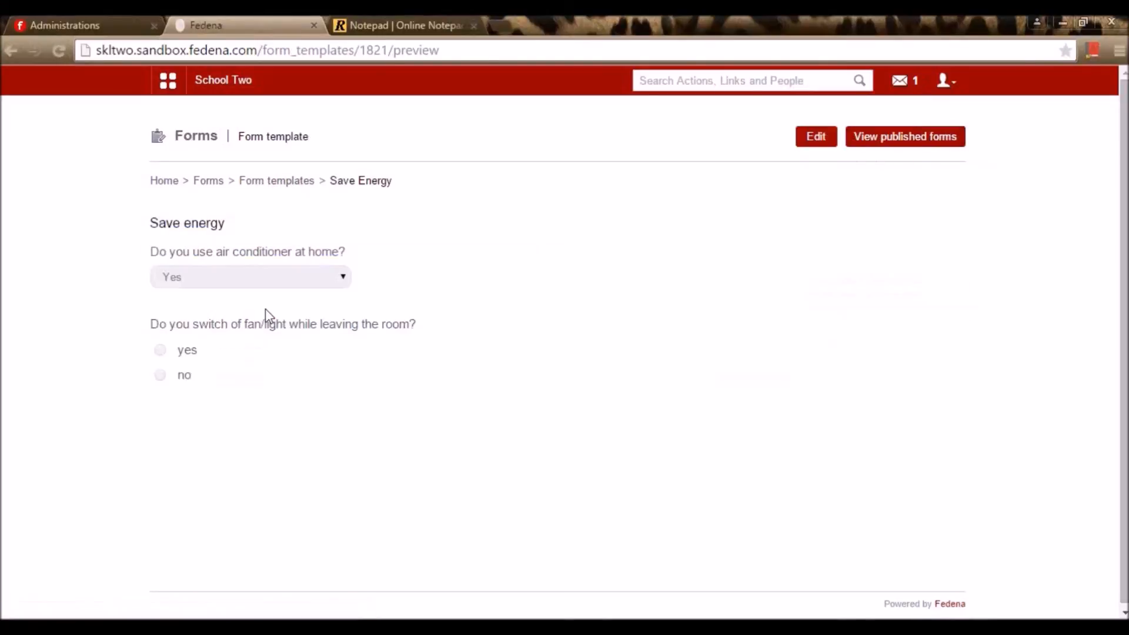
key("alt+Left")
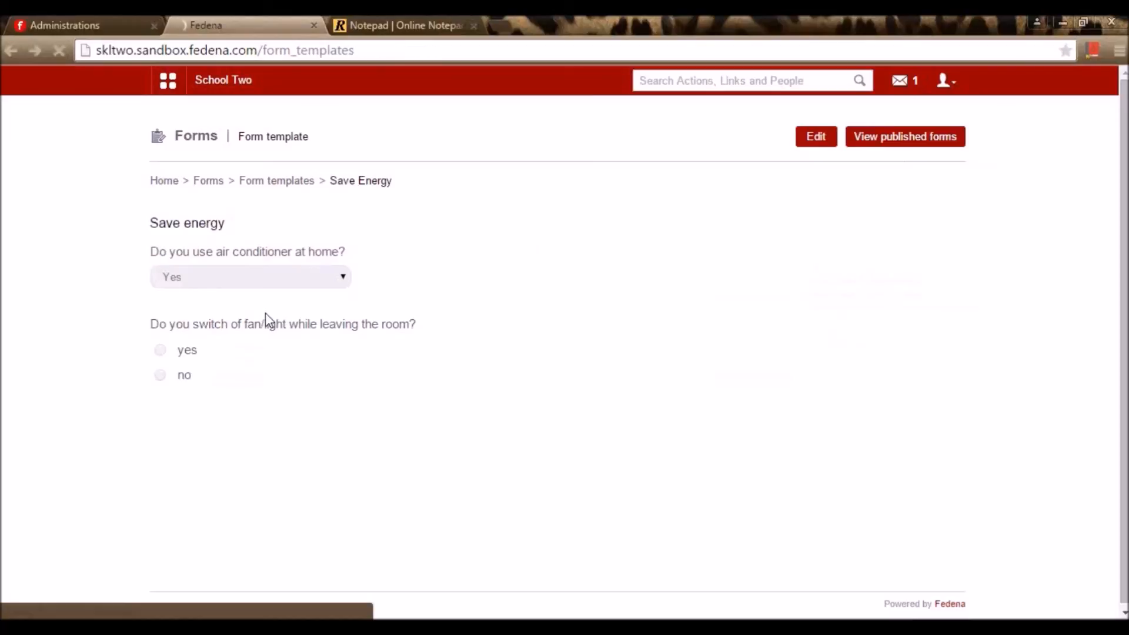
left_click(768, 310)
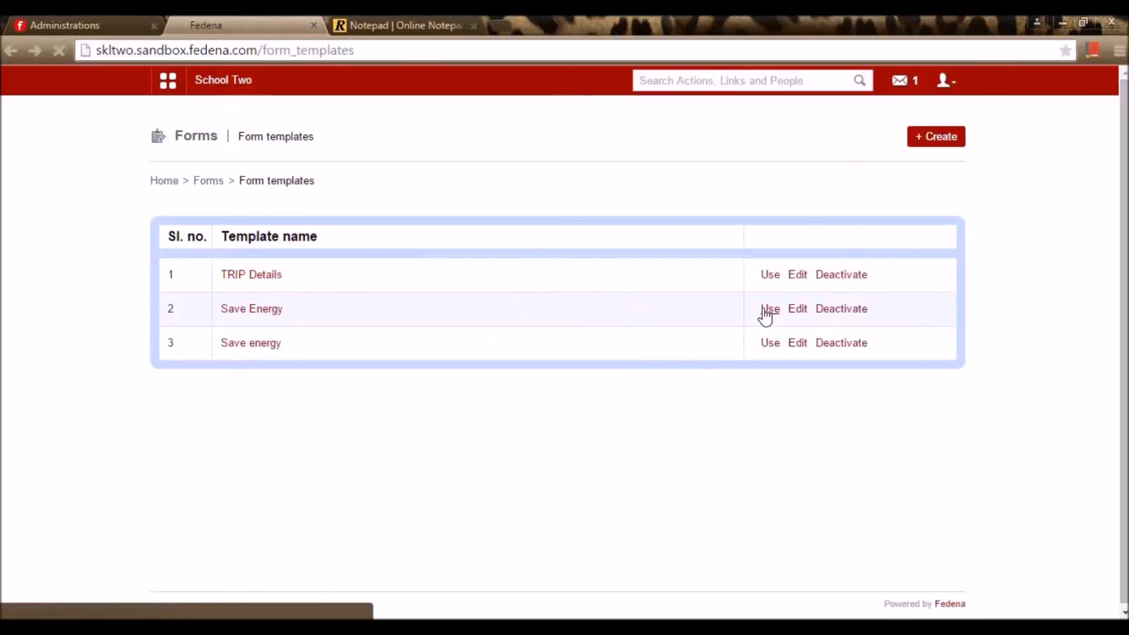
Make the Save Energy form a feedback form, leaving feedback for selected people off
left_click(398, 236)
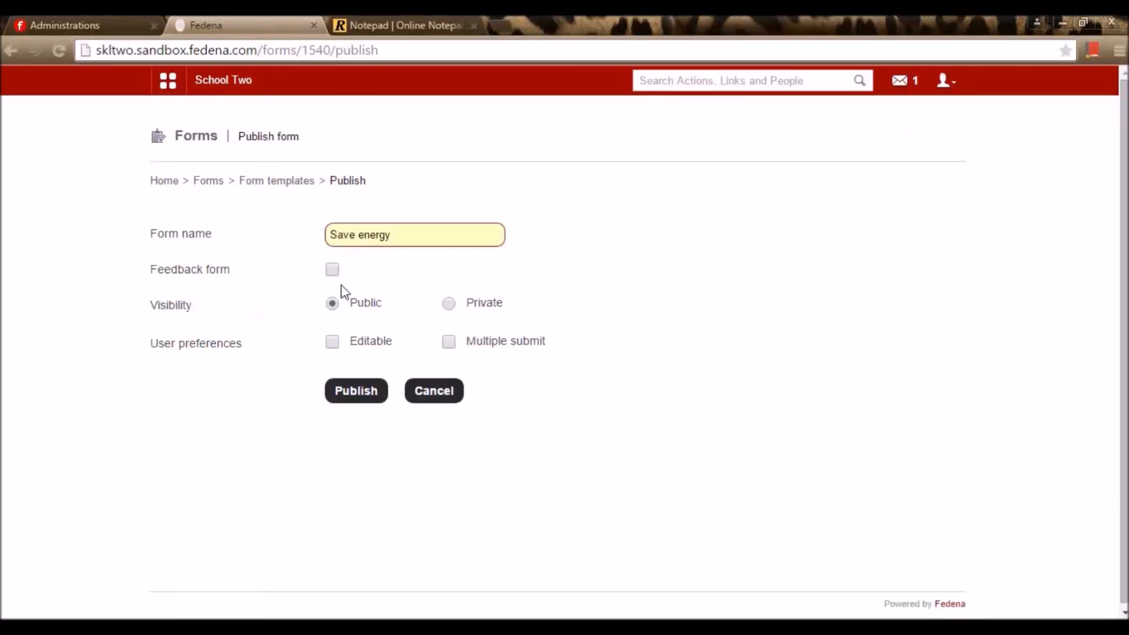
left_click(333, 269)
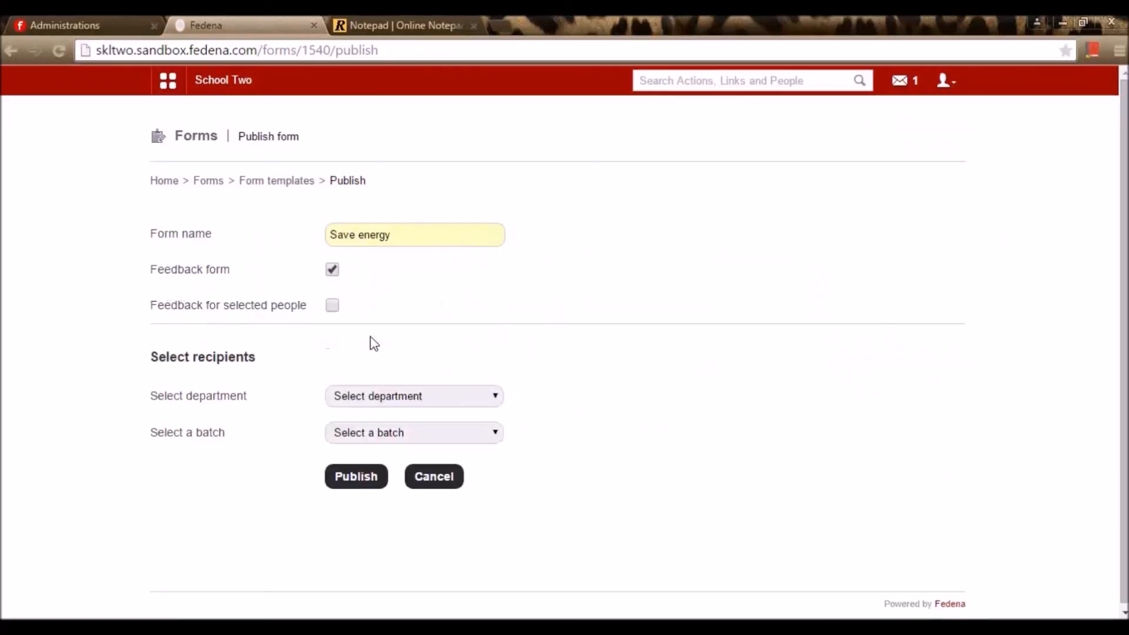
left_click(333, 306)
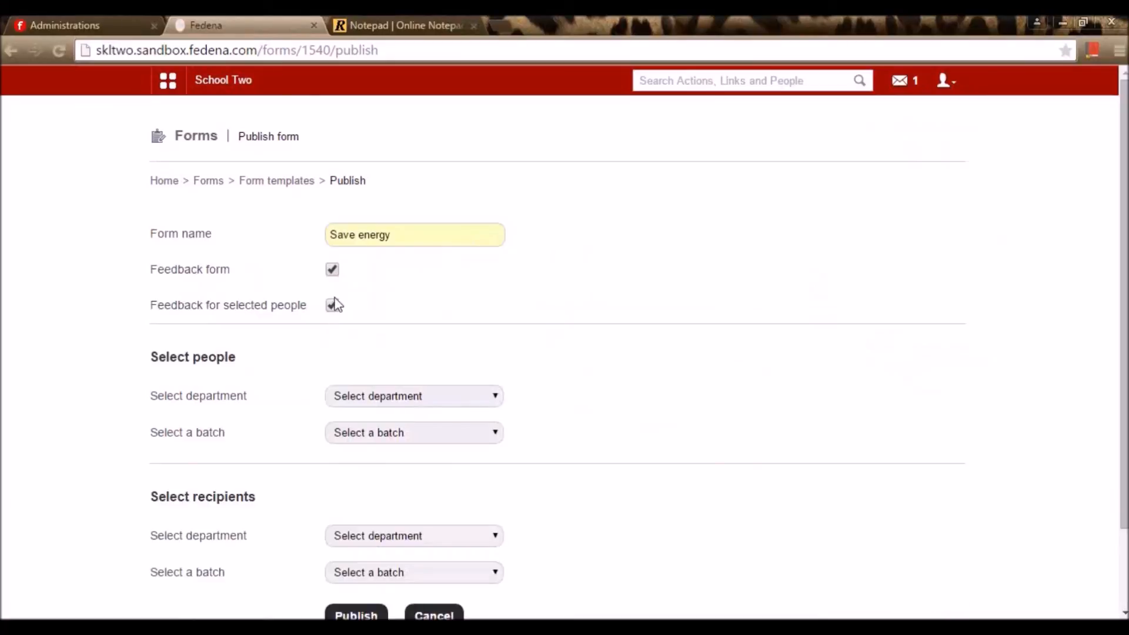
left_click(333, 305)
Add two English department staff and one G1 - A student as recipients, then publish the form
left_click(366, 396)
left_click(370, 431)
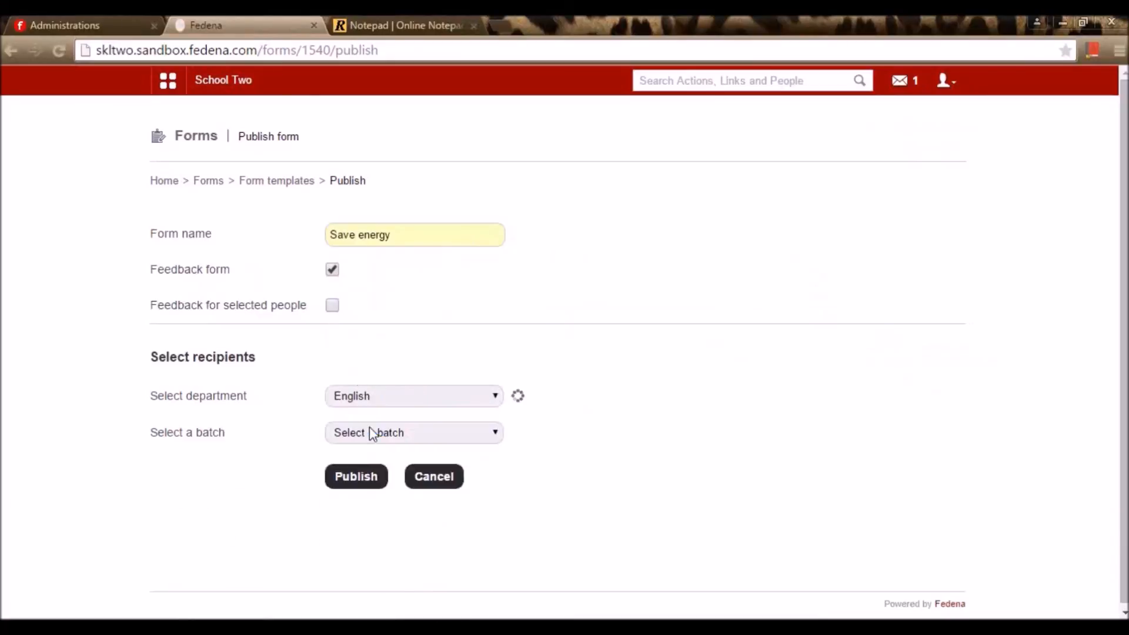
left_click(351, 454)
left_click(353, 468)
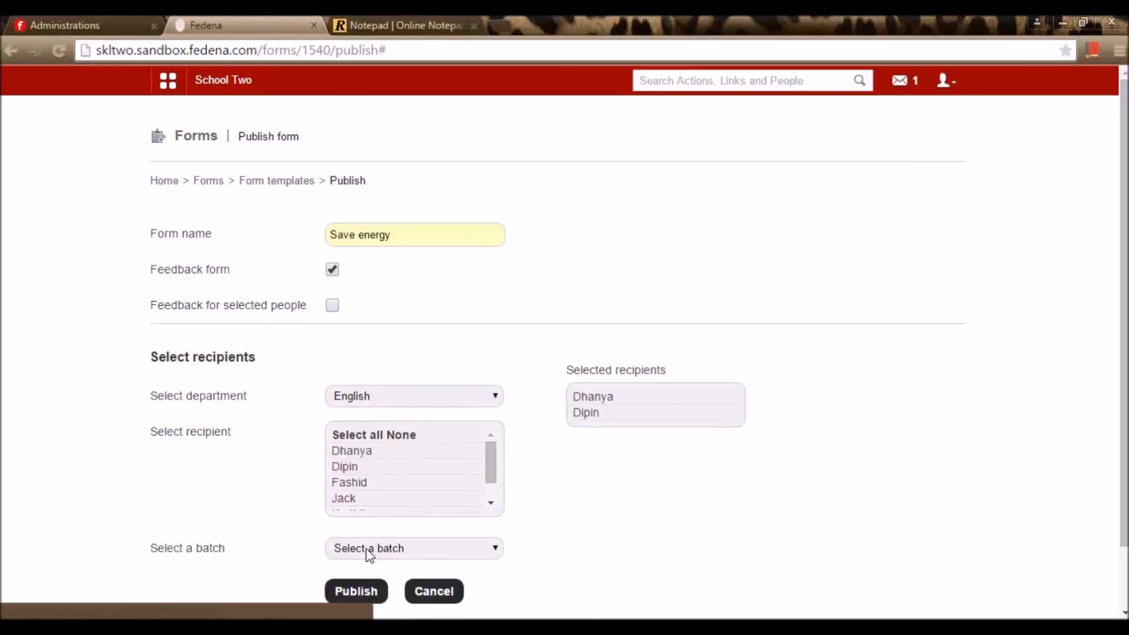
left_click(367, 548)
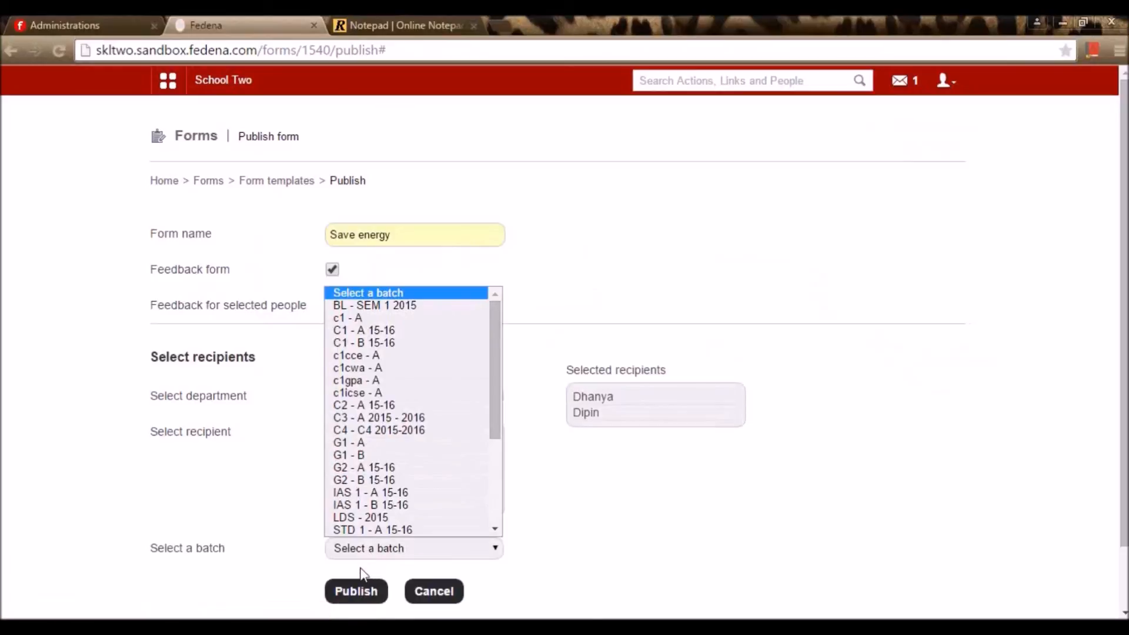
left_click(357, 443)
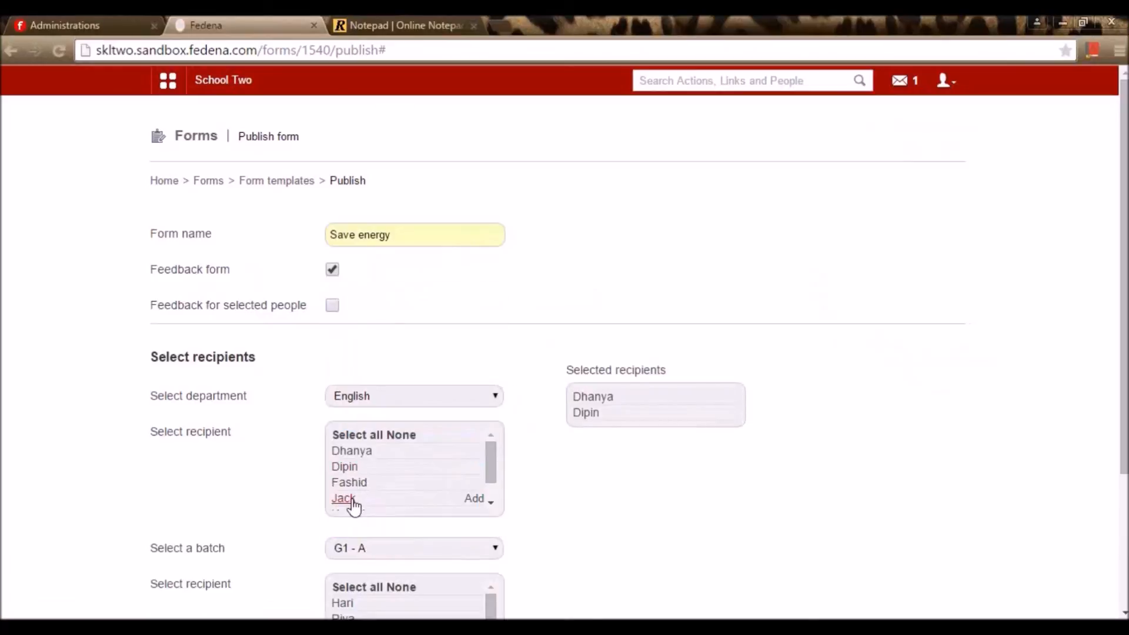
left_click(348, 605)
scroll(353, 600, "down", 5)
left_click(357, 615)
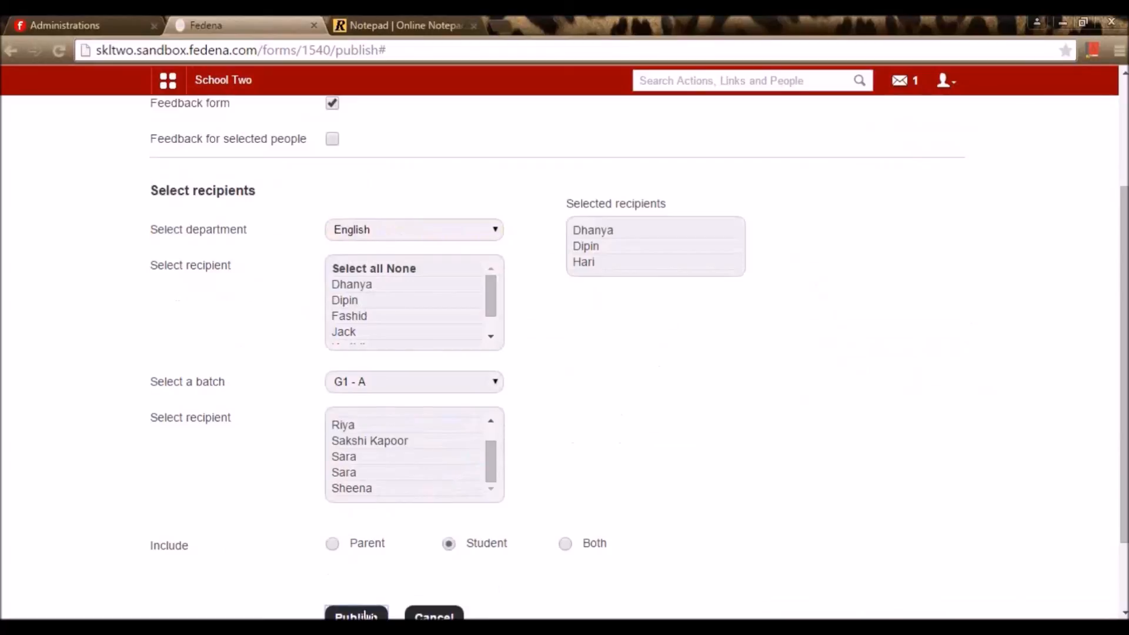
left_click(697, 91)
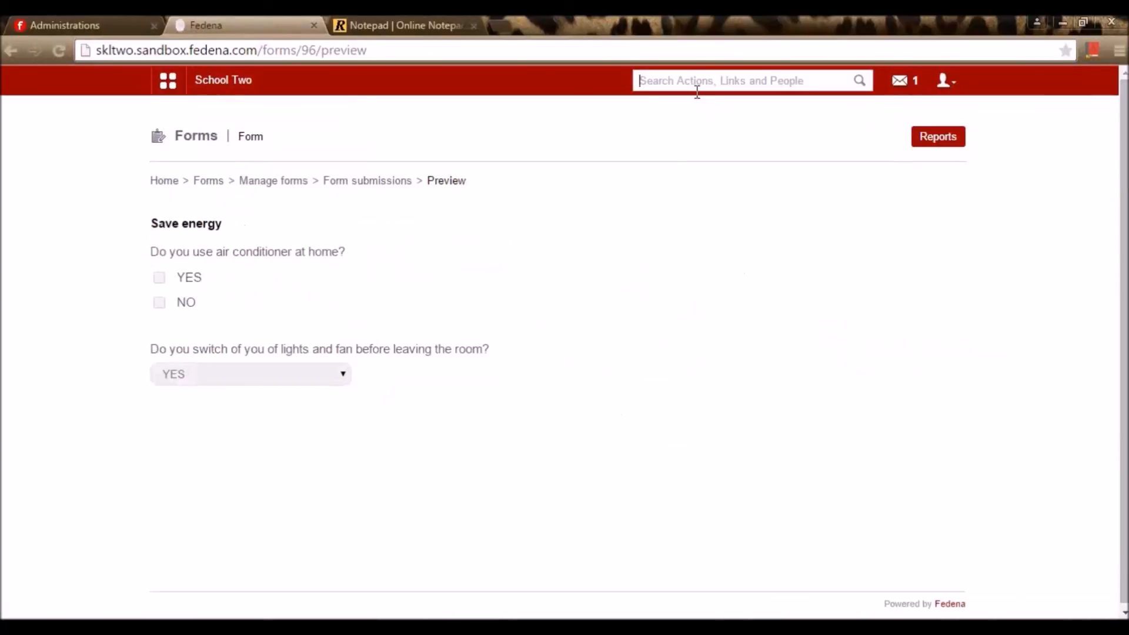
Search the employee records for the recipient's name and copy their Employee ID
type("Dh")
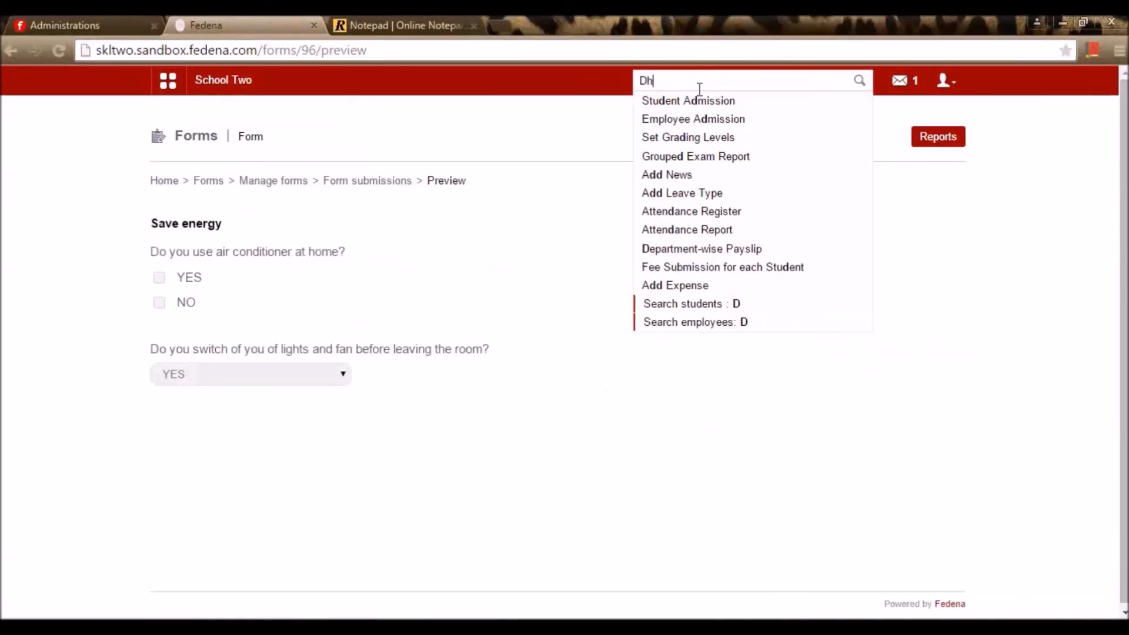
type("anya")
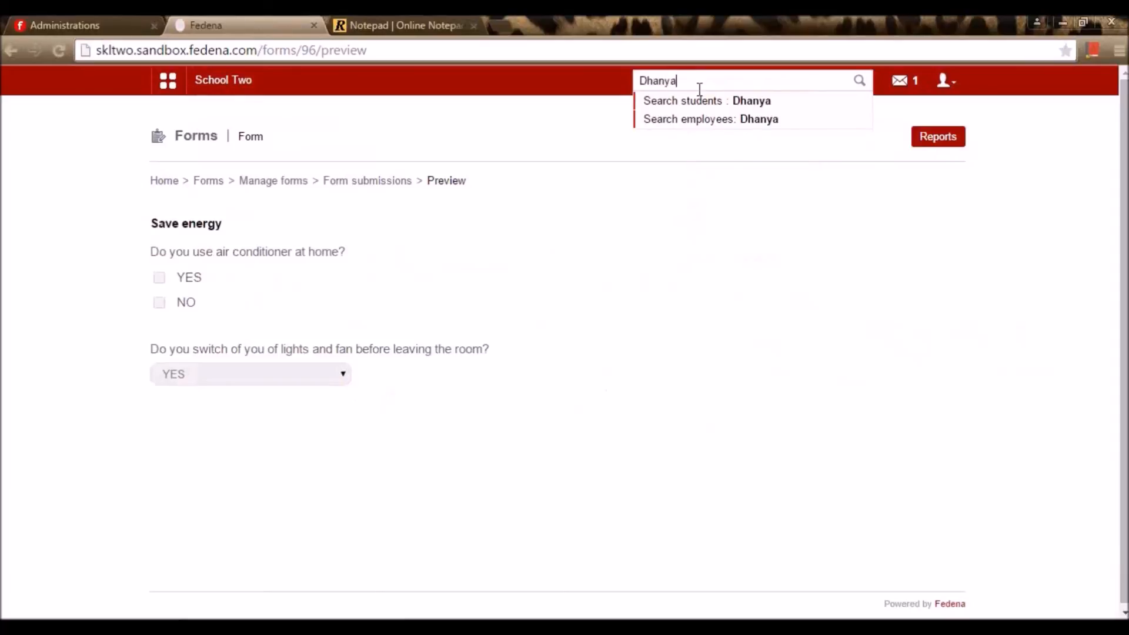
left_click(705, 105)
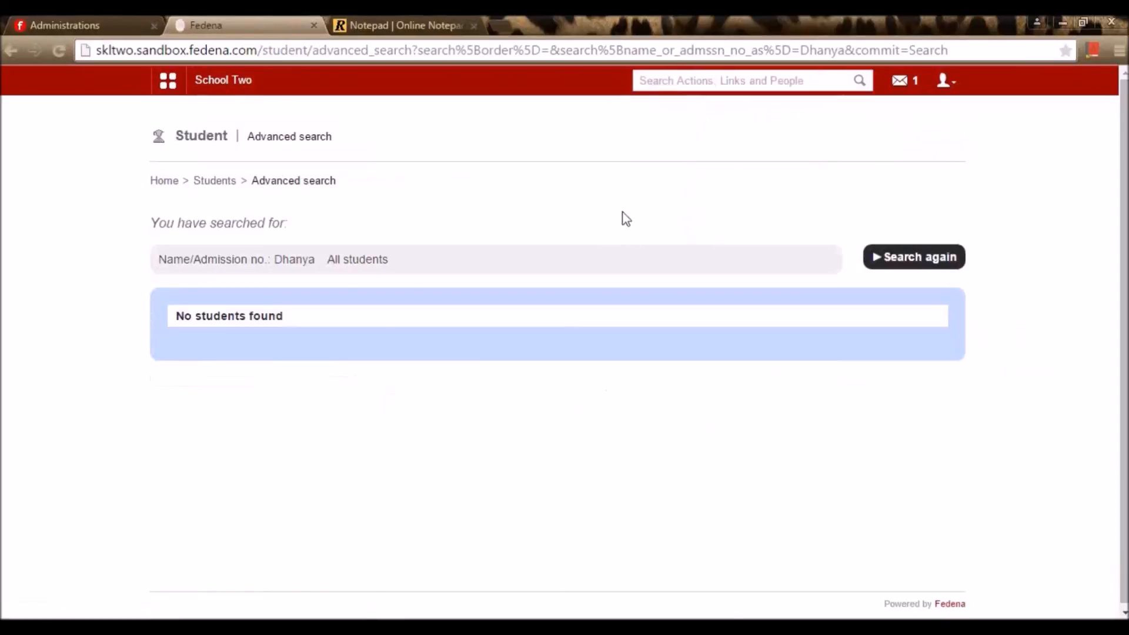
type("dhanya")
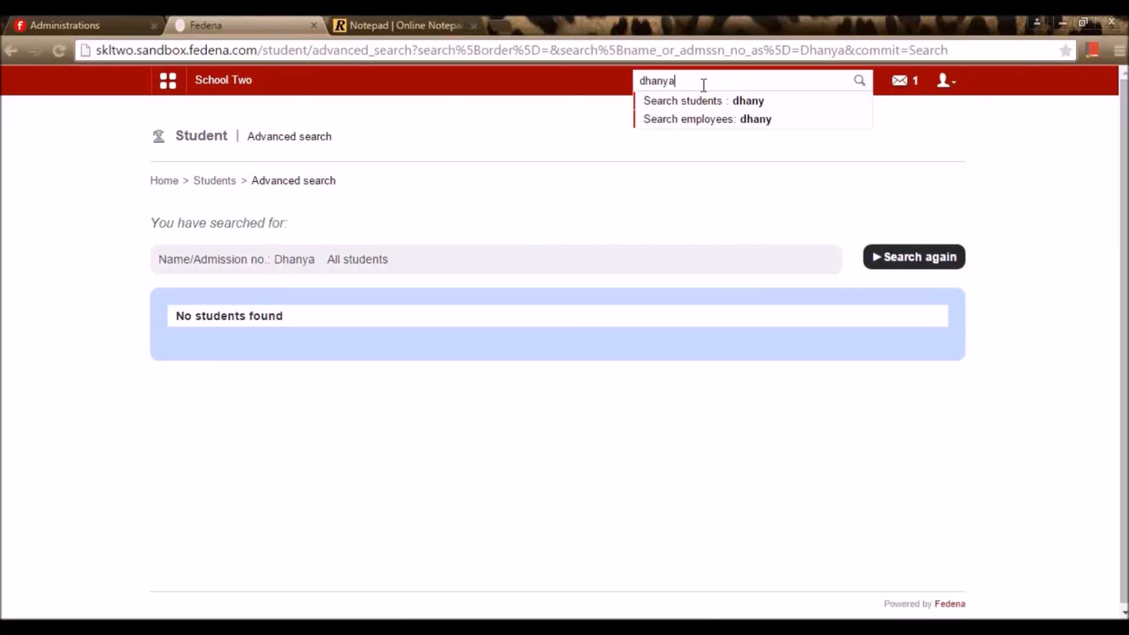
left_click(694, 119)
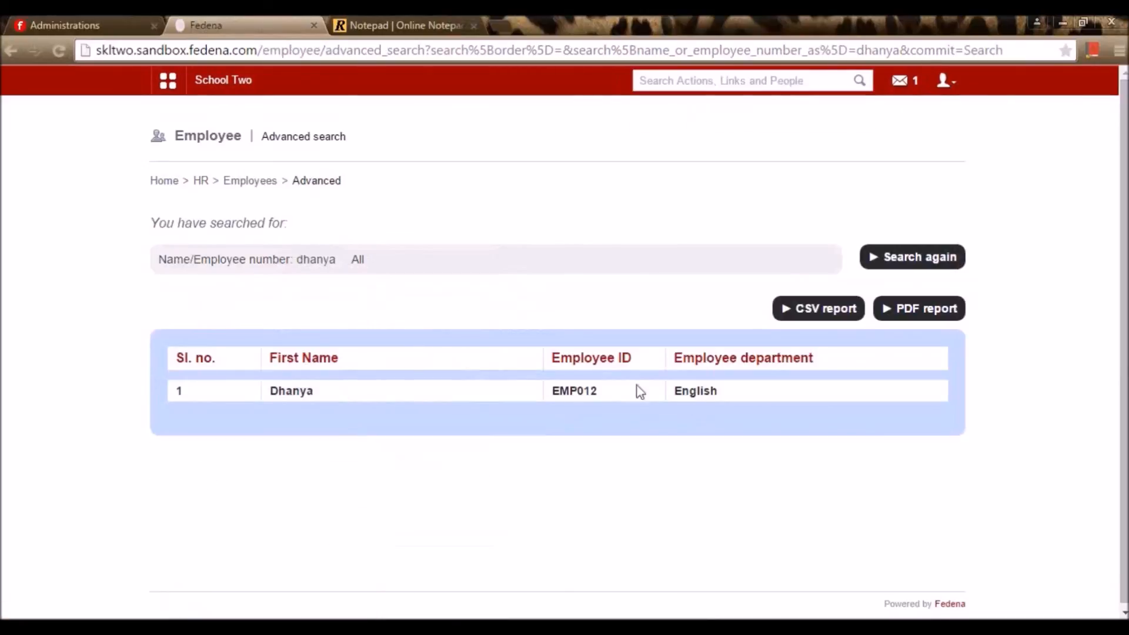
double_click(574, 391)
key("ctrl+c")
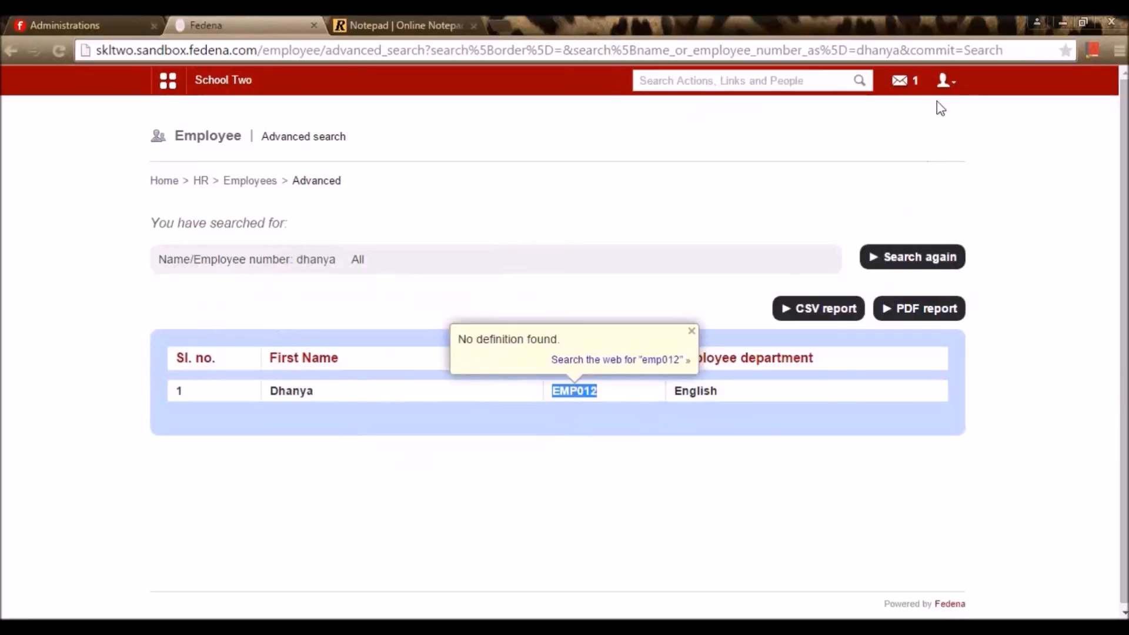
left_click(940, 96)
Log out of the admin account and select the prefilled username for replacement
left_click(945, 79)
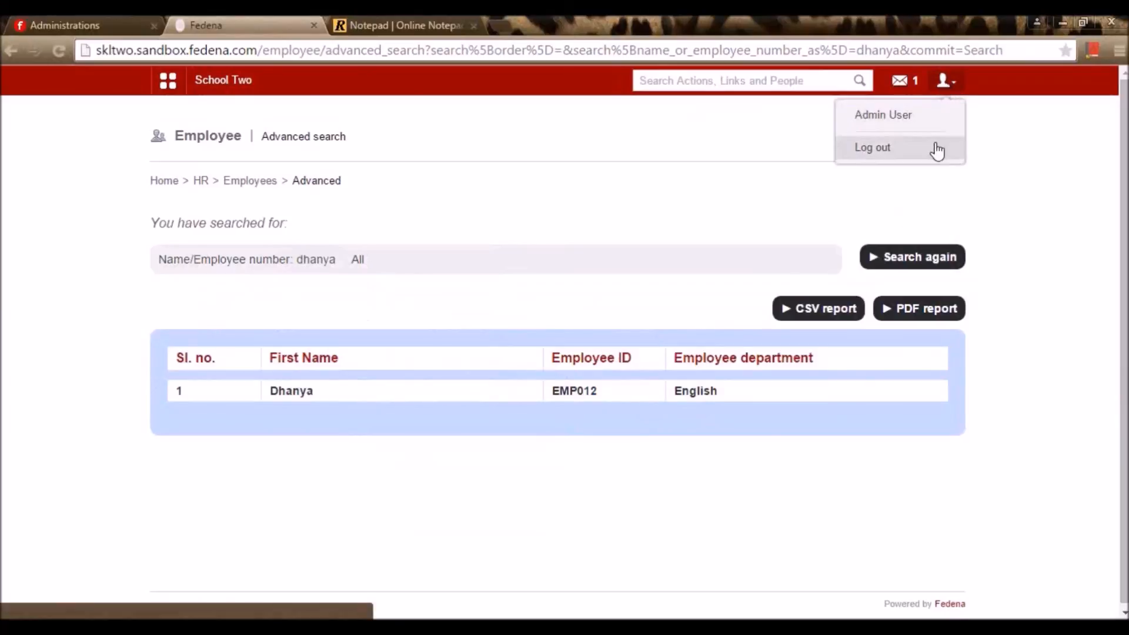
left_click(937, 149)
left_click_drag(644, 257, 502, 259)
Log in as the employee using the copied ID and their password
key("ctrl+v")
left_click(586, 300)
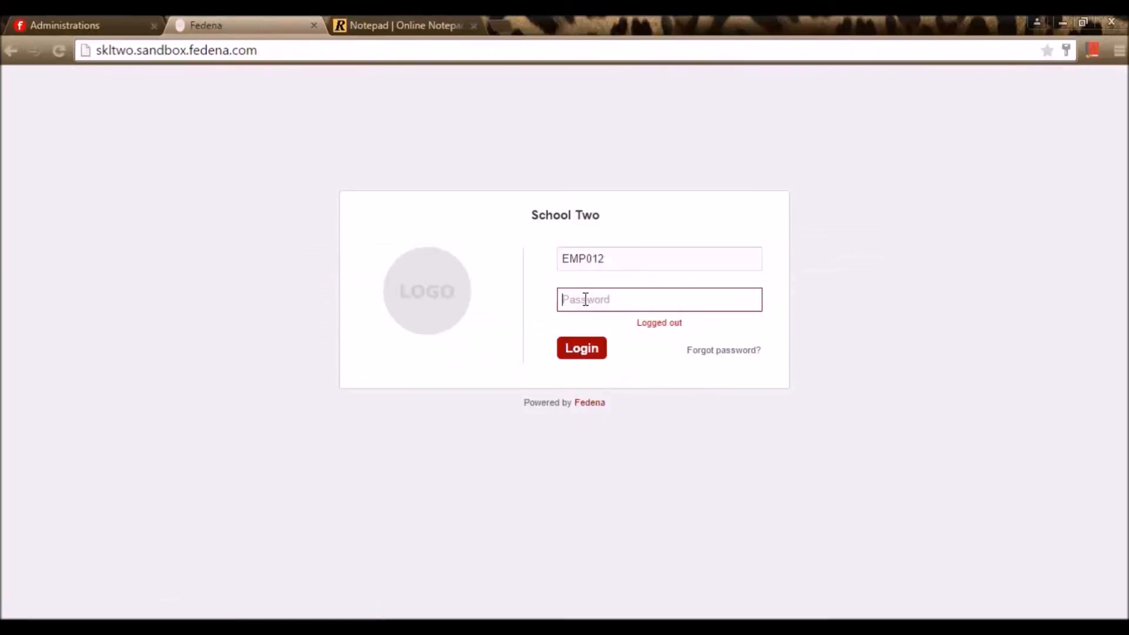
type("•••")
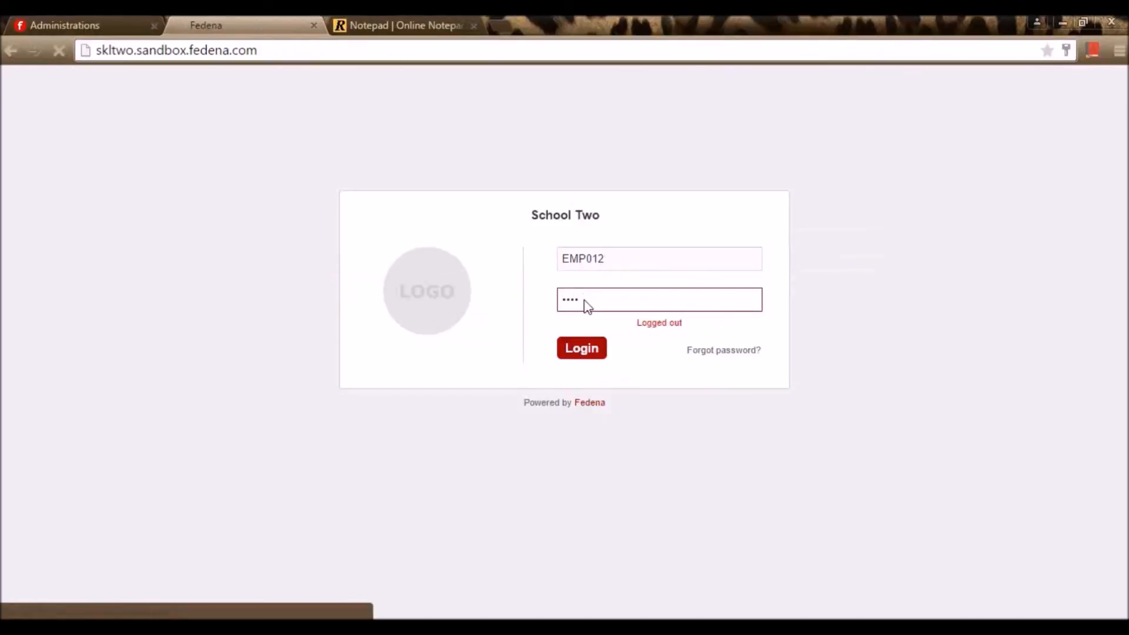
key("Return")
left_click(175, 99)
Open the Save energy form under Collaboration > Forms > Feedback Forms
left_click(168, 82)
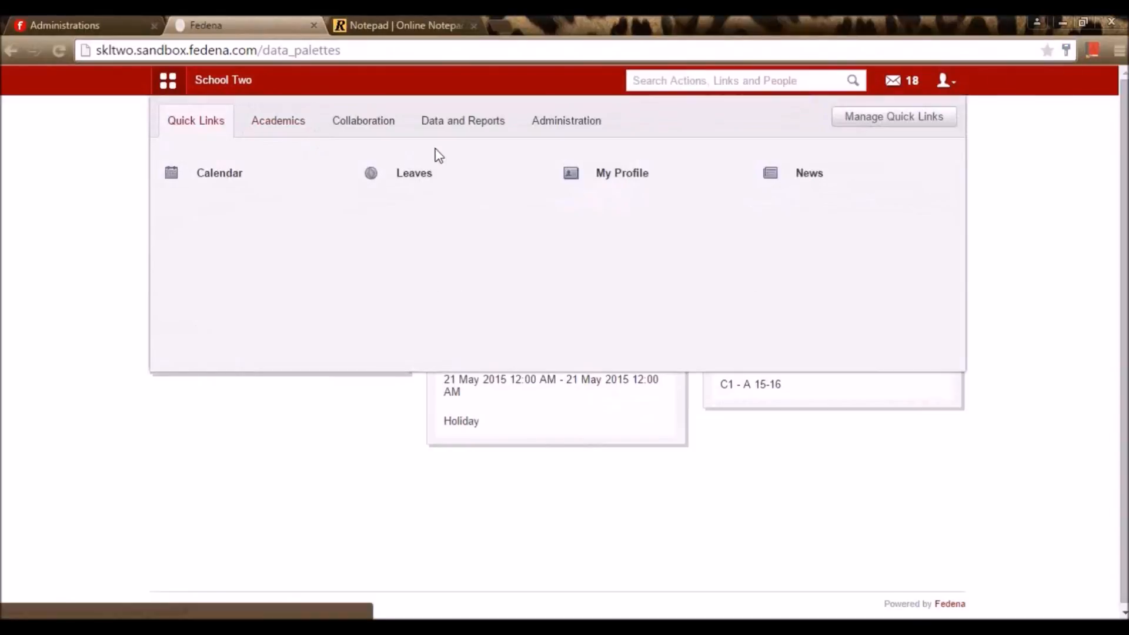
left_click(366, 125)
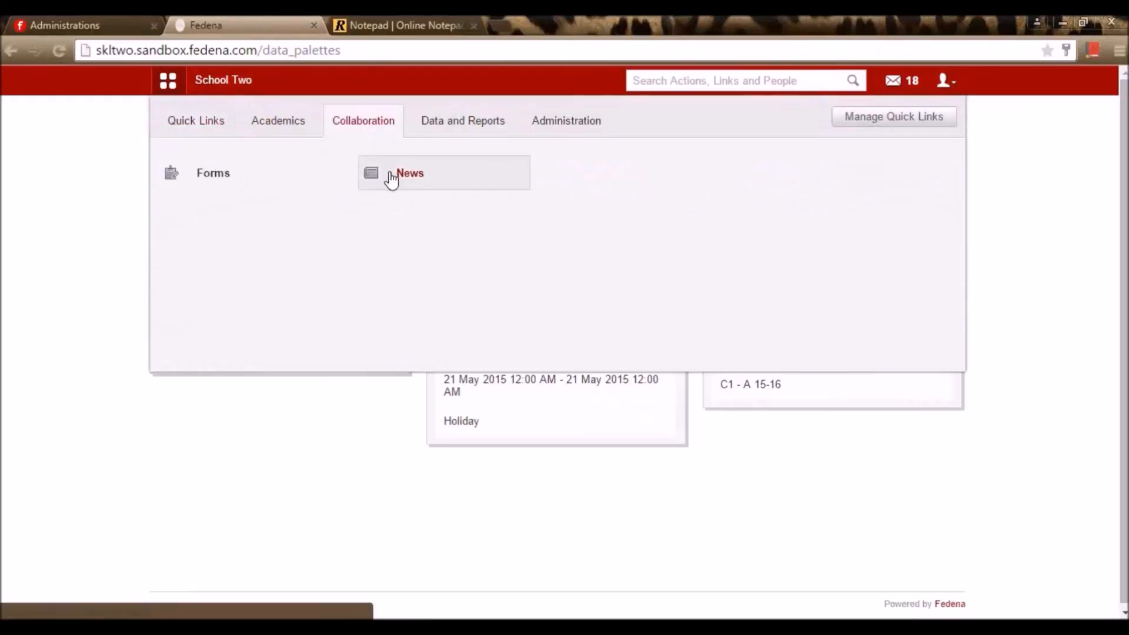
left_click(209, 182)
left_click(662, 232)
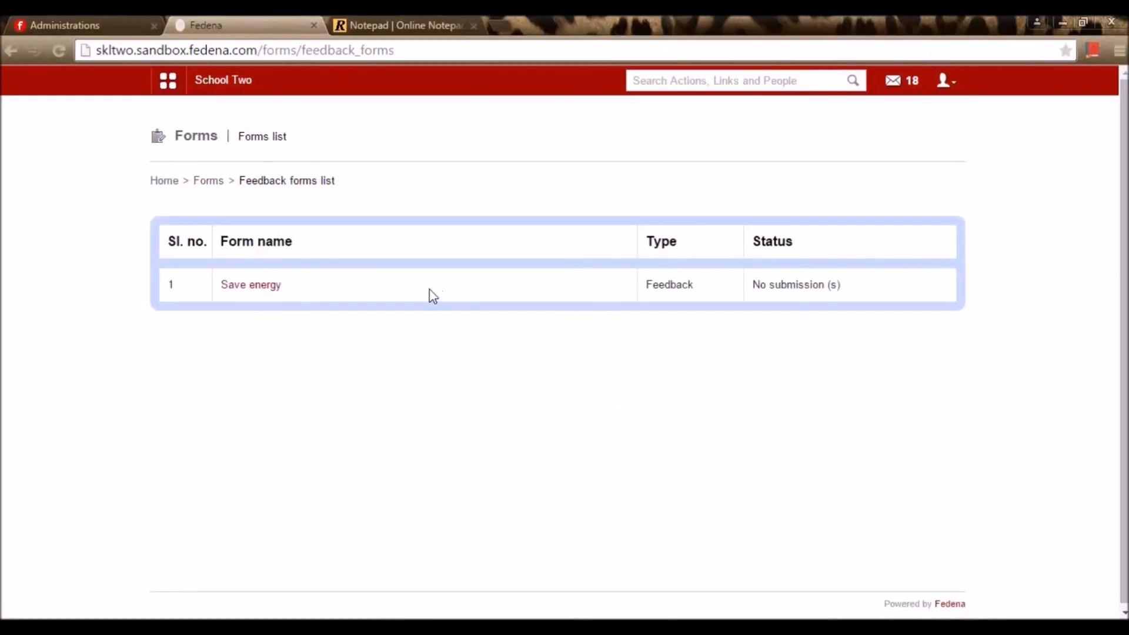
left_click(265, 286)
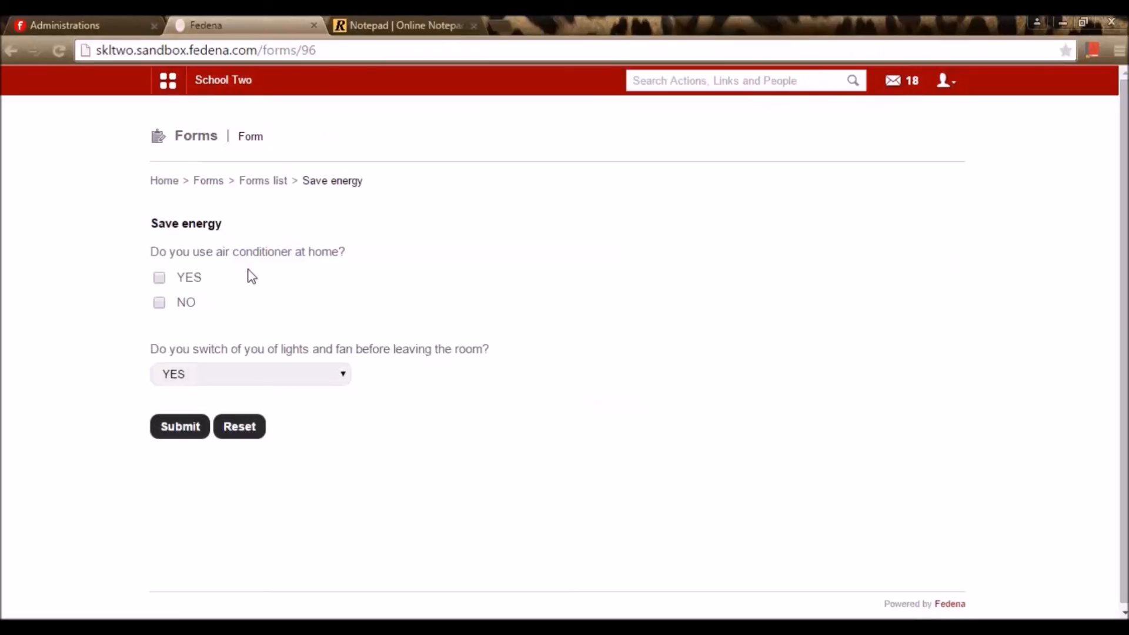
Answer YES for air conditioning and NO for switching off lights, then submit the feedback
left_click(160, 279)
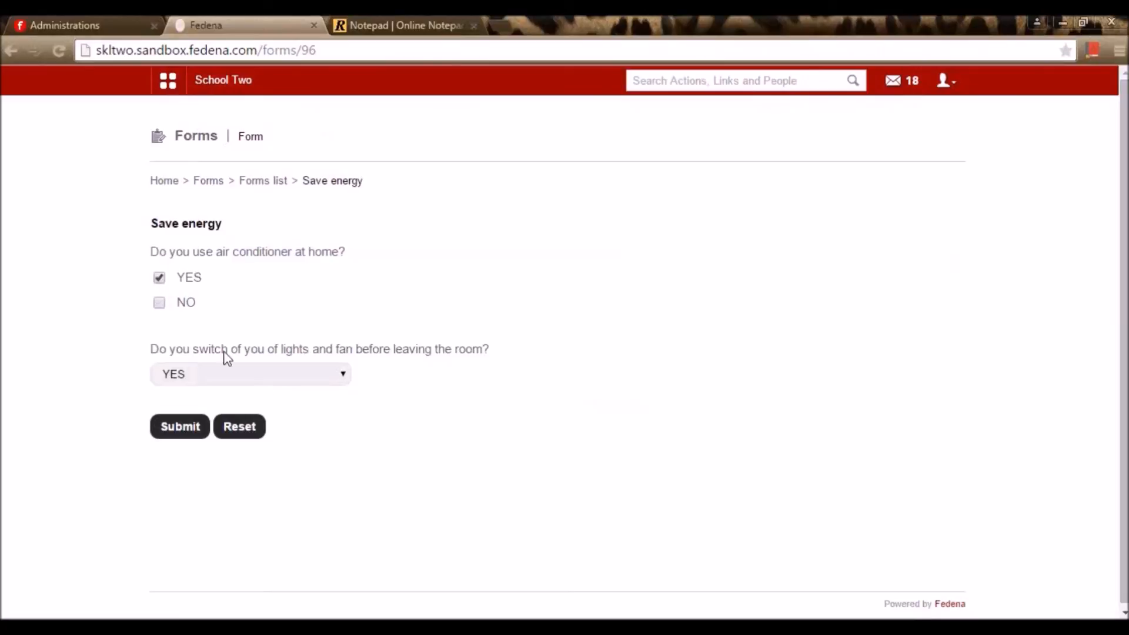
left_click(288, 381)
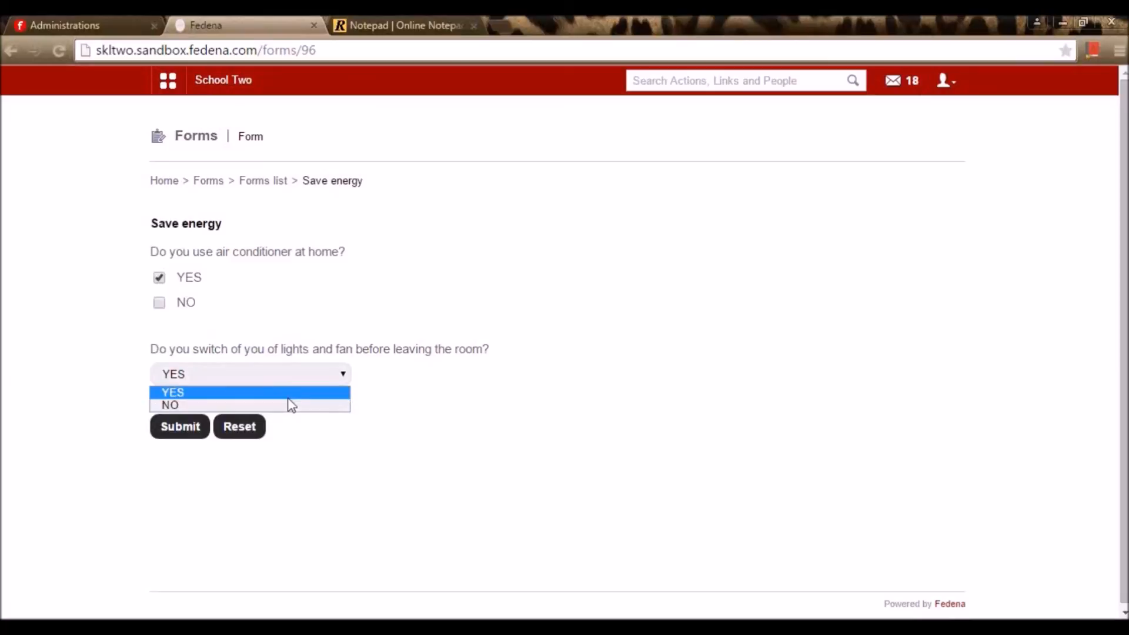
left_click(287, 408)
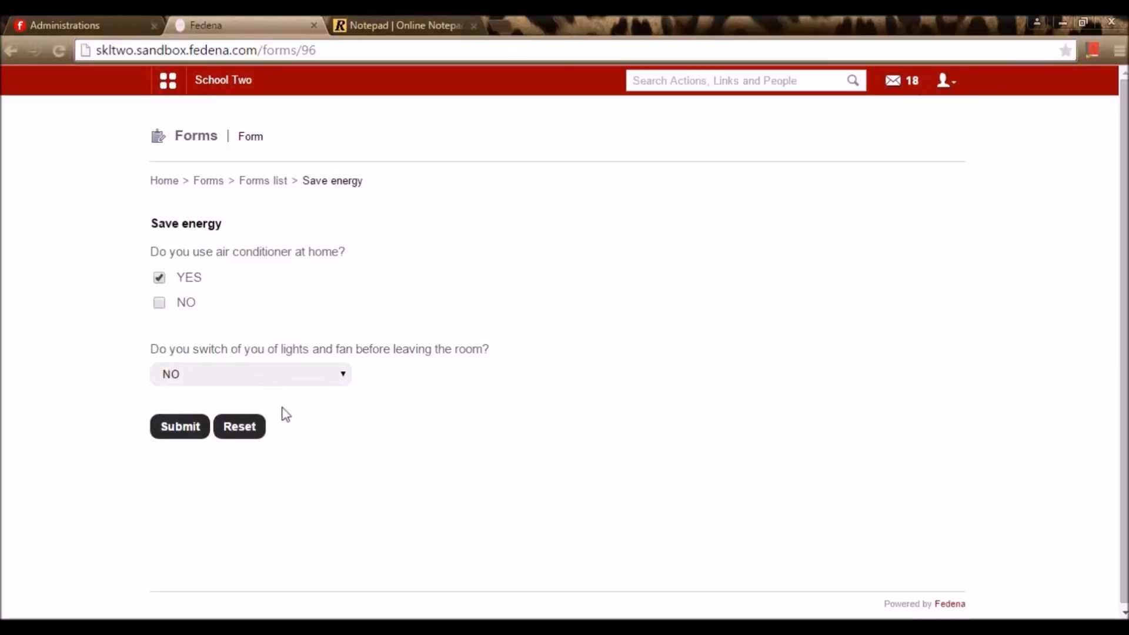
left_click(180, 427)
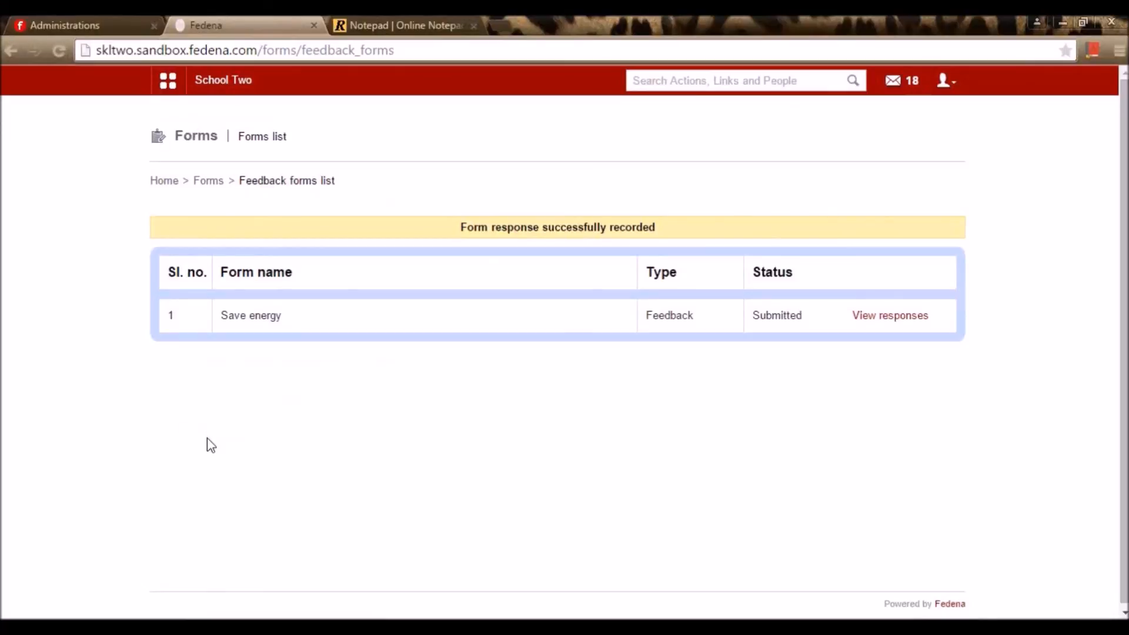
left_click(947, 82)
Switch from the employee account back to admin and go to Collaboration > Forms
left_click(914, 154)
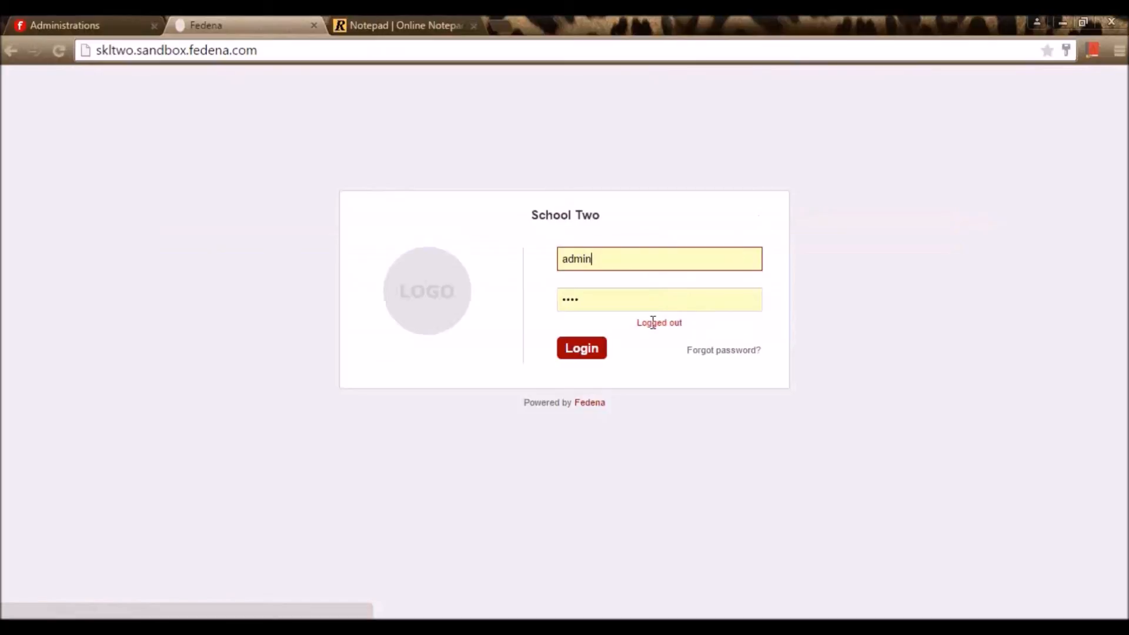
left_click(595, 348)
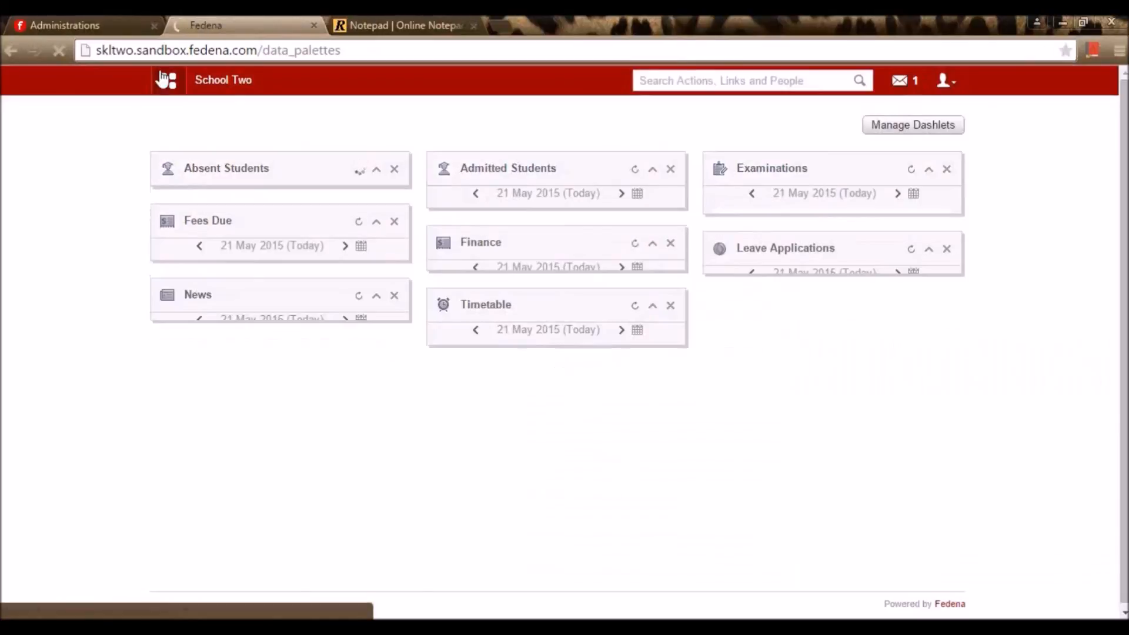
left_click(168, 82)
left_click(368, 134)
left_click(429, 189)
Show the forms published from the third Save energy template
left_click(402, 401)
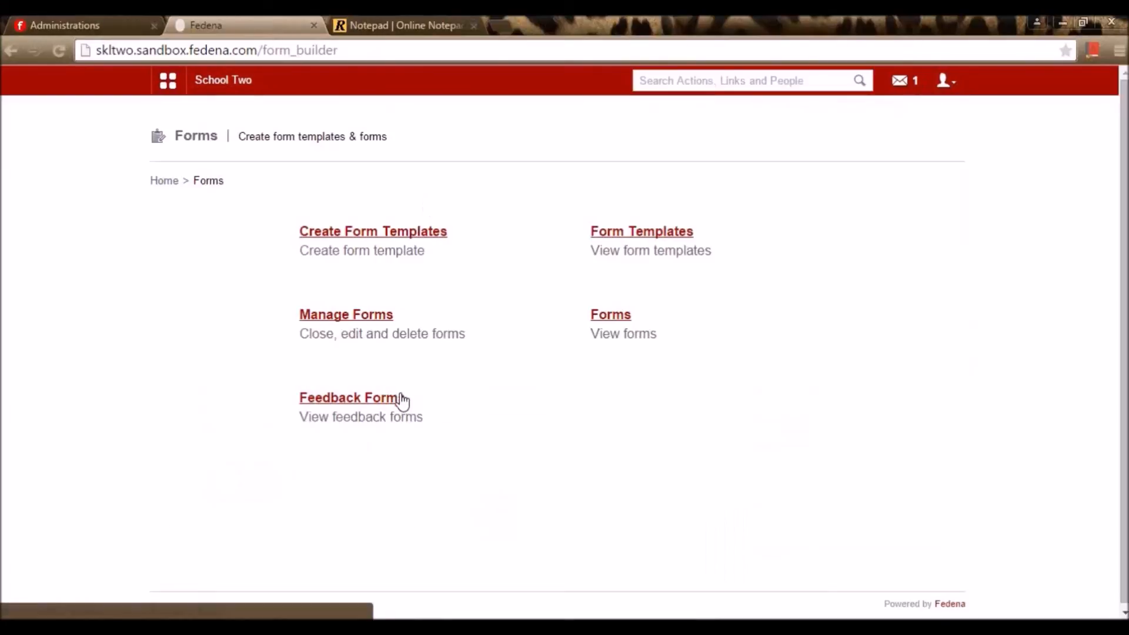
left_click(909, 141)
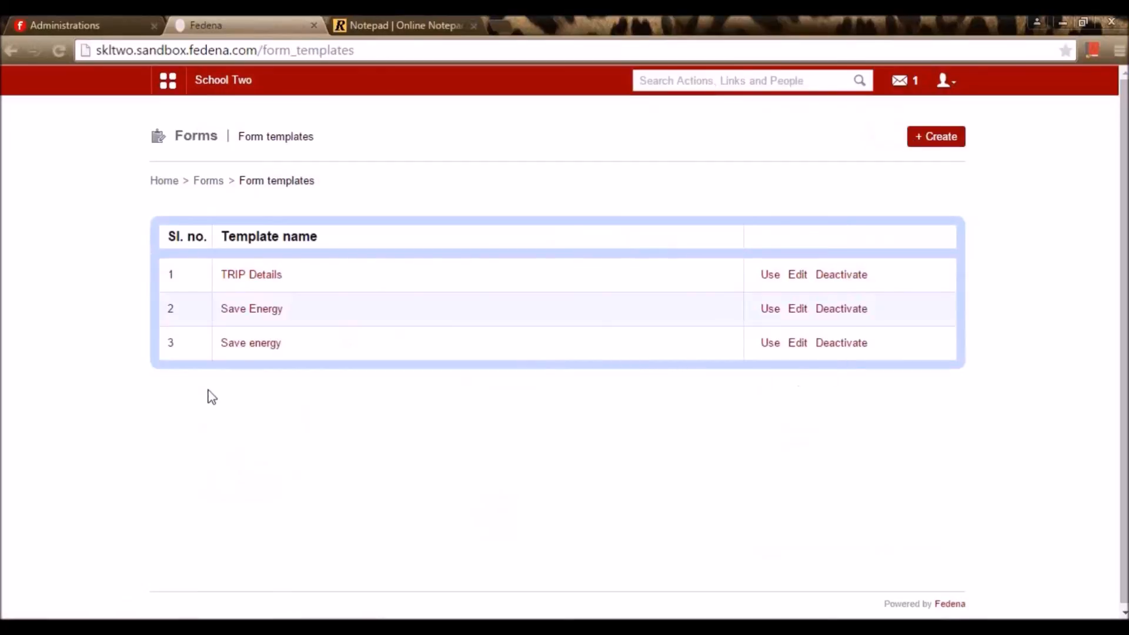
left_click(252, 344)
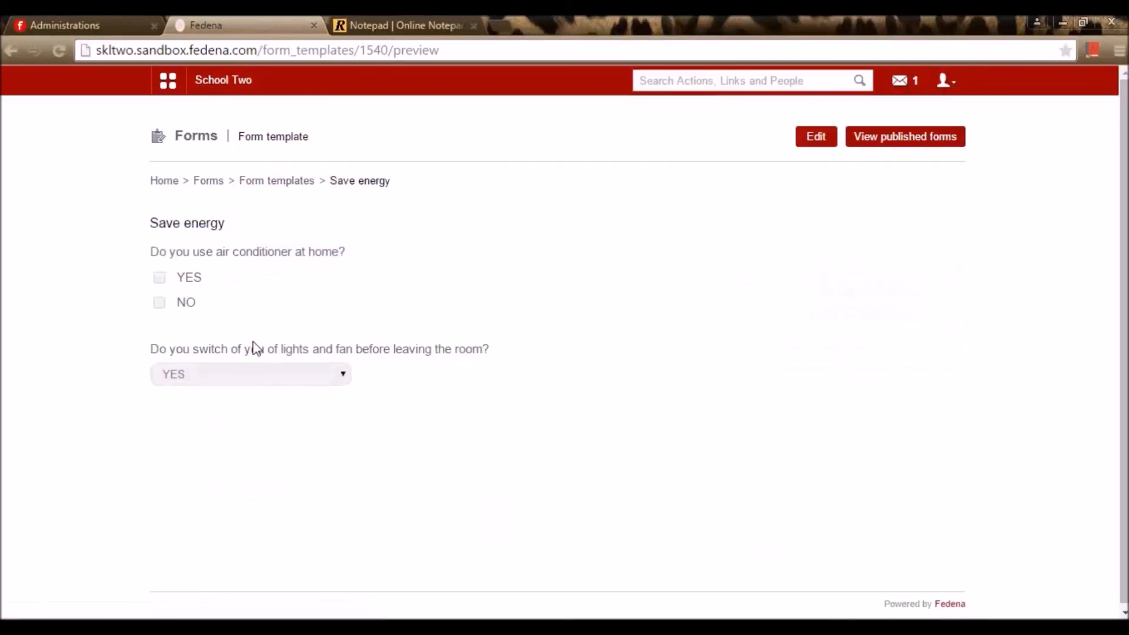
left_click(919, 143)
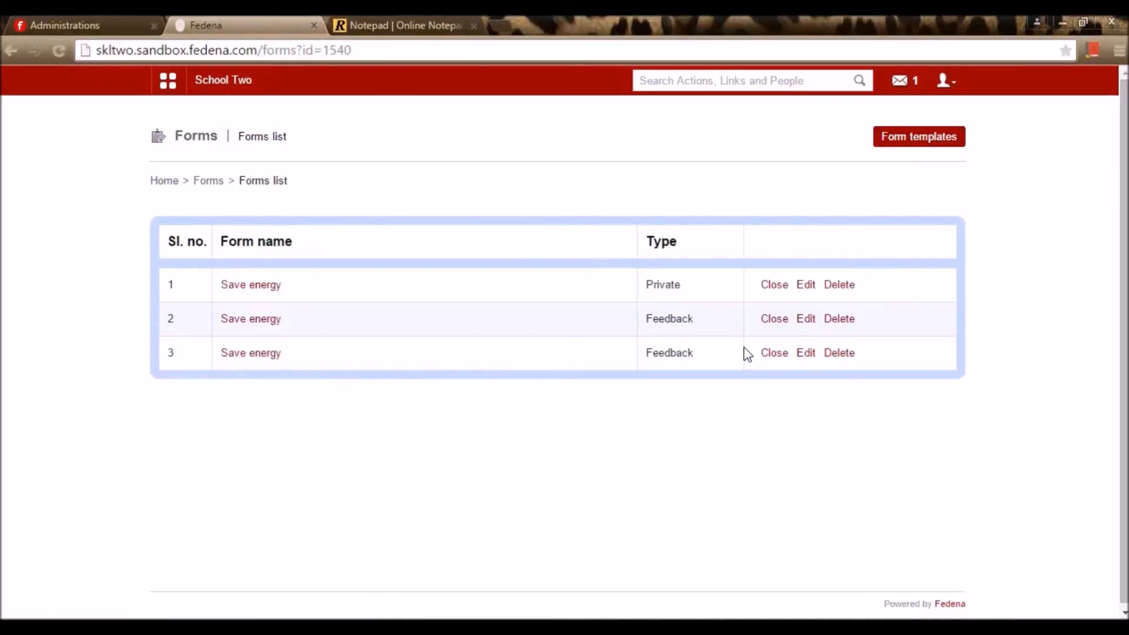
Close the third Save energy feedback form, review its YES/NO response, then return to the Notepad
left_click(780, 355)
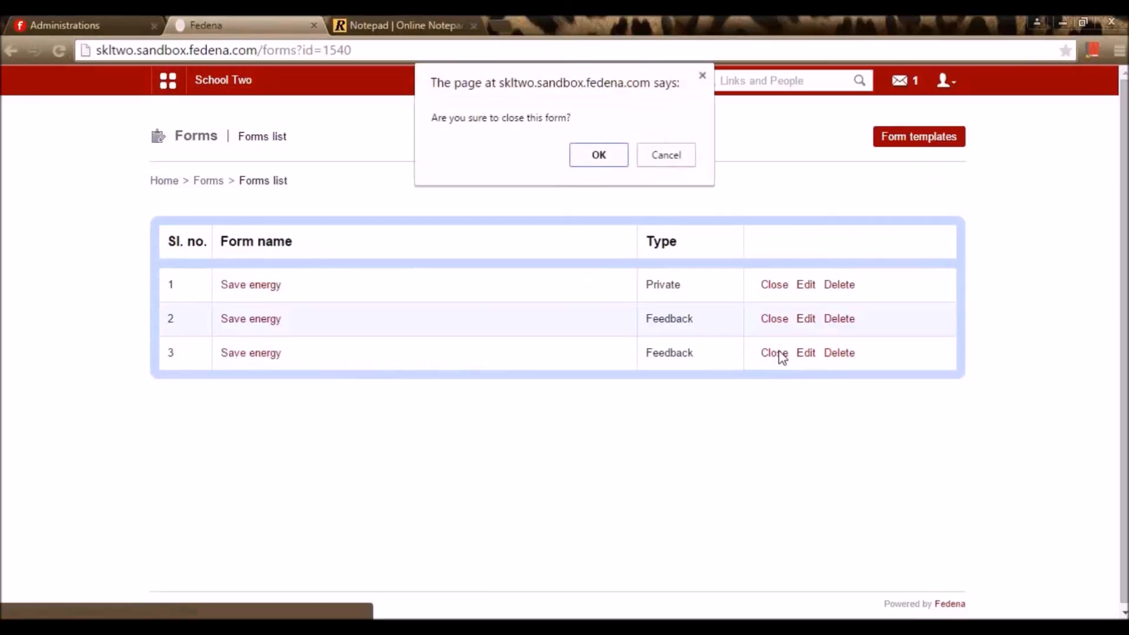
left_click(604, 151)
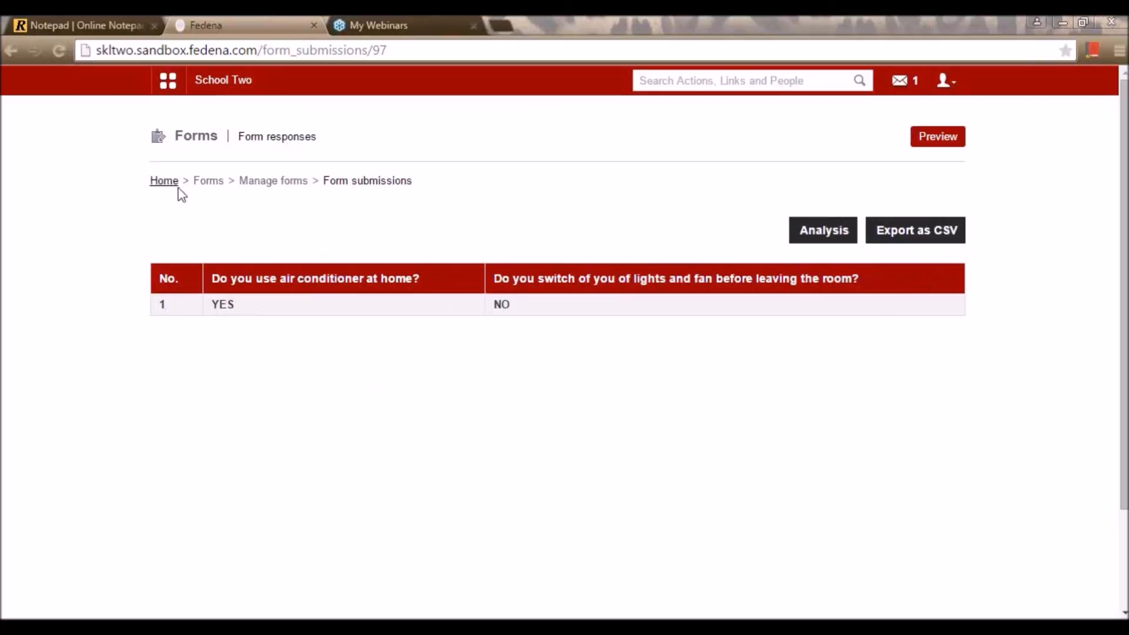
left_click(235, 92)
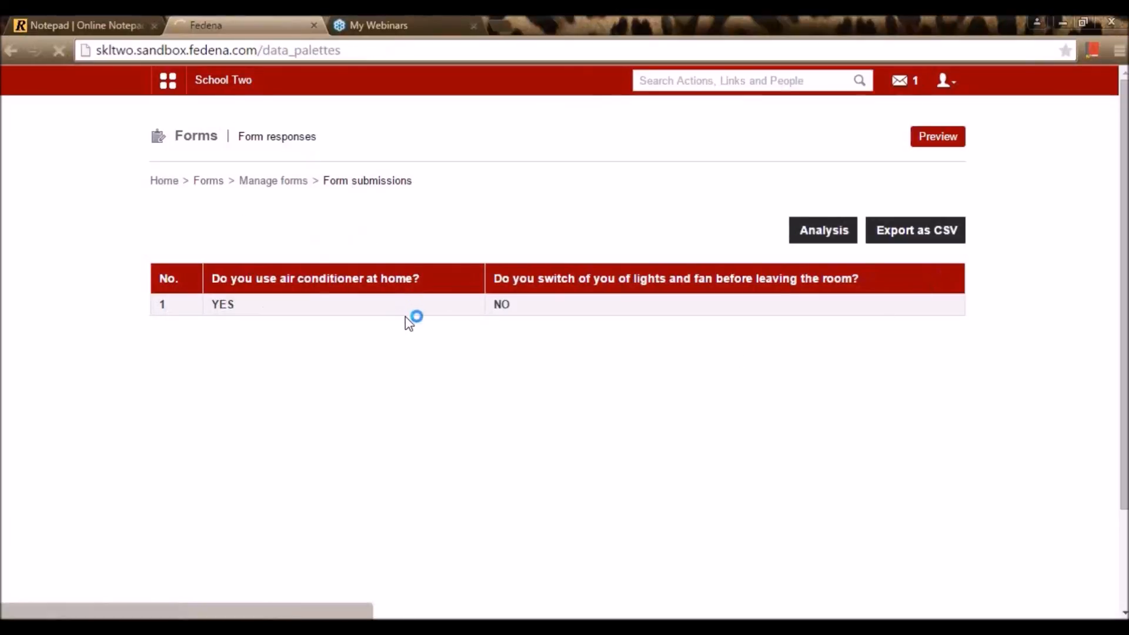
left_click(74, 20)
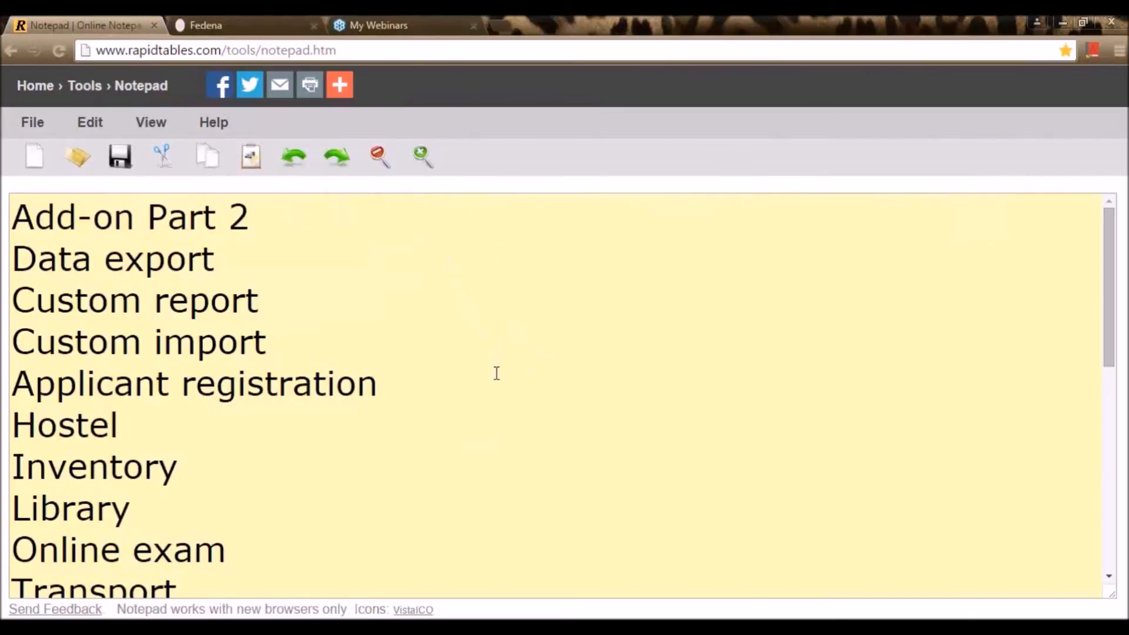
scroll(497, 376, "down", 3)
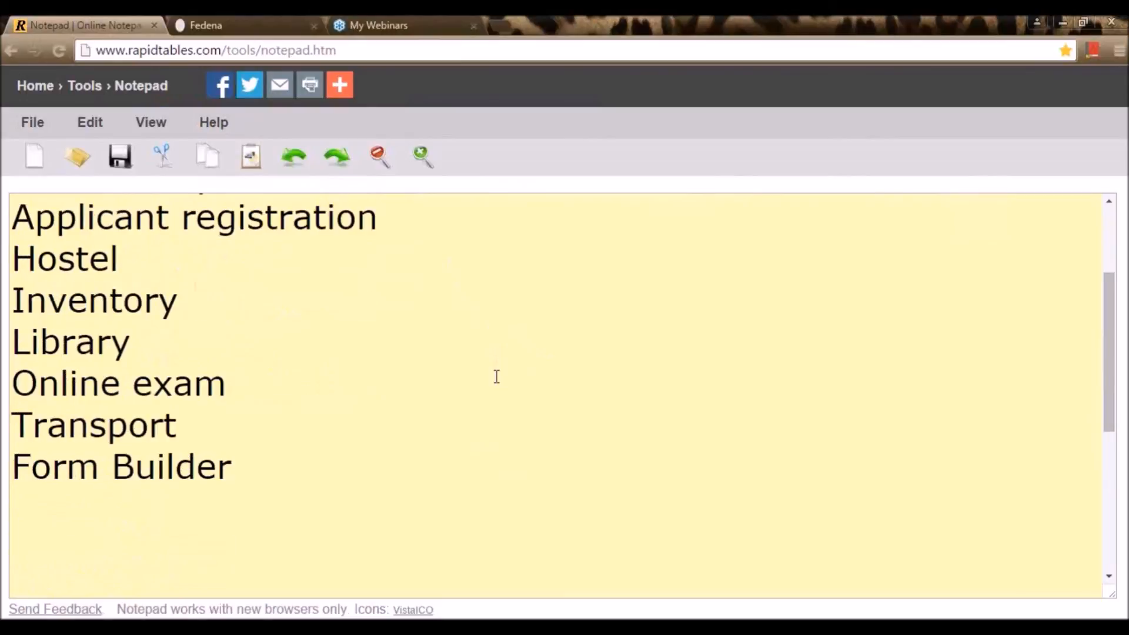
scroll(497, 376, "up", 3)
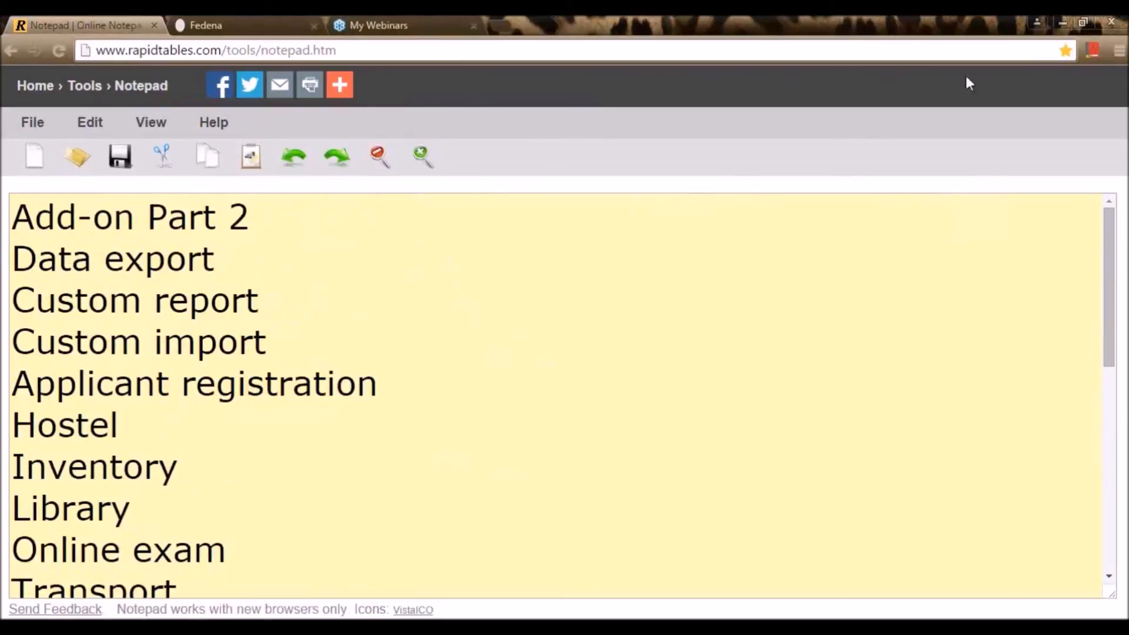
left_click(1126, 127)
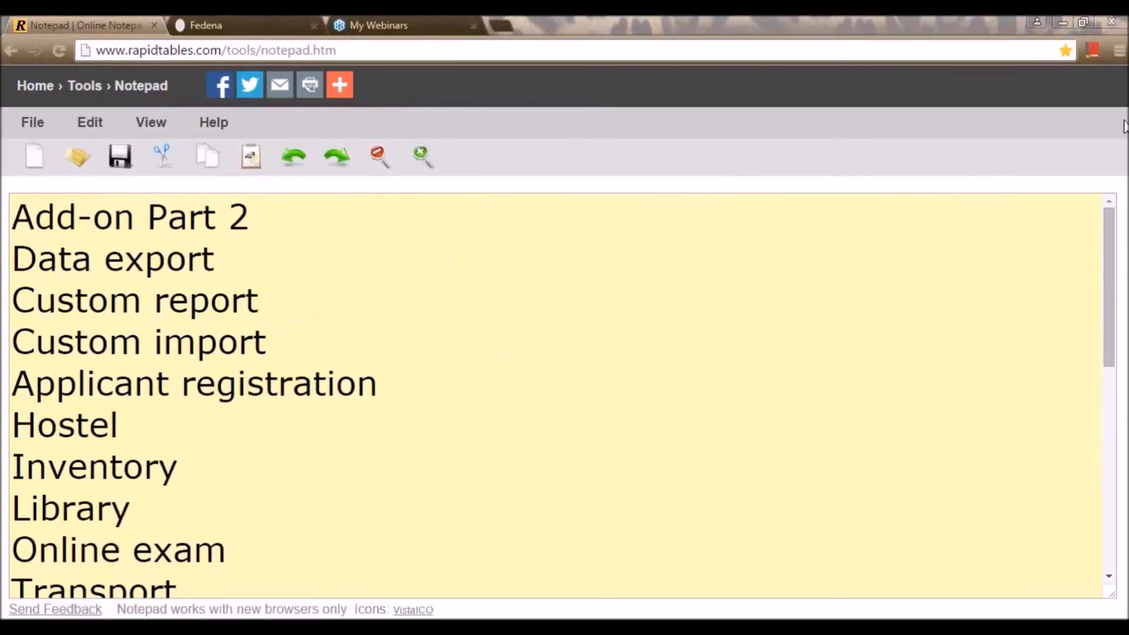